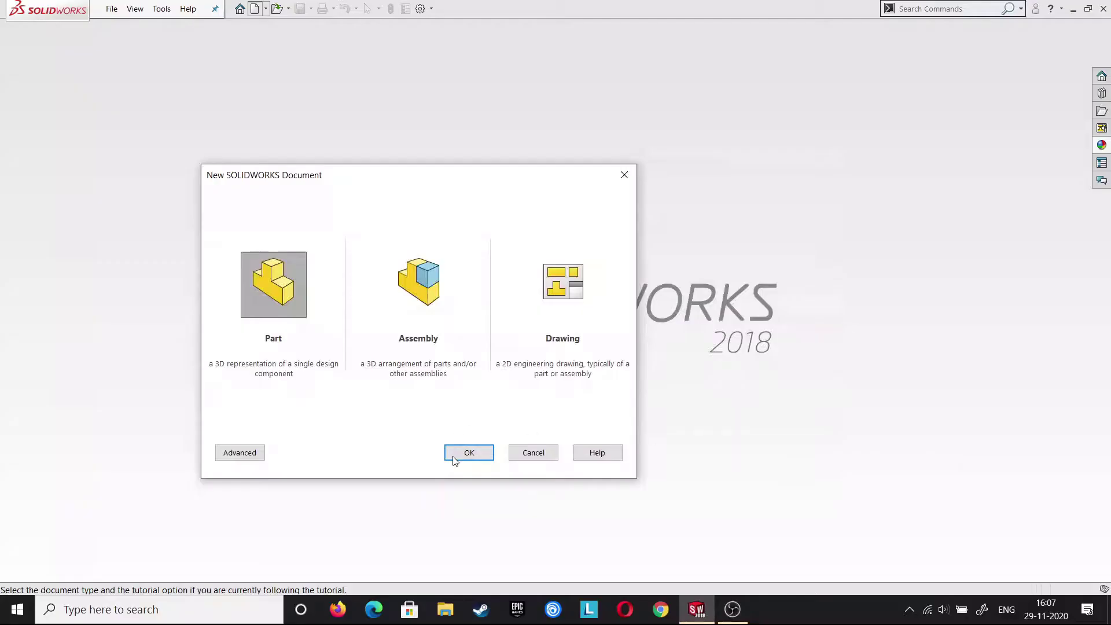
Create a new blank part document, Part1
{"action": "left_click", "coordinate": [460, 454]}
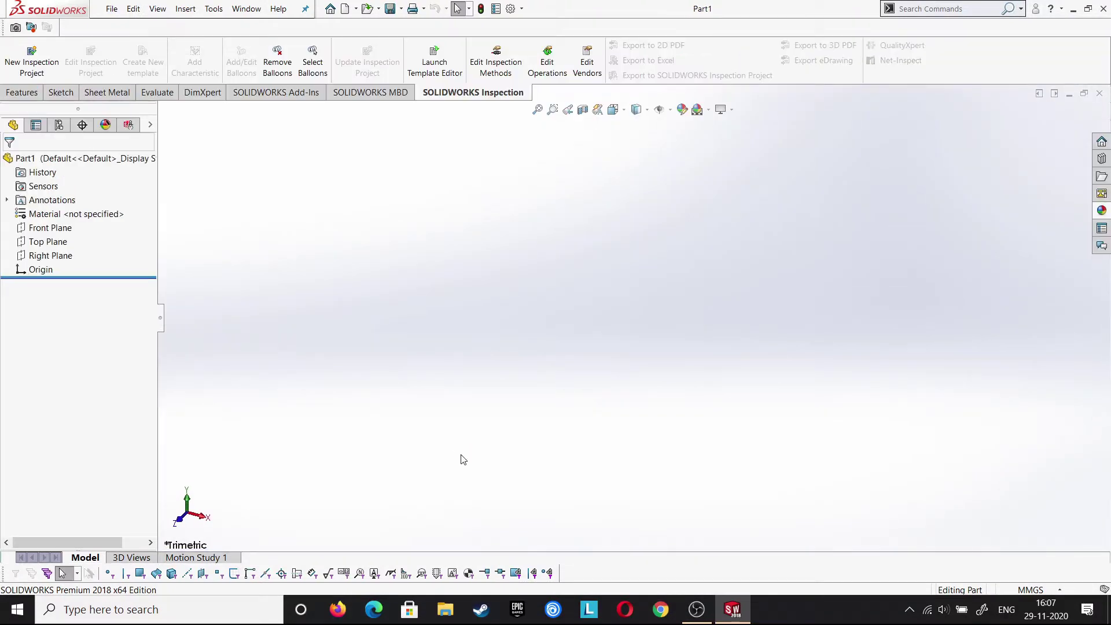
Start a sketch on the Front Plane and draw a vertical centerline through the origin
{"action": "left_click", "coordinate": [87, 233]}
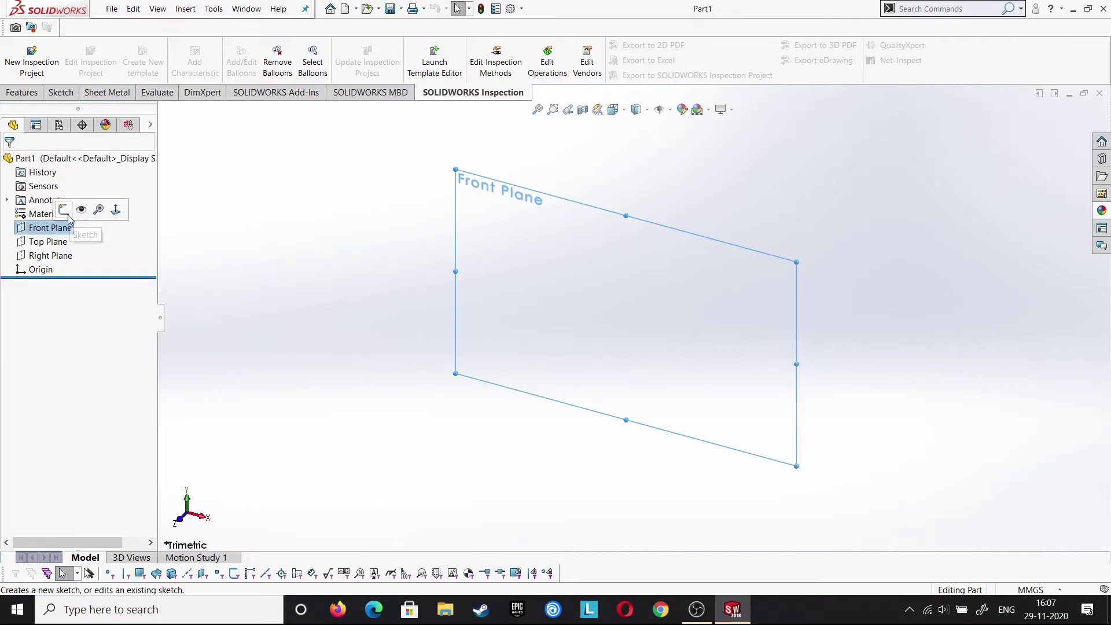
{"action": "left_click", "coordinate": [70, 212]}
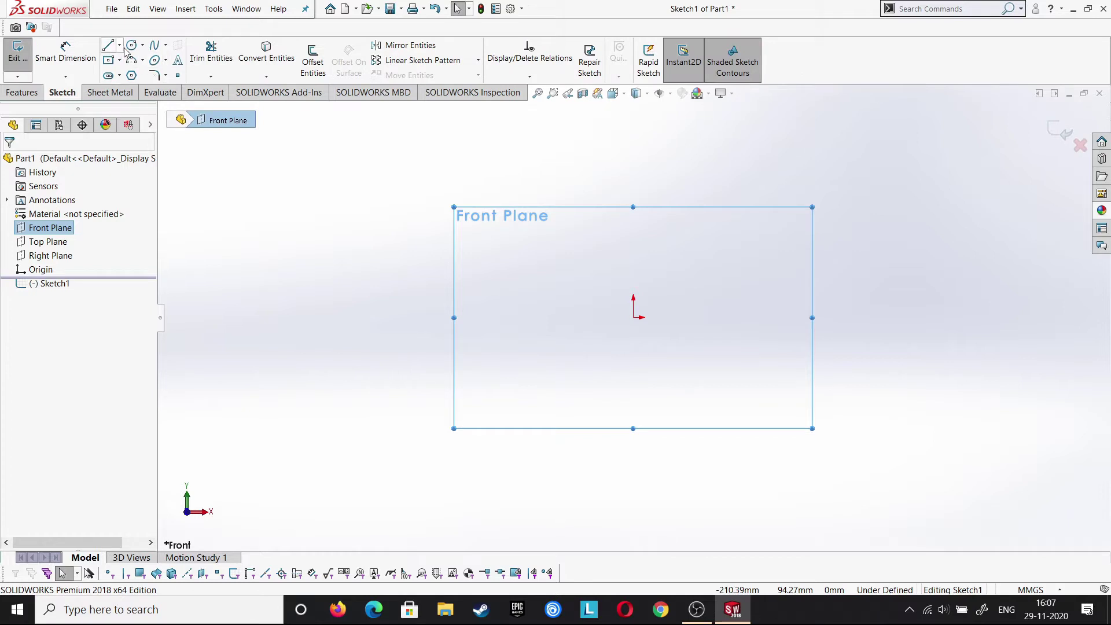
{"action": "left_click", "coordinate": [120, 45]}
{"action": "left_click", "coordinate": [139, 70]}
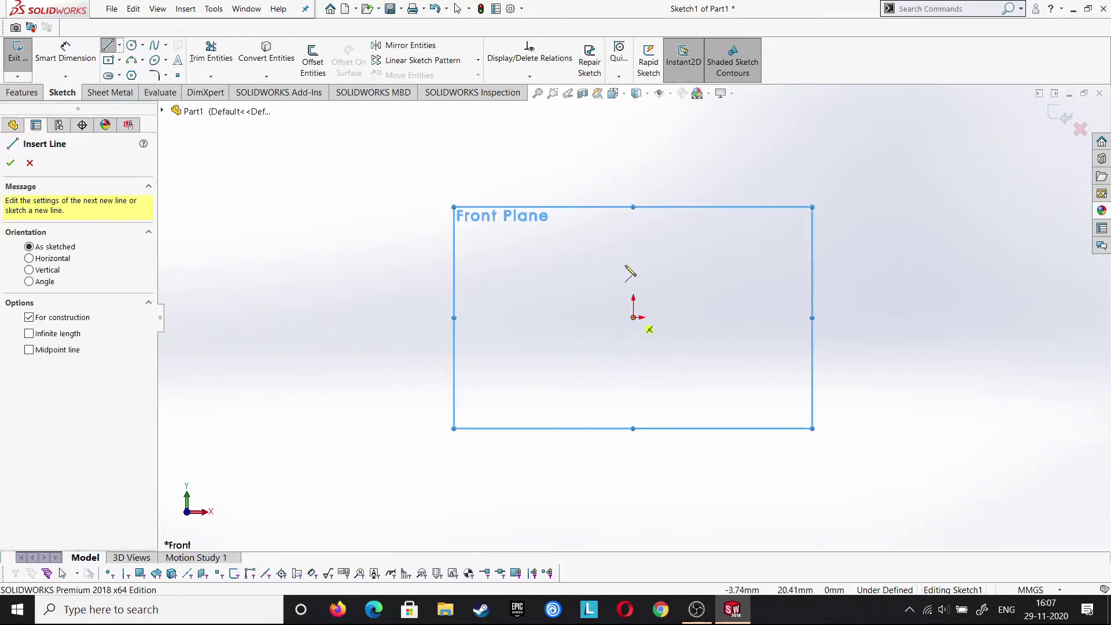
{"action": "left_click", "coordinate": [633, 317]}
{"action": "left_click", "coordinate": [634, 174]}
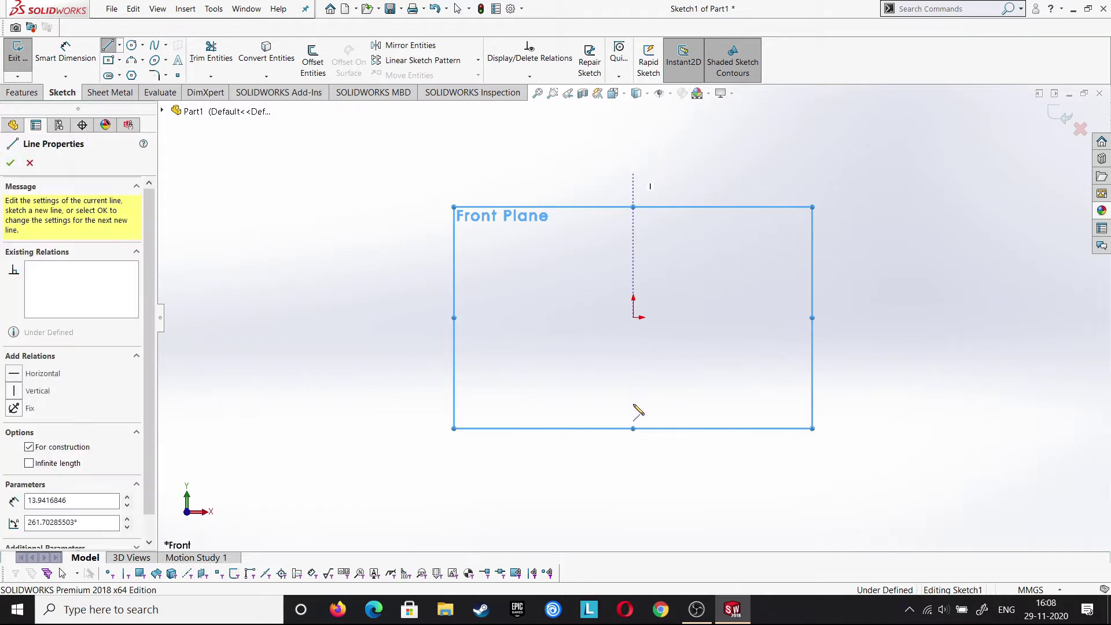
{"action": "left_click", "coordinate": [635, 484]}
{"action": "right_click", "coordinate": [636, 468]}
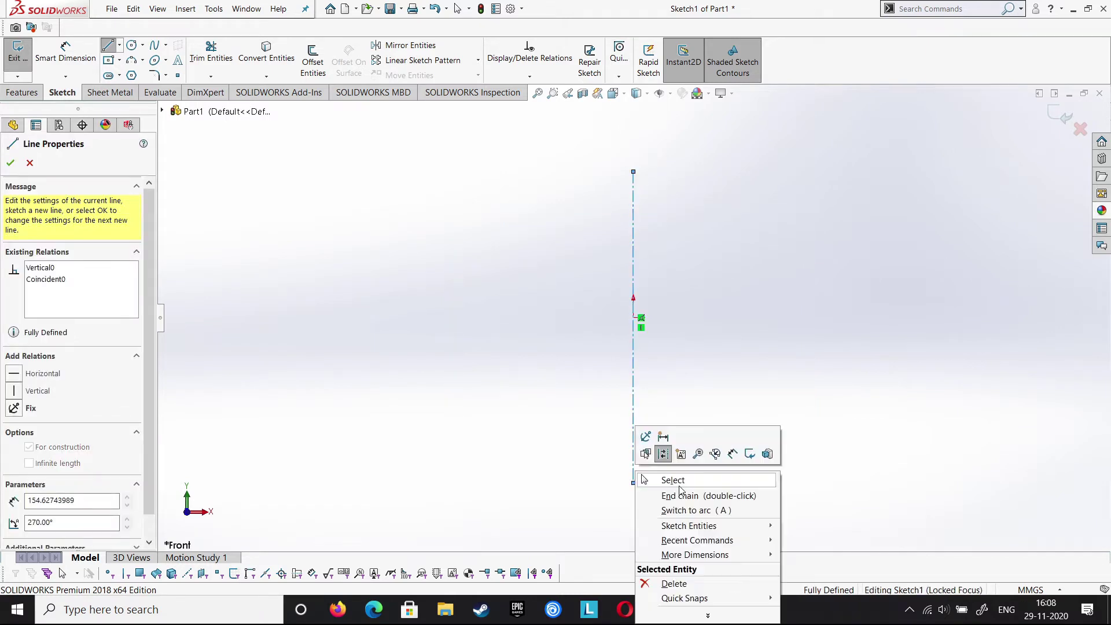
{"action": "left_click", "coordinate": [666, 479]}
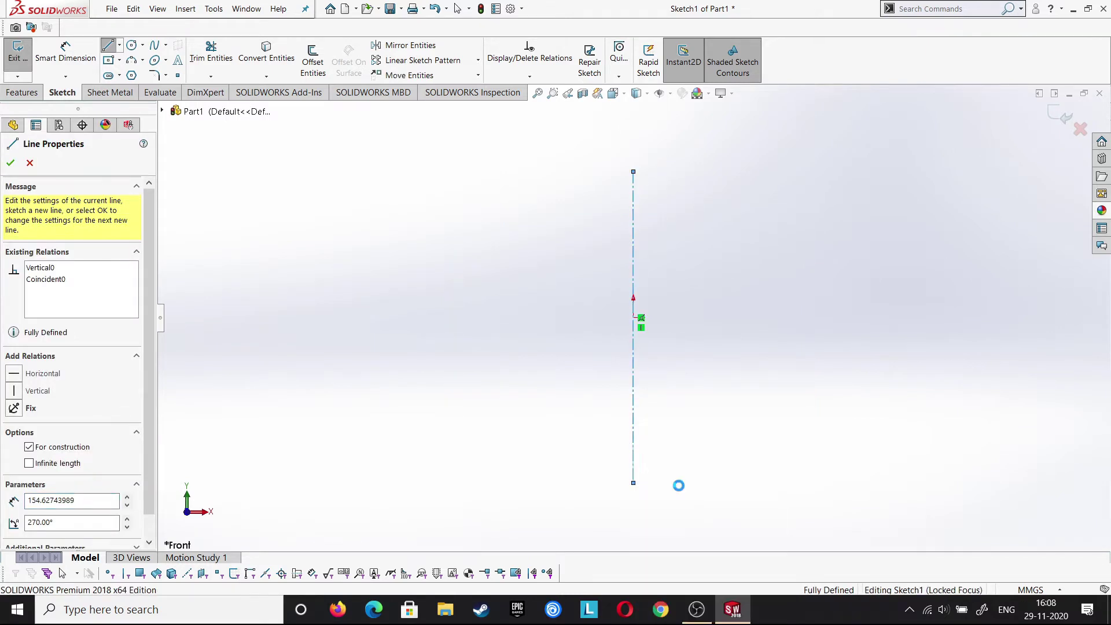
Add a Midpoint relation between the centerline and the origin
{"action": "left_click", "coordinate": [634, 398]}
{"action": "left_click", "coordinate": [633, 317], "text": "ctrl"}
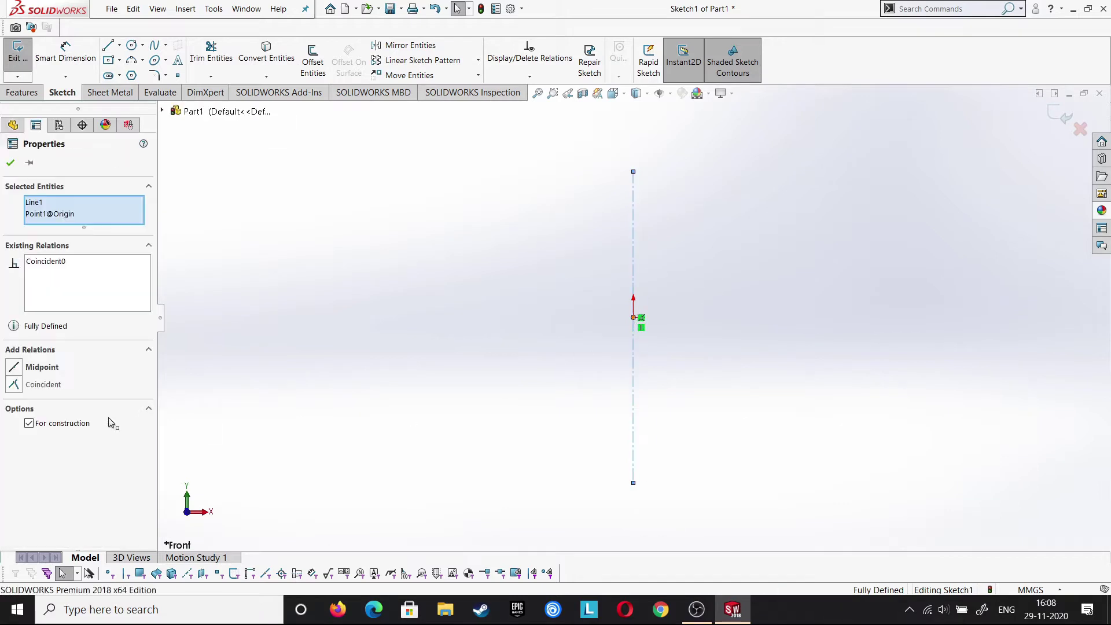
{"action": "left_click", "coordinate": [17, 371]}
{"action": "left_click", "coordinate": [11, 163]}
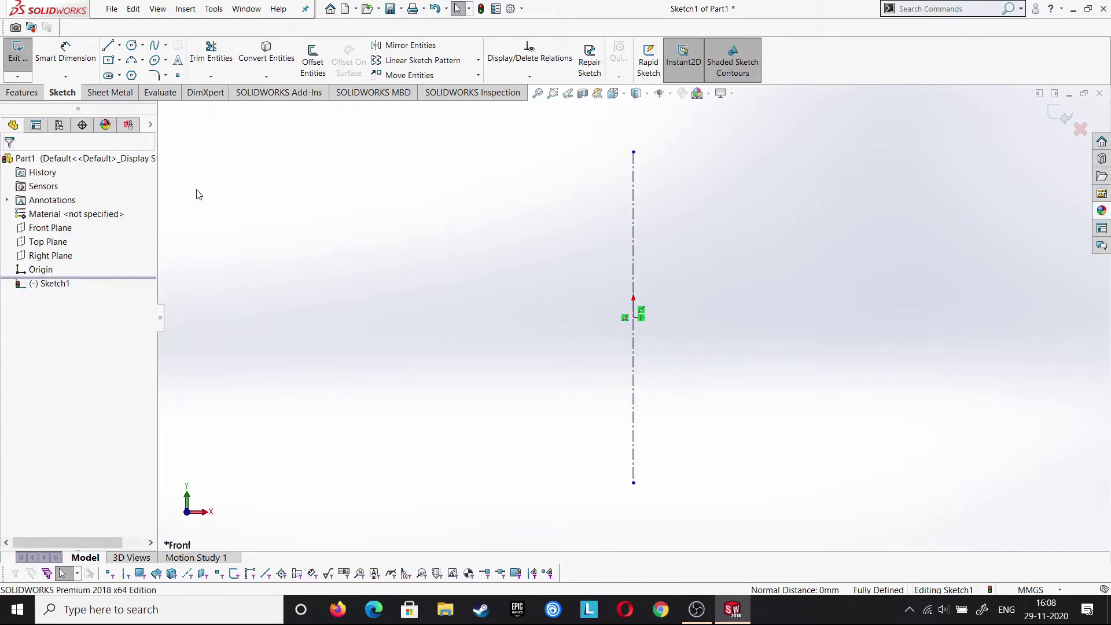
Draw the top flange edge, long inner wall and outward steps down to the bottom
{"action": "left_click", "coordinate": [109, 46]}
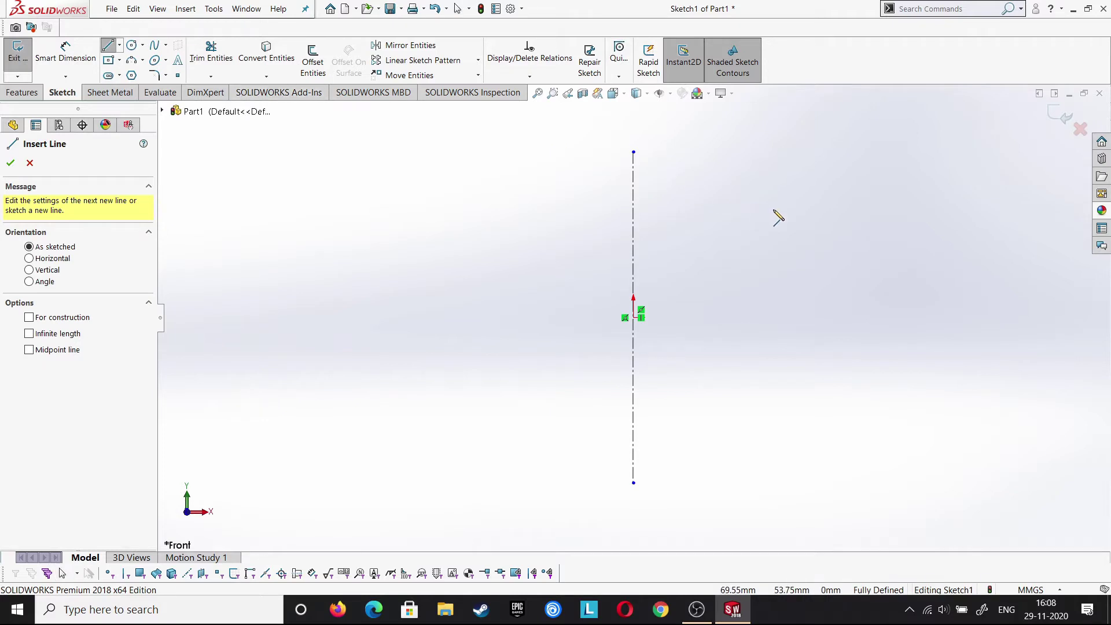
{"action": "left_click", "coordinate": [758, 152]}
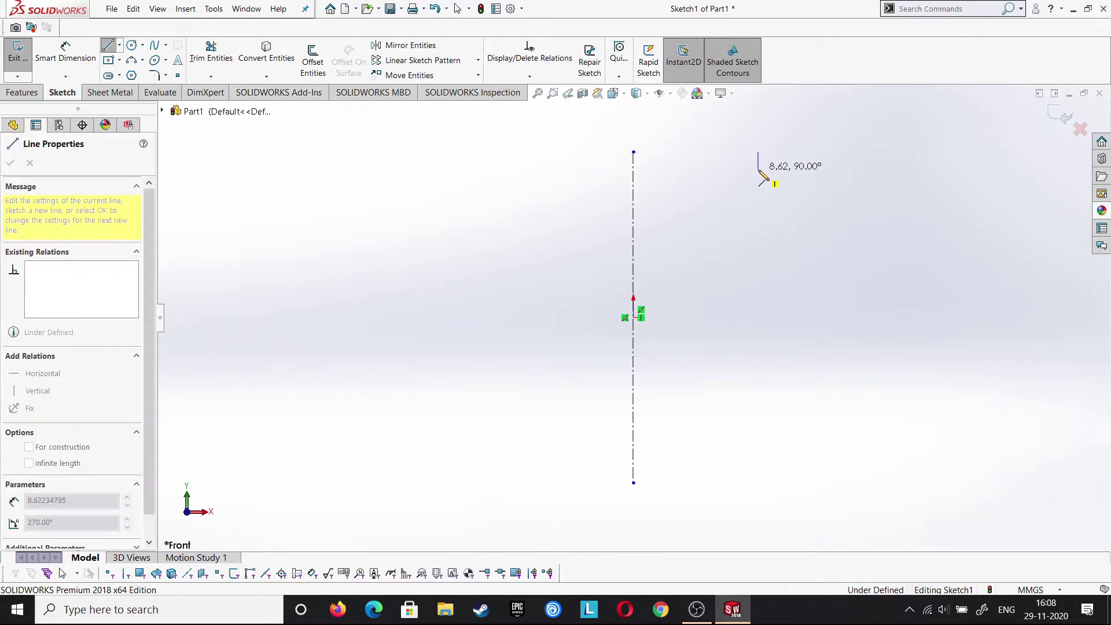
{"action": "left_click", "coordinate": [758, 169]}
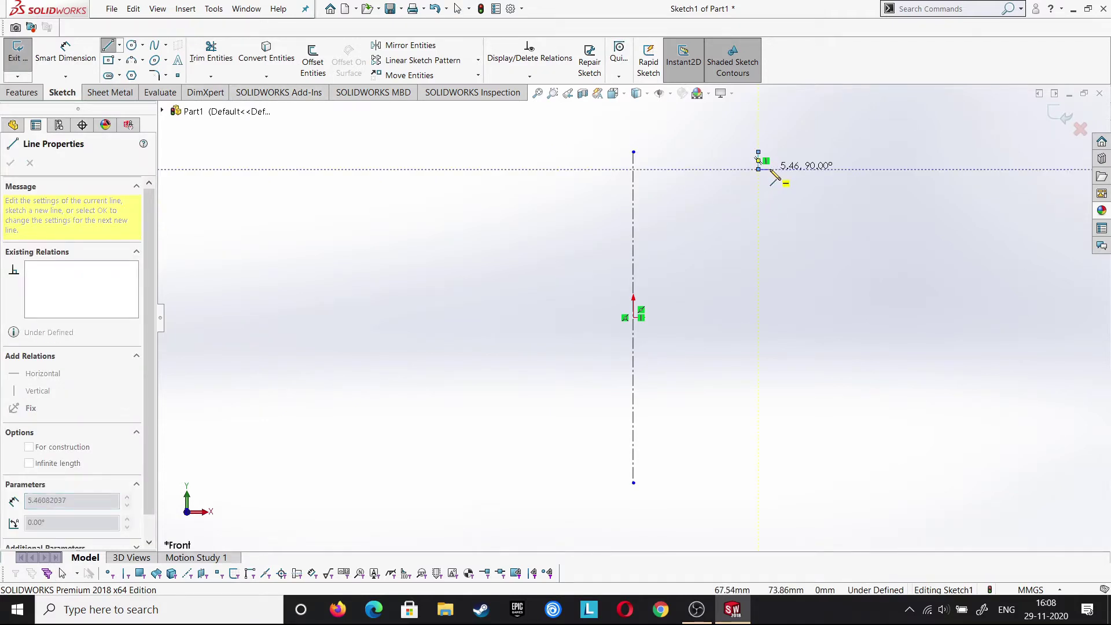
{"action": "left_click", "coordinate": [770, 341]}
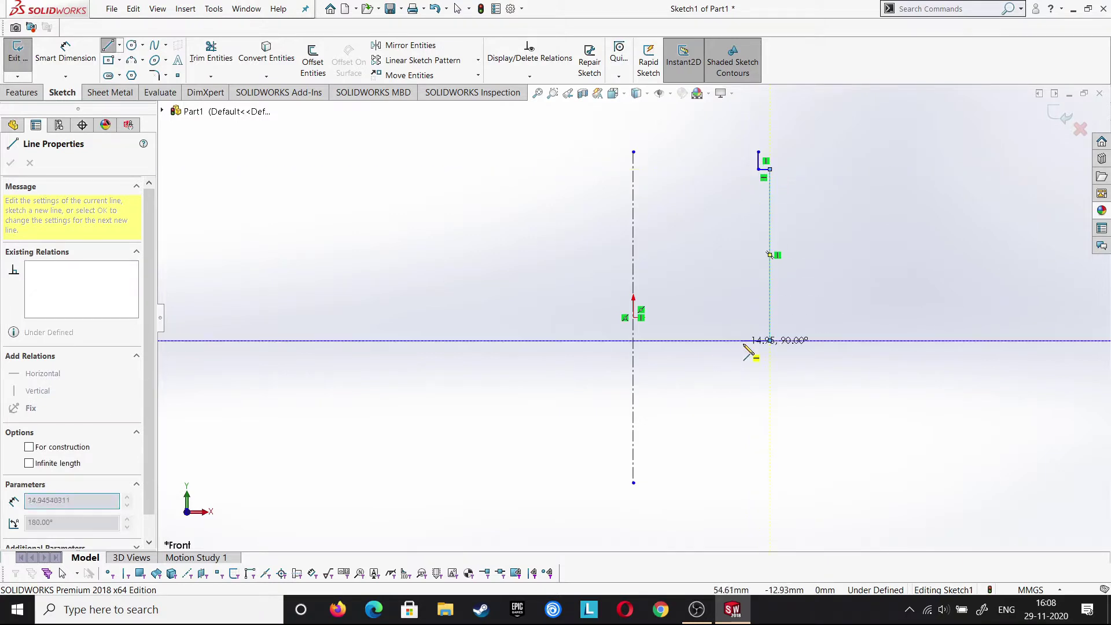
{"action": "left_click", "coordinate": [745, 341]}
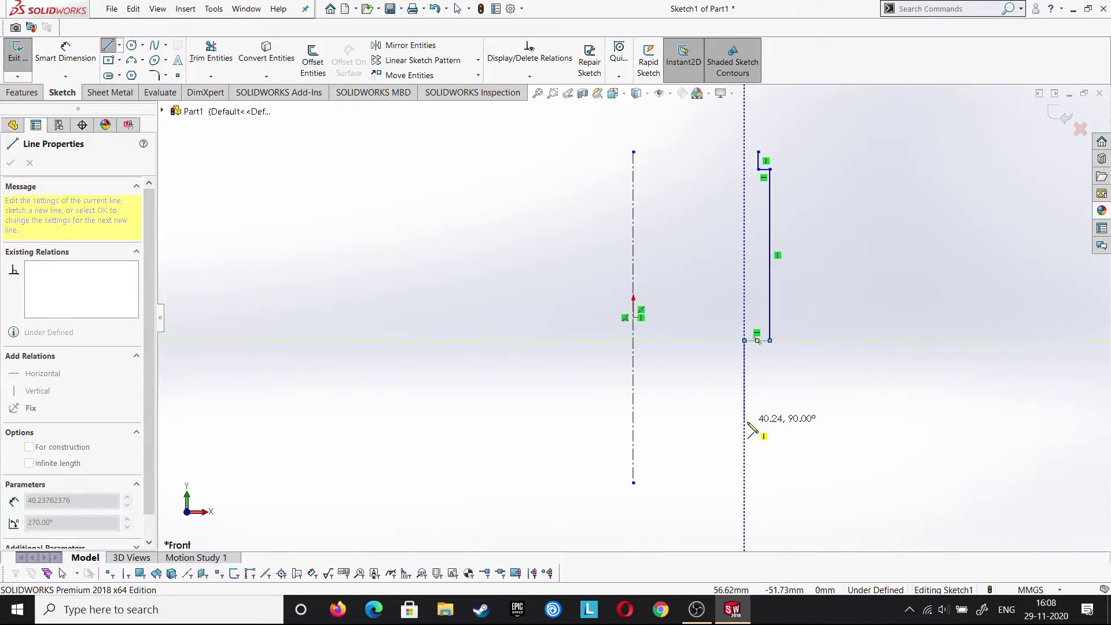
{"action": "left_click", "coordinate": [745, 422]}
{"action": "left_click", "coordinate": [731, 423]}
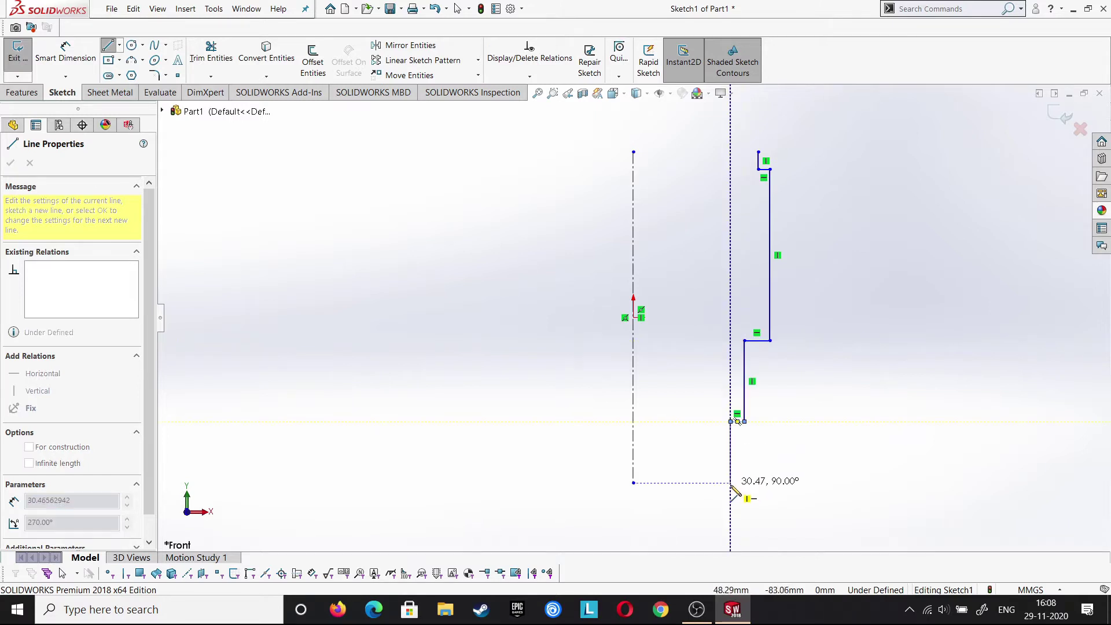
{"action": "left_click", "coordinate": [731, 484]}
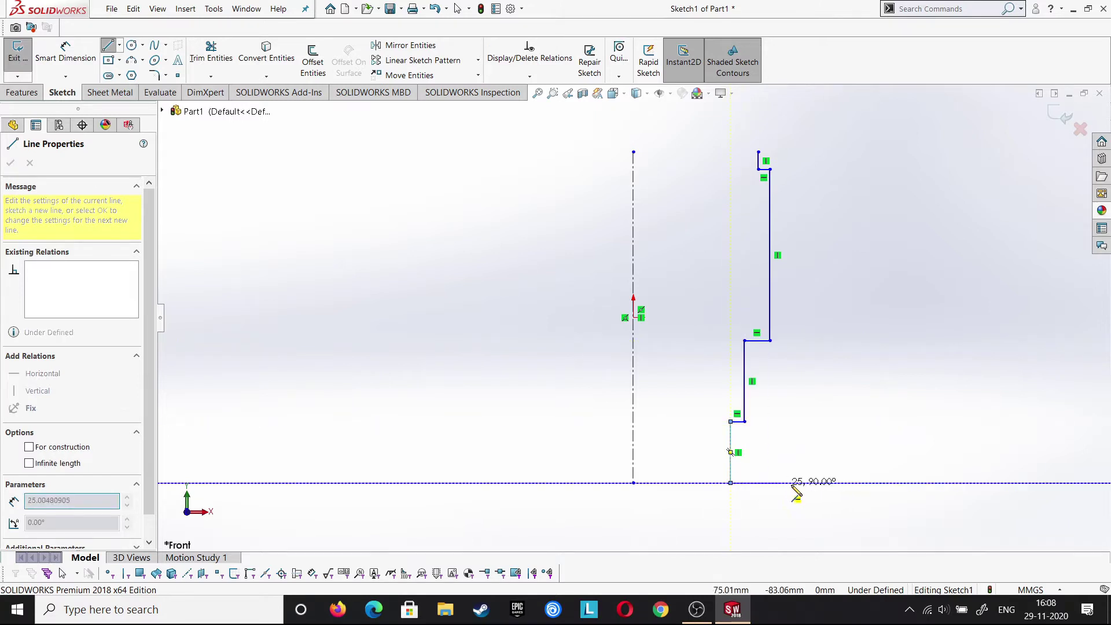
Draw the base's bottom, right and inner edges plus the small upward jog, cancelling a stray arc
{"action": "left_click", "coordinate": [846, 483]}
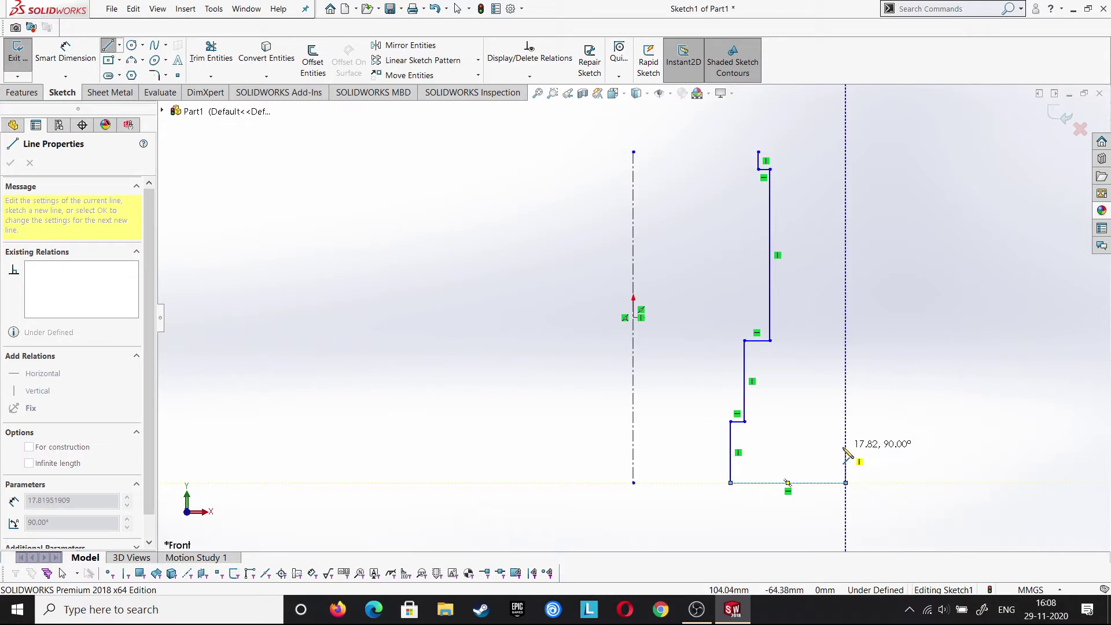
{"action": "left_click", "coordinate": [846, 459]}
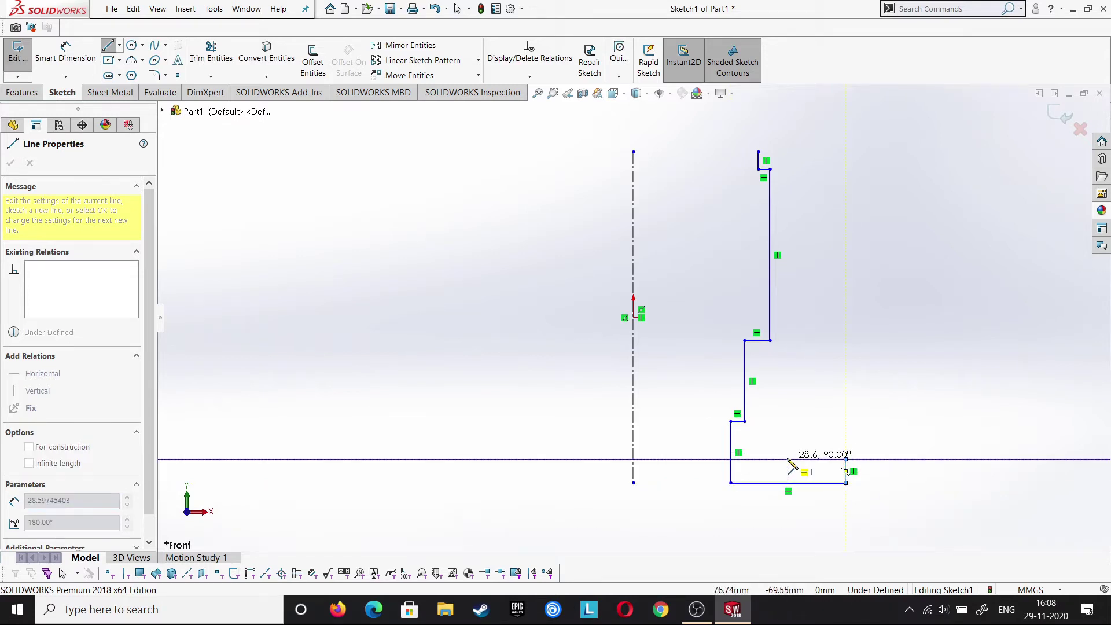
{"action": "left_click", "coordinate": [757, 459]}
{"action": "left_click", "coordinate": [757, 426]}
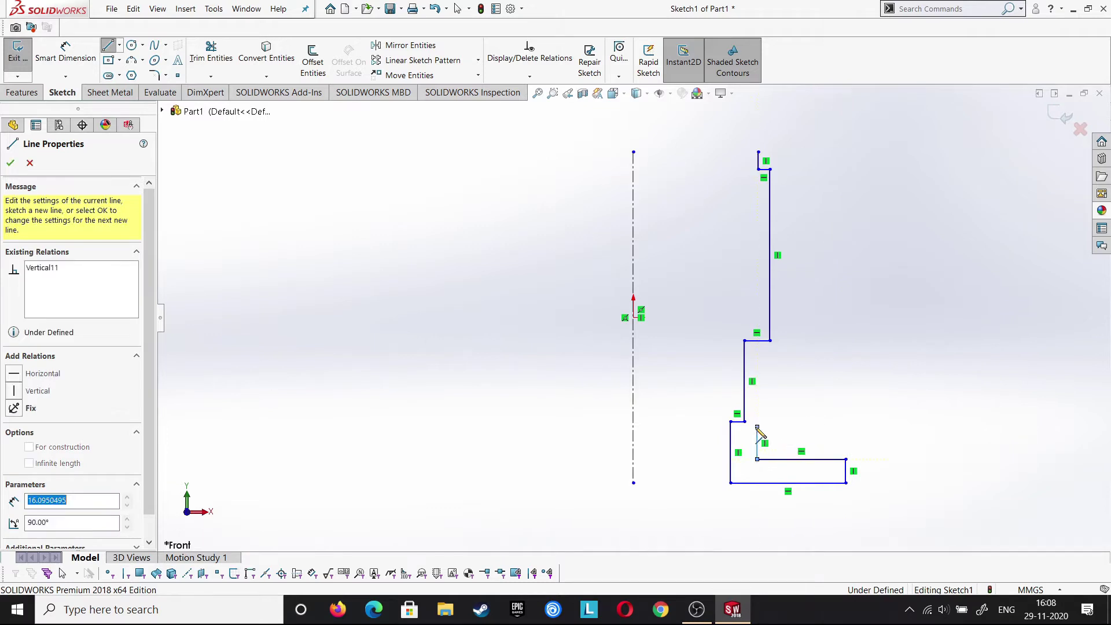
{"action": "left_click", "coordinate": [774, 427]}
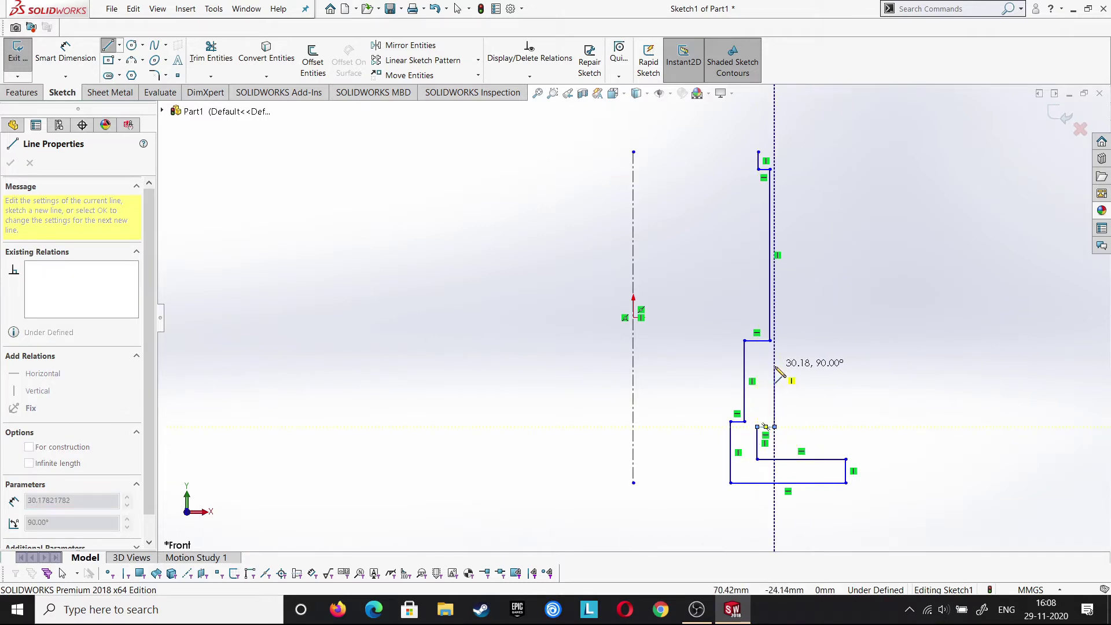
{"action": "left_click", "coordinate": [774, 381]}
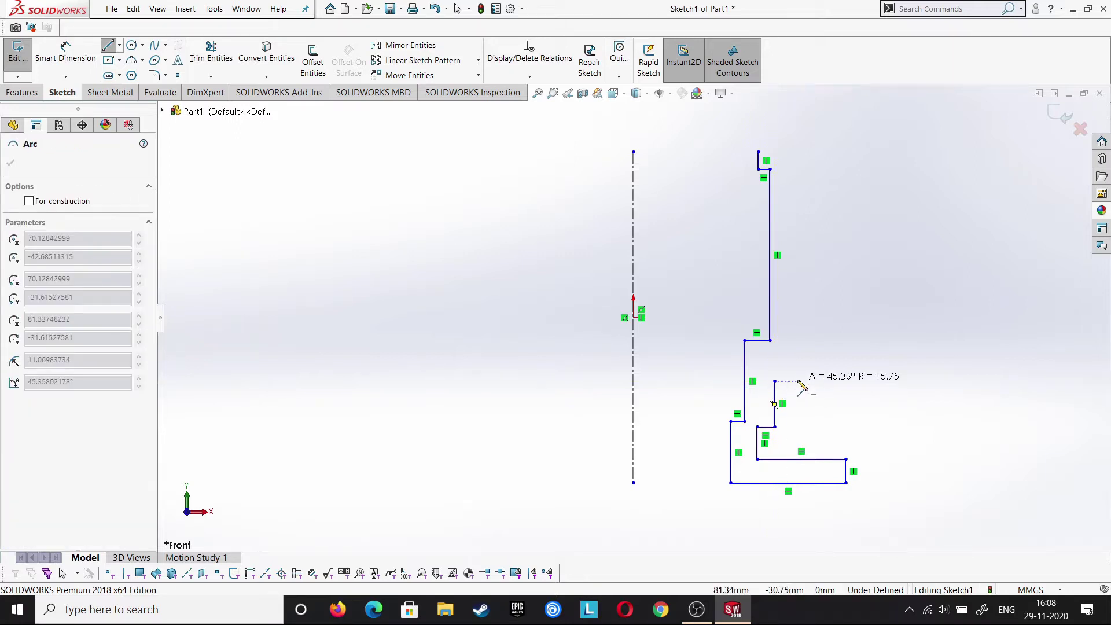
{"action": "key", "text": "Escape"}
Continue from the last endpoint up the outer wall and top flange, closing the profile at its start
{"action": "left_click", "coordinate": [107, 45]}
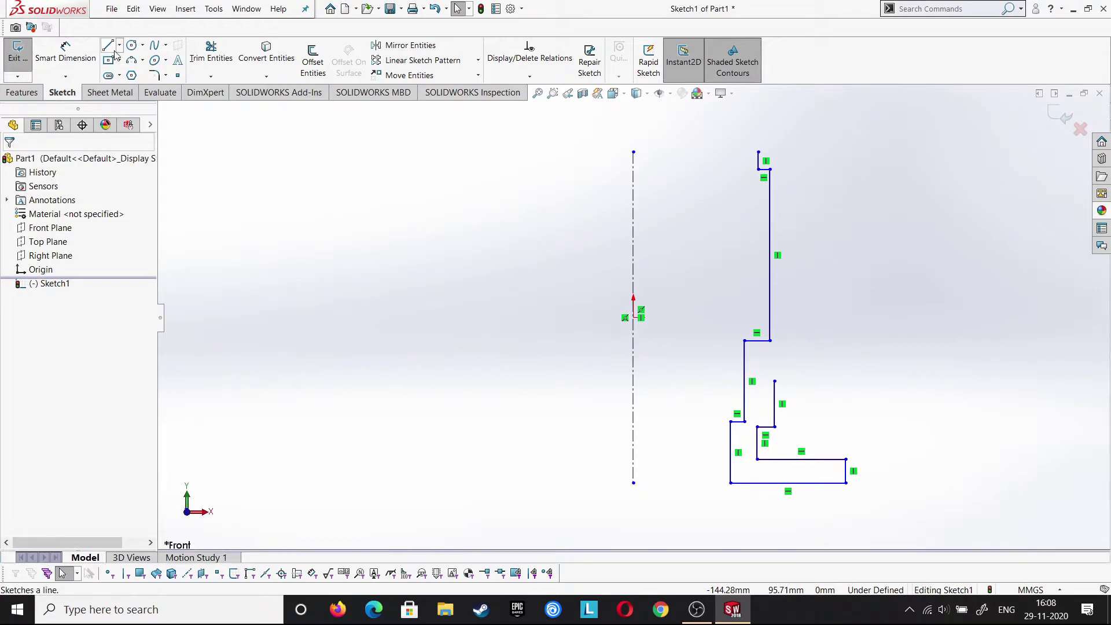
{"action": "left_click", "coordinate": [774, 381]}
{"action": "left_click", "coordinate": [795, 381]}
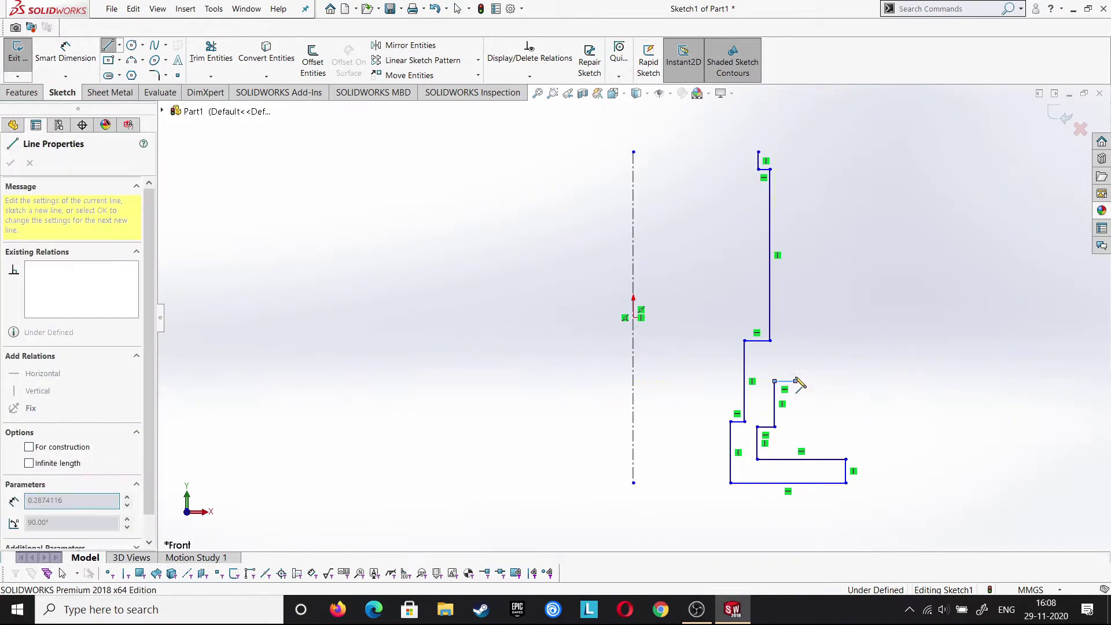
{"action": "left_click", "coordinate": [795, 340]}
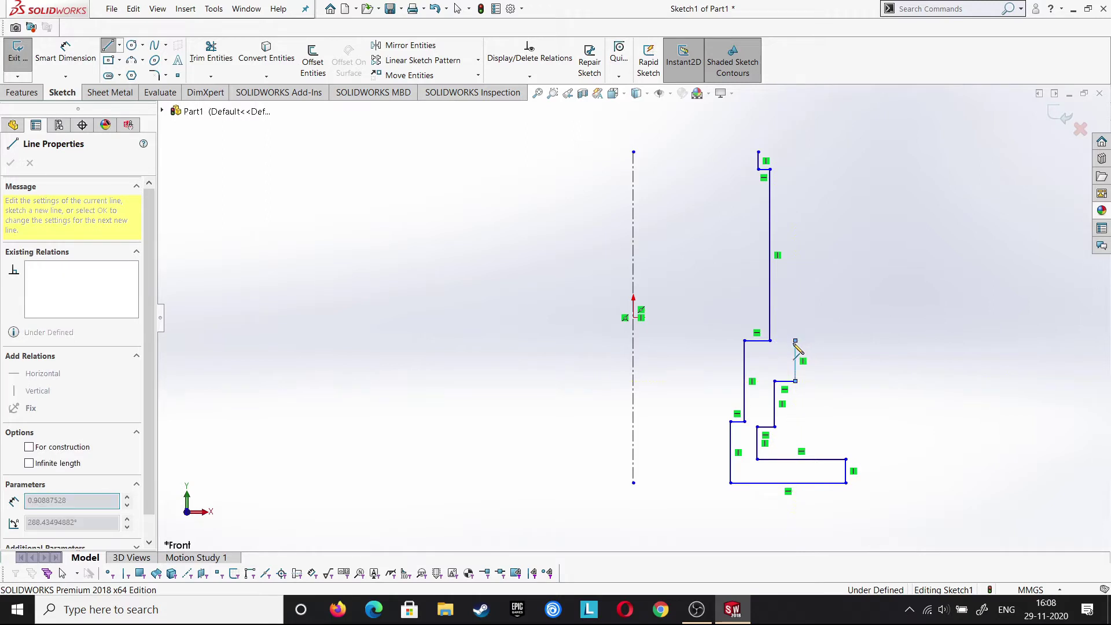
{"action": "left_click", "coordinate": [785, 179]}
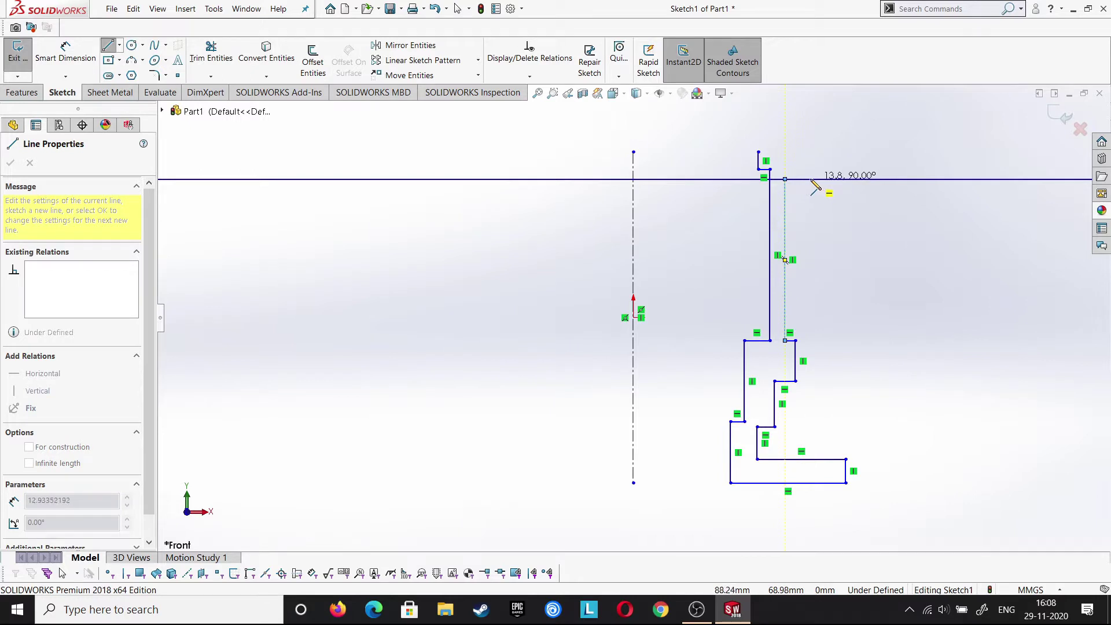
{"action": "left_click", "coordinate": [810, 179]}
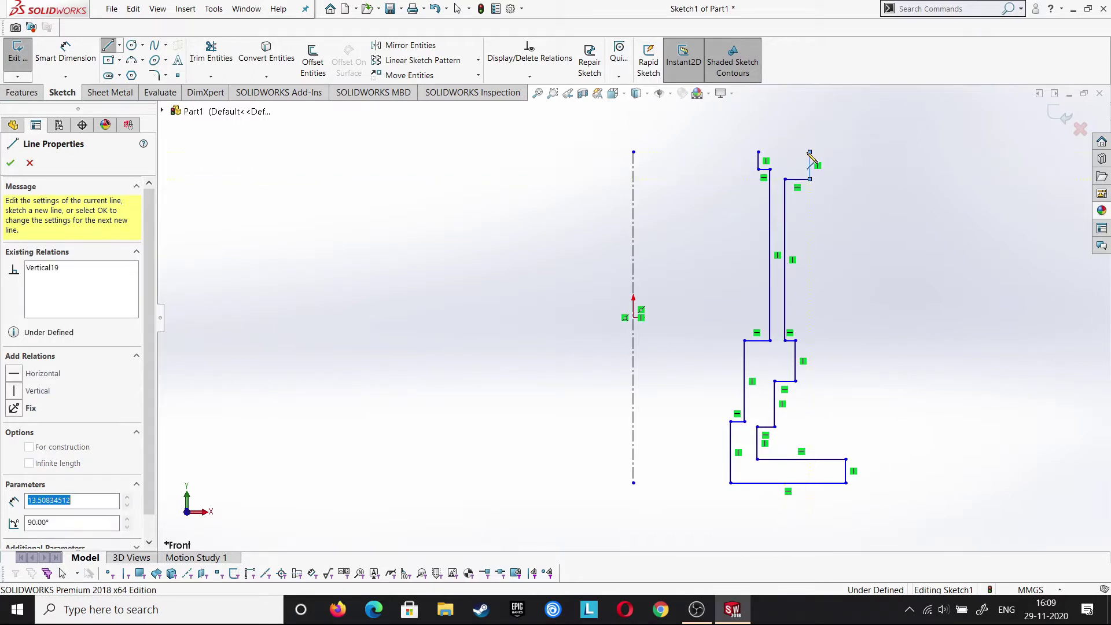
{"action": "left_click", "coordinate": [810, 151]}
{"action": "left_click", "coordinate": [759, 152]}
{"action": "right_click", "coordinate": [760, 152]}
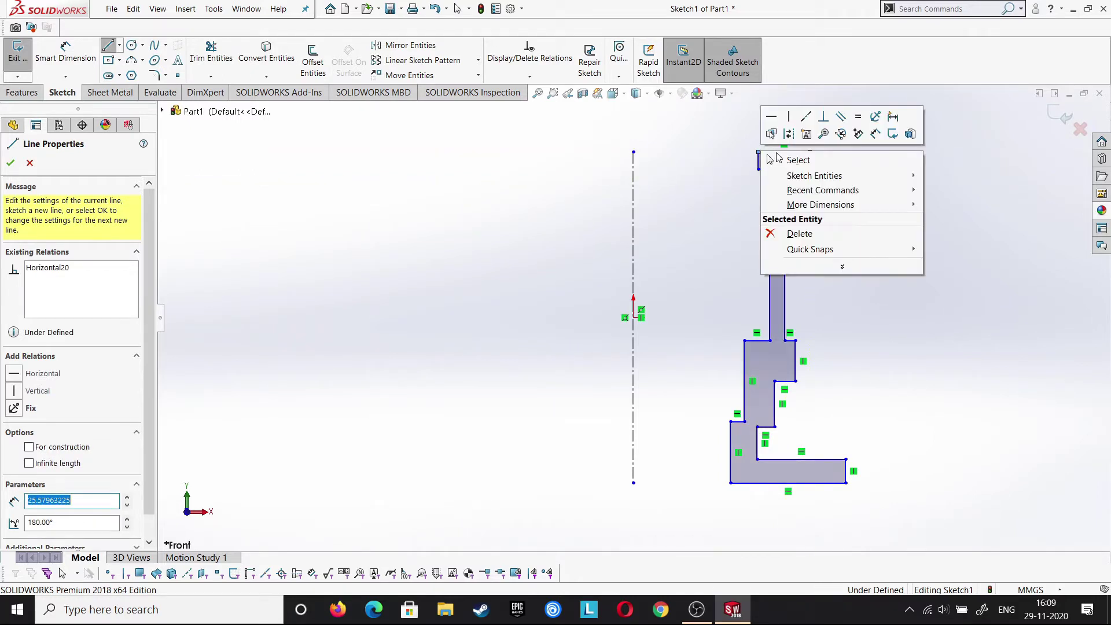
{"action": "left_click", "coordinate": [770, 160]}
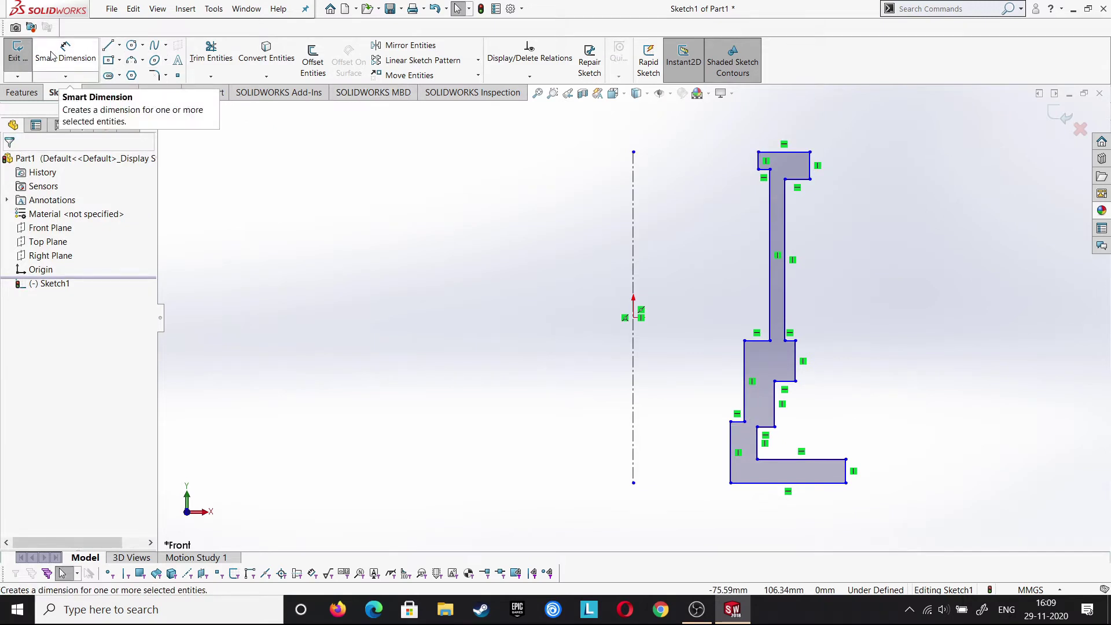
Dimension the overall profile height to 210 mm and move the label clear
{"action": "left_click", "coordinate": [52, 56]}
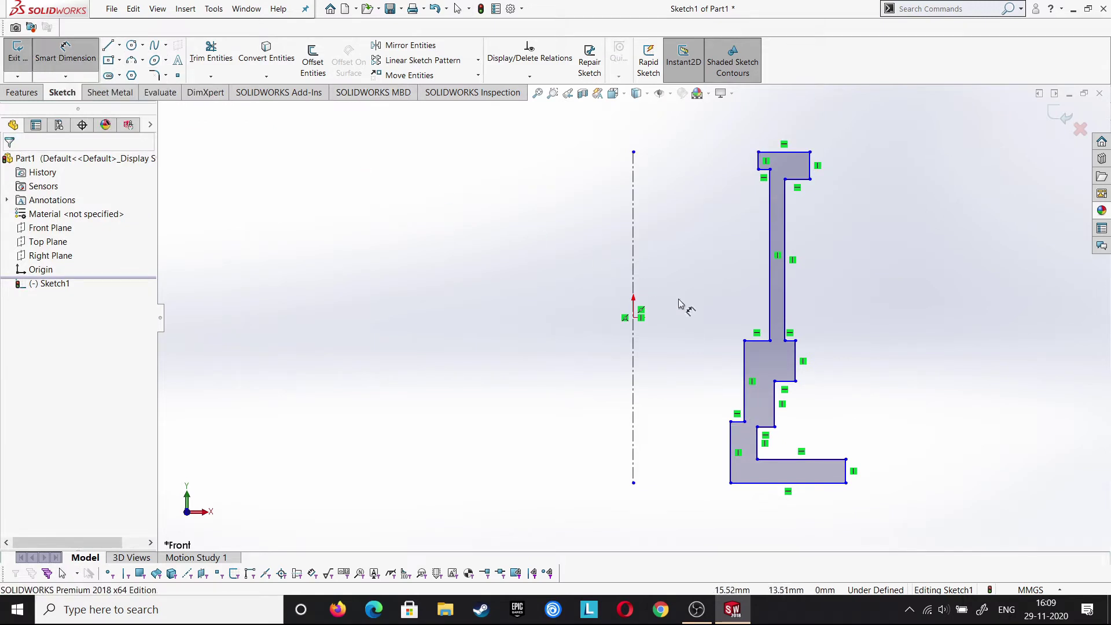
{"action": "left_click", "coordinate": [793, 152]}
{"action": "left_click", "coordinate": [833, 483]}
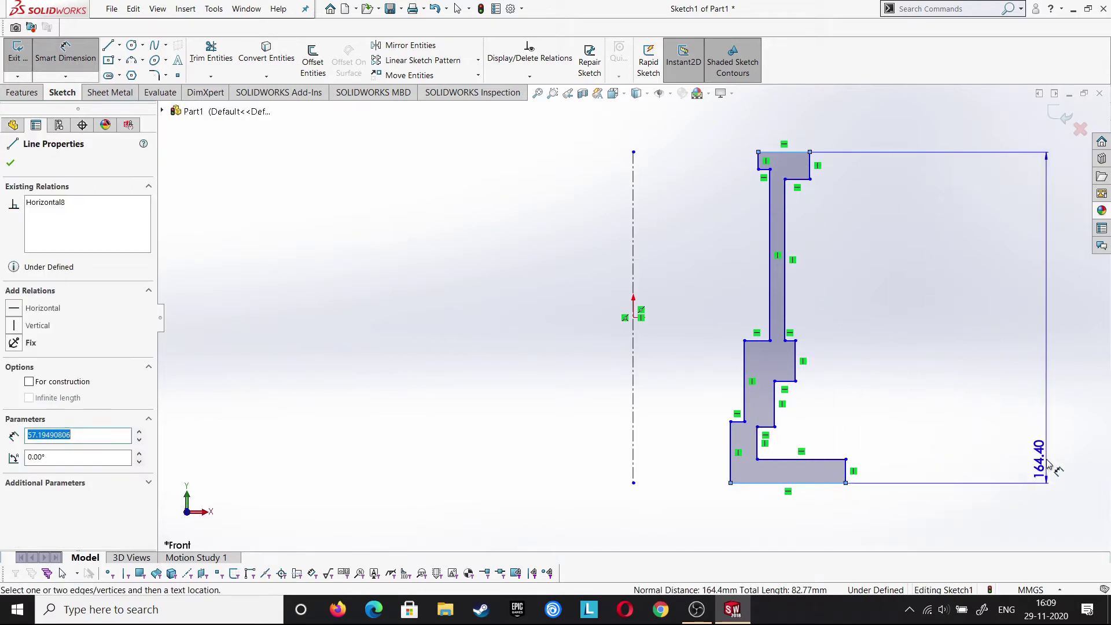
{"action": "left_click", "coordinate": [1047, 461]}
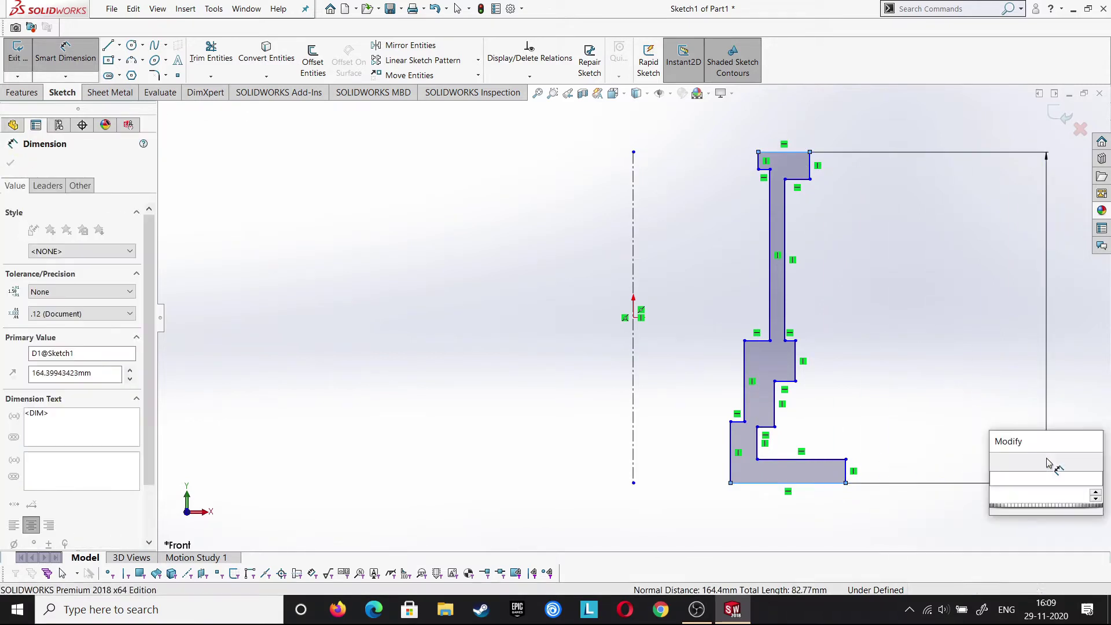
{"action": "type", "text": "210"}
{"action": "key", "text": "Return"}
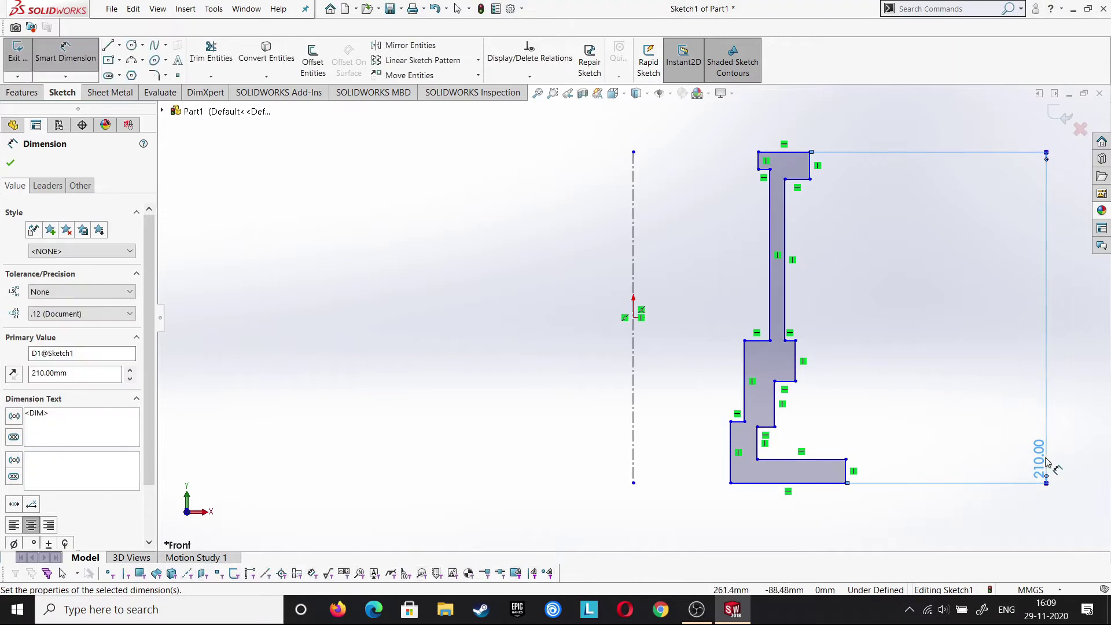
{"action": "left_click_drag", "start_coordinate": [1046, 461], "coordinate": [1062, 320]}
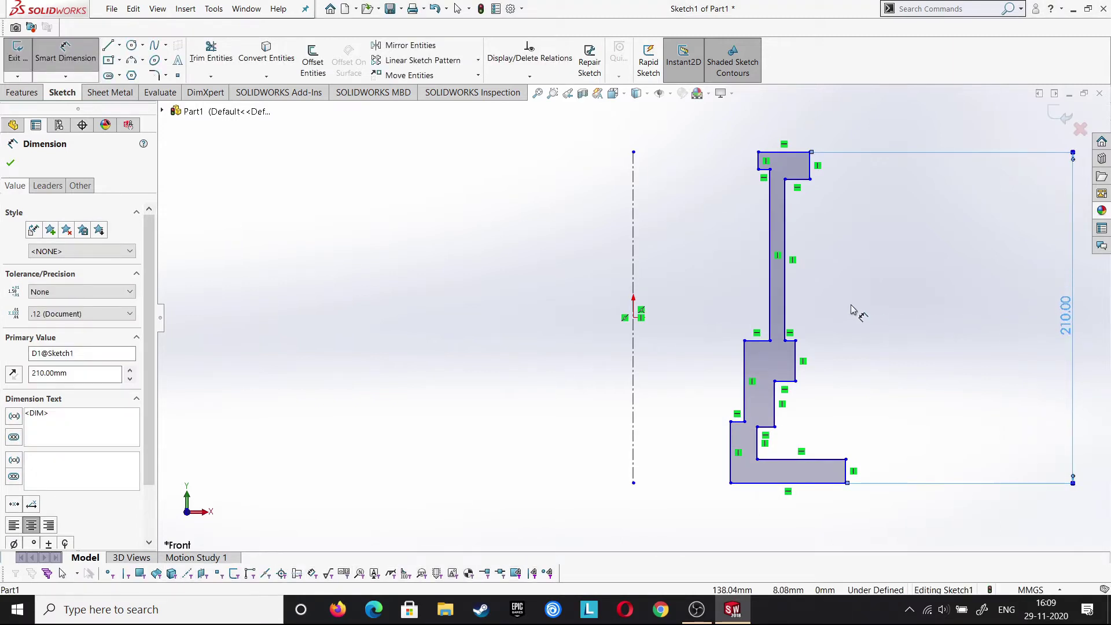
Set the top and bottom flange thicknesses to 20 mm each
{"action": "left_click", "coordinate": [812, 169]}
{"action": "left_click", "coordinate": [897, 173]}
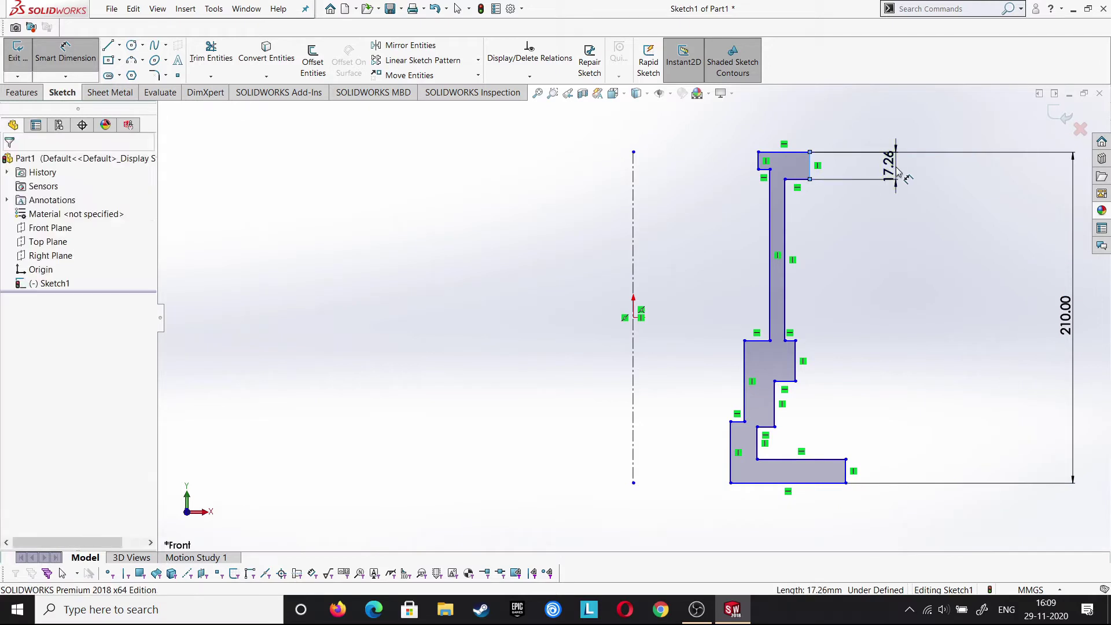
{"action": "type", "text": "20"}
{"action": "key", "text": "Return"}
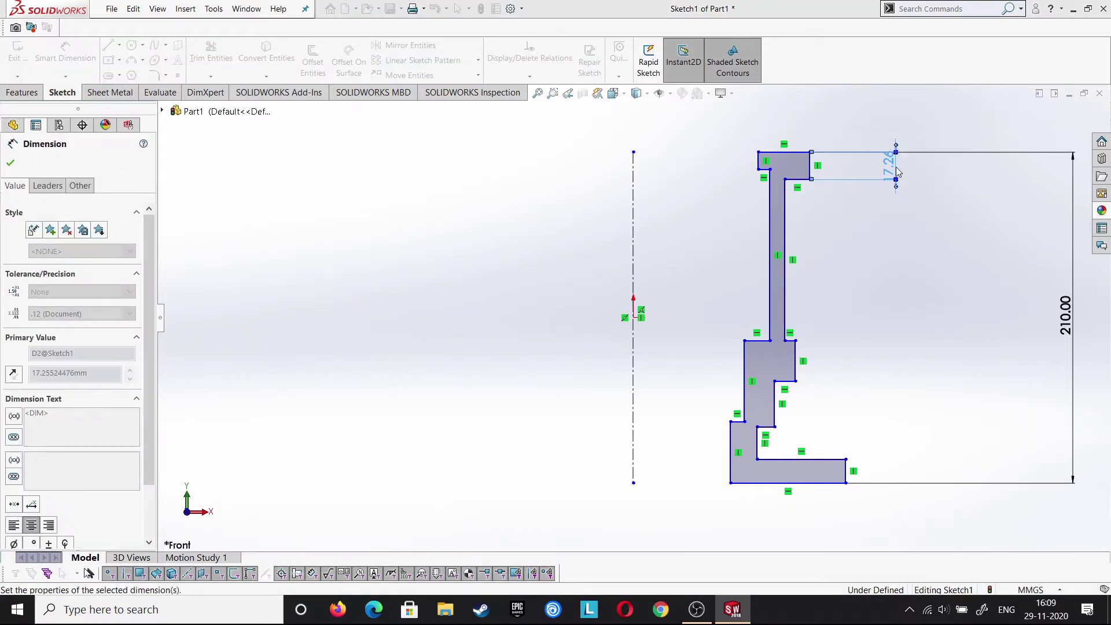
{"action": "left_click", "coordinate": [848, 474]}
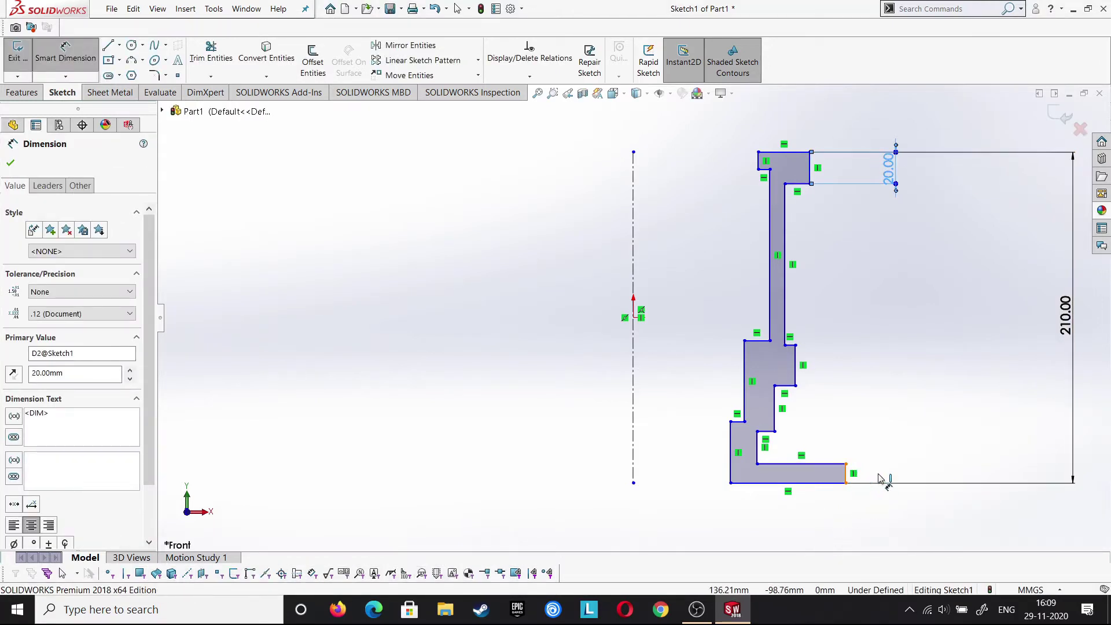
{"action": "left_click", "coordinate": [929, 474]}
{"action": "type", "text": "20"}
{"action": "key", "text": "Return"}
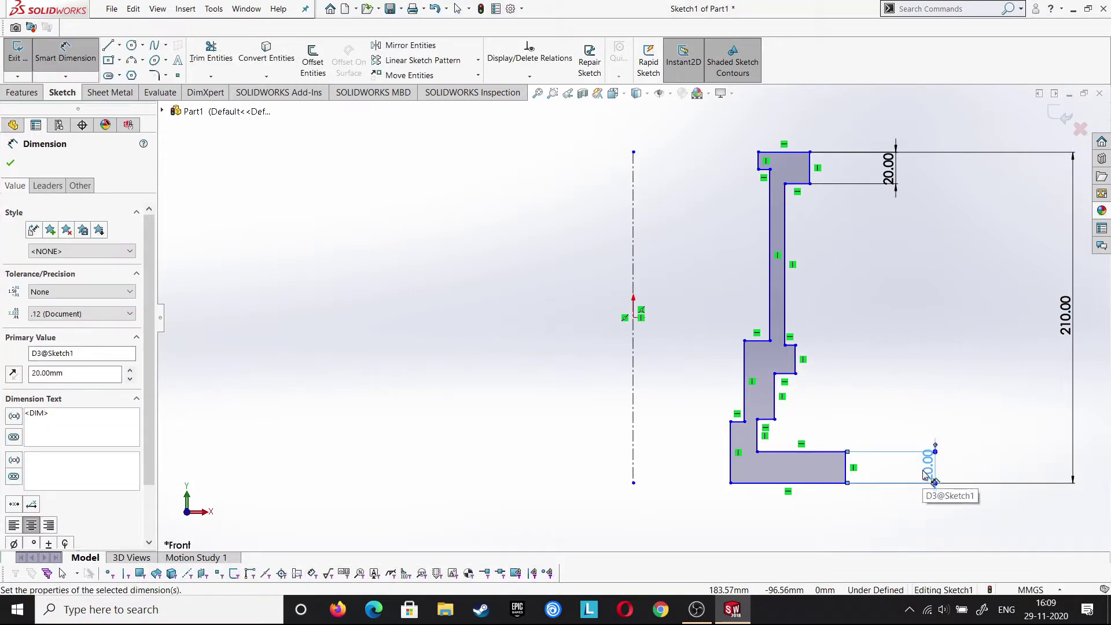
Set the lower and upper wall thicknesses to 12 mm each
{"action": "left_click", "coordinate": [732, 444]}
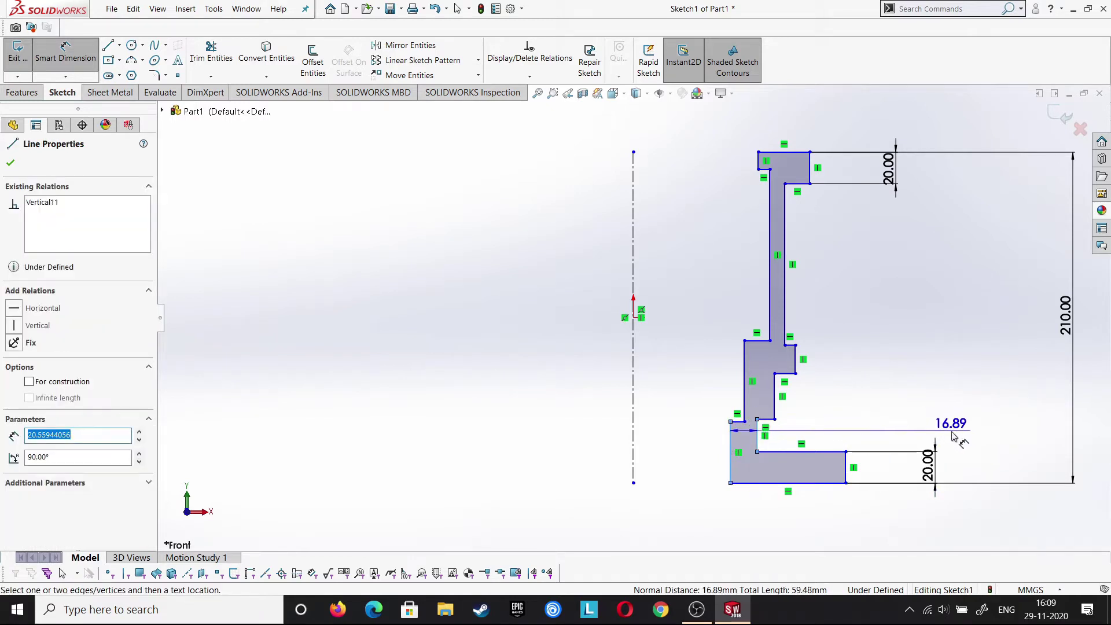
{"action": "left_click", "coordinate": [990, 431]}
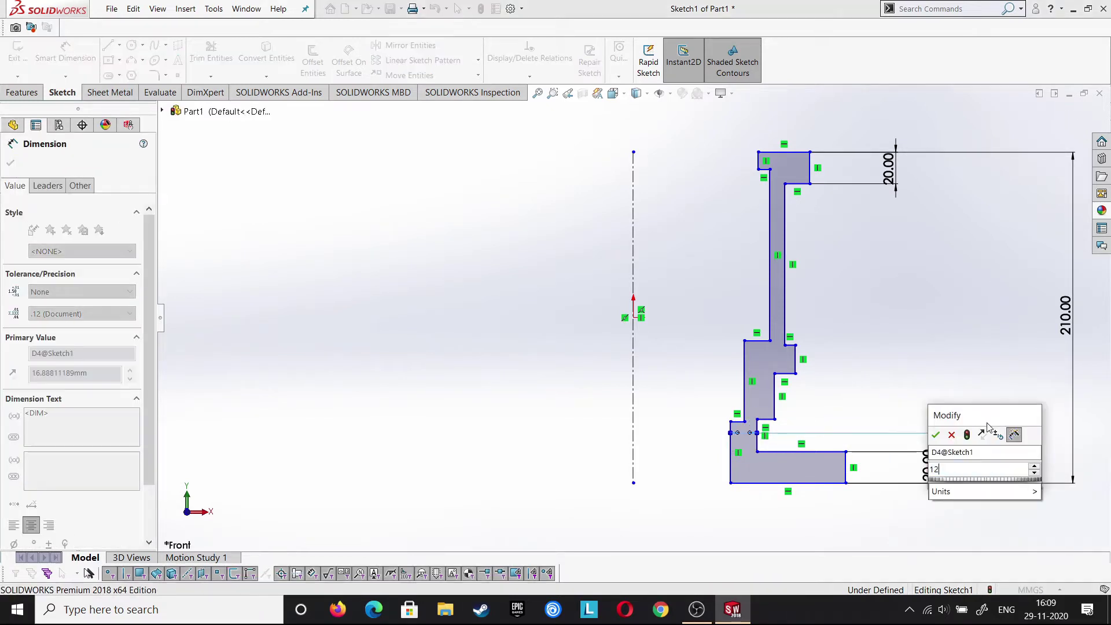
{"action": "type", "text": "12"}
{"action": "key", "text": "Return"}
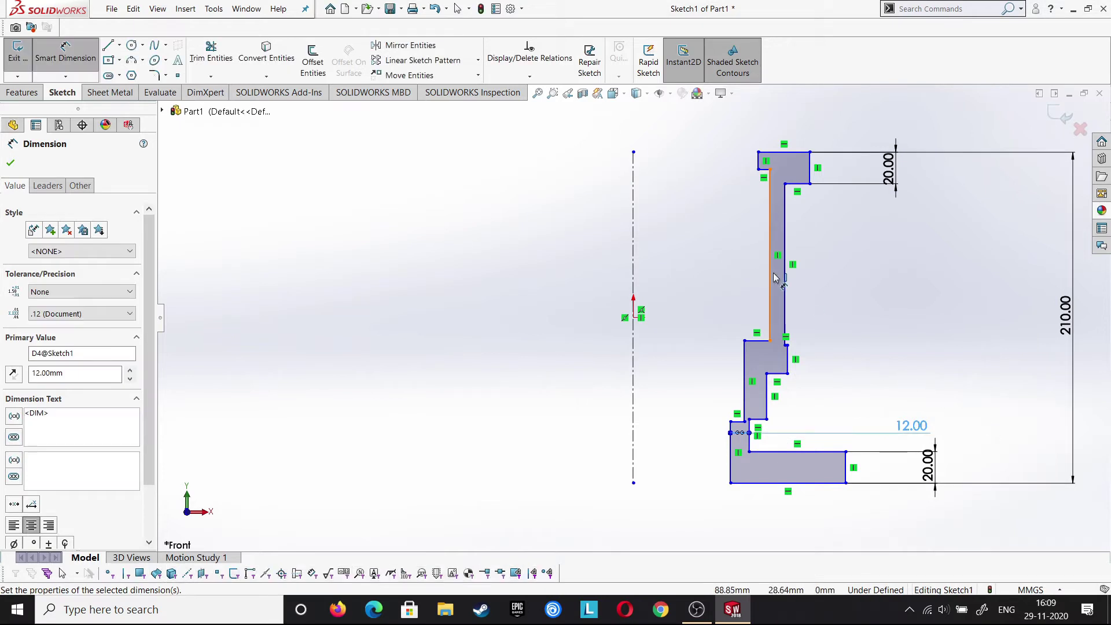
{"action": "left_click", "coordinate": [773, 277]}
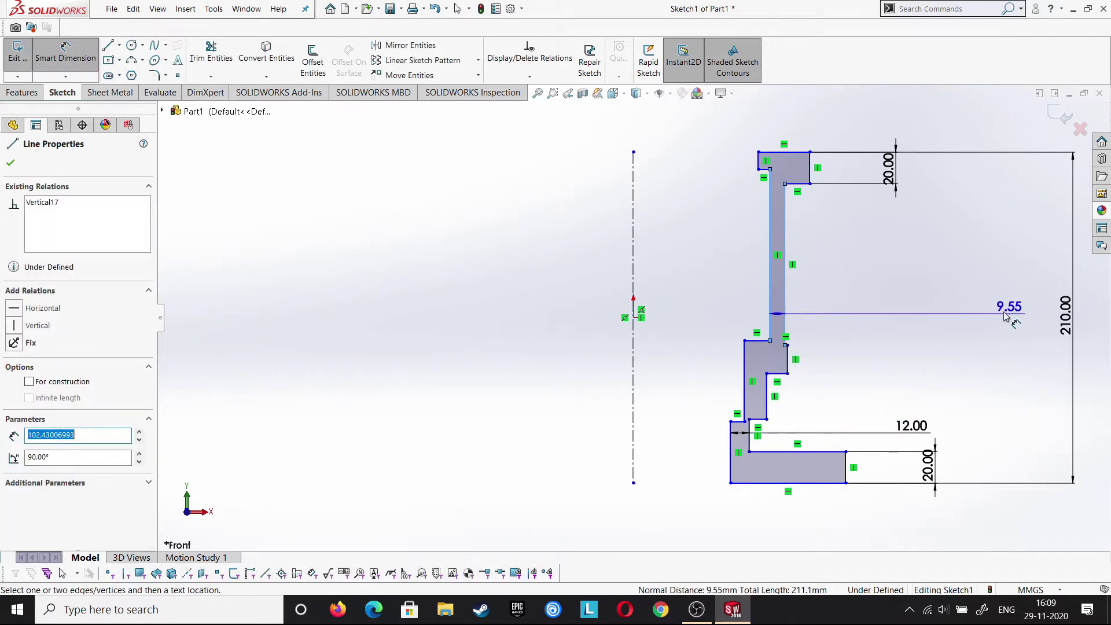
{"action": "left_click", "coordinate": [953, 296]}
{"action": "type", "text": "12"}
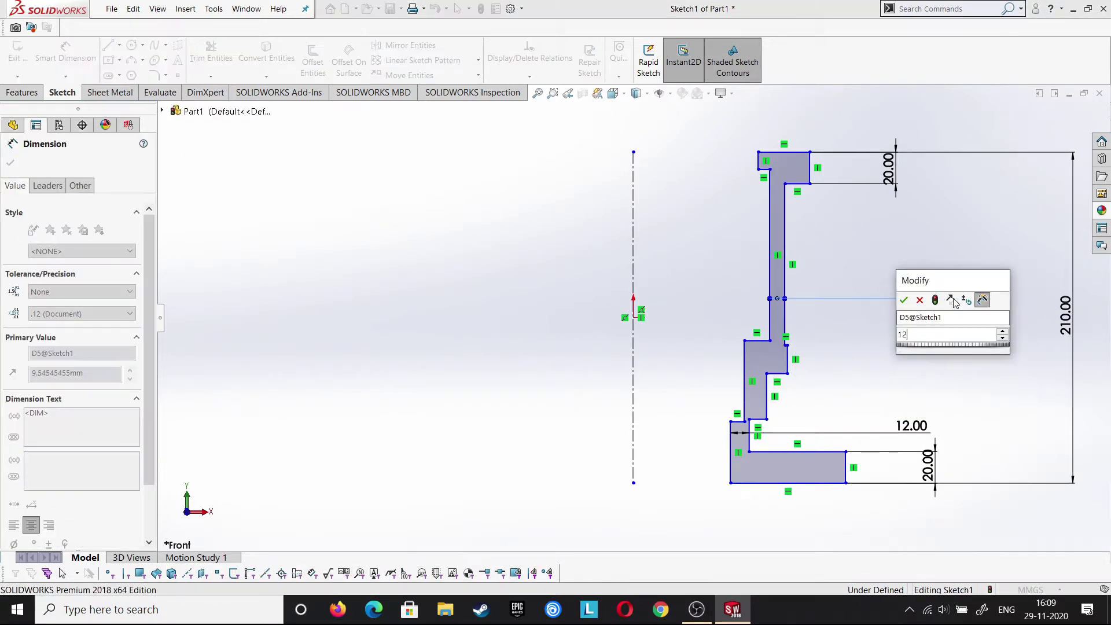
{"action": "key", "text": "Return"}
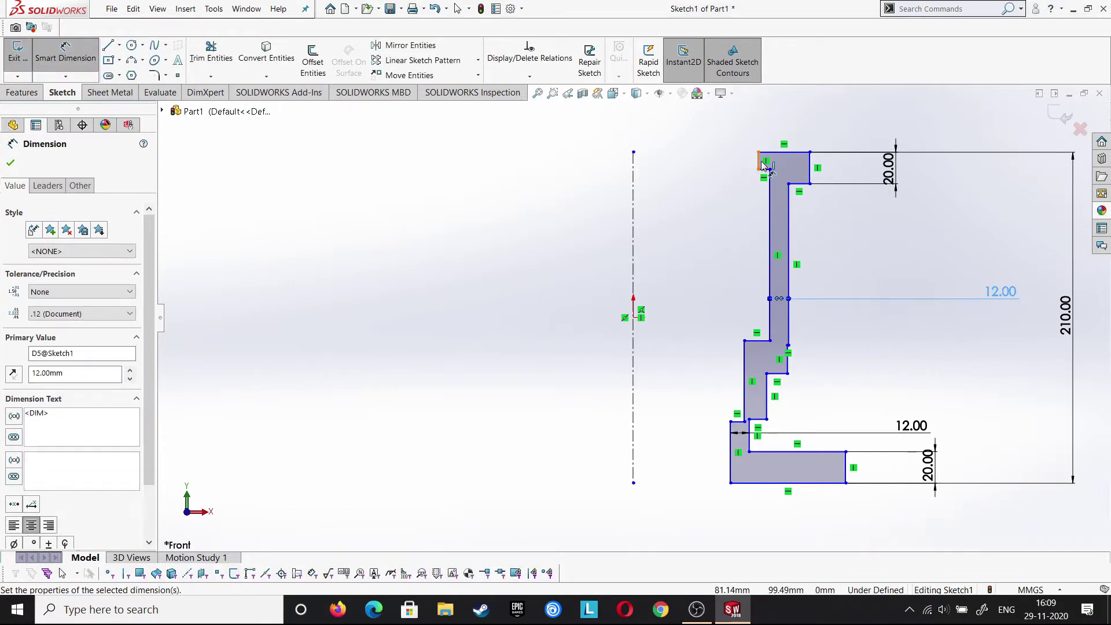
Dimension the top bore diameter from the centerline to 120 mm
{"action": "left_click", "coordinate": [762, 161]}
{"action": "left_click", "coordinate": [634, 168]}
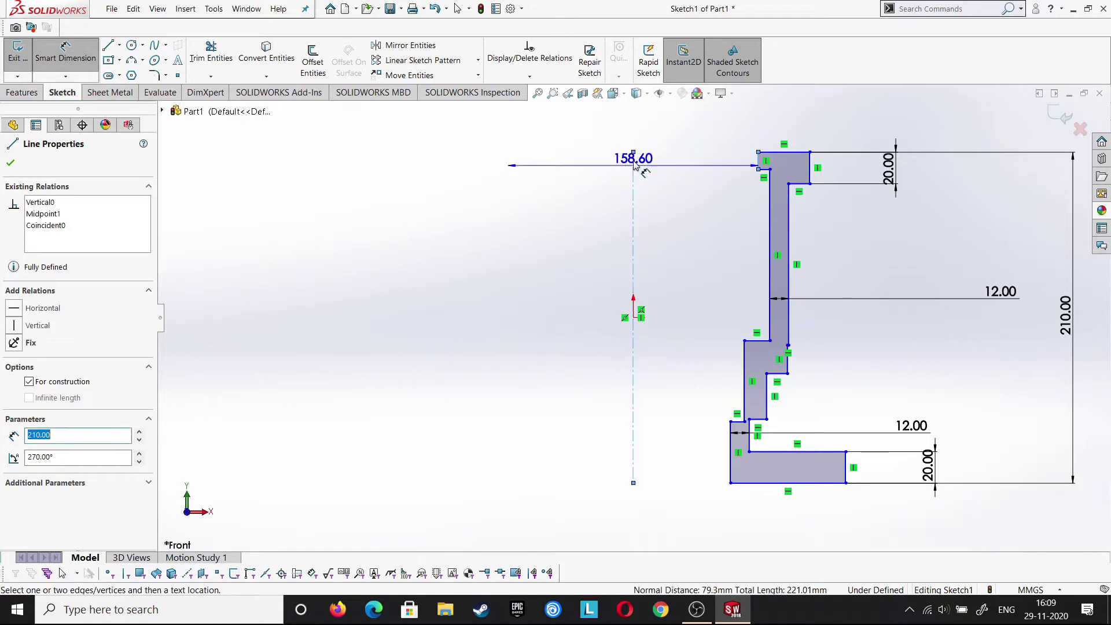
{"action": "key", "text": "z"}
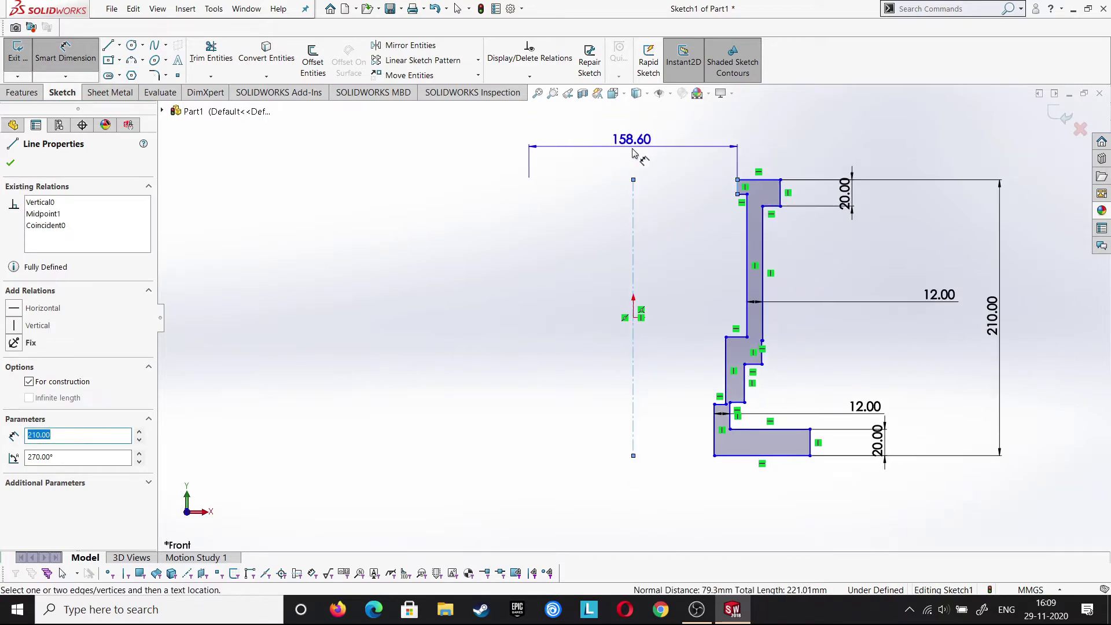
{"action": "left_click", "coordinate": [616, 154]}
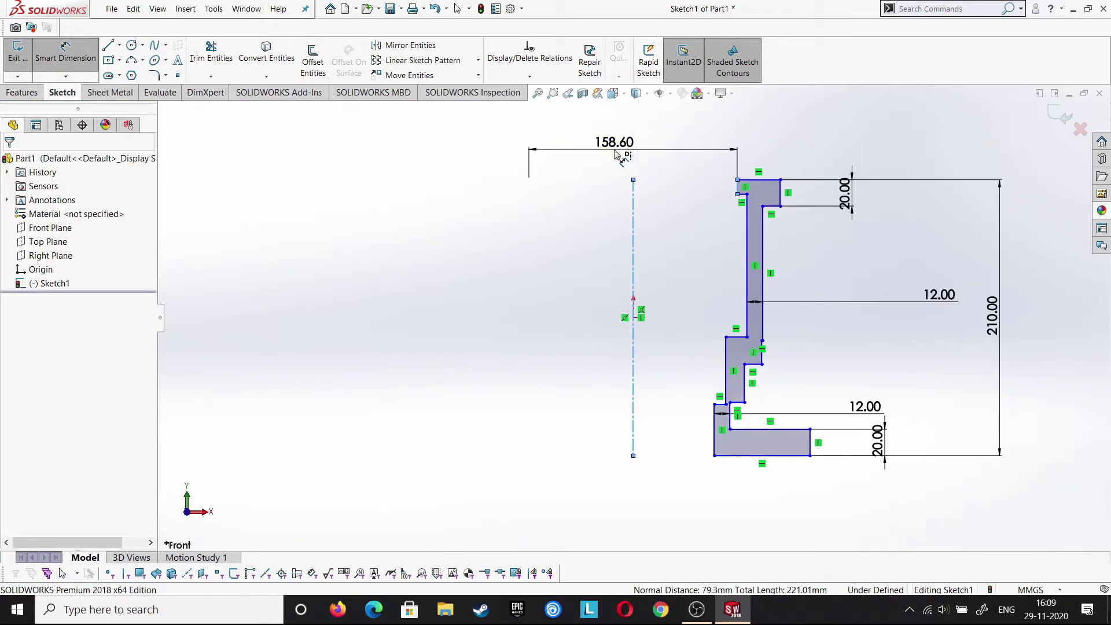
{"action": "type", "text": "120"}
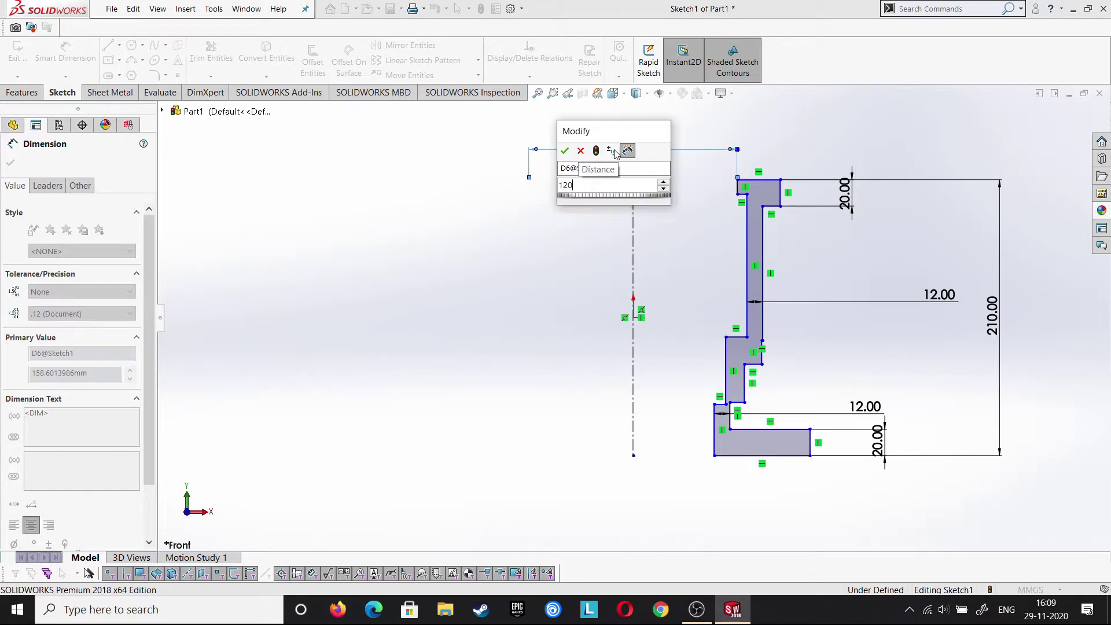
{"action": "key", "text": "Return"}
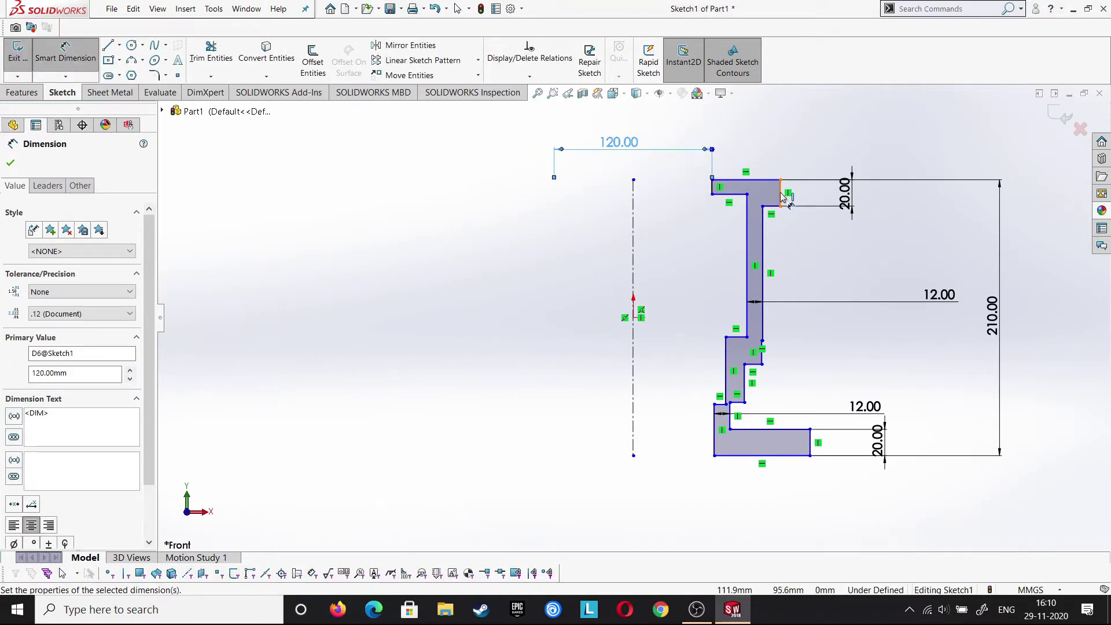
Set the flange outer diameter to 190 mm and the upper pipe diameter to 126 mm
{"action": "left_click", "coordinate": [780, 195]}
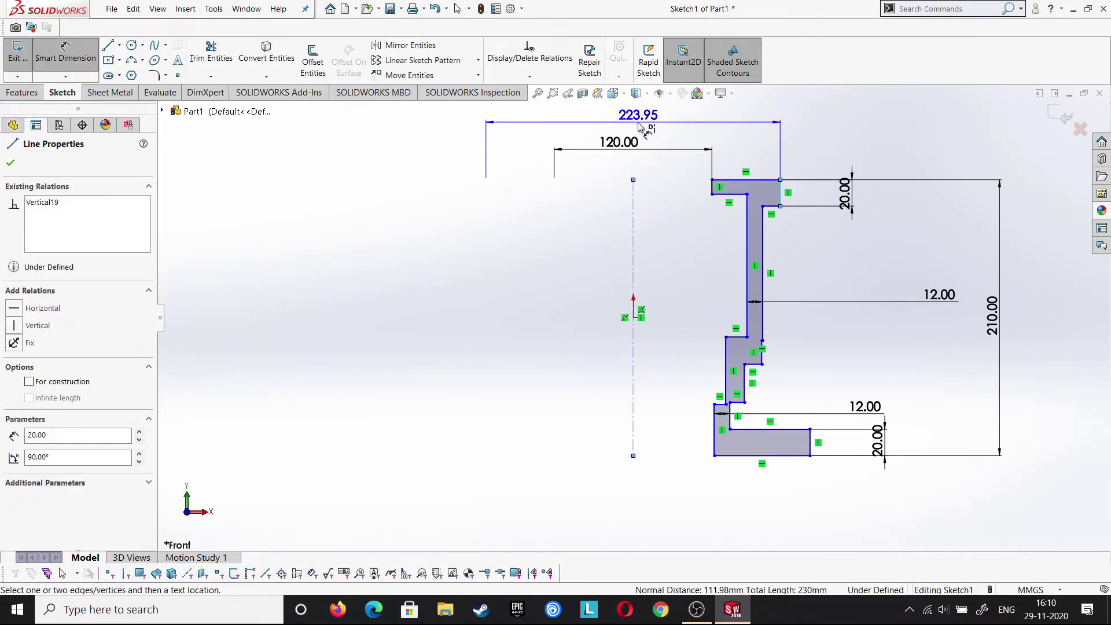
{"action": "left_click", "coordinate": [656, 126]}
{"action": "type", "text": "200"}
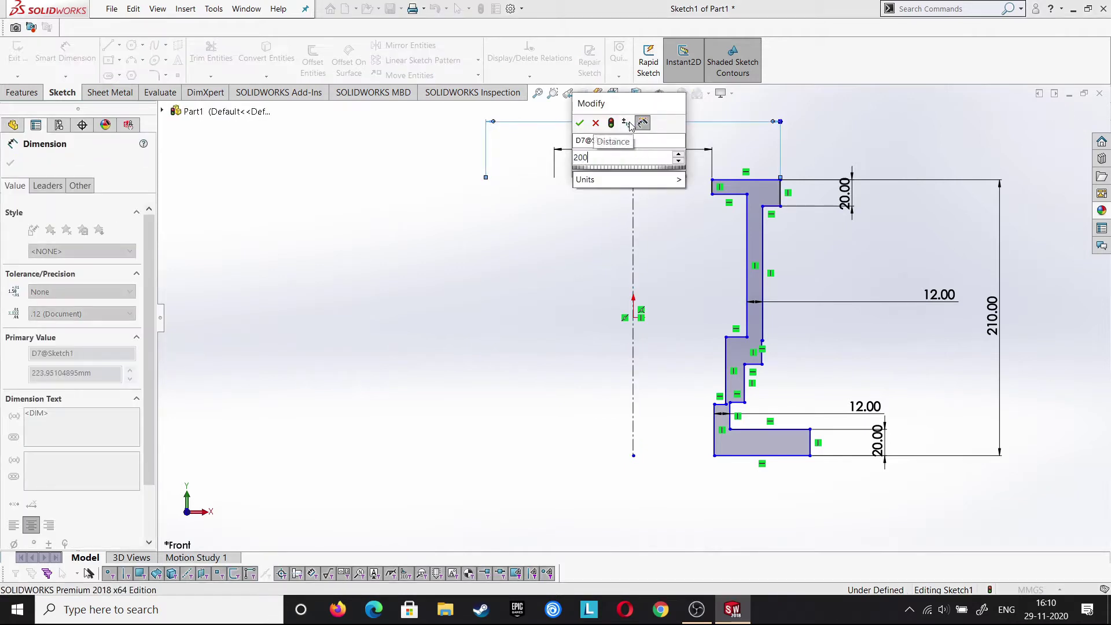
{"action": "key", "text": "Return"}
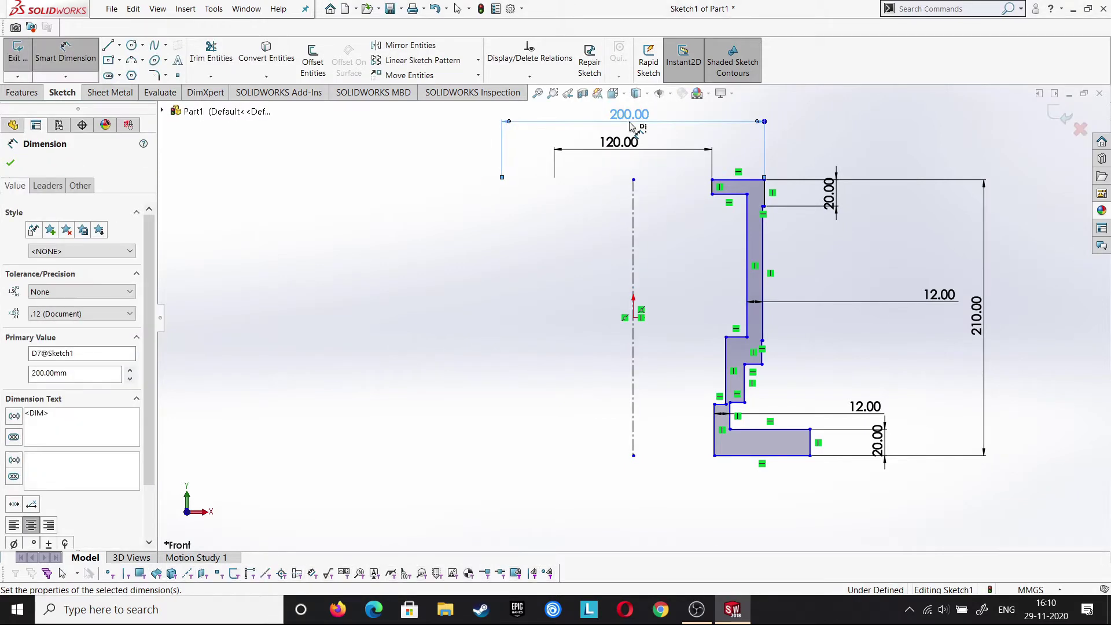
{"action": "double_click", "coordinate": [631, 116]}
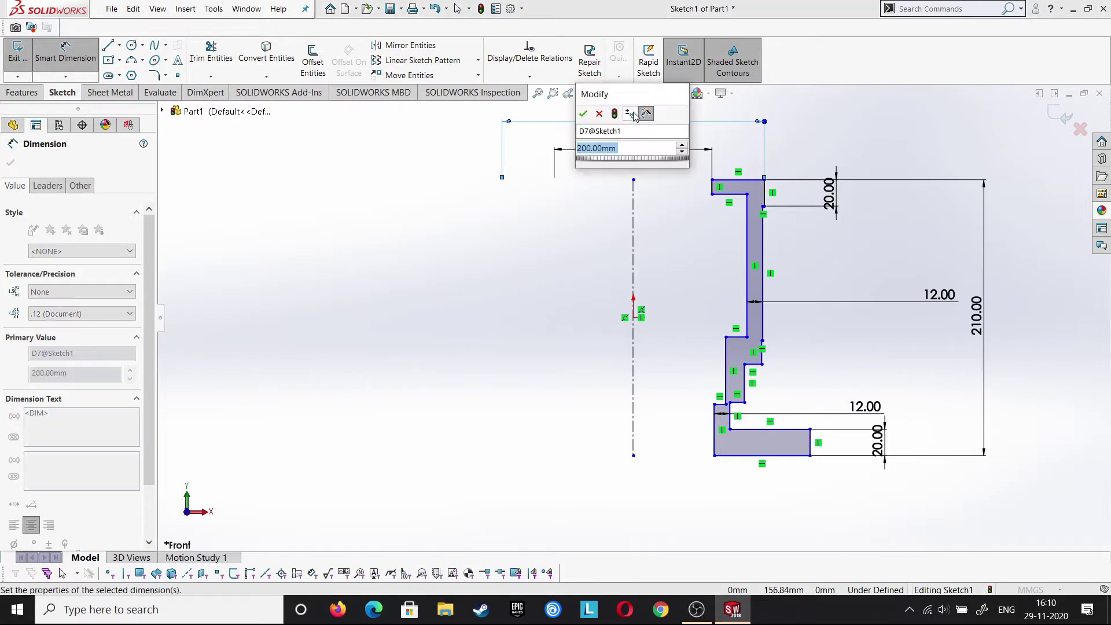
{"action": "type", "text": "190"}
{"action": "key", "text": "Return"}
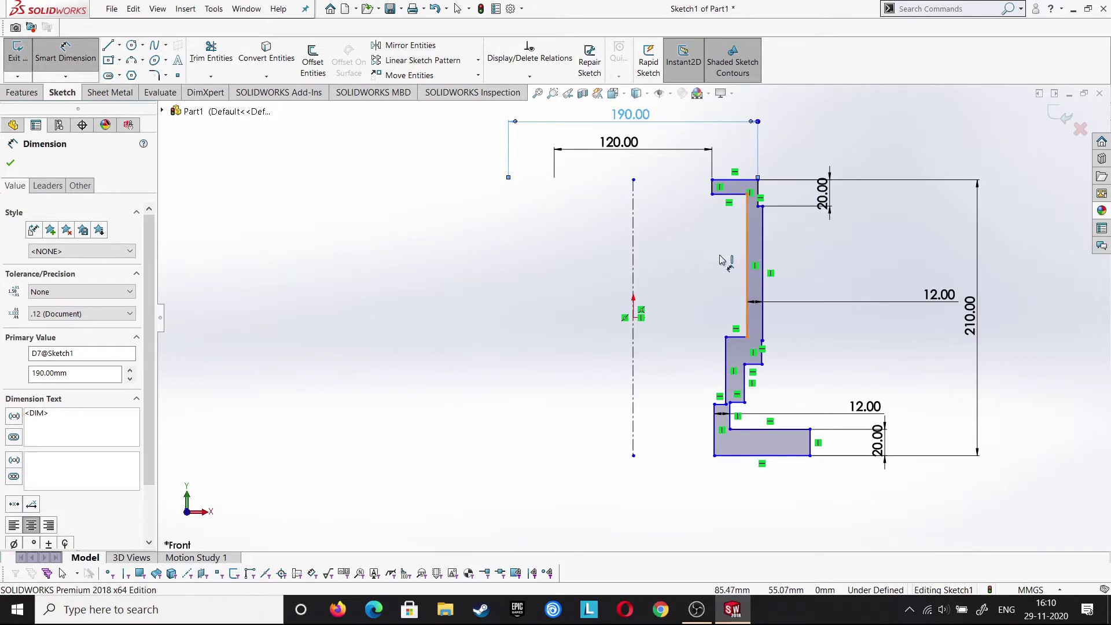
{"action": "left_click", "coordinate": [747, 249]}
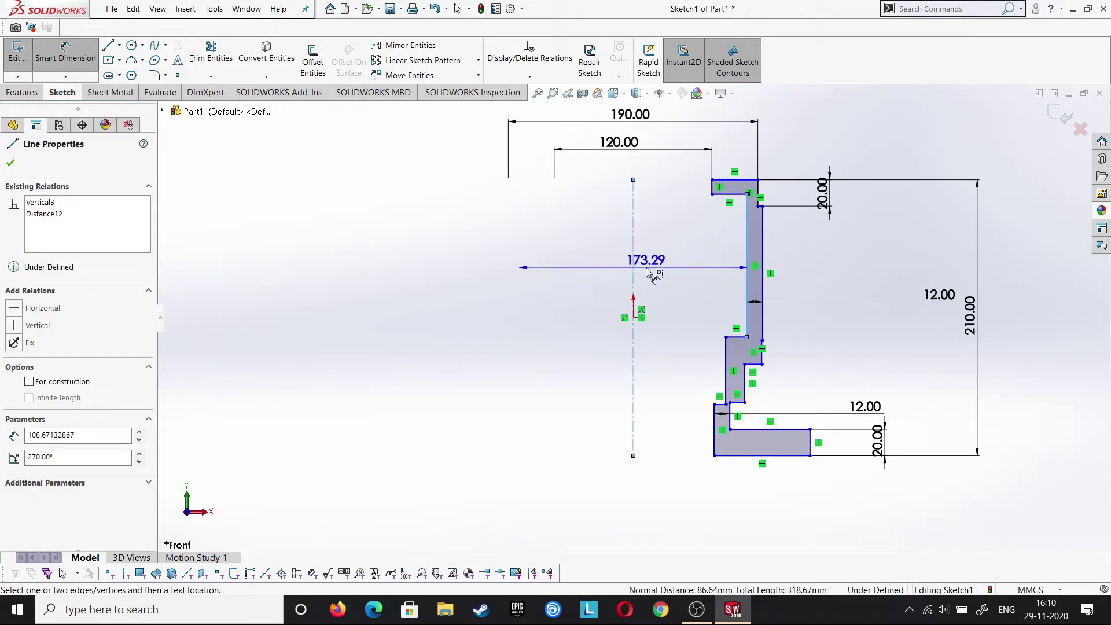
{"action": "left_click", "coordinate": [648, 272]}
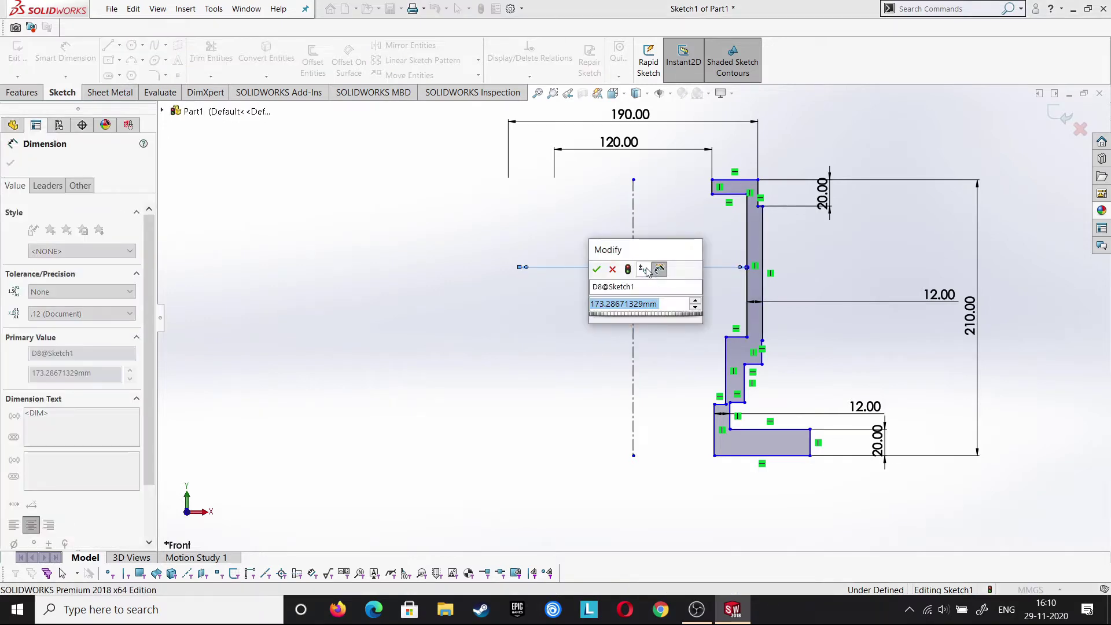
{"action": "type", "text": "126"}
{"action": "key", "text": "Return"}
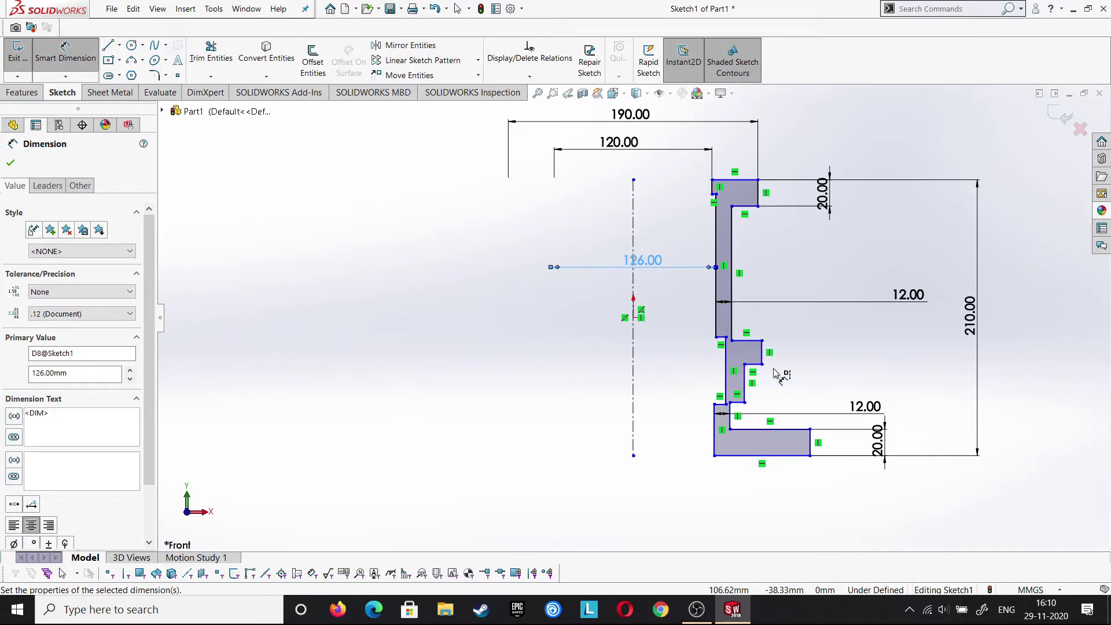
Undo the 126 change and dimension the lower step diameter to 100 mm
{"action": "key", "text": "ctrl+z"}
{"action": "left_click", "coordinate": [726, 376]}
{"action": "key", "text": "Escape"}
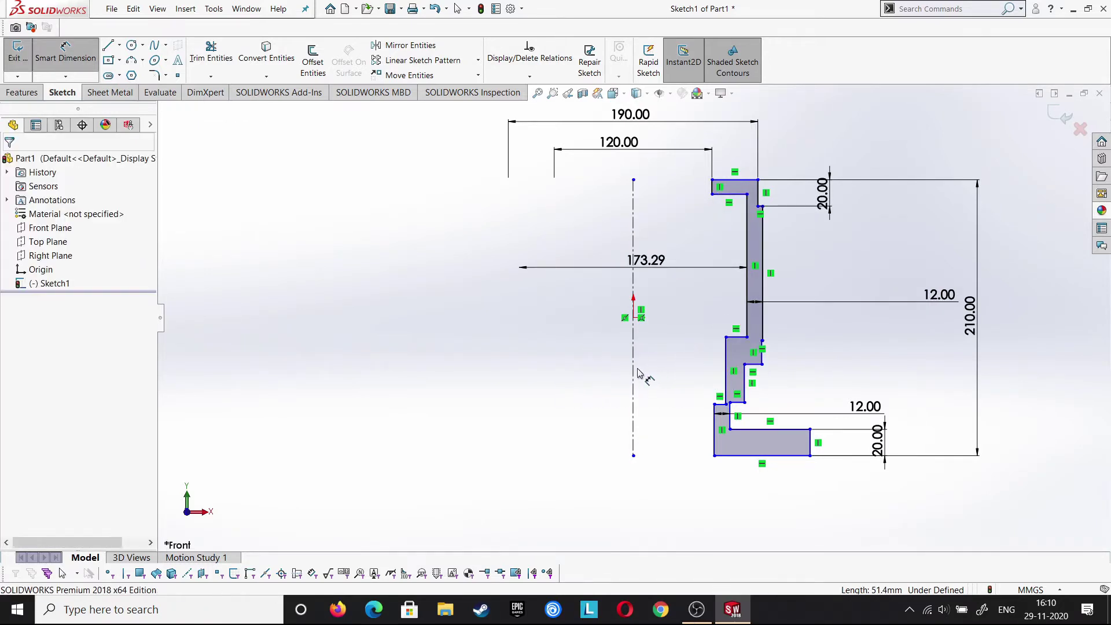
{"action": "left_click", "coordinate": [727, 374]}
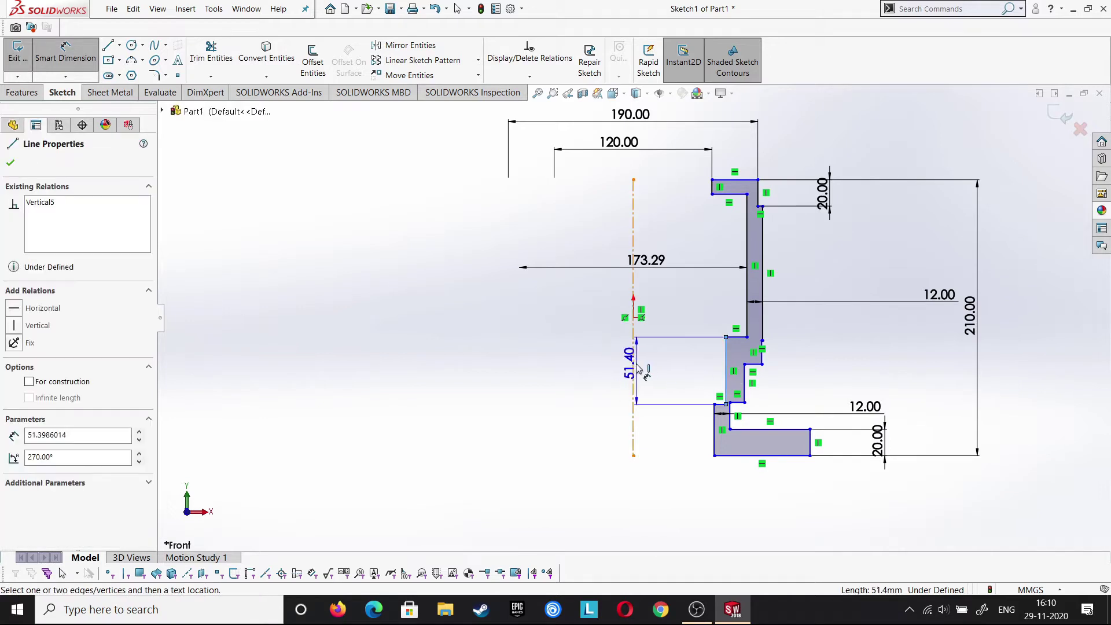
{"action": "left_click", "coordinate": [633, 376]}
{"action": "left_click", "coordinate": [606, 375]}
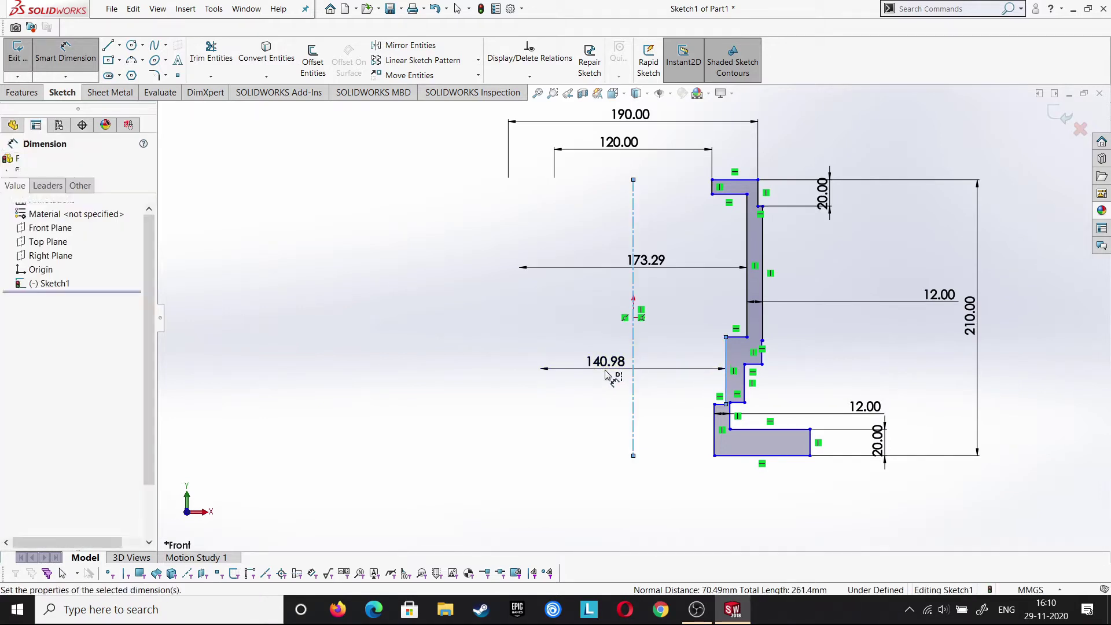
{"action": "type", "text": "100"}
{"action": "key", "text": "Return"}
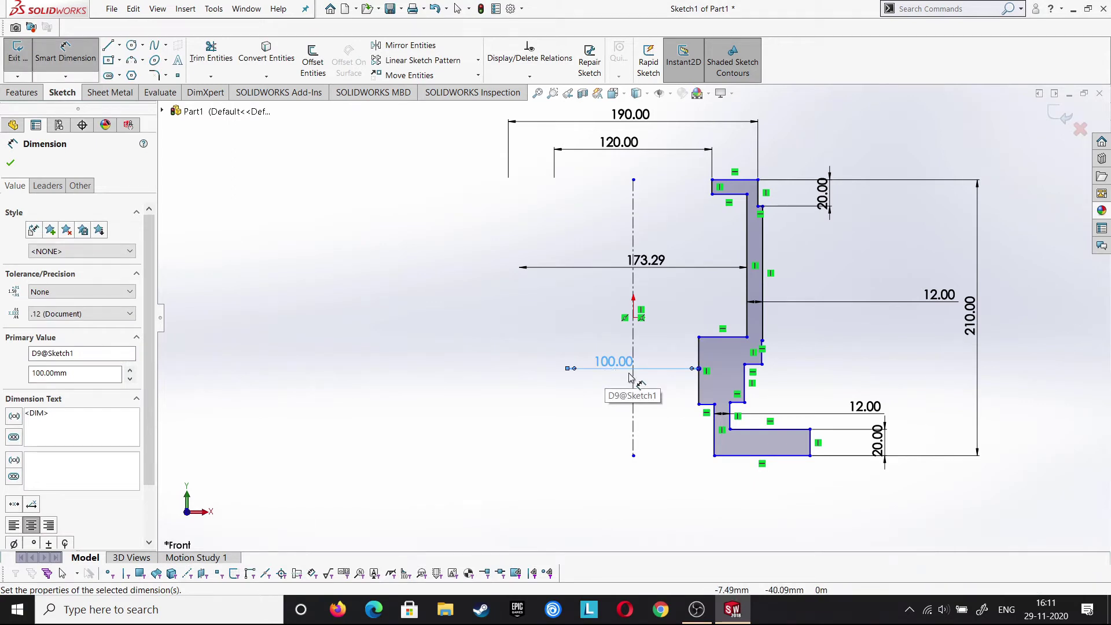
Dimension the lowest step diameter to 90 mm
{"action": "left_click", "coordinate": [714, 431]}
{"action": "left_click", "coordinate": [633, 443]}
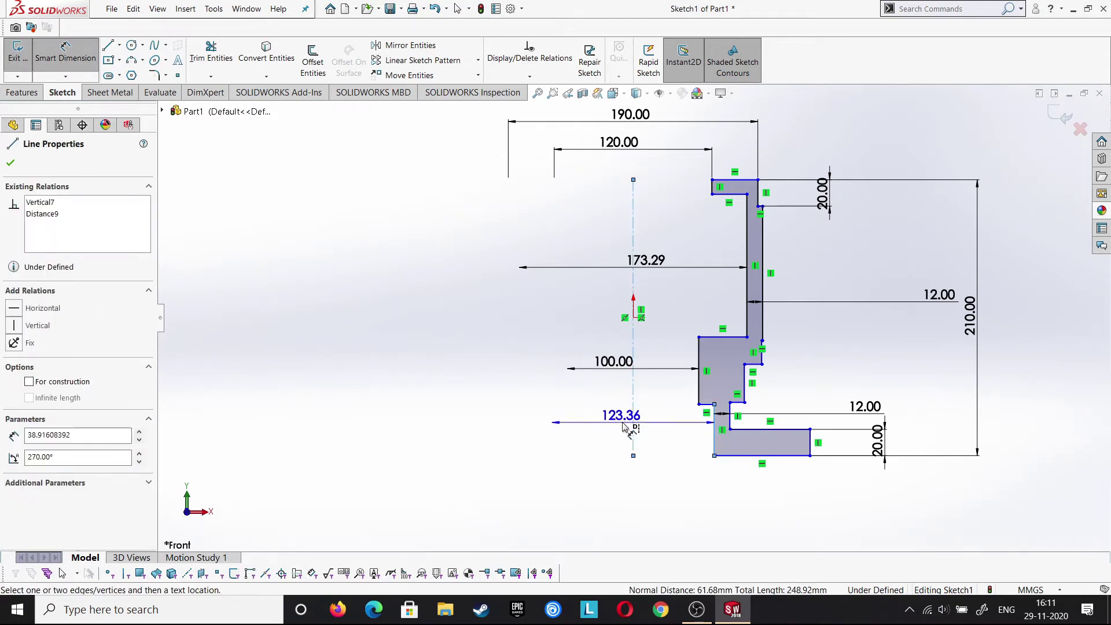
{"action": "left_click", "coordinate": [608, 420]}
{"action": "type", "text": "90"}
{"action": "key", "text": "Return"}
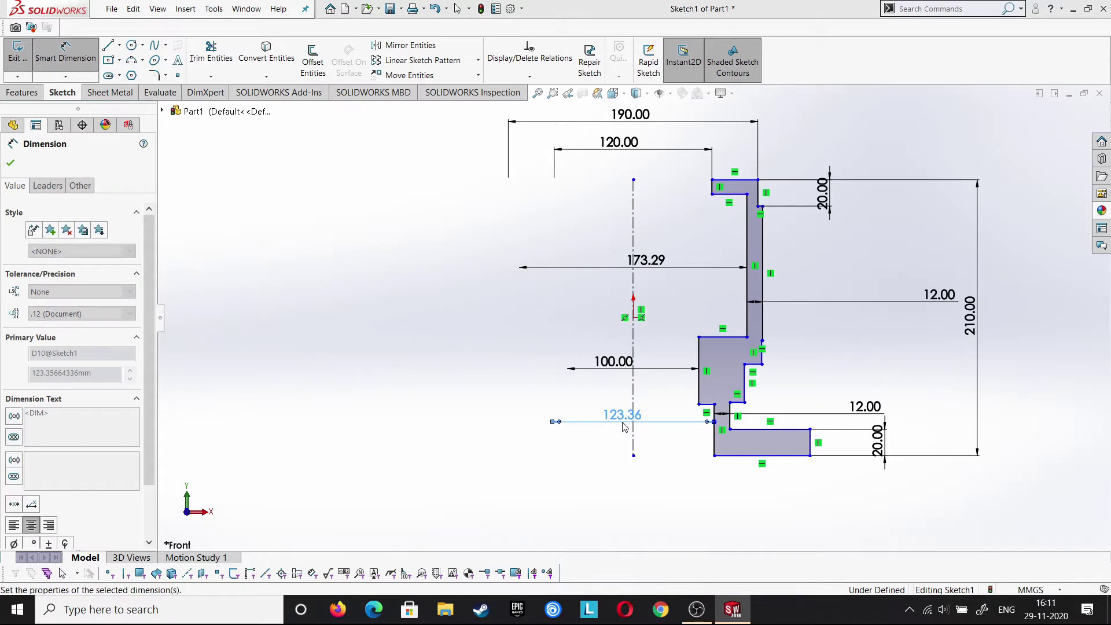
Add the bottom width dimension, trying 200 then reverting to 269.48
{"action": "left_click", "coordinate": [813, 451]}
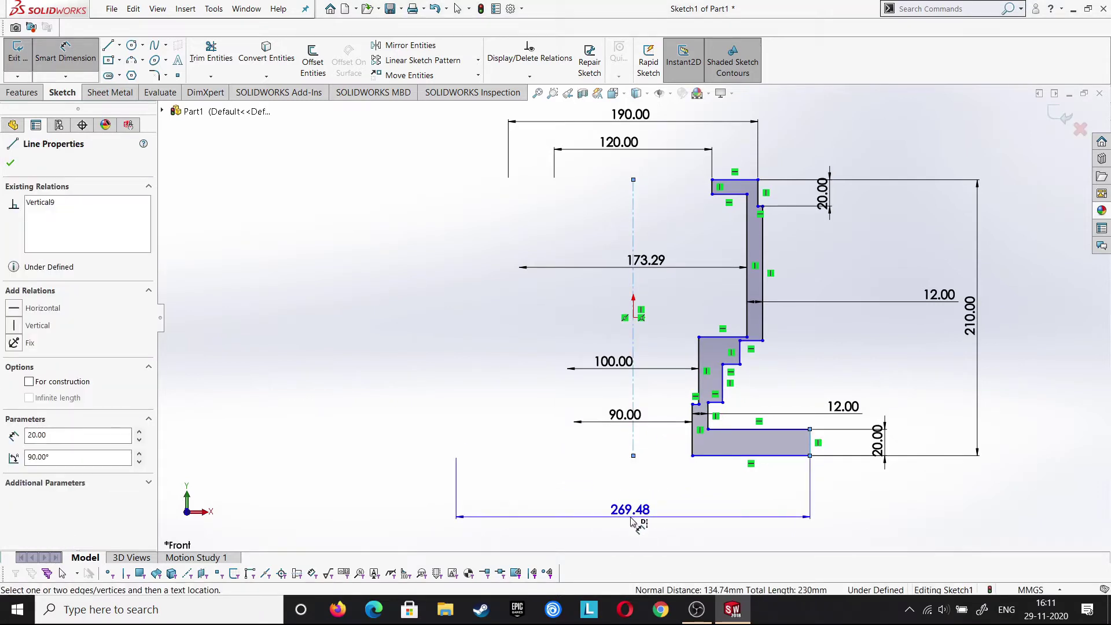
{"action": "left_click", "coordinate": [636, 526]}
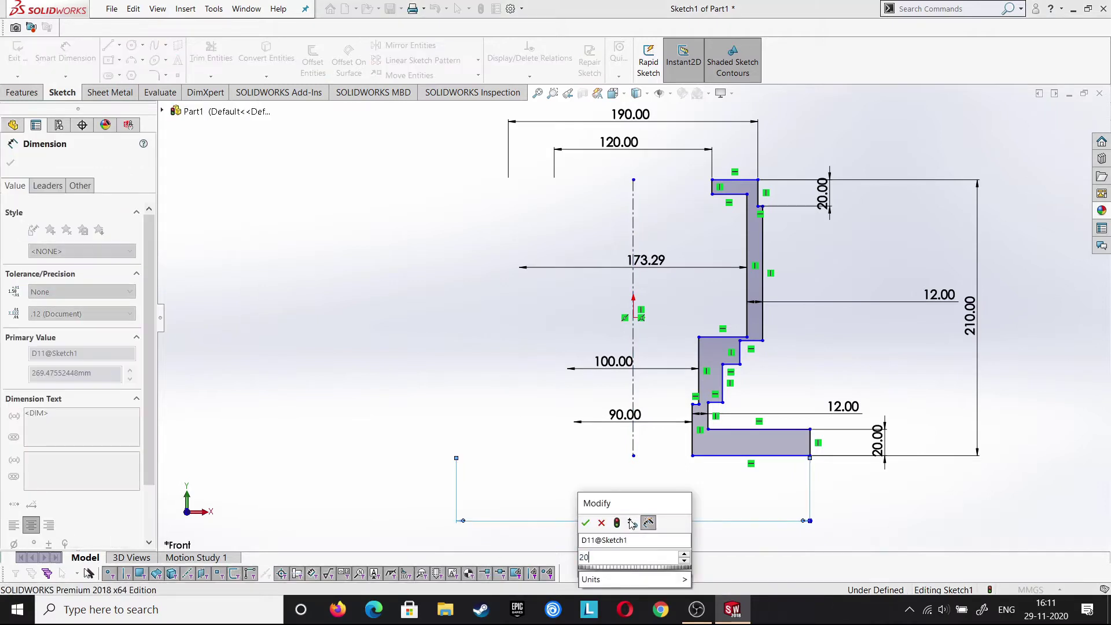
{"action": "type", "text": "200"}
{"action": "key", "text": "Return"}
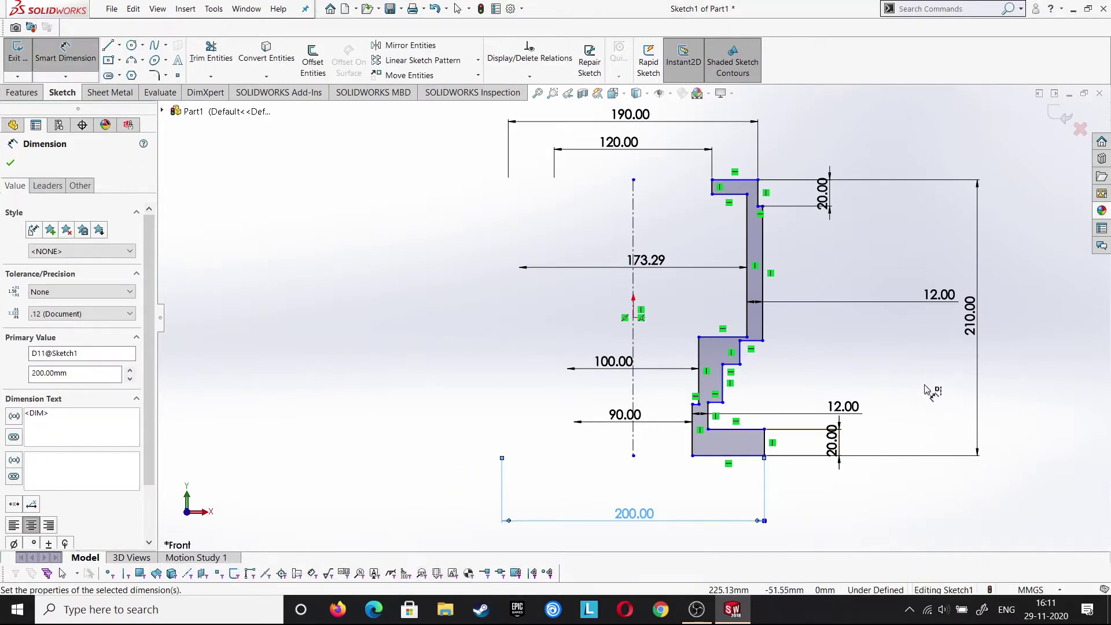
{"action": "scroll", "coordinate": [747, 375], "scroll_direction": "down", "scroll_amount": 1}
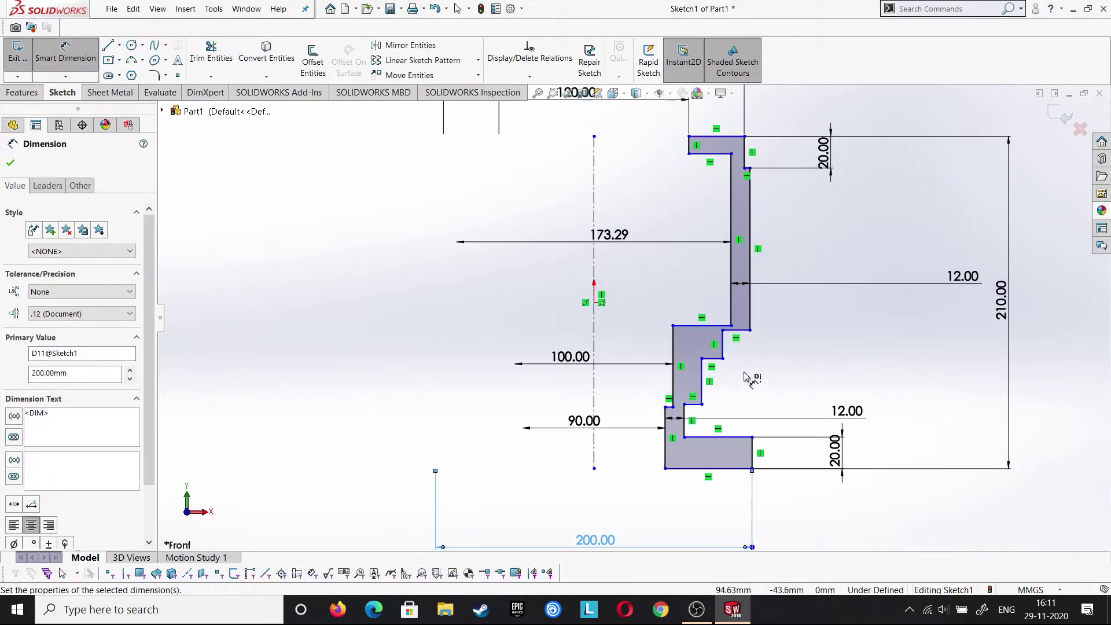
{"action": "key", "text": "ctrl+z"}
Dimension the short step height, trying 25 then reverting to 18.01
{"action": "left_click", "coordinate": [724, 347]}
{"action": "left_click", "coordinate": [917, 354]}
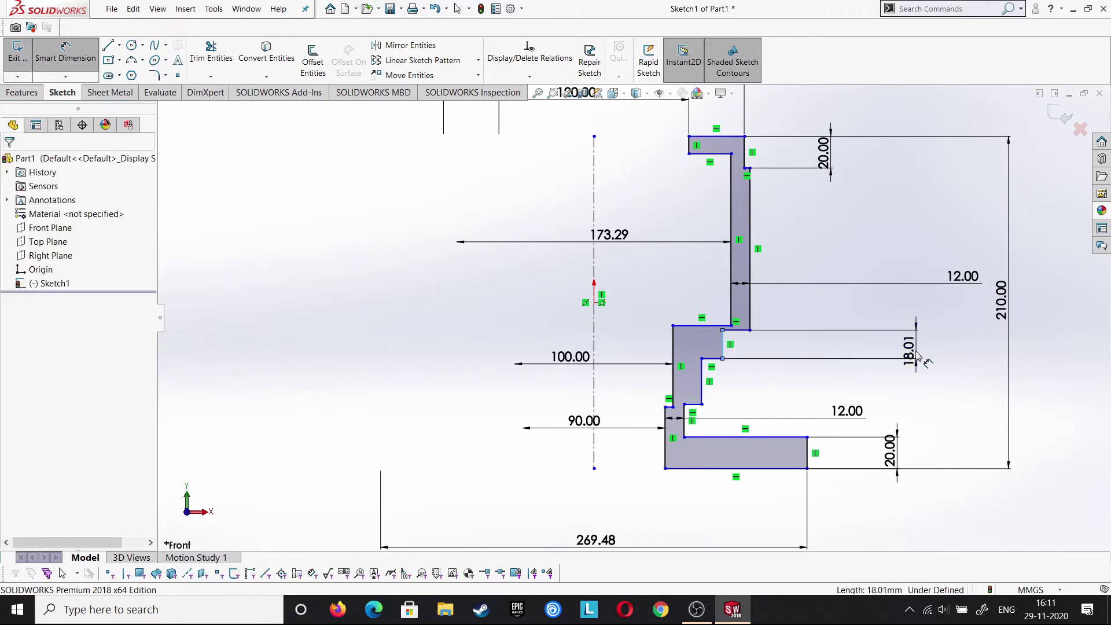
{"action": "type", "text": "25"}
{"action": "key", "text": "Return"}
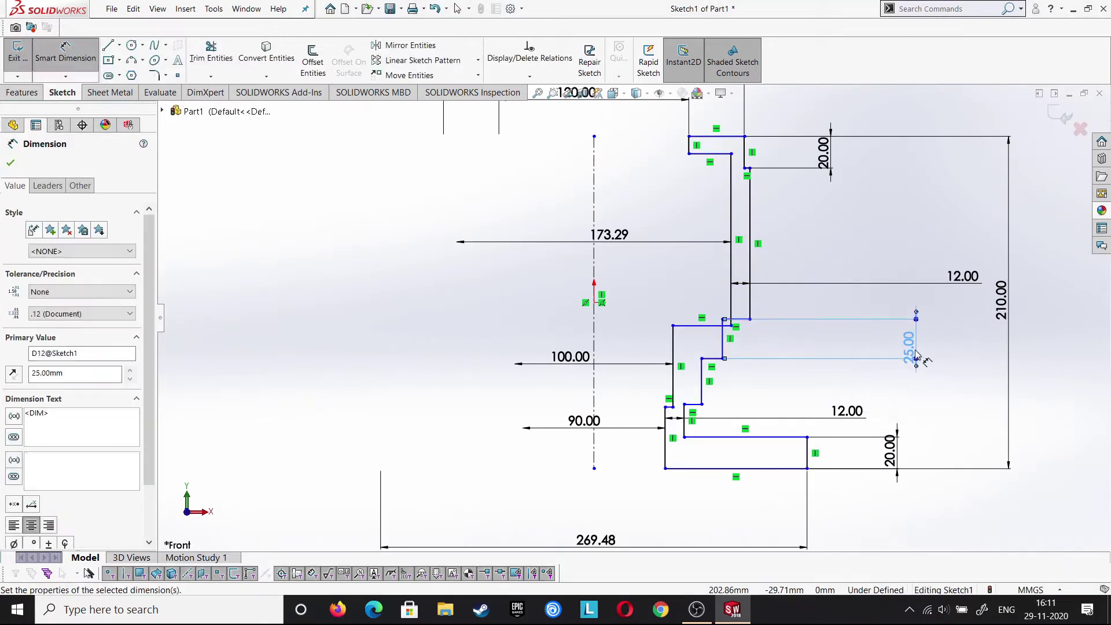
{"action": "key", "text": "ctrl+z"}
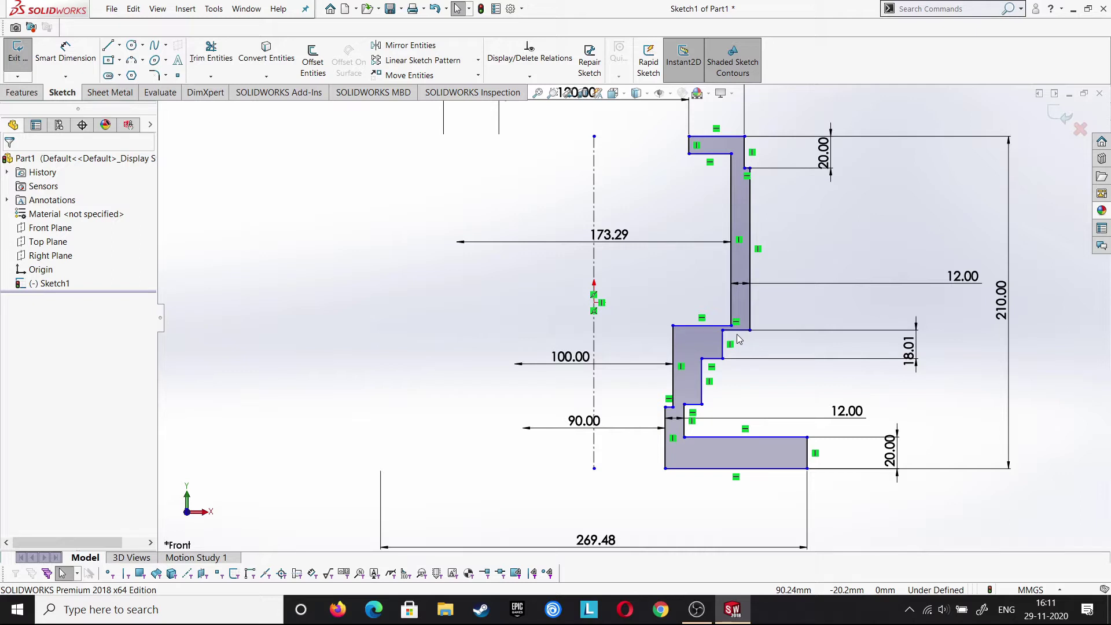
Add a 67.50 bottom-to-step distance and a 55 left edge height
{"action": "left_click", "coordinate": [66, 55]}
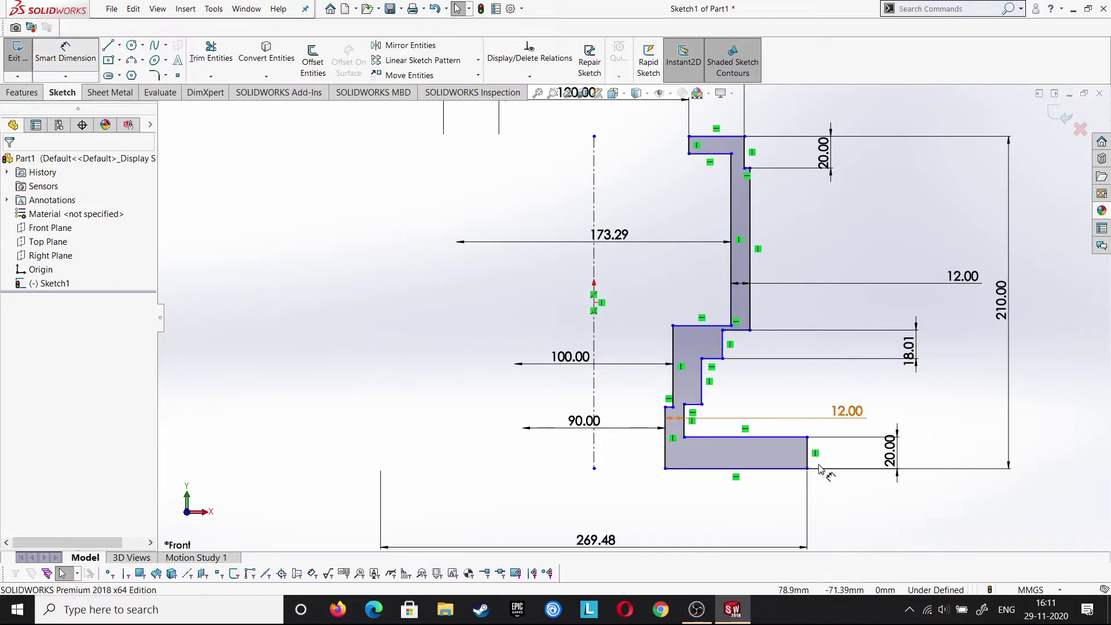
{"action": "left_click", "coordinate": [769, 469]}
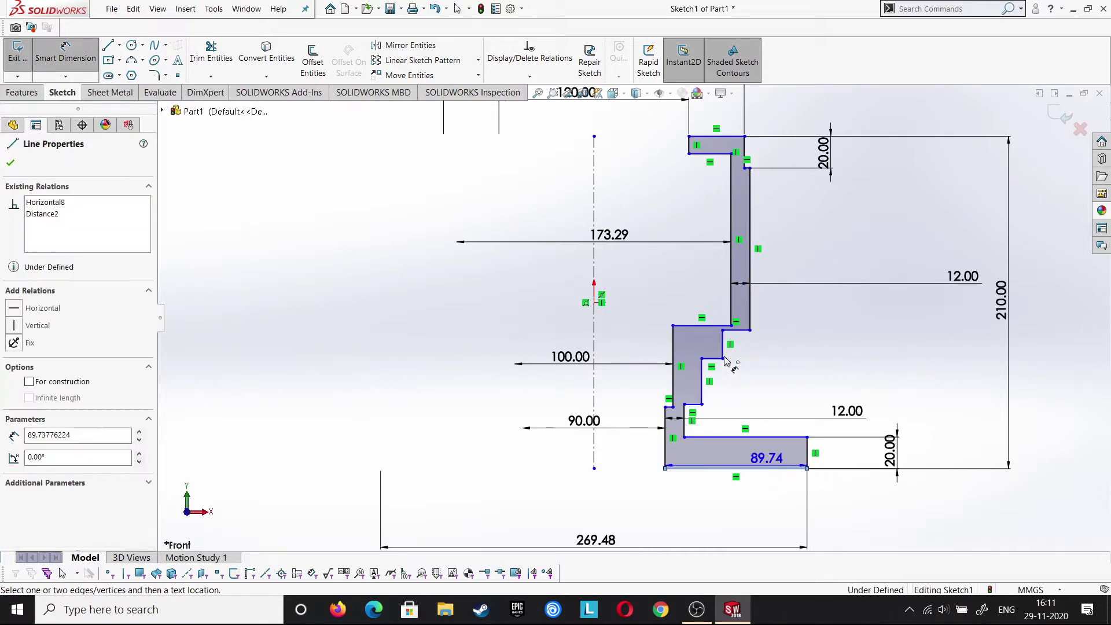
{"action": "left_click", "coordinate": [711, 358]}
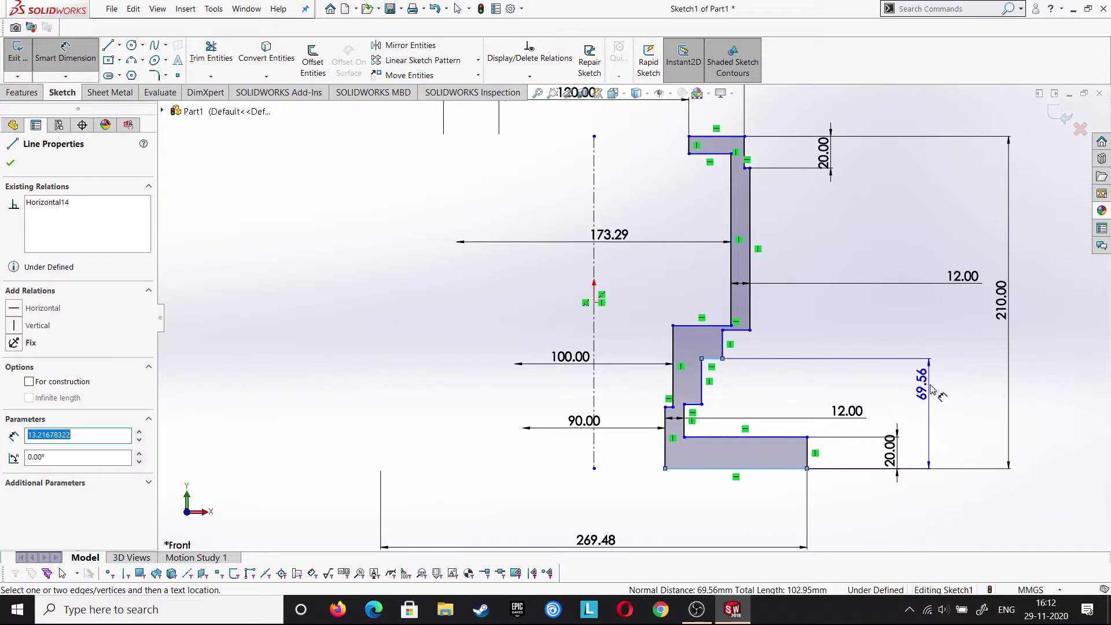
{"action": "left_click", "coordinate": [939, 393]}
{"action": "type", "text": "67.5"}
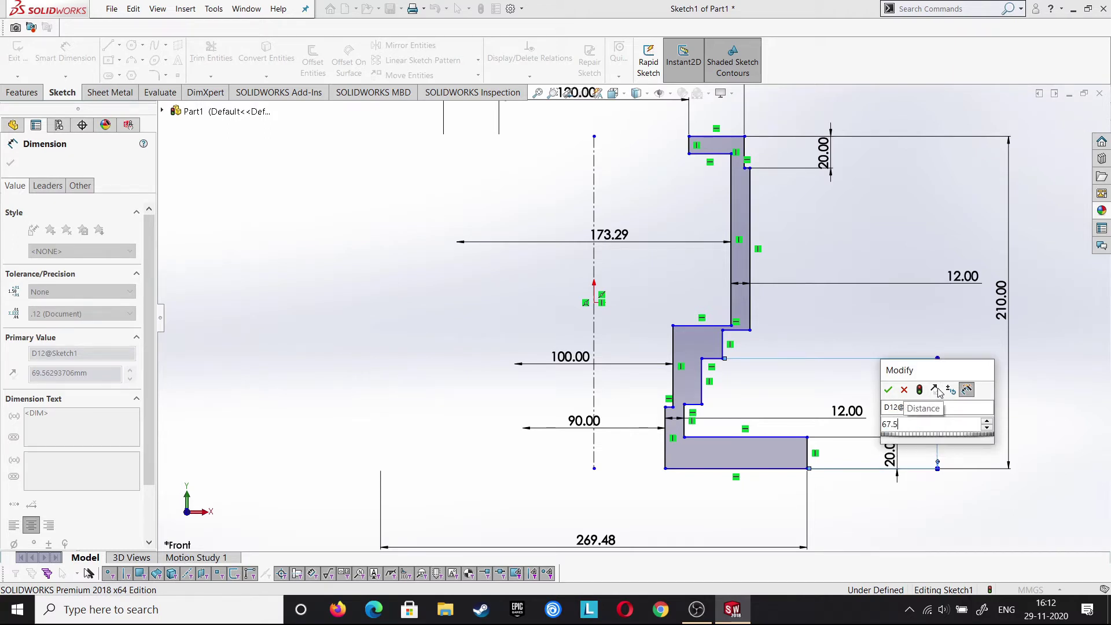
{"action": "key", "text": "Return"}
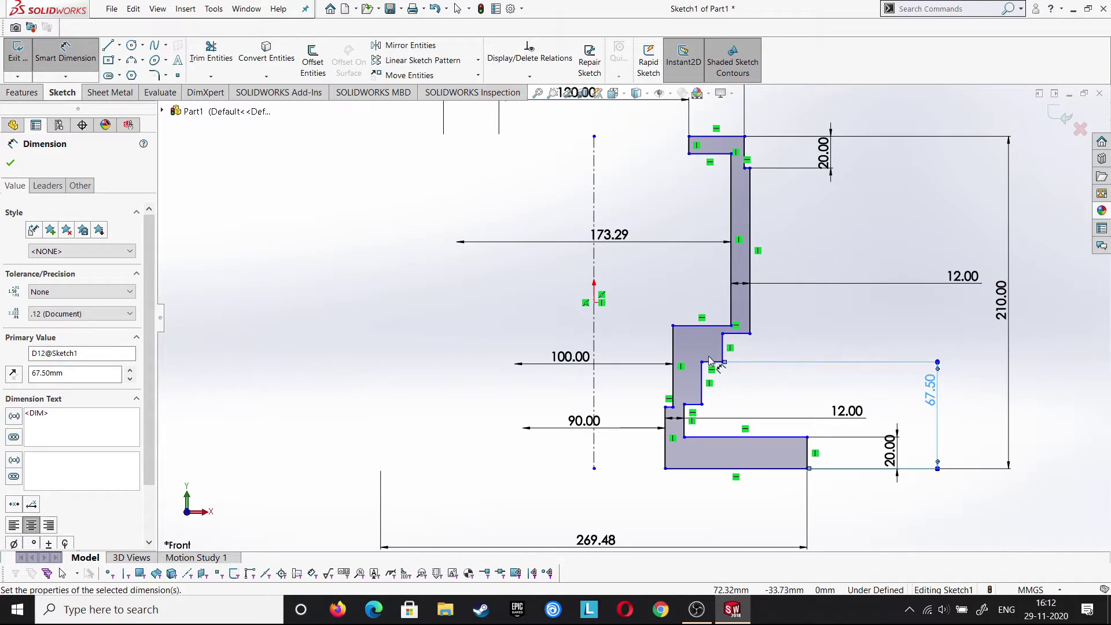
{"action": "left_click", "coordinate": [665, 445]}
{"action": "left_click", "coordinate": [630, 463]}
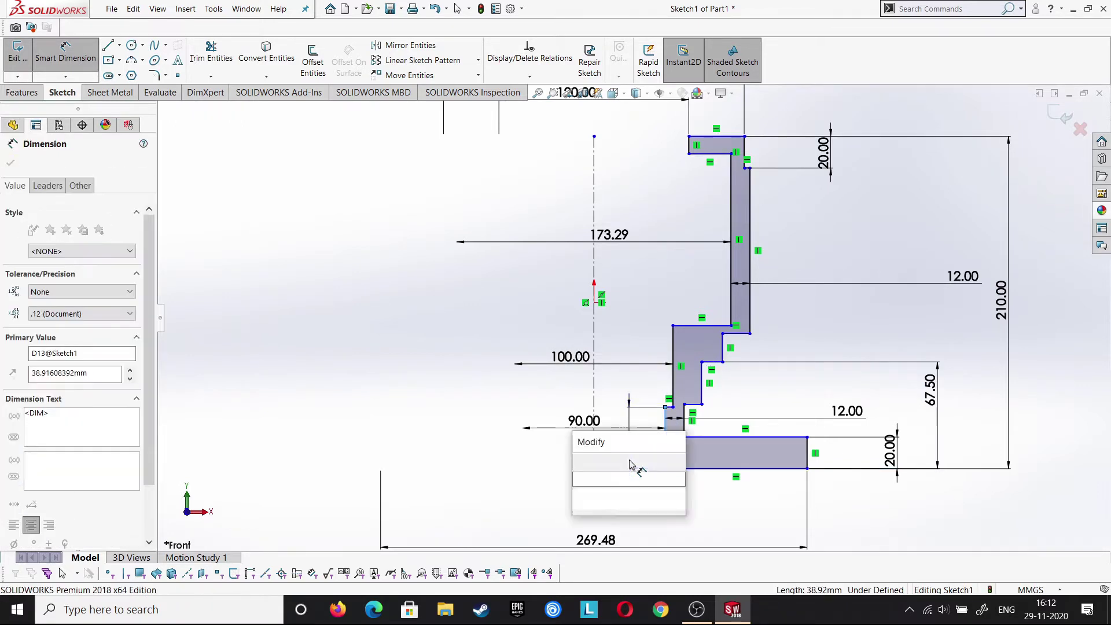
{"action": "type", "text": "55"}
{"action": "key", "text": "Return"}
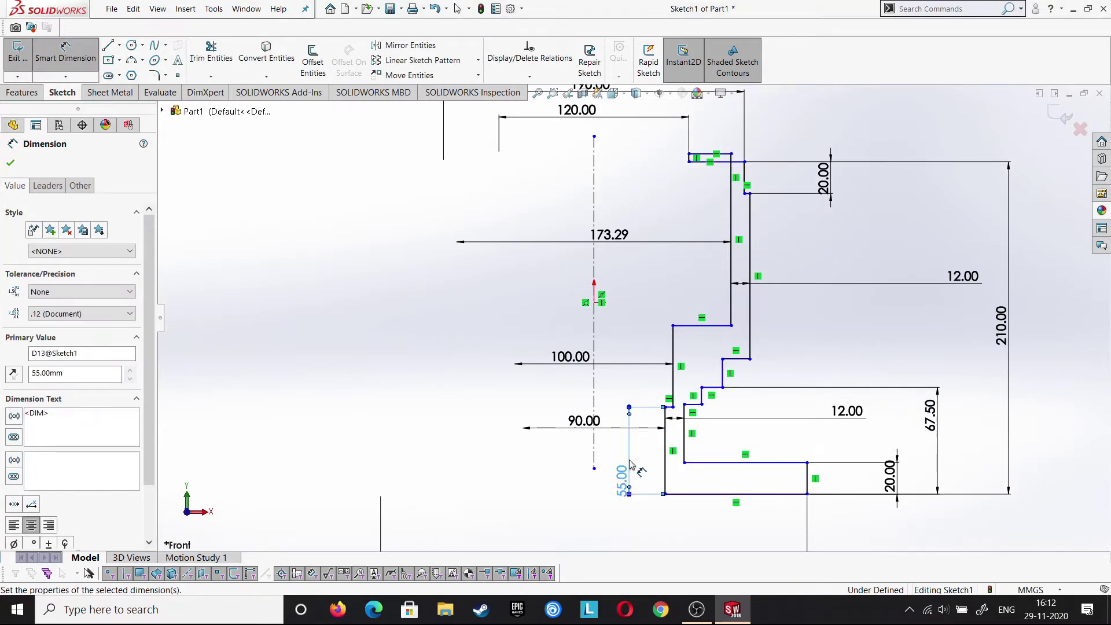
Set the short step height to 25 and the left vertical line to 47
{"action": "left_click", "coordinate": [726, 376]}
{"action": "left_click", "coordinate": [905, 374]}
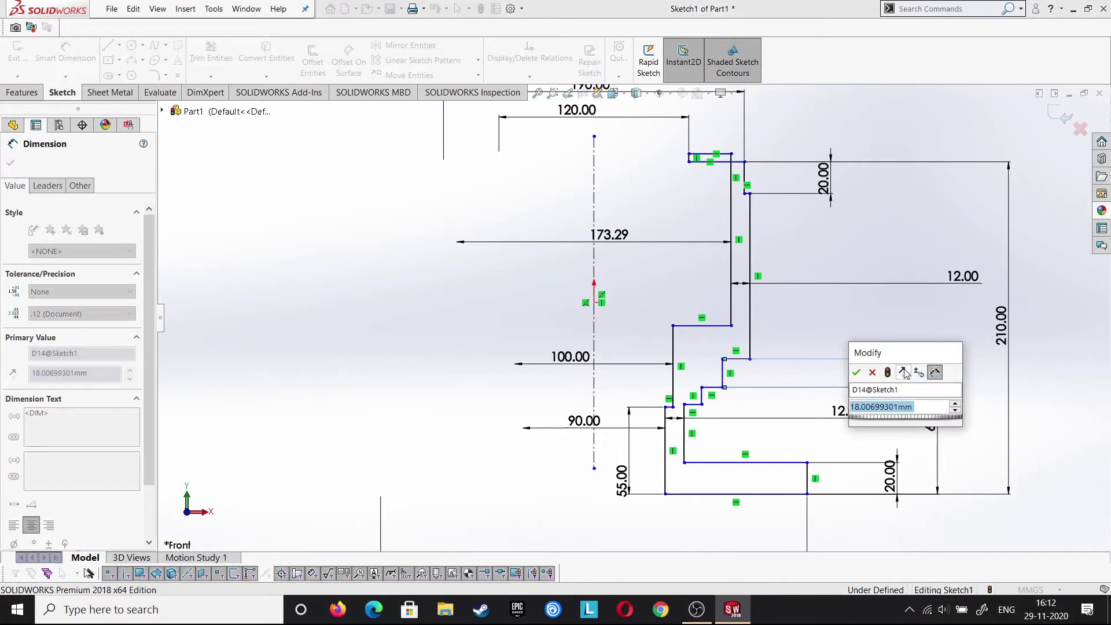
{"action": "type", "text": "25"}
{"action": "key", "text": "Return"}
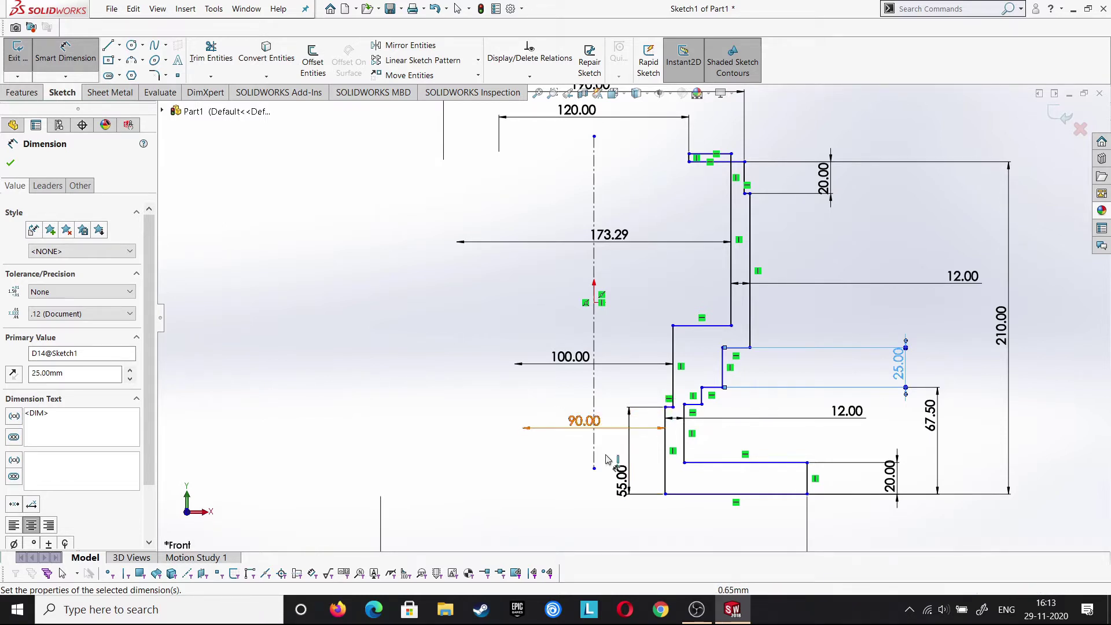
{"action": "left_click", "coordinate": [673, 379]}
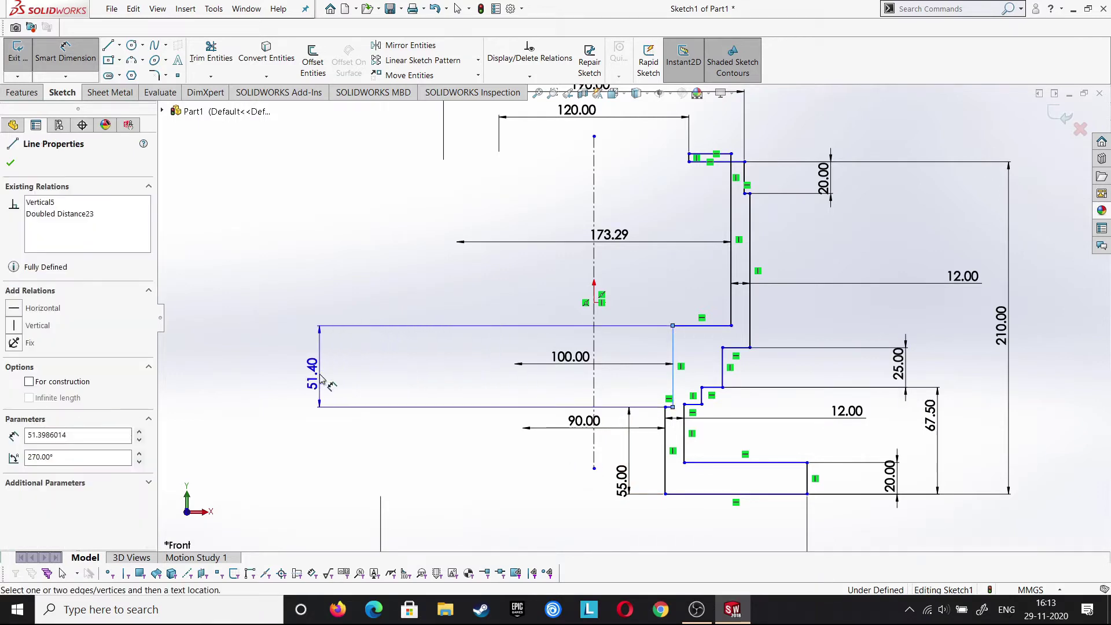
{"action": "left_click", "coordinate": [321, 384]}
{"action": "type", "text": "47"}
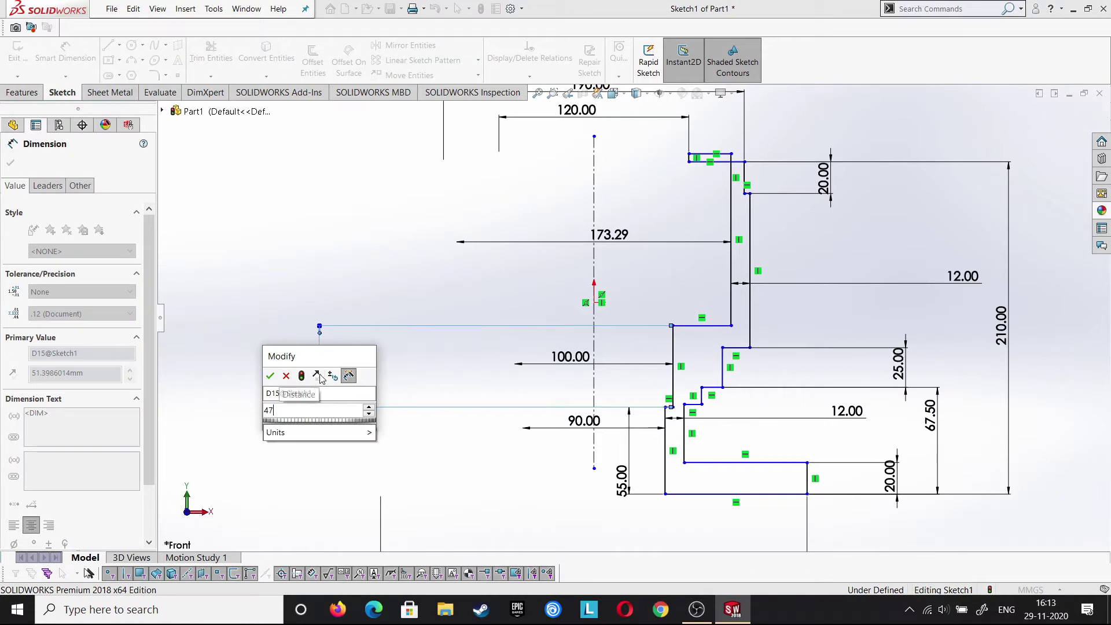
{"action": "key", "text": "Return"}
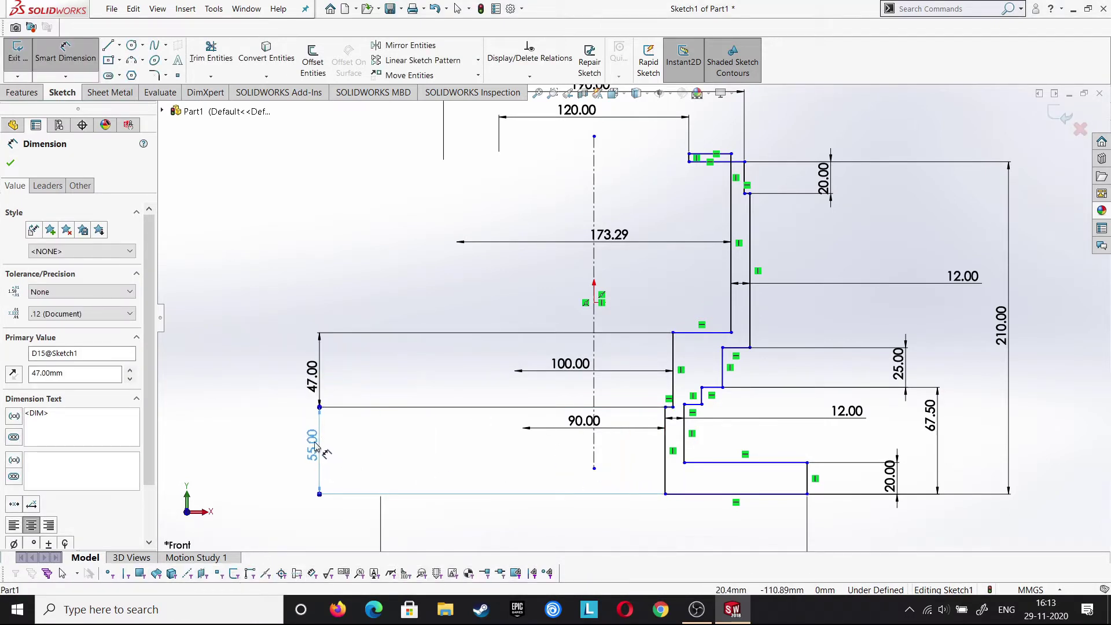
Spread the 55, 67.50, 25, 20 and 12 dimension labels apart and fit the view
{"action": "left_click", "coordinate": [320, 446]}
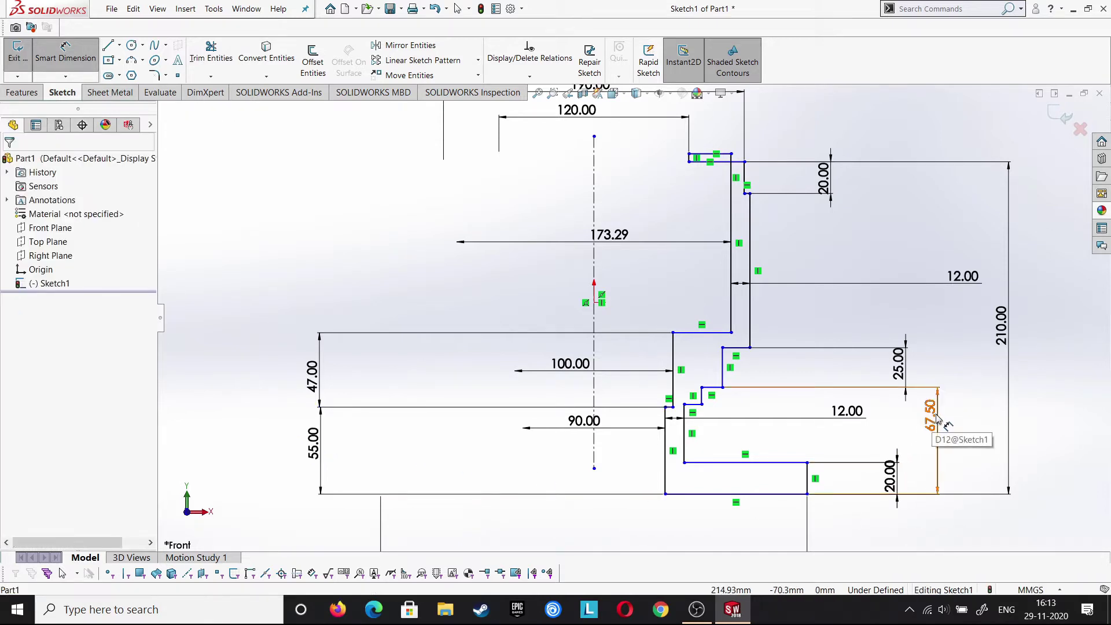
{"action": "left_click_drag", "start_coordinate": [932, 415], "coordinate": [965, 416]}
{"action": "left_click_drag", "start_coordinate": [898, 364], "coordinate": [969, 369]}
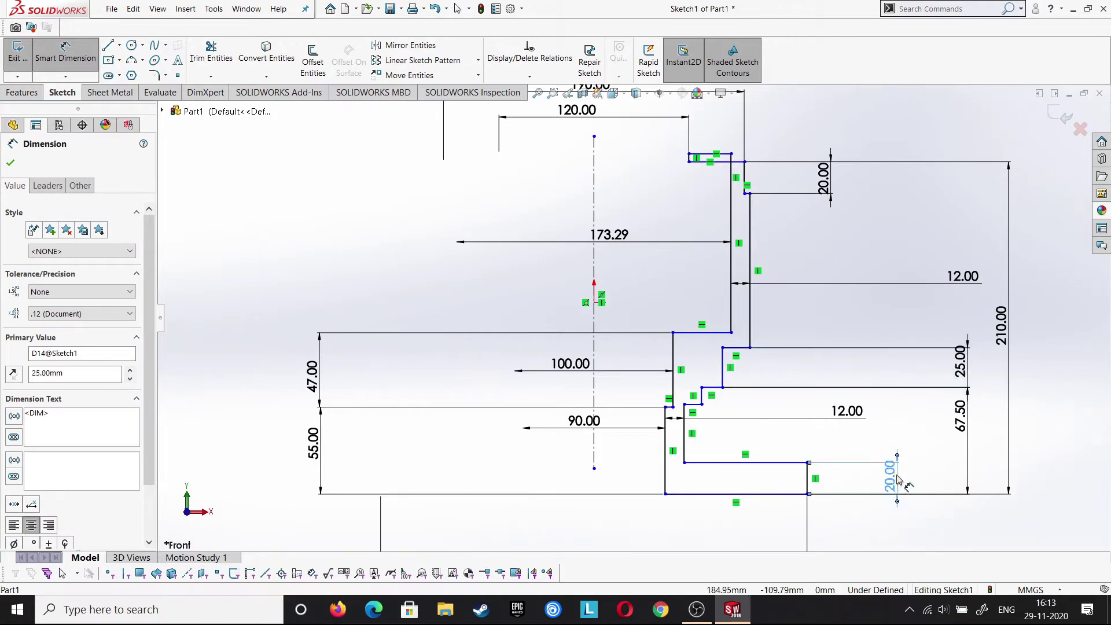
{"action": "left_click_drag", "start_coordinate": [891, 476], "coordinate": [927, 476]}
{"action": "left_click_drag", "start_coordinate": [855, 406], "coordinate": [794, 424]}
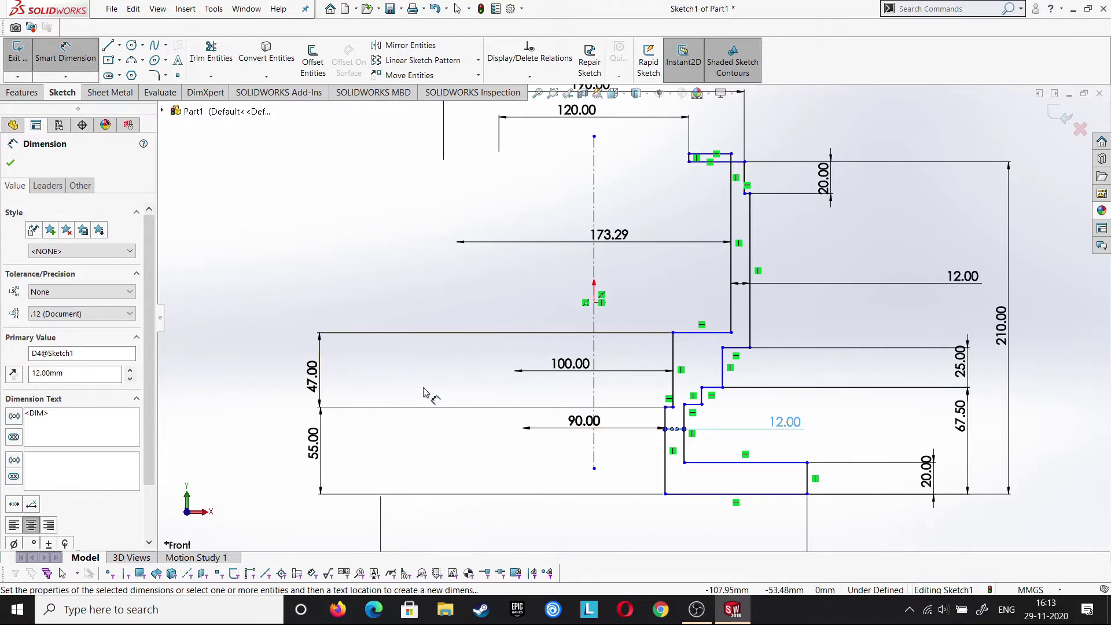
{"action": "key", "text": "f"}
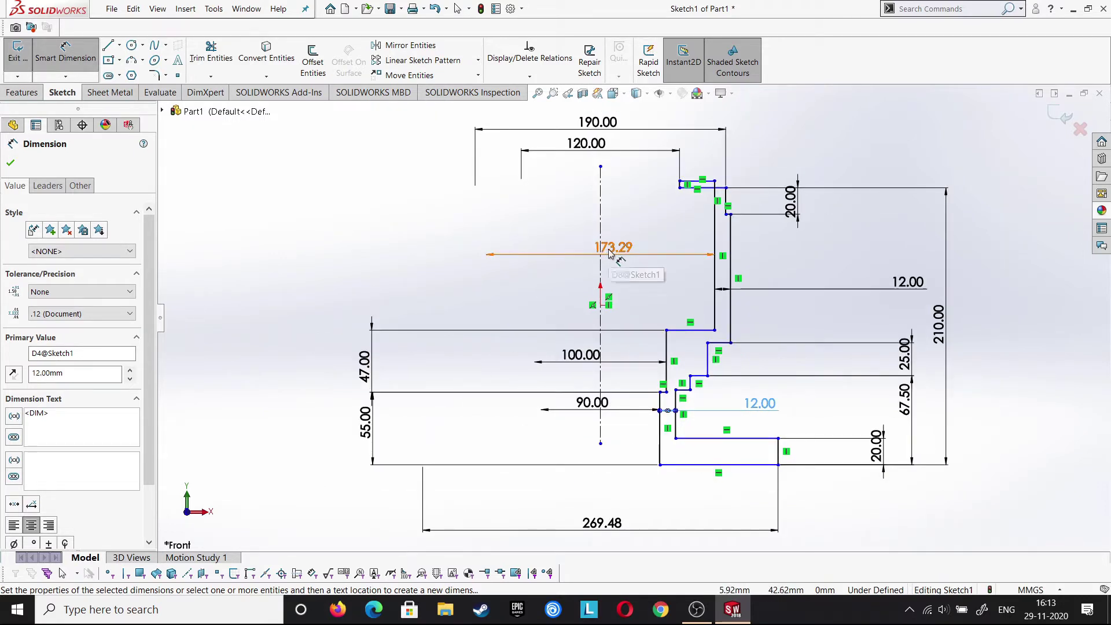
Change the 173.29 diameter to 126.00 and exit Smart Dimension
{"action": "left_click", "coordinate": [609, 253]}
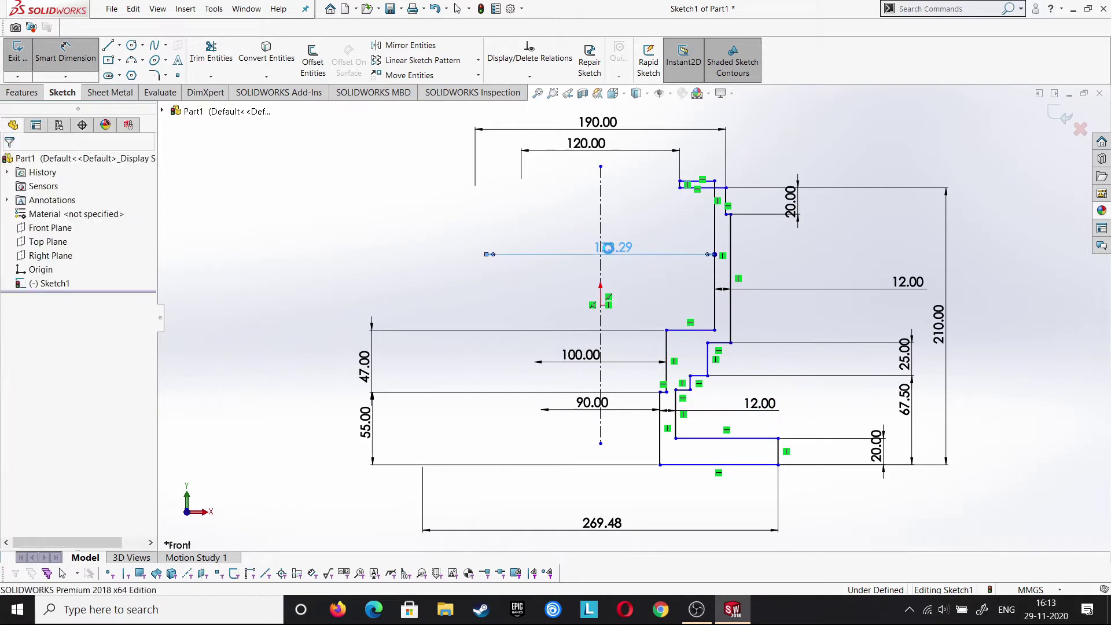
{"action": "double_click", "coordinate": [608, 253]}
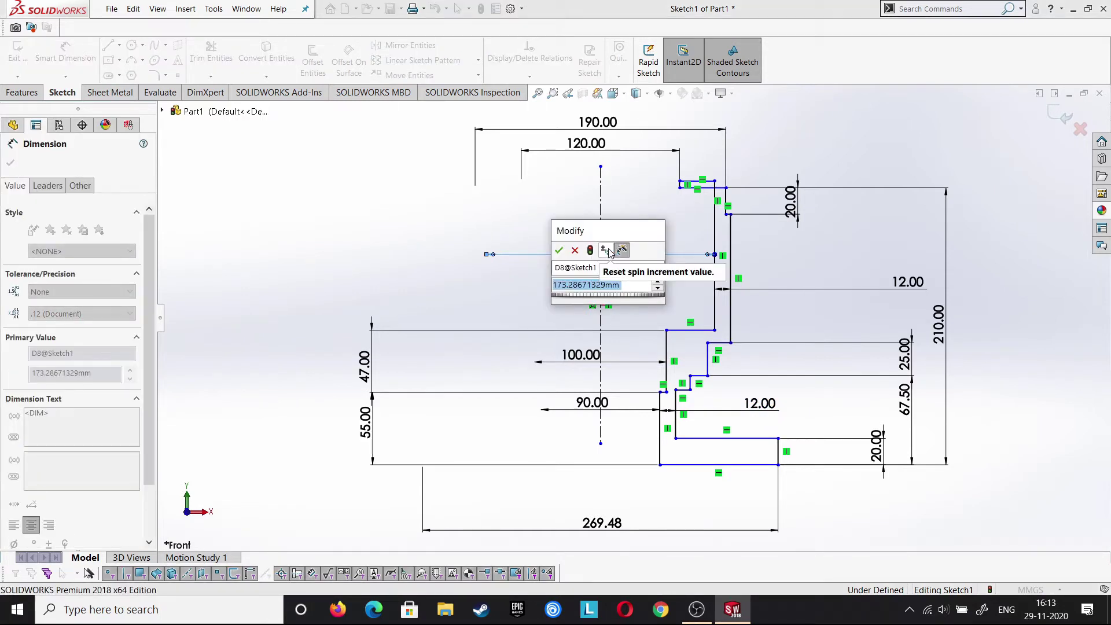
{"action": "type", "text": "126"}
{"action": "key", "text": "Return"}
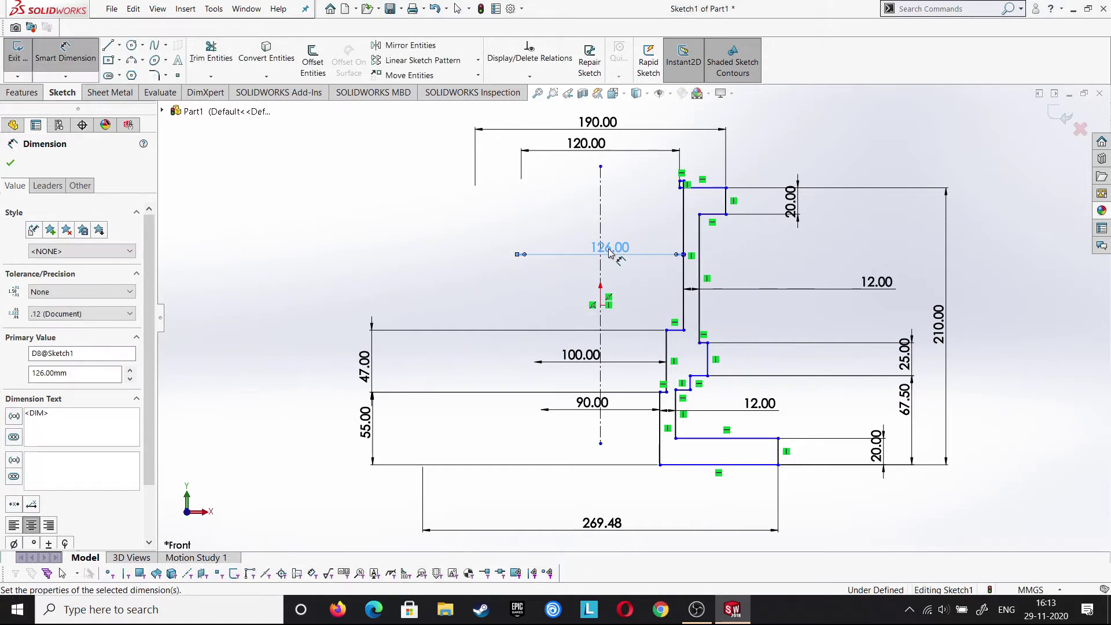
{"action": "scroll", "coordinate": [710, 231], "scroll_direction": "down", "scroll_amount": 3}
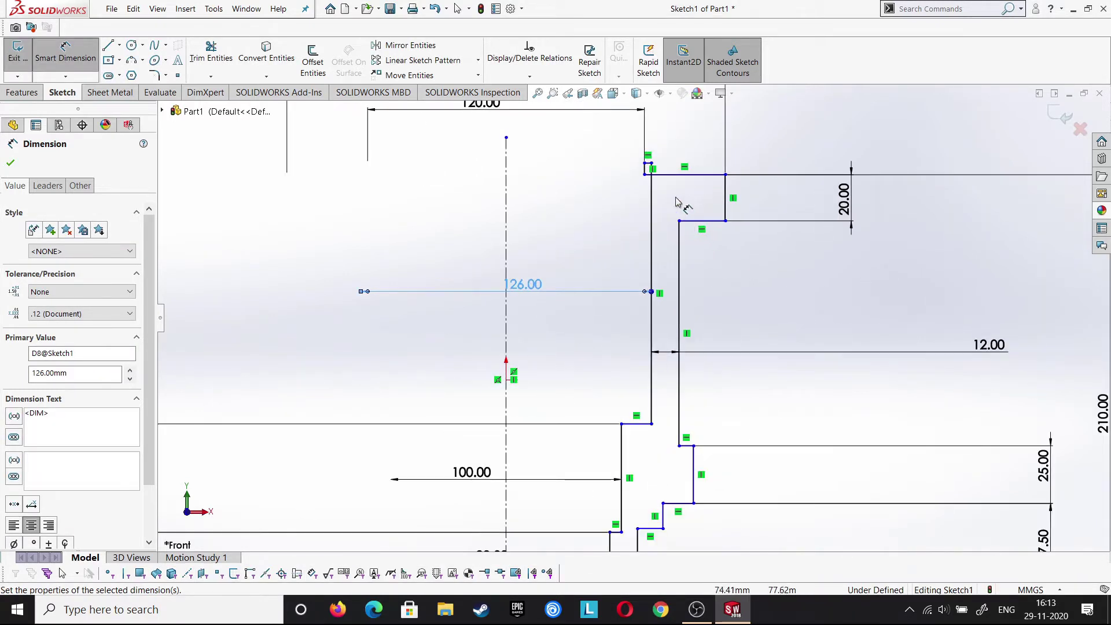
{"action": "left_click", "coordinate": [685, 174]}
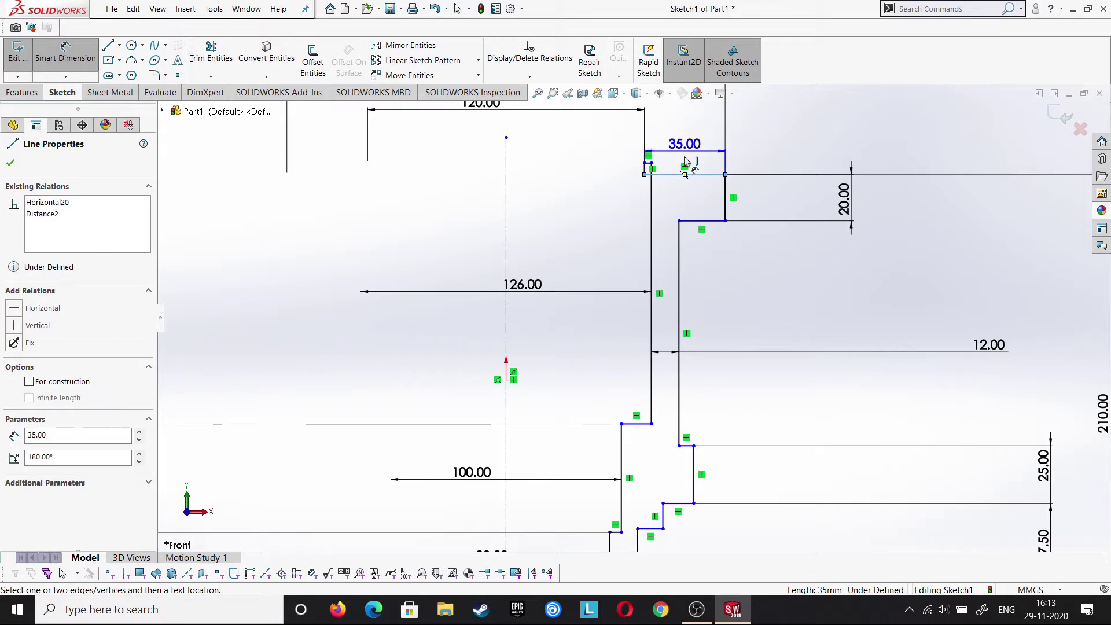
{"action": "key", "text": "Escape"}
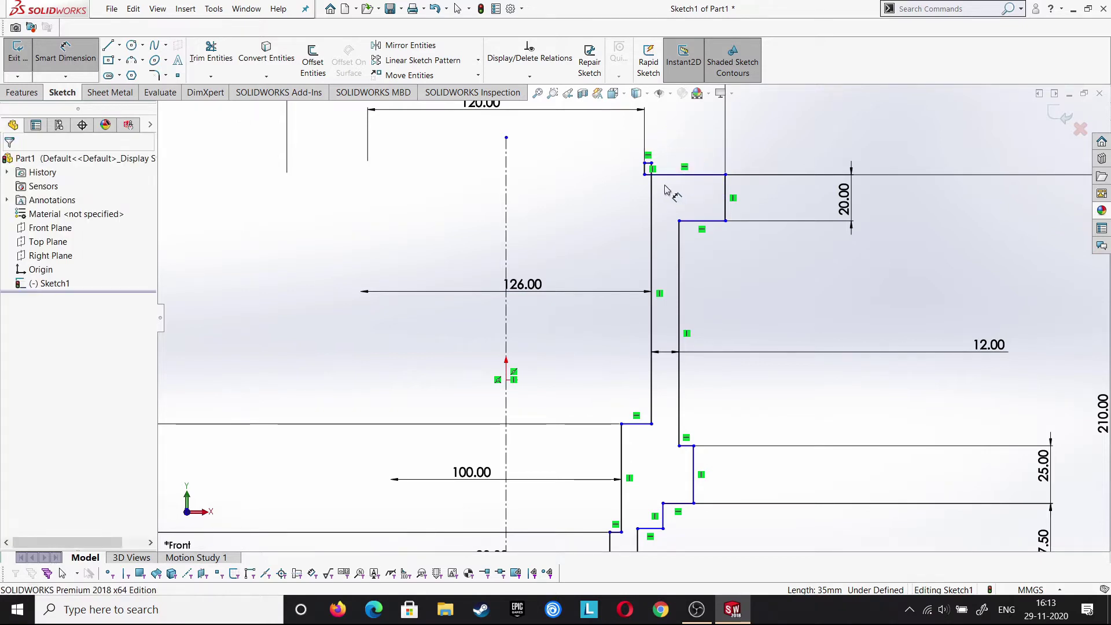
{"action": "key", "text": "Escape"}
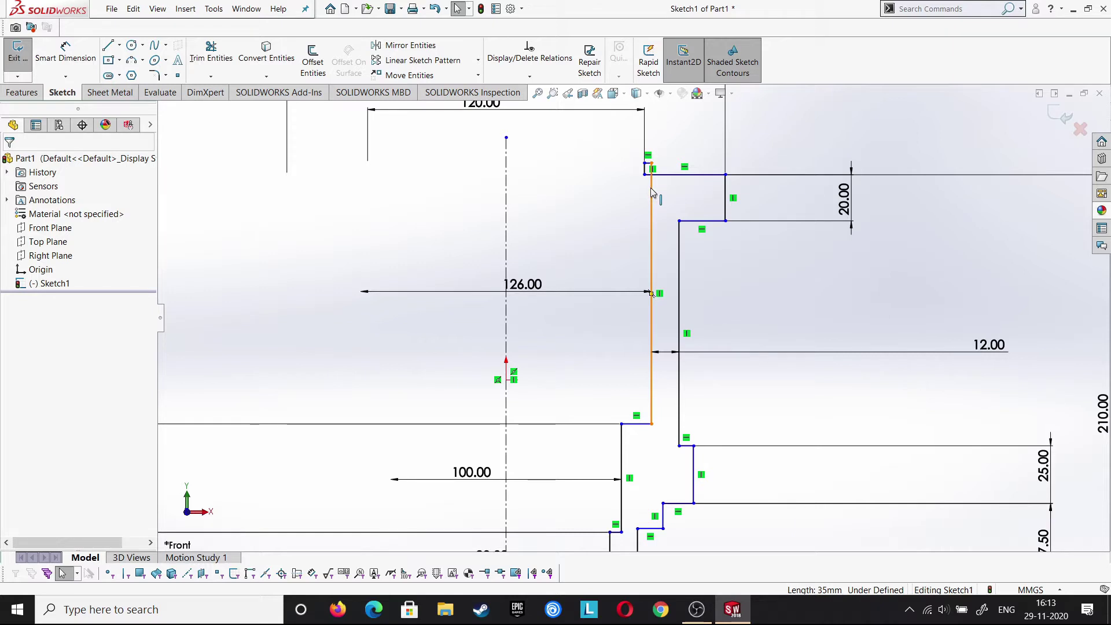
Trim the short top segment and redraw a small lip that closes the profile
{"action": "left_click", "coordinate": [211, 52]}
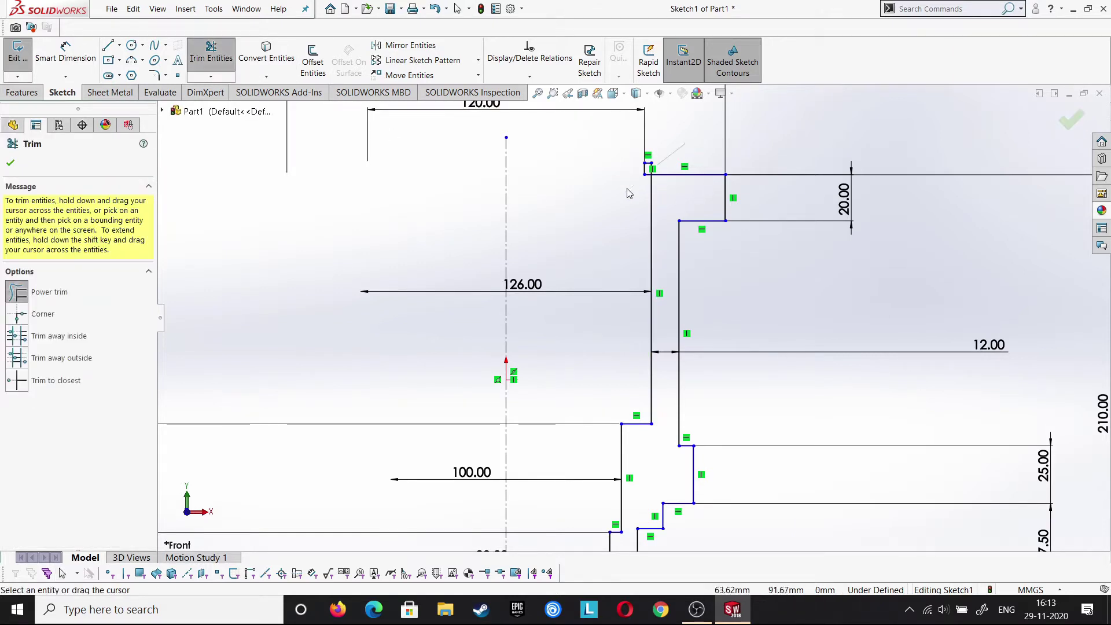
{"action": "left_click_drag", "start_coordinate": [629, 193], "coordinate": [657, 197]}
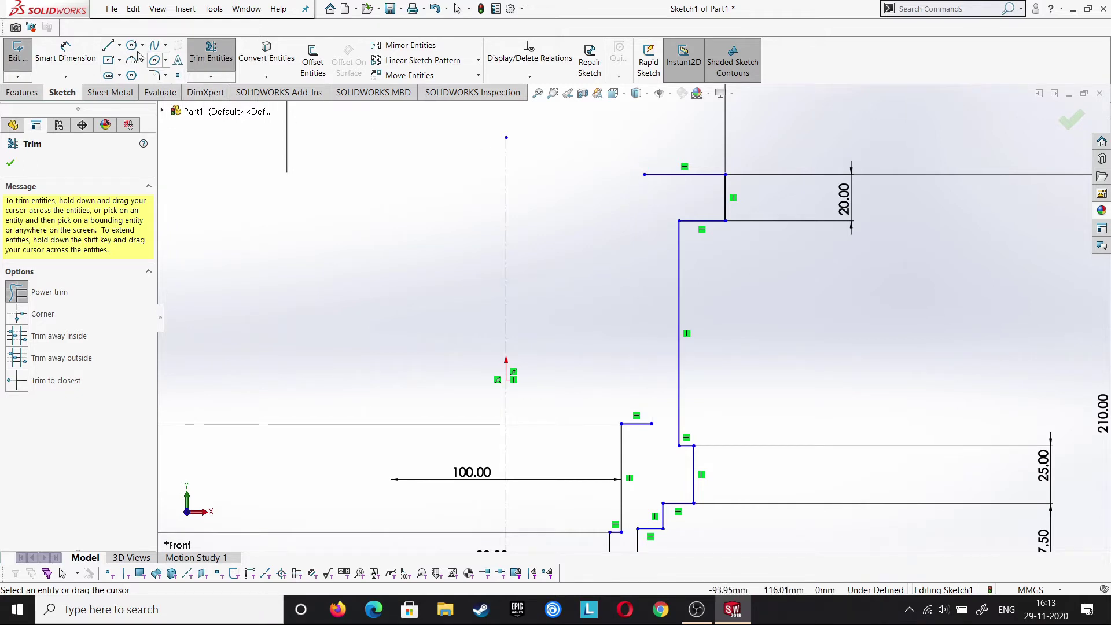
{"action": "key", "text": "Escape"}
{"action": "left_click", "coordinate": [109, 46]}
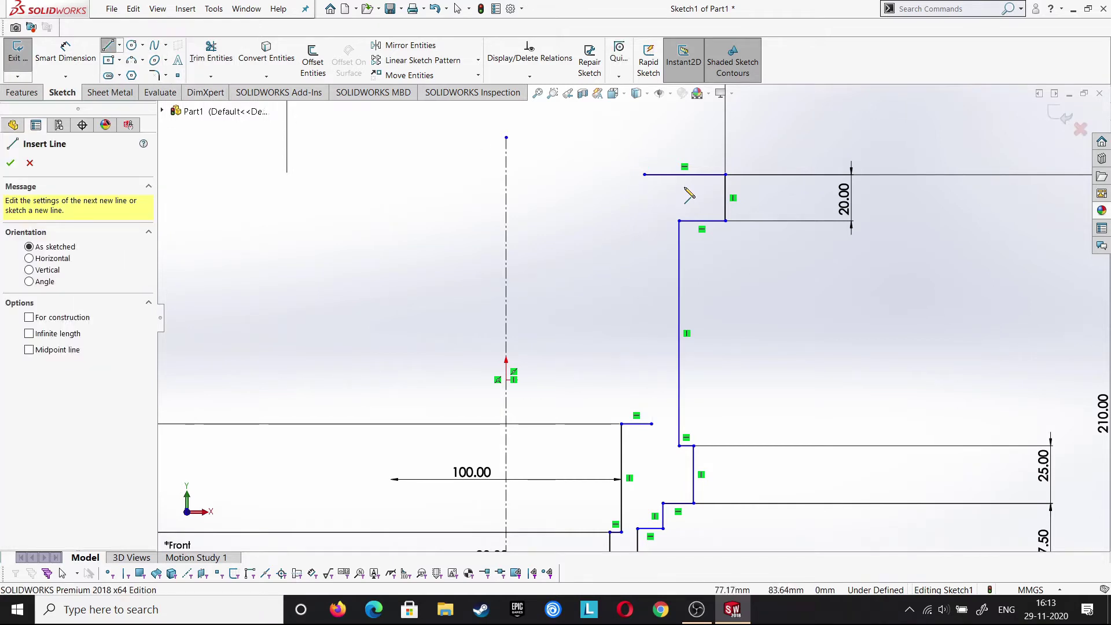
{"action": "left_click", "coordinate": [646, 175]}
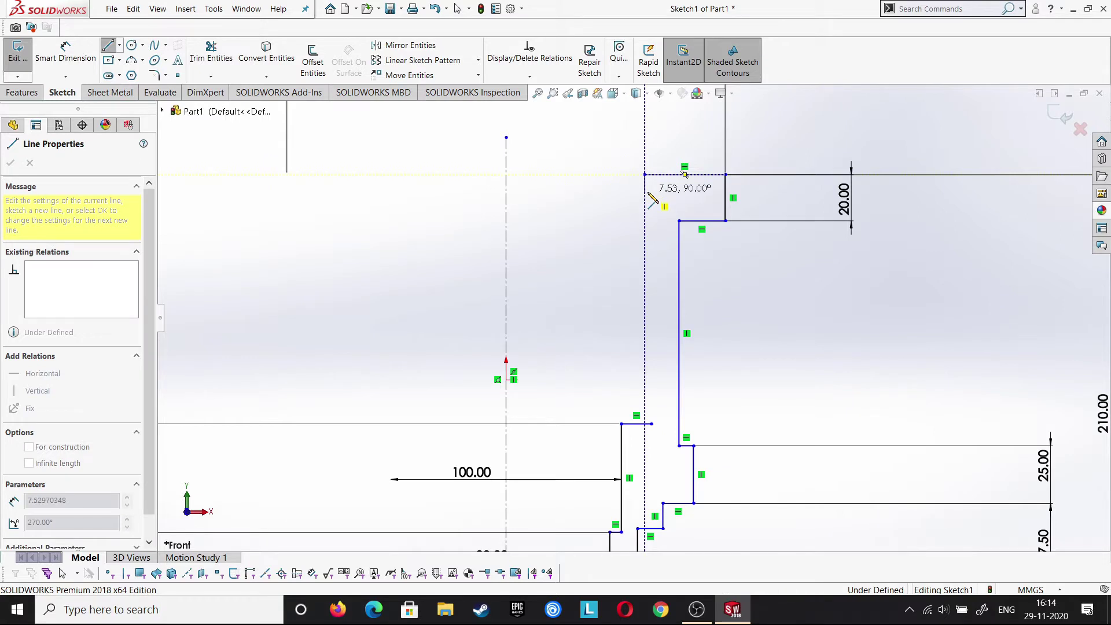
{"action": "left_click", "coordinate": [644, 191]}
{"action": "left_click", "coordinate": [659, 192]}
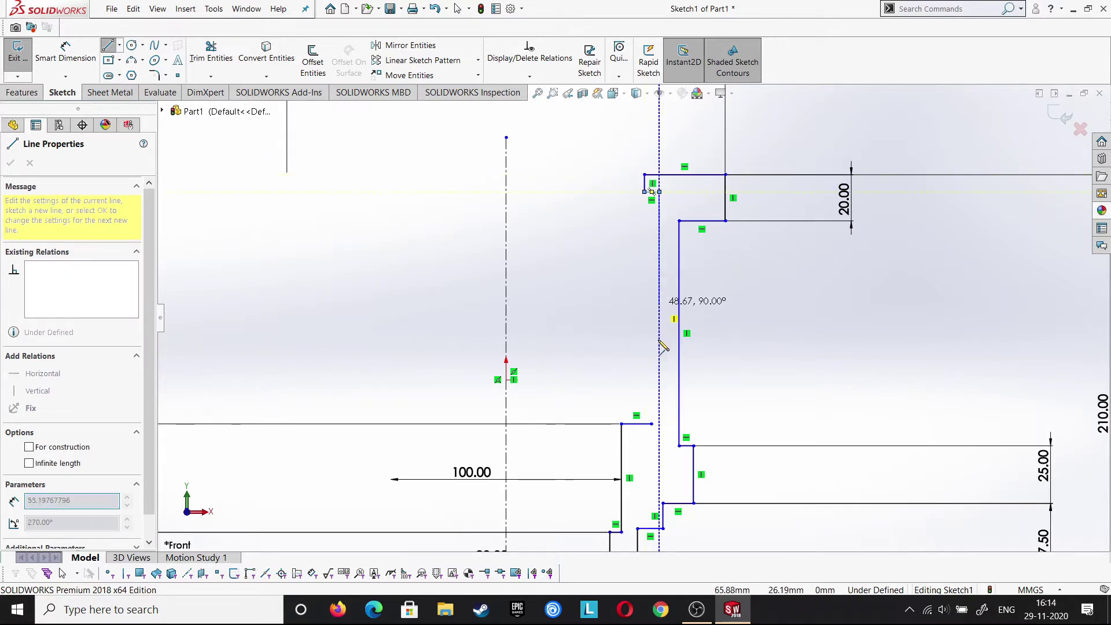
{"action": "left_click", "coordinate": [652, 424]}
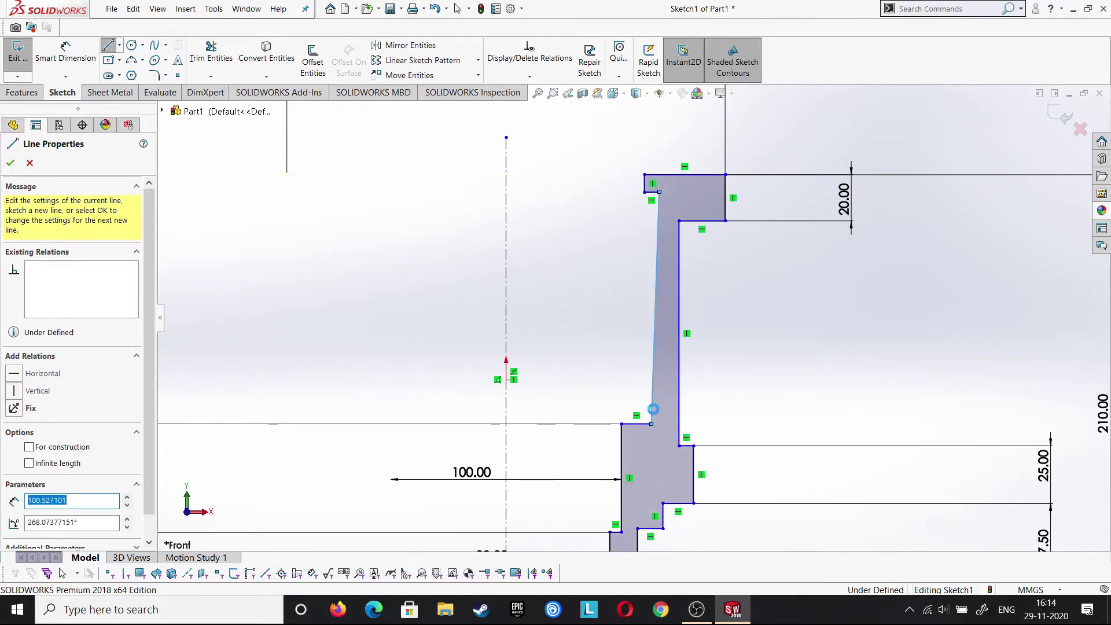
{"action": "key", "text": "Escape"}
Make the slanted inner wall line vertical
{"action": "left_click", "coordinate": [654, 362]}
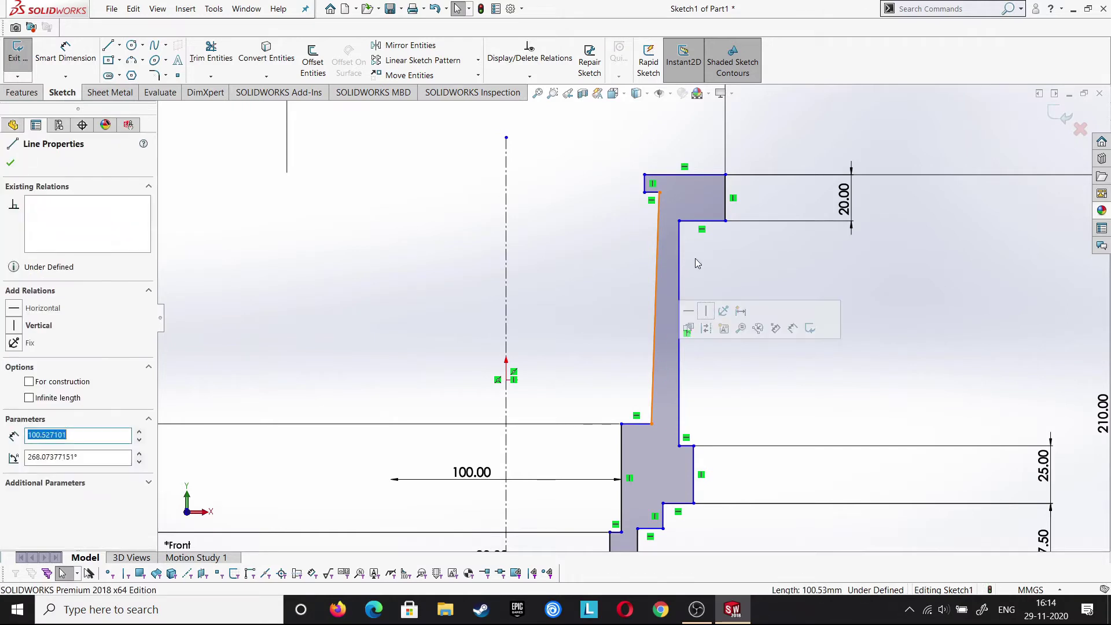
{"action": "left_click", "coordinate": [703, 313]}
{"action": "key", "text": "Escape"}
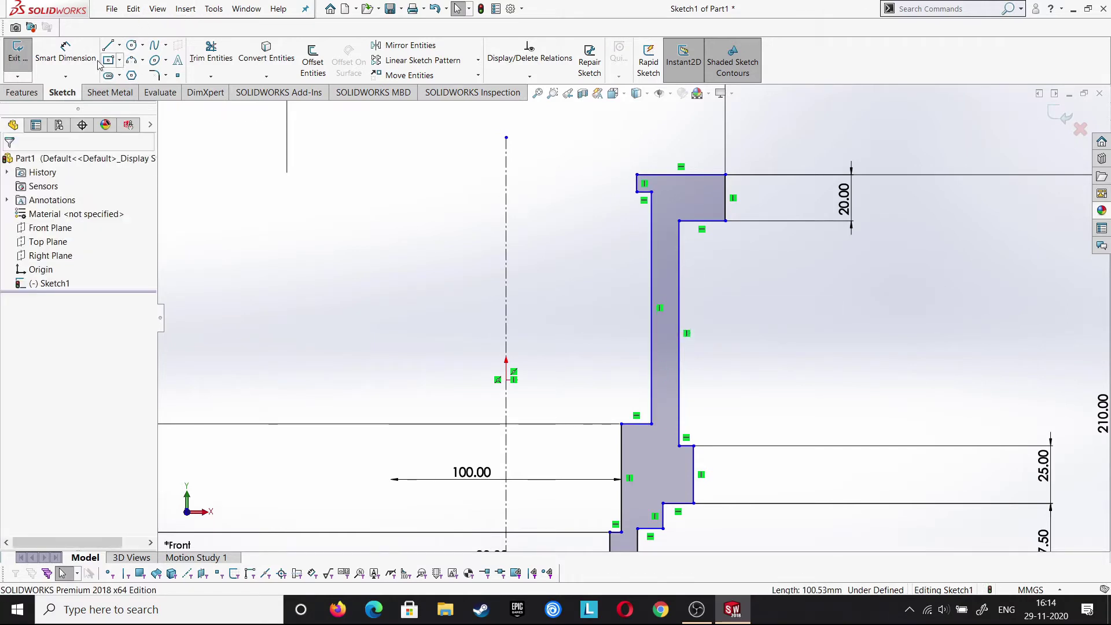
Dimension the top lip height to 6 mm
{"action": "left_click", "coordinate": [66, 55]}
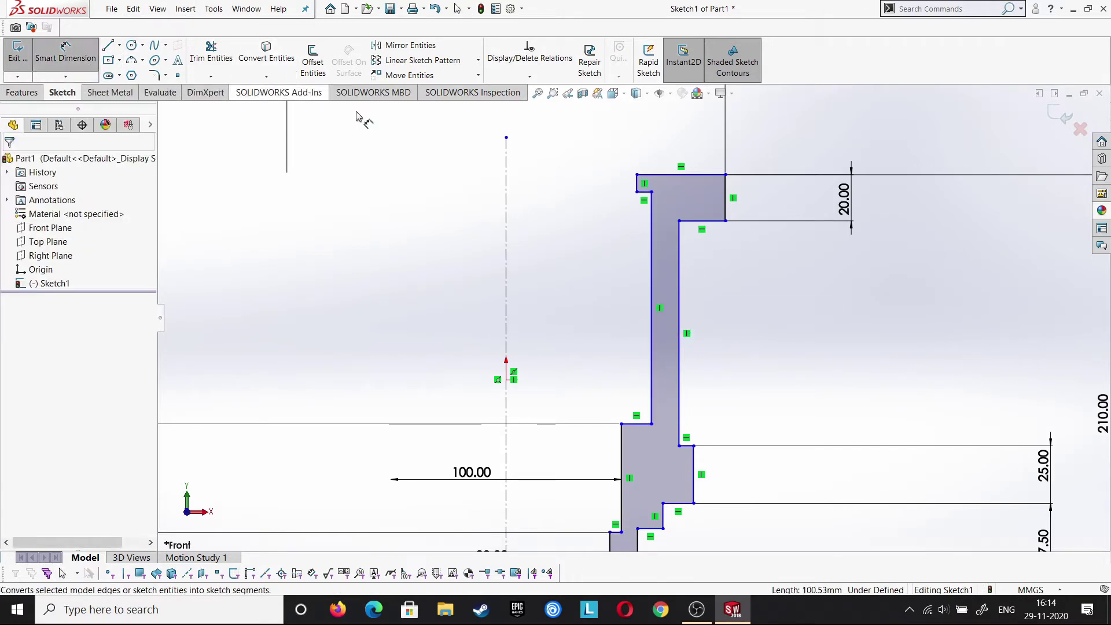
{"action": "left_click", "coordinate": [636, 185]}
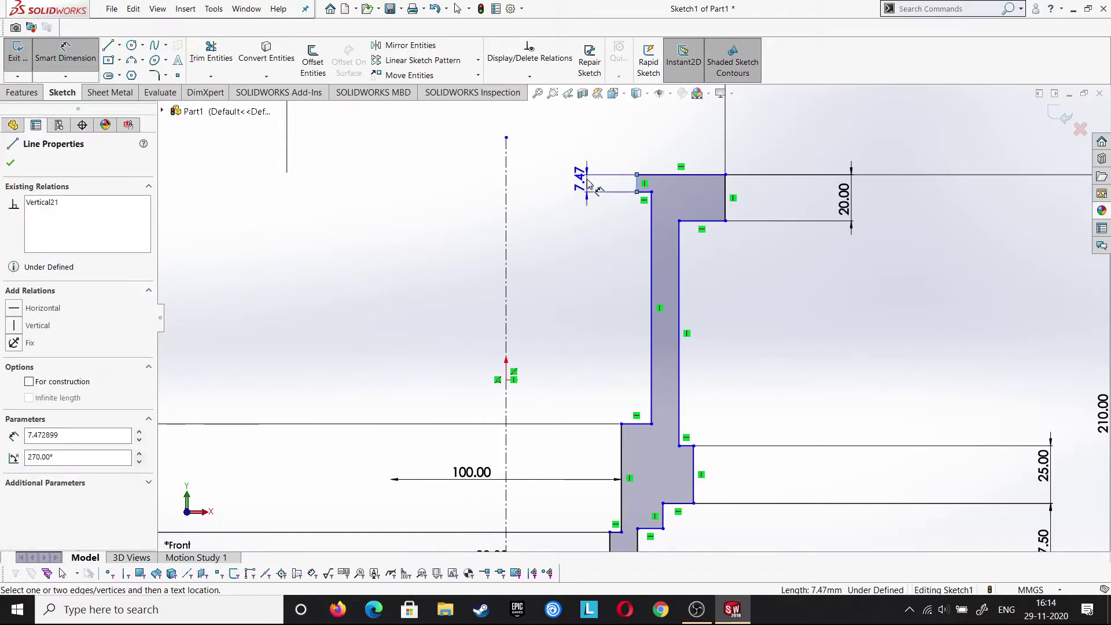
{"action": "left_click", "coordinate": [589, 184]}
{"action": "type", "text": "6"}
{"action": "key", "text": "Return"}
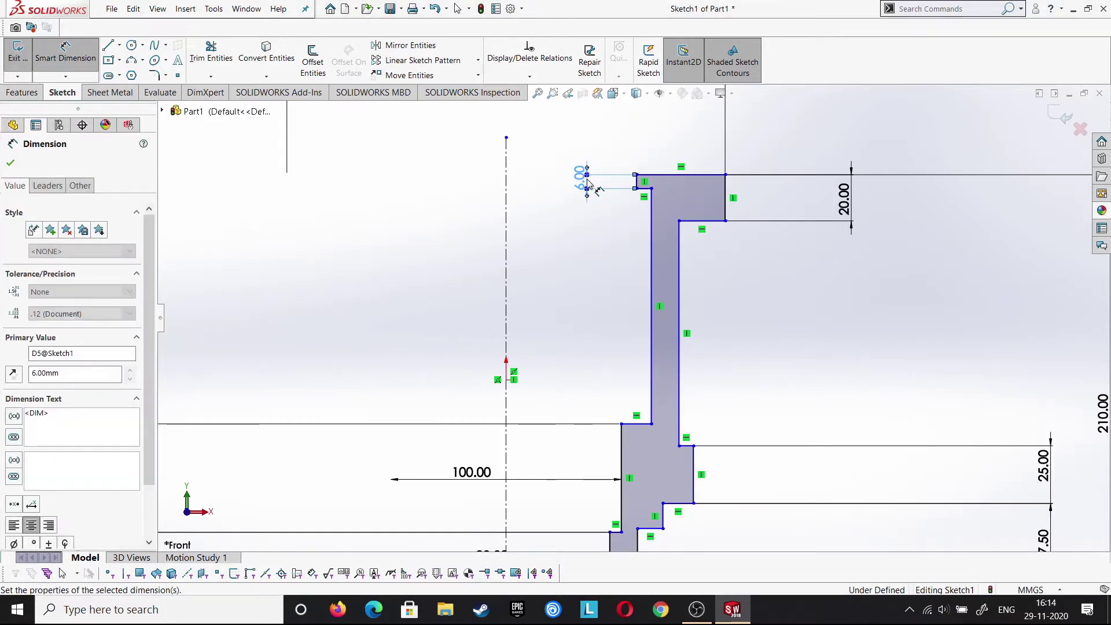
Add diameter dimensions across the centreline: 120 at the lip and 126 at the inner wall
{"action": "key", "text": "z"}
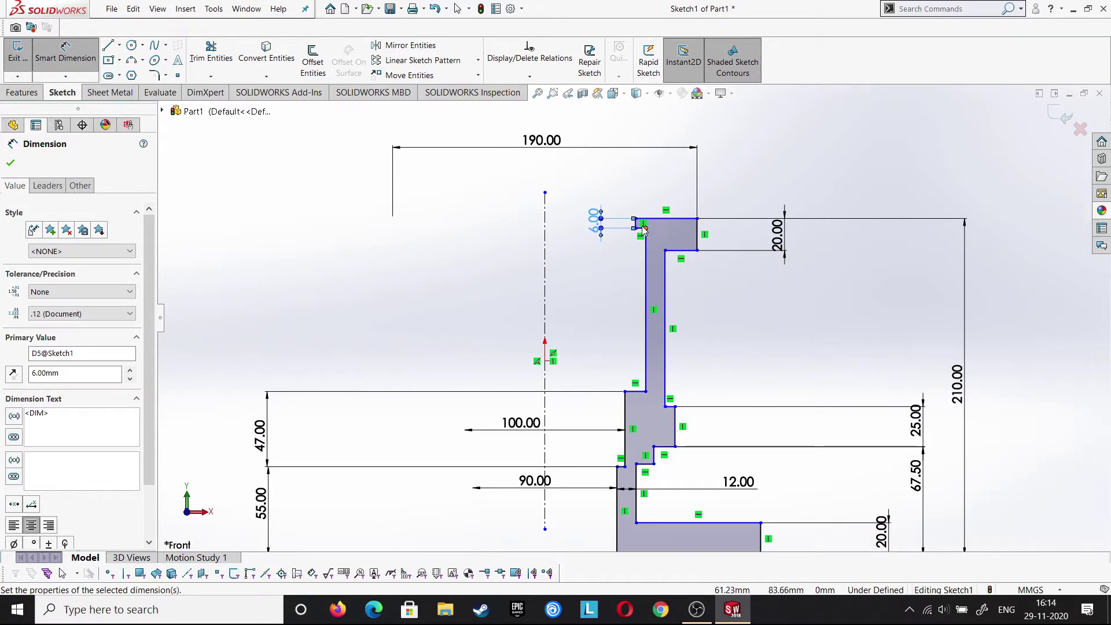
{"action": "left_click", "coordinate": [637, 224]}
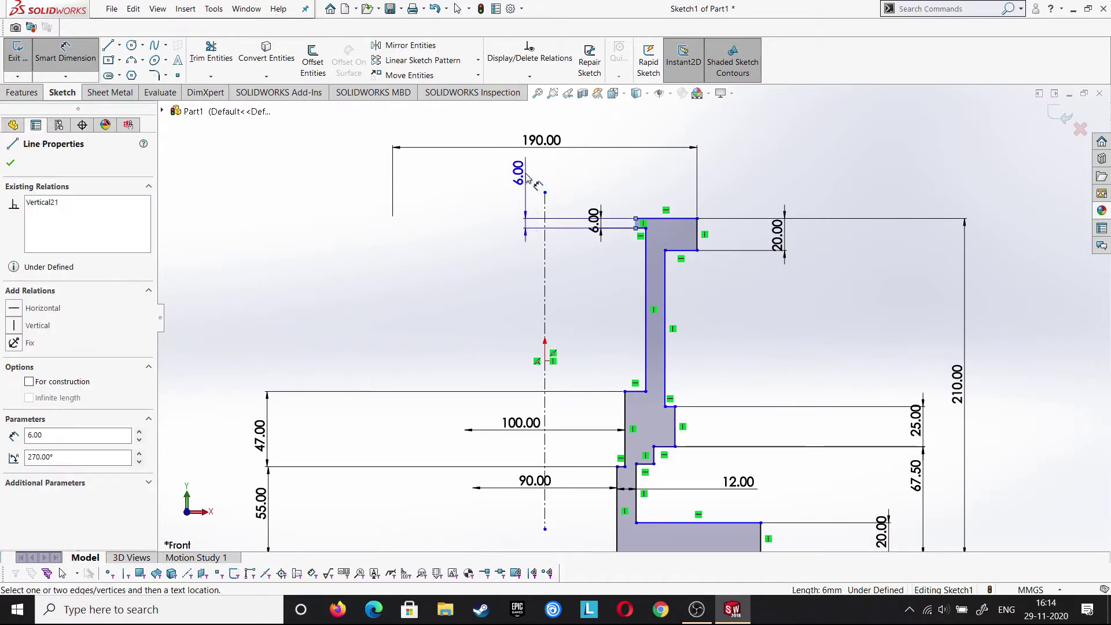
{"action": "left_click", "coordinate": [545, 209]}
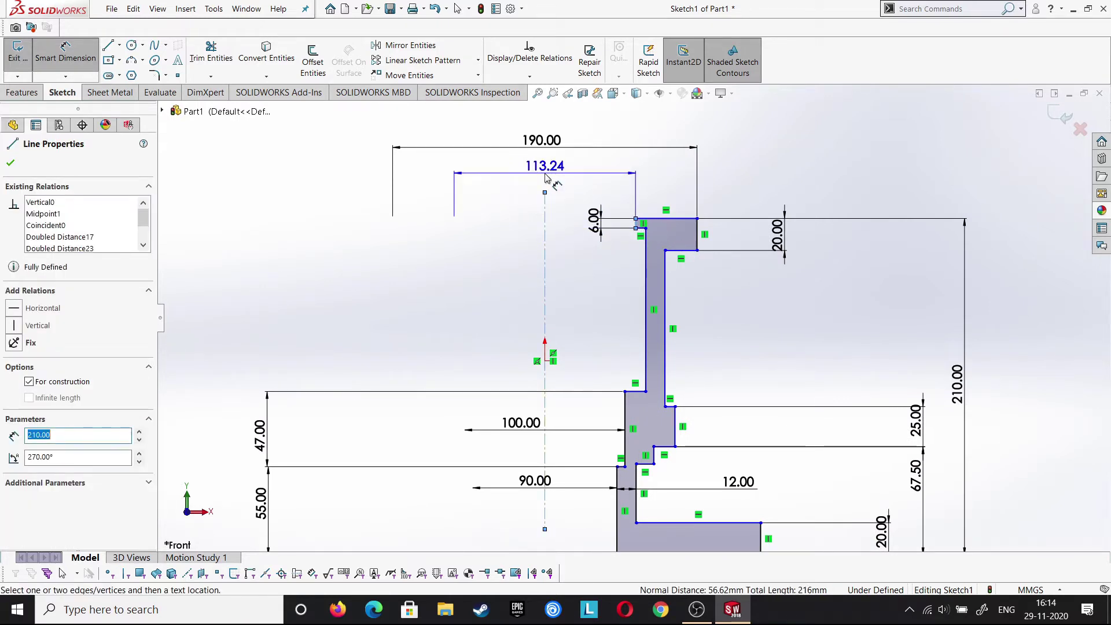
{"action": "left_click", "coordinate": [546, 174]}
{"action": "type", "text": "120"}
{"action": "key", "text": "Return"}
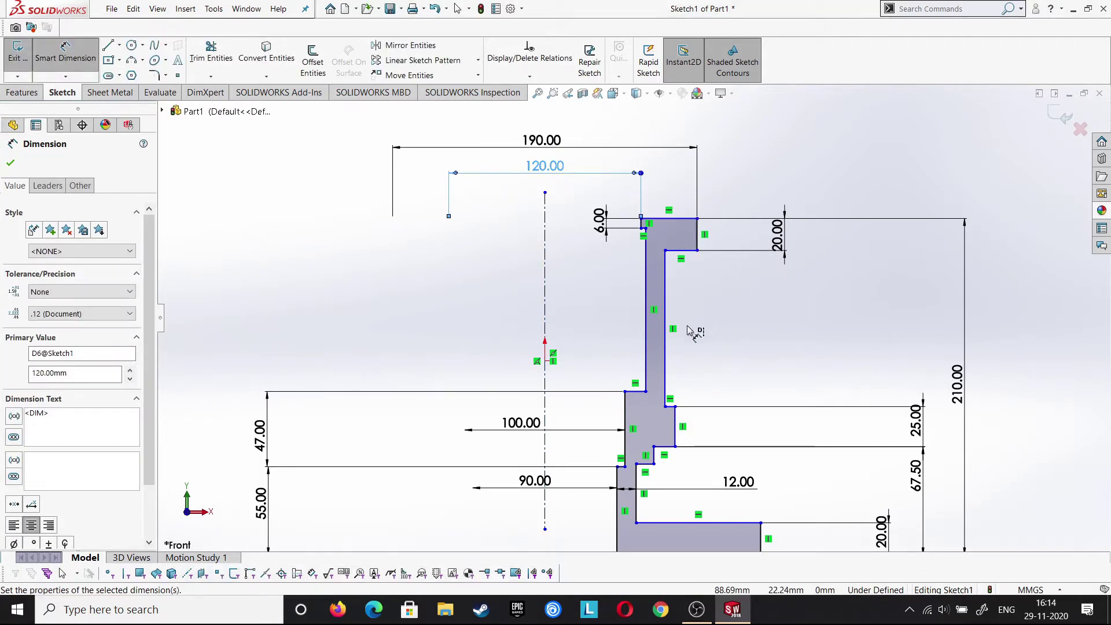
{"action": "left_click", "coordinate": [644, 335]}
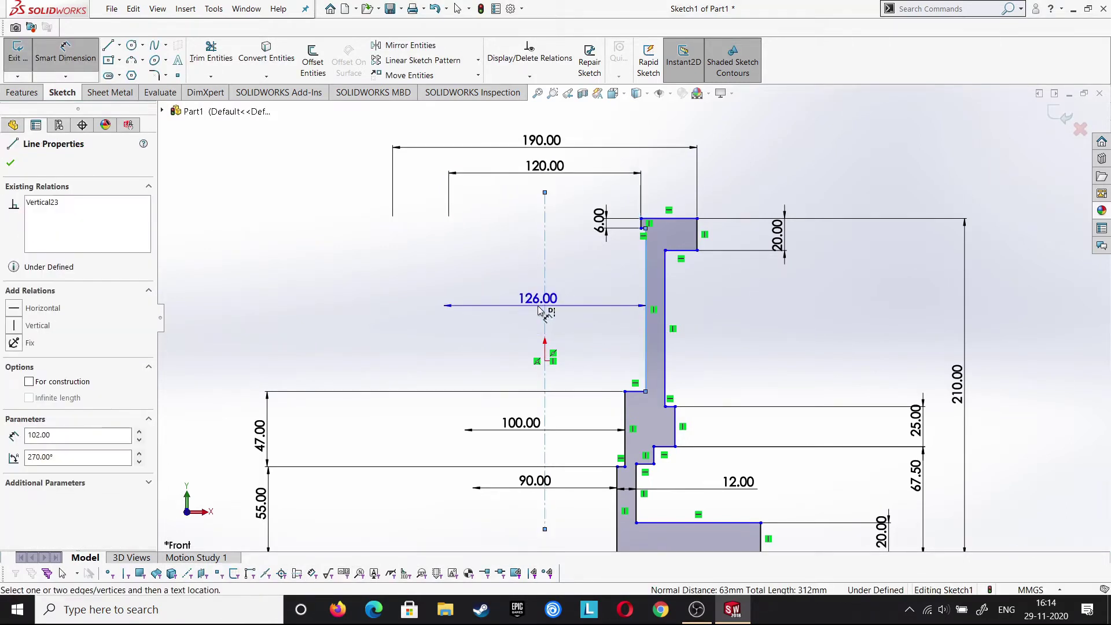
{"action": "left_click", "coordinate": [569, 300]}
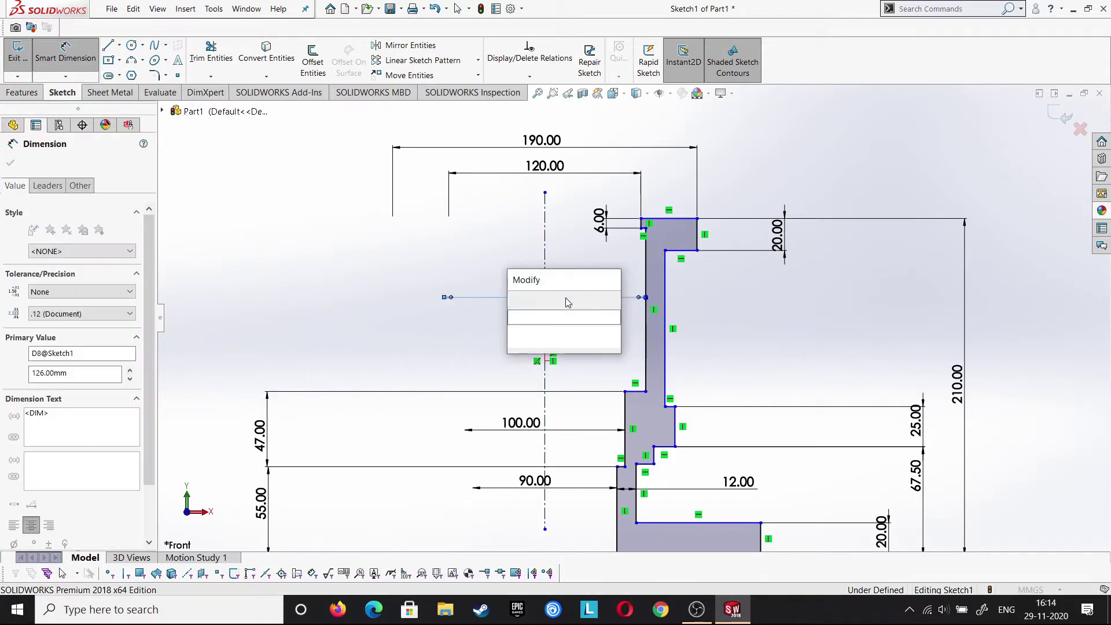
{"action": "left_click", "coordinate": [515, 300]}
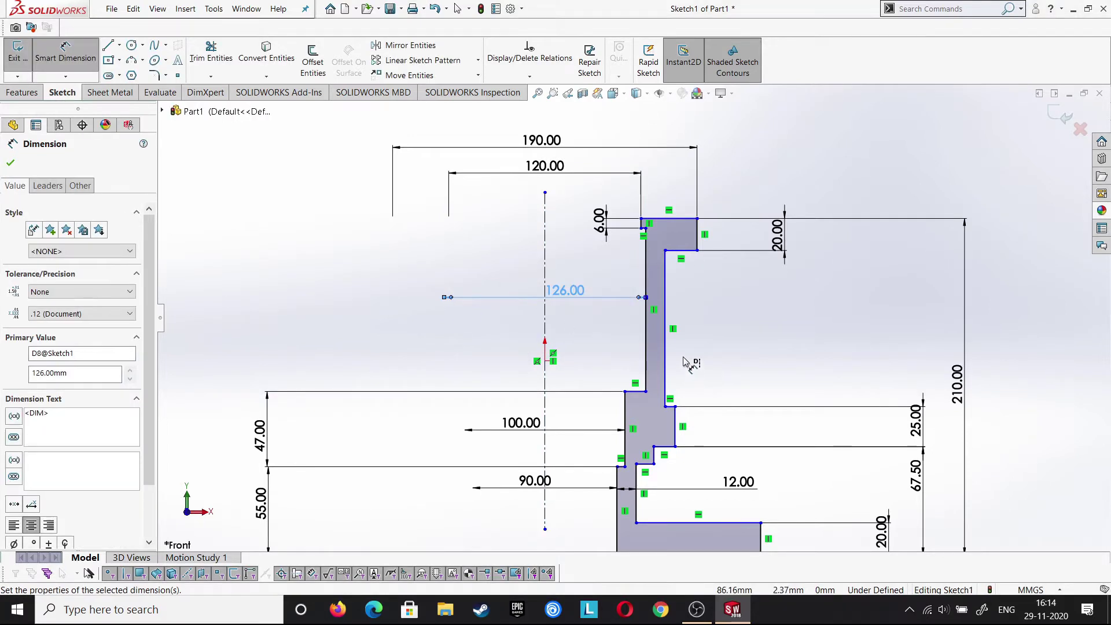
Dimension the upper wall thickness to 12 mm
{"action": "left_click", "coordinate": [662, 346]}
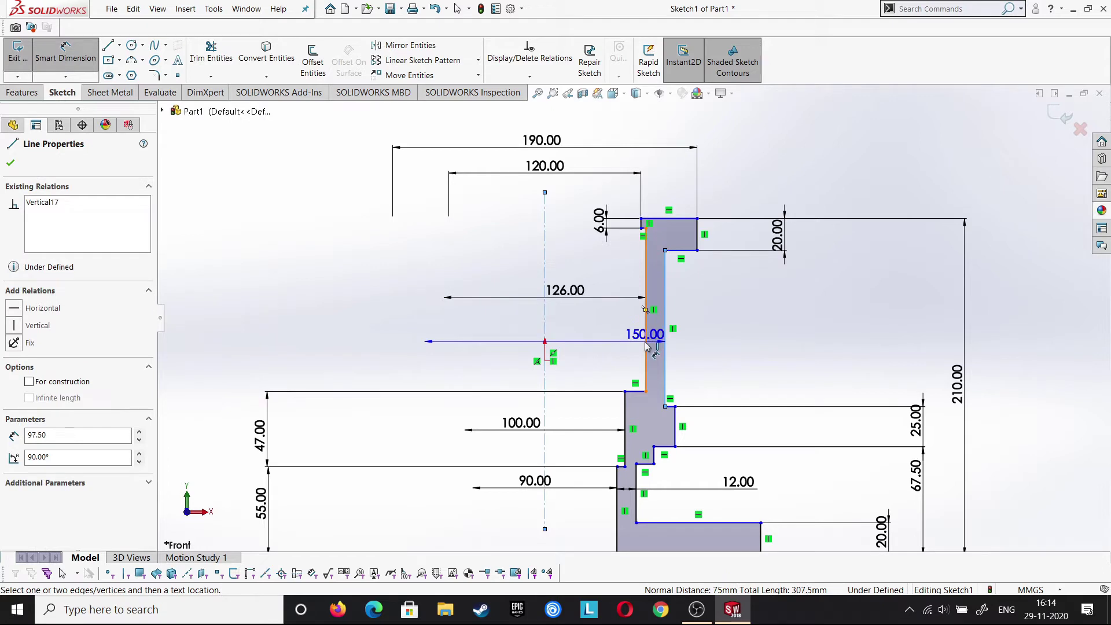
{"action": "left_click", "coordinate": [664, 344]}
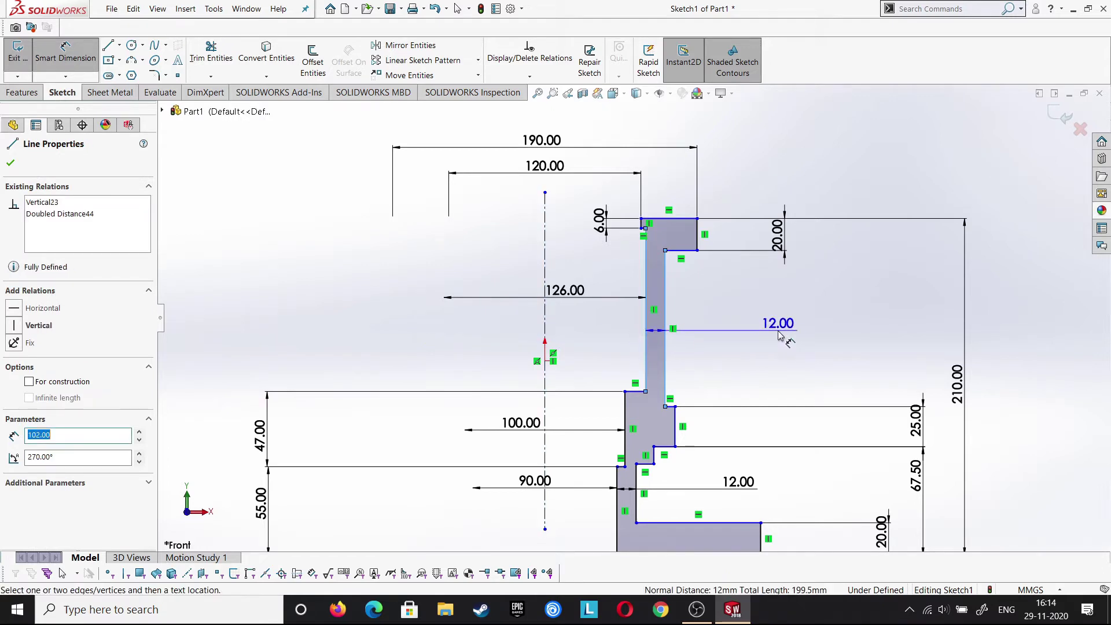
{"action": "left_click", "coordinate": [778, 335]}
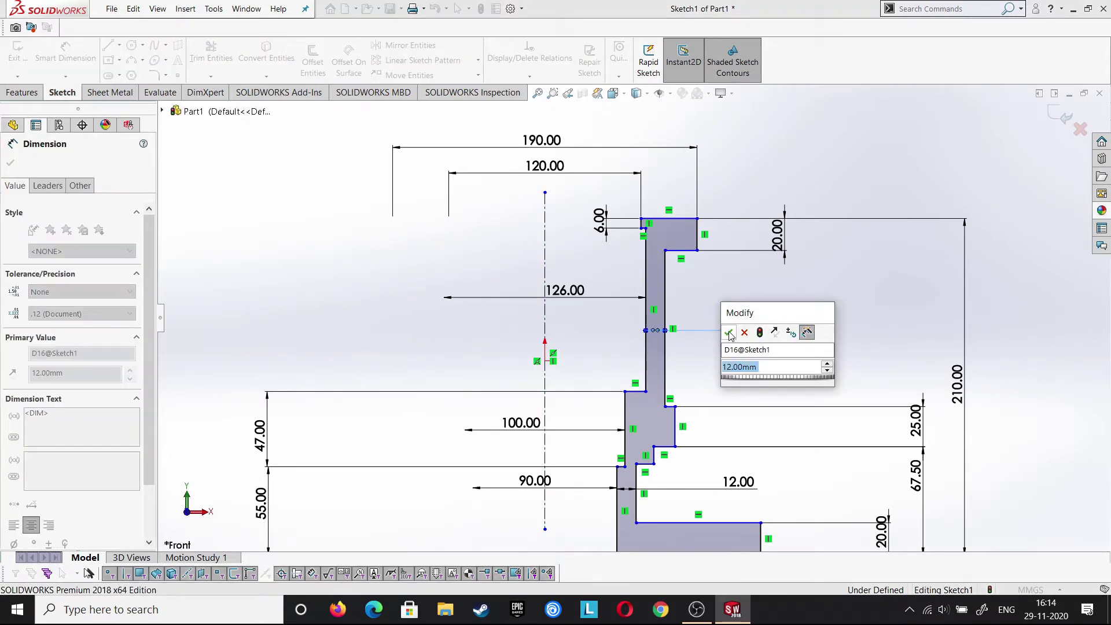
{"action": "left_click", "coordinate": [729, 333]}
{"action": "scroll", "coordinate": [718, 405], "scroll_direction": "down", "scroll_amount": 2}
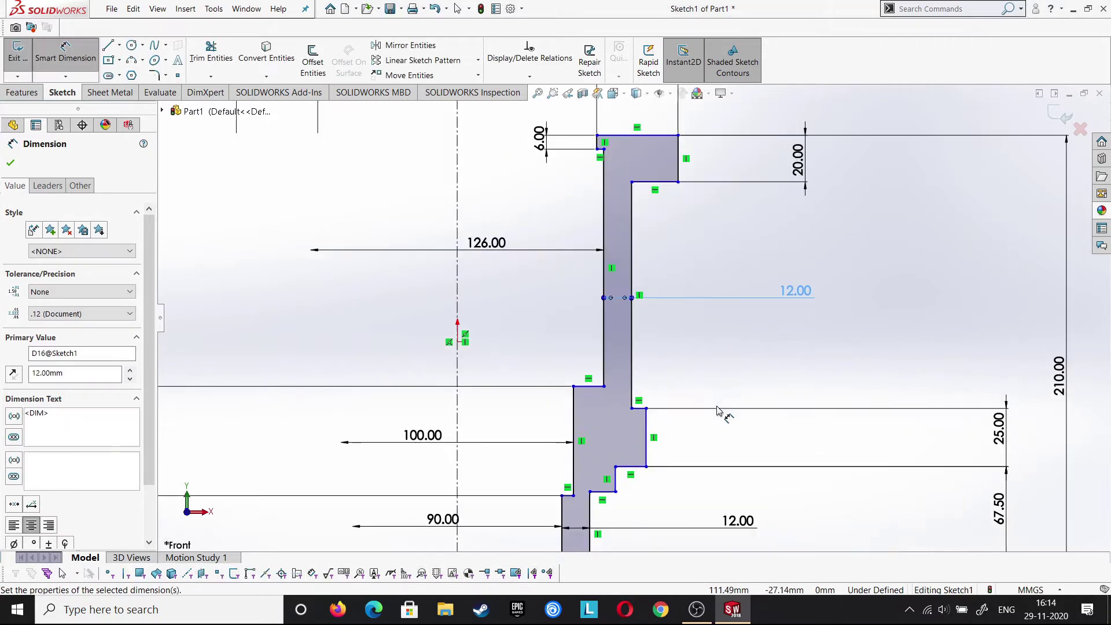
{"action": "scroll", "coordinate": [718, 411], "scroll_direction": "up", "scroll_amount": 3}
{"action": "scroll", "coordinate": [717, 412], "scroll_direction": "up", "scroll_amount": 1}
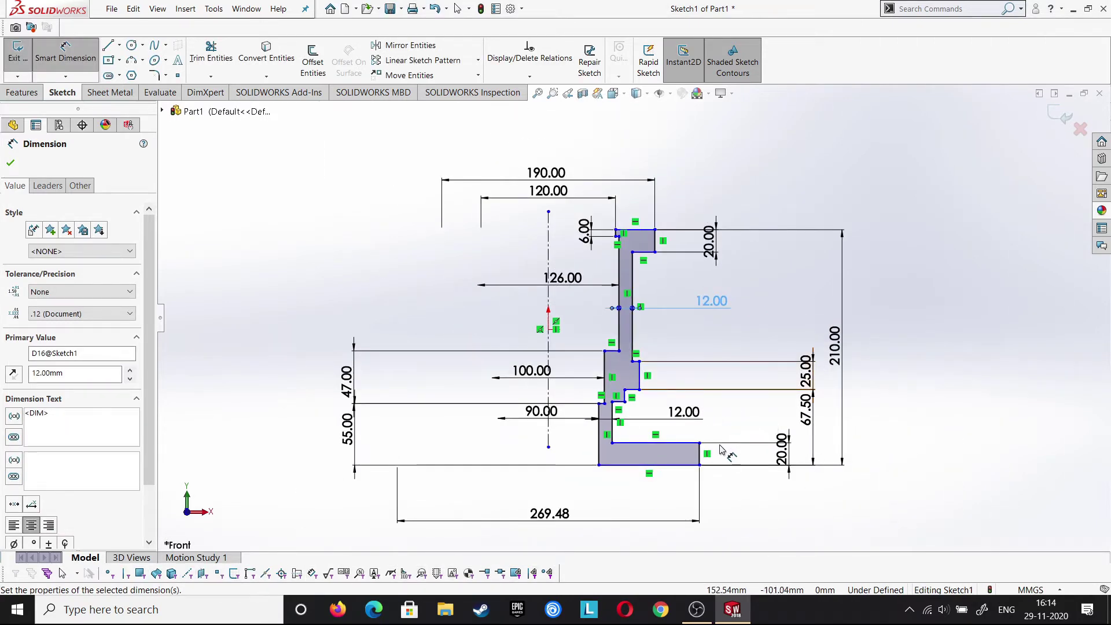
{"action": "scroll", "coordinate": [648, 372], "scroll_direction": "down", "scroll_amount": 2}
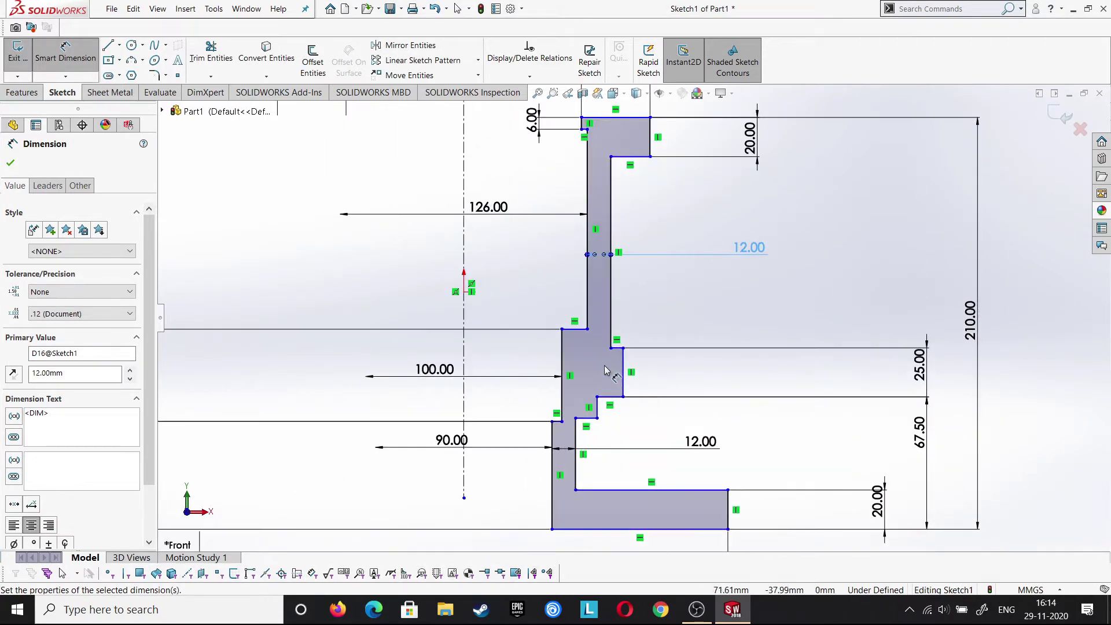
Dimension the small step offset to 3 mm
{"action": "left_click", "coordinate": [623, 355]}
{"action": "left_click", "coordinate": [611, 324]}
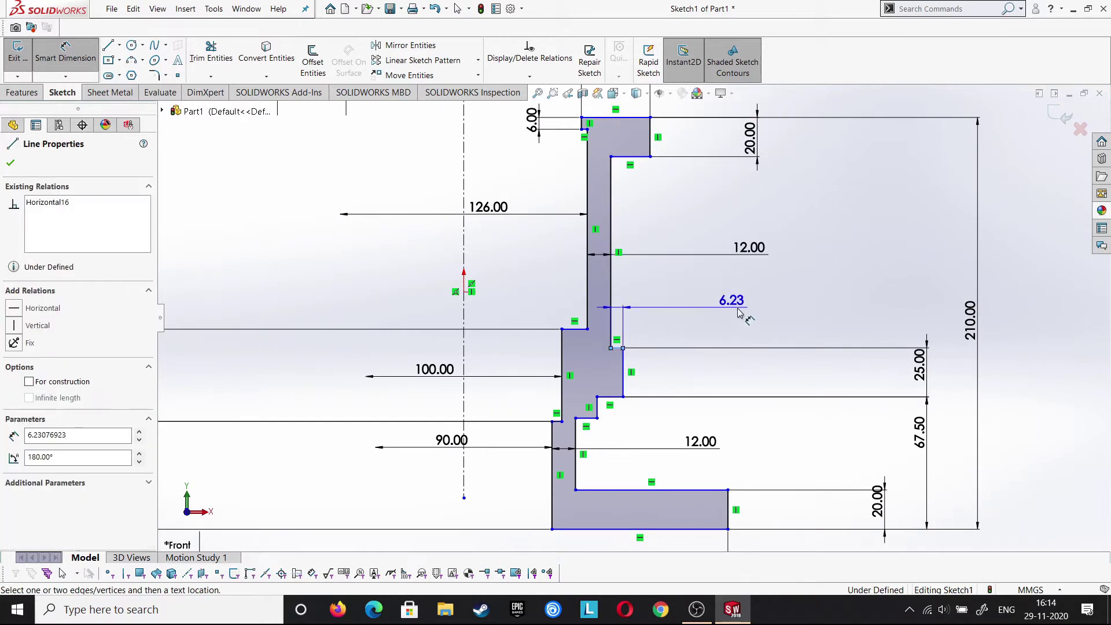
{"action": "left_click", "coordinate": [739, 313]}
{"action": "type", "text": "3"}
{"action": "key", "text": "Return"}
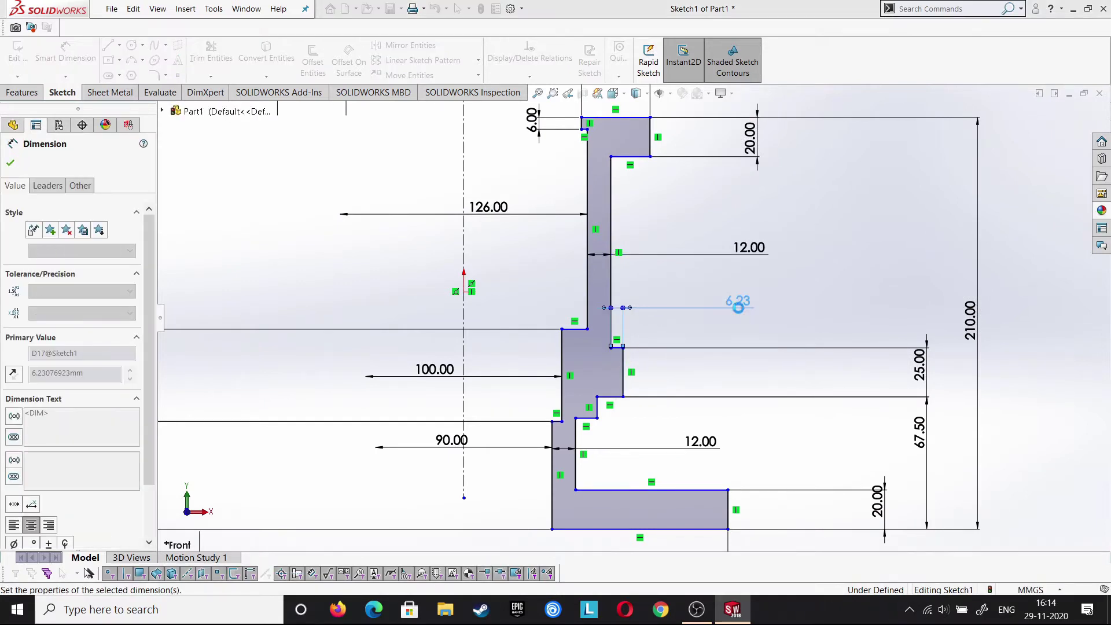
Change the 269.48 overall width dimension to 200 mm
{"action": "scroll", "coordinate": [619, 452], "scroll_direction": "up", "scroll_amount": 1}
{"action": "scroll", "coordinate": [619, 449], "scroll_direction": "up", "scroll_amount": 1}
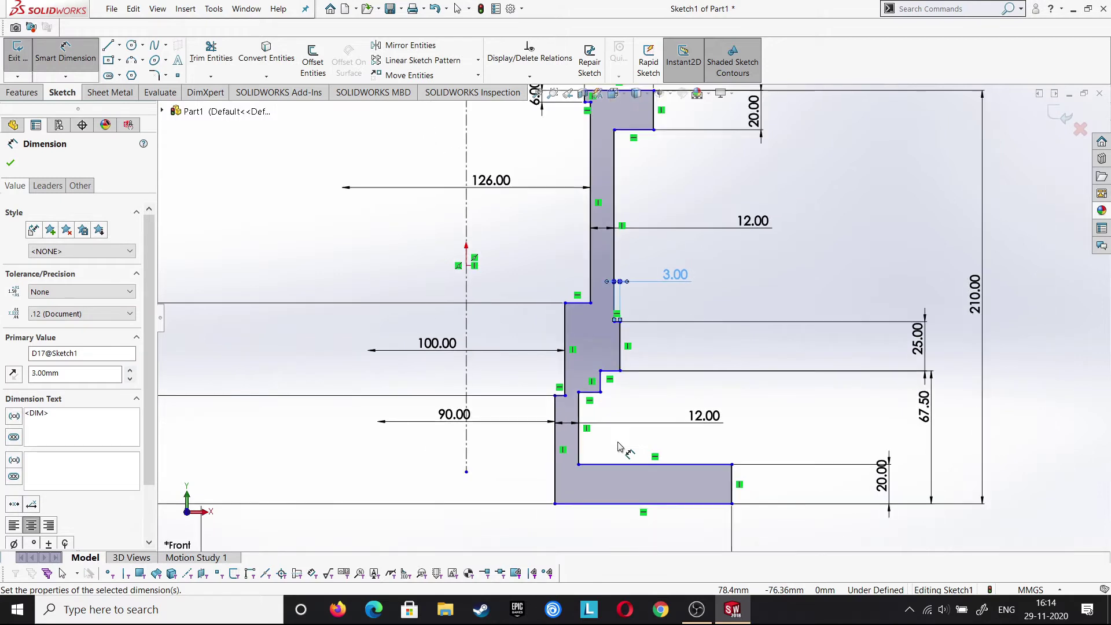
{"action": "scroll", "coordinate": [618, 446], "scroll_direction": "up", "scroll_amount": 1}
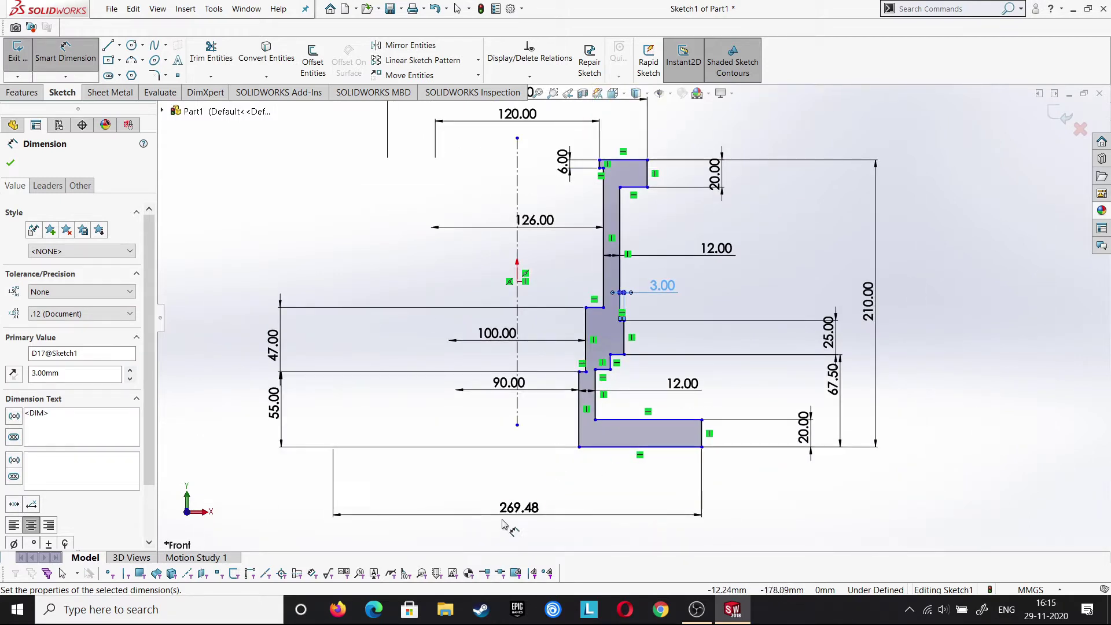
{"action": "left_click", "coordinate": [519, 508]}
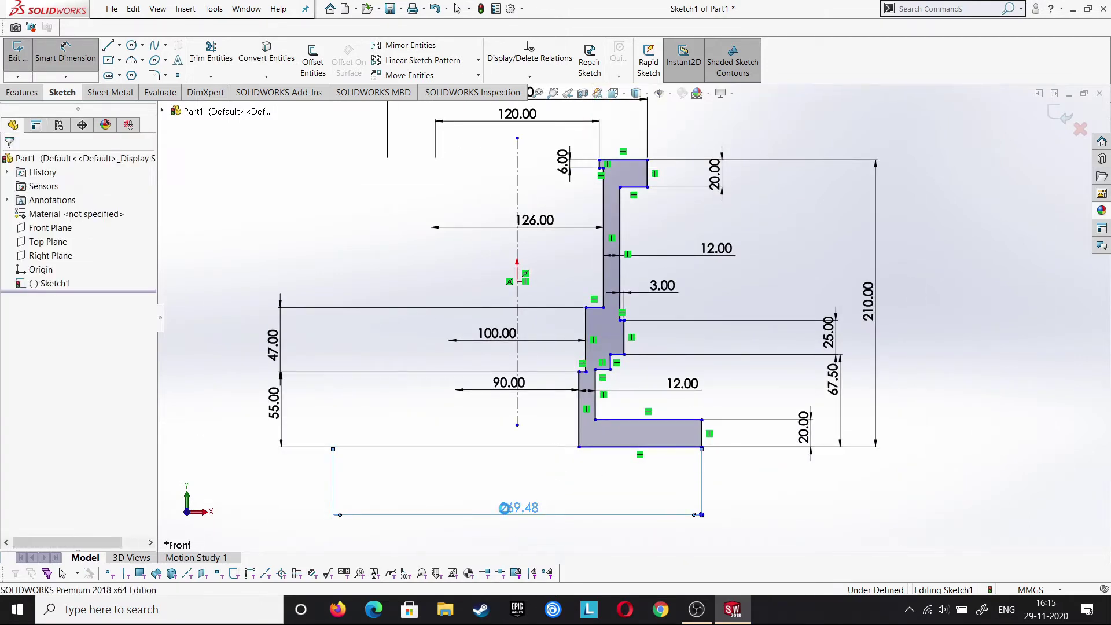
{"action": "double_click", "coordinate": [519, 507]}
{"action": "type", "text": "200"}
{"action": "key", "text": "Return"}
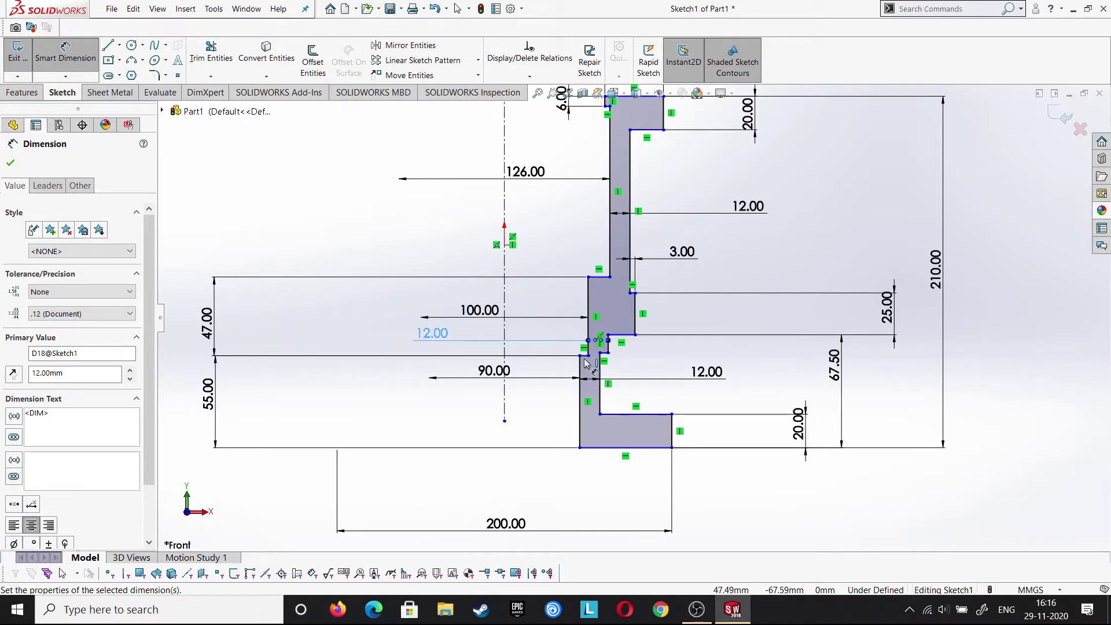
Dimension the spacing between the two short step edges to 12 mm
{"action": "left_click", "coordinate": [588, 359]}
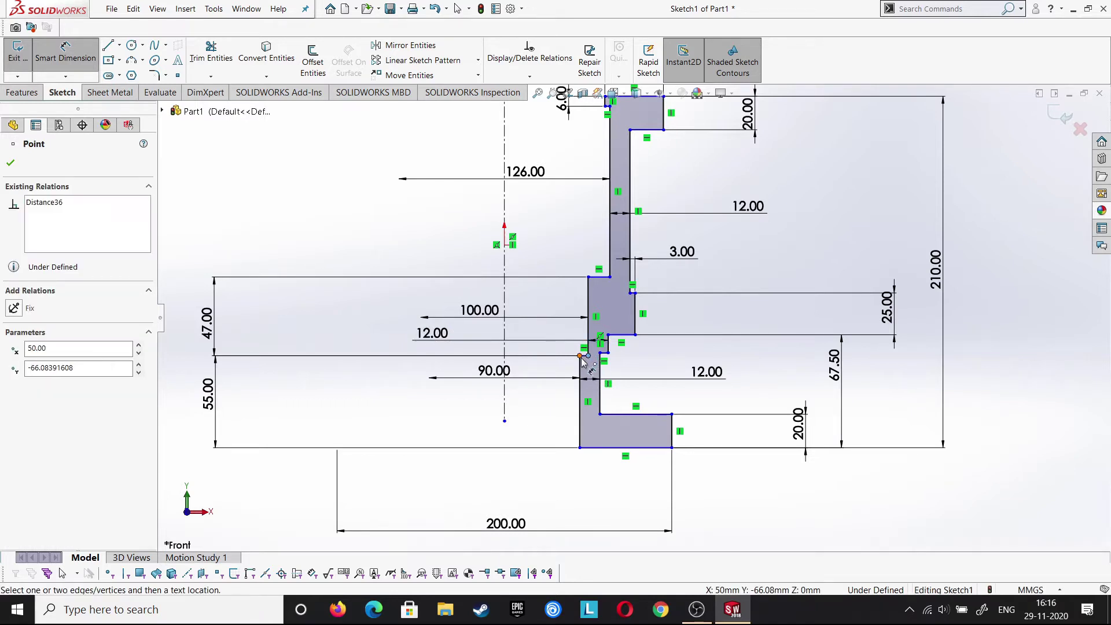
{"action": "key", "text": "Escape"}
{"action": "left_click", "coordinate": [584, 357]}
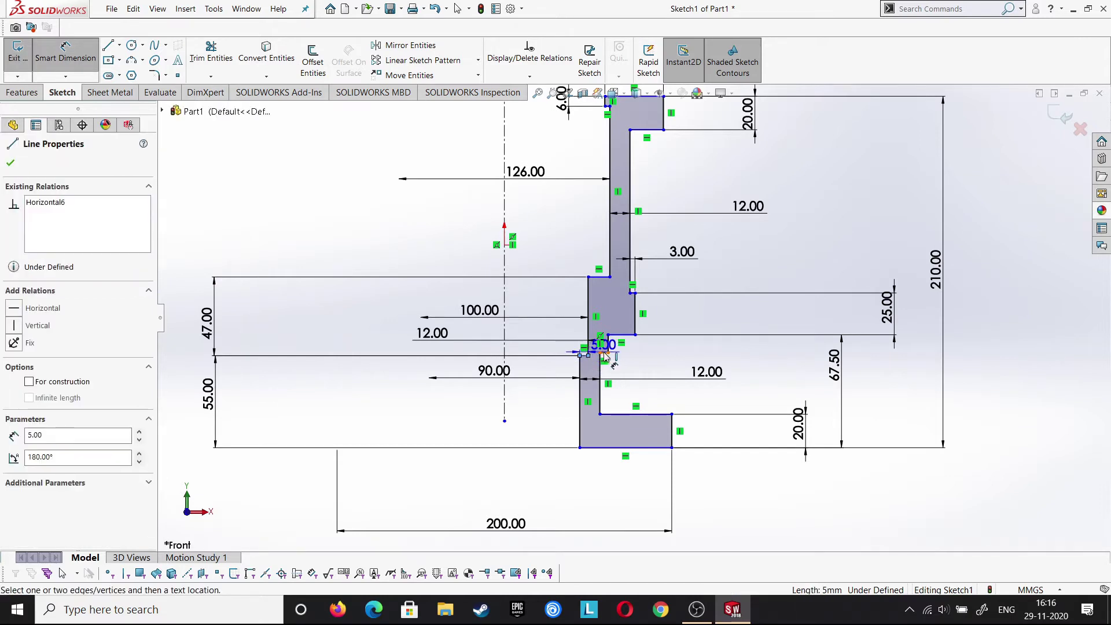
{"action": "left_click", "coordinate": [604, 353]}
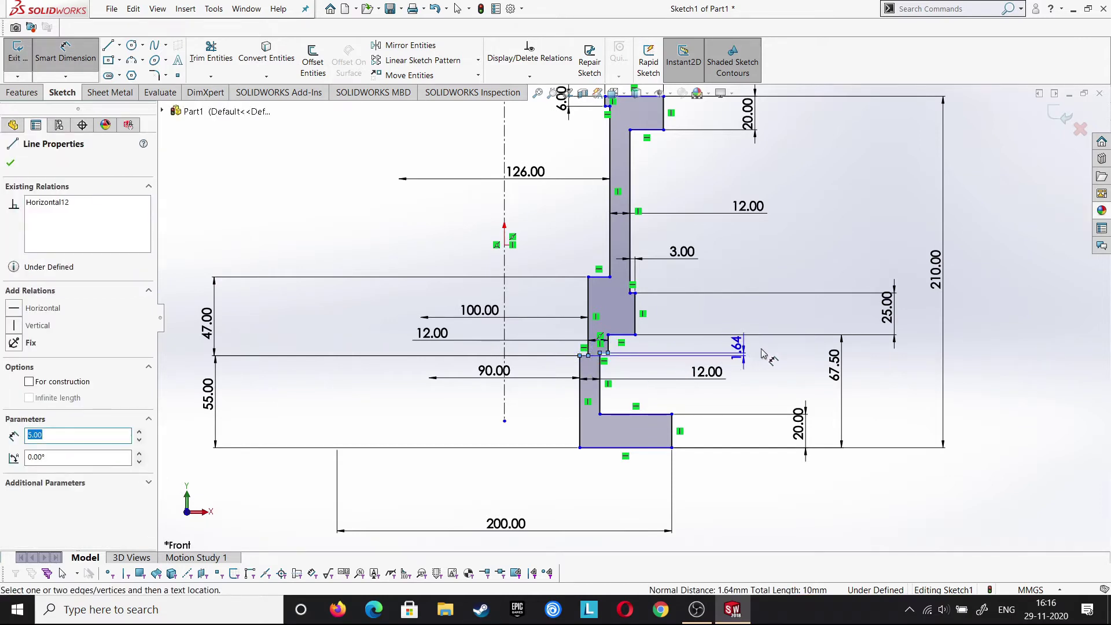
{"action": "left_click", "coordinate": [989, 359]}
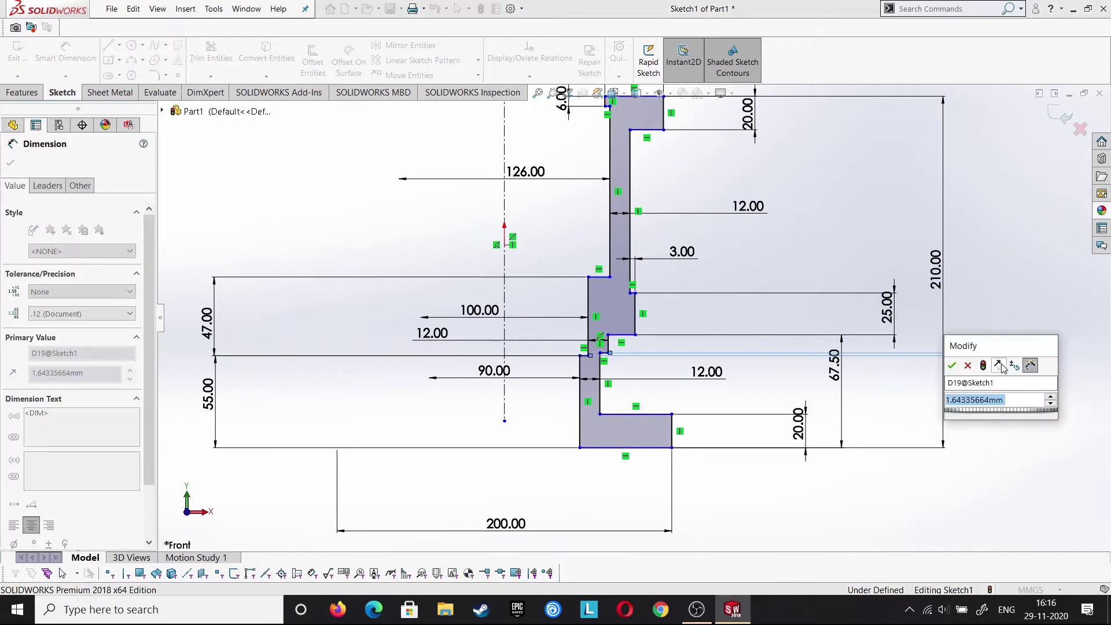
{"action": "type", "text": "12"}
{"action": "key", "text": "Return"}
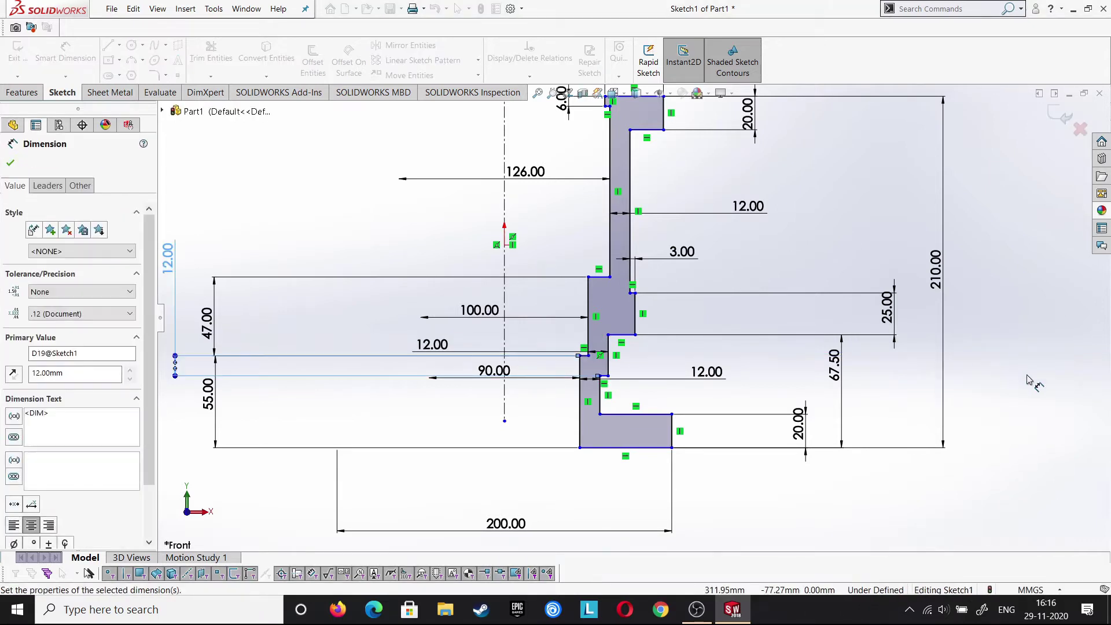
{"action": "scroll", "coordinate": [613, 396], "scroll_direction": "down", "scroll_amount": 1}
{"action": "scroll", "coordinate": [630, 385], "scroll_direction": "down", "scroll_amount": 2}
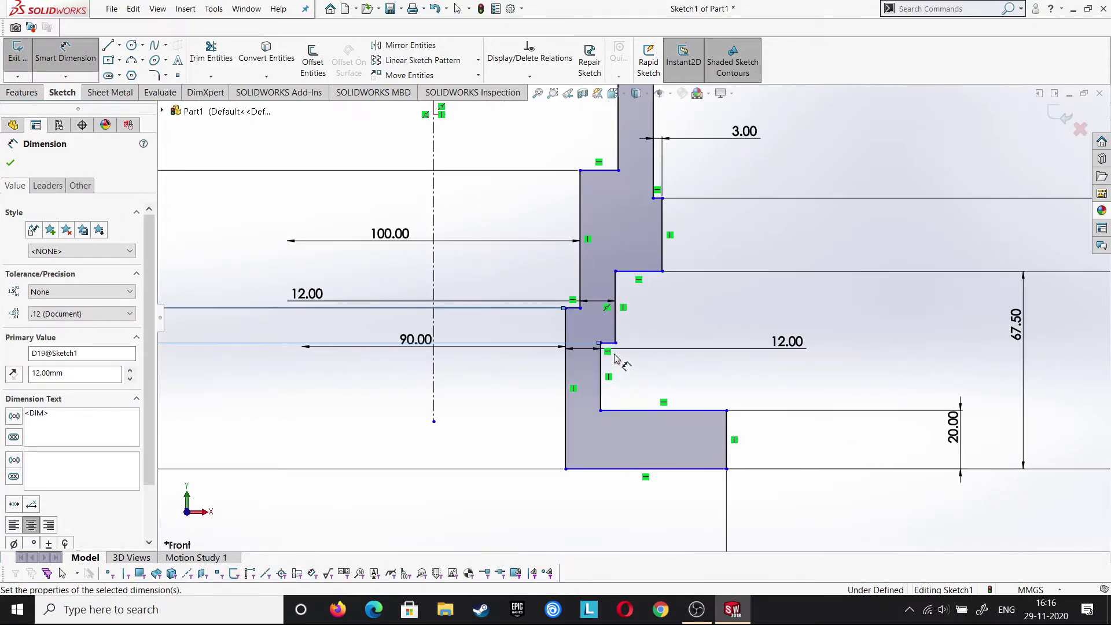
{"action": "scroll", "coordinate": [695, 330], "scroll_direction": "up", "scroll_amount": 2}
{"action": "scroll", "coordinate": [695, 328], "scroll_direction": "up", "scroll_amount": 2}
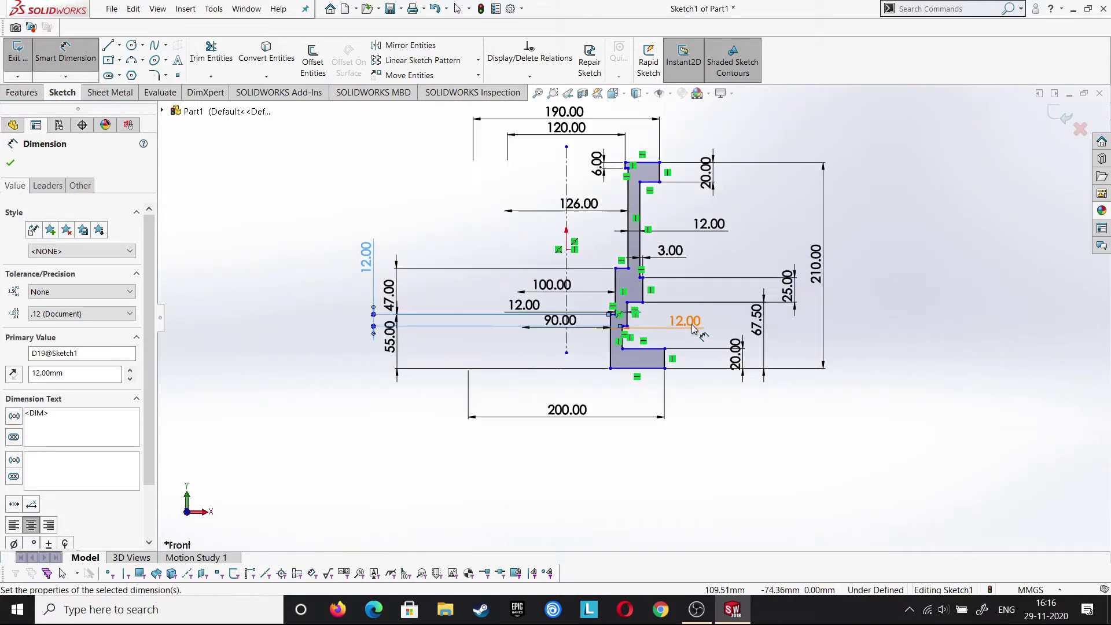
{"action": "left_click", "coordinate": [11, 163]}
{"action": "left_click", "coordinate": [24, 92]}
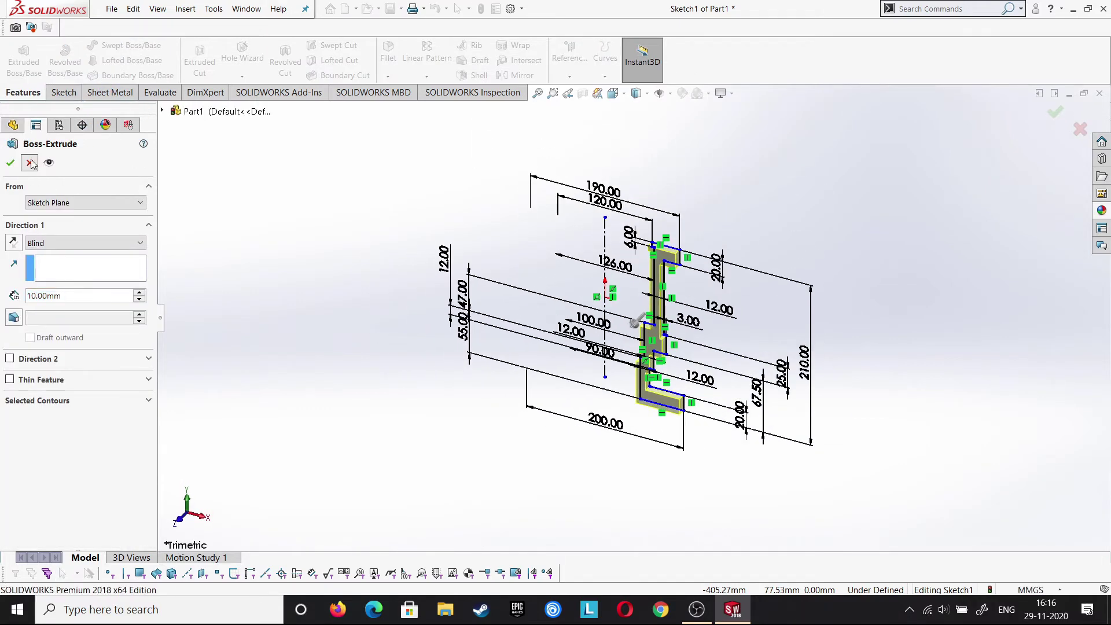
Replace the extrusion with a 360° revolve about the Line1 centreline
{"action": "left_click", "coordinate": [33, 155]}
{"action": "left_click", "coordinate": [65, 63]}
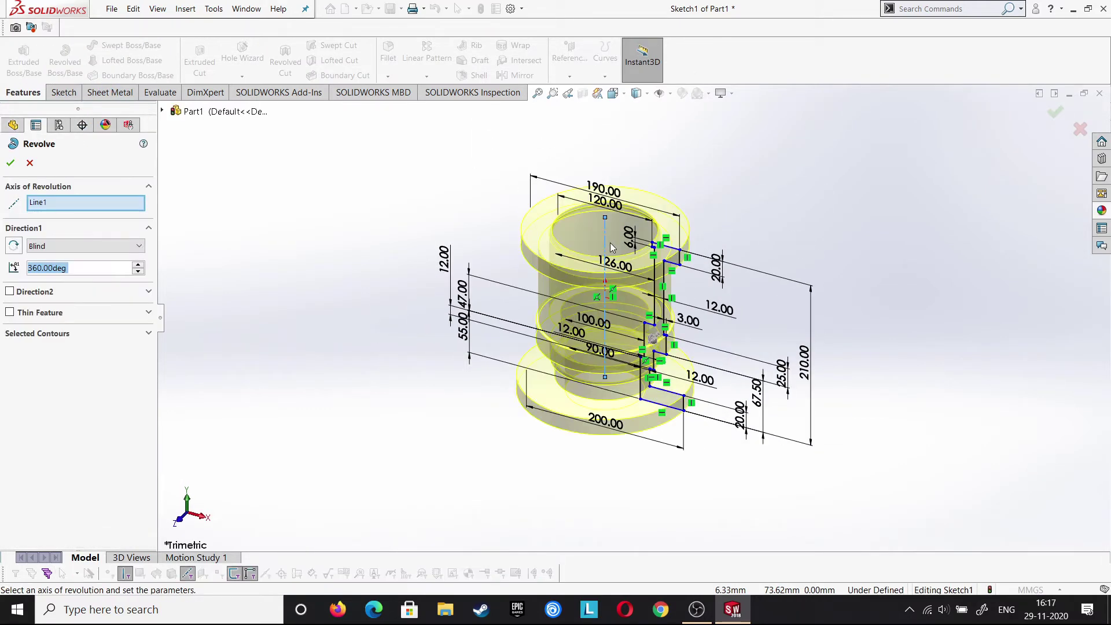
{"action": "left_click", "coordinate": [10, 163]}
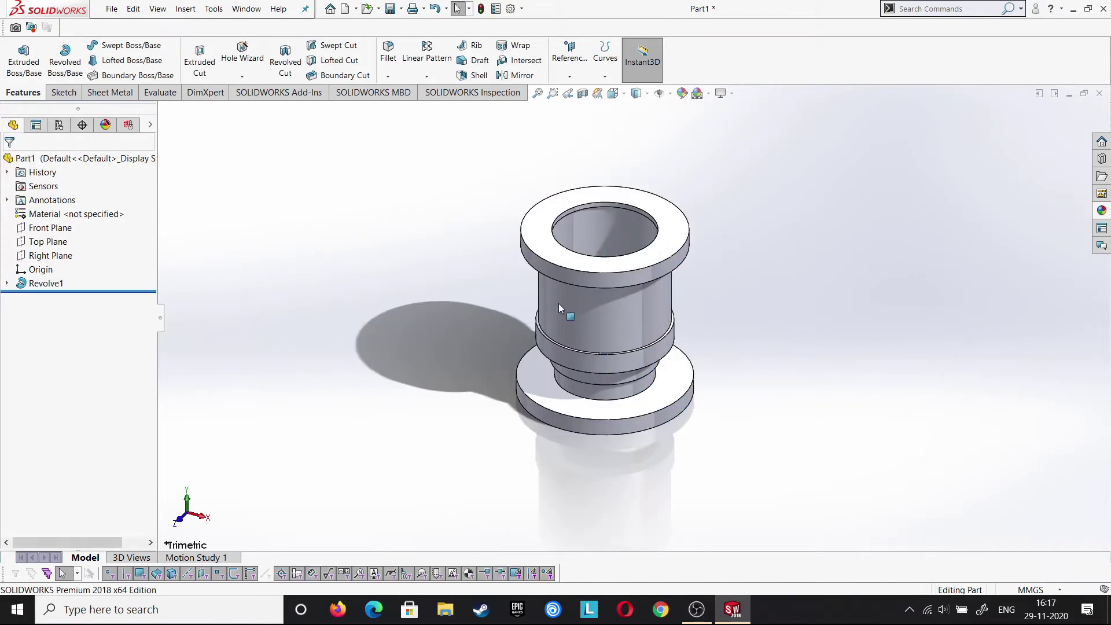
{"action": "left_click", "coordinate": [569, 76]}
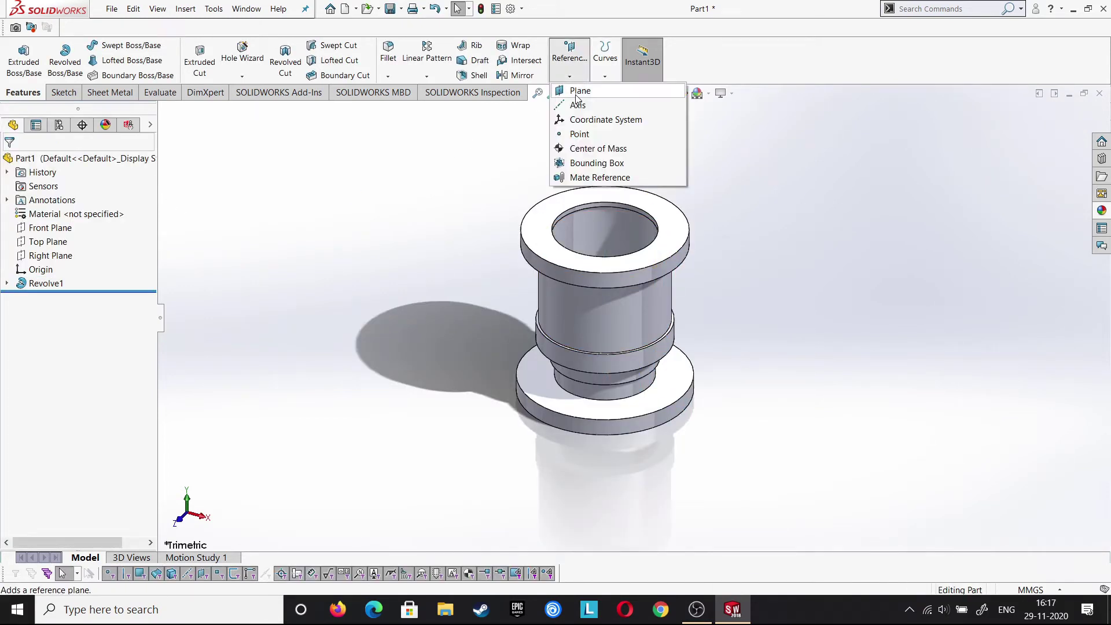
Create Plane1 offset 140 mm from the Right Plane, flipped to the opposite side
{"action": "left_click", "coordinate": [574, 120]}
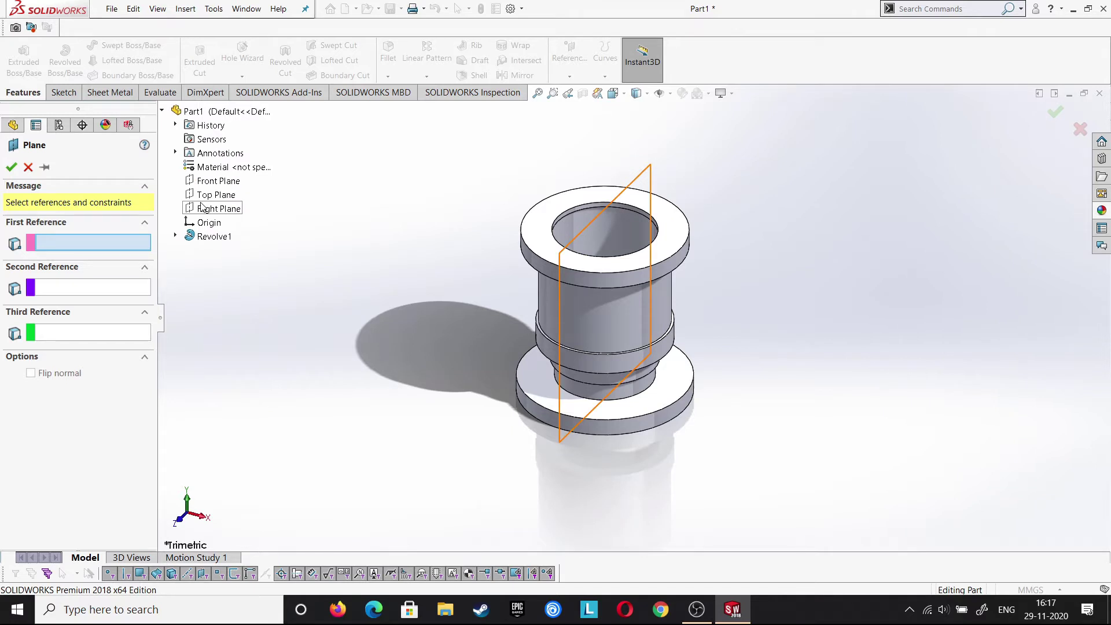
{"action": "left_click", "coordinate": [203, 207]}
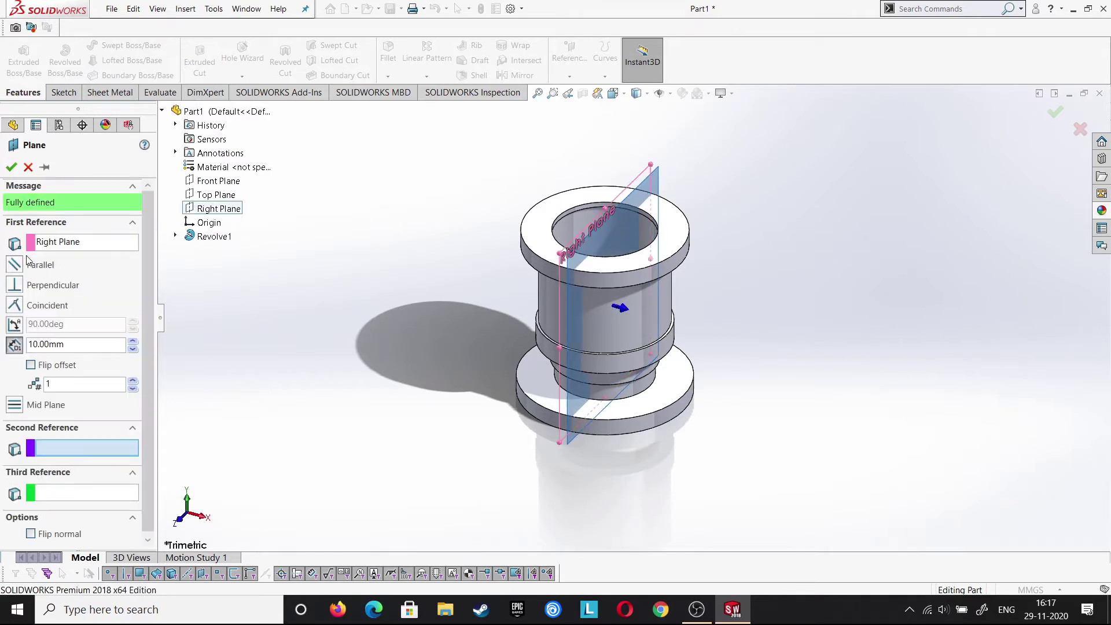
{"action": "left_click", "coordinate": [32, 365]}
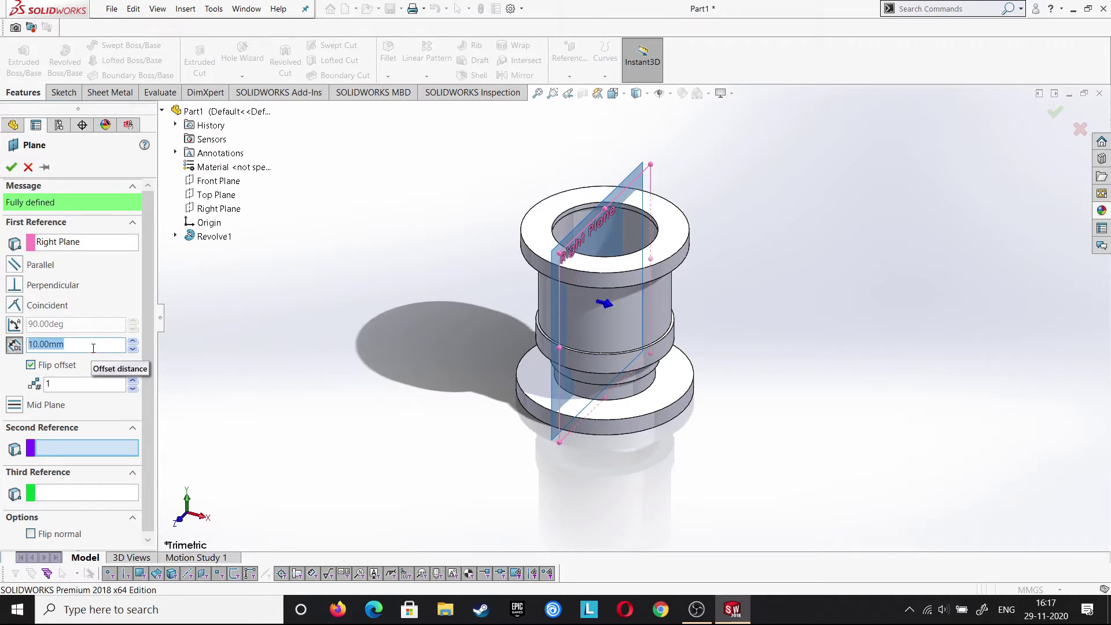
{"action": "type", "text": "140"}
{"action": "key", "text": "Return"}
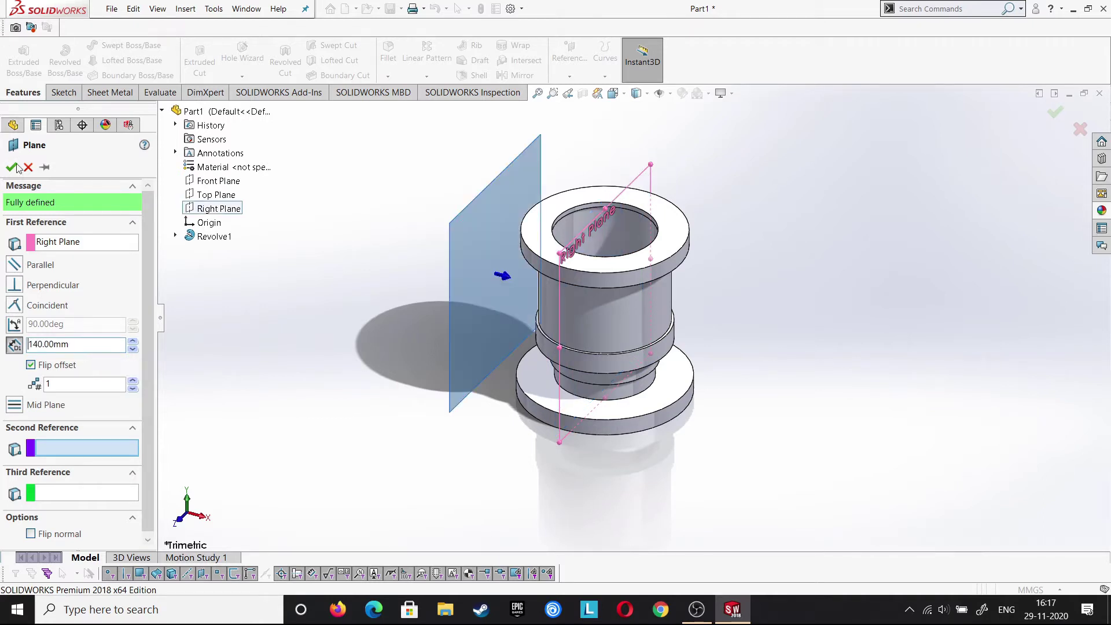
{"action": "left_click", "coordinate": [11, 167]}
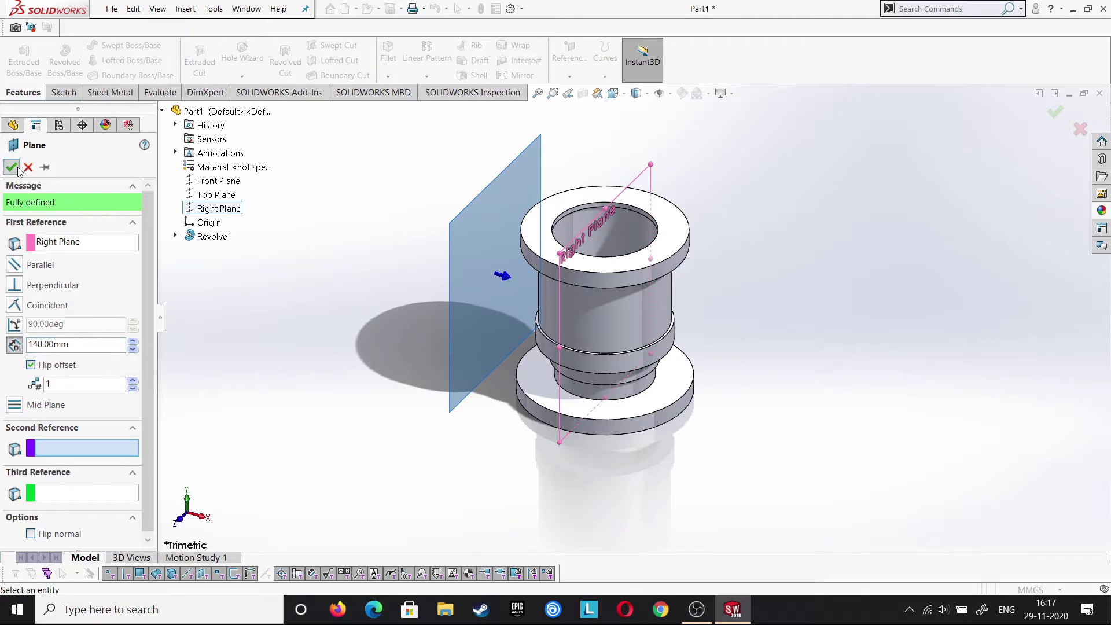
{"action": "right_click", "coordinate": [478, 258]}
Start a sketch on Plane1, view it normal, and draw a vertical construction centreline
{"action": "left_click", "coordinate": [501, 250]}
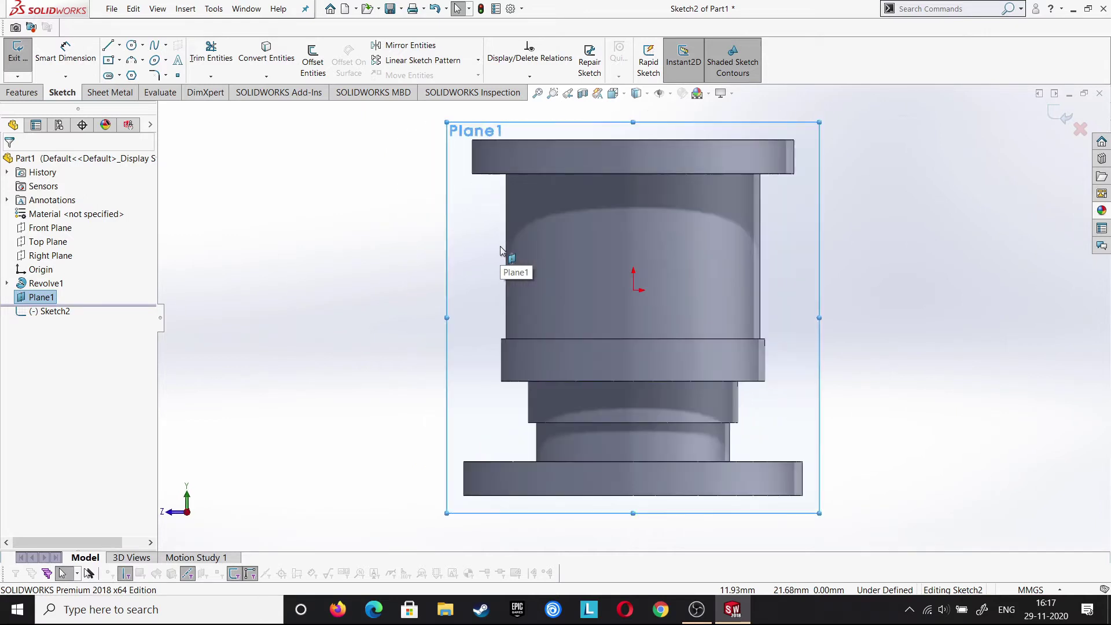
{"action": "key", "text": "ctrl+8"}
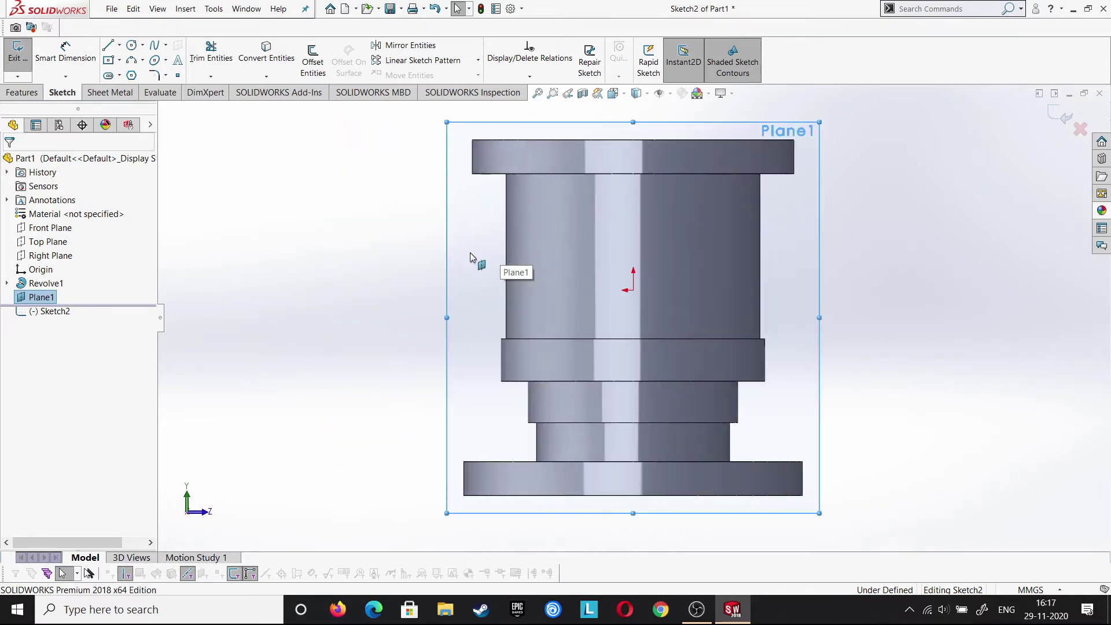
{"action": "left_click", "coordinate": [366, 283]}
{"action": "left_click", "coordinate": [120, 46]}
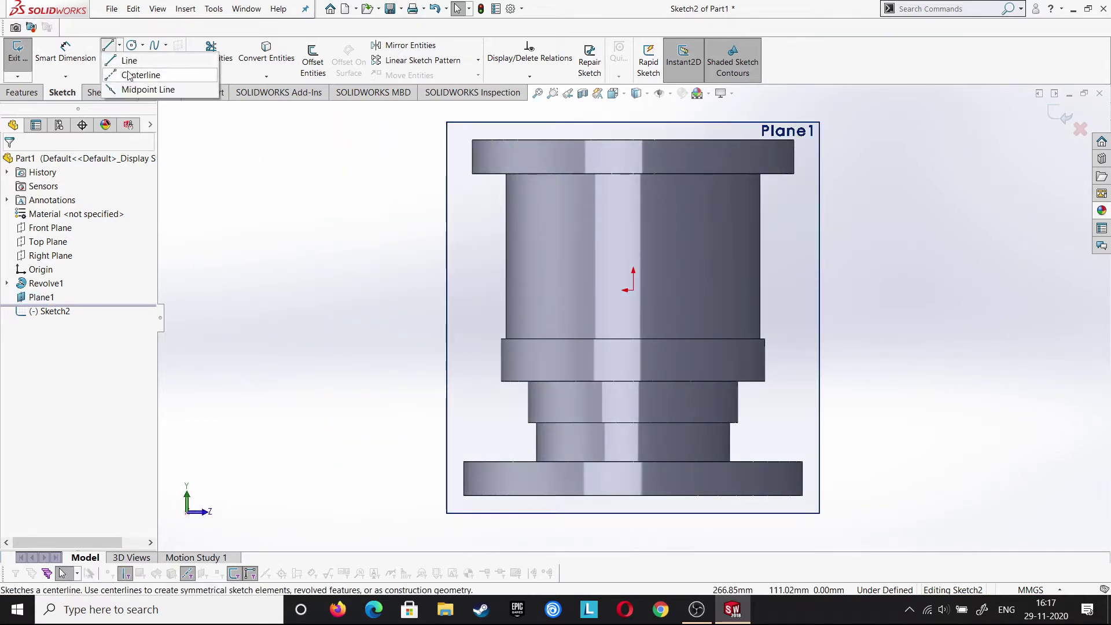
{"action": "left_click", "coordinate": [139, 73]}
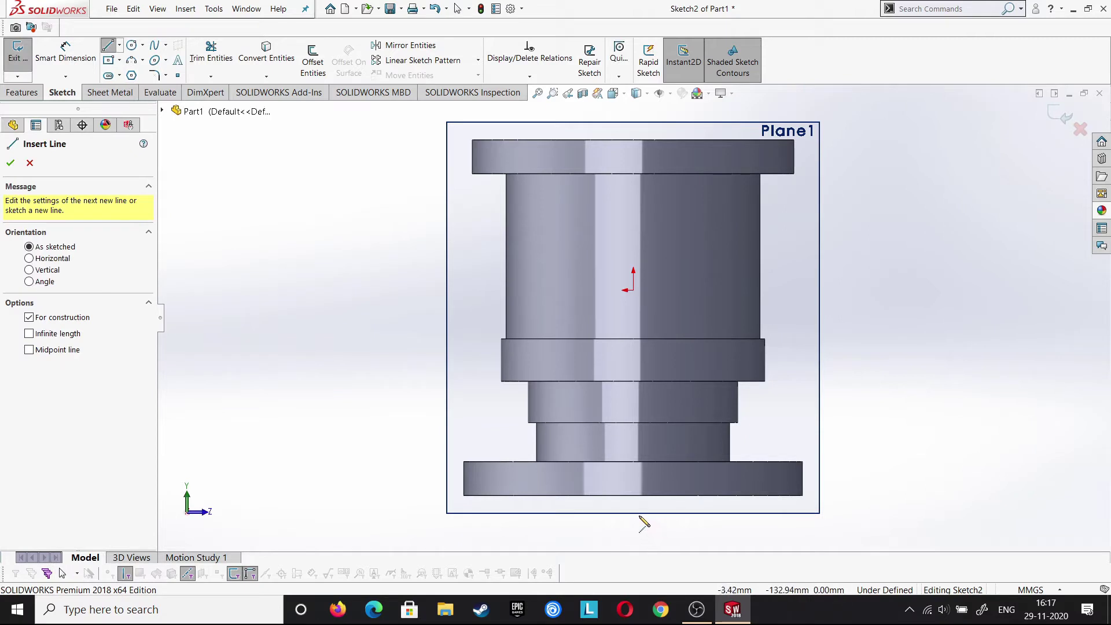
{"action": "left_click", "coordinate": [633, 495]}
{"action": "left_click", "coordinate": [633, 236]}
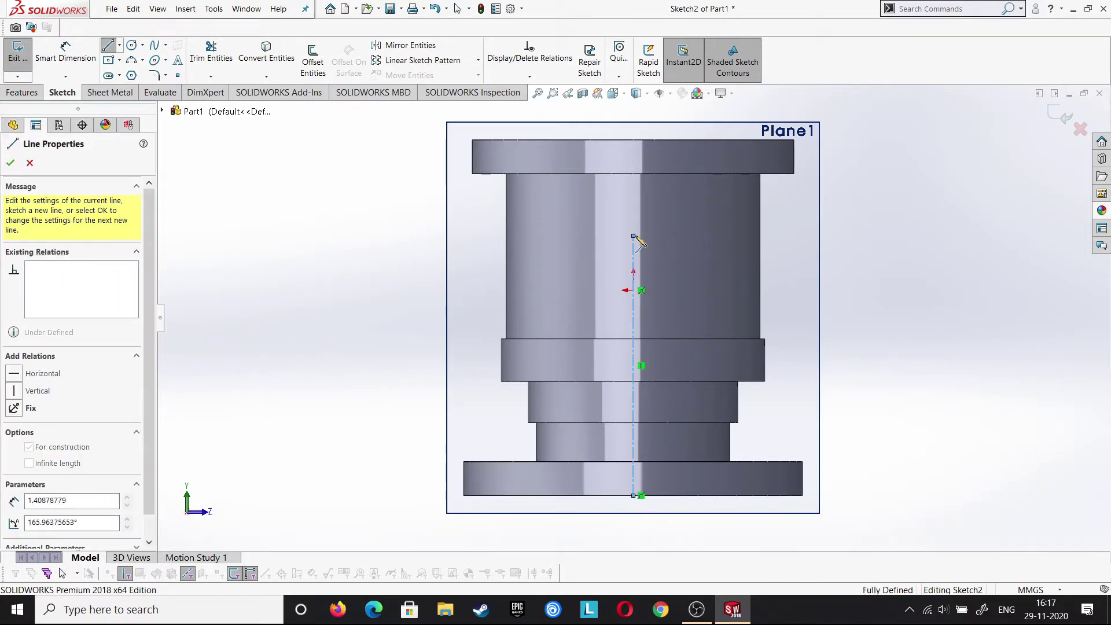
{"action": "right_click", "coordinate": [636, 240]}
Dimension the centreline to 140 mm
{"action": "left_click", "coordinate": [650, 242]}
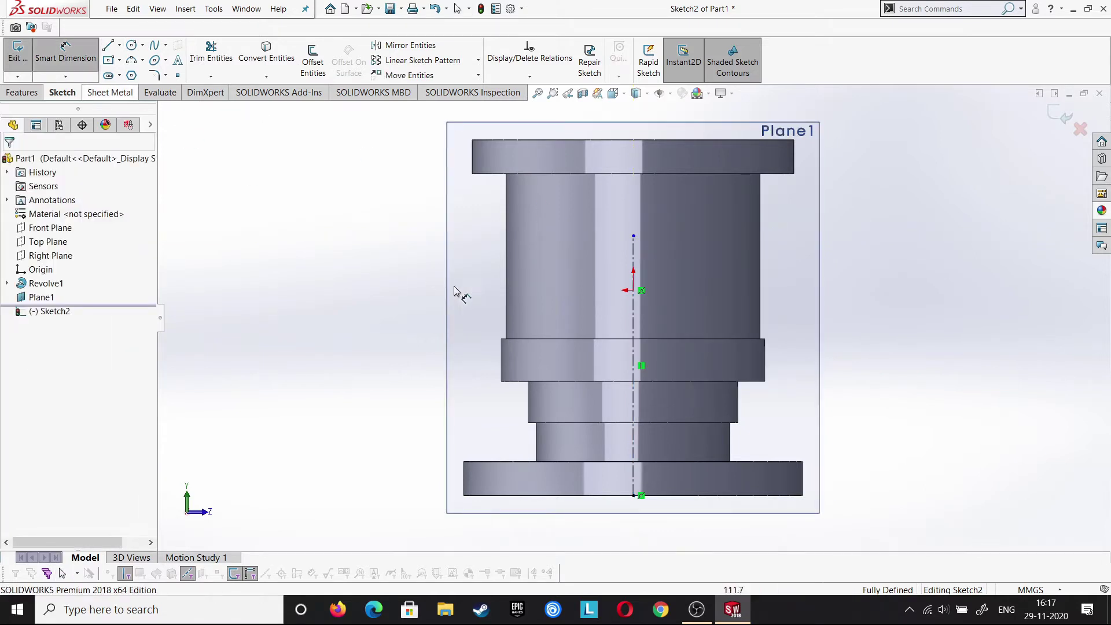
{"action": "left_click", "coordinate": [636, 388]}
{"action": "left_click", "coordinate": [1020, 383]}
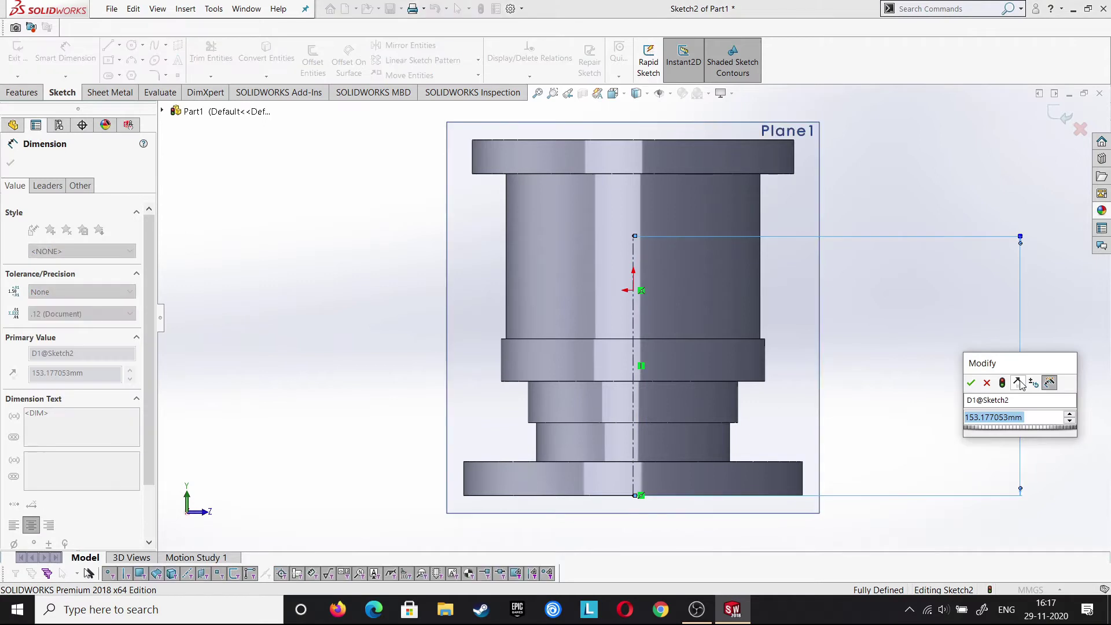
{"action": "type", "text": "140"}
{"action": "key", "text": "Return"}
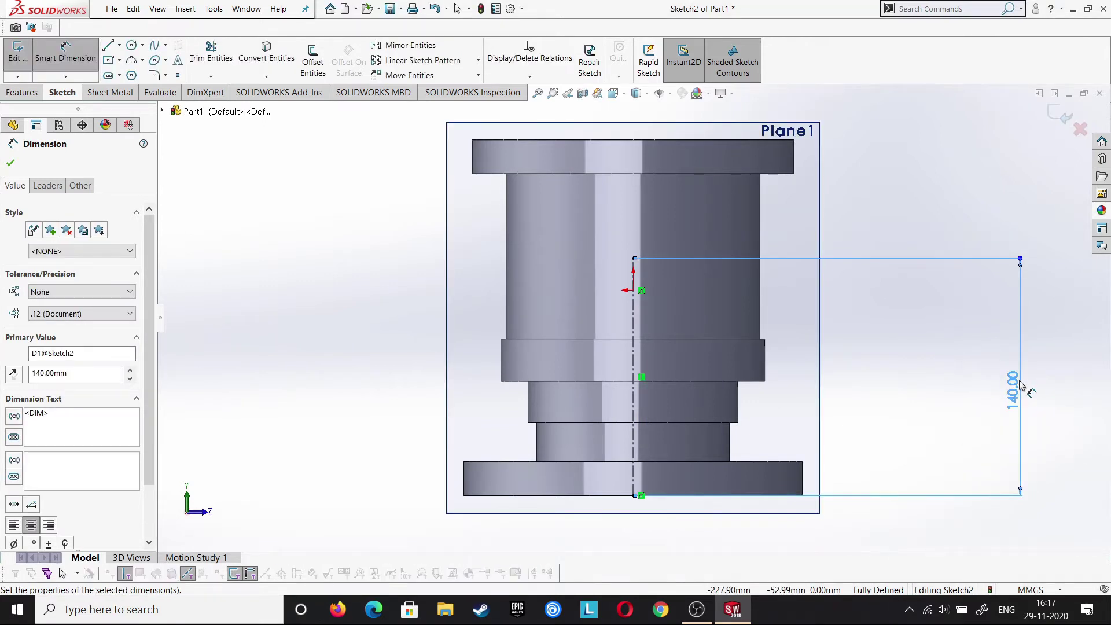
{"action": "key", "text": "Escape"}
Draw a circle at the centreline's top and dimension the inner circle to Ø90
{"action": "left_click", "coordinate": [132, 45]}
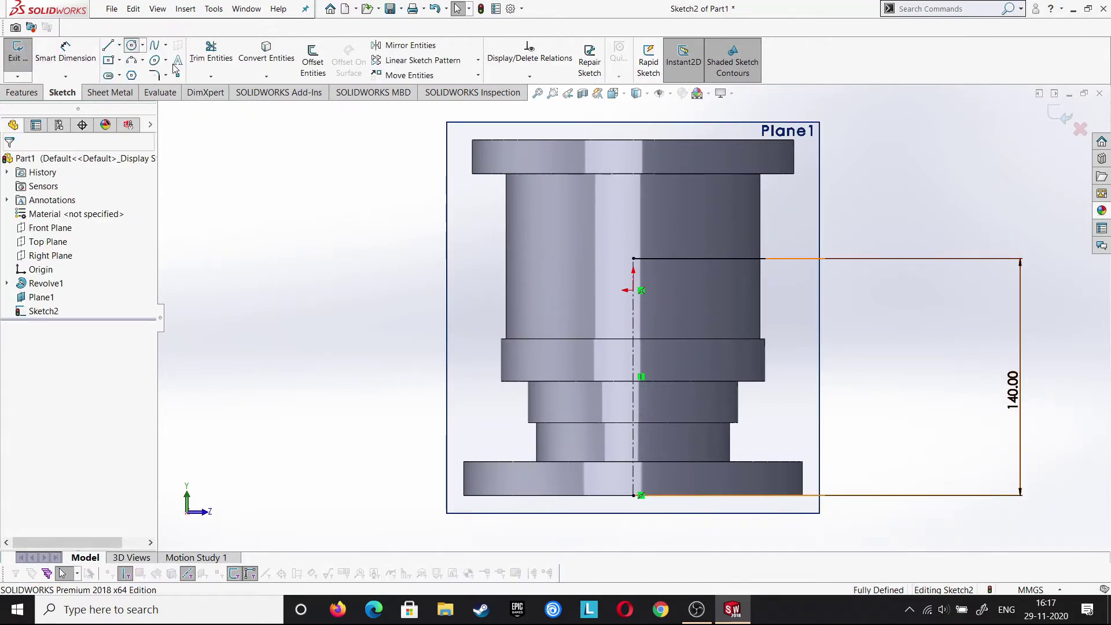
{"action": "left_click", "coordinate": [641, 377]}
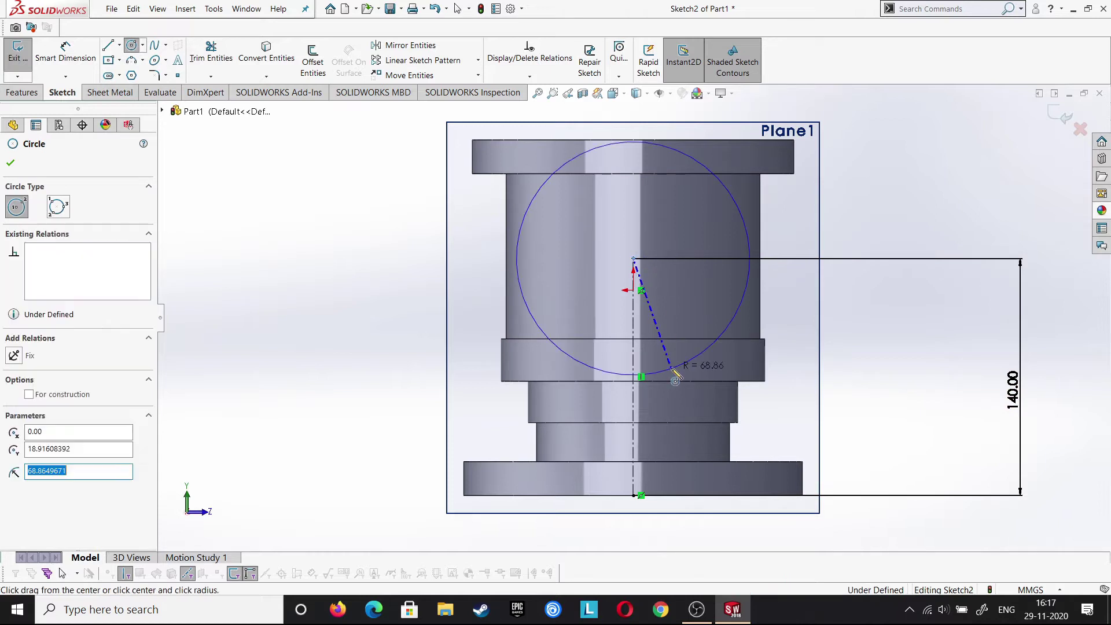
{"action": "left_click", "coordinate": [633, 258]}
{"action": "key", "text": "Escape"}
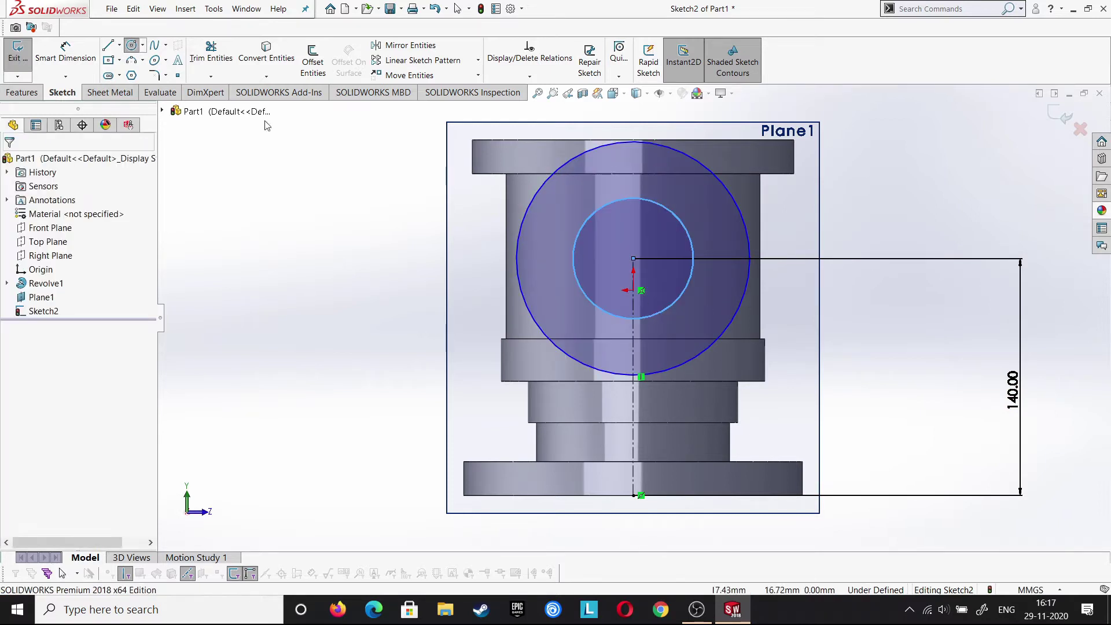
{"action": "left_click", "coordinate": [65, 50]}
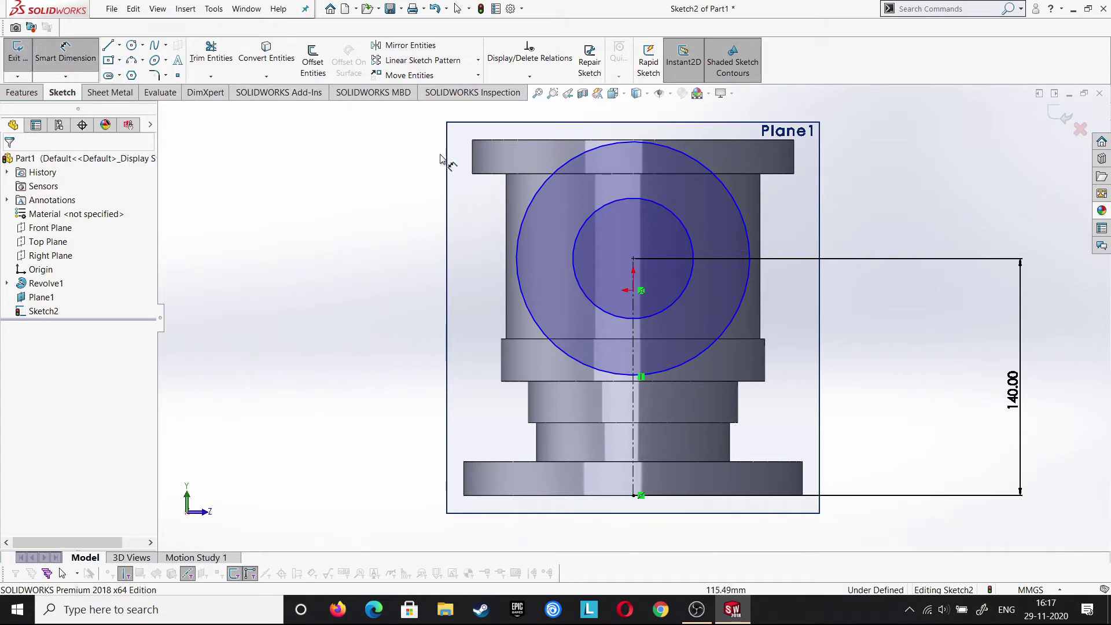
{"action": "left_click", "coordinate": [684, 300]}
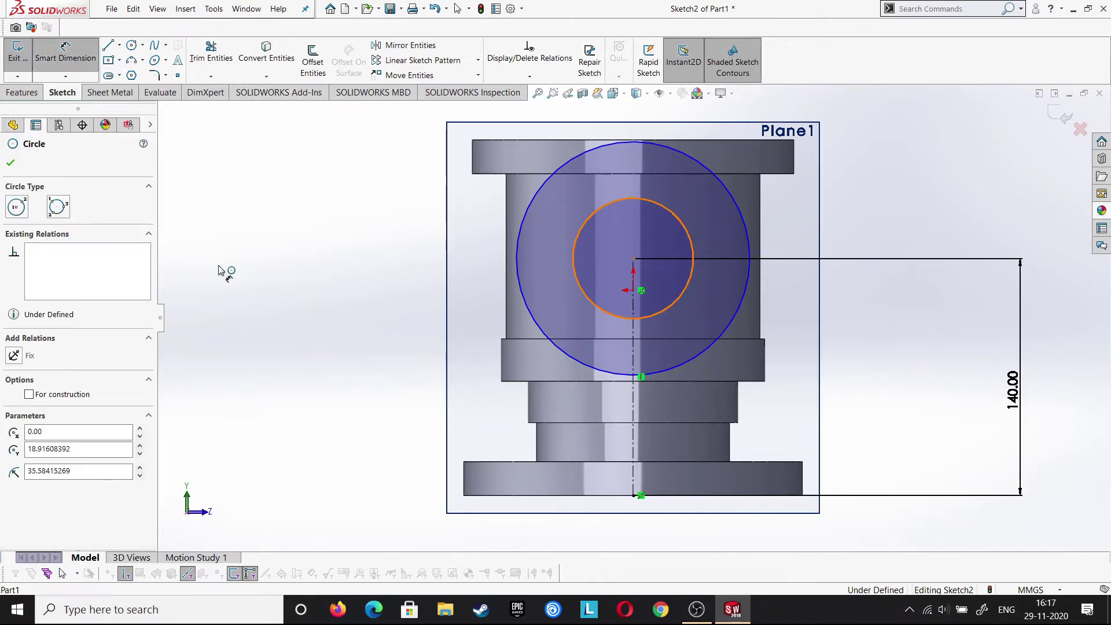
{"action": "left_click", "coordinate": [235, 360]}
{"action": "type", "text": "90"}
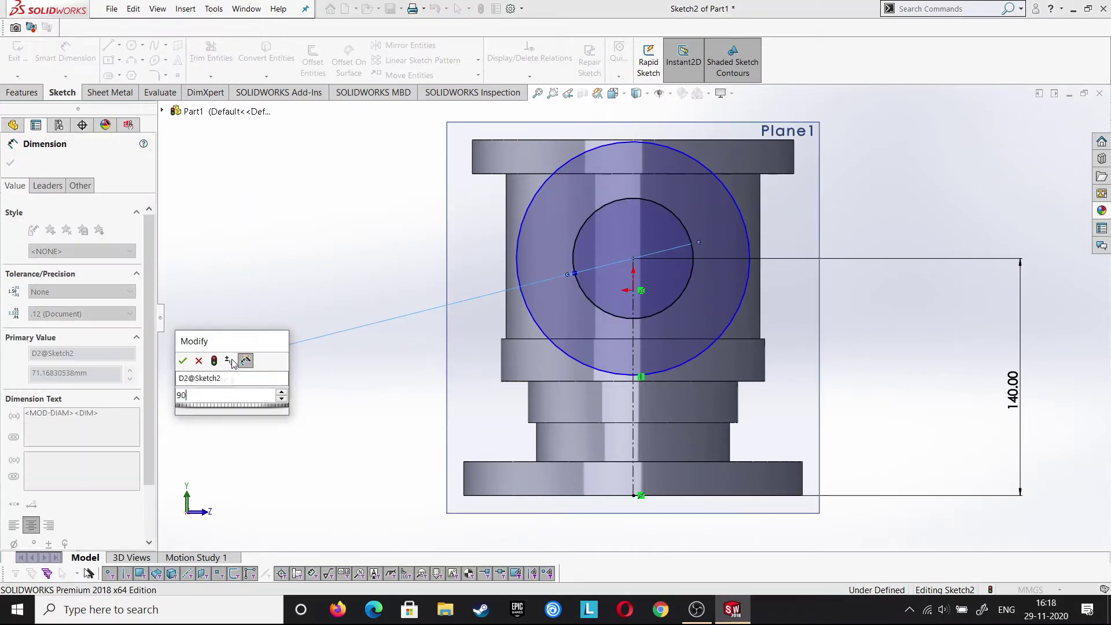
{"action": "key", "text": "Return"}
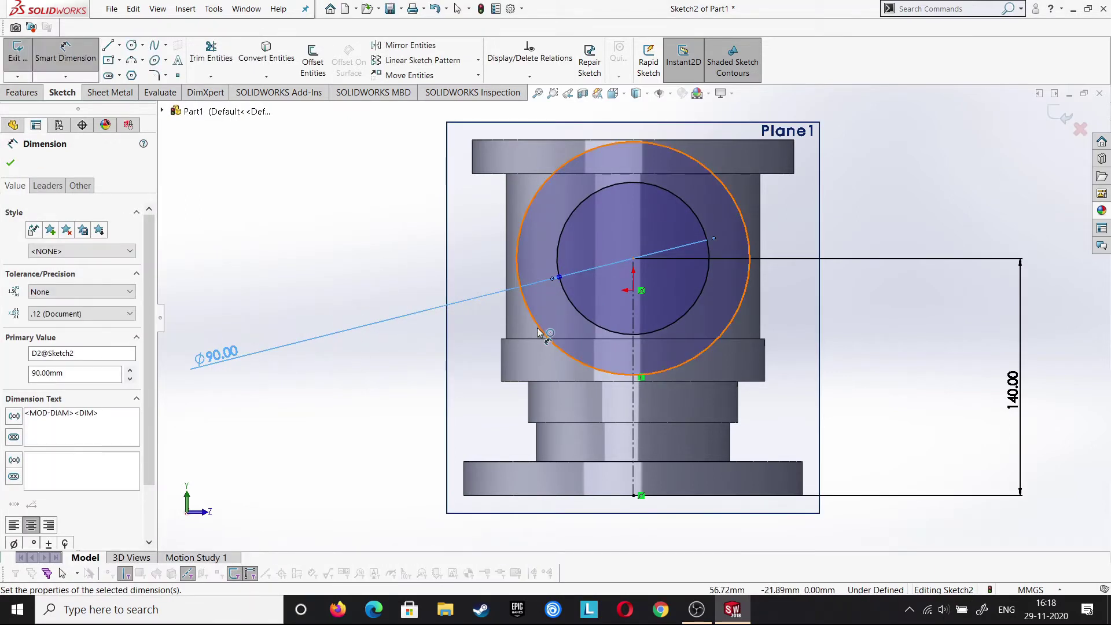
Dimension the outer concentric circle to Ø114
{"action": "left_click", "coordinate": [538, 331]}
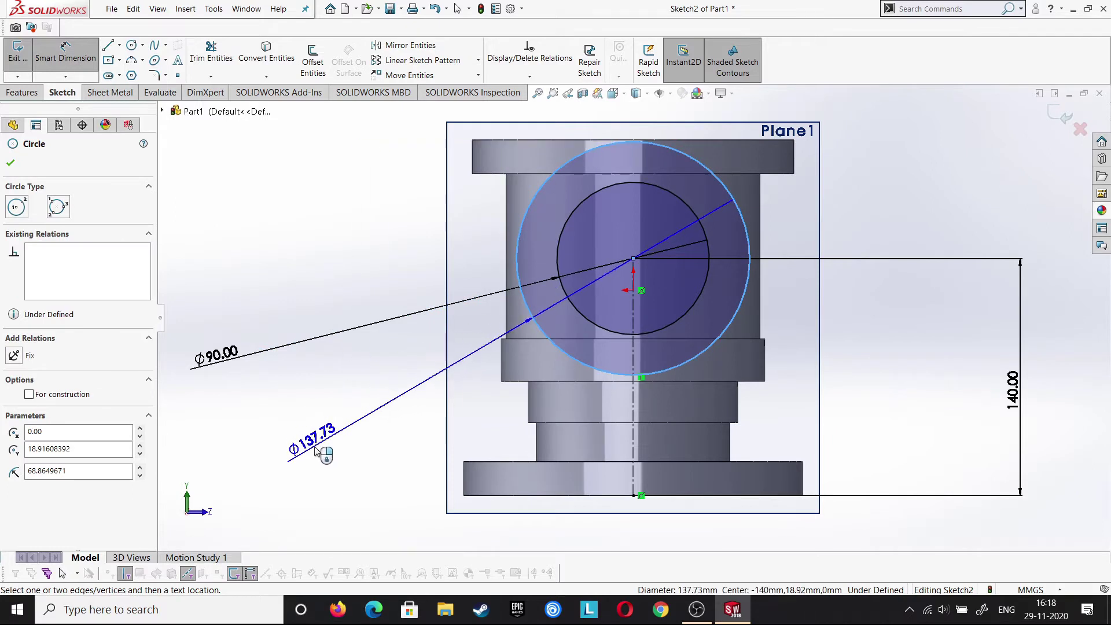
{"action": "left_click", "coordinate": [317, 452]}
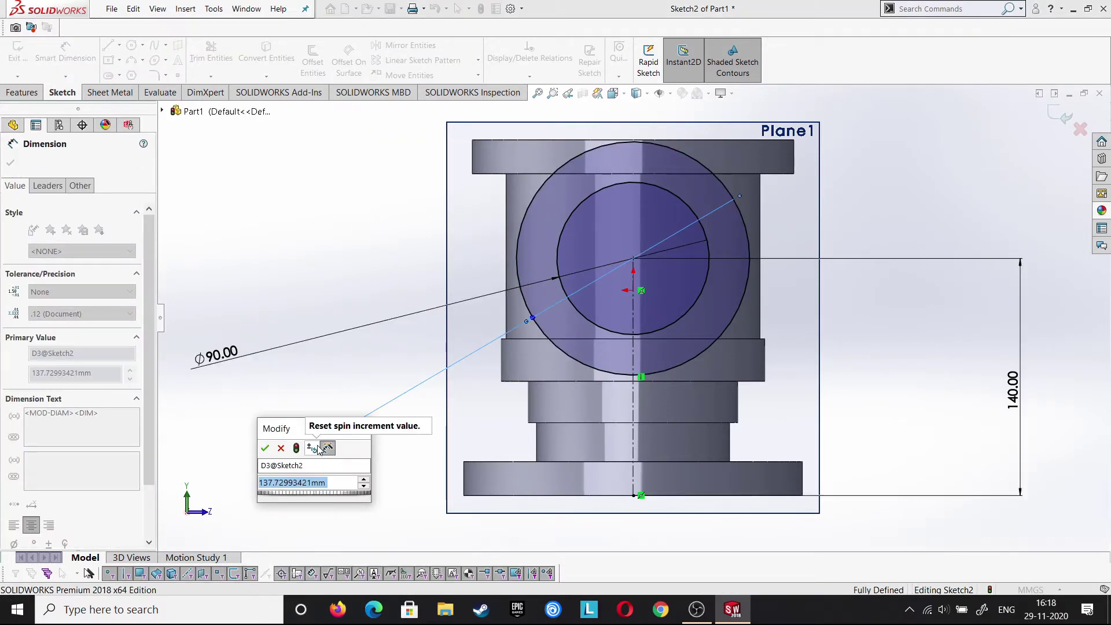
{"action": "type", "text": "114"}
{"action": "key", "text": "Return"}
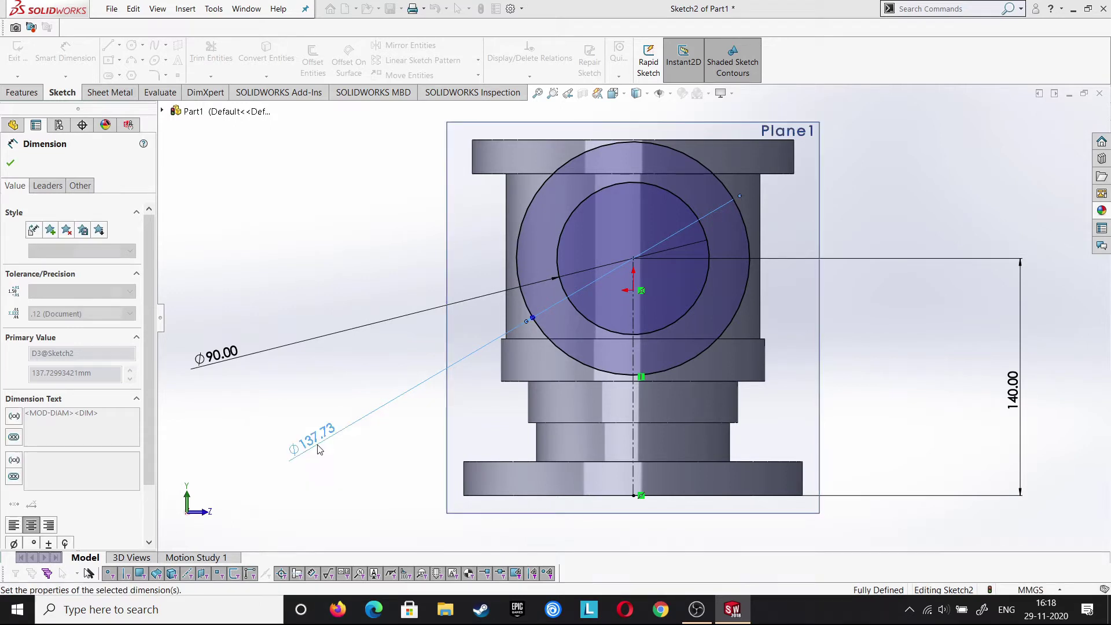
{"action": "left_click", "coordinate": [10, 163]}
Extrude the ring sketch Up To Next so the side branch joins the main pipe
{"action": "left_click", "coordinate": [17, 55]}
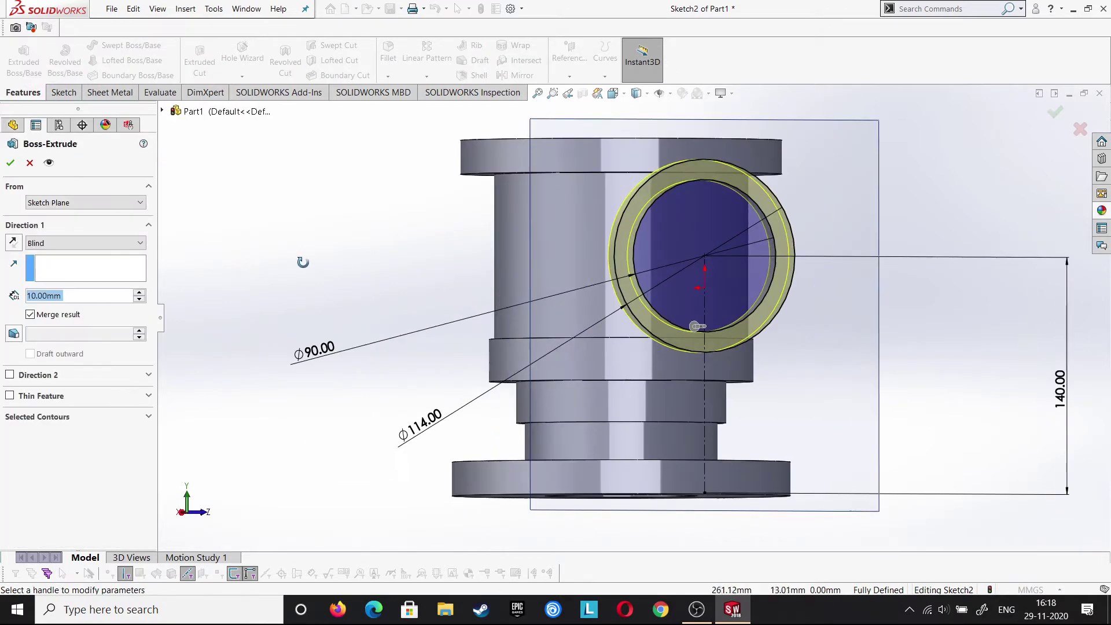
{"action": "left_click", "coordinate": [109, 203]}
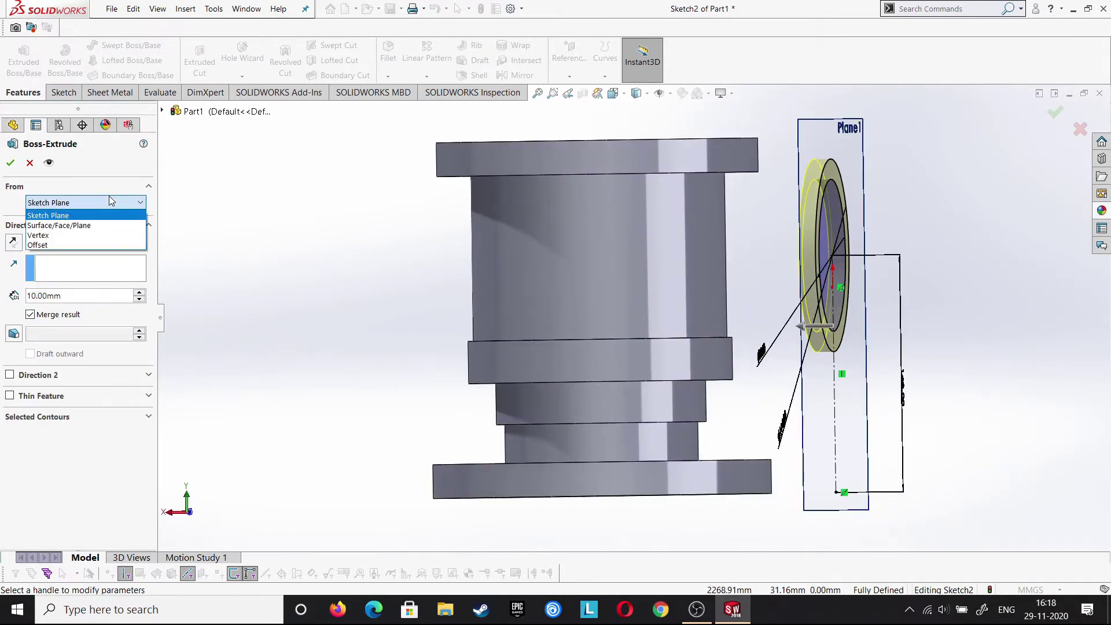
{"action": "left_click", "coordinate": [90, 246]}
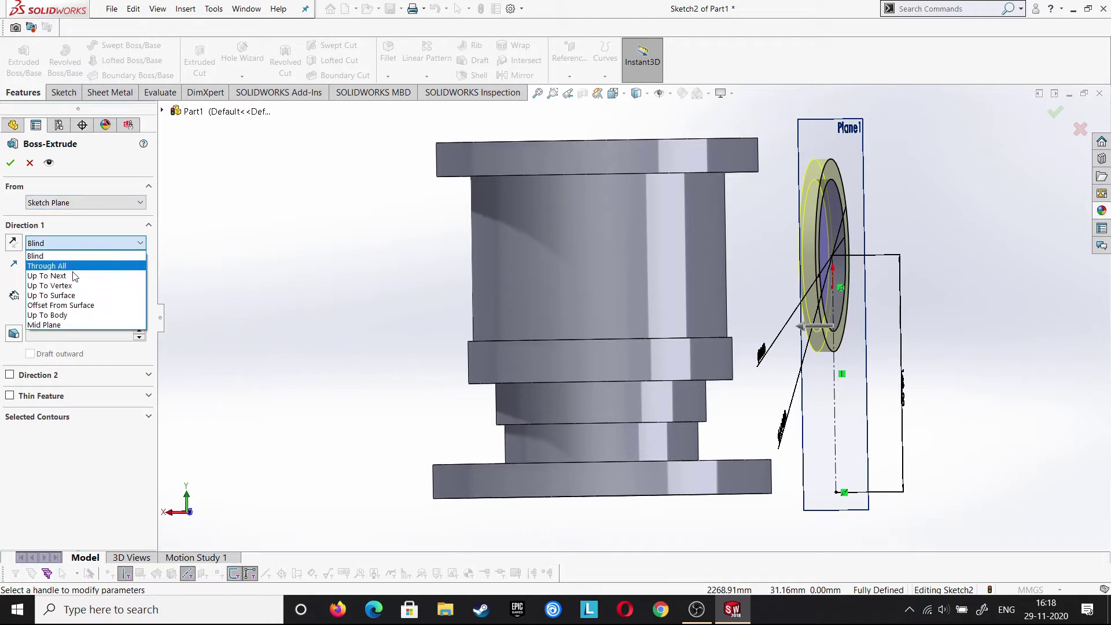
{"action": "left_click", "coordinate": [72, 275]}
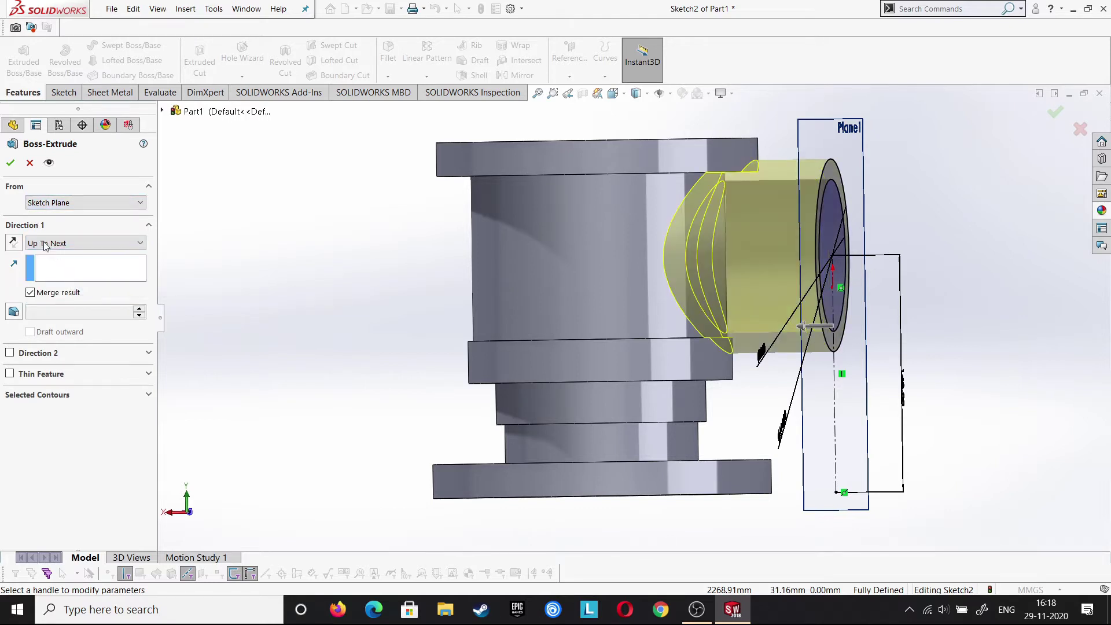
{"action": "left_click", "coordinate": [10, 164]}
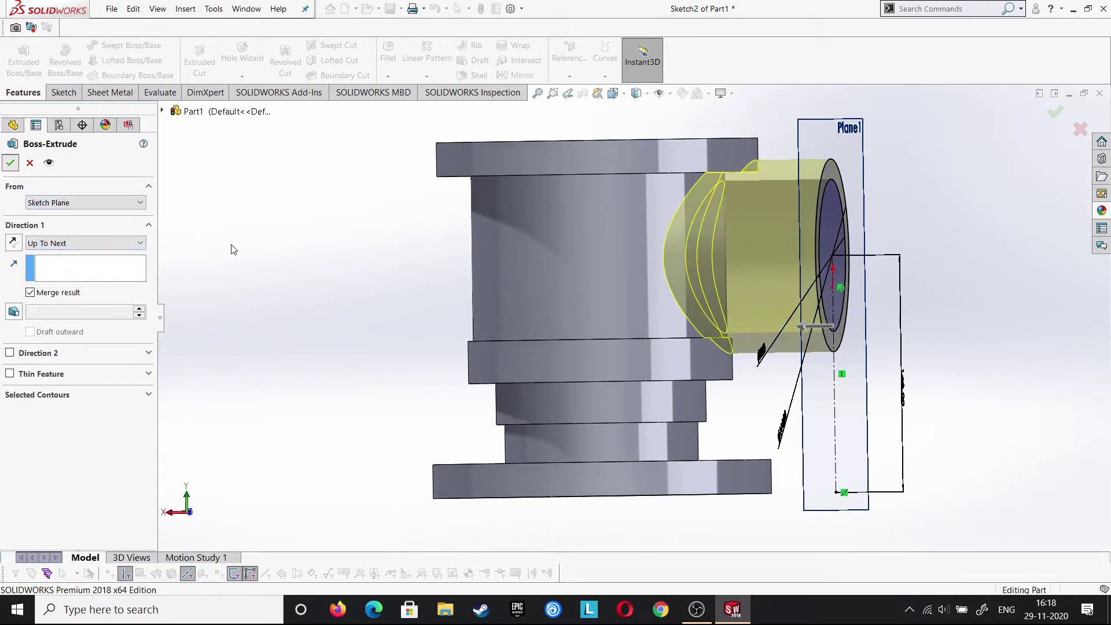
{"action": "mouse_move", "coordinate": [253, 254]}
{"action": "middle_mouse_down"}
{"action": "mouse_move", "coordinate": [283, 260]}
{"action": "mouse_move", "coordinate": [264, 254]}
{"action": "middle_mouse_up"}
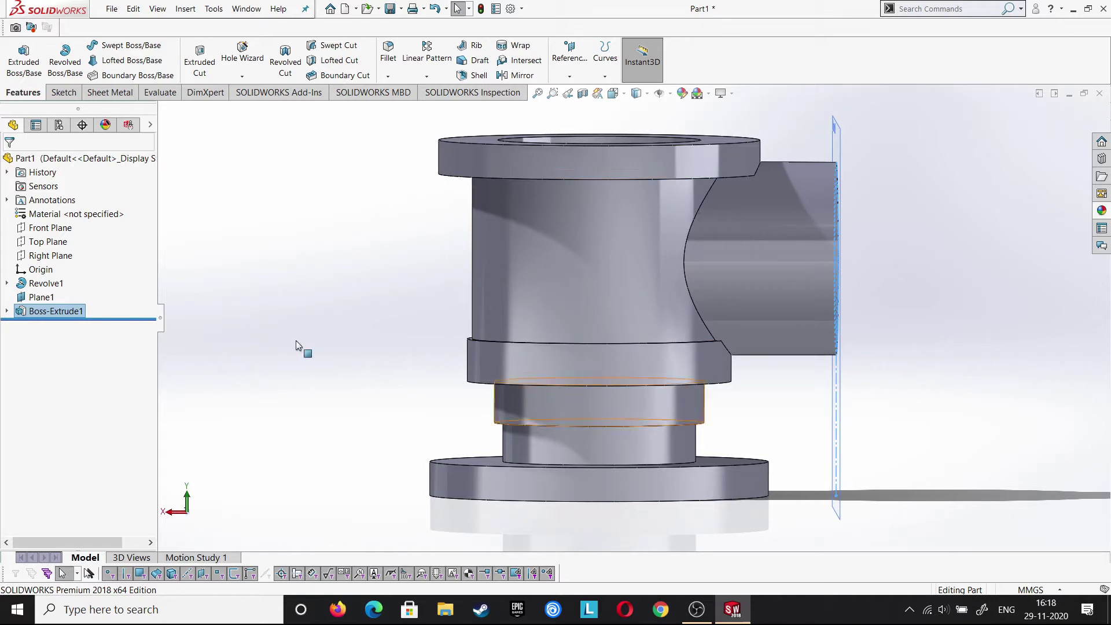
Start a new sketch on Plane1 and view it normal from the branch side
{"action": "left_click", "coordinate": [40, 297]}
{"action": "right_click", "coordinate": [40, 297]}
{"action": "key", "text": "Escape"}
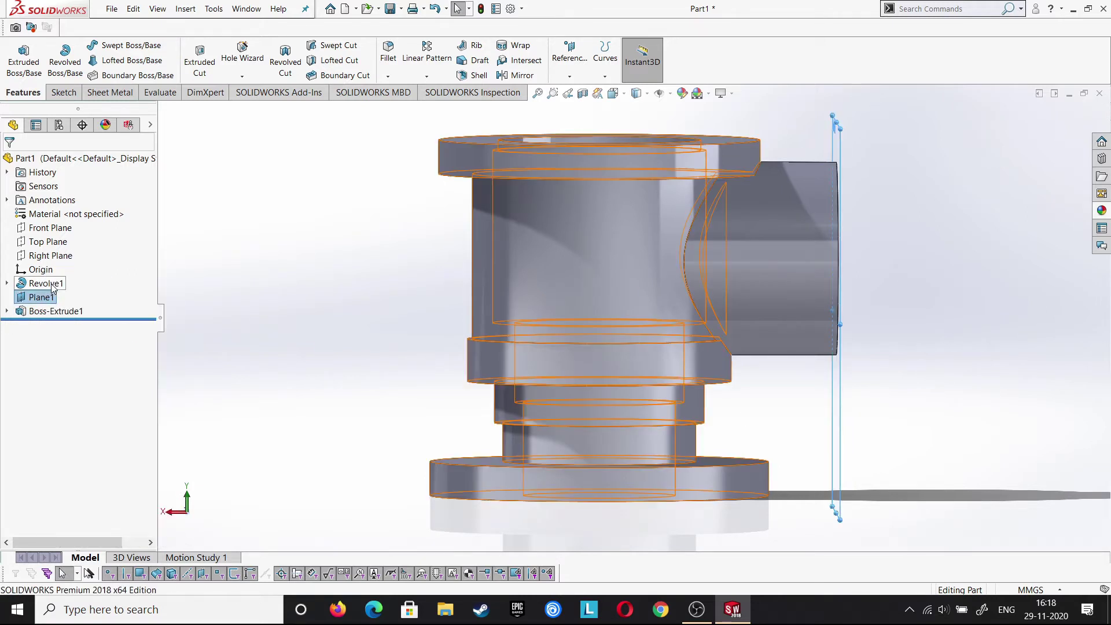
{"action": "right_click", "coordinate": [42, 296]}
{"action": "left_click", "coordinate": [66, 283]}
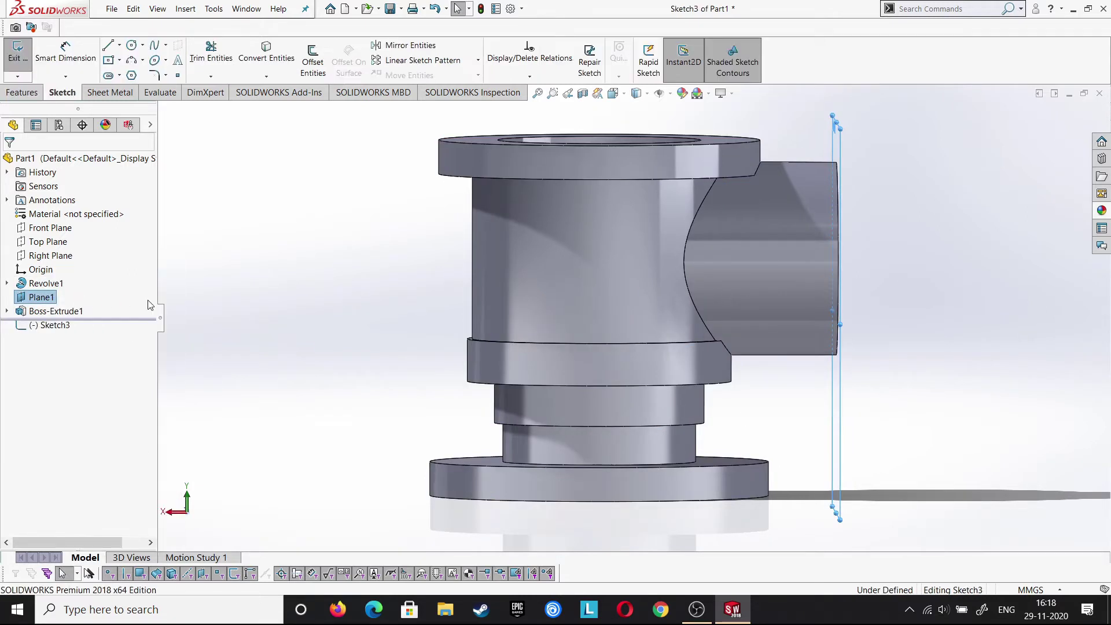
{"action": "key", "text": "ctrl+8"}
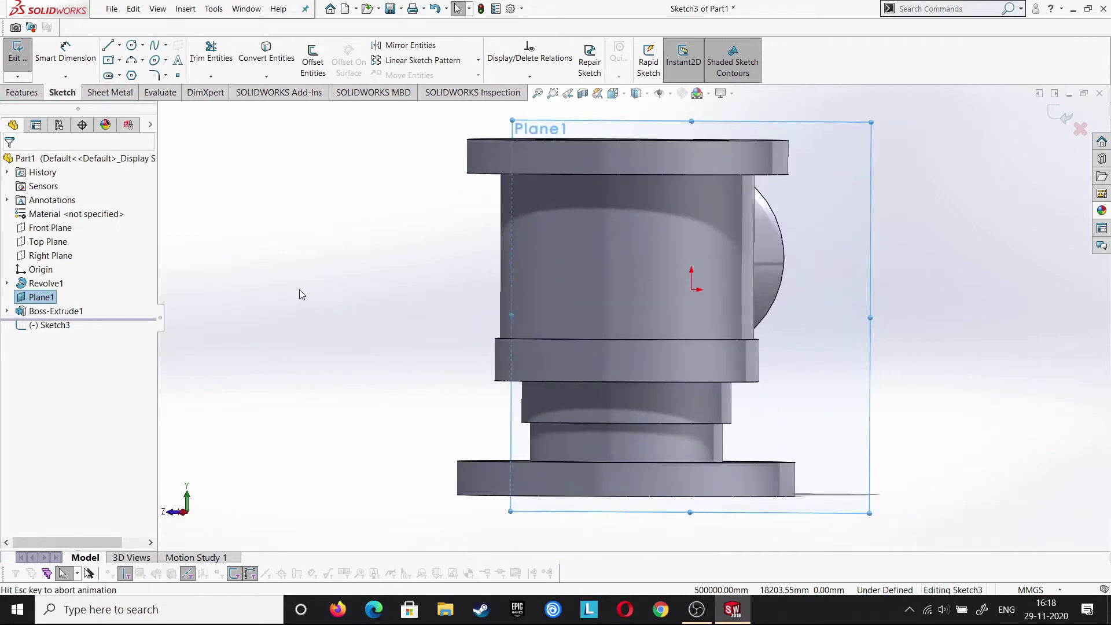
{"action": "key", "text": "ctrl+8"}
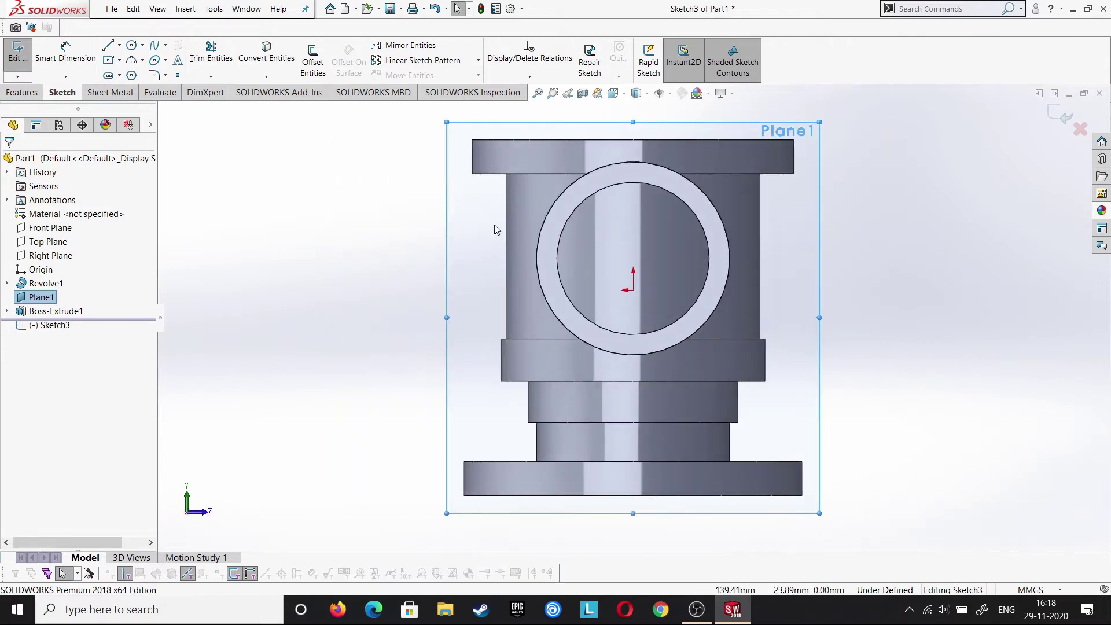
{"action": "left_click", "coordinate": [993, 295]}
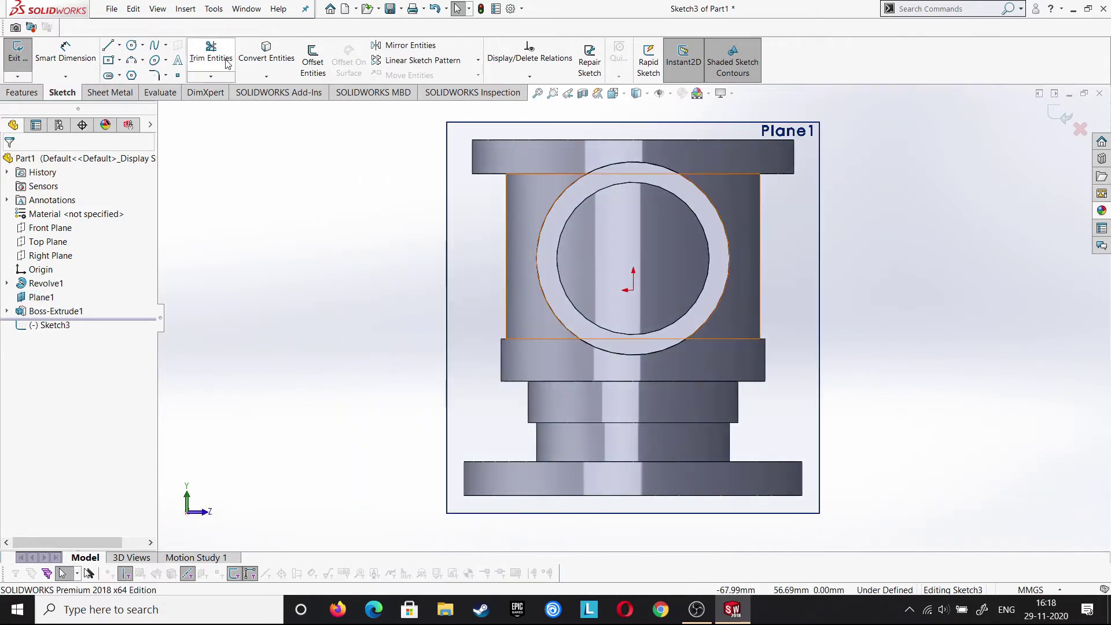
Draw two concentric circles at the origin, the inner one snapped to the branch edge
{"action": "left_click", "coordinate": [132, 46]}
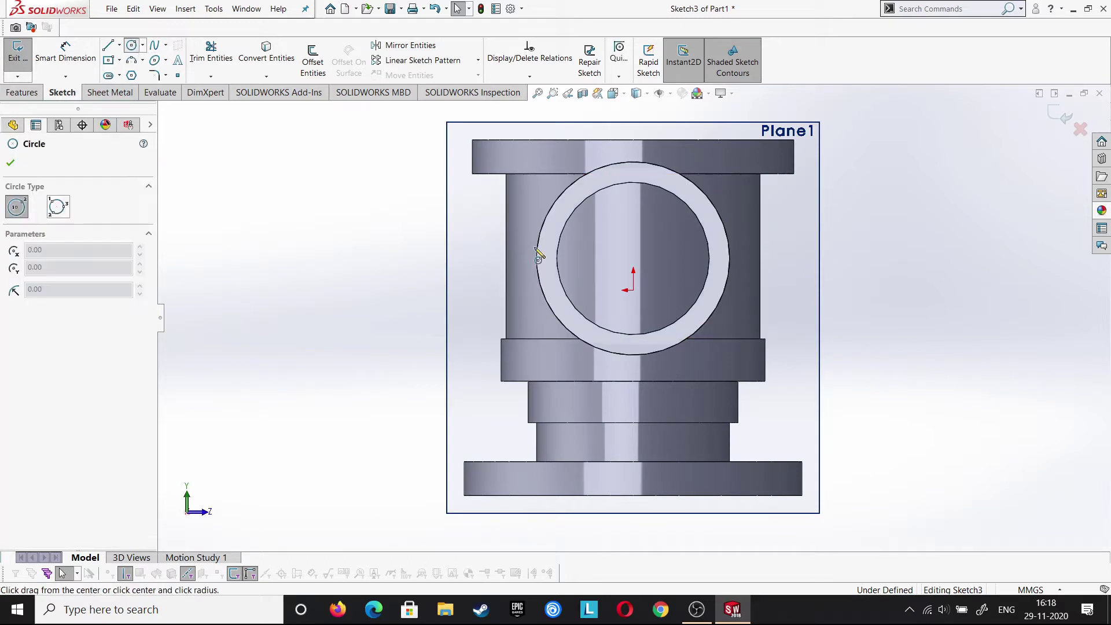
{"action": "left_click", "coordinate": [633, 258]}
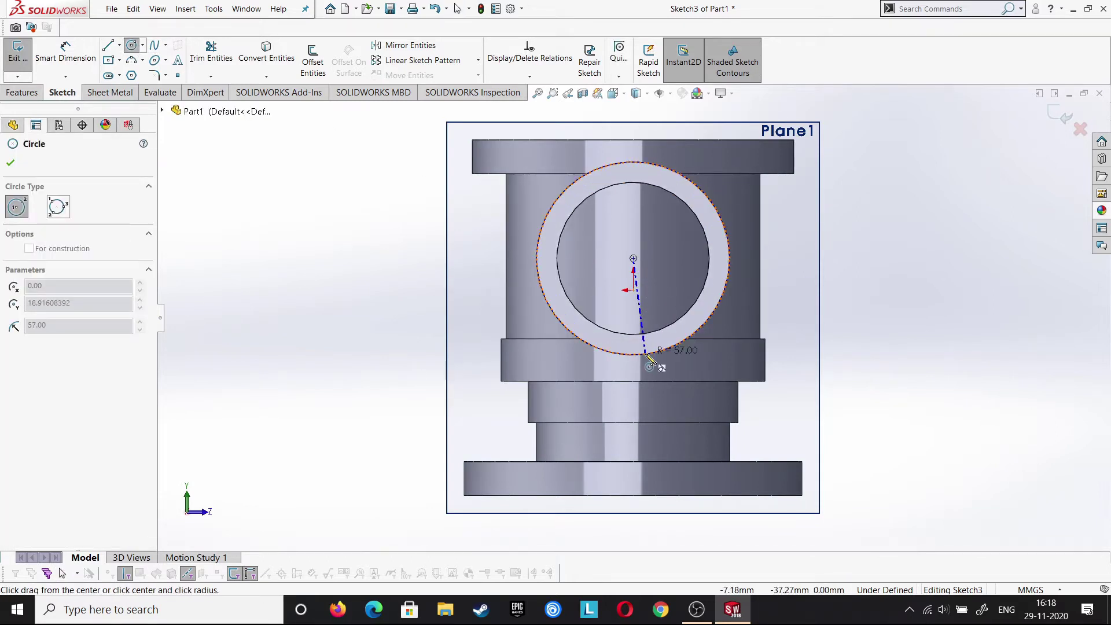
{"action": "left_click", "coordinate": [657, 353]}
{"action": "left_click", "coordinate": [633, 258]}
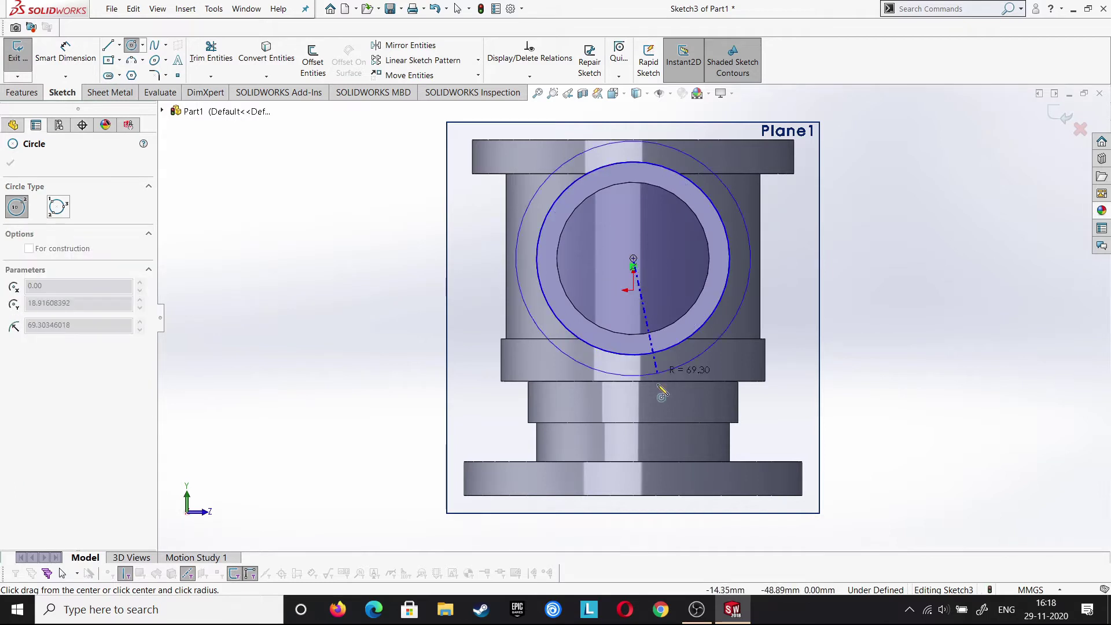
{"action": "left_click", "coordinate": [667, 455]}
{"action": "key", "text": "Escape"}
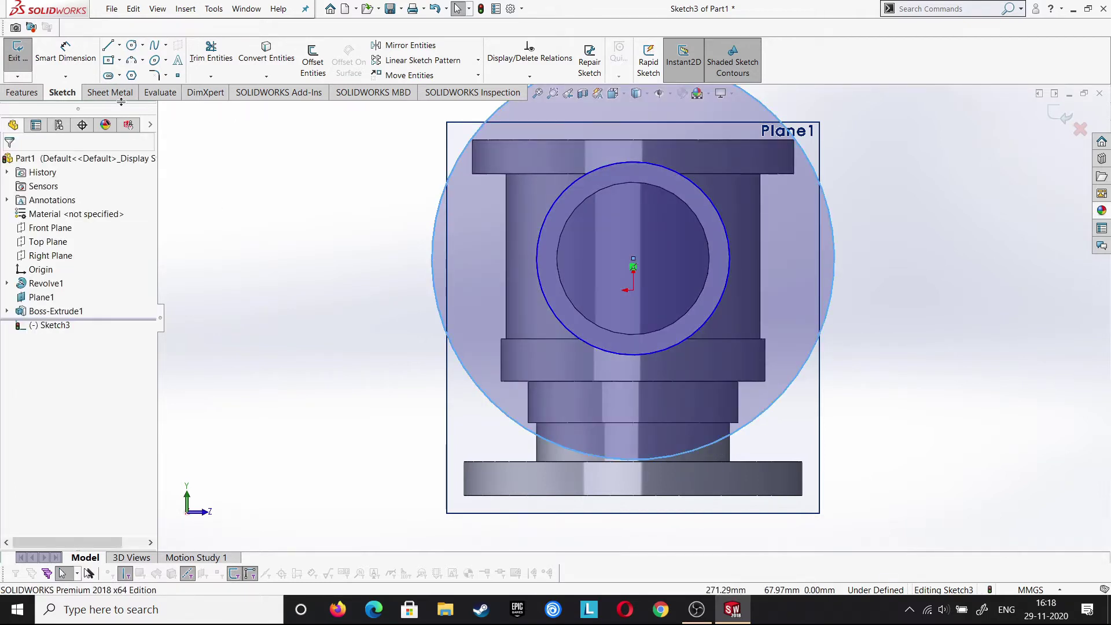
Dimension the circles to Ø114 inner and Ø200 outer
{"action": "left_click", "coordinate": [84, 50]}
{"action": "left_click", "coordinate": [721, 309]}
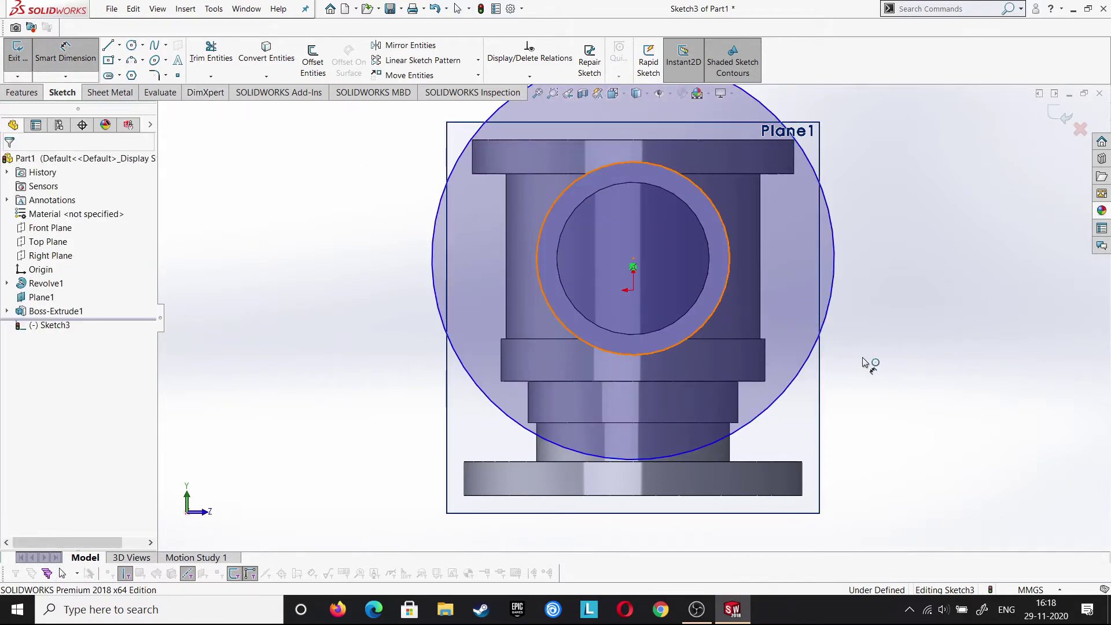
{"action": "left_click", "coordinate": [920, 395]}
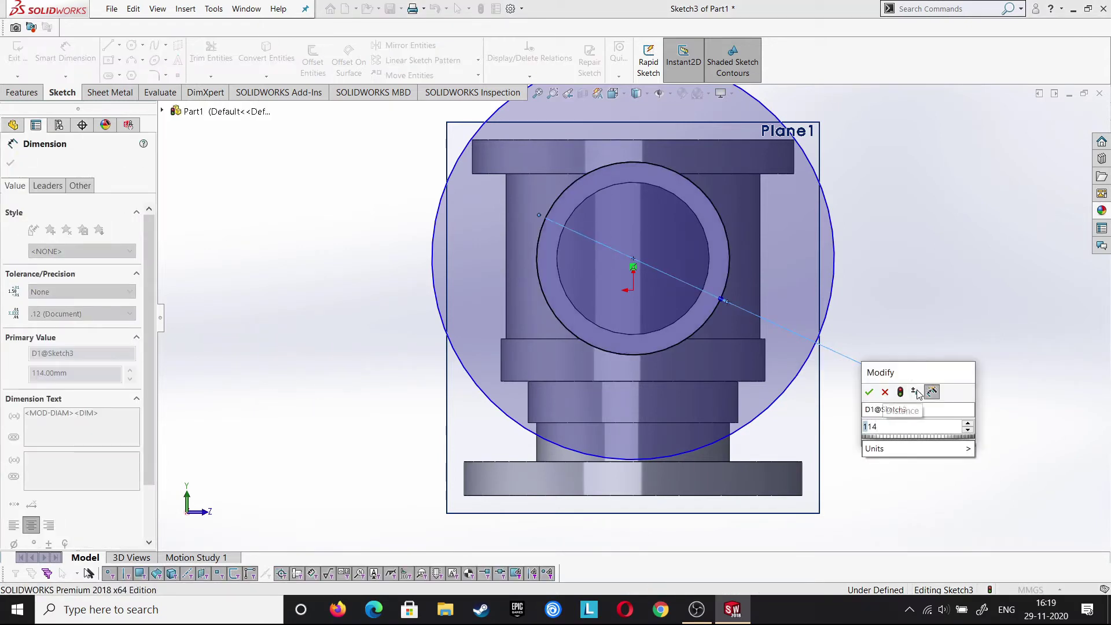
{"action": "key", "text": "Return"}
{"action": "left_click", "coordinate": [833, 273]}
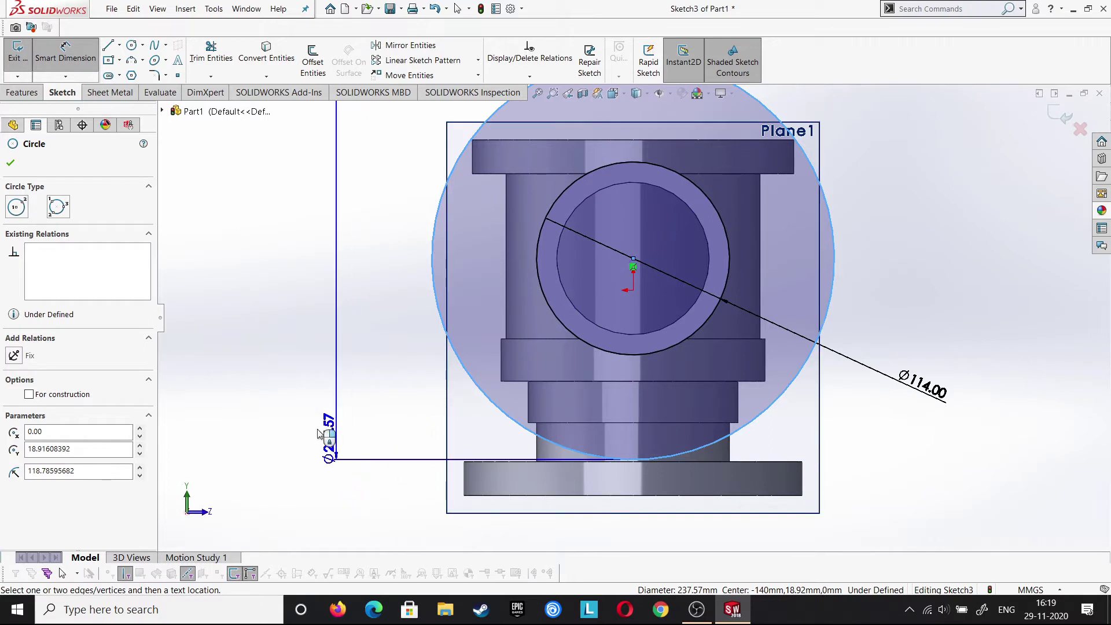
{"action": "left_click", "coordinate": [292, 484]}
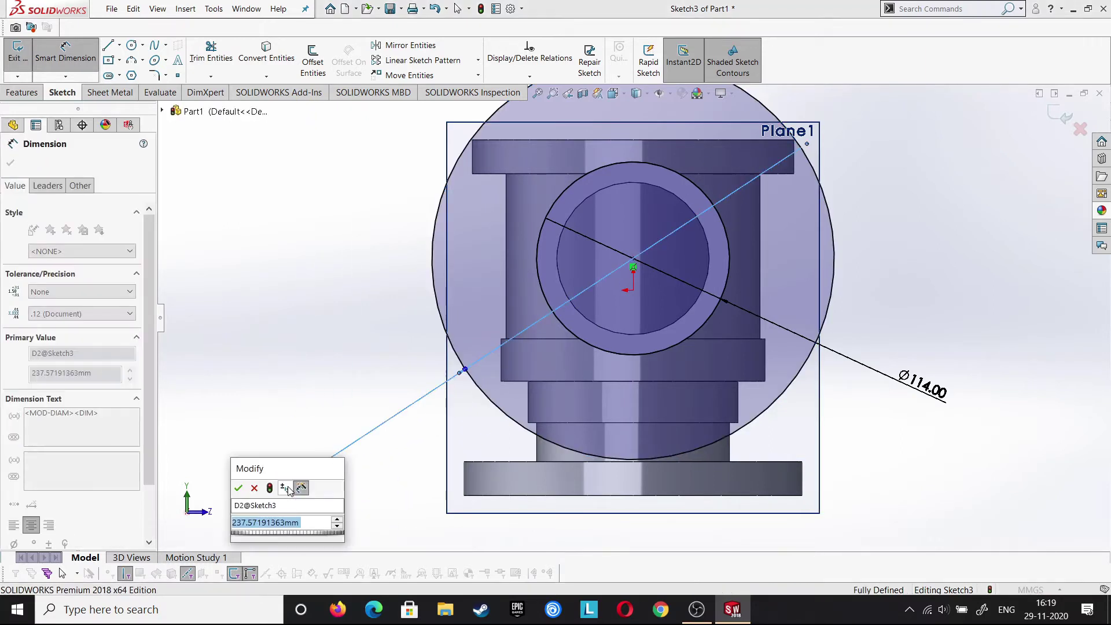
{"action": "type", "text": "200"}
{"action": "key", "text": "Return"}
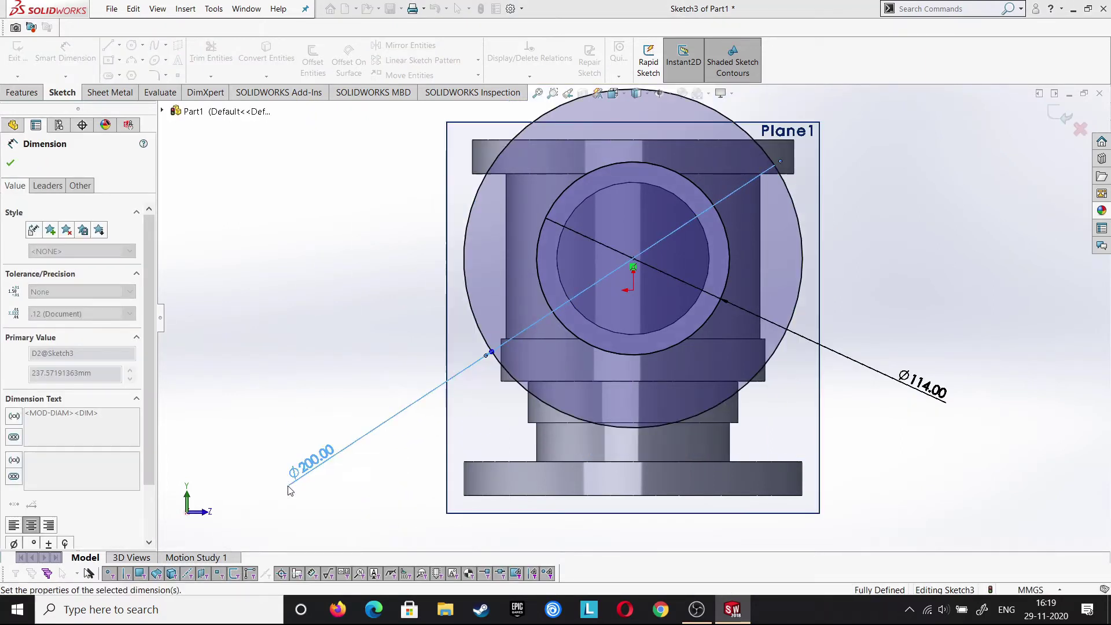
{"action": "key", "text": "Escape"}
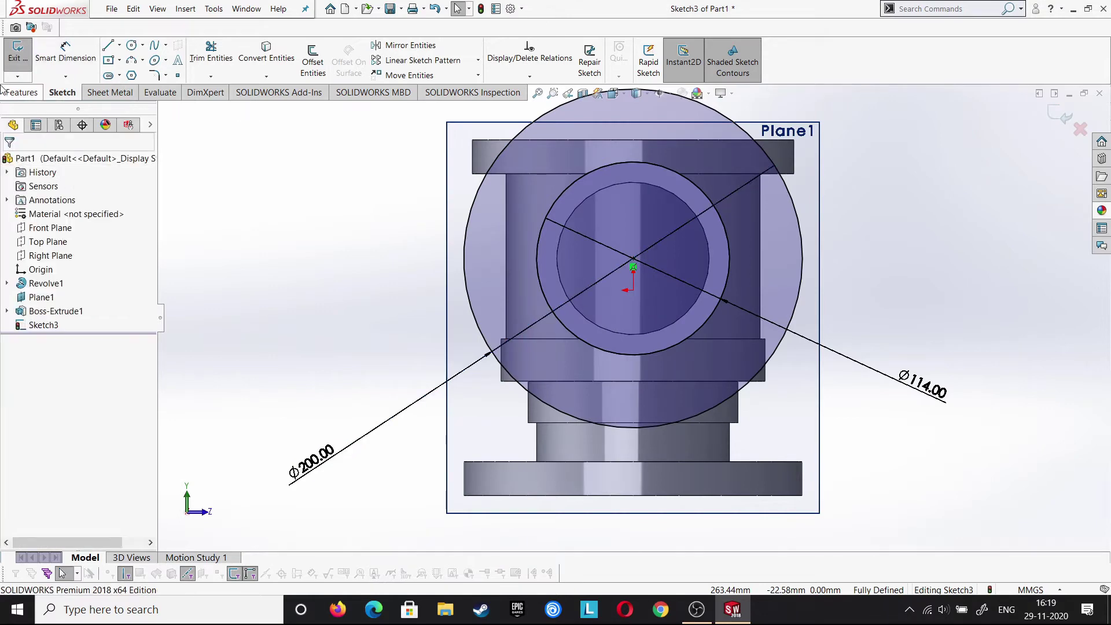
Extrude the ring 20 mm to form the branch flange
{"action": "left_click", "coordinate": [17, 92]}
{"action": "left_click", "coordinate": [23, 57]}
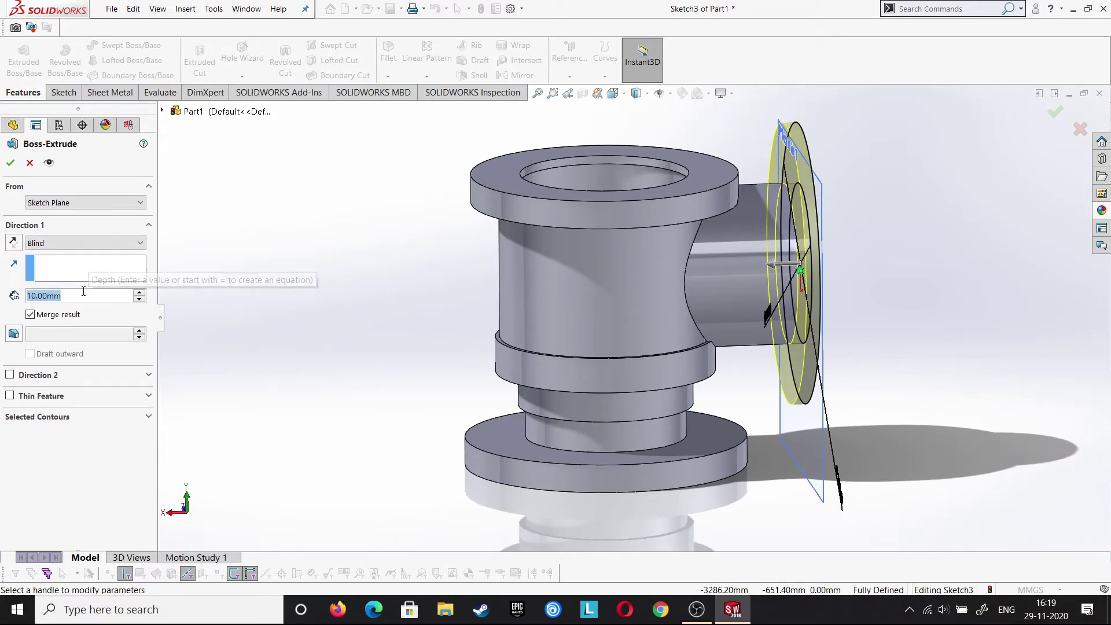
{"action": "type", "text": "20"}
{"action": "key", "text": "Return"}
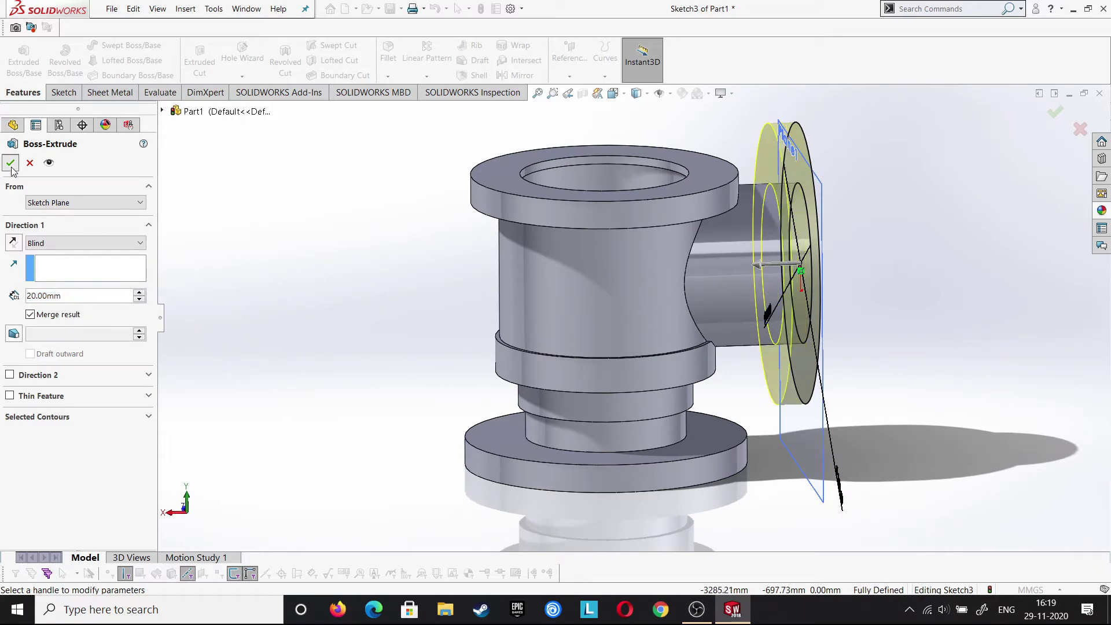
{"action": "left_click", "coordinate": [11, 163]}
{"action": "middle_click_drag", "start_coordinate": [868, 305], "coordinate": [777, 299]}
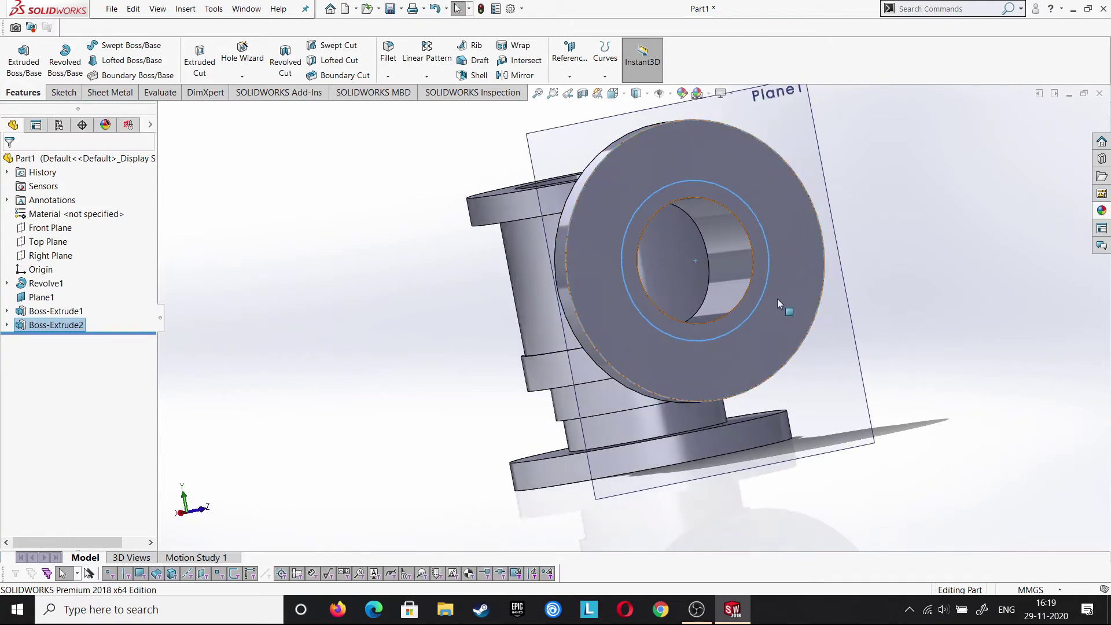
Sketch a small circle centred on the origin on the side flange face
{"action": "right_click", "coordinate": [776, 299]}
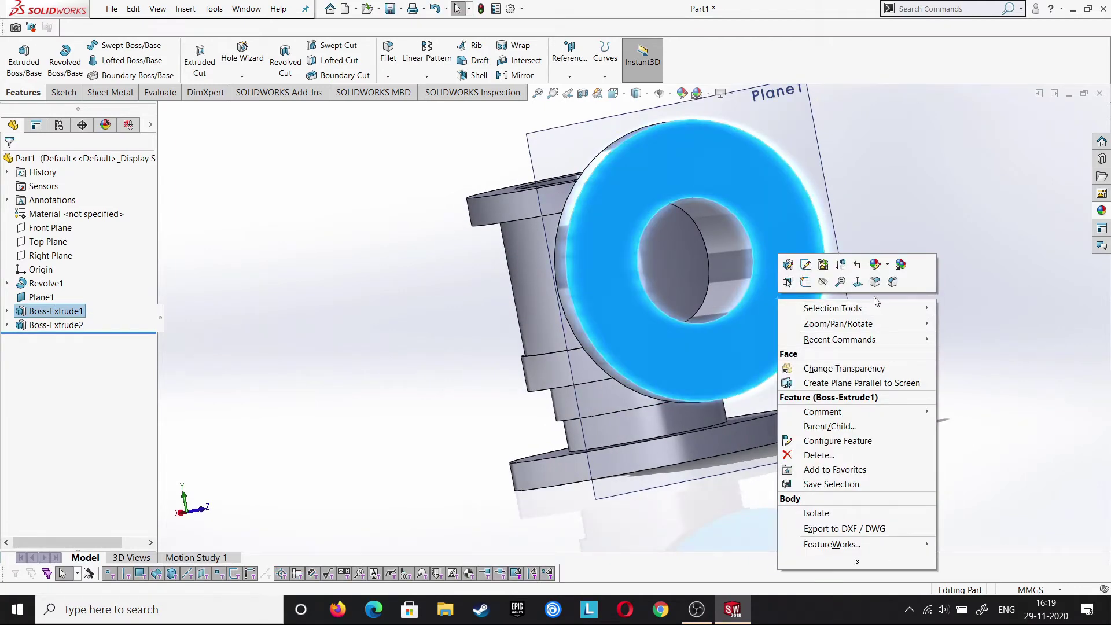
{"action": "left_click", "coordinate": [805, 283]}
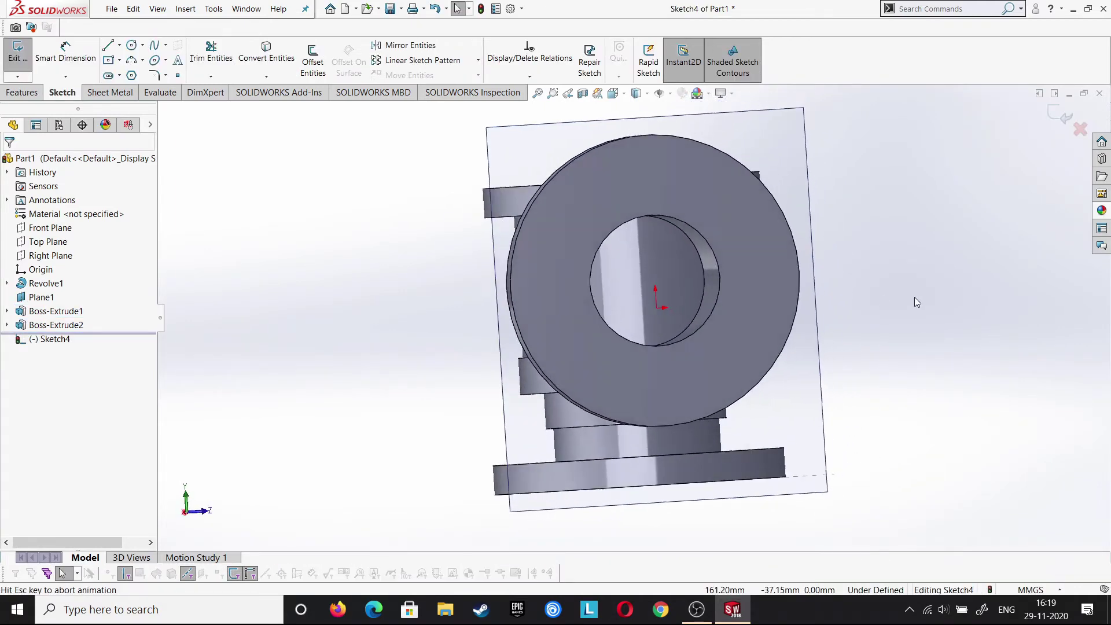
{"action": "left_click", "coordinate": [133, 46]}
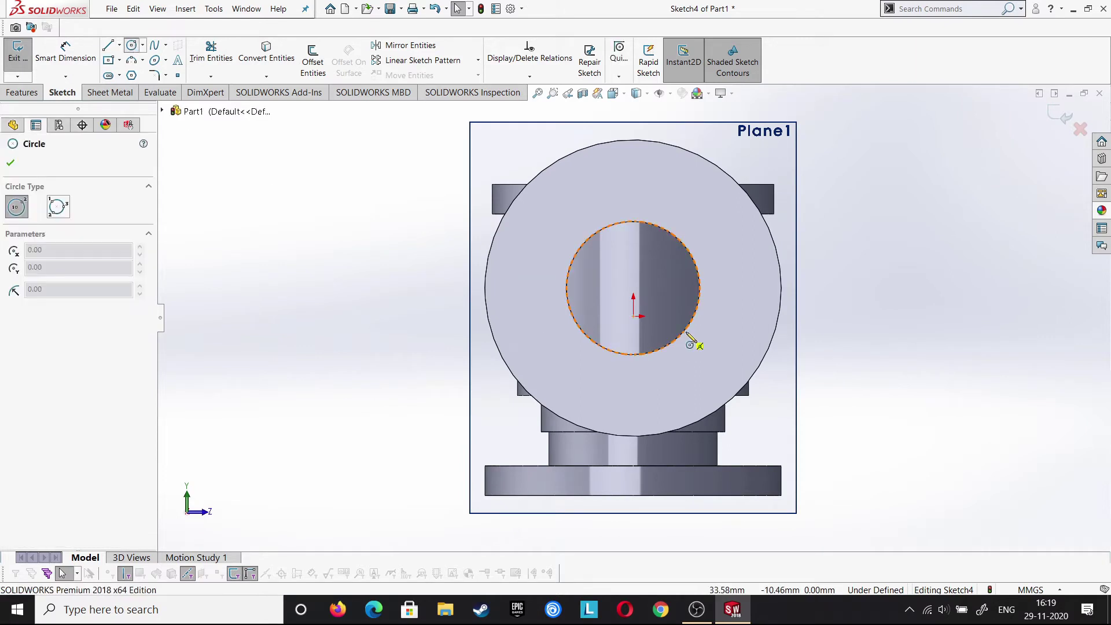
{"action": "left_click", "coordinate": [633, 287]}
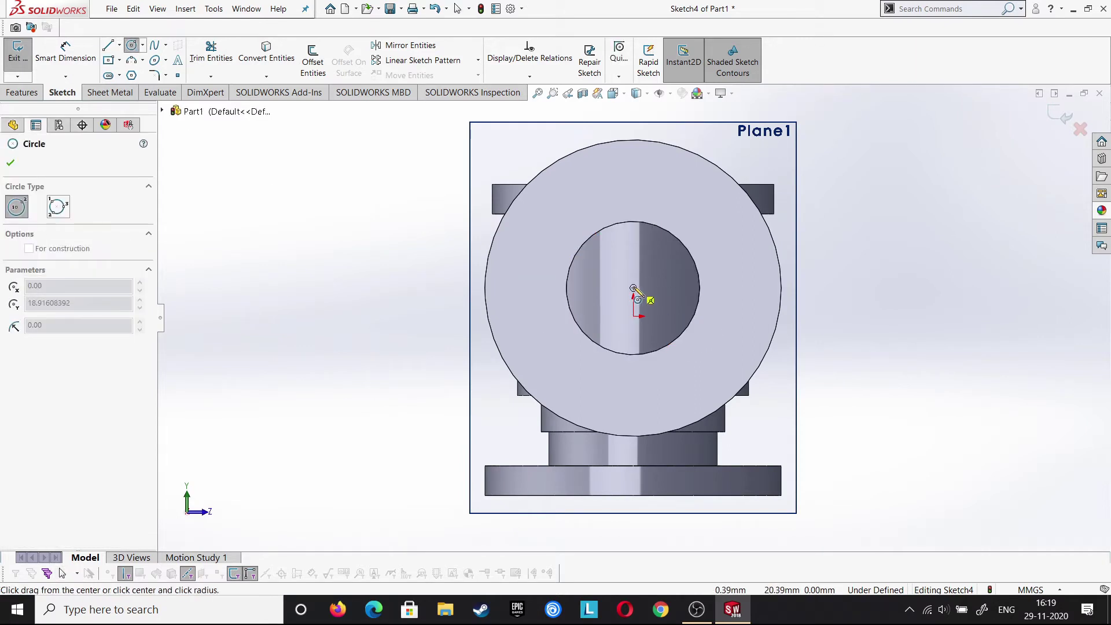
{"action": "left_click", "coordinate": [640, 354]}
{"action": "right_click", "coordinate": [643, 354]}
{"action": "left_click", "coordinate": [682, 357]}
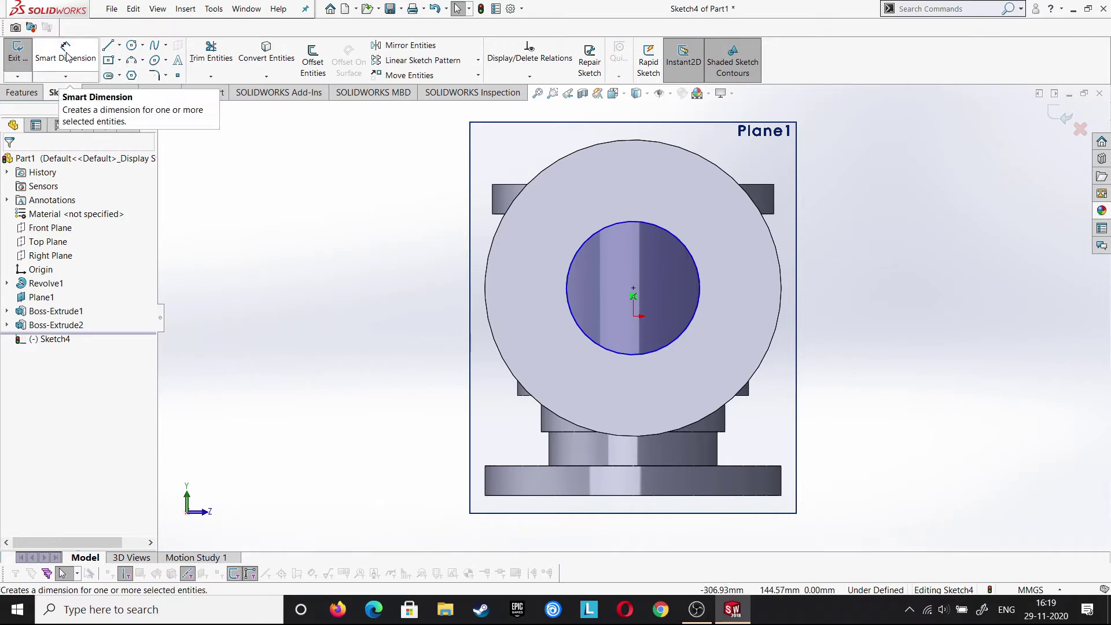
Extrude-cut the circle up to the main bore face, then orbit to a side view
{"action": "left_click", "coordinate": [23, 92]}
{"action": "left_click", "coordinate": [212, 52]}
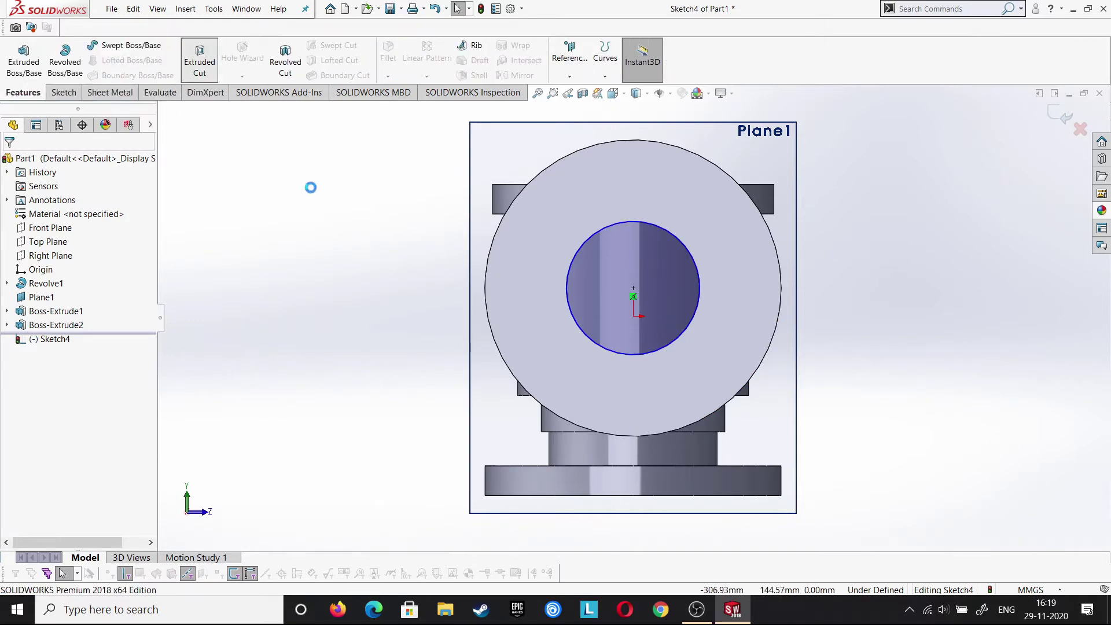
{"action": "middle_click_drag", "start_coordinate": [369, 250], "coordinate": [633, 338]}
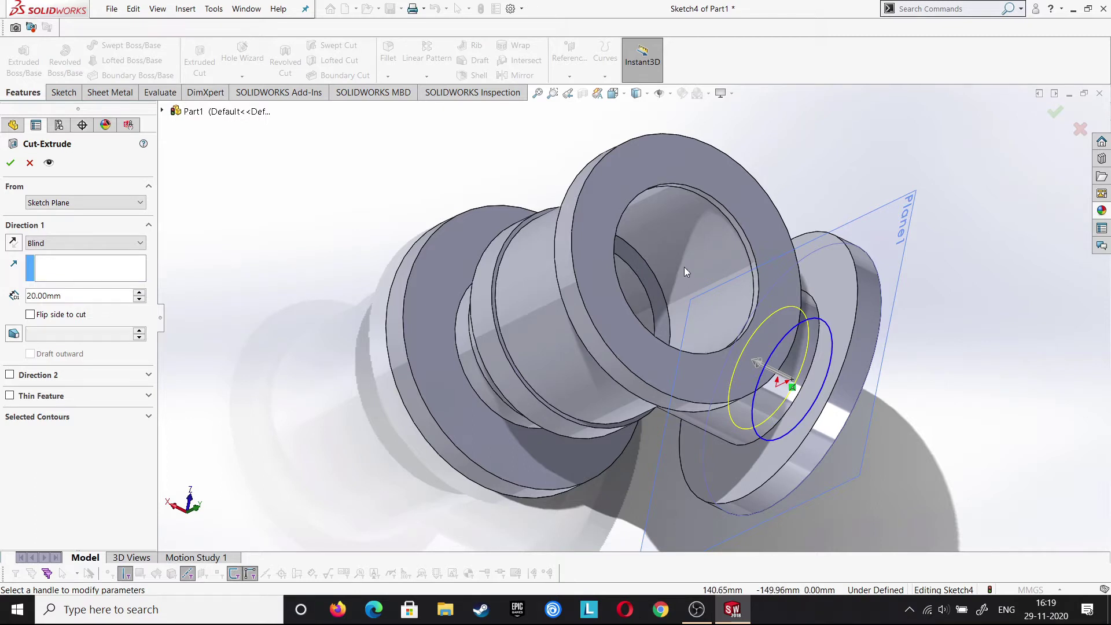
{"action": "middle_click_drag", "start_coordinate": [307, 251], "coordinate": [290, 254]}
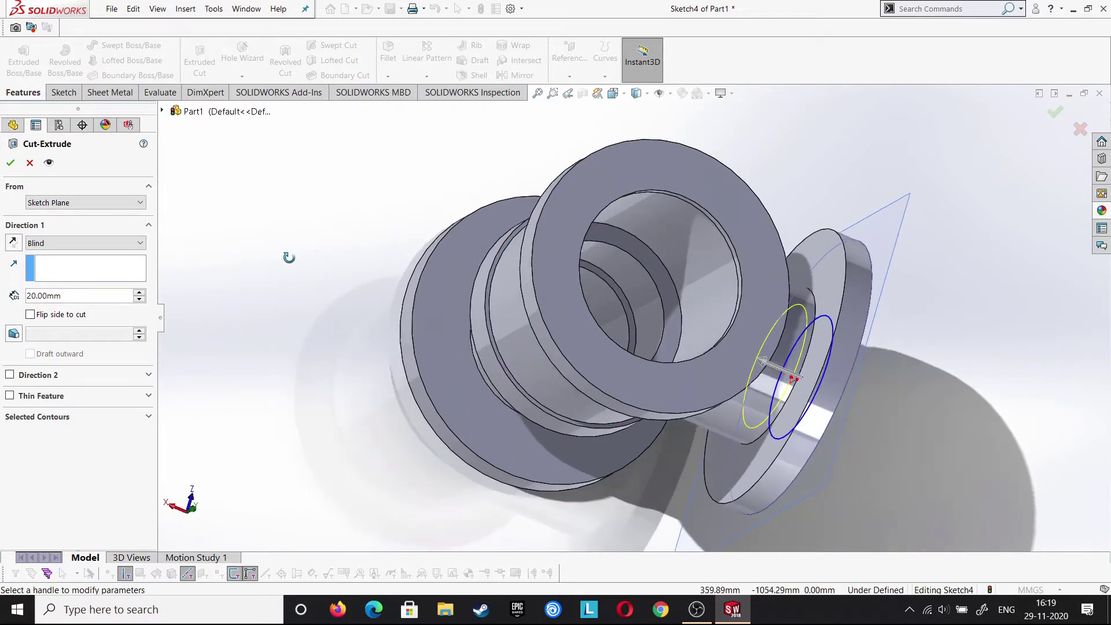
{"action": "left_click", "coordinate": [139, 247]}
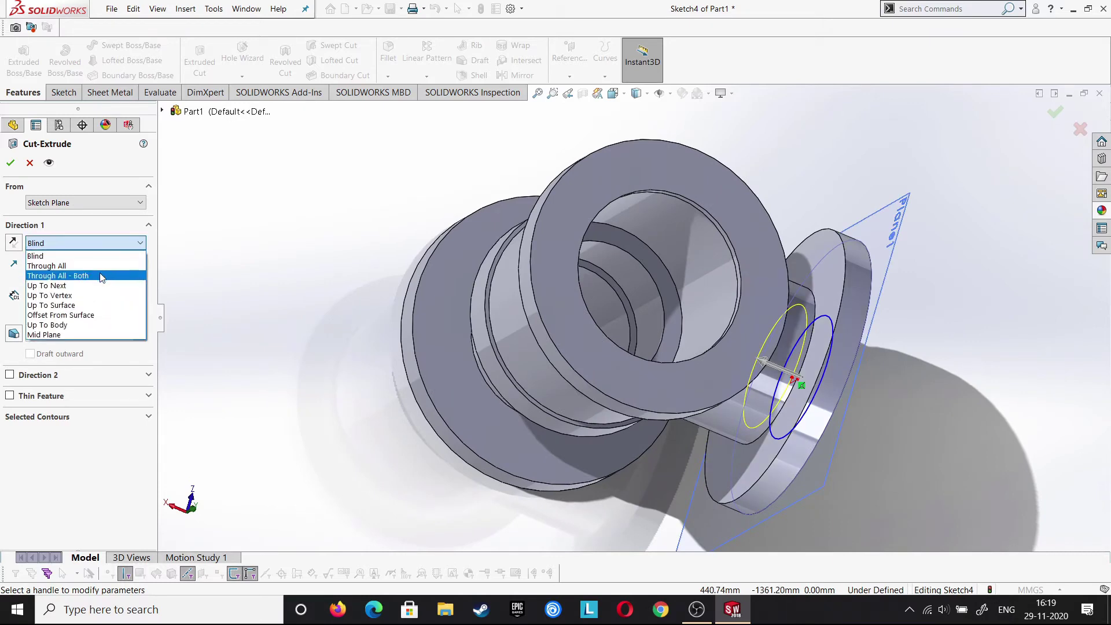
{"action": "left_click", "coordinate": [87, 302]}
{"action": "left_click", "coordinate": [699, 275]}
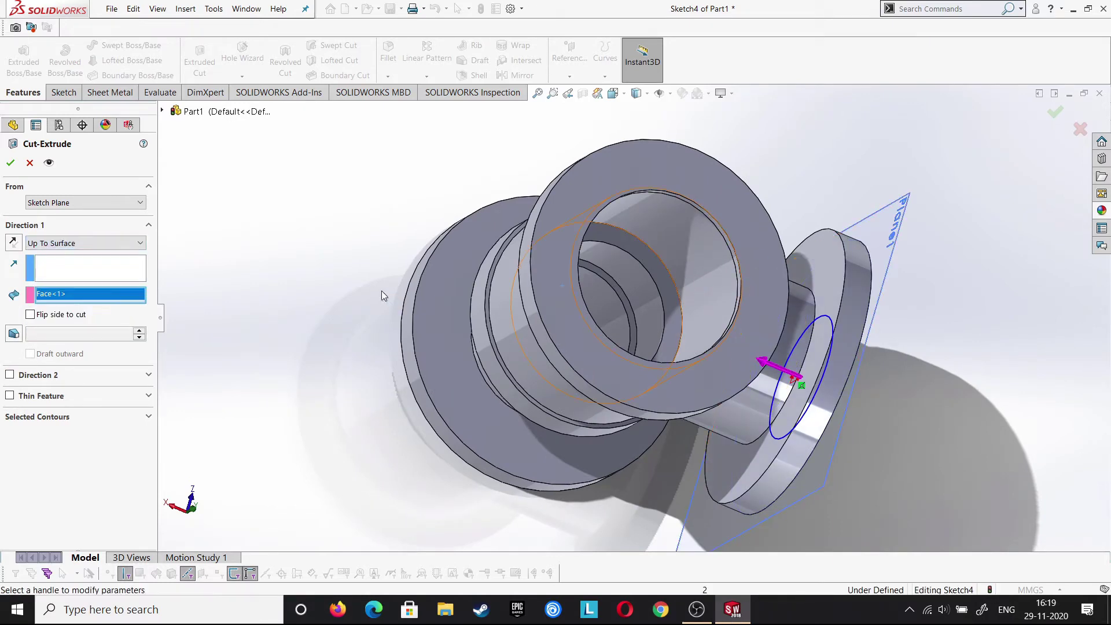
{"action": "middle_click_drag", "start_coordinate": [279, 262], "coordinate": [280, 290]}
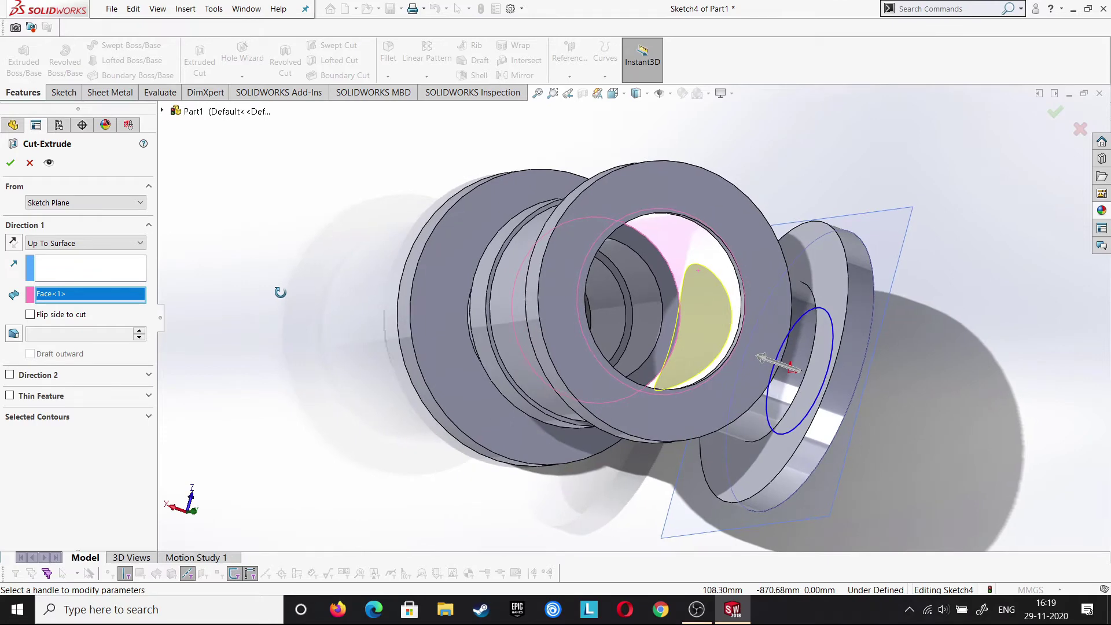
{"action": "key", "text": "Return"}
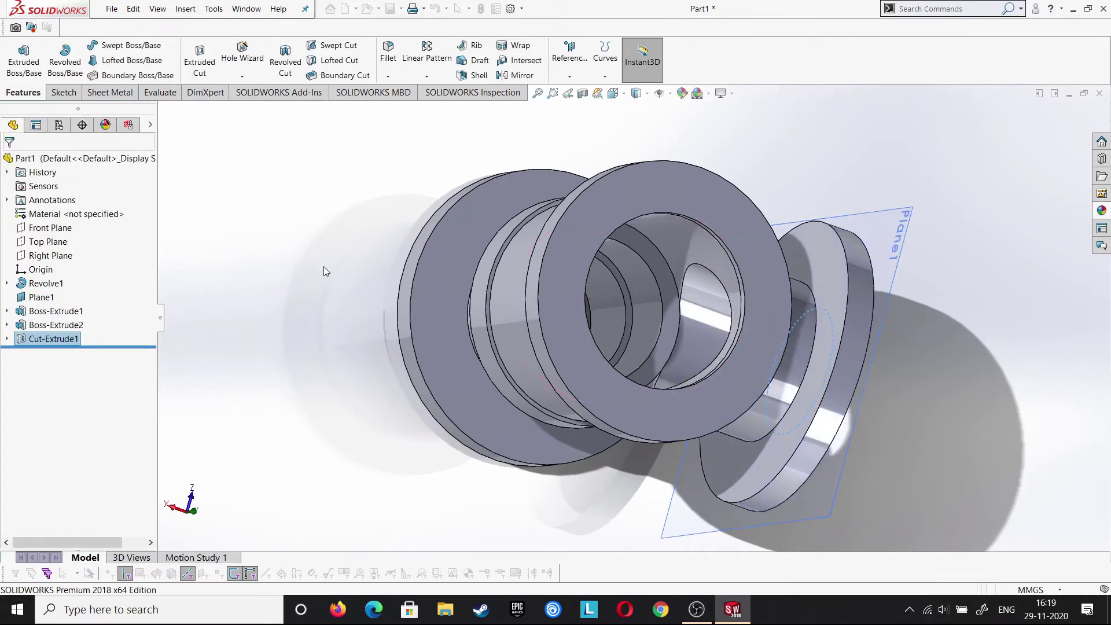
{"action": "mouse_move", "coordinate": [324, 266]}
{"action": "middle_mouse_down"}
{"action": "mouse_move", "coordinate": [318, 223]}
{"action": "mouse_move", "coordinate": [303, 240]}
{"action": "mouse_move", "coordinate": [303, 199]}
{"action": "mouse_move", "coordinate": [325, 174]}
{"action": "mouse_move", "coordinate": [286, 157]}
{"action": "middle_mouse_up"}
{"action": "left_click", "coordinate": [283, 156]}
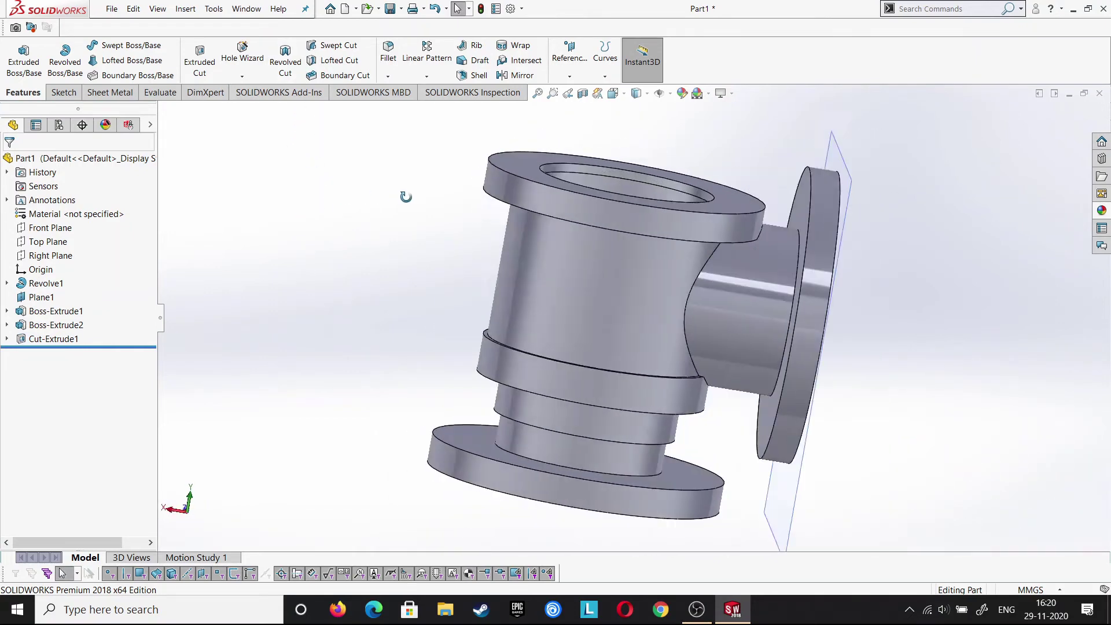
{"action": "mouse_move", "coordinate": [328, 203]}
{"action": "middle_mouse_down"}
{"action": "mouse_move", "coordinate": [424, 196]}
{"action": "mouse_move", "coordinate": [376, 166]}
{"action": "middle_mouse_up"}
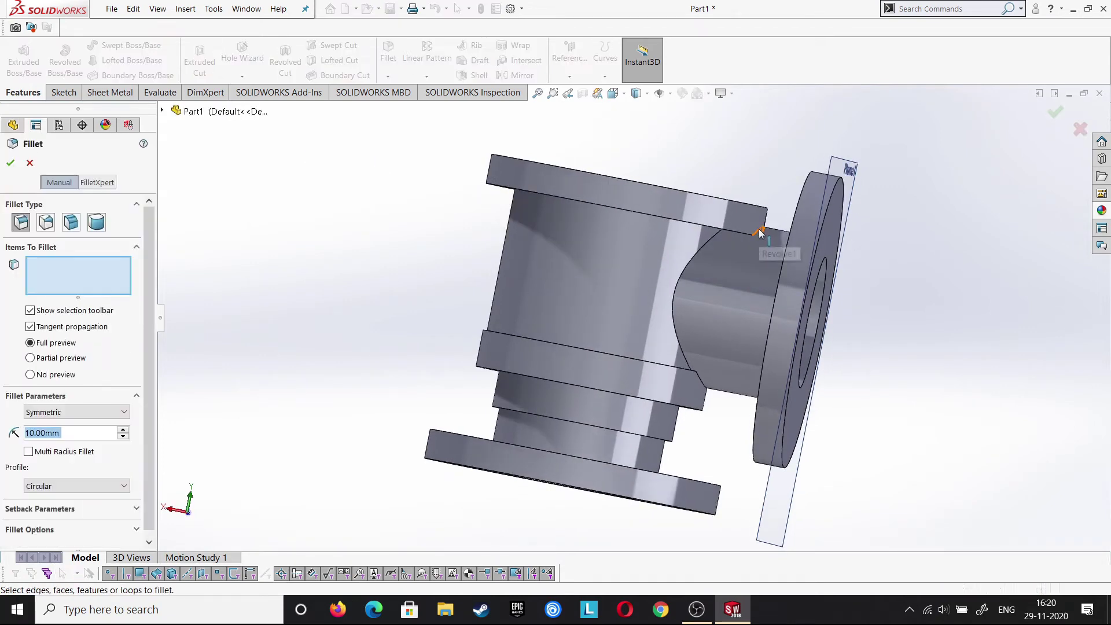
Fillet the two branch junction edges and the upper and lower flange ring edges at 10 mm
{"action": "left_click", "coordinate": [679, 293]}
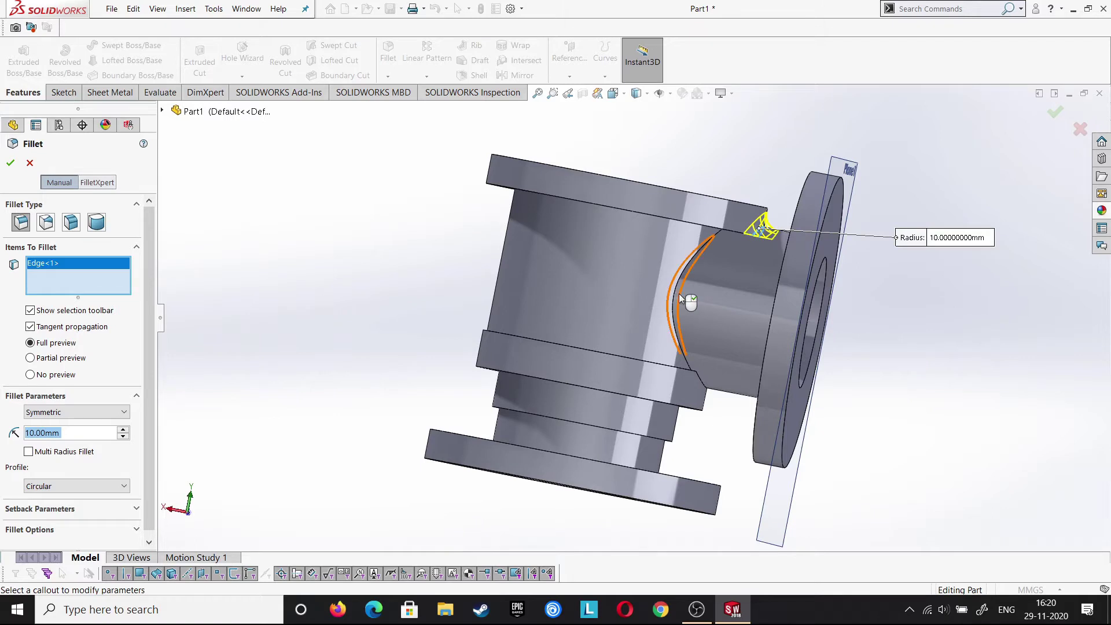
{"action": "left_click", "coordinate": [704, 387]}
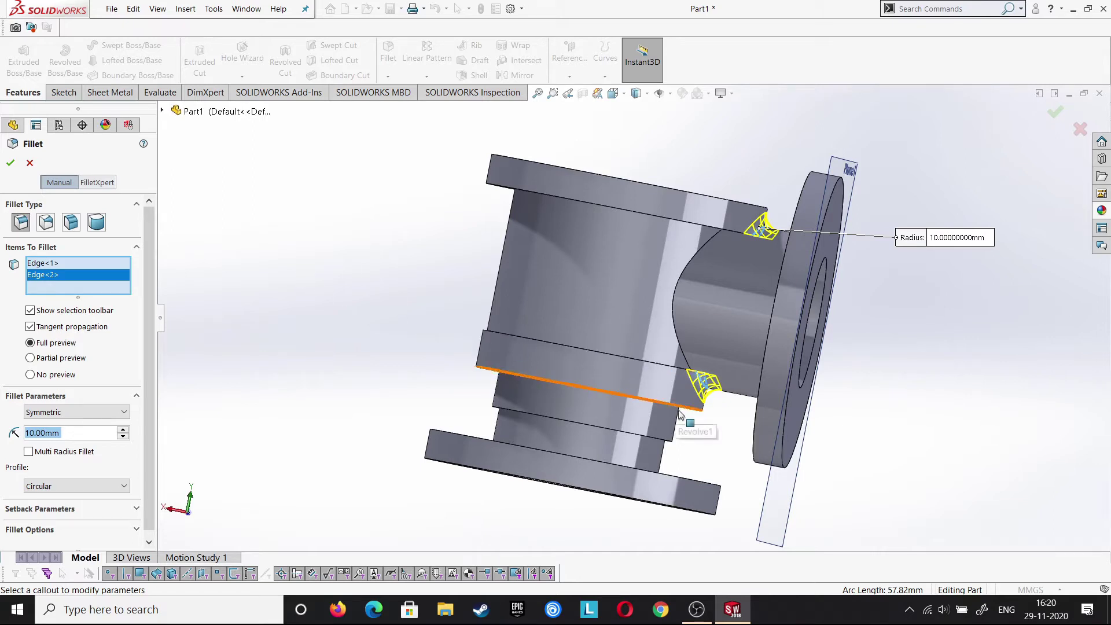
{"action": "middle_click_drag", "start_coordinate": [692, 425], "coordinate": [675, 408]}
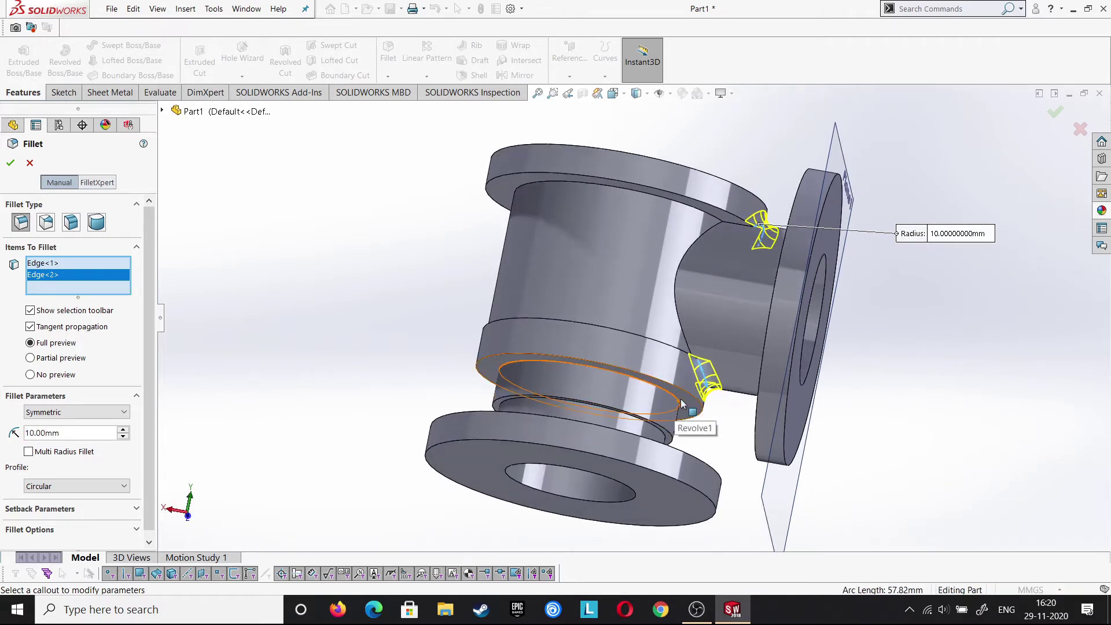
{"action": "left_click", "coordinate": [681, 404]}
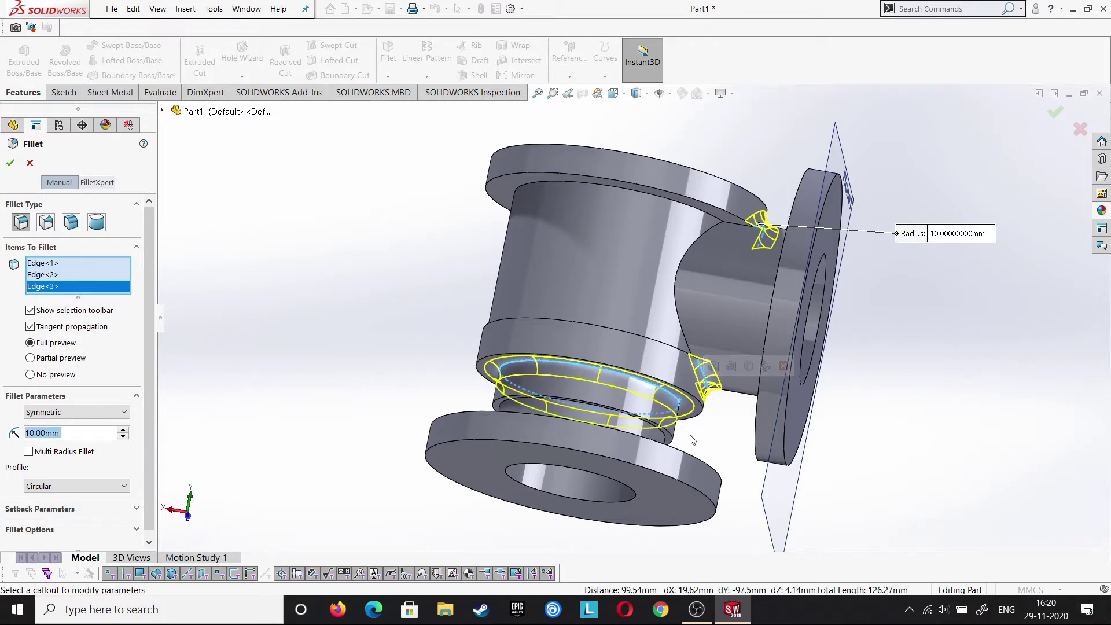
{"action": "left_click", "coordinate": [513, 190]}
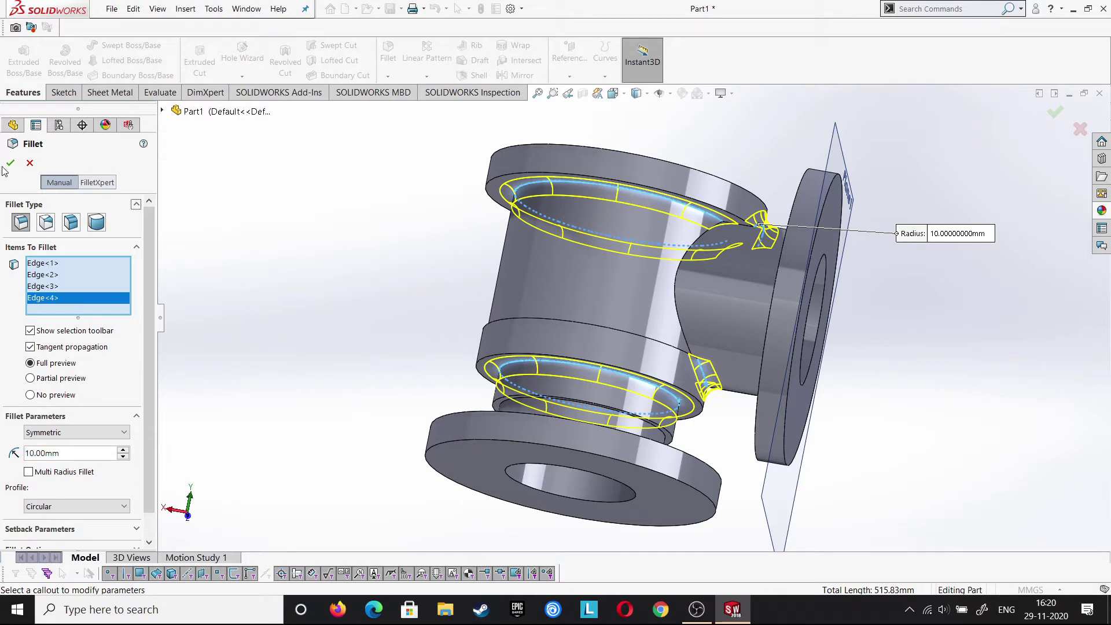
{"action": "key", "text": "Return"}
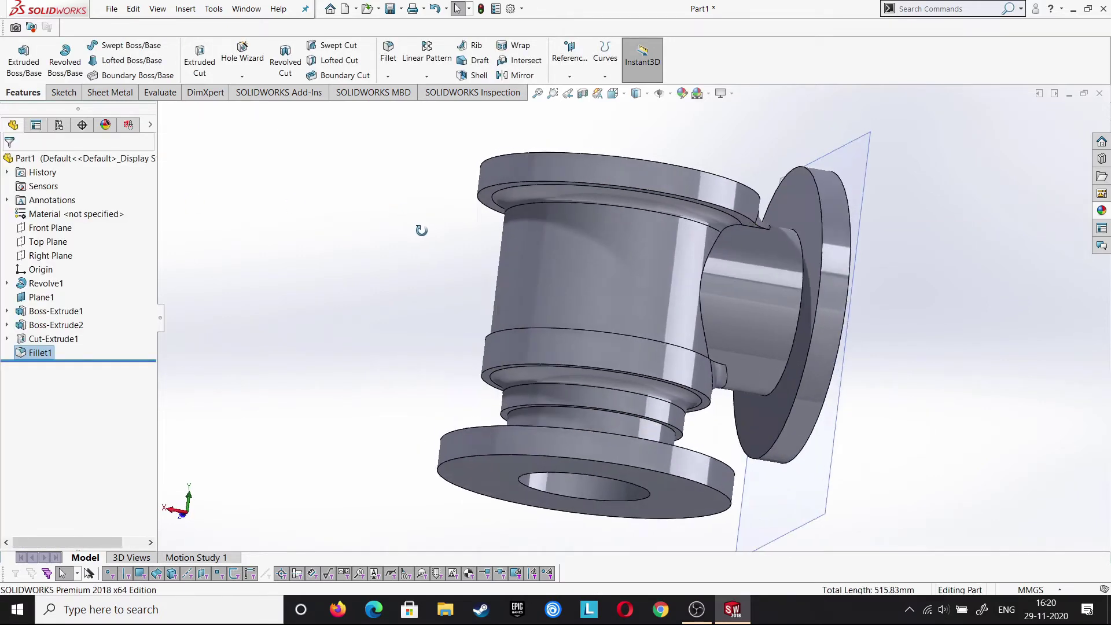
Fillet the edge where the body meets the bottom flange at 10 mm
{"action": "middle_click_drag", "start_coordinate": [394, 218], "coordinate": [502, 301]}
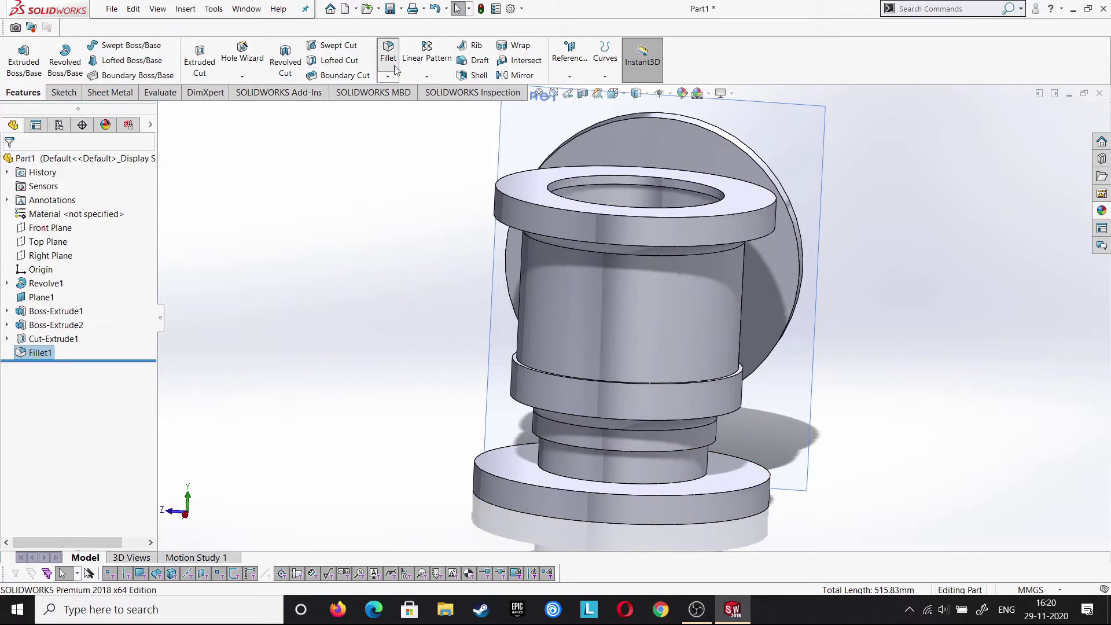
{"action": "left_click", "coordinate": [592, 485]}
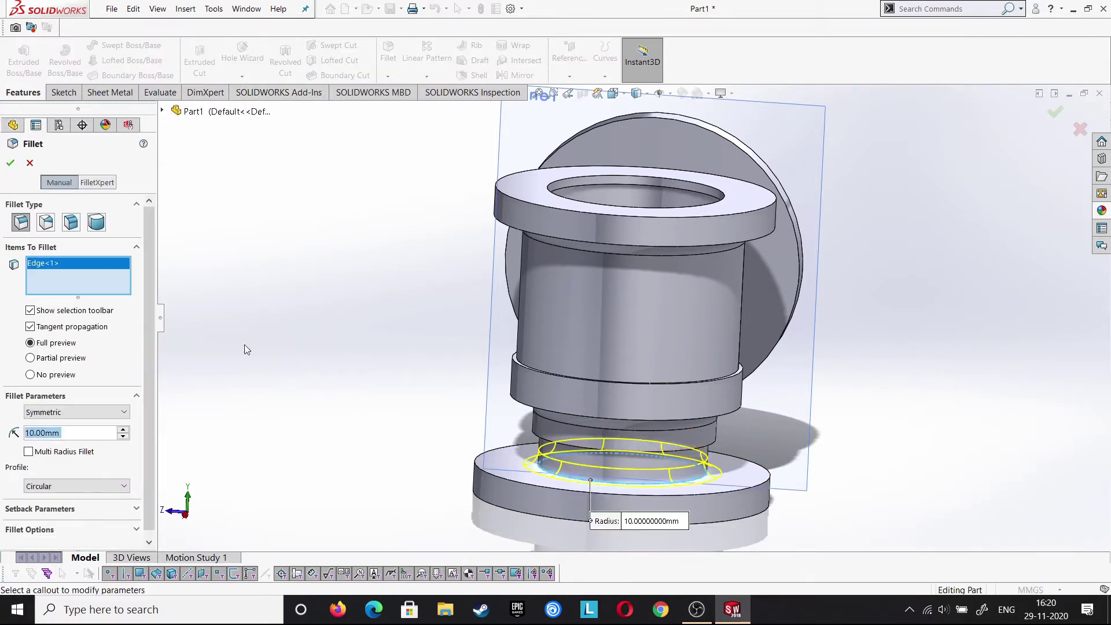
{"action": "left_click", "coordinate": [9, 166]}
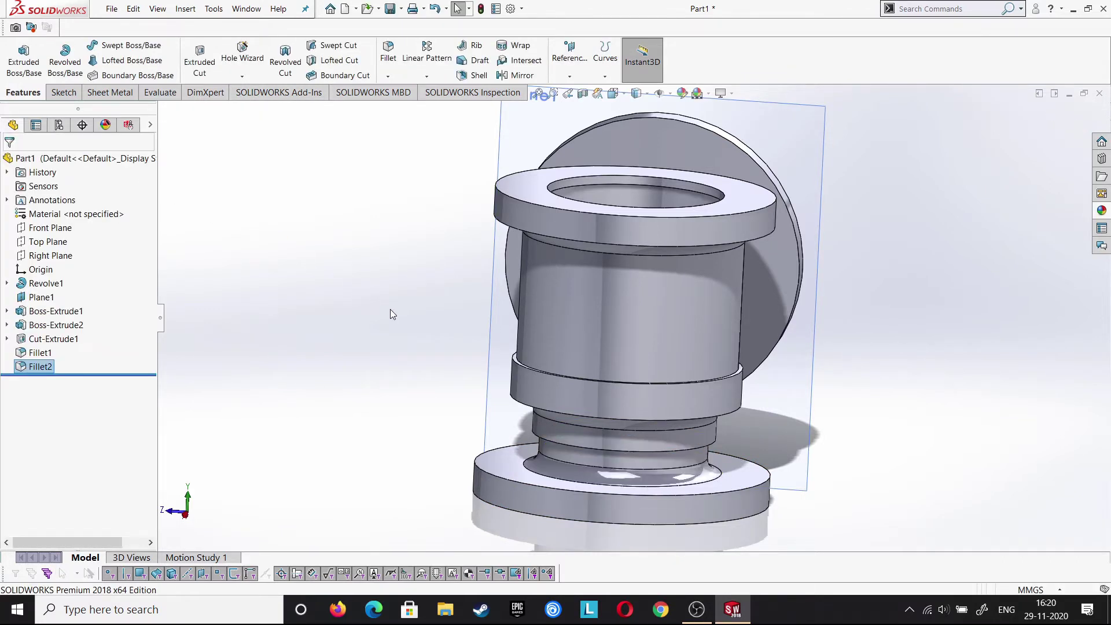
Add a 5 mm fillet to the lower neck edge and one more lower body edge
{"action": "key", "text": "Return"}
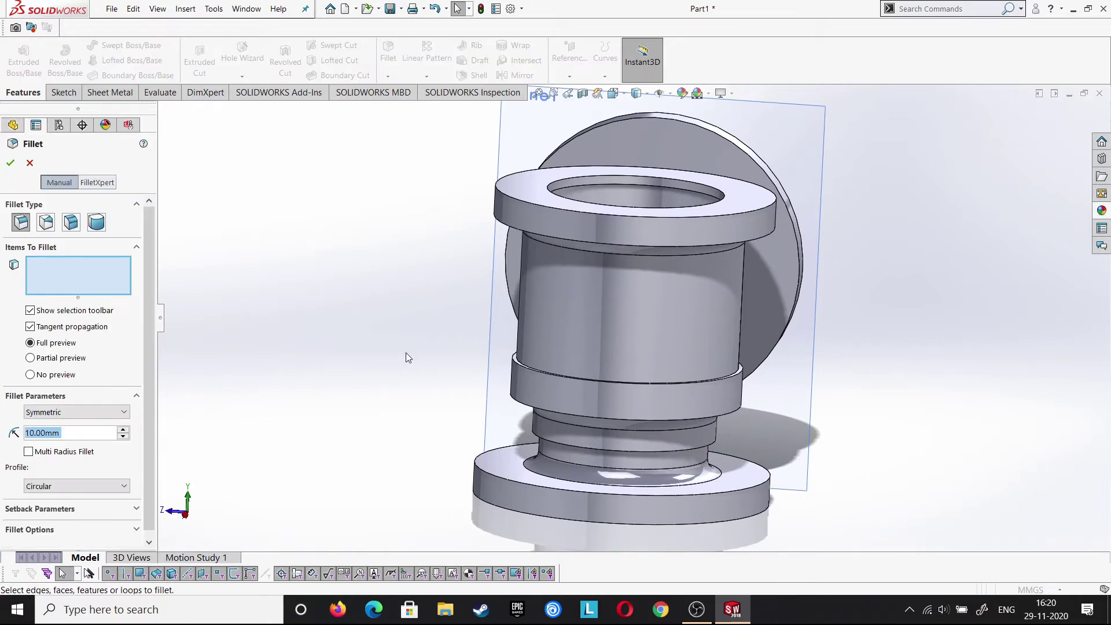
{"action": "mouse_move", "coordinate": [405, 352]}
{"action": "middle_mouse_down"}
{"action": "mouse_move", "coordinate": [377, 235]}
{"action": "mouse_move", "coordinate": [268, 283]}
{"action": "middle_mouse_up"}
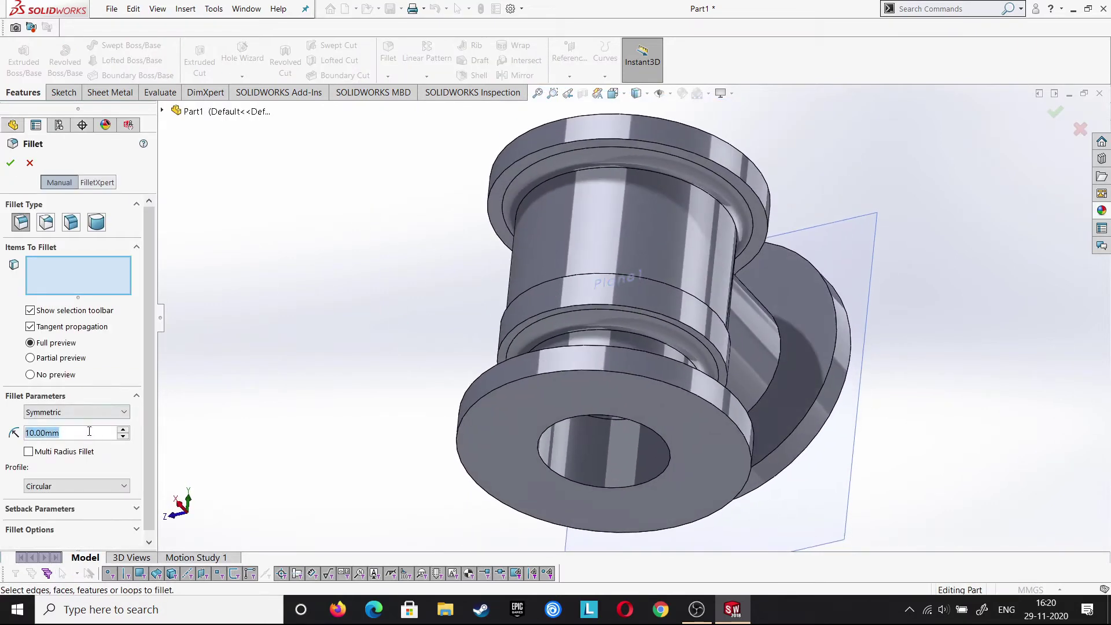
{"action": "type", "text": "5"}
{"action": "mouse_move", "coordinate": [305, 427]}
{"action": "middle_mouse_down"}
{"action": "mouse_move", "coordinate": [362, 472]}
{"action": "mouse_move", "coordinate": [382, 462]}
{"action": "middle_mouse_up"}
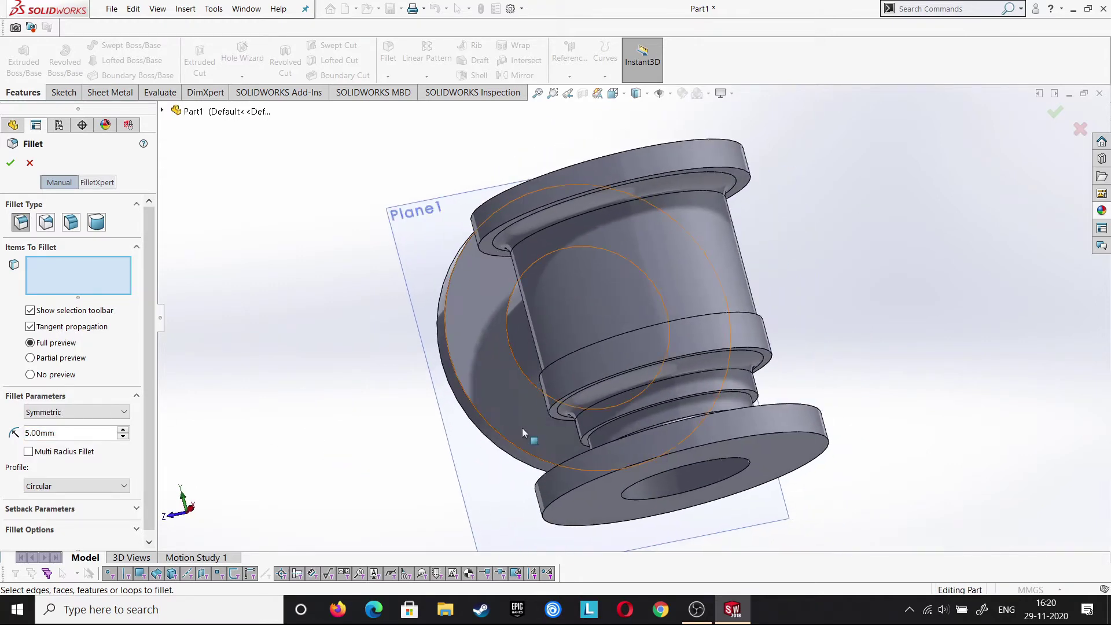
{"action": "left_click", "coordinate": [588, 441]}
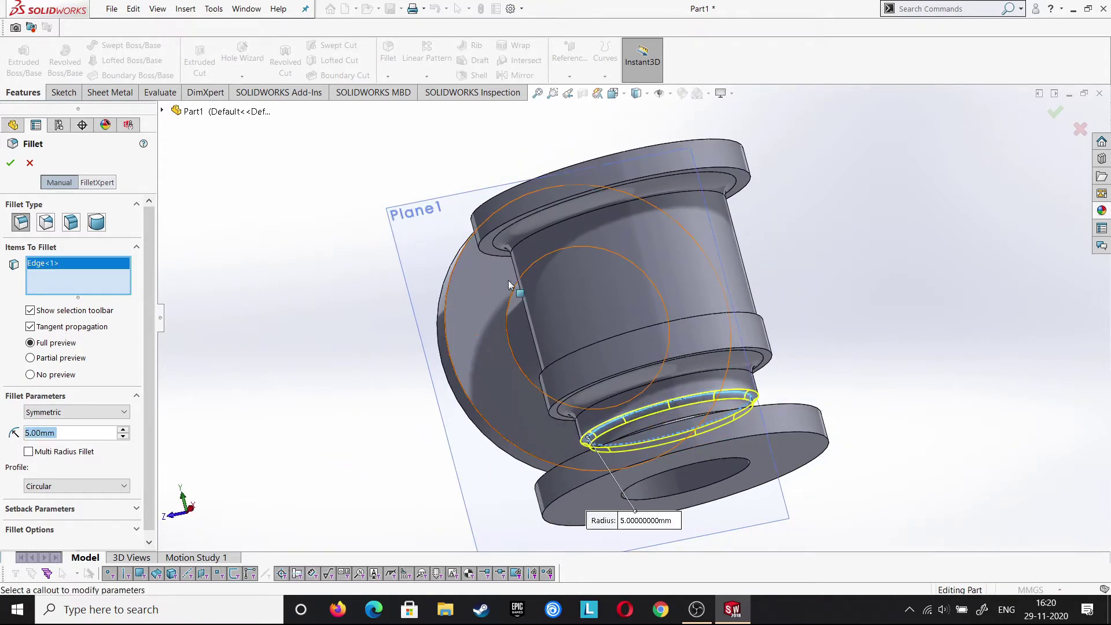
{"action": "middle_click_drag", "start_coordinate": [336, 328], "coordinate": [346, 452]}
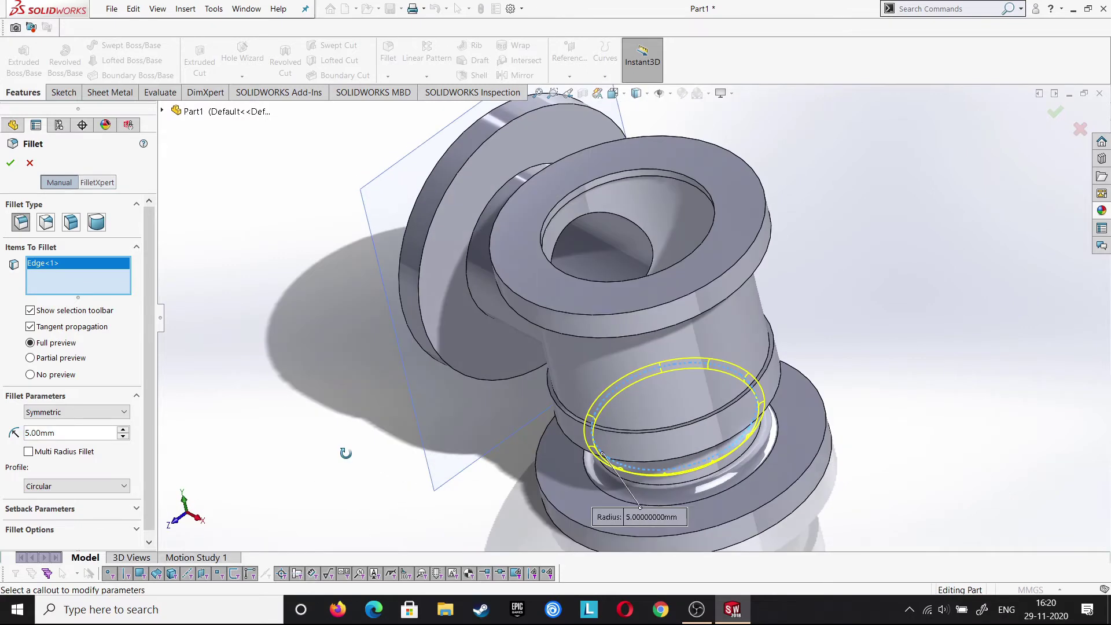
{"action": "left_click", "coordinate": [556, 407]}
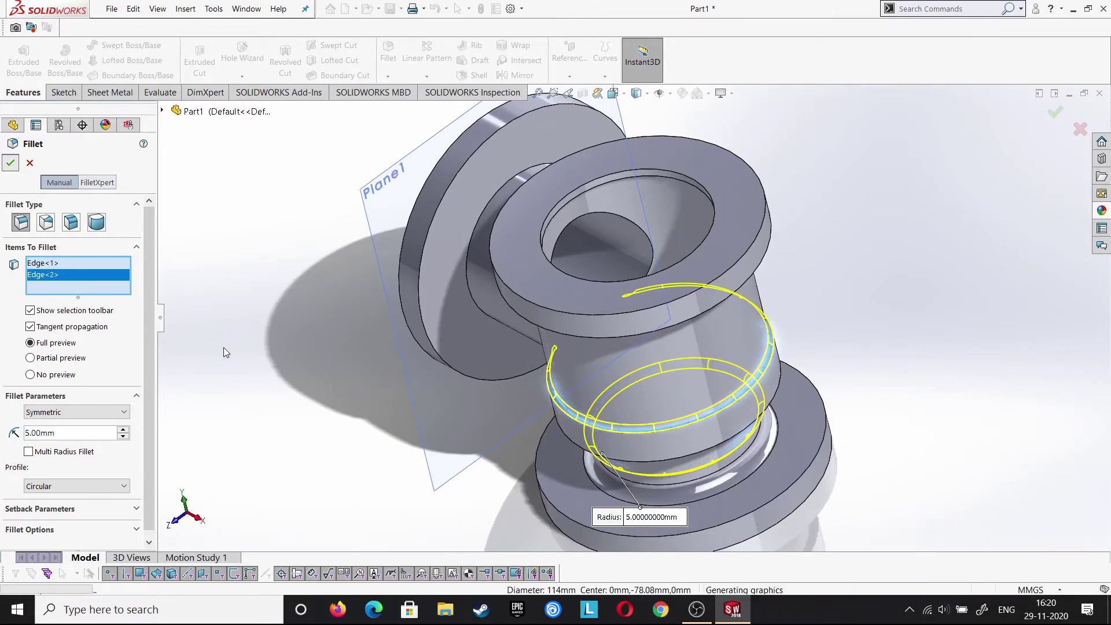
{"action": "mouse_move", "coordinate": [231, 340]}
{"action": "middle_mouse_down"}
{"action": "mouse_move", "coordinate": [255, 316]}
{"action": "mouse_move", "coordinate": [249, 253]}
{"action": "middle_mouse_up"}
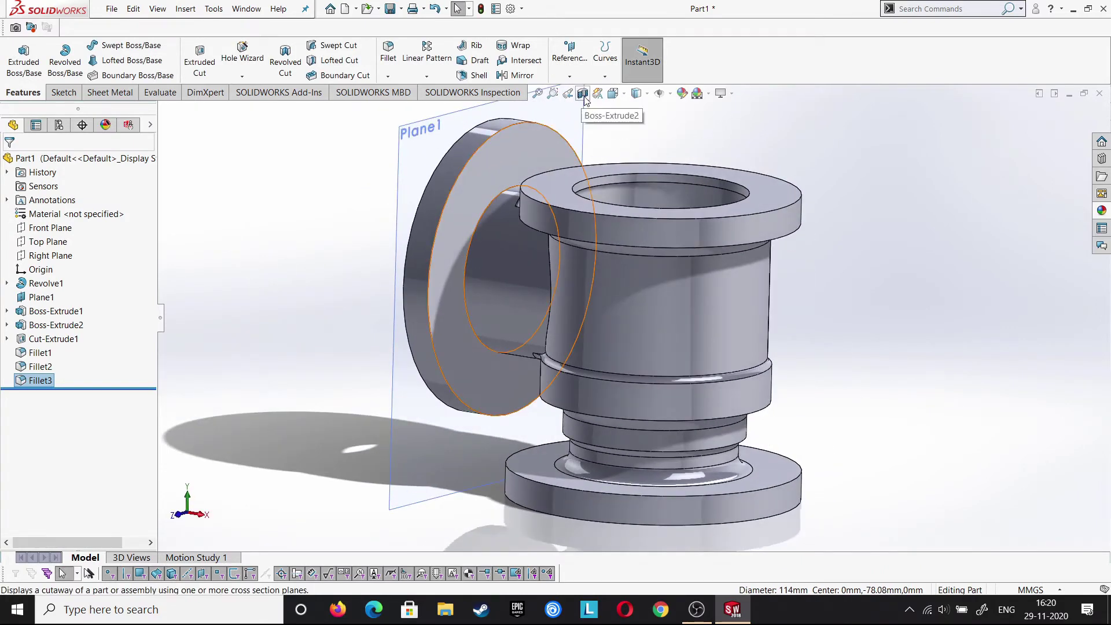
Using a section view, fillet the main bore's top inner rim at 5 mm, then remove the section
{"action": "key", "text": "ctrl+shift+s"}
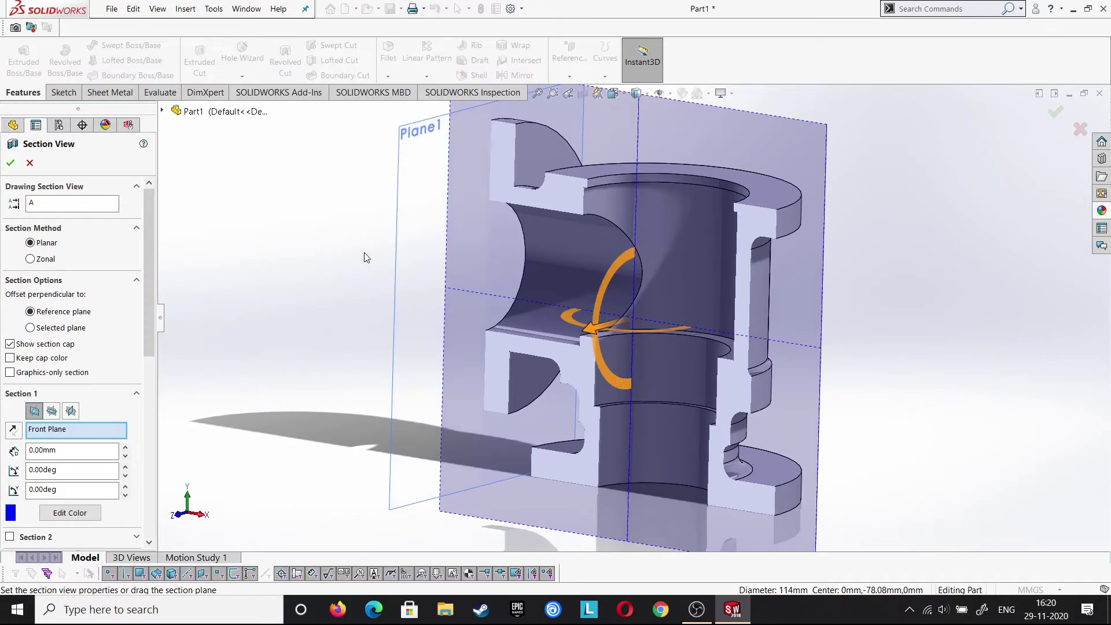
{"action": "left_click", "coordinate": [14, 163]}
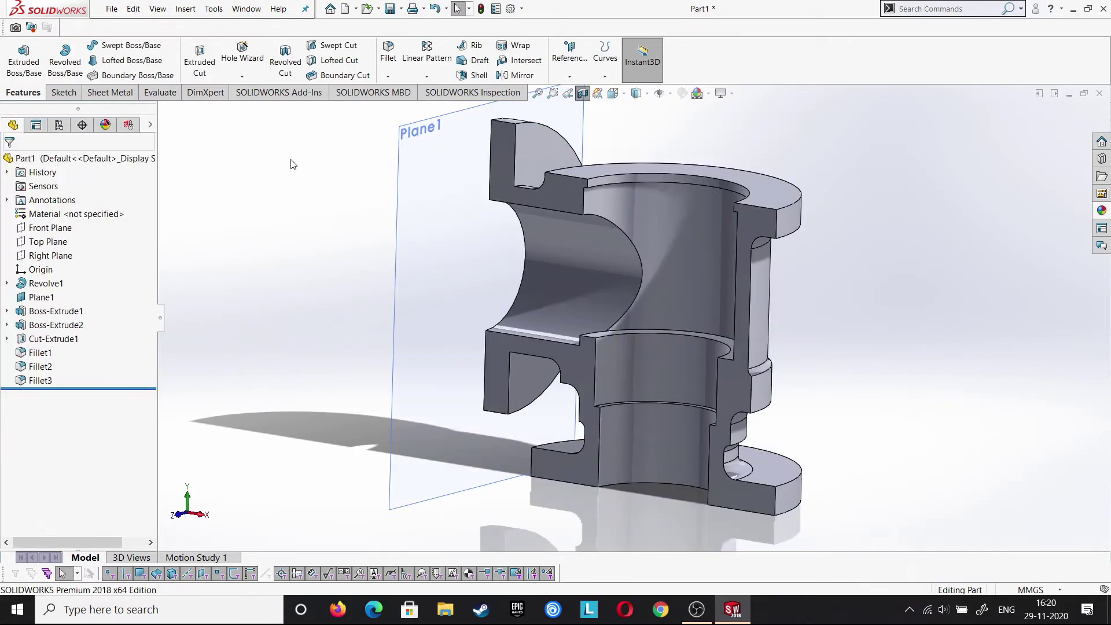
{"action": "middle_click_drag", "start_coordinate": [334, 314], "coordinate": [359, 231]}
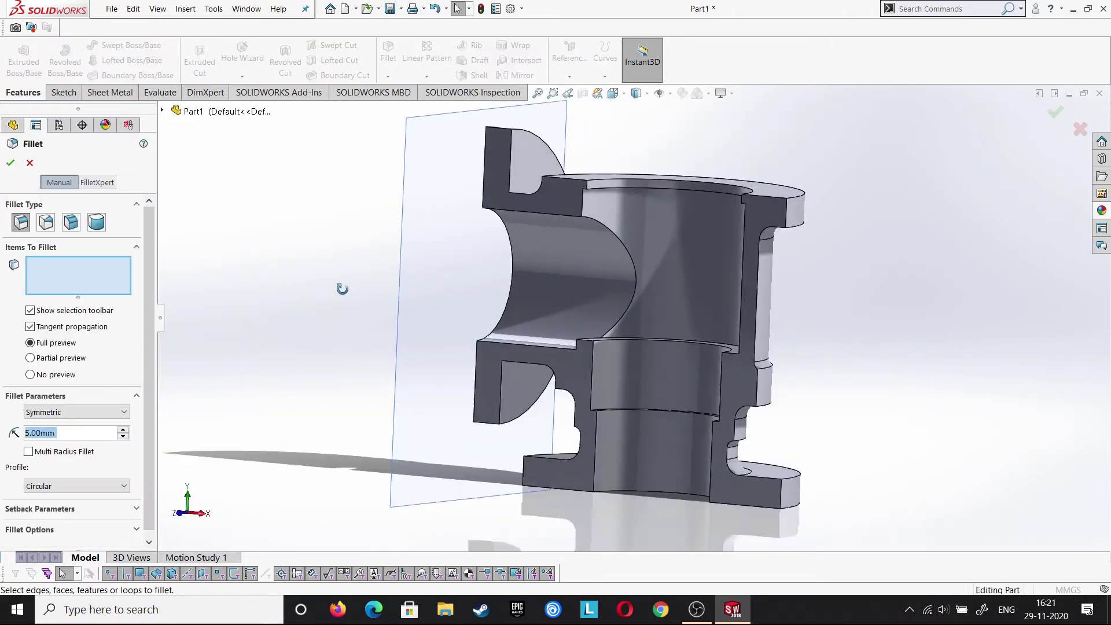
{"action": "scroll", "coordinate": [723, 246], "scroll_direction": "down", "scroll_amount": 5}
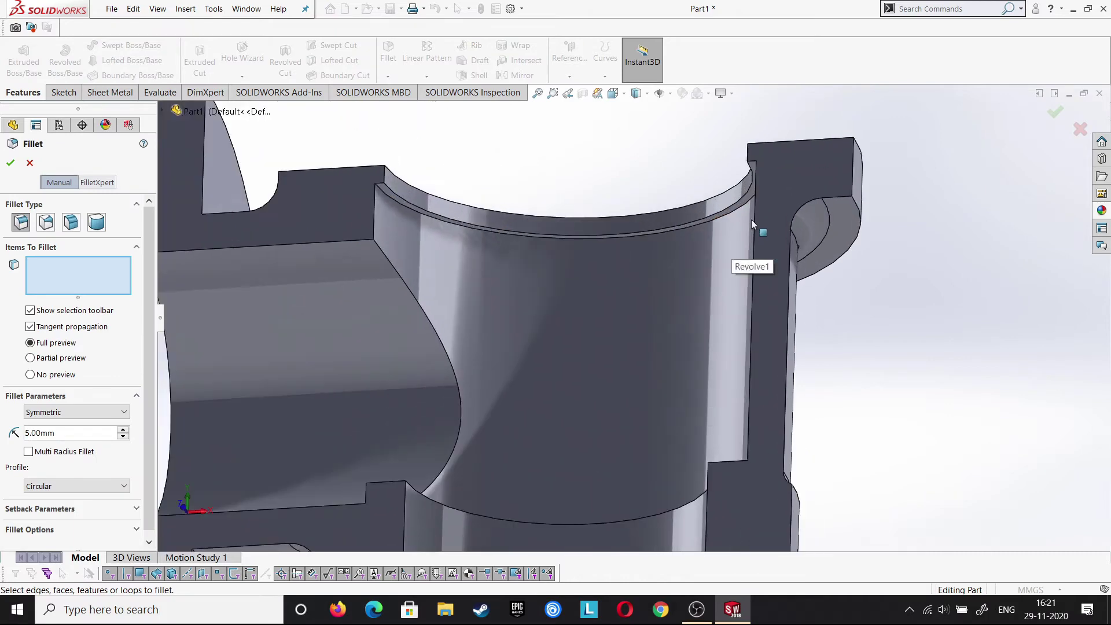
{"action": "left_click", "coordinate": [742, 208]}
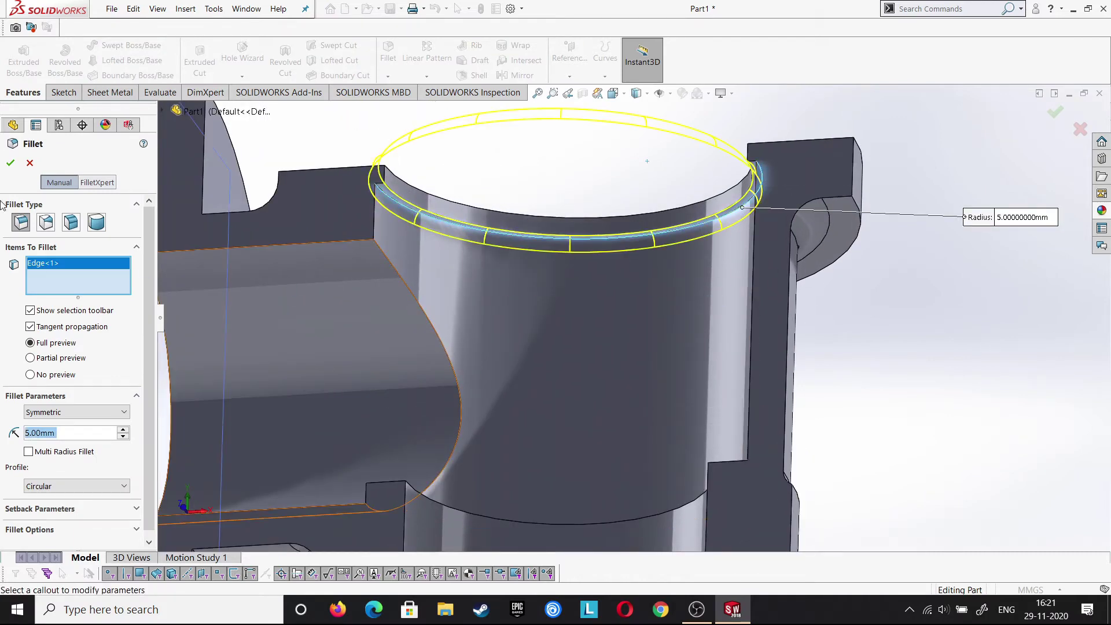
{"action": "middle_click_drag", "start_coordinate": [1093, 364], "coordinate": [1089, 497]}
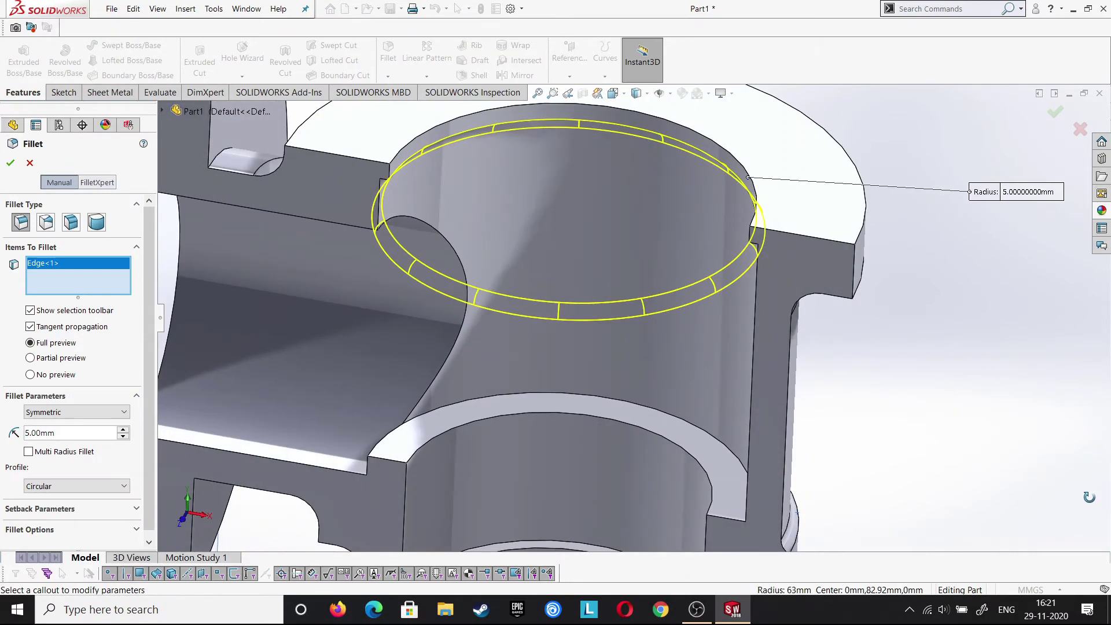
{"action": "scroll", "coordinate": [1044, 482], "scroll_direction": "up", "scroll_amount": 5}
{"action": "middle_click_drag", "start_coordinate": [977, 465], "coordinate": [990, 504]}
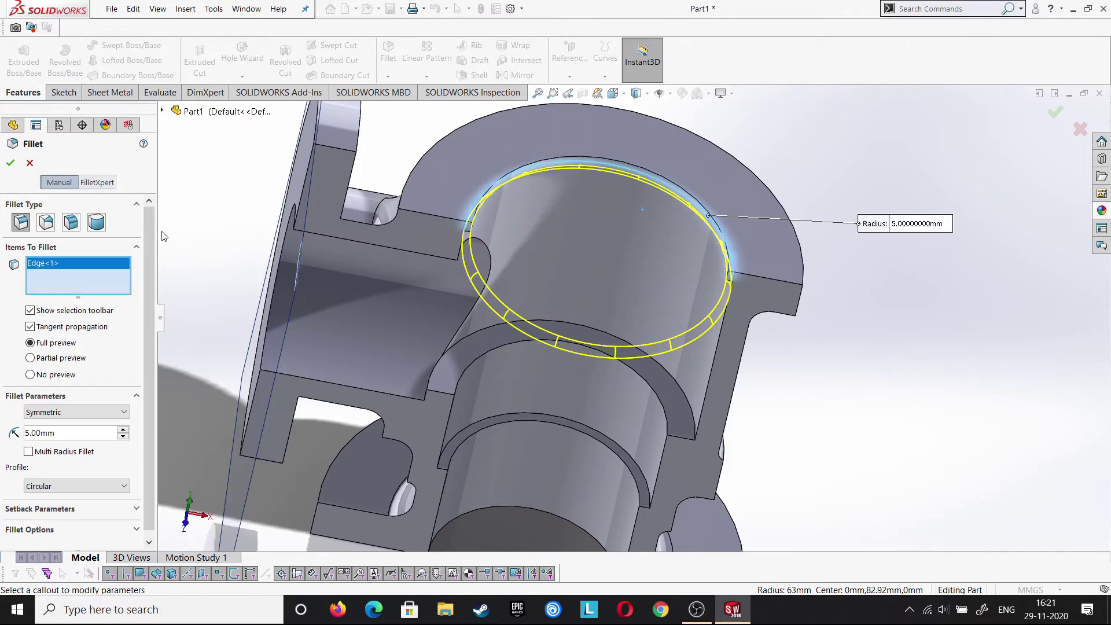
{"action": "left_click", "coordinate": [12, 162]}
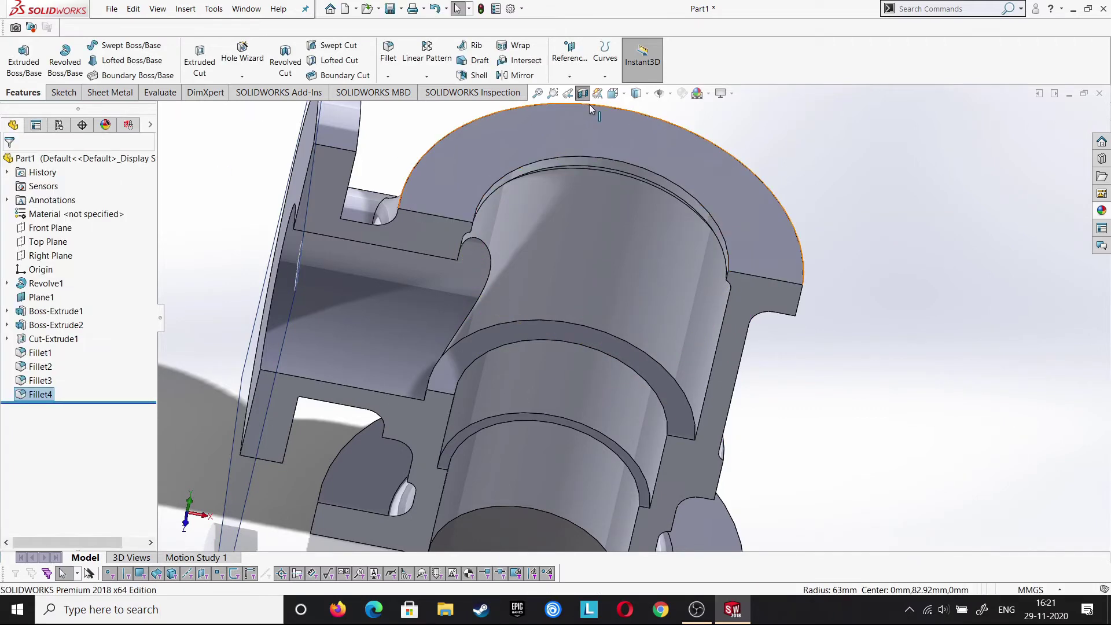
{"action": "left_click", "coordinate": [582, 93]}
{"action": "mouse_move", "coordinate": [919, 345]}
{"action": "middle_mouse_down"}
{"action": "mouse_move", "coordinate": [797, 219]}
{"action": "mouse_move", "coordinate": [861, 218]}
{"action": "middle_mouse_up"}
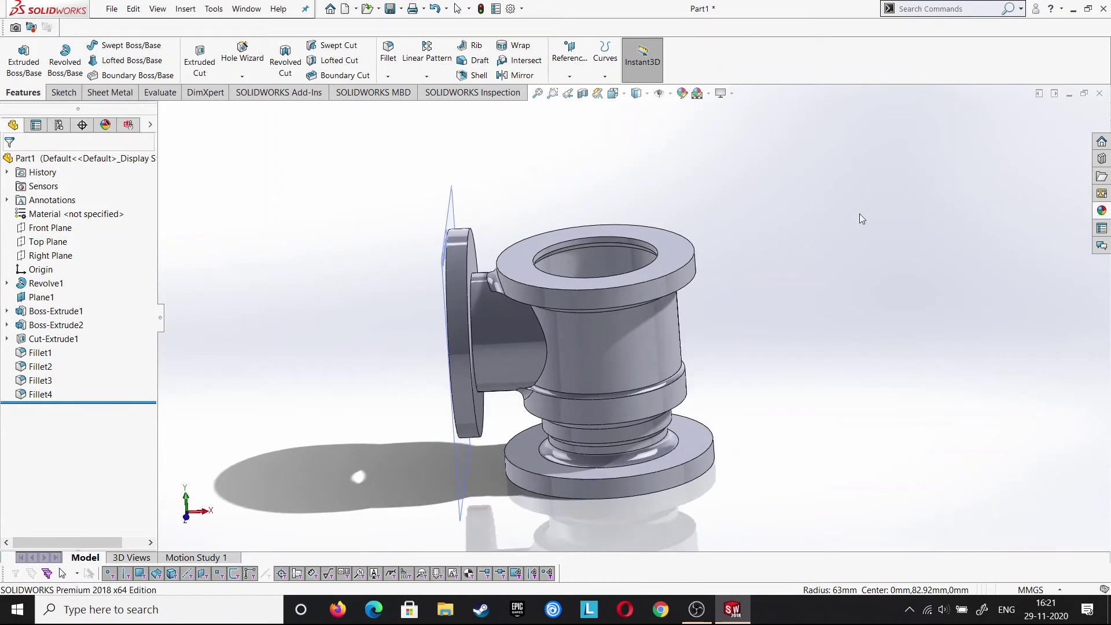
Hide Plane1 and start a new sketch on the top flange face
{"action": "right_click", "coordinate": [452, 222]}
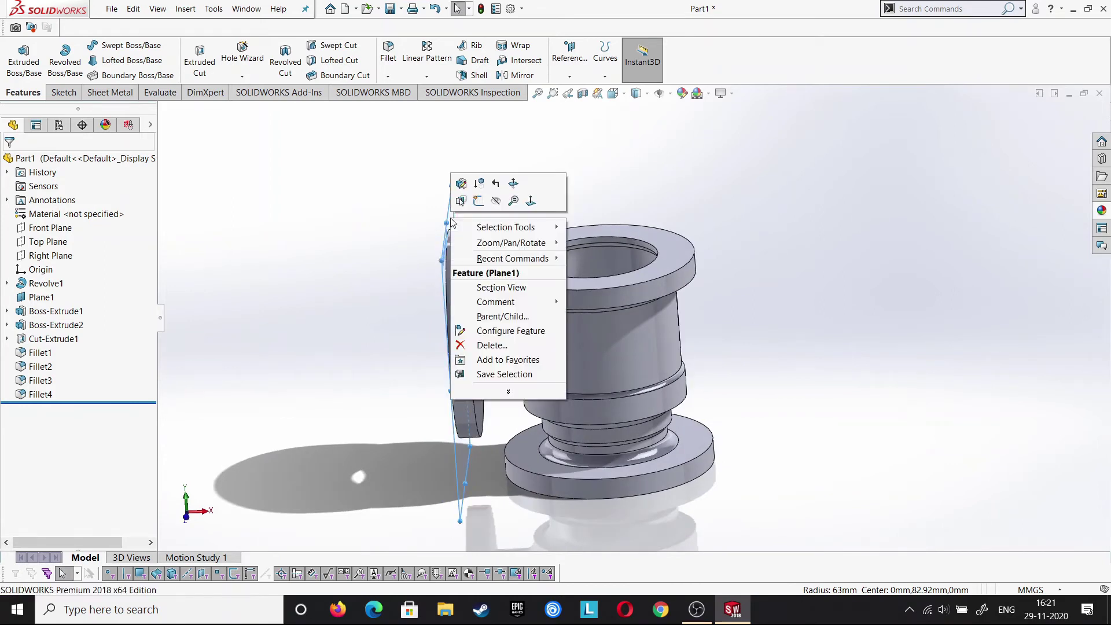
{"action": "left_click", "coordinate": [496, 201]}
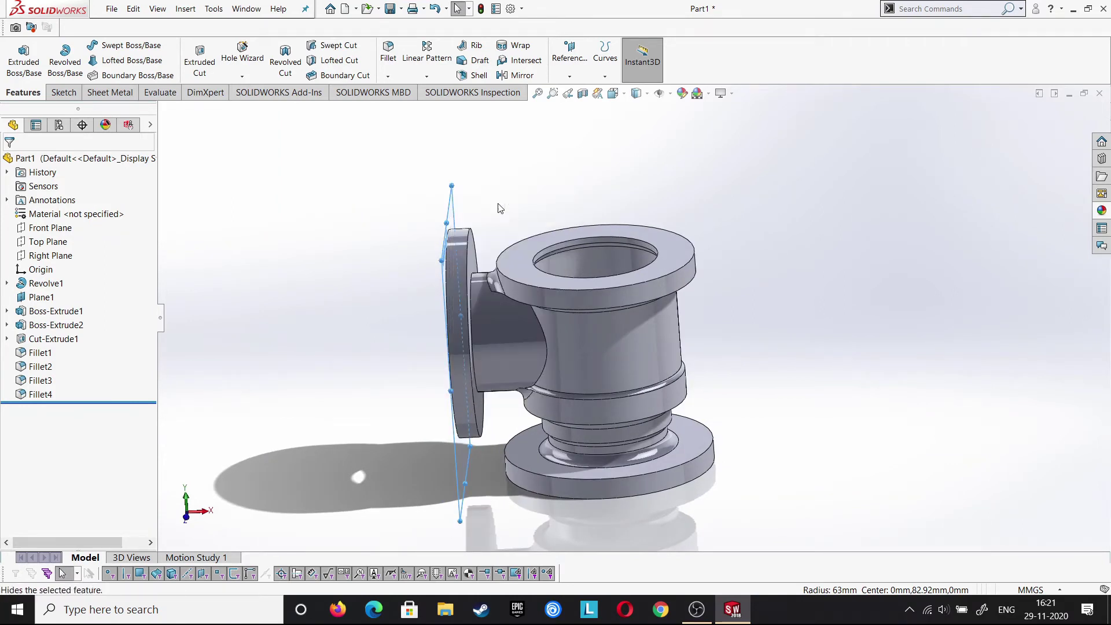
{"action": "left_click", "coordinate": [667, 251]}
{"action": "left_click", "coordinate": [724, 219]}
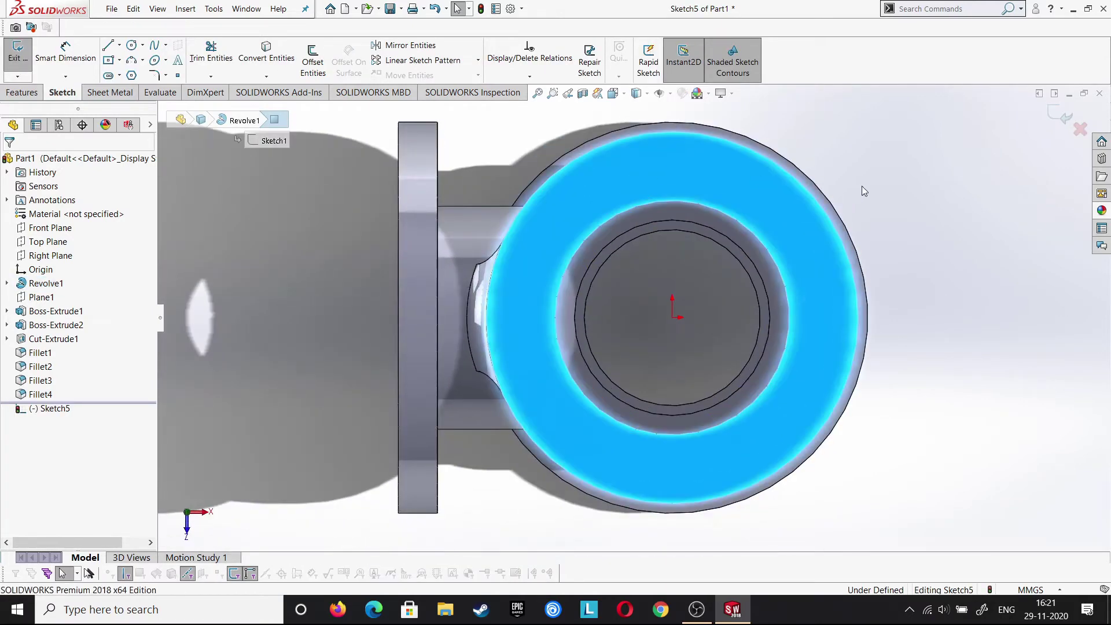
{"action": "left_click", "coordinate": [862, 186]}
Draw a circle centred on the origin on the top flange face
{"action": "left_click", "coordinate": [133, 46]}
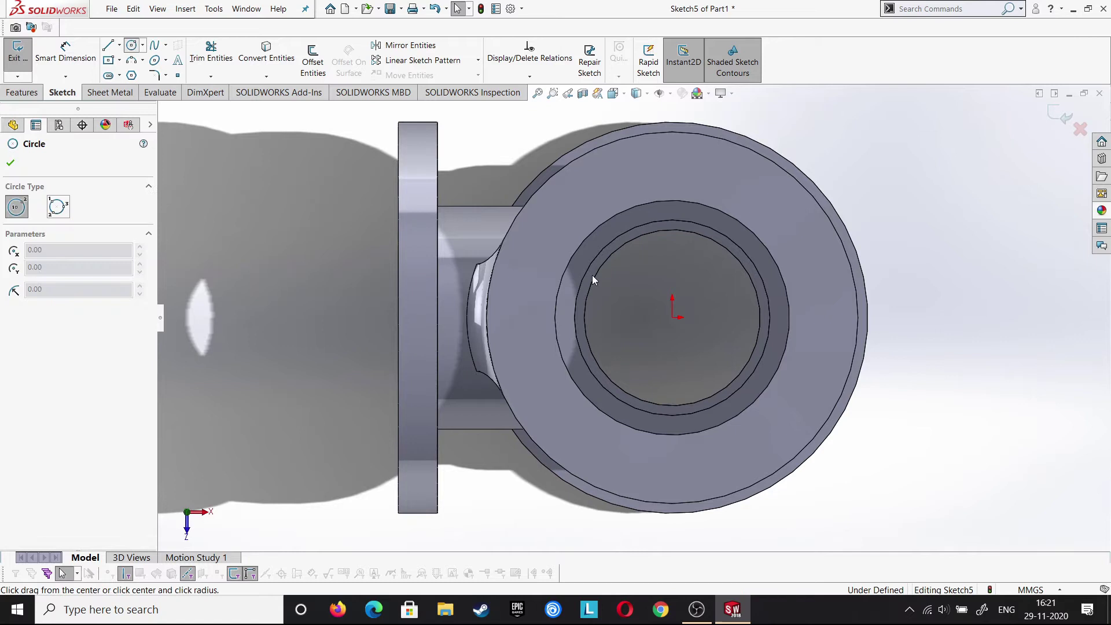
{"action": "left_click", "coordinate": [672, 317]}
{"action": "left_click", "coordinate": [711, 465]}
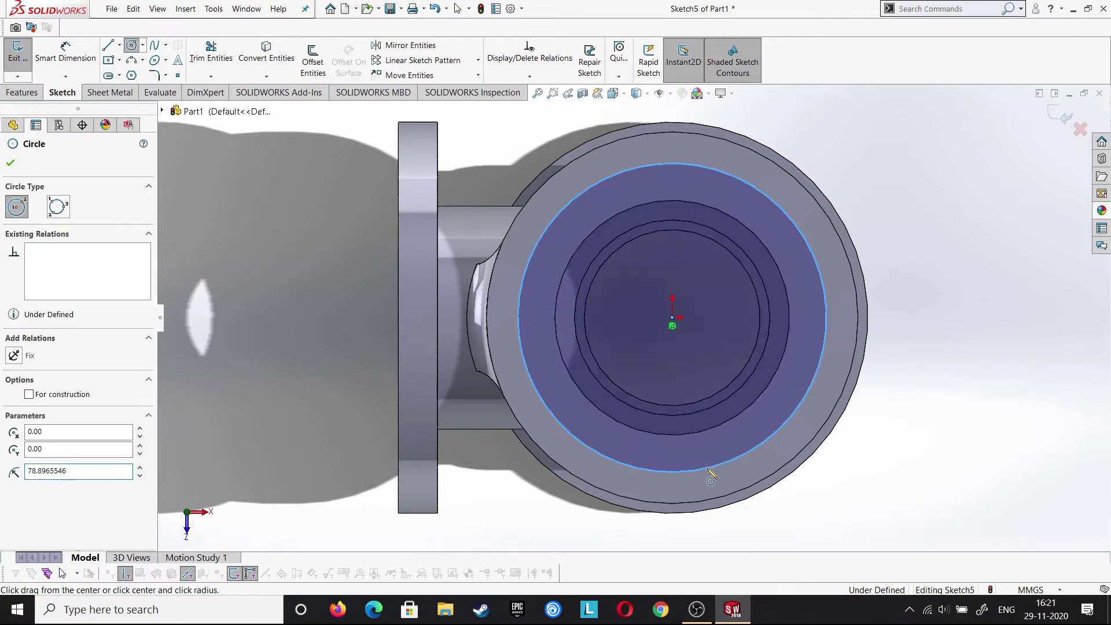
{"action": "right_click", "coordinate": [709, 467]}
{"action": "left_click", "coordinate": [726, 473]}
{"action": "key", "text": "Escape"}
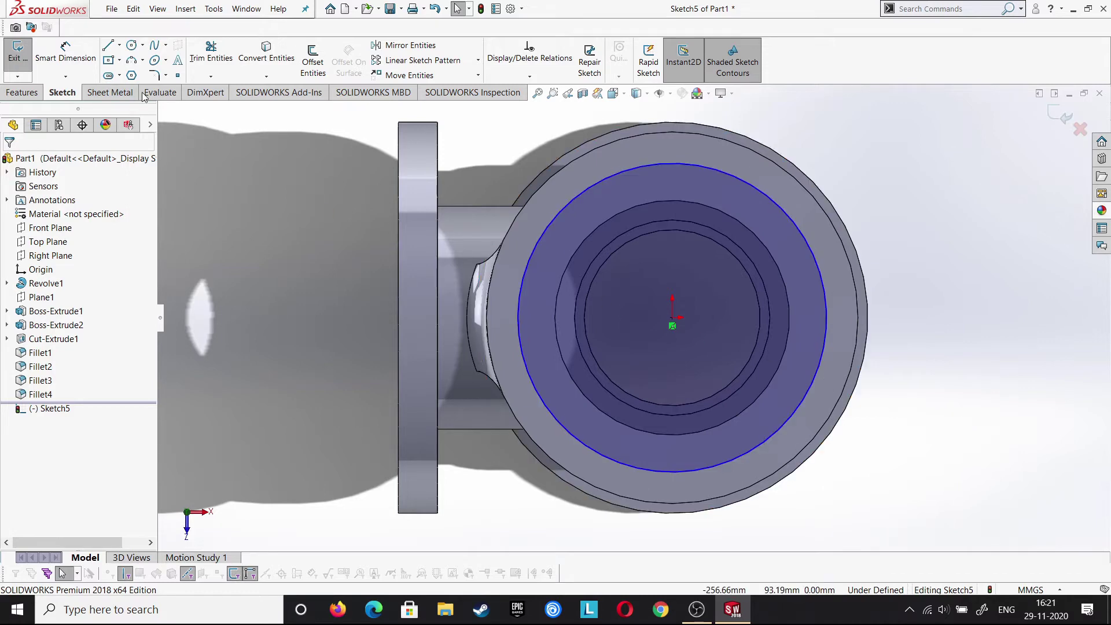
Dimension the circle's diameter to 150 mm
{"action": "left_click", "coordinate": [65, 55]}
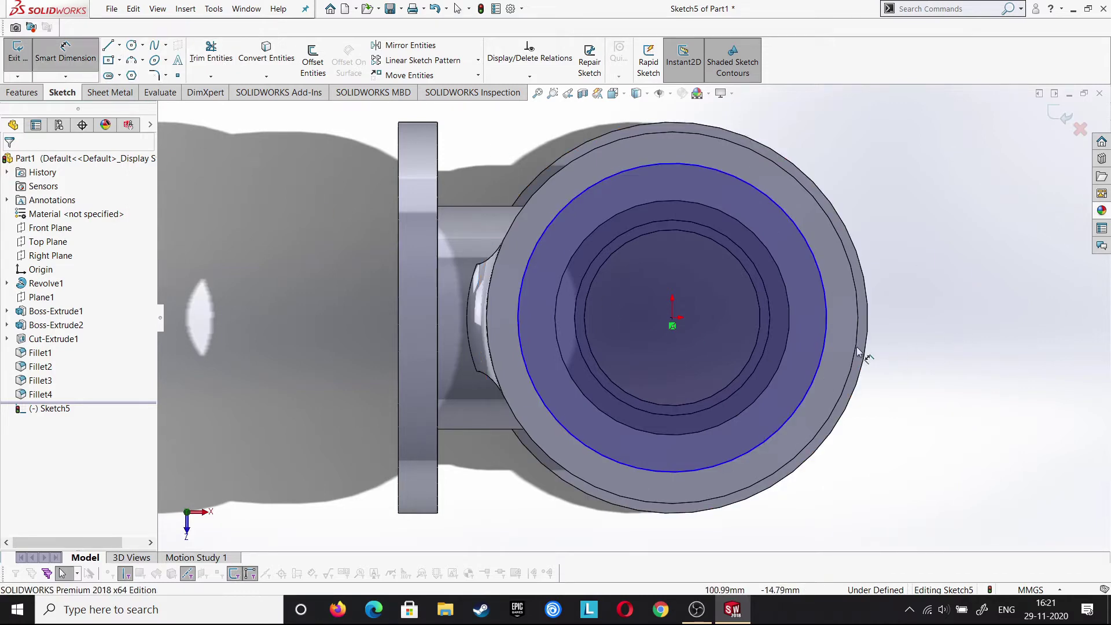
{"action": "left_click", "coordinate": [821, 354]}
{"action": "left_click", "coordinate": [973, 445]}
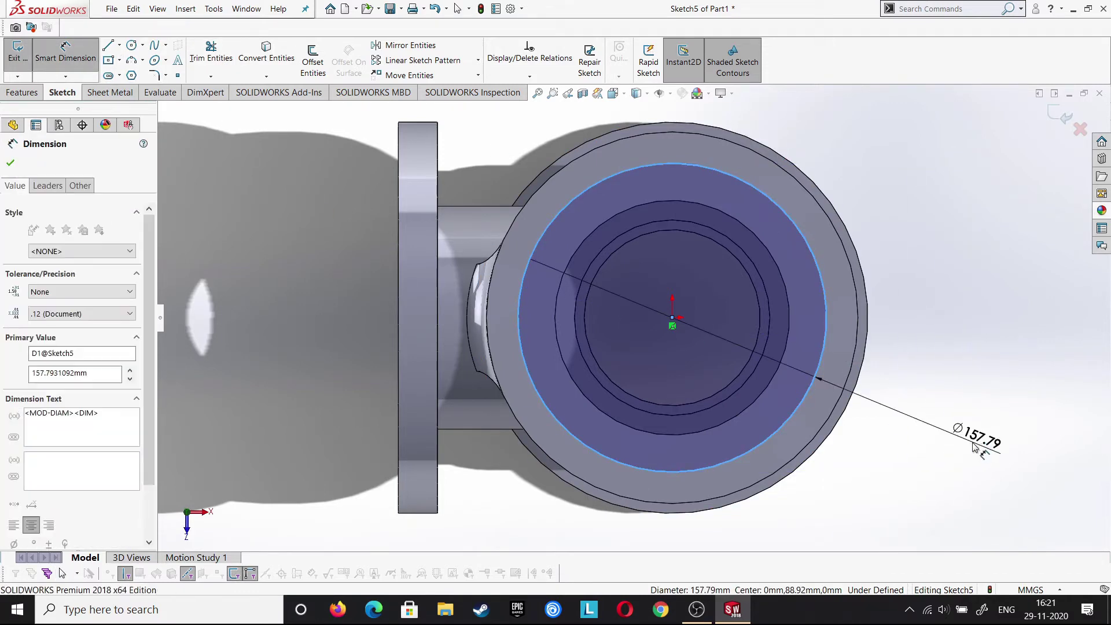
{"action": "type", "text": "150"}
{"action": "key", "text": "Return"}
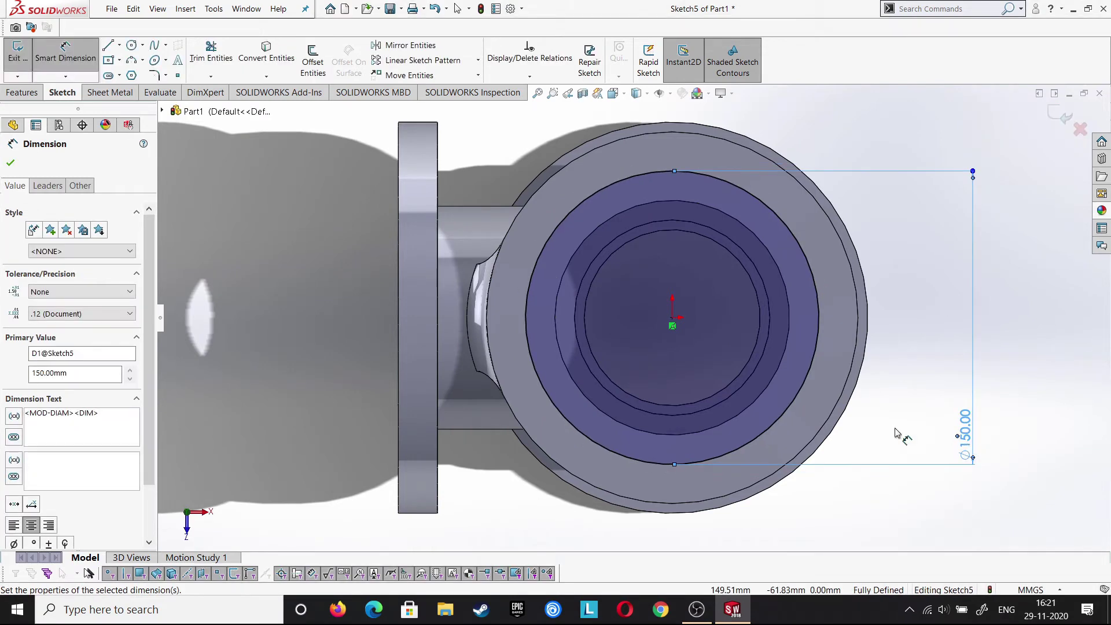
{"action": "left_click", "coordinate": [10, 163]}
{"action": "key", "text": "Escape"}
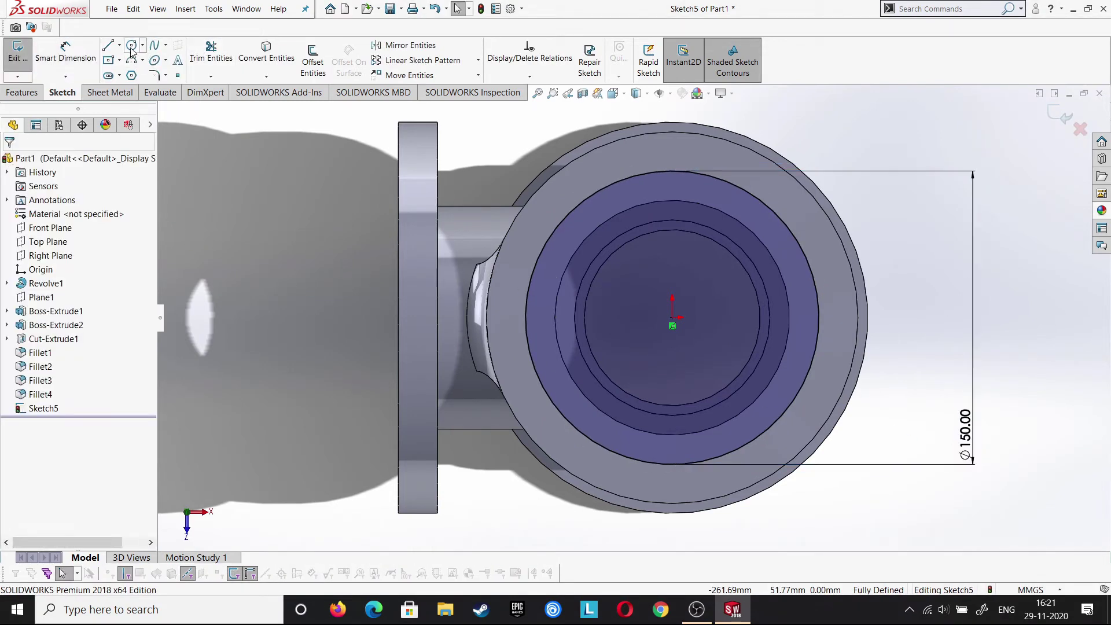
{"action": "left_click", "coordinate": [132, 48]}
Convert the Ø150 circle to construction geometry
{"action": "key", "text": "Escape"}
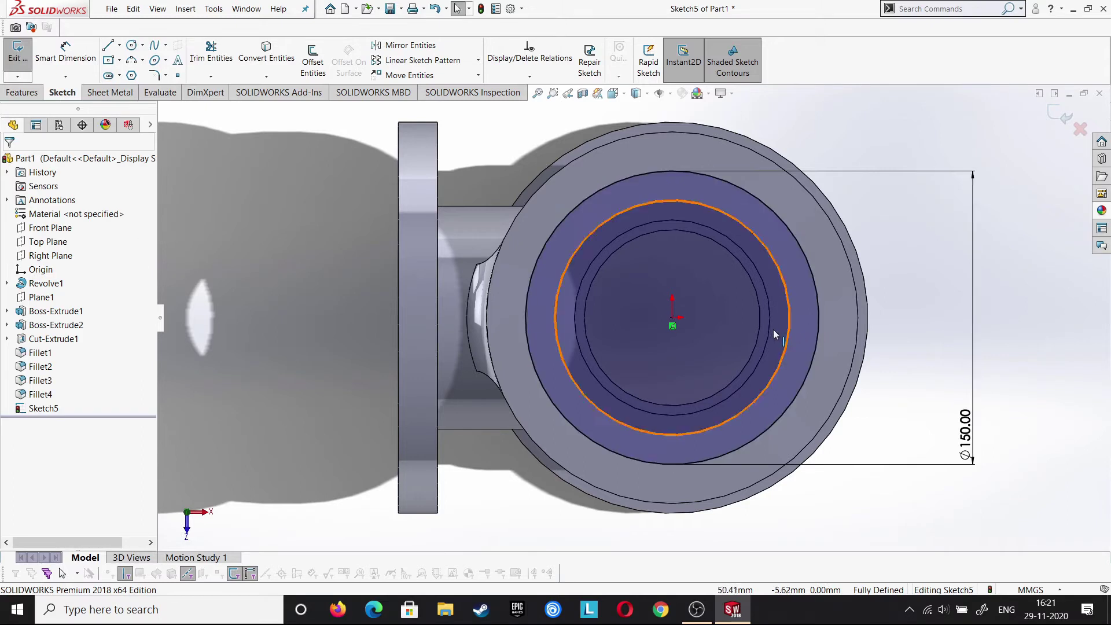
{"action": "left_click", "coordinate": [422, 319]}
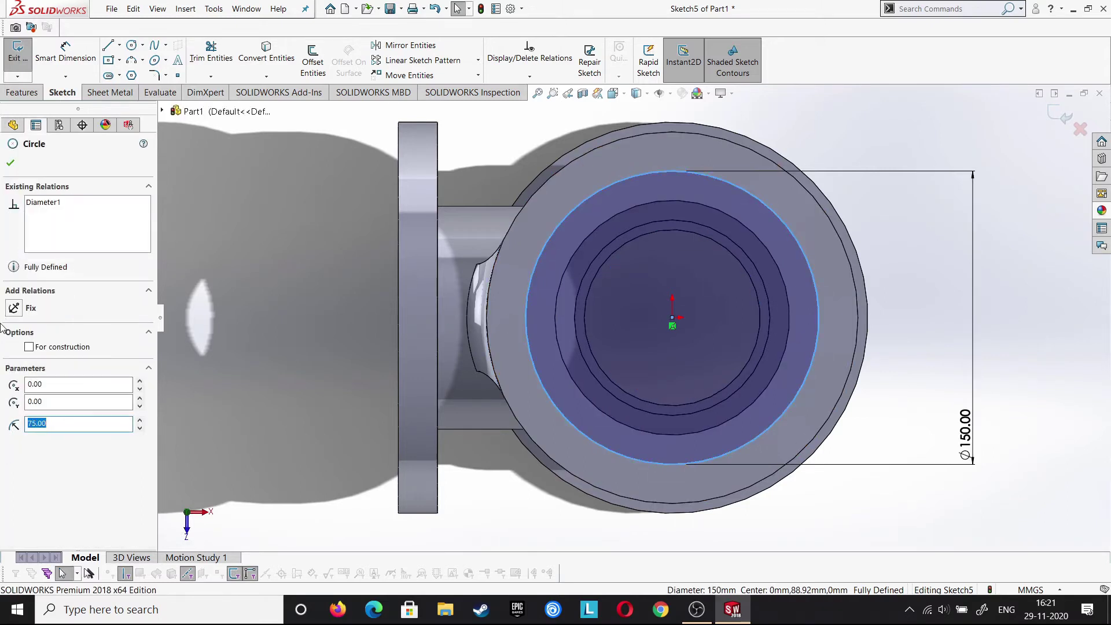
{"action": "left_click", "coordinate": [40, 348]}
{"action": "left_click", "coordinate": [17, 166]}
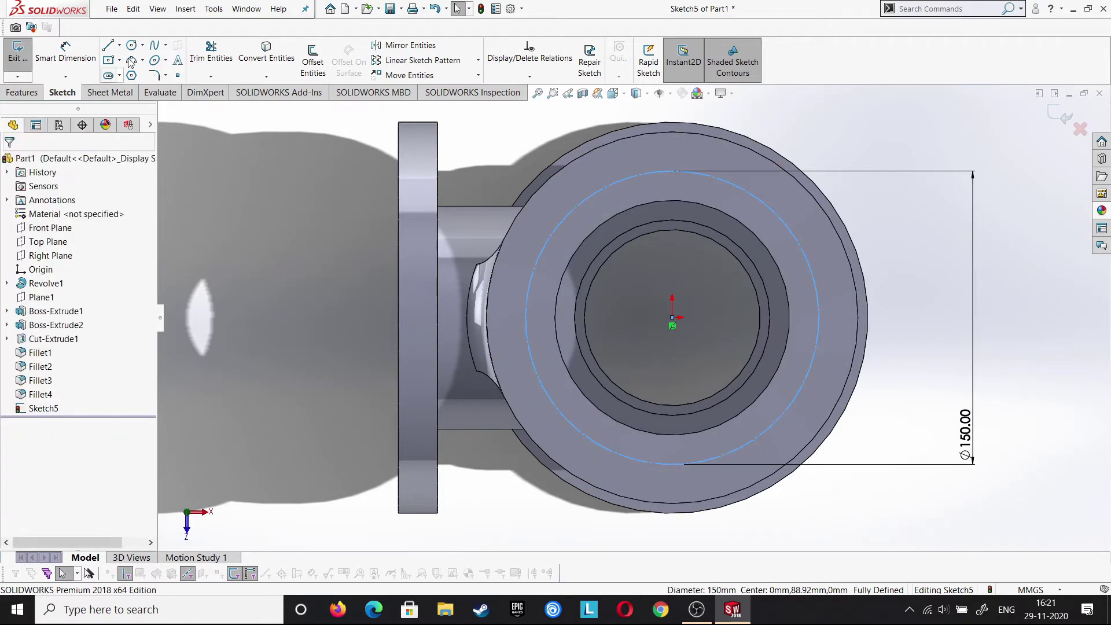
Draw a small circle on the bolt circle's right side and dimension it Ø16
{"action": "left_click", "coordinate": [138, 48]}
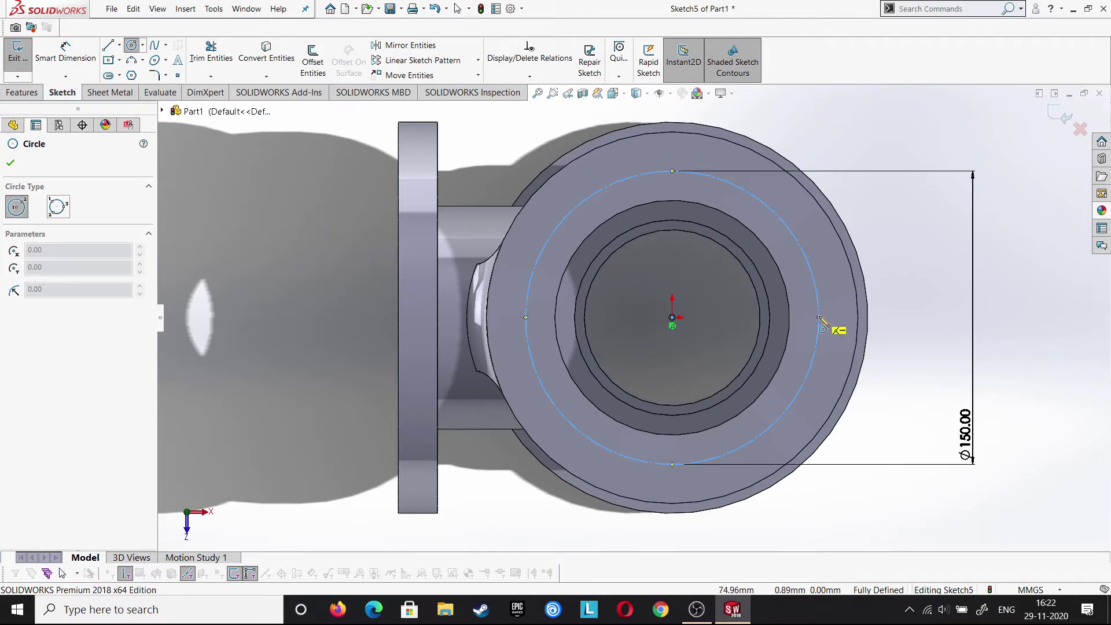
{"action": "left_click_drag", "start_coordinate": [818, 318], "coordinate": [839, 334]}
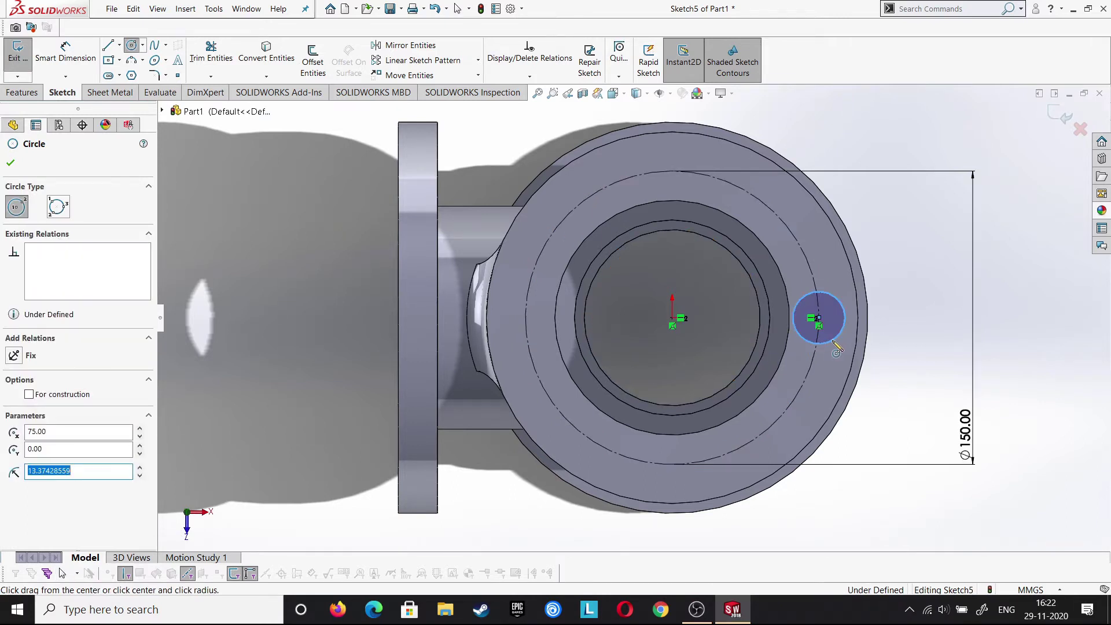
{"action": "key", "text": "Escape"}
{"action": "left_click", "coordinate": [65, 52]}
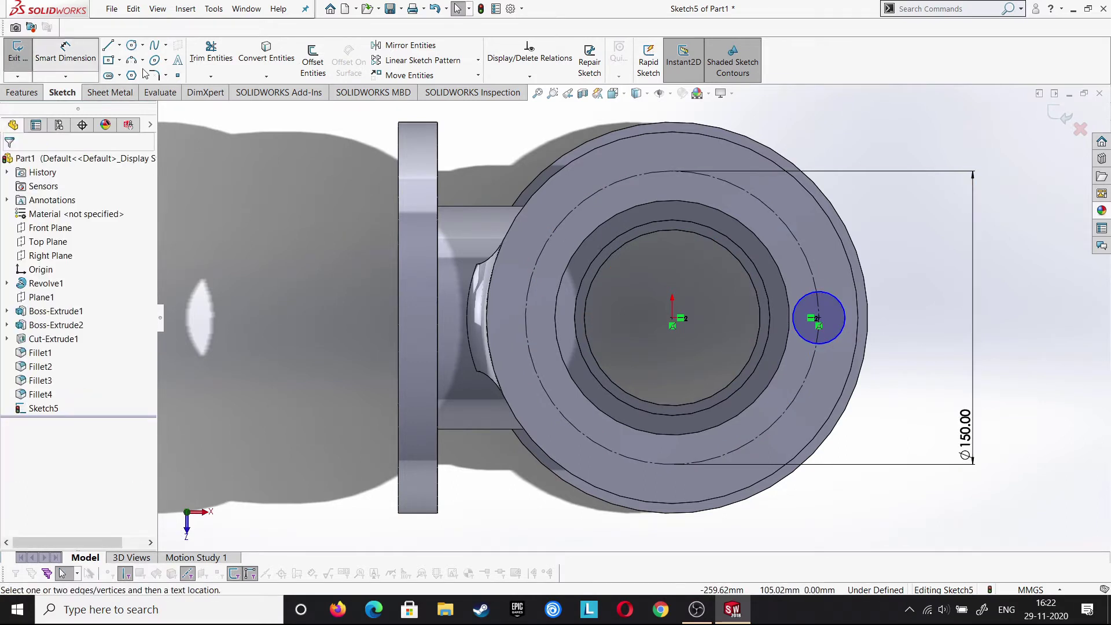
{"action": "left_click", "coordinate": [844, 318]}
{"action": "left_click", "coordinate": [926, 298]}
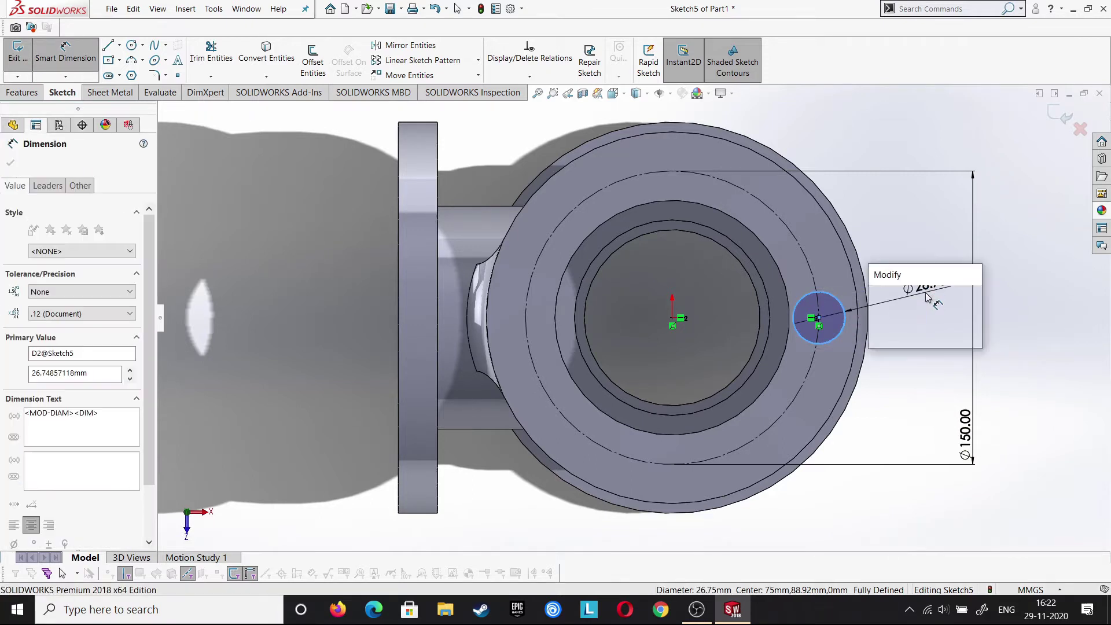
{"action": "type", "text": "16"}
{"action": "key", "text": "Return"}
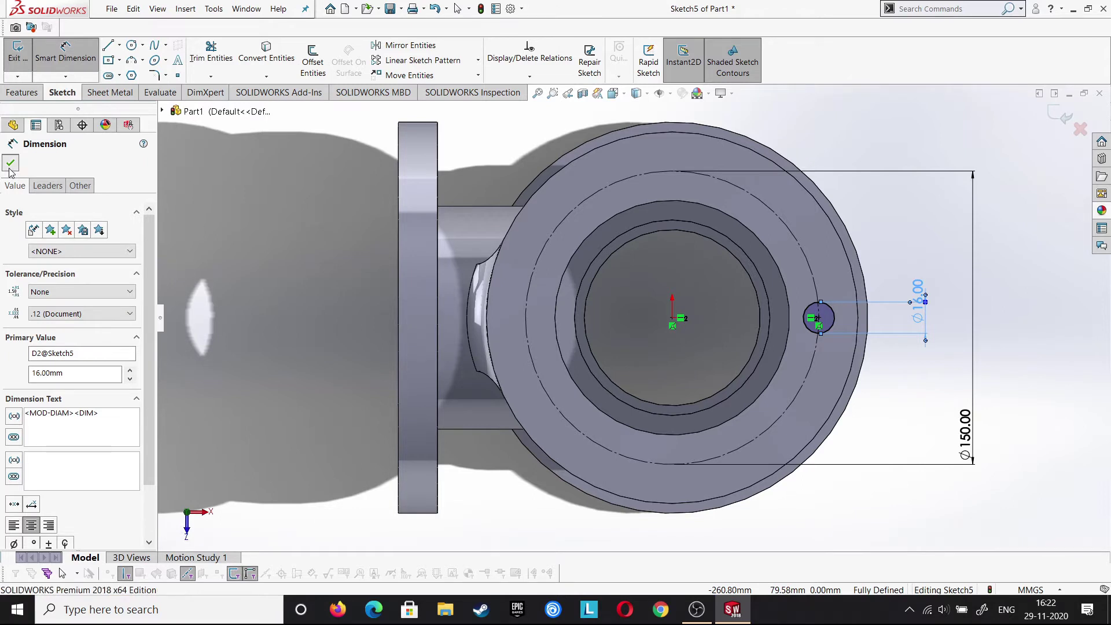
{"action": "left_click", "coordinate": [10, 163]}
Circular-pattern the Ø16 circle into 6 equally spaced instances
{"action": "left_click", "coordinate": [478, 60]}
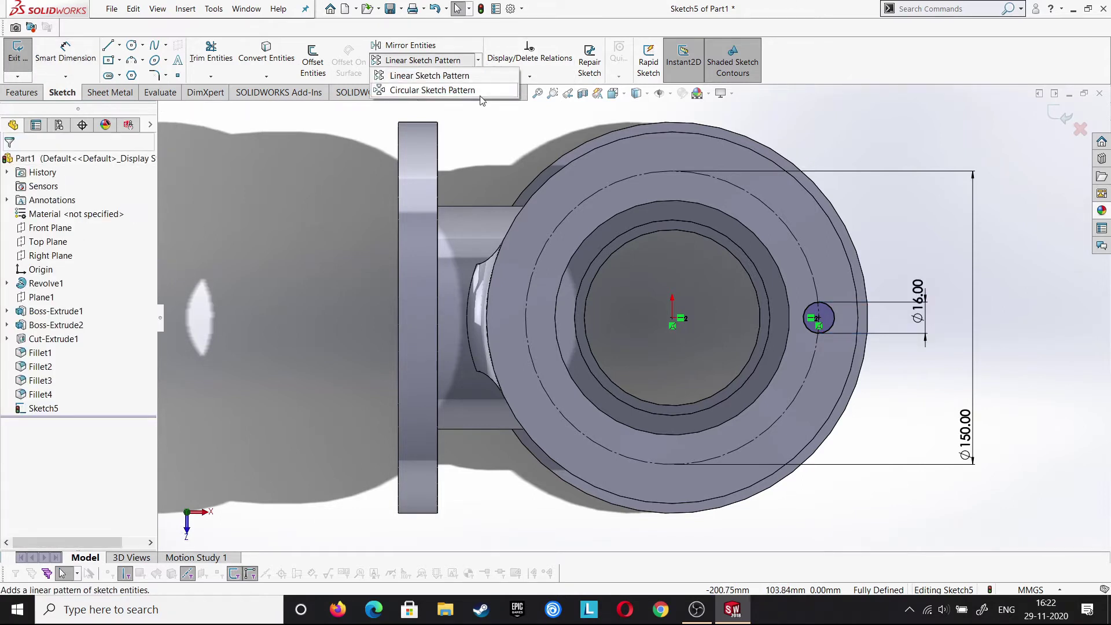
{"action": "left_click", "coordinate": [433, 90]}
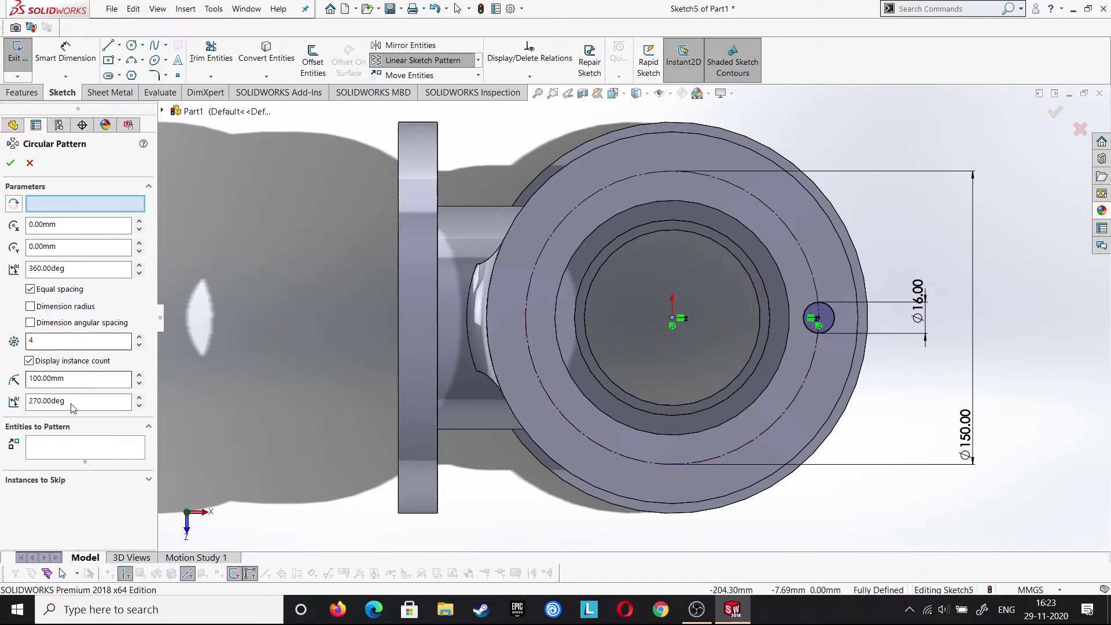
{"action": "left_click", "coordinate": [85, 447]}
{"action": "left_click", "coordinate": [829, 327]}
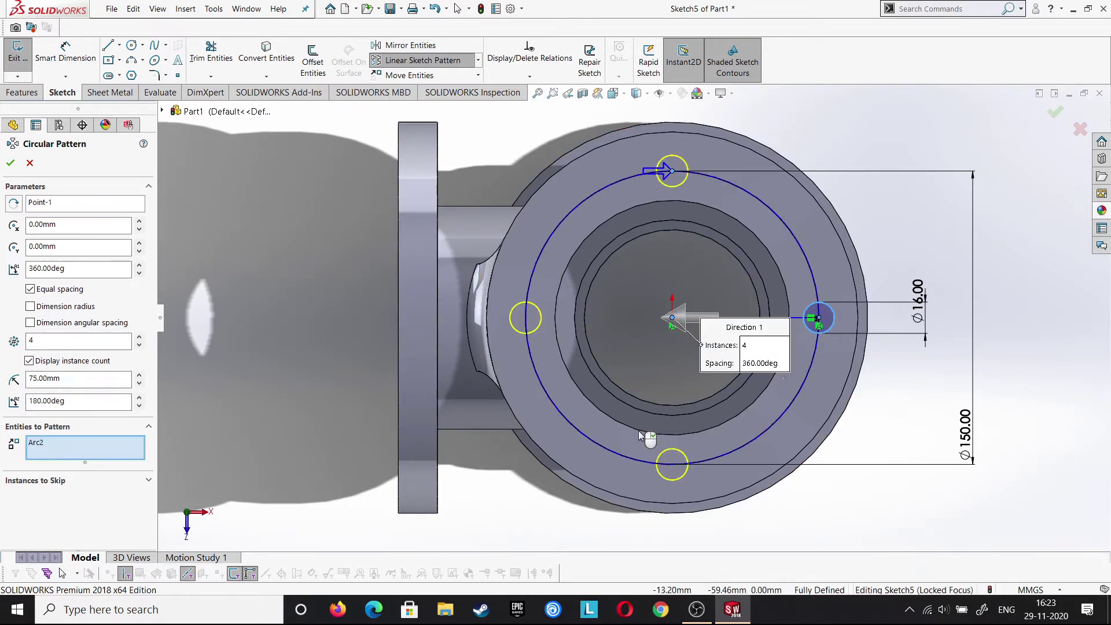
{"action": "left_click", "coordinate": [139, 337]}
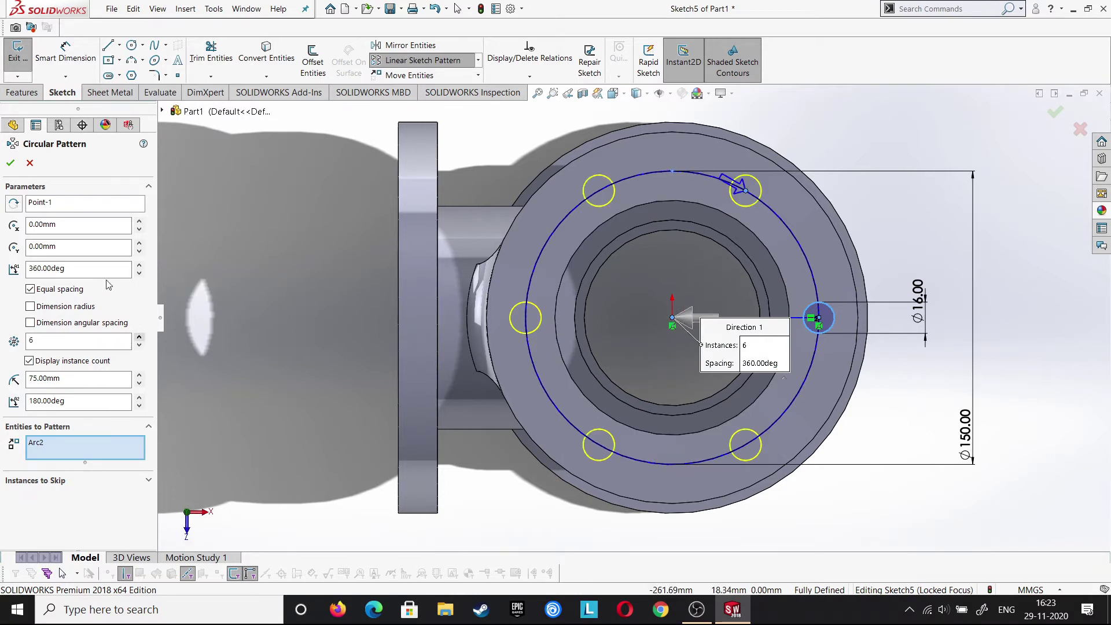
{"action": "left_click", "coordinate": [11, 164]}
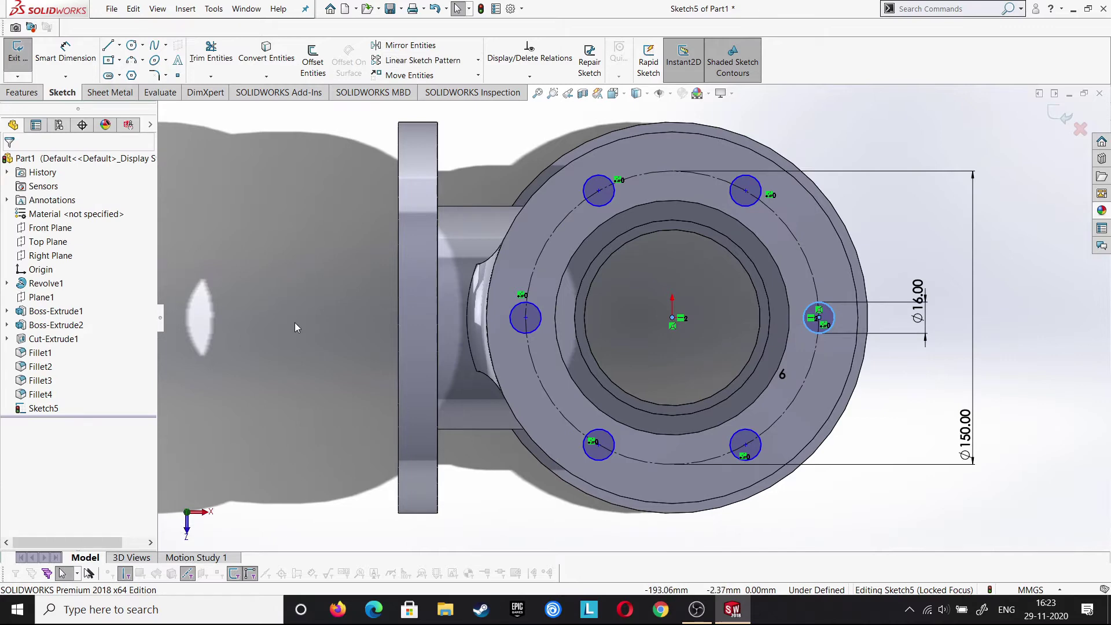
{"action": "left_click", "coordinate": [10, 96]}
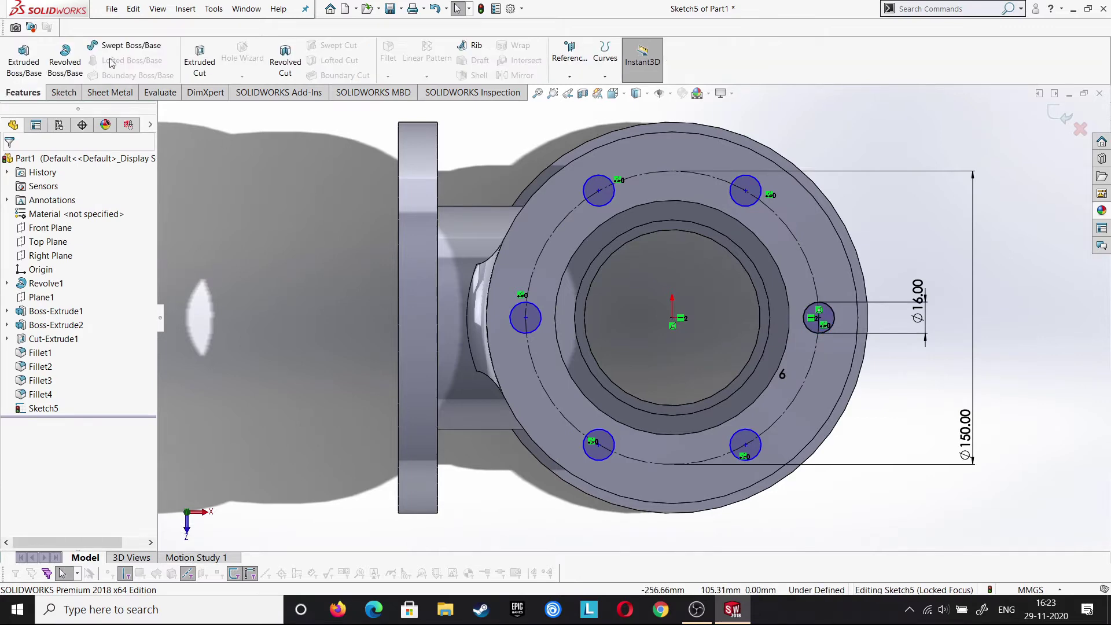
Extrude-cut the six Ø16 bolt holes 20 mm deep (Blind) and orbit out to view the whole part
{"action": "left_click", "coordinate": [204, 68]}
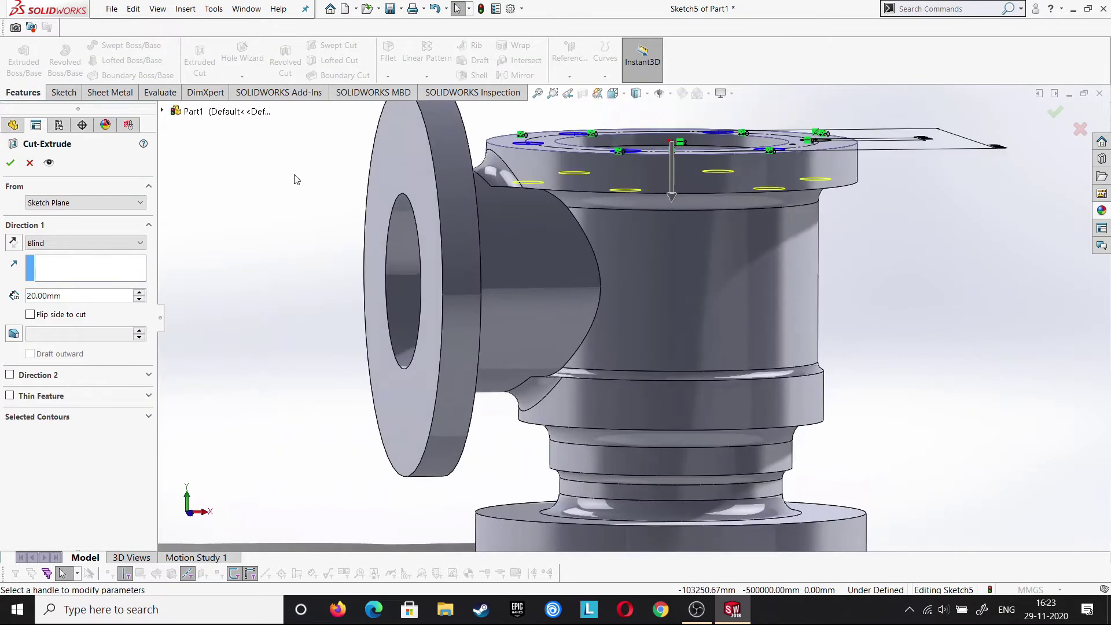
{"action": "left_click", "coordinate": [10, 163]}
{"action": "mouse_move", "coordinate": [870, 288]}
{"action": "middle_mouse_down"}
{"action": "mouse_move", "coordinate": [773, 209]}
{"action": "mouse_move", "coordinate": [957, 262]}
{"action": "middle_mouse_up"}
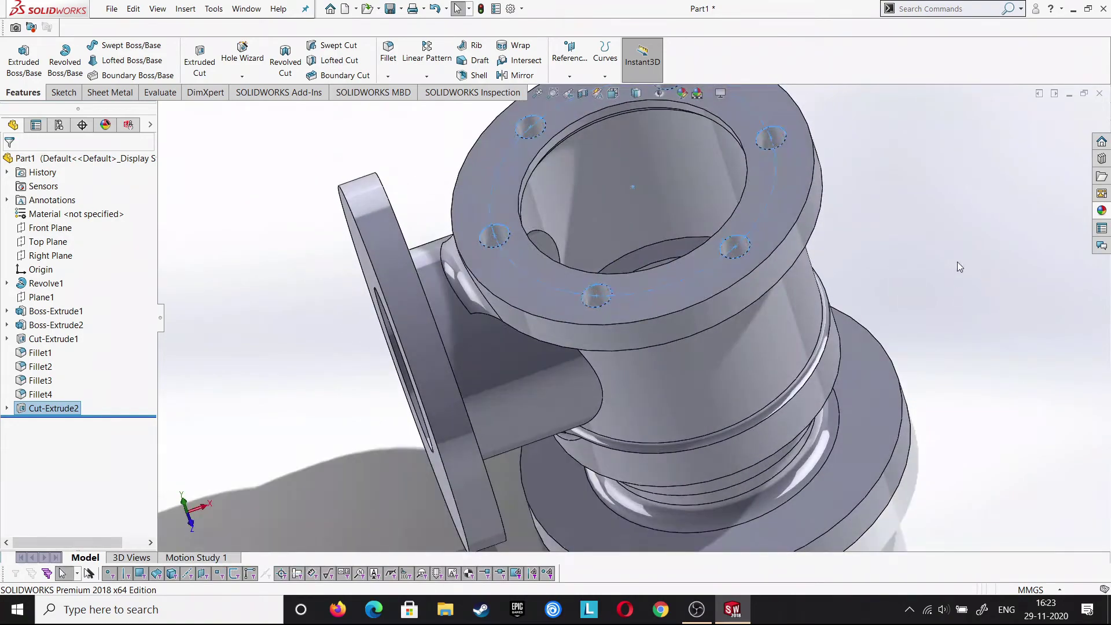
{"action": "key", "text": "Escape"}
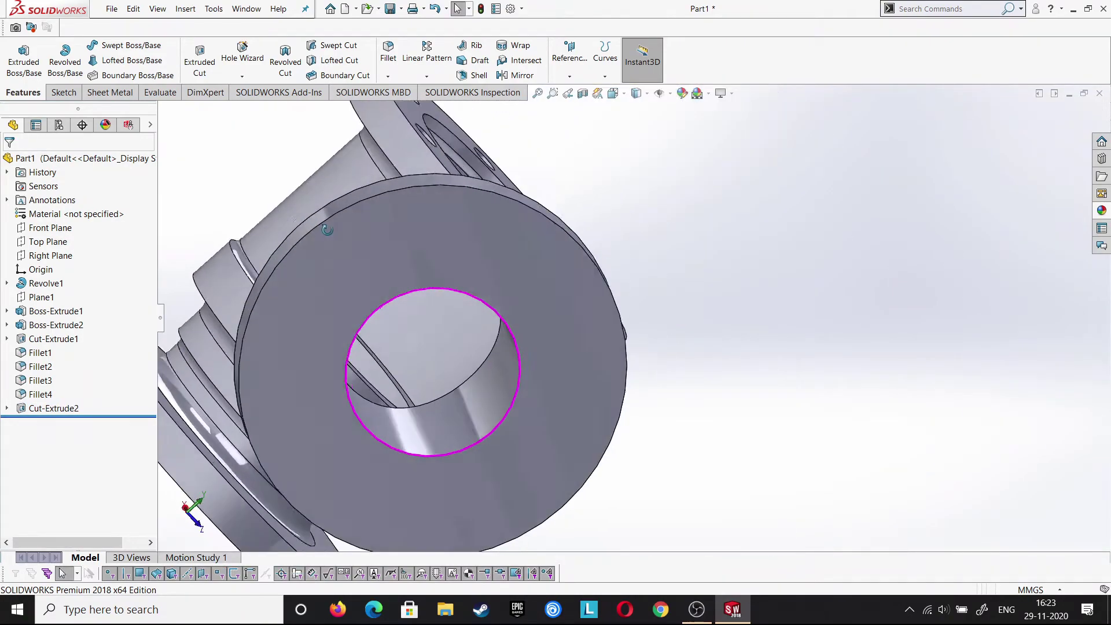
{"action": "middle_click_drag", "start_coordinate": [202, 240], "coordinate": [342, 247]}
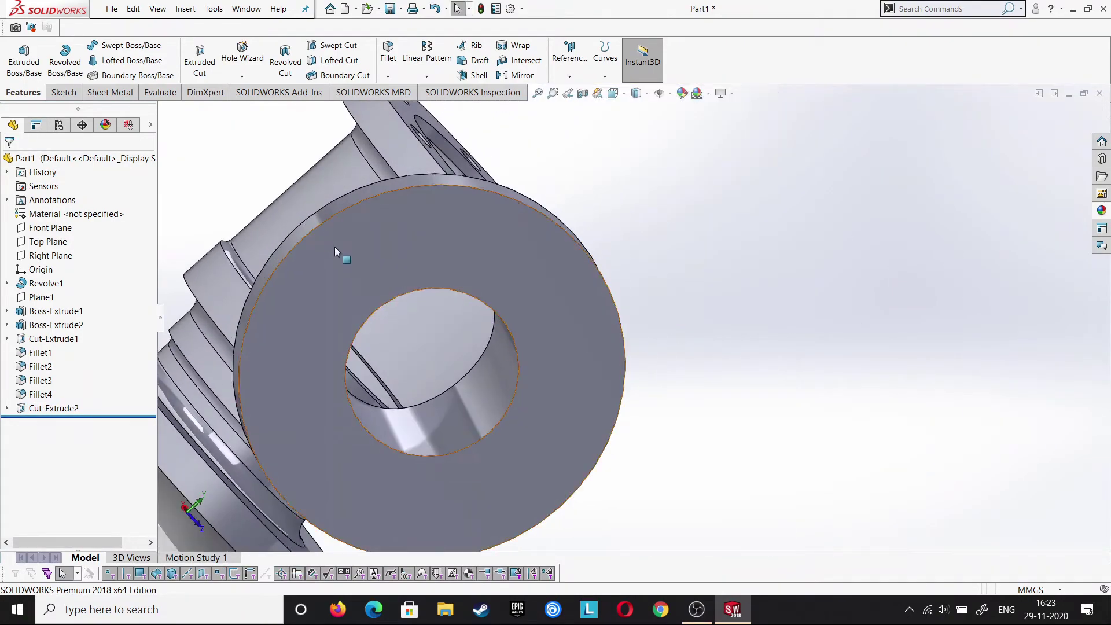
{"action": "scroll", "coordinate": [749, 457], "scroll_direction": "up", "scroll_amount": 3}
{"action": "mouse_move", "coordinate": [748, 456]}
{"action": "middle_mouse_down"}
{"action": "mouse_move", "coordinate": [616, 356]}
{"action": "mouse_move", "coordinate": [564, 334]}
{"action": "middle_mouse_up"}
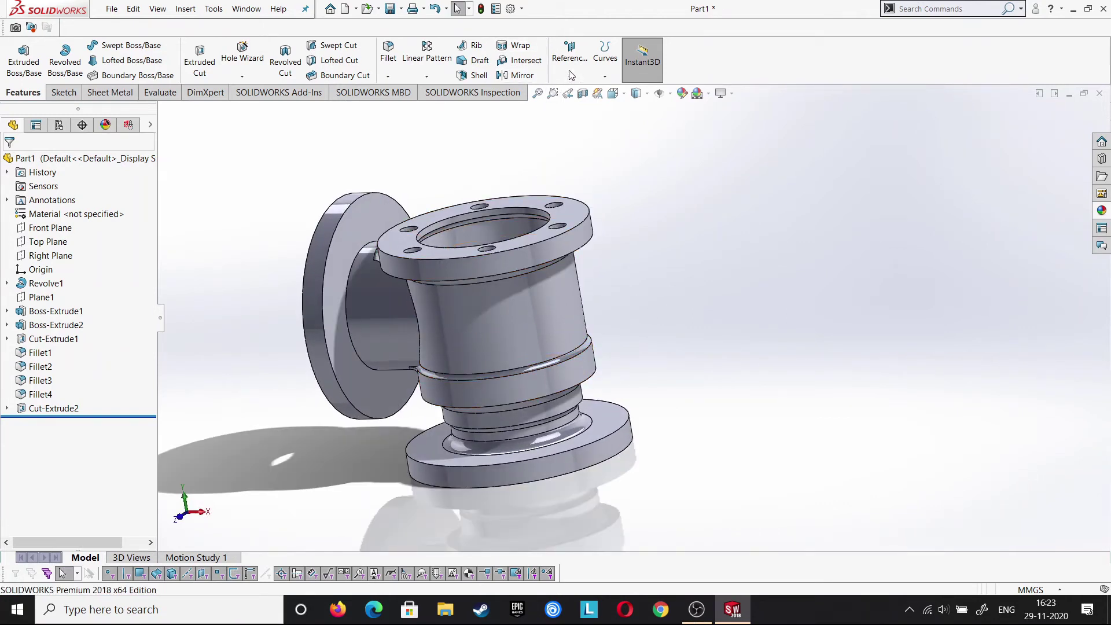
Create Plane2 from the Right Plane, tangent to the lower cylindrical band face
{"action": "left_click", "coordinate": [569, 58]}
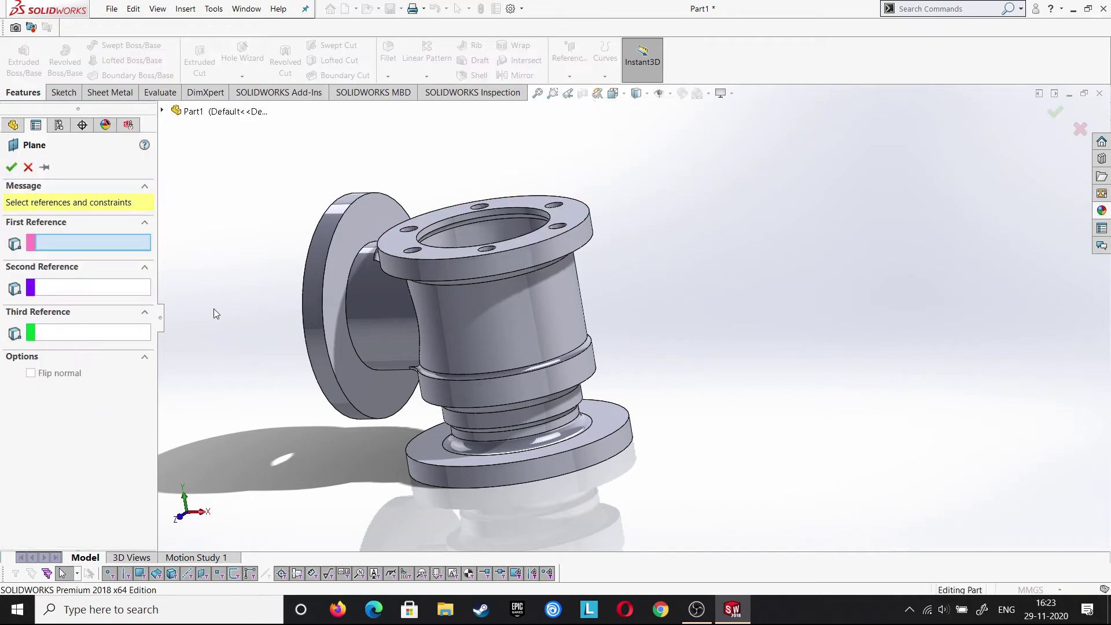
{"action": "left_click", "coordinate": [163, 112]}
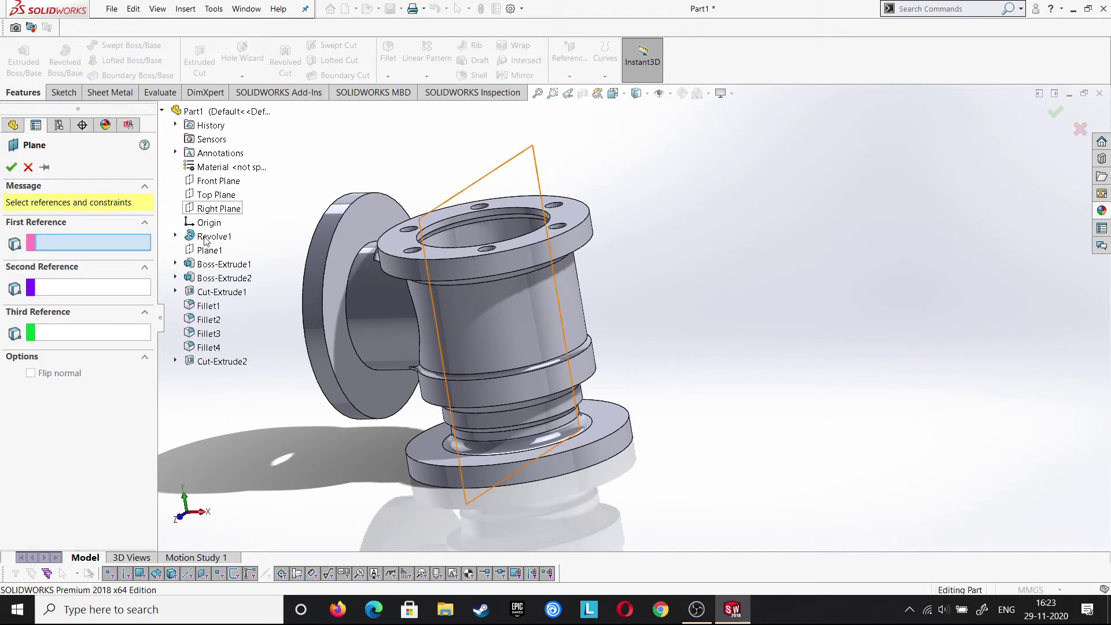
{"action": "left_click", "coordinate": [219, 209]}
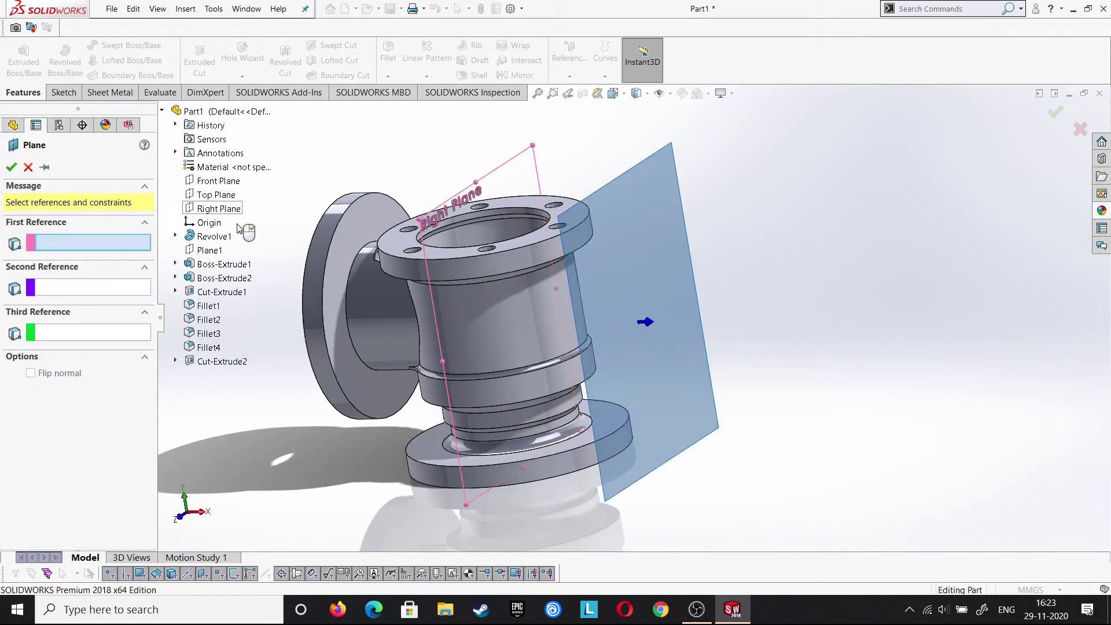
{"action": "left_click", "coordinate": [579, 374]}
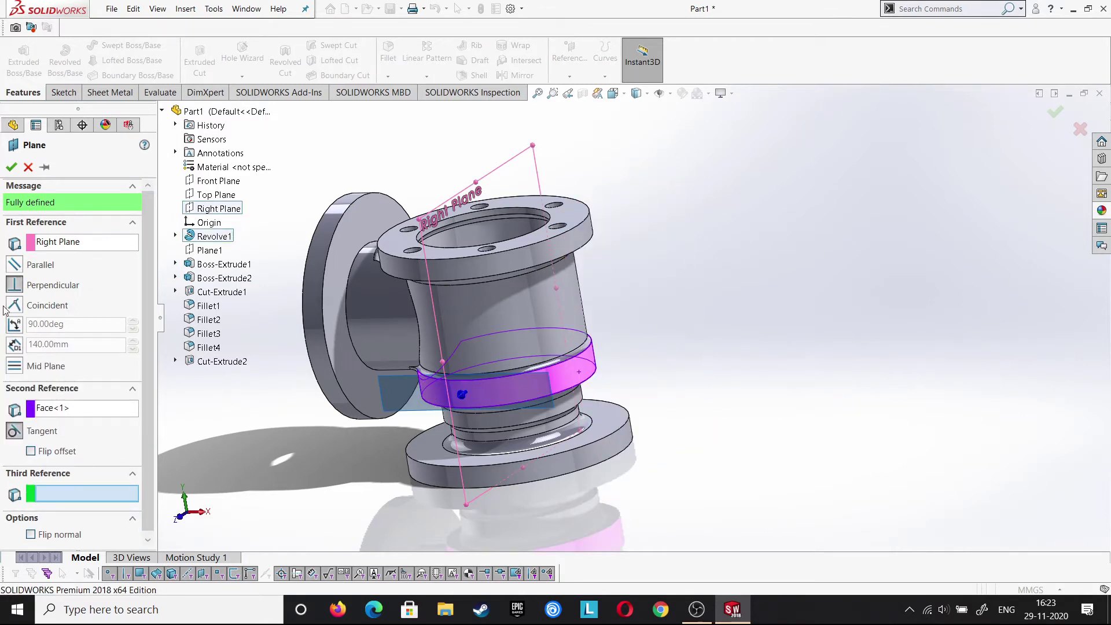
{"action": "left_click", "coordinate": [13, 267]}
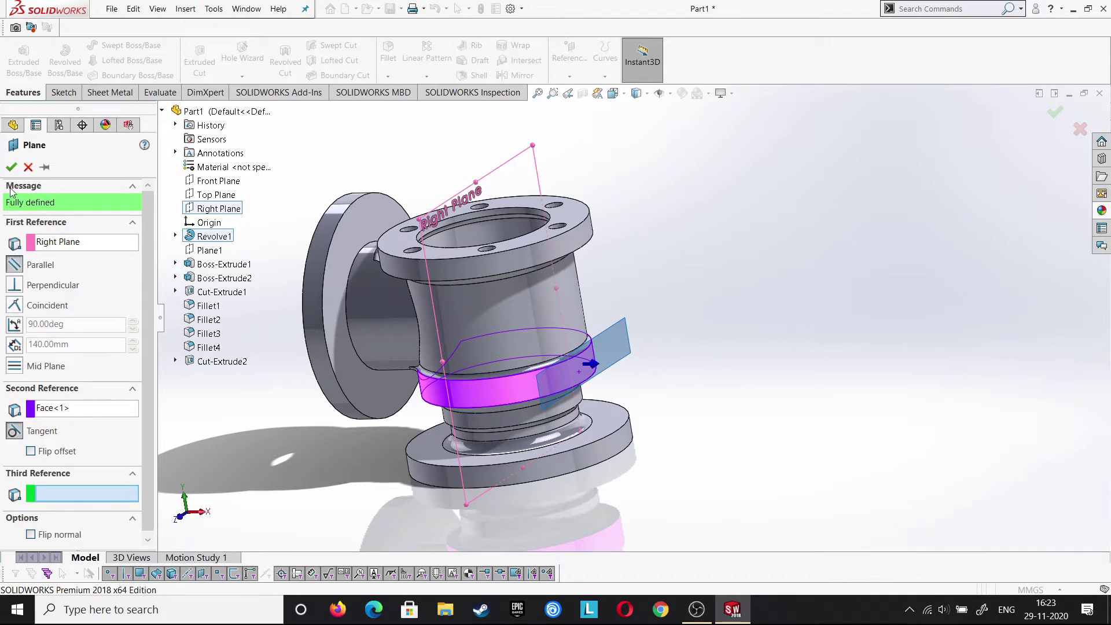
{"action": "left_click", "coordinate": [12, 167]}
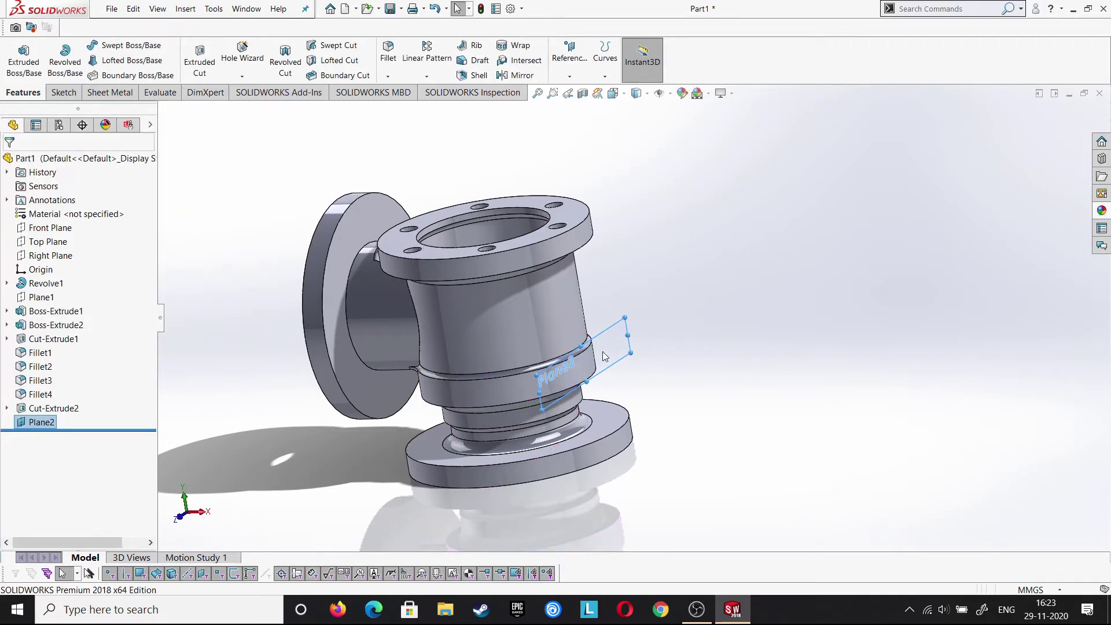
{"action": "right_click", "coordinate": [55, 422]}
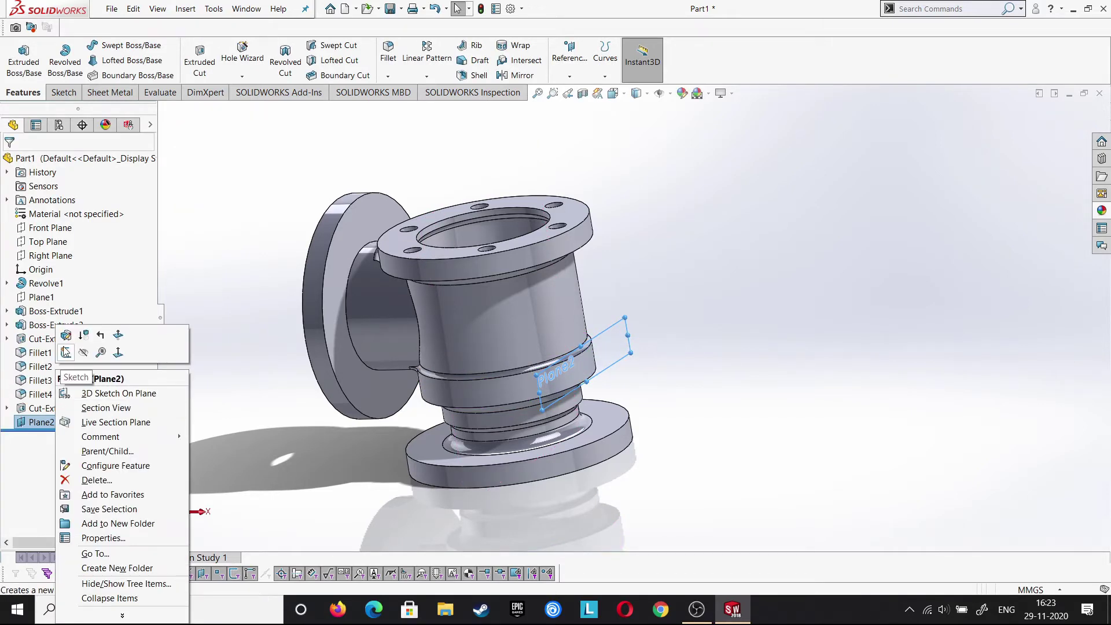
On Plane2, sketch a vertical line rising from the ring's bottom edge
{"action": "left_click", "coordinate": [67, 351]}
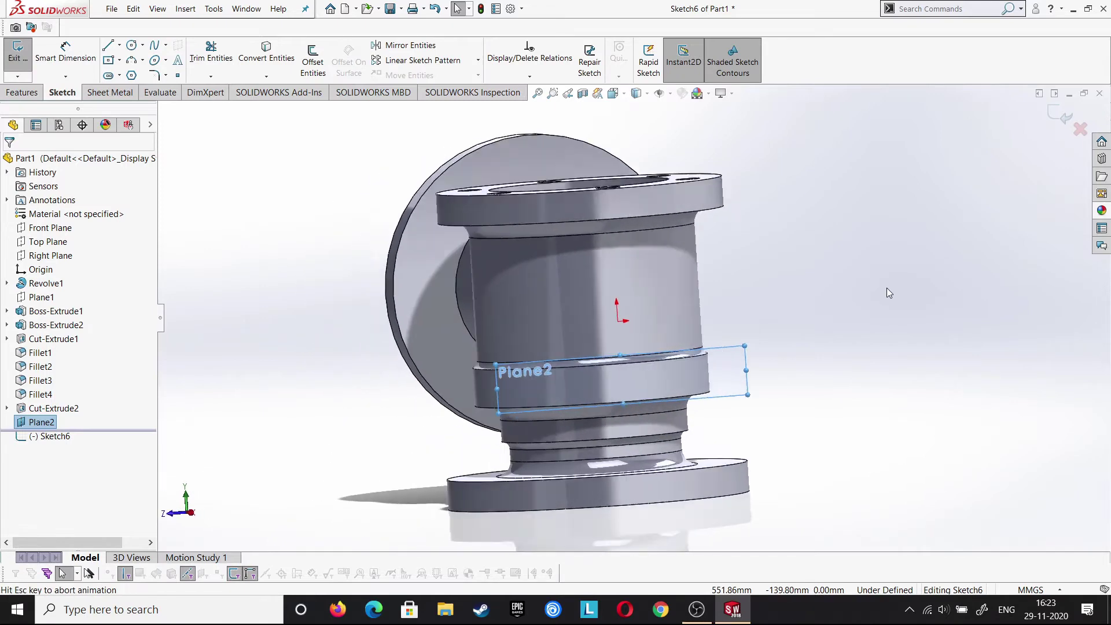
{"action": "left_click", "coordinate": [875, 360]}
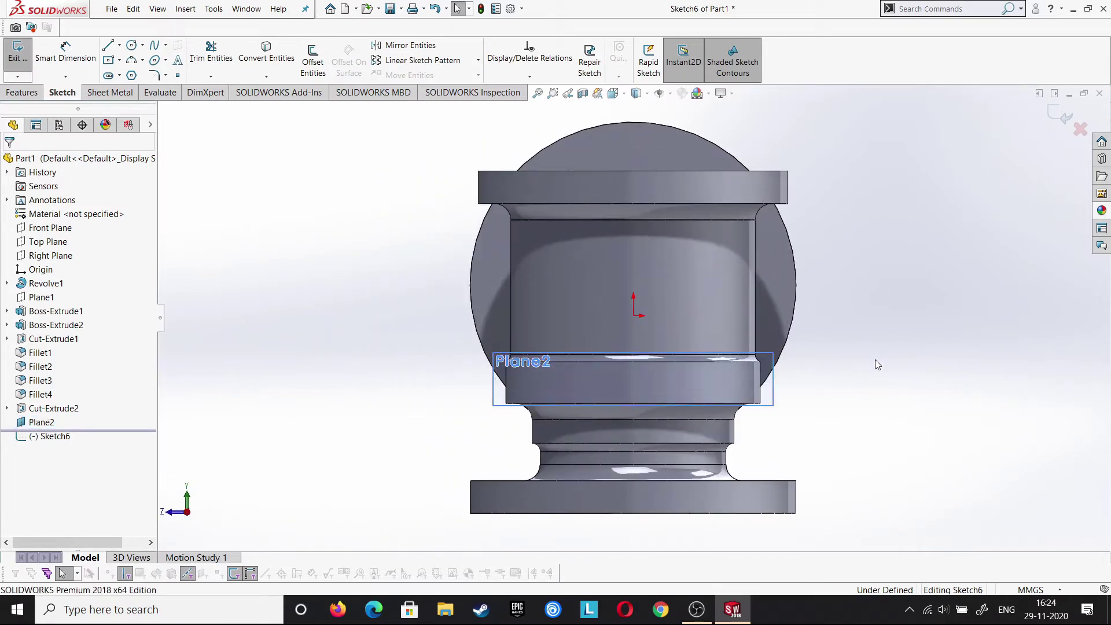
{"action": "left_click", "coordinate": [108, 46]}
{"action": "scroll", "coordinate": [632, 419], "scroll_direction": "down", "scroll_amount": 3}
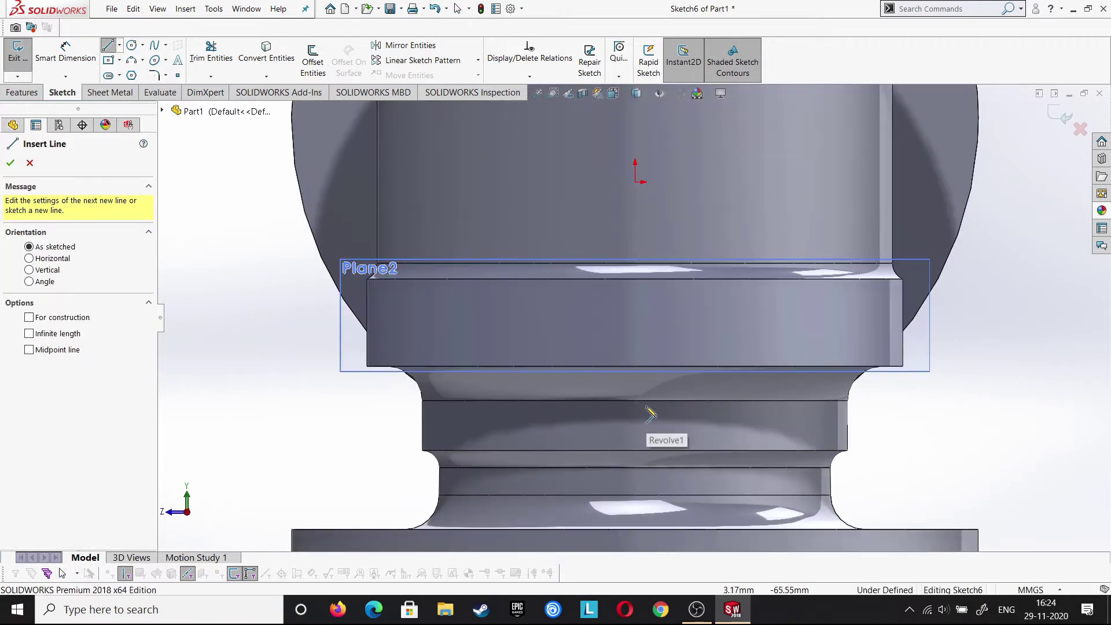
{"action": "left_click", "coordinate": [634, 366]}
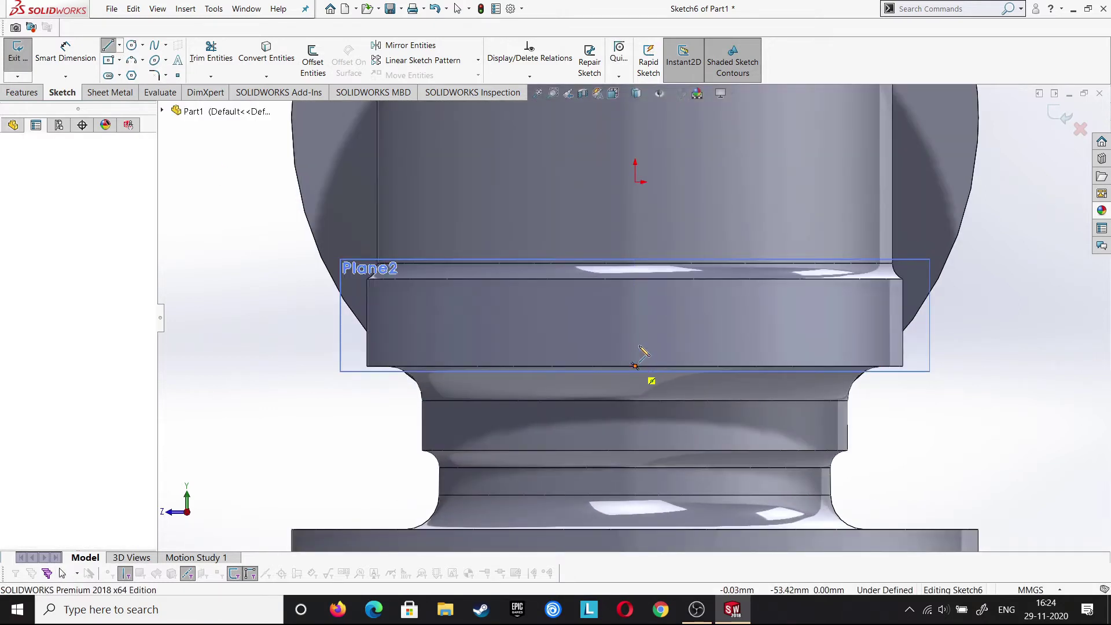
{"action": "left_click", "coordinate": [635, 321]}
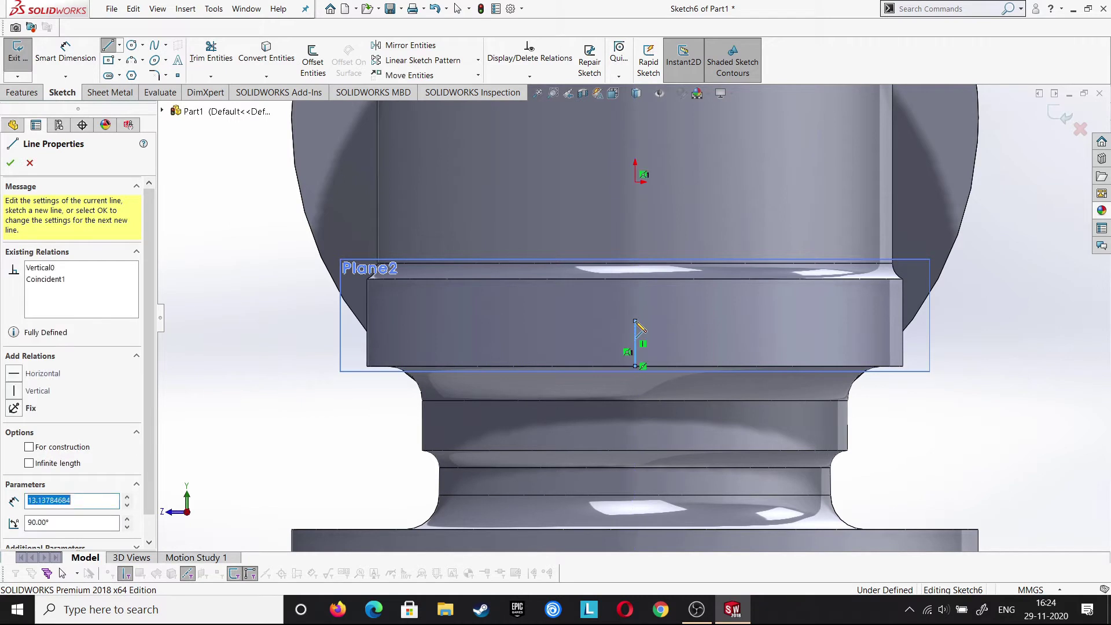
{"action": "right_click", "coordinate": [637, 324]}
{"action": "left_click", "coordinate": [651, 331]}
Dimension the vertical line to 12.5 mm and make it construction geometry
{"action": "left_click", "coordinate": [66, 52]}
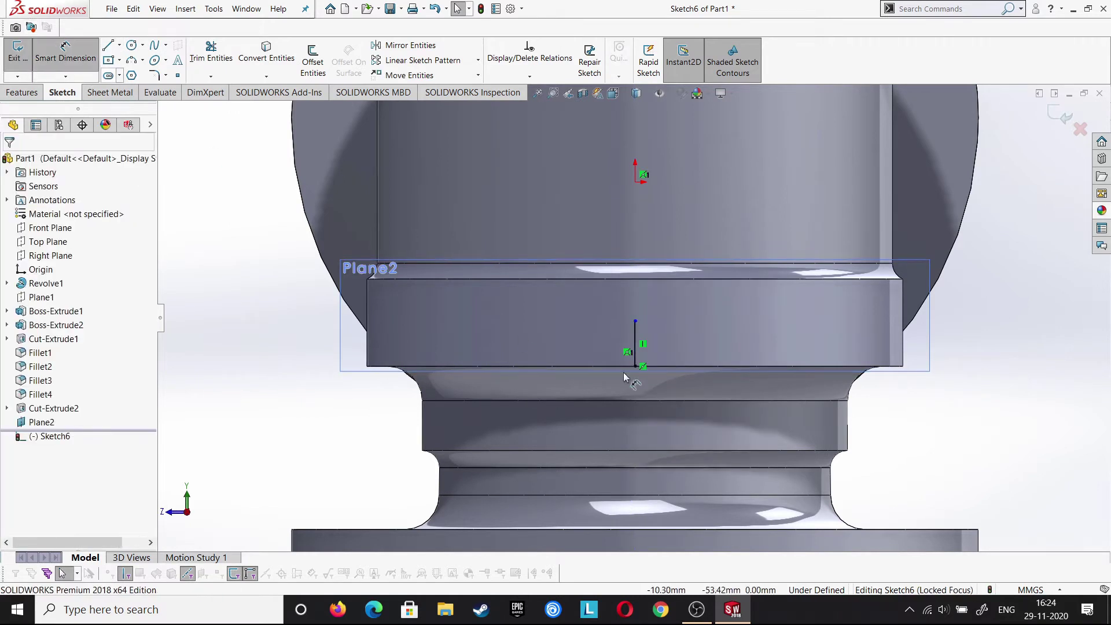
{"action": "left_click", "coordinate": [636, 347]}
{"action": "left_click", "coordinate": [283, 343]}
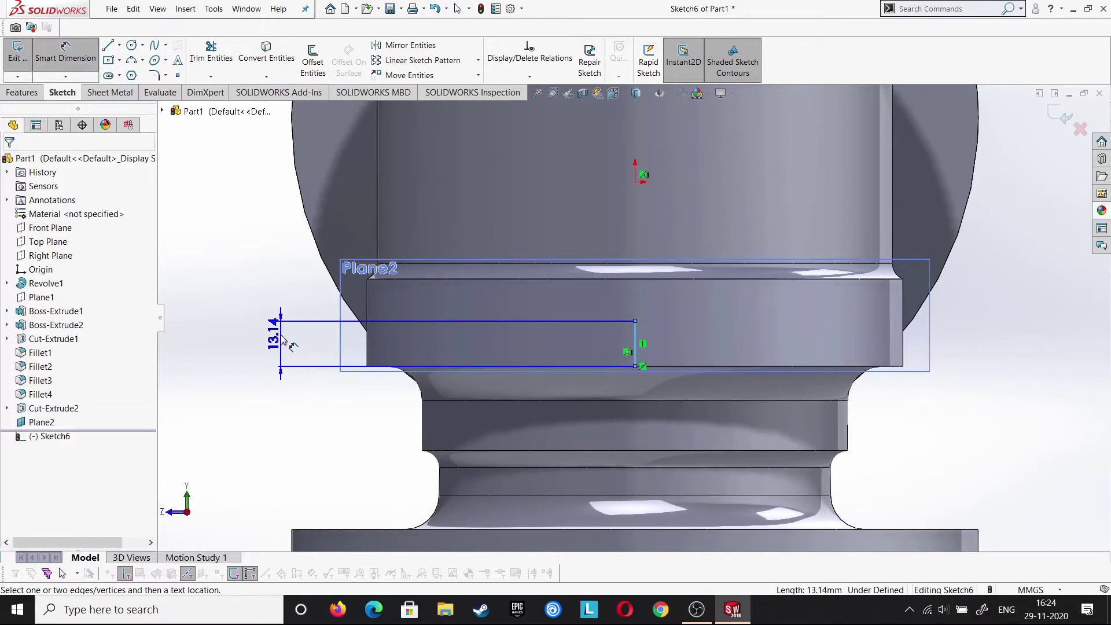
{"action": "type", "text": "12.5"}
{"action": "key", "text": "Return"}
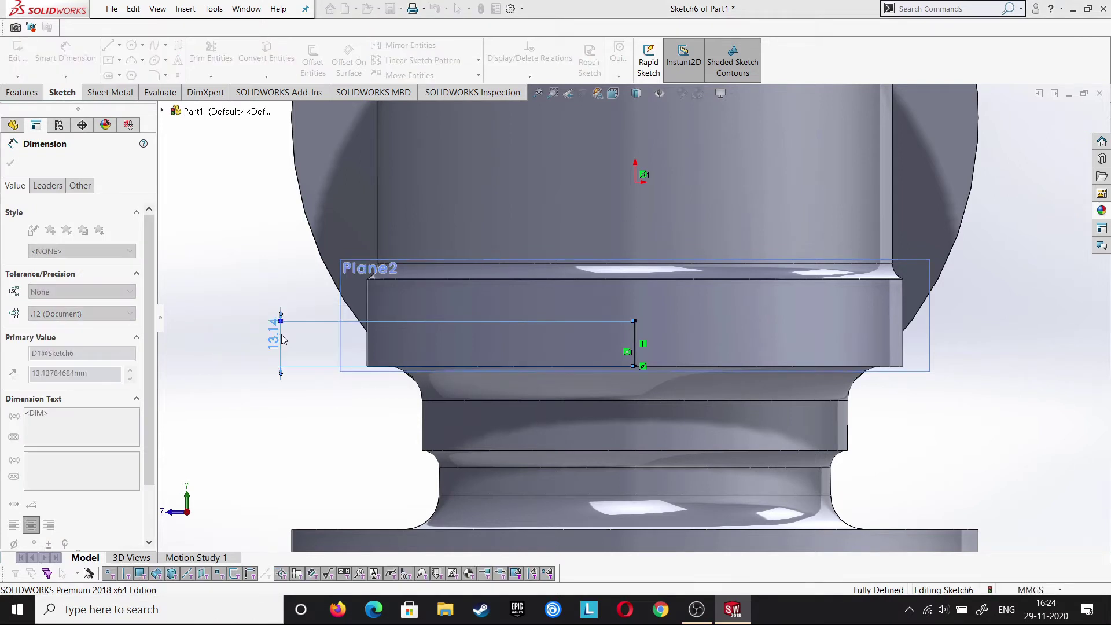
{"action": "left_click", "coordinate": [10, 165]}
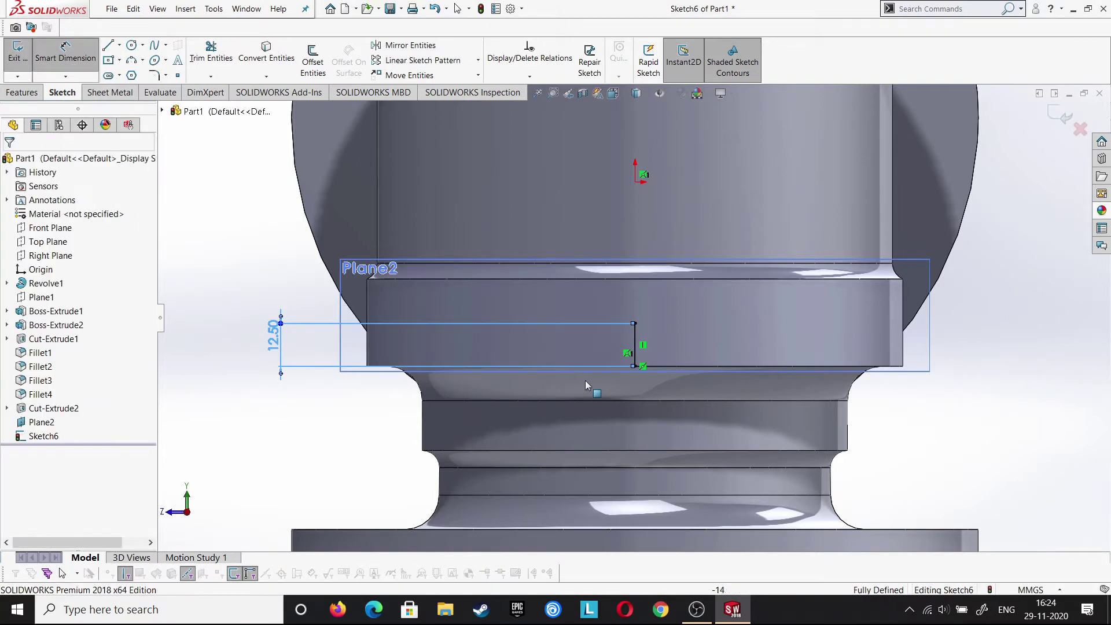
{"action": "key", "text": "Escape"}
{"action": "left_click", "coordinate": [398, 399]}
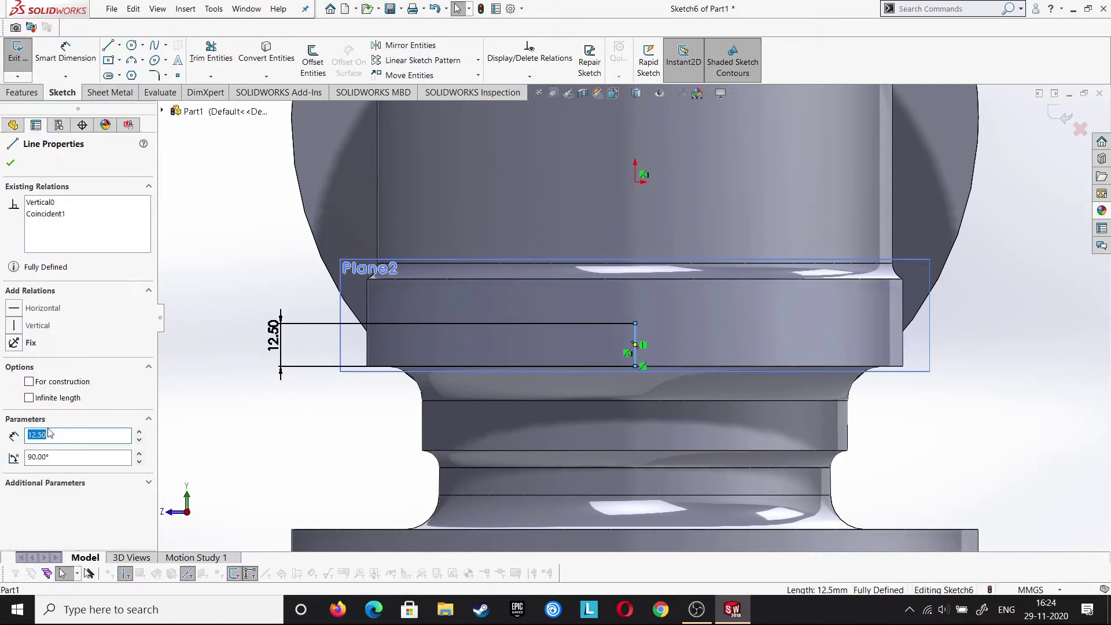
{"action": "left_click", "coordinate": [30, 382]}
{"action": "left_click", "coordinate": [12, 164]}
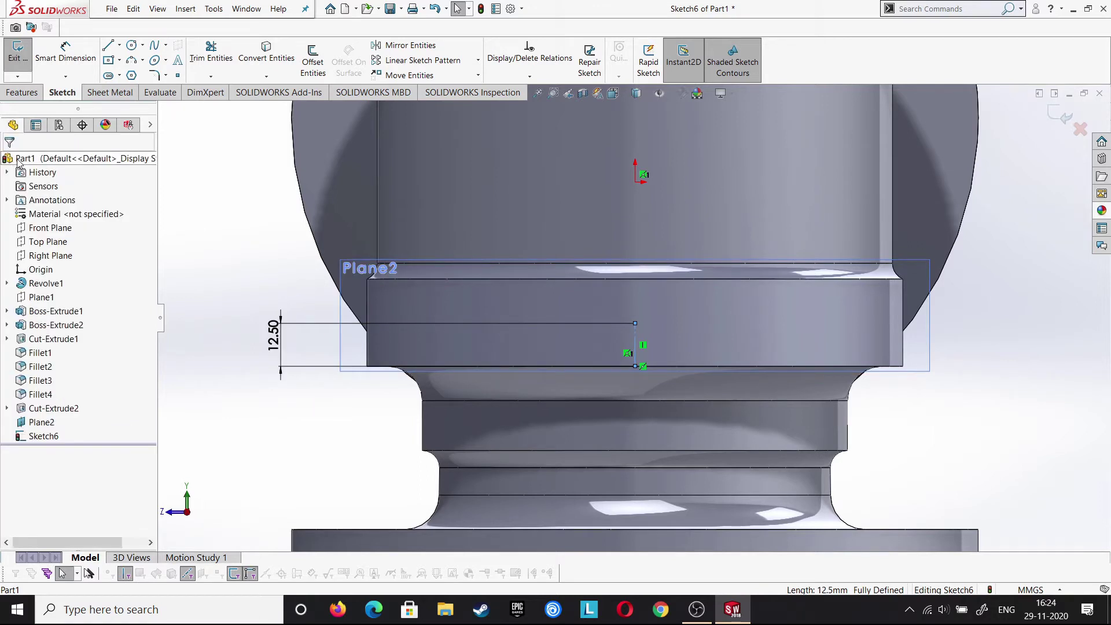
Draw a circle centred on the line's top end and dimension it Ø10
{"action": "left_click", "coordinate": [133, 46]}
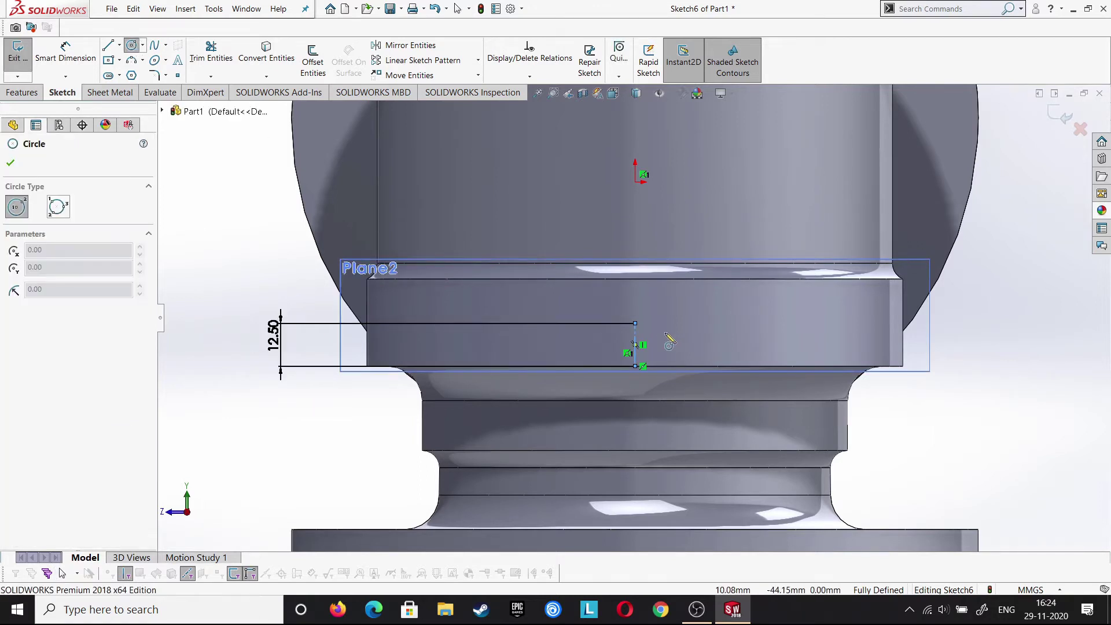
{"action": "left_click", "coordinate": [635, 323]}
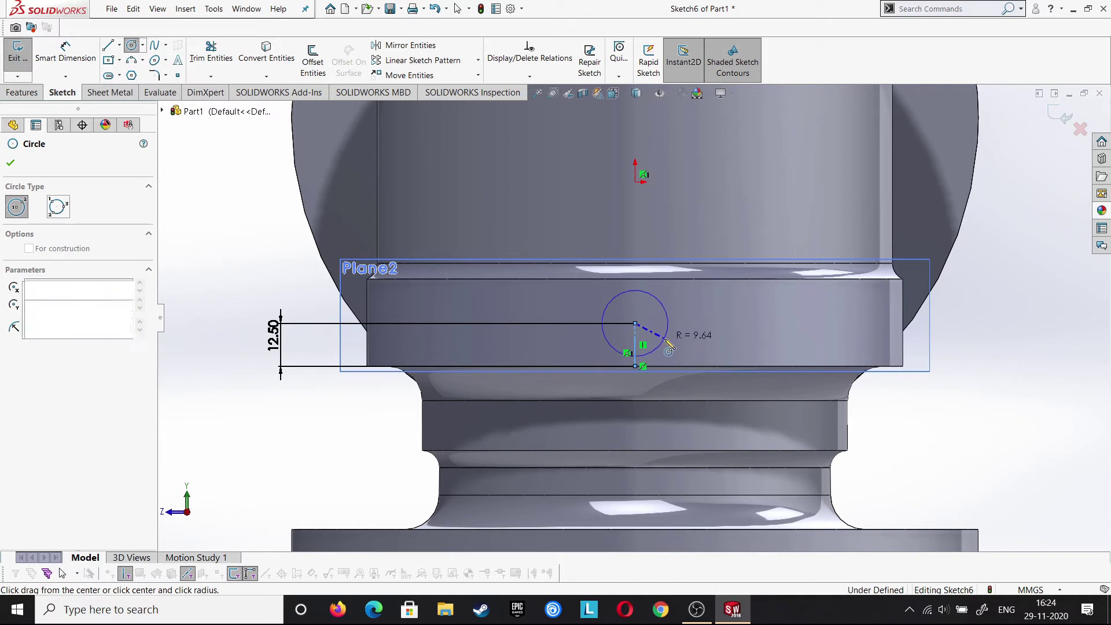
{"action": "left_click", "coordinate": [640, 355]}
{"action": "left_click", "coordinate": [7, 164]}
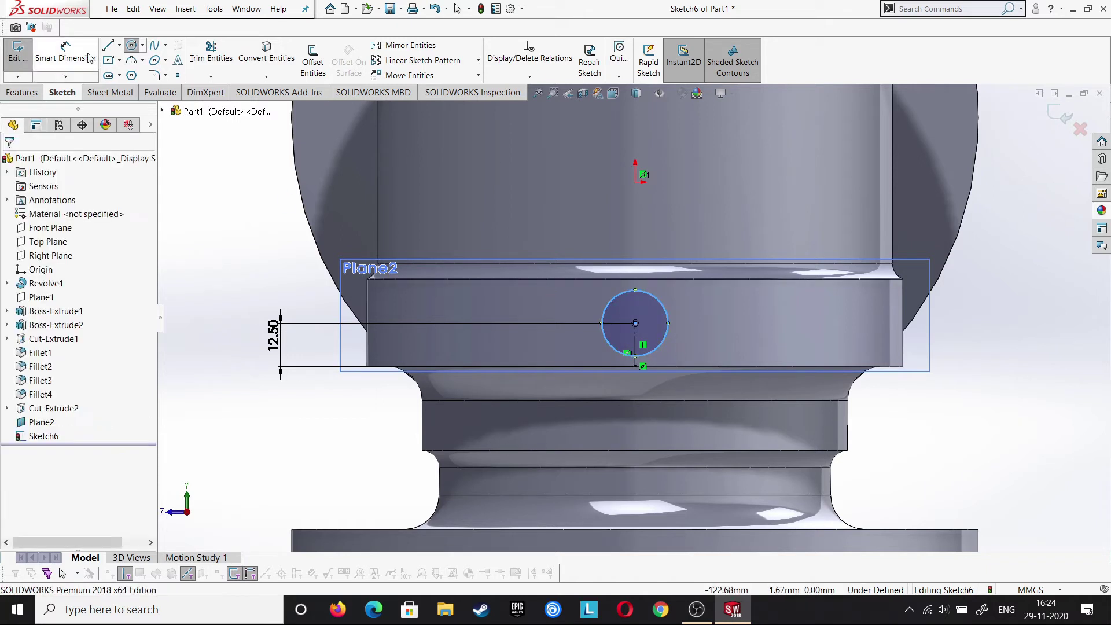
{"action": "left_click", "coordinate": [65, 53]}
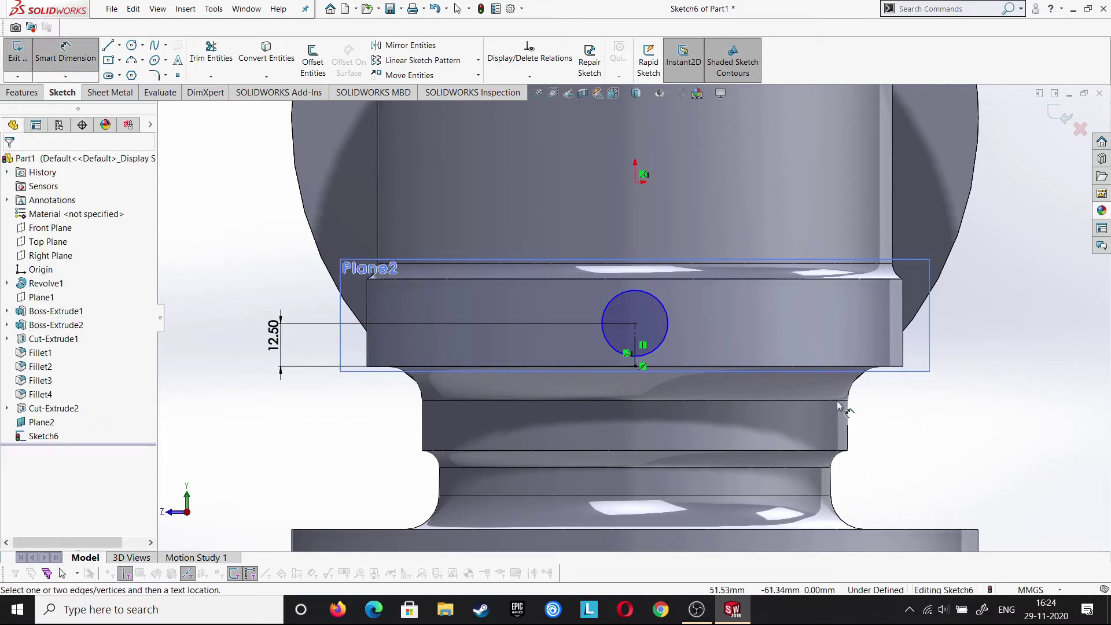
{"action": "left_click", "coordinate": [667, 335]}
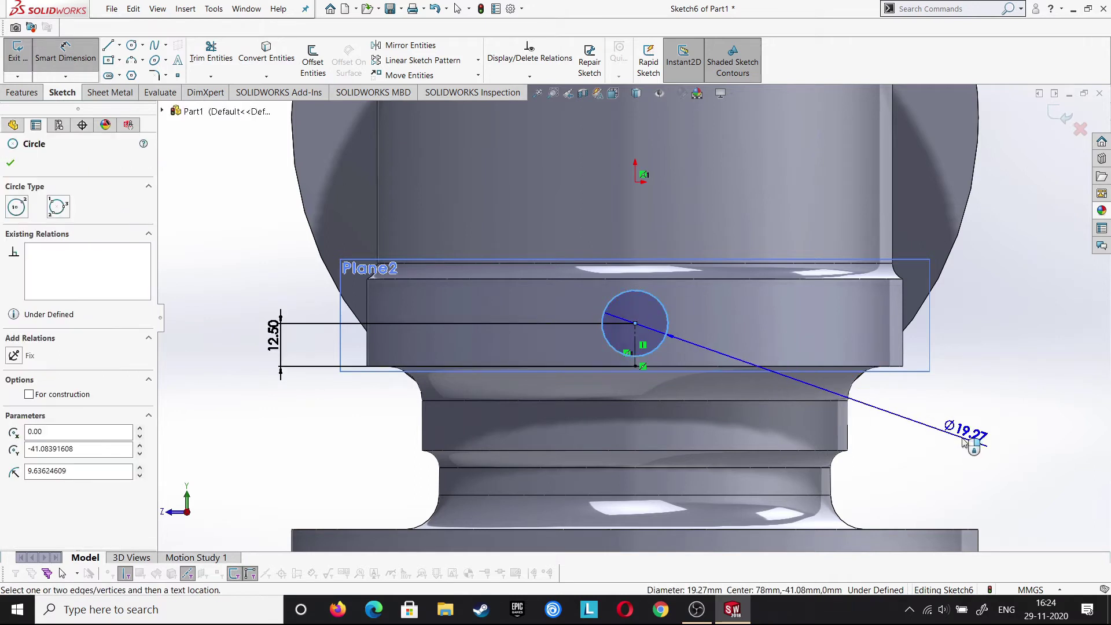
{"action": "left_click", "coordinate": [957, 437]}
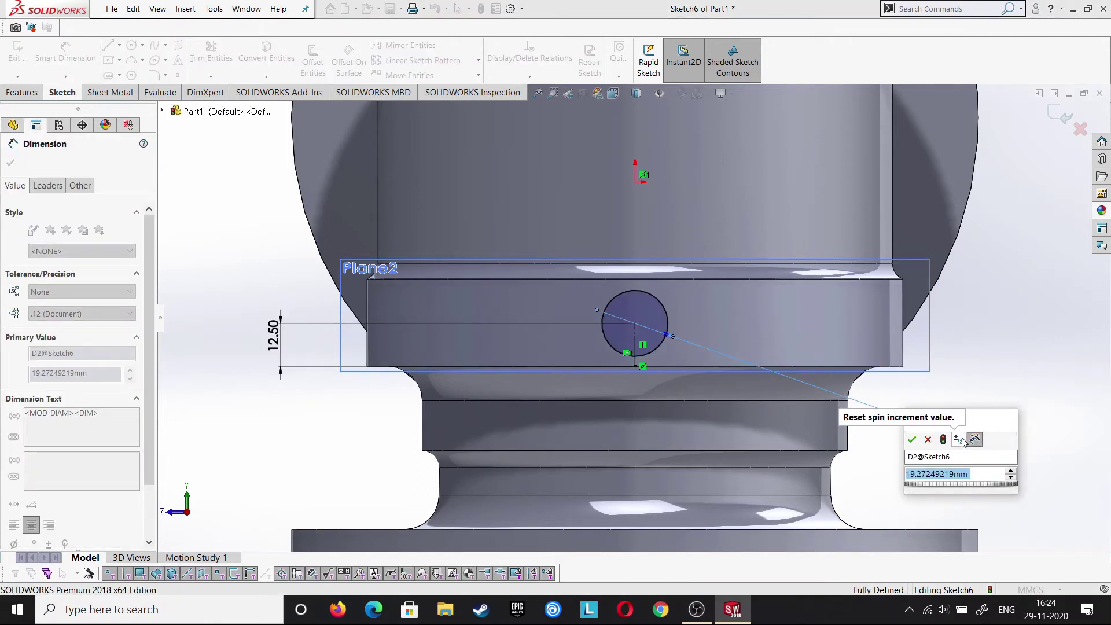
{"action": "type", "text": "10"}
{"action": "key", "text": "Return"}
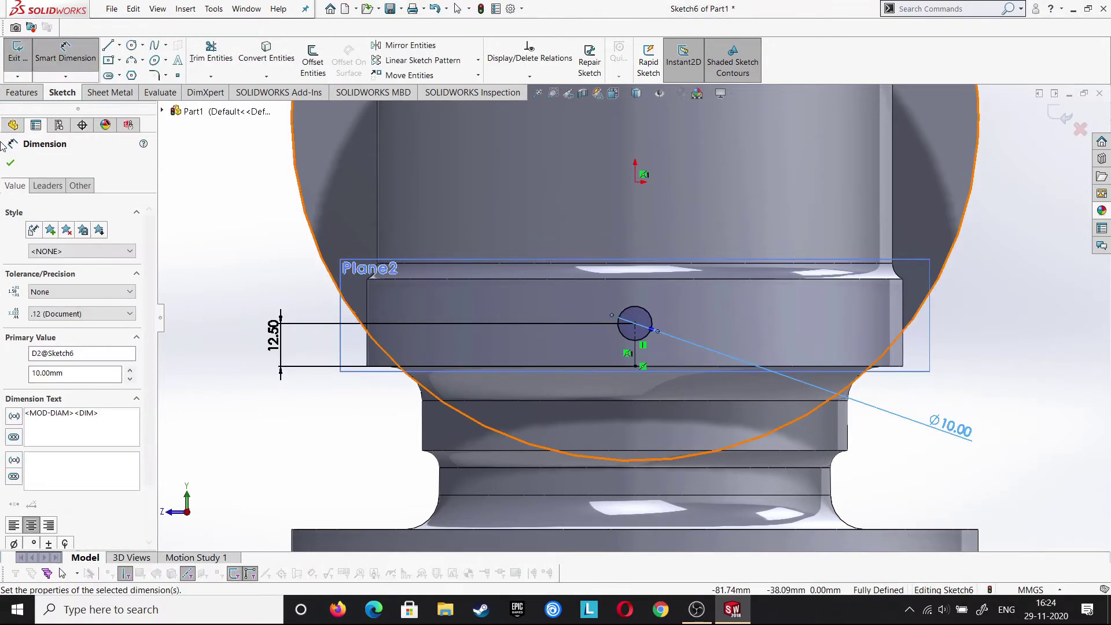
{"action": "left_click", "coordinate": [11, 163]}
{"action": "left_click", "coordinate": [23, 93]}
Extrude-cut the Ø10 circle 30 mm deep as the small side hole
{"action": "left_click", "coordinate": [215, 63]}
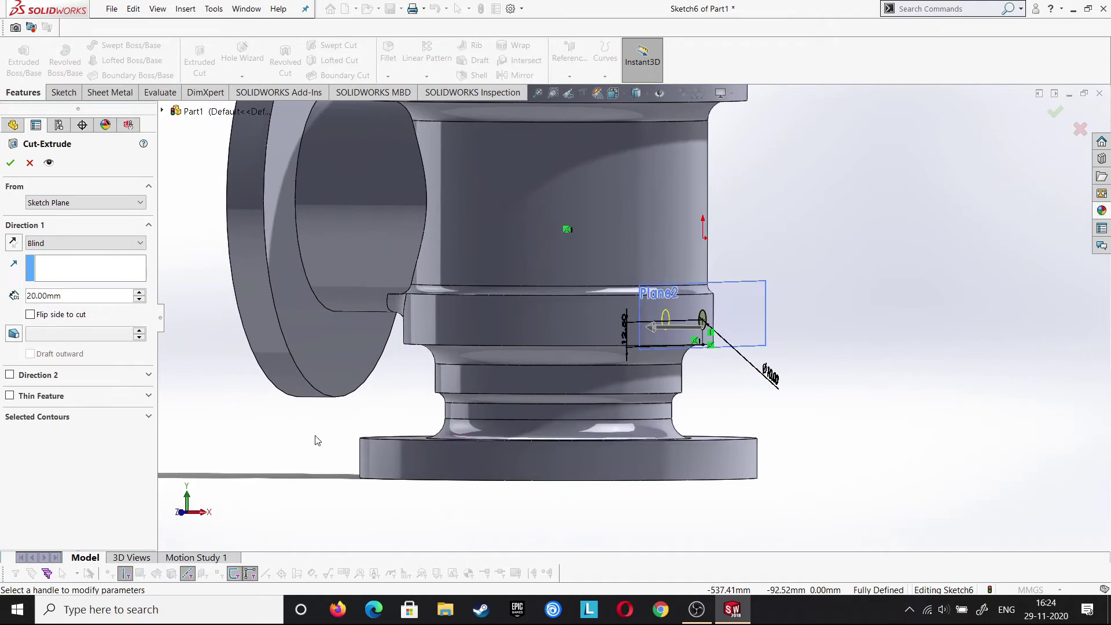
{"action": "mouse_move", "coordinate": [317, 438]}
{"action": "middle_mouse_down"}
{"action": "mouse_move", "coordinate": [312, 517]}
{"action": "mouse_move", "coordinate": [301, 519]}
{"action": "middle_mouse_up"}
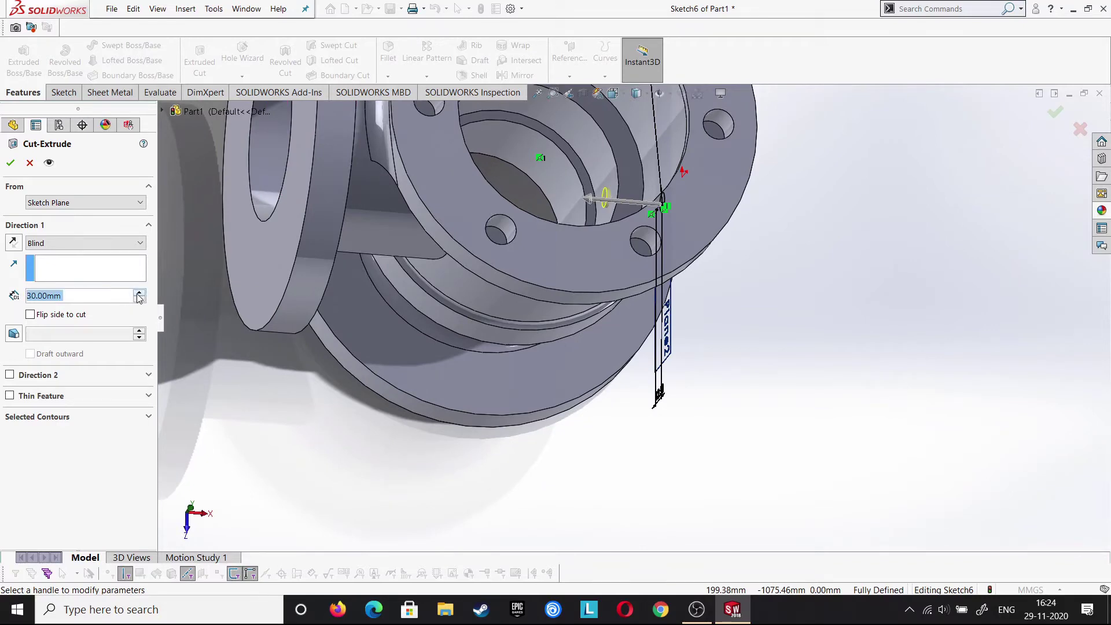
{"action": "left_click", "coordinate": [11, 162]}
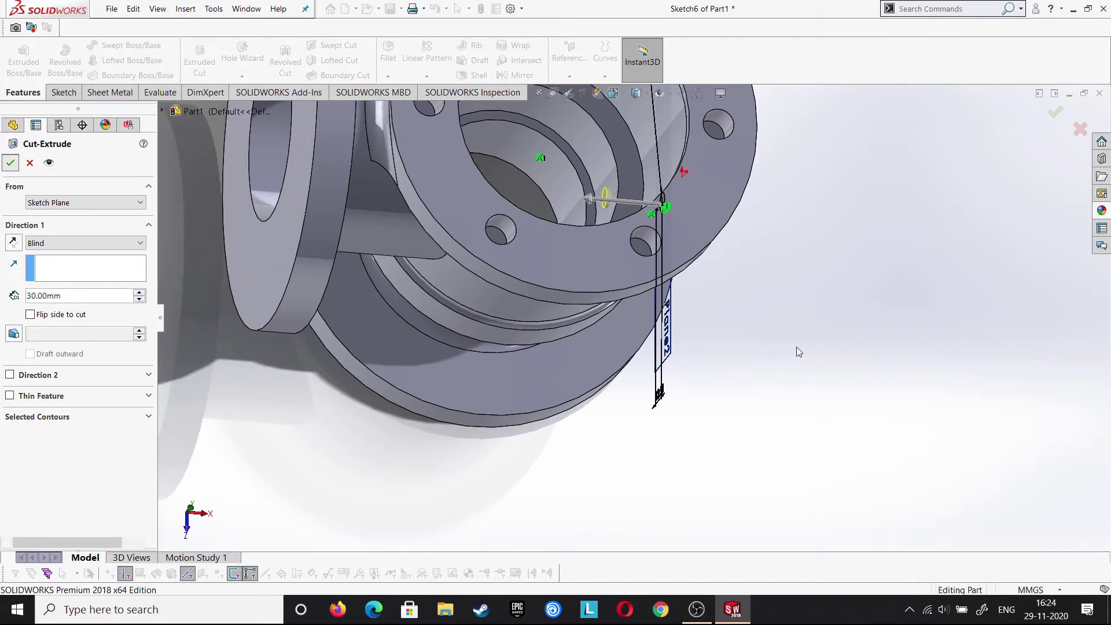
{"action": "middle_click_drag", "start_coordinate": [796, 346], "coordinate": [780, 343]}
{"action": "key", "text": "Escape"}
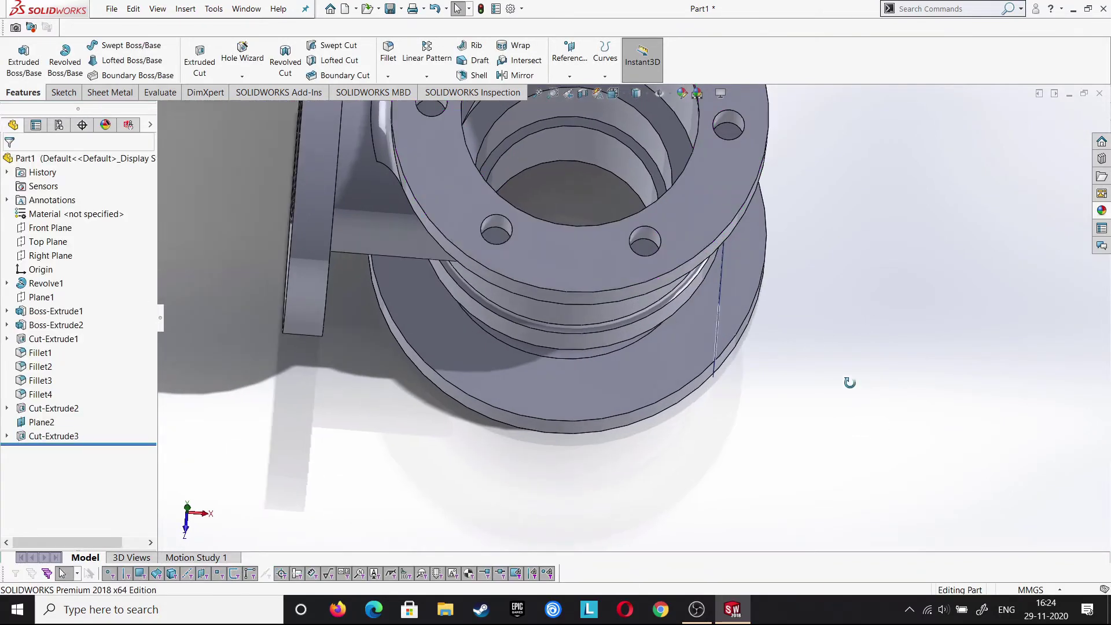
{"action": "mouse_move", "coordinate": [849, 383]}
{"action": "middle_mouse_down"}
{"action": "mouse_move", "coordinate": [844, 322]}
{"action": "mouse_move", "coordinate": [832, 334]}
{"action": "mouse_move", "coordinate": [824, 195]}
{"action": "middle_mouse_up"}
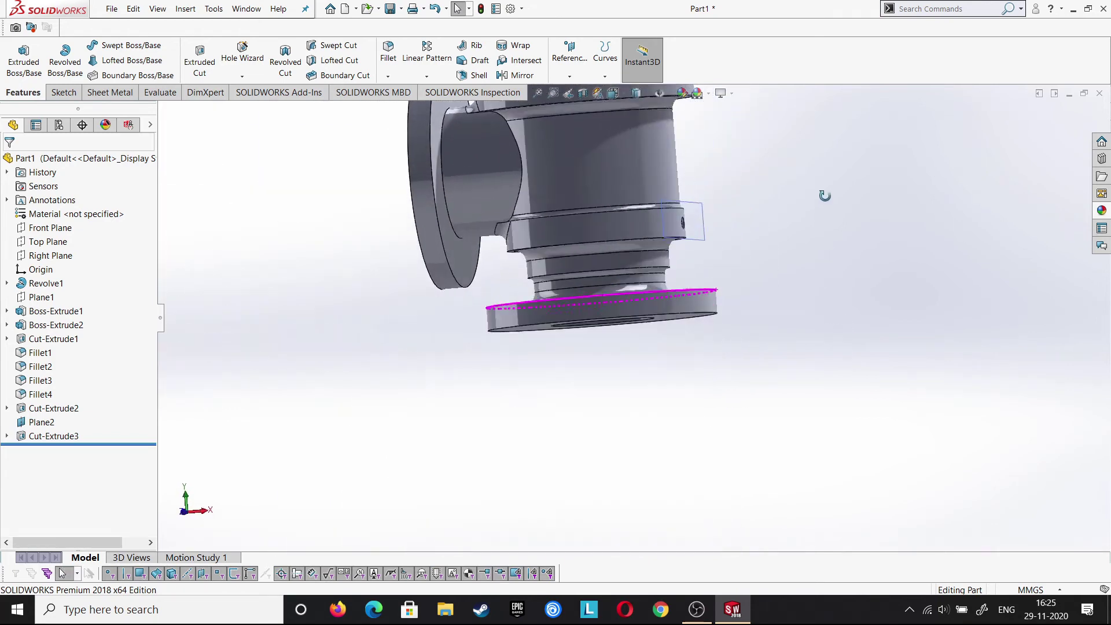
Hide Plane2 and reorient the view of the part
{"action": "left_click", "coordinate": [42, 422]}
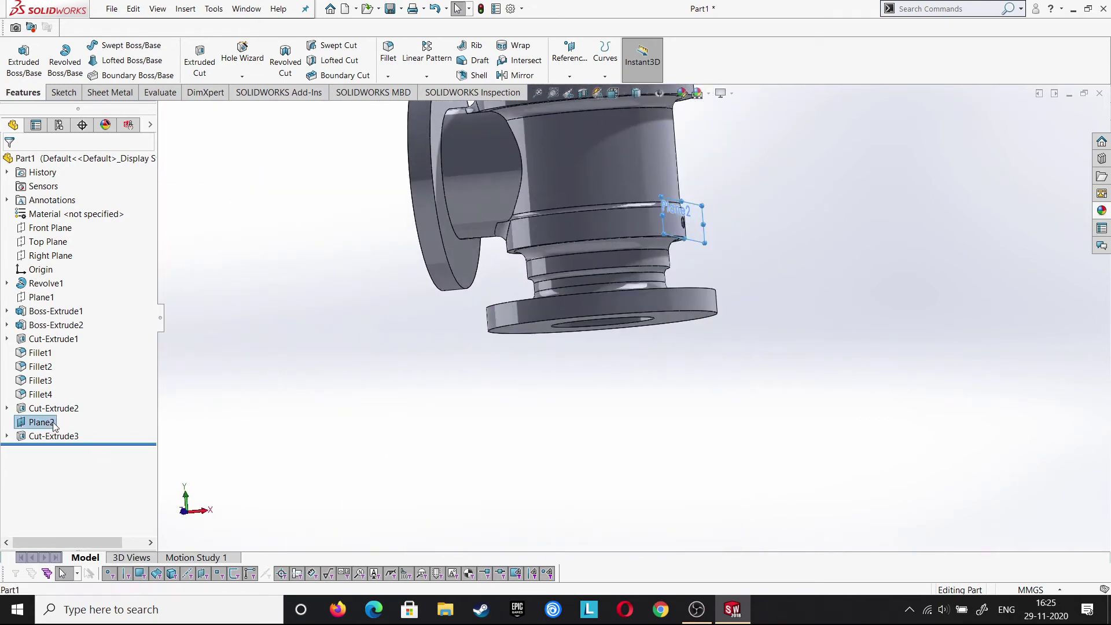
{"action": "right_click", "coordinate": [41, 422]}
{"action": "key", "text": "Escape"}
{"action": "mouse_move", "coordinate": [470, 416]}
{"action": "middle_mouse_down"}
{"action": "mouse_move", "coordinate": [749, 345]}
{"action": "mouse_move", "coordinate": [612, 255]}
{"action": "mouse_move", "coordinate": [650, 268]}
{"action": "mouse_move", "coordinate": [716, 246]}
{"action": "middle_mouse_up"}
{"action": "scroll", "coordinate": [613, 250], "scroll_direction": "up", "scroll_amount": 3}
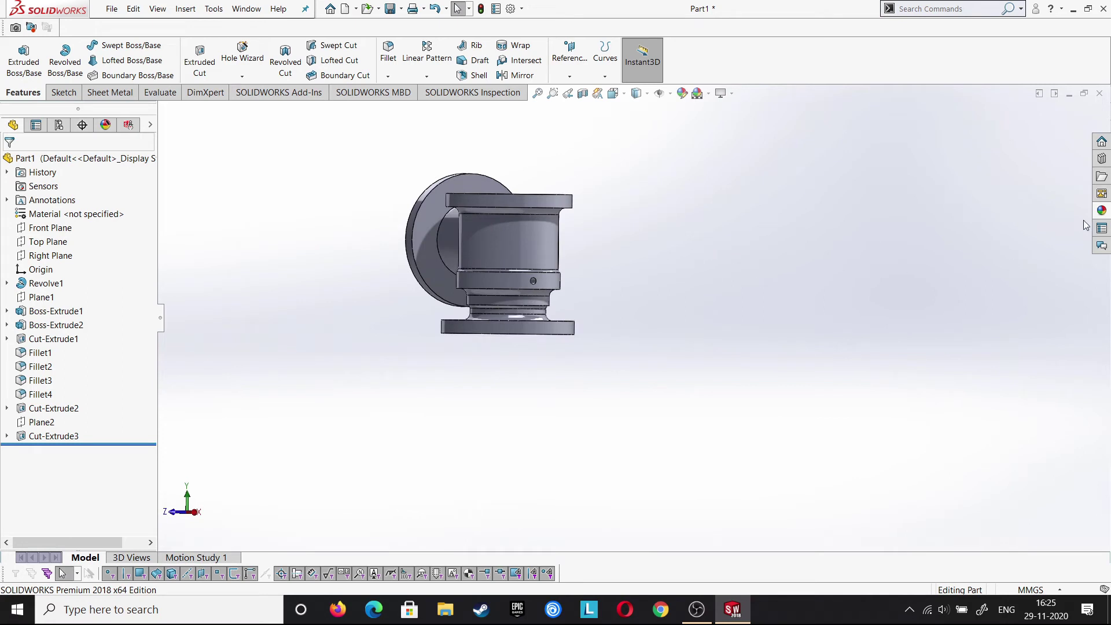
Drag polished steel from Appearances > Metal > Steel onto the entire tee part, then orbit to inspect it
{"action": "left_click", "coordinate": [1101, 211]}
{"action": "left_click", "coordinate": [920, 131]}
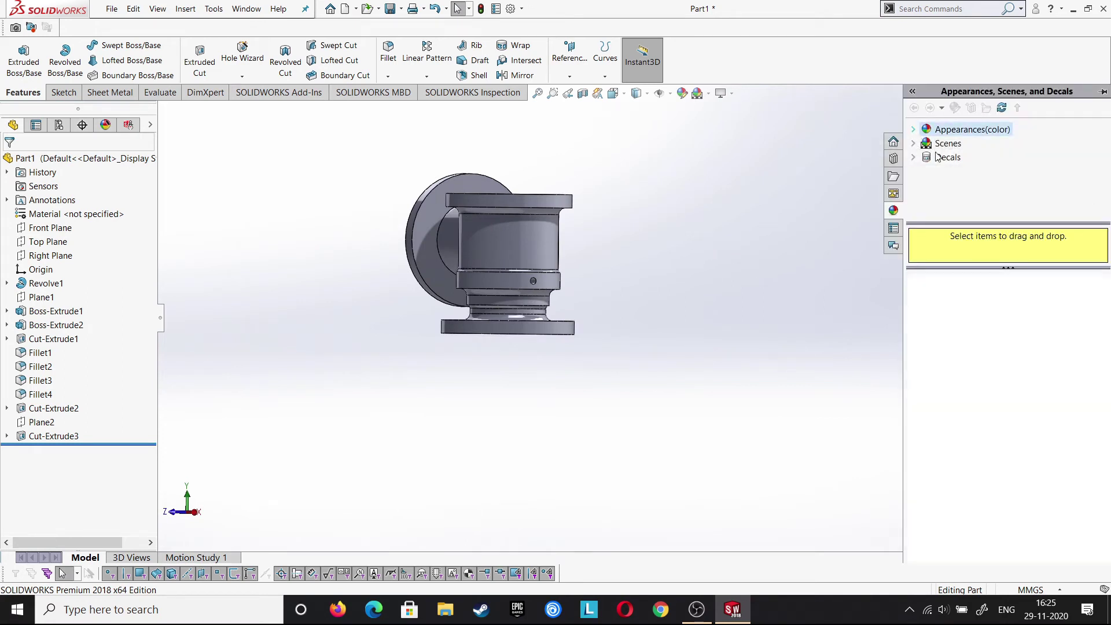
{"action": "left_click", "coordinate": [927, 158]}
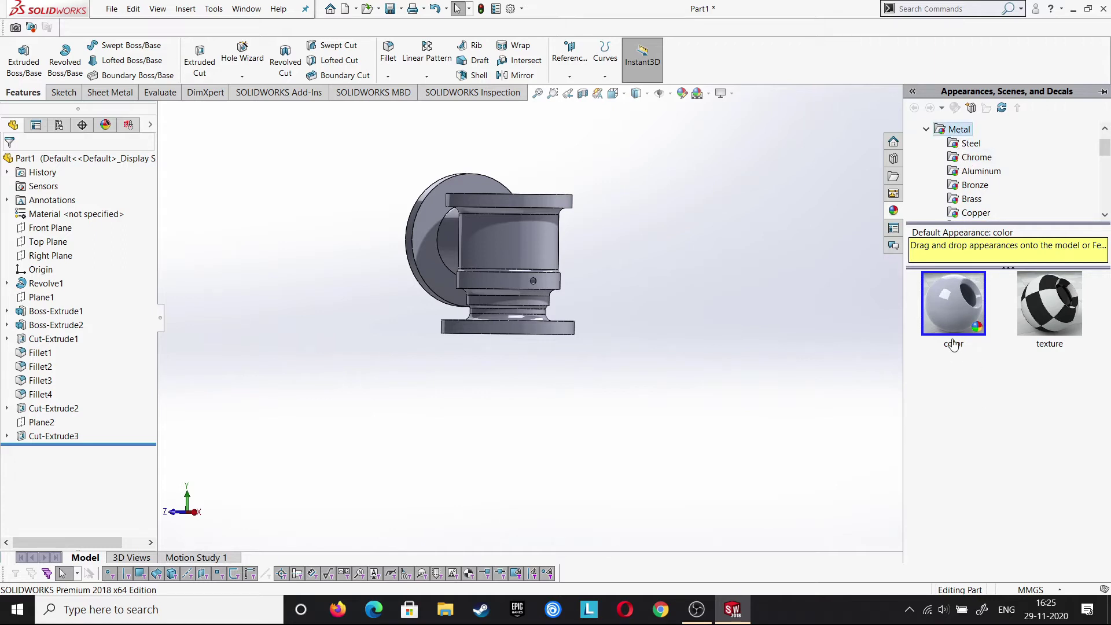
{"action": "scroll", "coordinate": [441, 235], "scroll_direction": "down", "scroll_amount": 3}
{"action": "scroll", "coordinate": [379, 142], "scroll_direction": "up", "scroll_amount": 3}
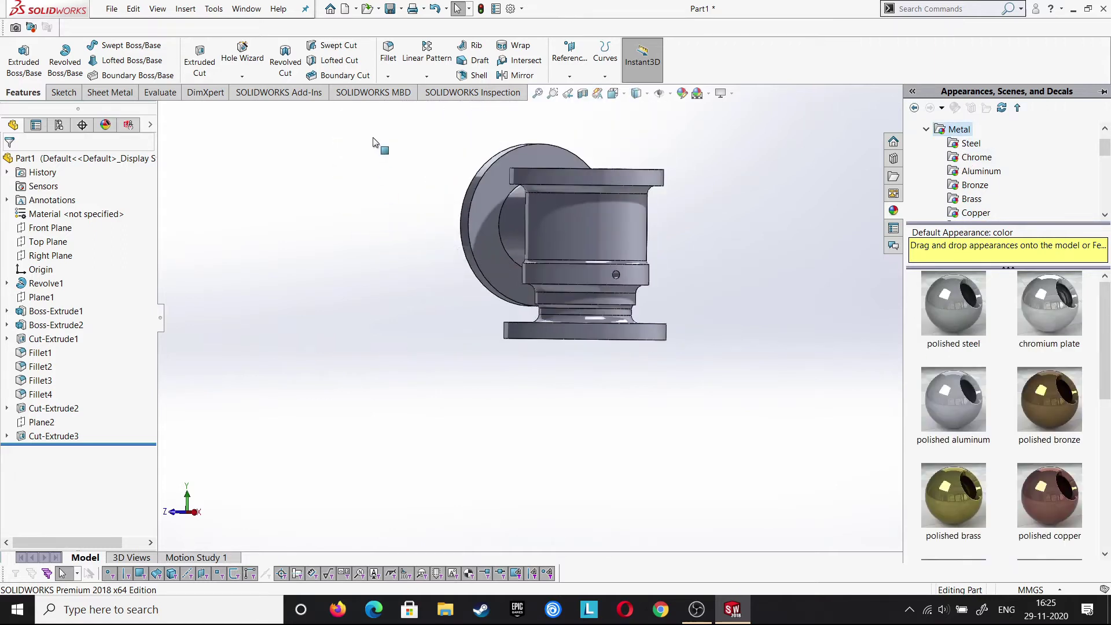
{"action": "scroll", "coordinate": [696, 275], "scroll_direction": "down", "scroll_amount": 4}
{"action": "left_click_drag", "start_coordinate": [964, 321], "coordinate": [620, 336]}
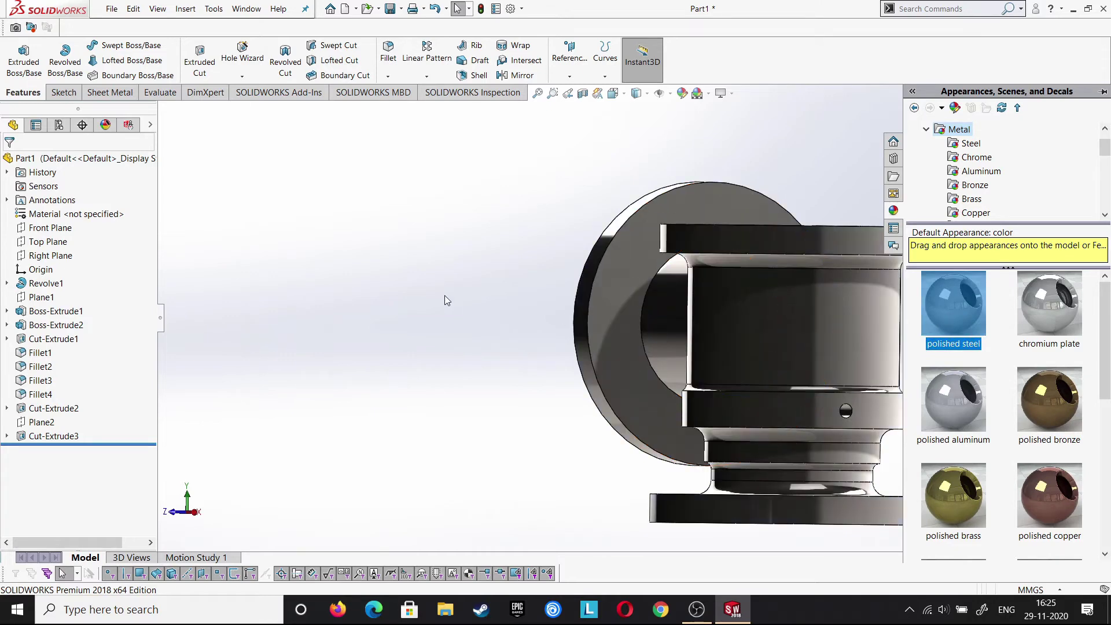
{"action": "middle_click_drag", "start_coordinate": [469, 292], "coordinate": [633, 125]}
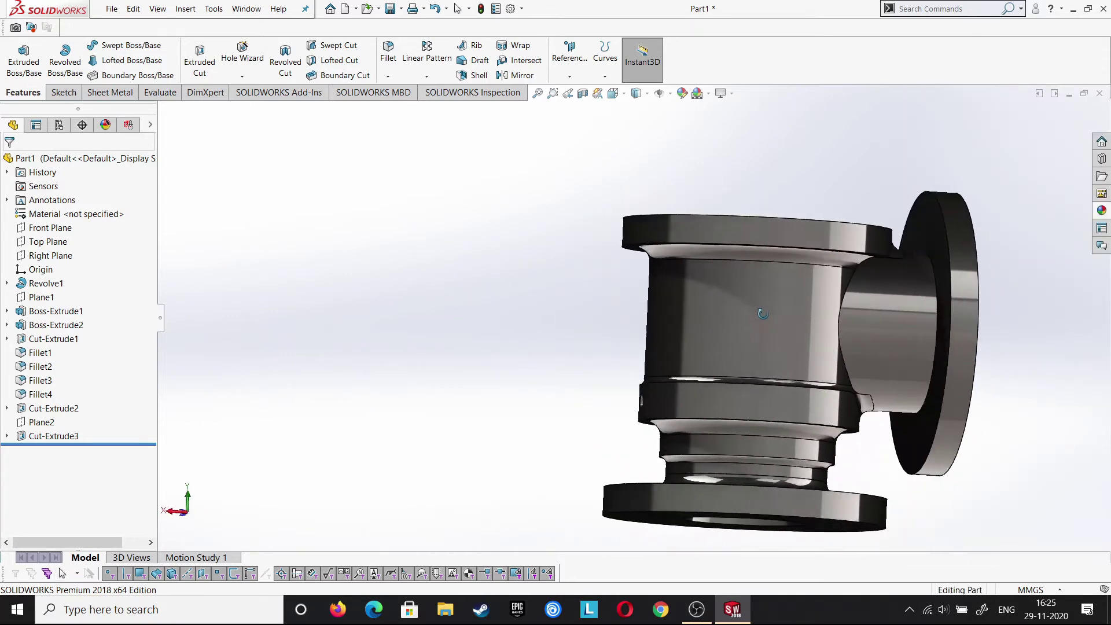
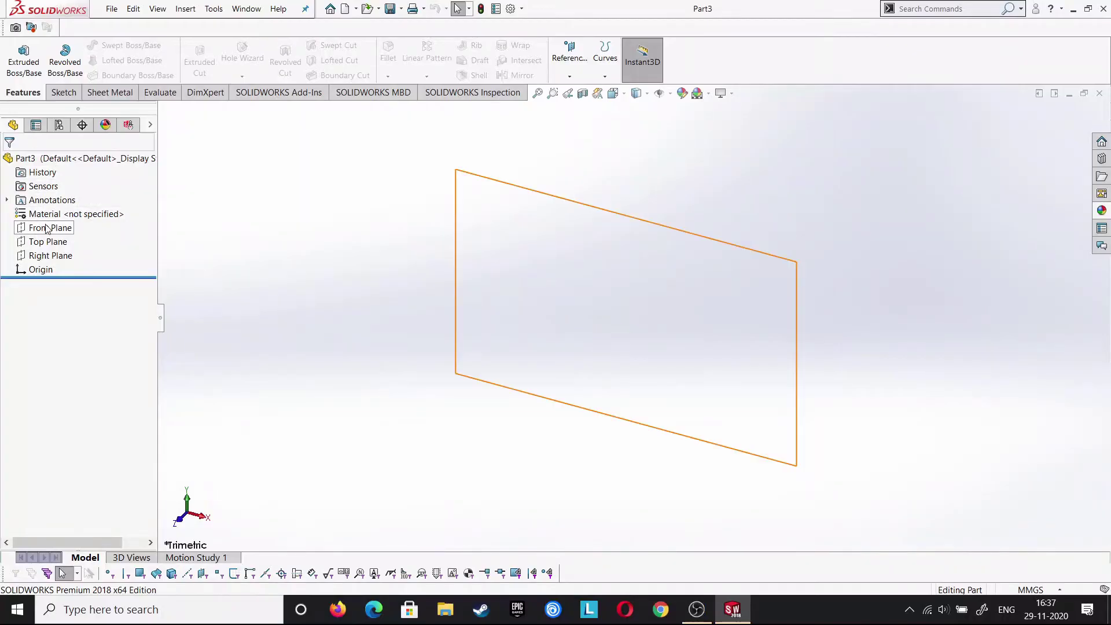
Start a Front Plane sketch and draw a vertical centerline passing through the origin
{"action": "left_click", "coordinate": [50, 227]}
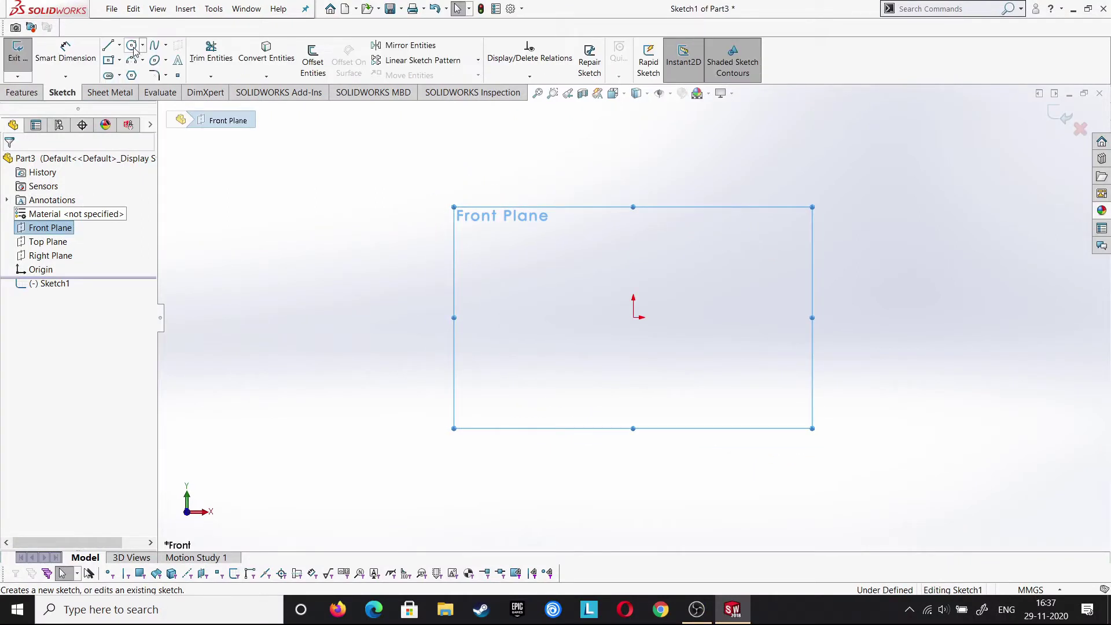
{"action": "left_click", "coordinate": [119, 45]}
{"action": "left_click", "coordinate": [131, 67]}
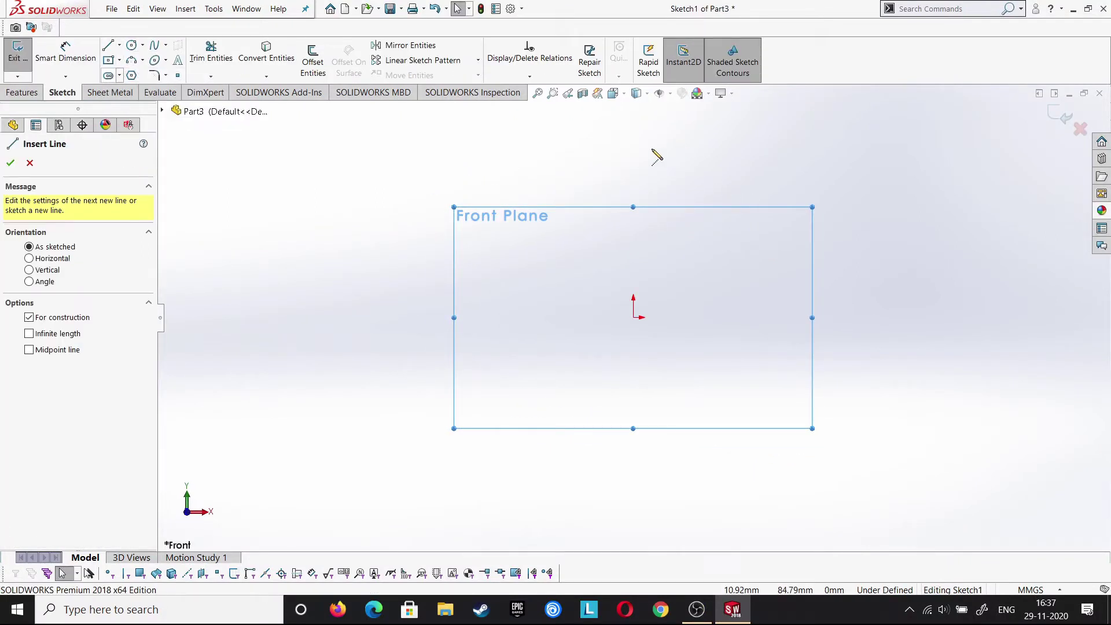
{"action": "left_click", "coordinate": [632, 159]}
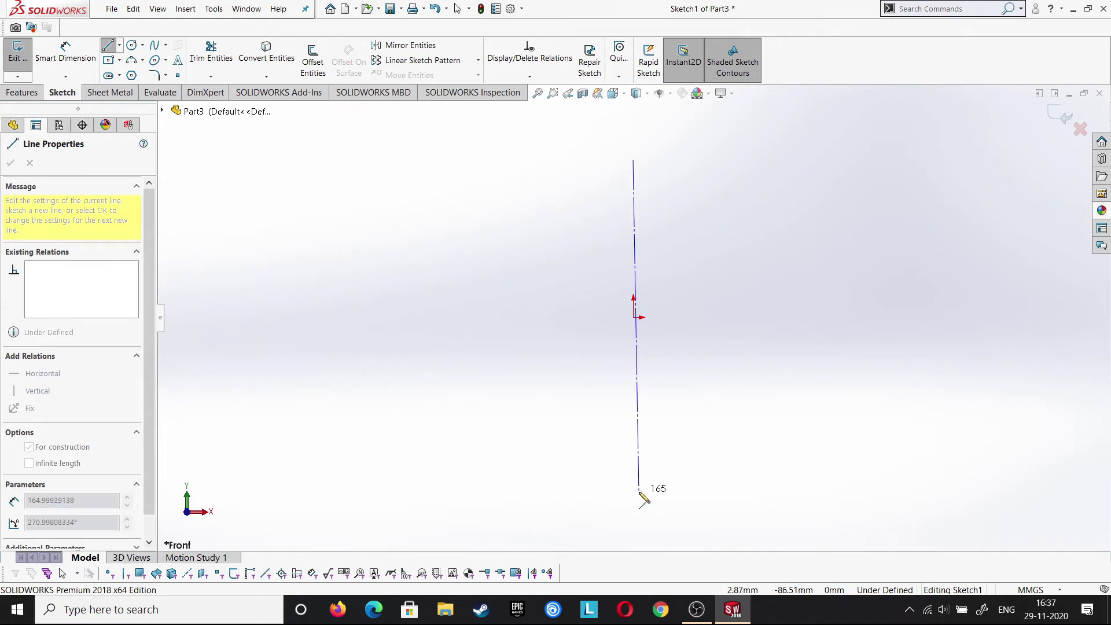
{"action": "left_click", "coordinate": [633, 494]}
{"action": "right_click", "coordinate": [636, 496]}
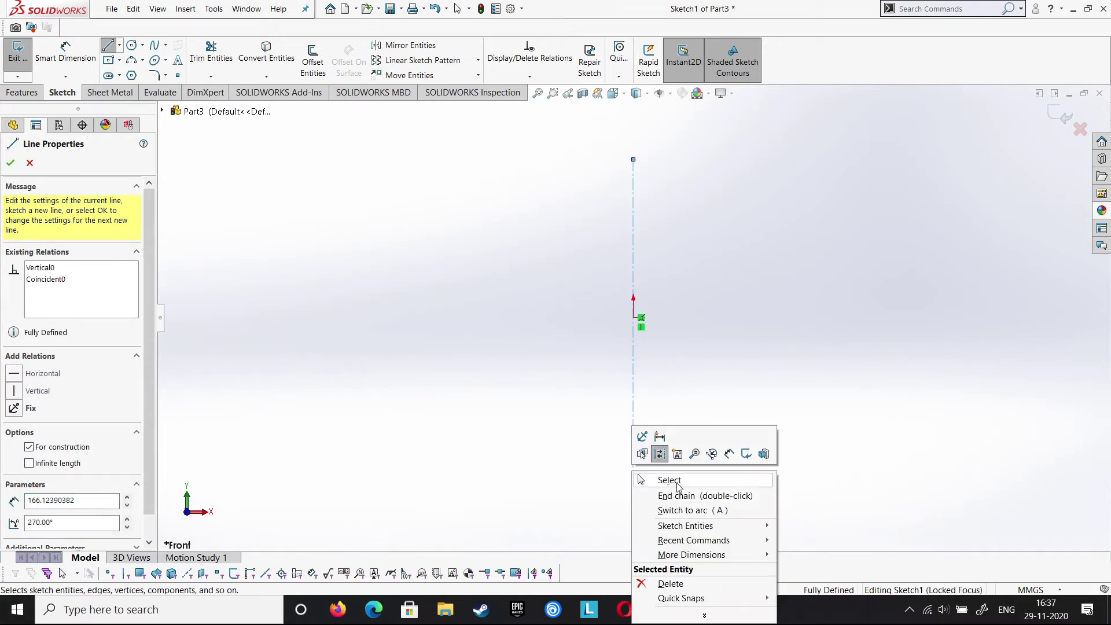
{"action": "left_click", "coordinate": [645, 479]}
Add a Midpoint relation between the centerline and the origin
{"action": "left_click", "coordinate": [634, 359]}
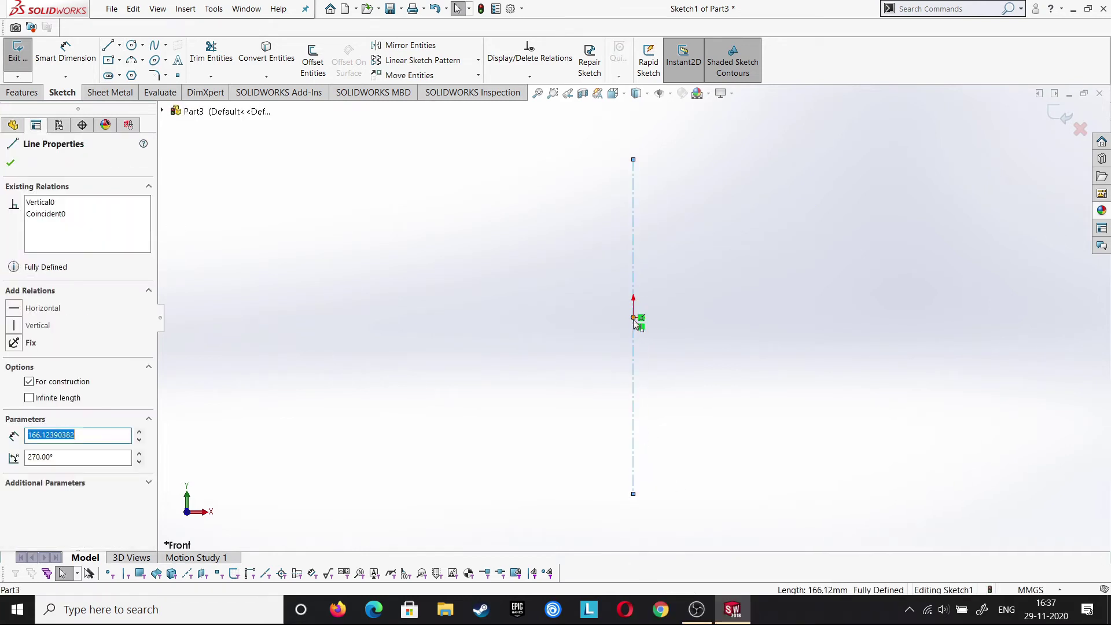
{"action": "left_click", "coordinate": [633, 319], "text": "ctrl"}
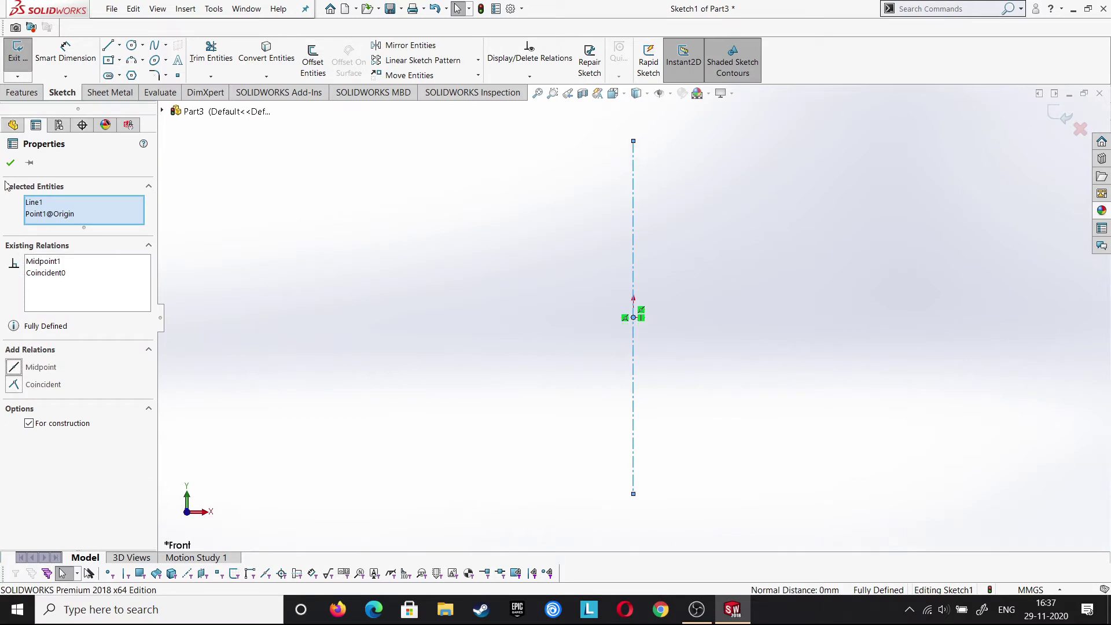
{"action": "left_click", "coordinate": [11, 162]}
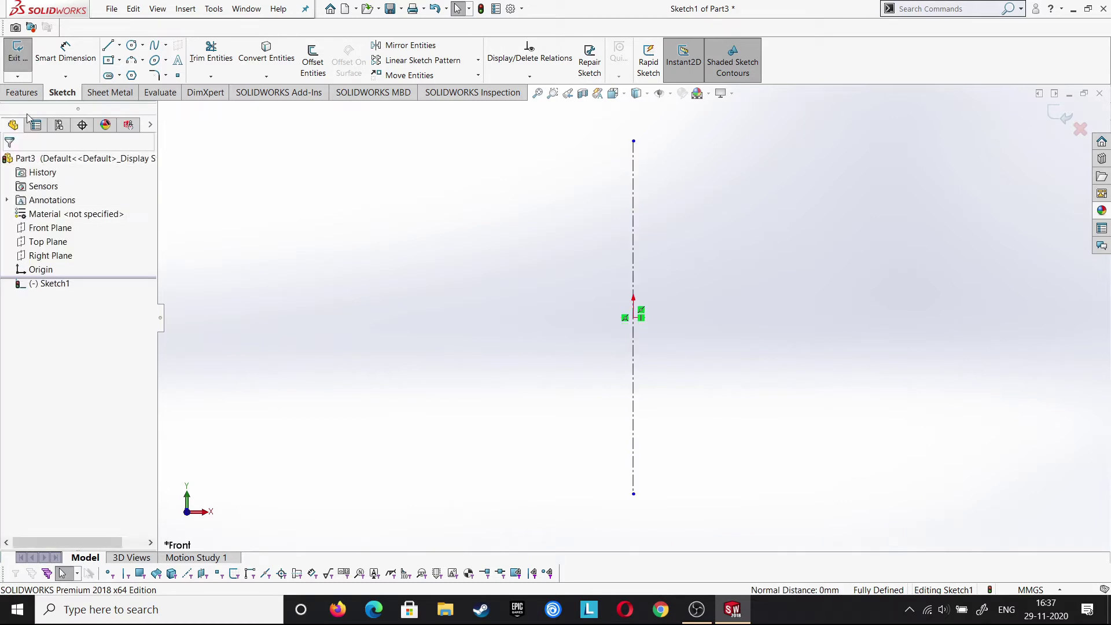
{"action": "left_click", "coordinate": [107, 46]}
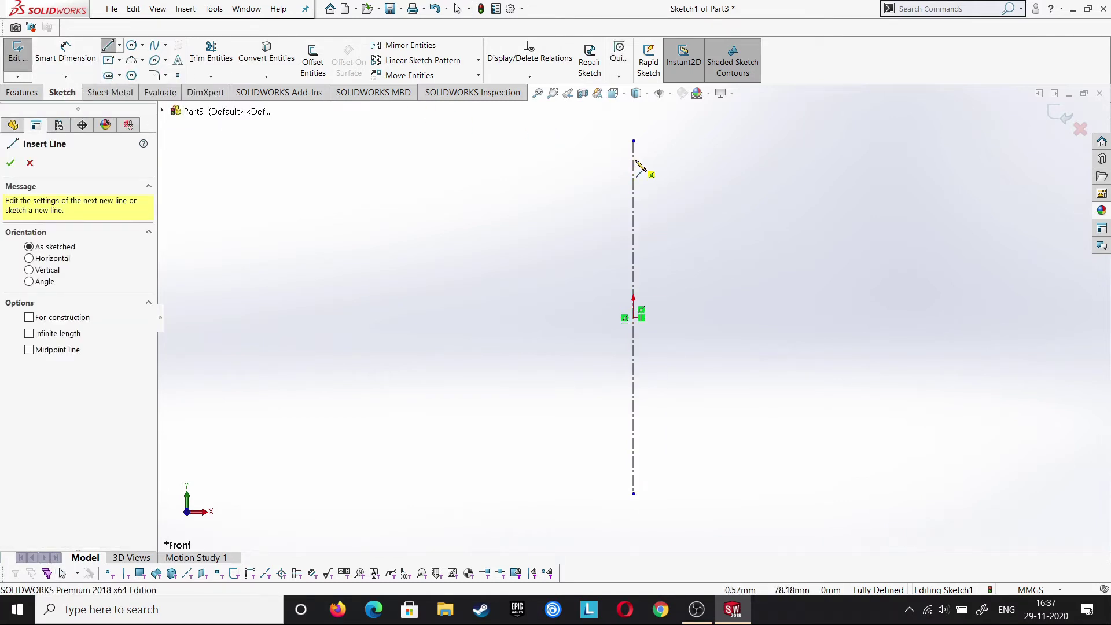
Draw the stepped outline of connected lines from the centerline top, out right and back to the centerline
{"action": "left_click", "coordinate": [634, 161]}
{"action": "left_click", "coordinate": [771, 160]}
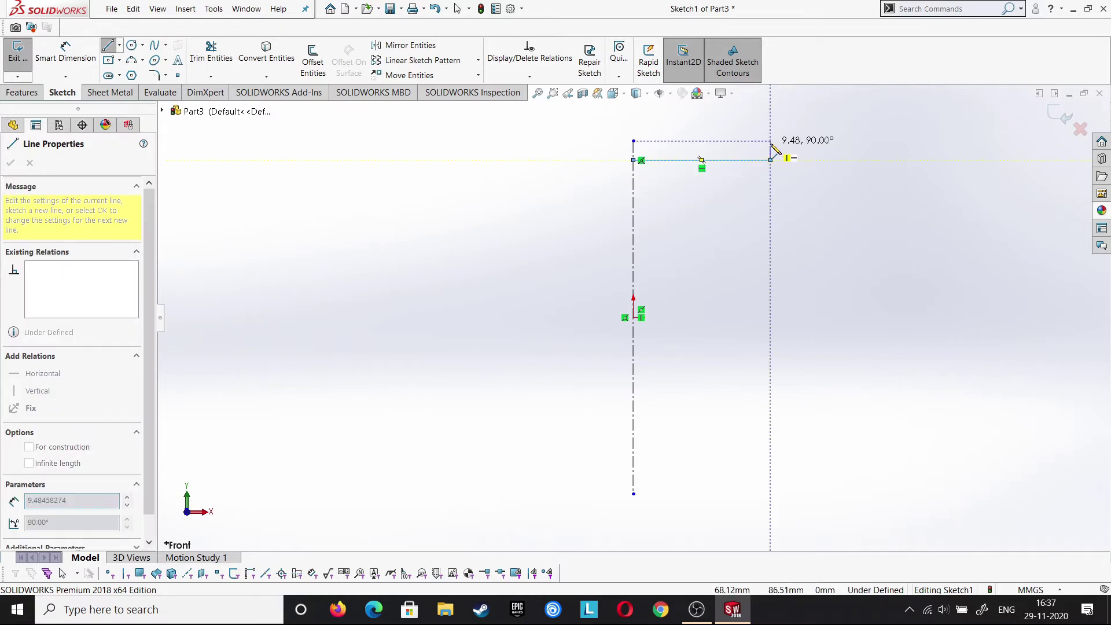
{"action": "left_click", "coordinate": [771, 141]}
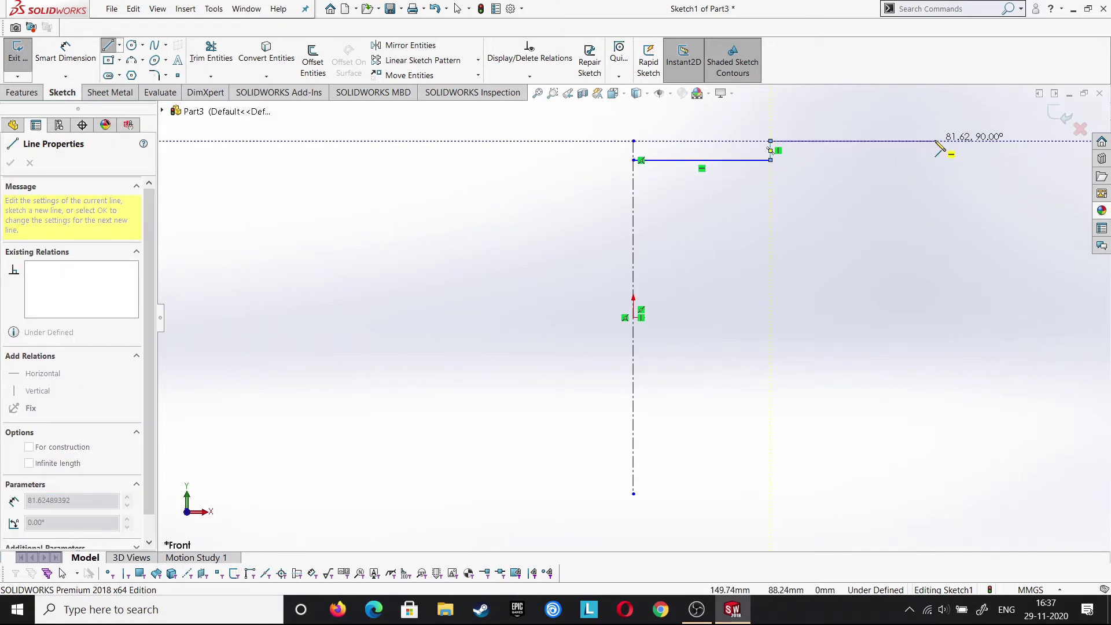
{"action": "left_click", "coordinate": [935, 141]}
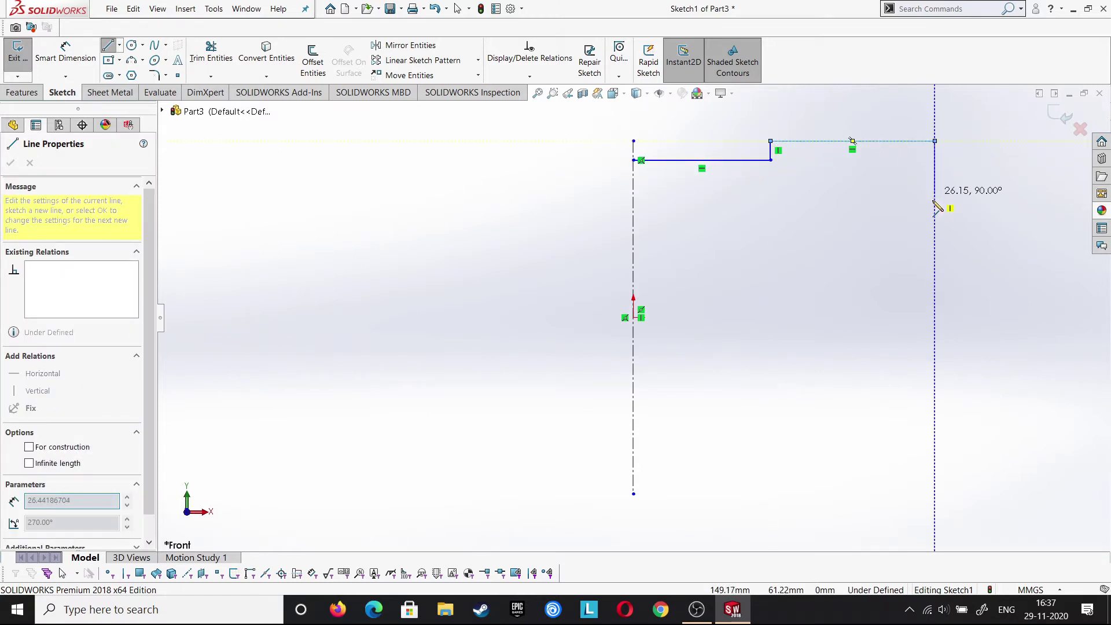
{"action": "left_click", "coordinate": [935, 244]}
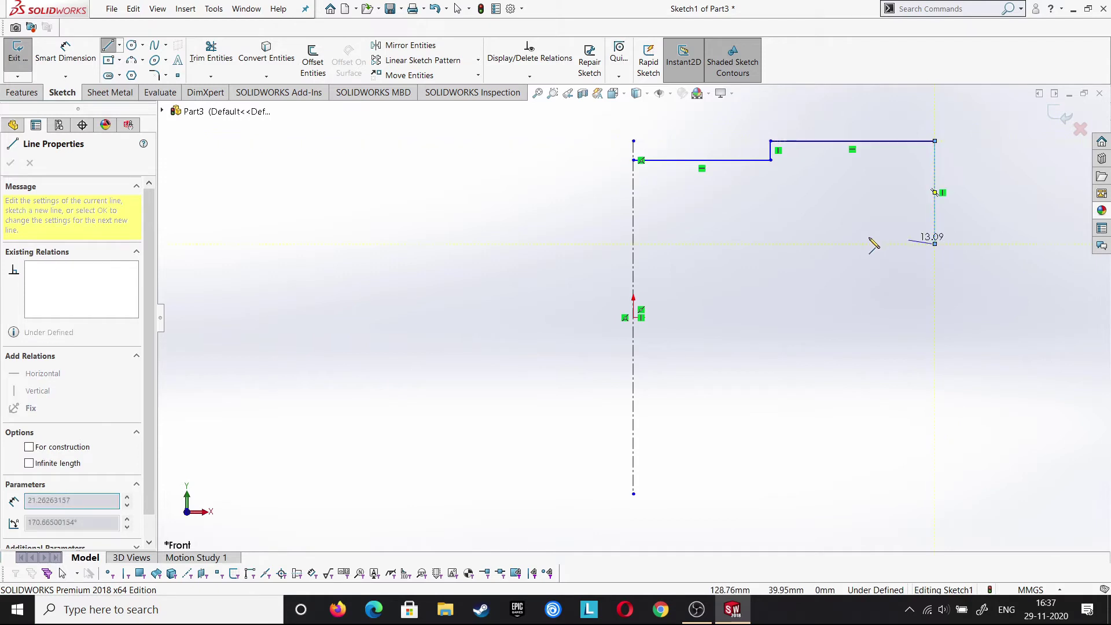
{"action": "left_click", "coordinate": [798, 243]}
{"action": "left_click", "coordinate": [798, 265]}
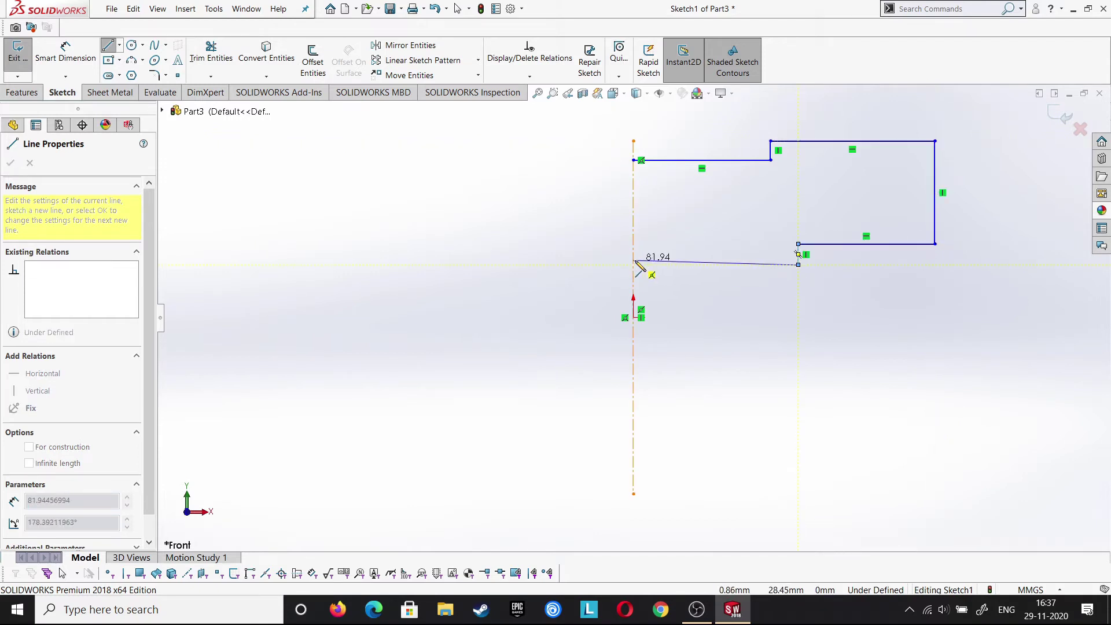
{"action": "left_click", "coordinate": [634, 264]}
{"action": "right_click", "coordinate": [636, 228]}
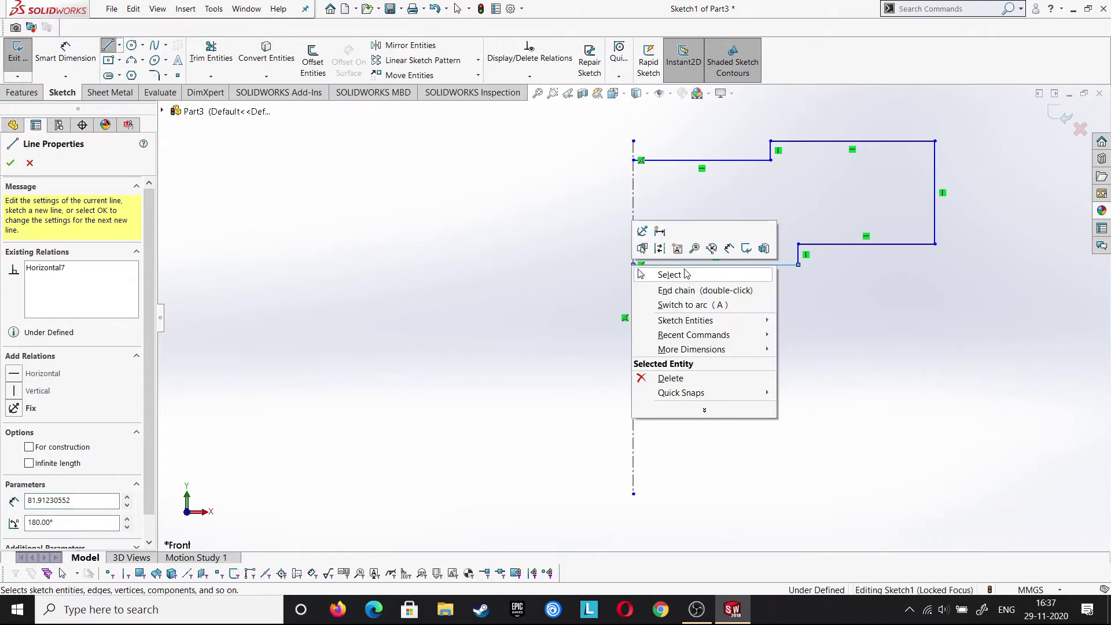
{"action": "left_click", "coordinate": [684, 271]}
{"action": "key", "text": "Escape"}
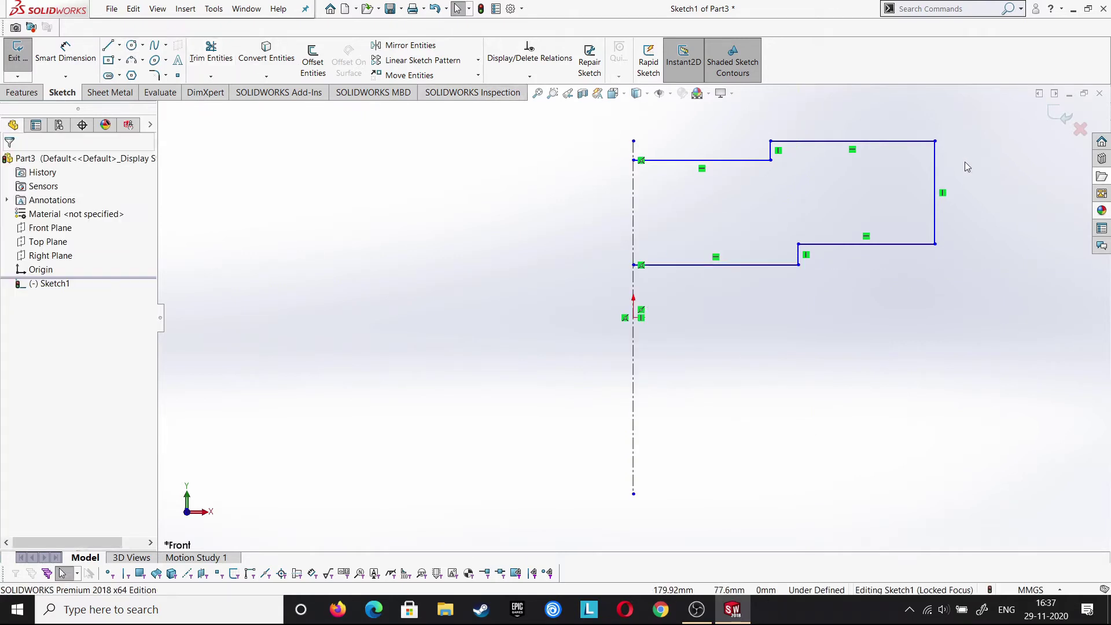
Dimension the outline's outer diameter about the centerline as 190 mm
{"action": "left_click", "coordinate": [94, 51]}
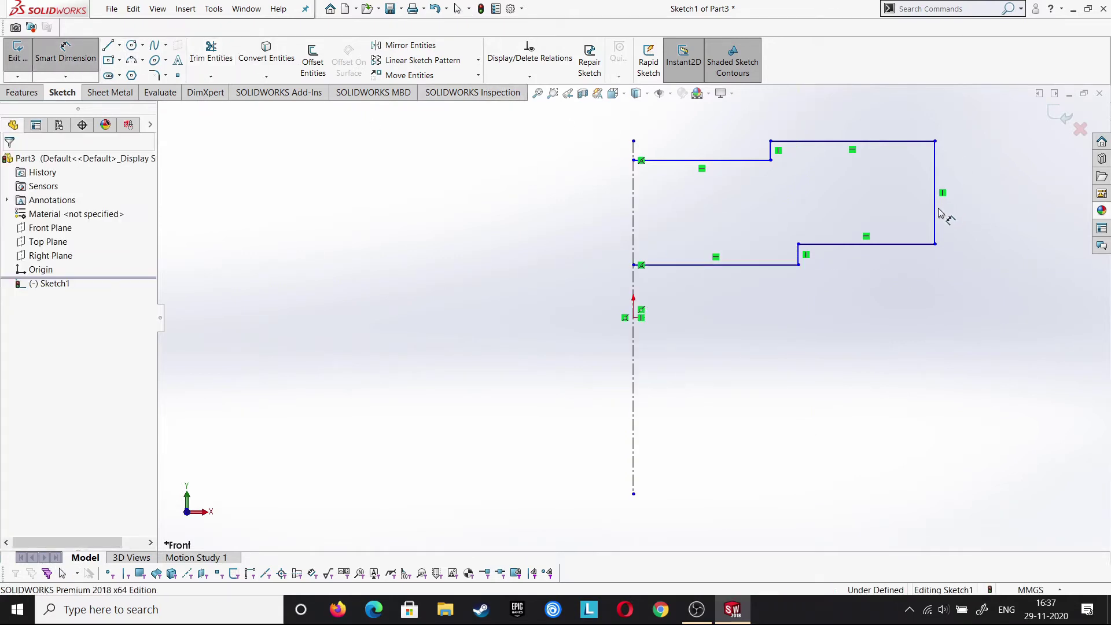
{"action": "left_click", "coordinate": [633, 208]}
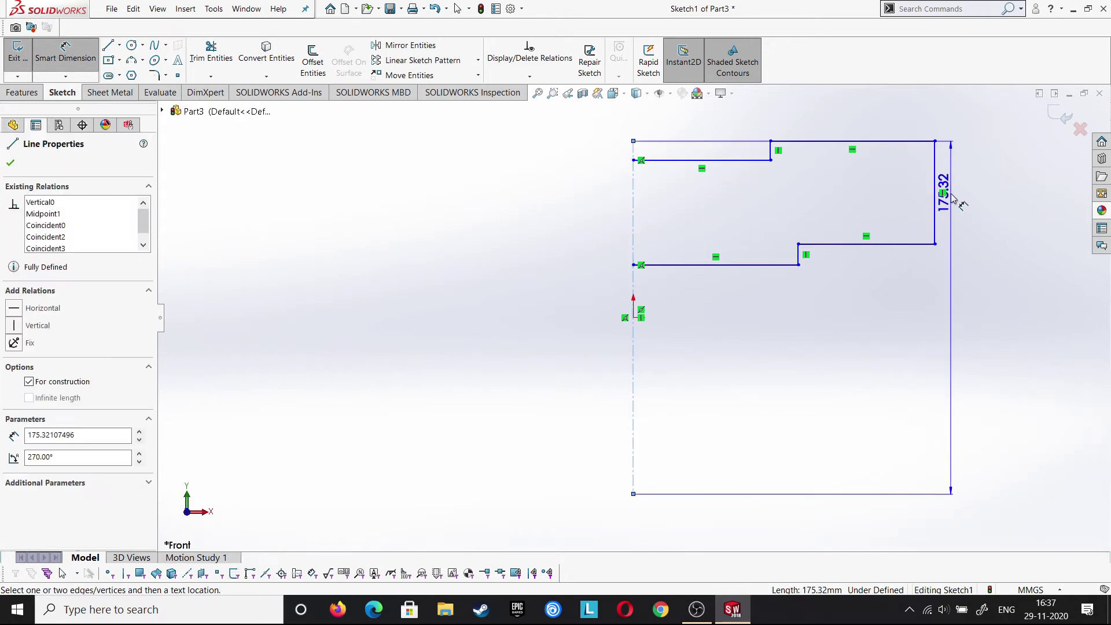
{"action": "left_click", "coordinate": [935, 205]}
{"action": "key", "text": "z"}
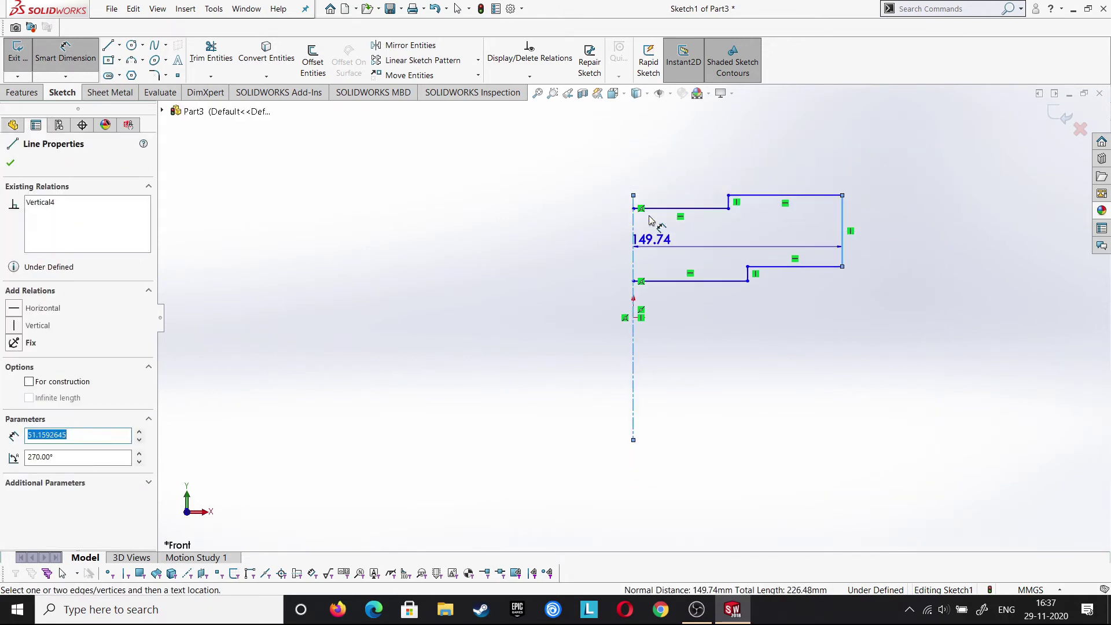
{"action": "left_click", "coordinate": [625, 155]}
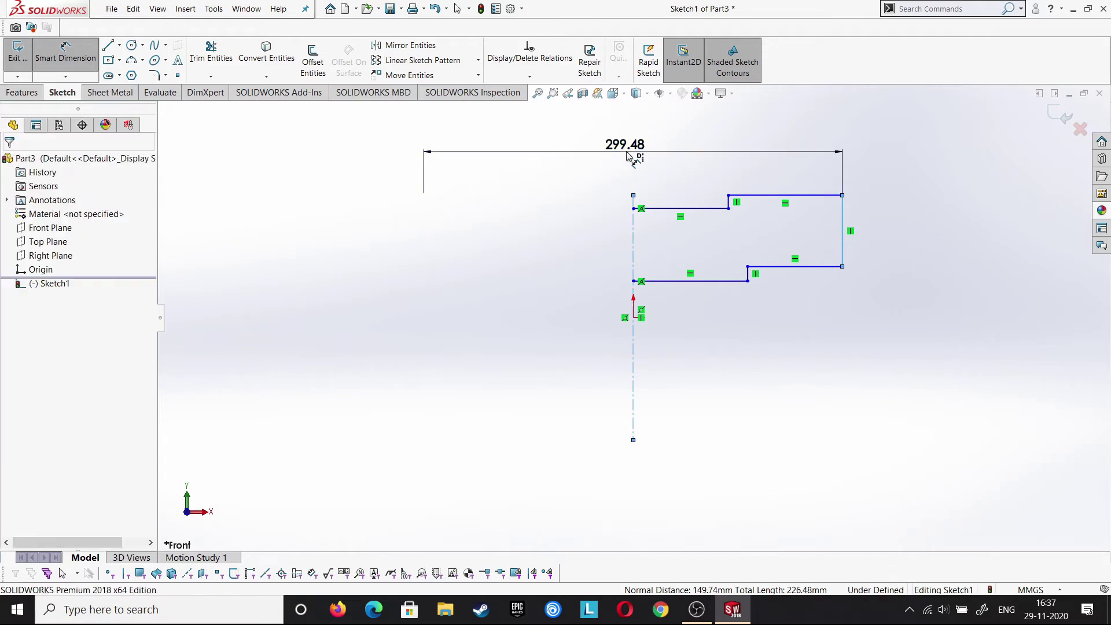
{"action": "type", "text": "20"}
{"action": "key", "text": "BackSpace"}
{"action": "key", "text": "BackSpace"}
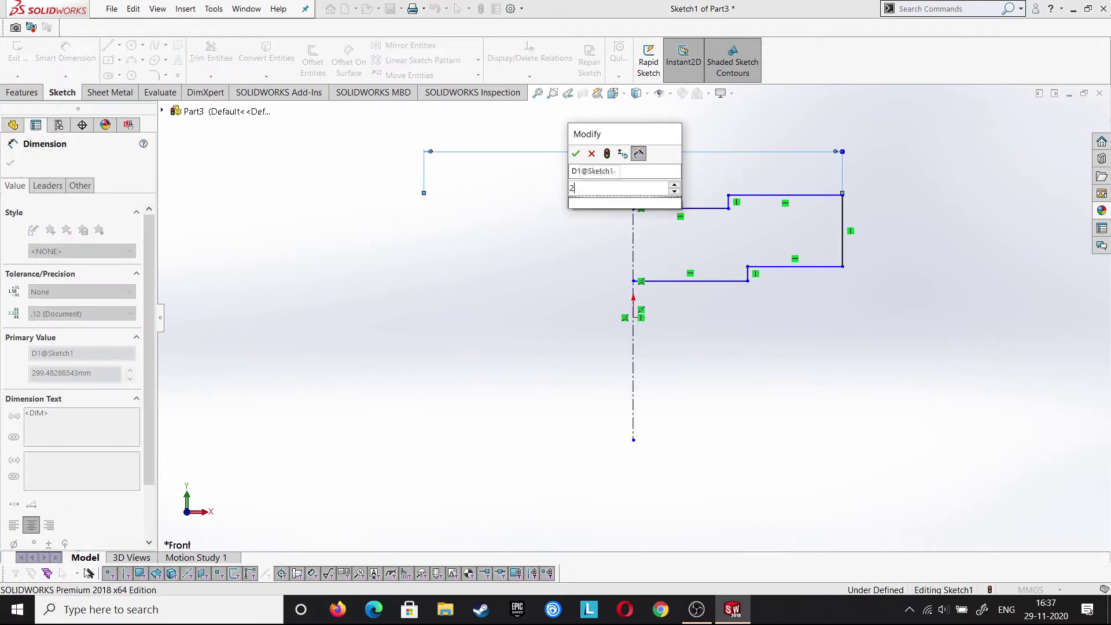
{"action": "type", "text": "190"}
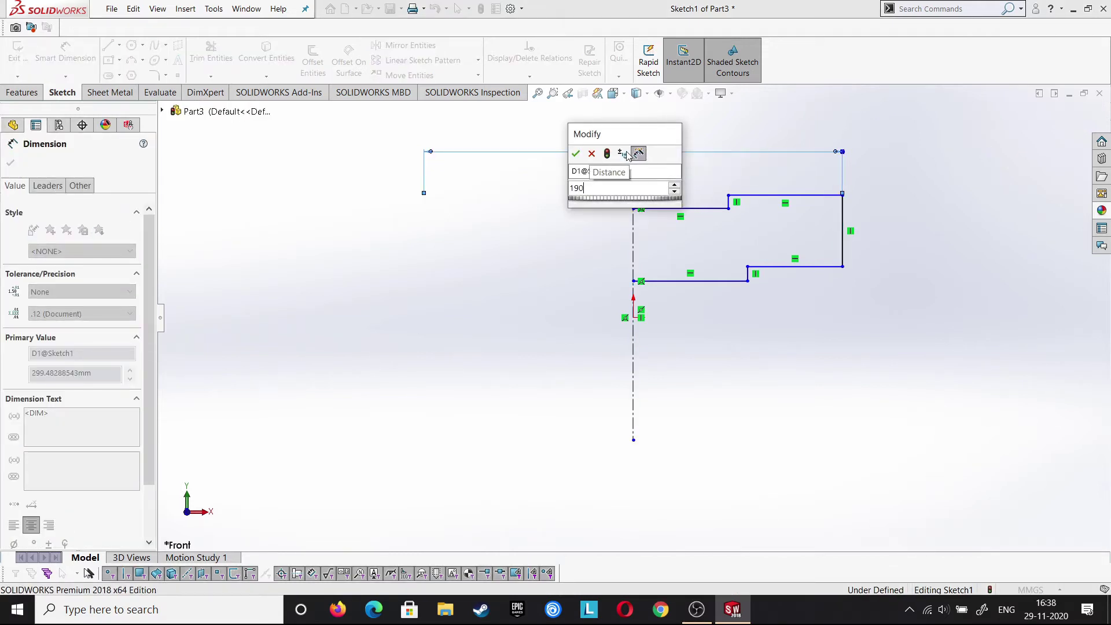
{"action": "key", "text": "Return"}
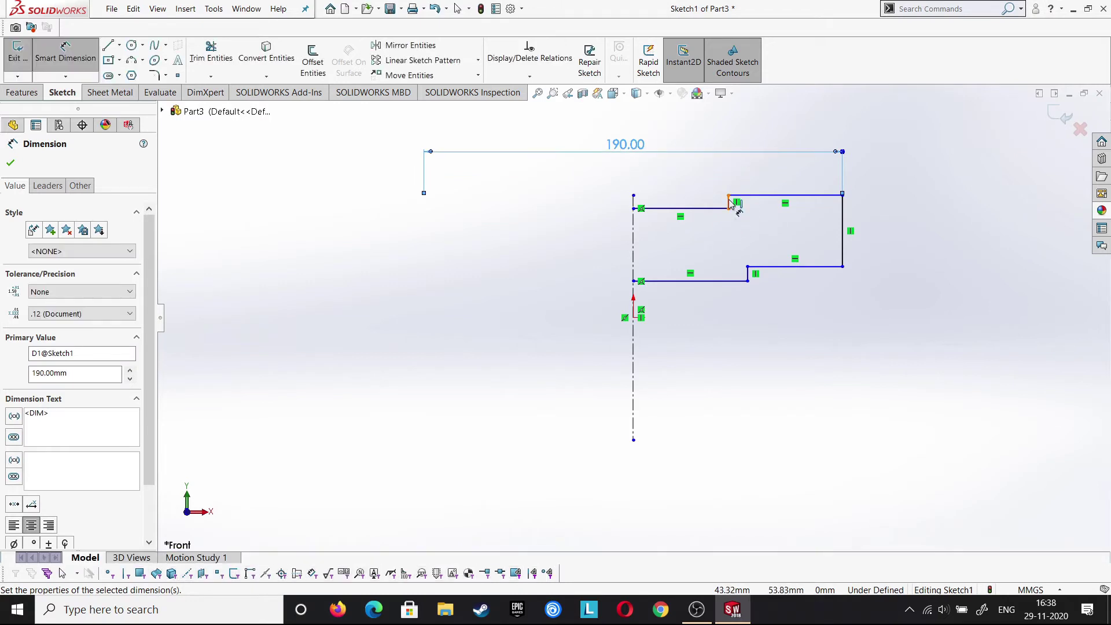
Add the 100 mm upper step and 120 mm lower step diameters, plus one driven dimension
{"action": "left_click", "coordinate": [728, 197]}
{"action": "left_click", "coordinate": [635, 176]}
{"action": "type", "text": "100"}
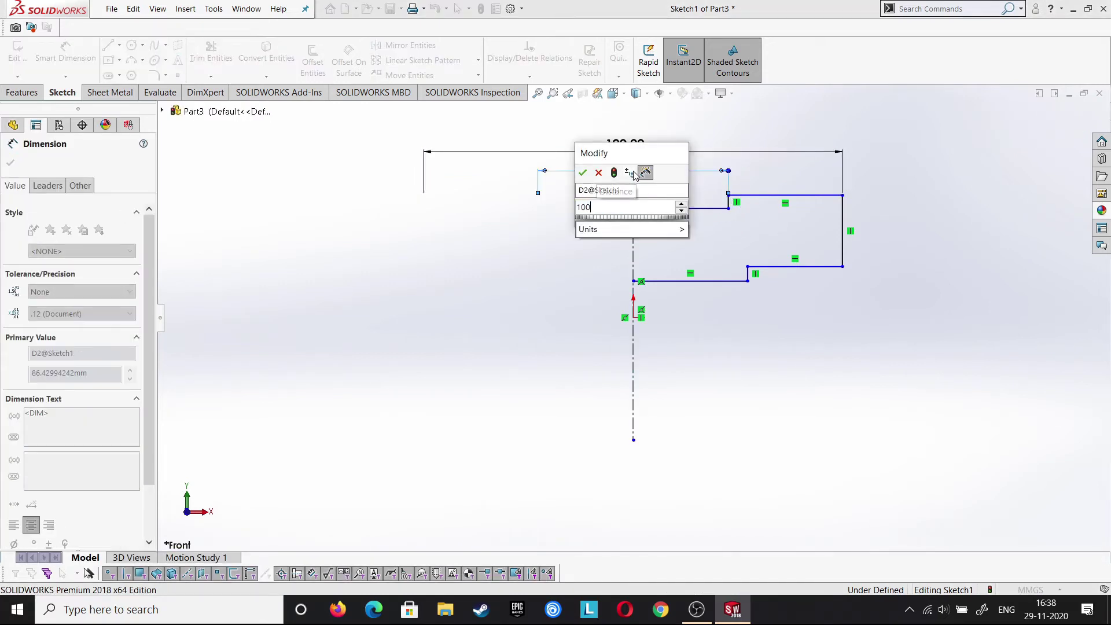
{"action": "key", "text": "Return"}
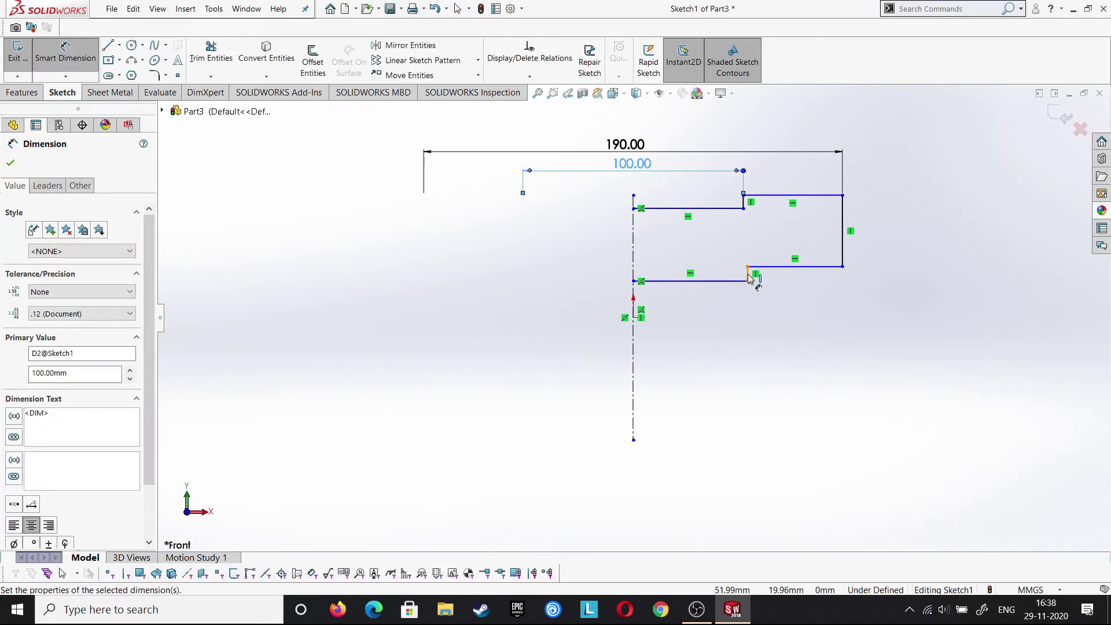
{"action": "left_click", "coordinate": [749, 277]}
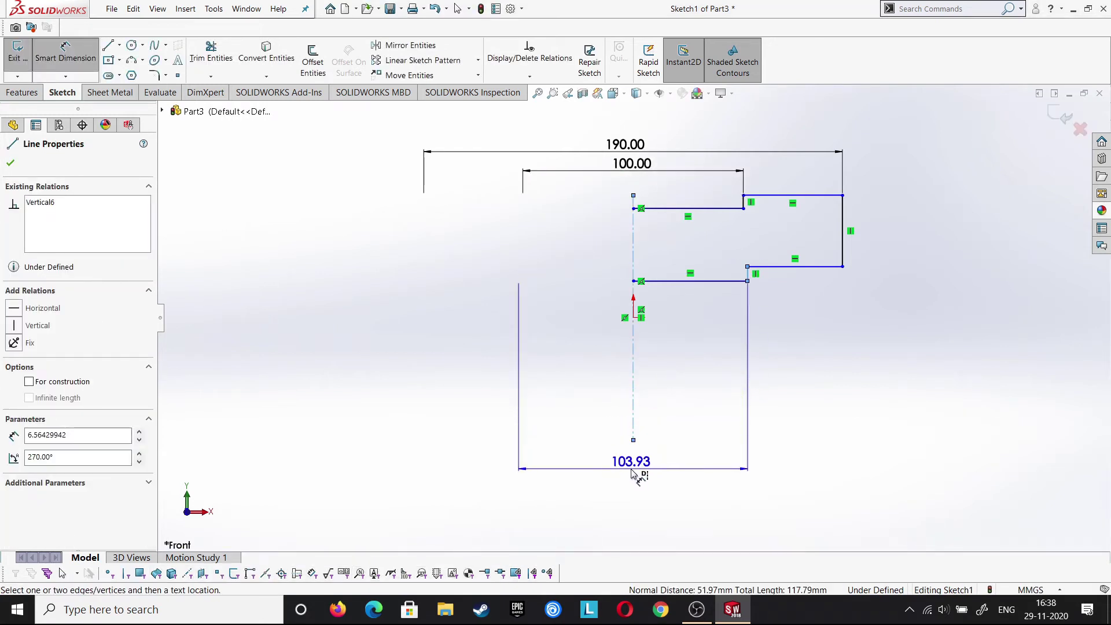
{"action": "left_click", "coordinate": [631, 471]}
{"action": "type", "text": "120"}
{"action": "key", "text": "Return"}
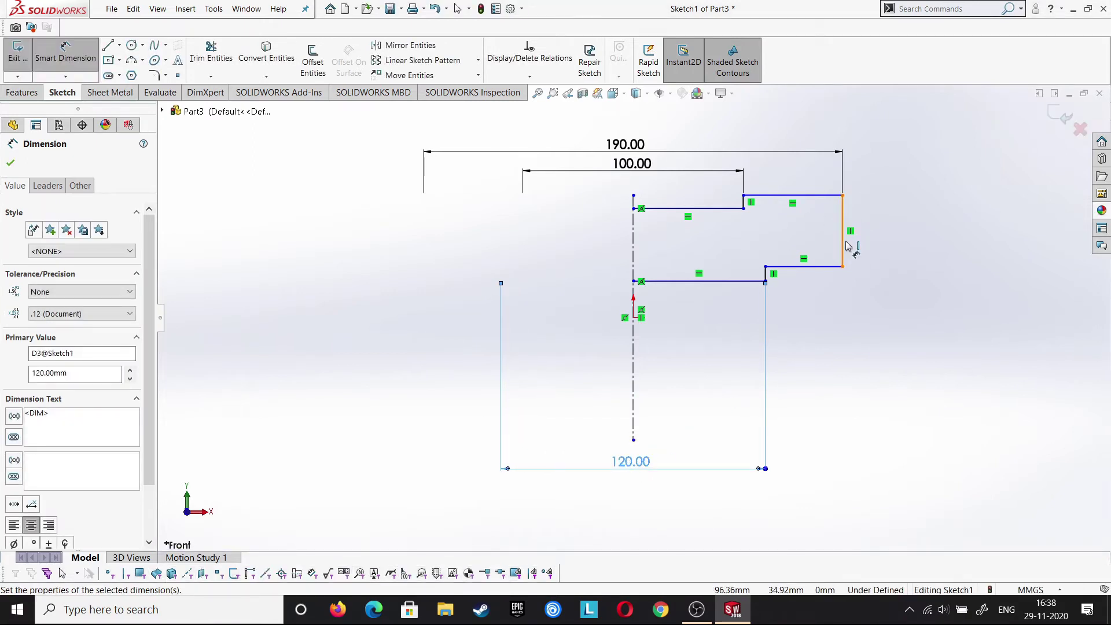
{"action": "left_click", "coordinate": [945, 240]}
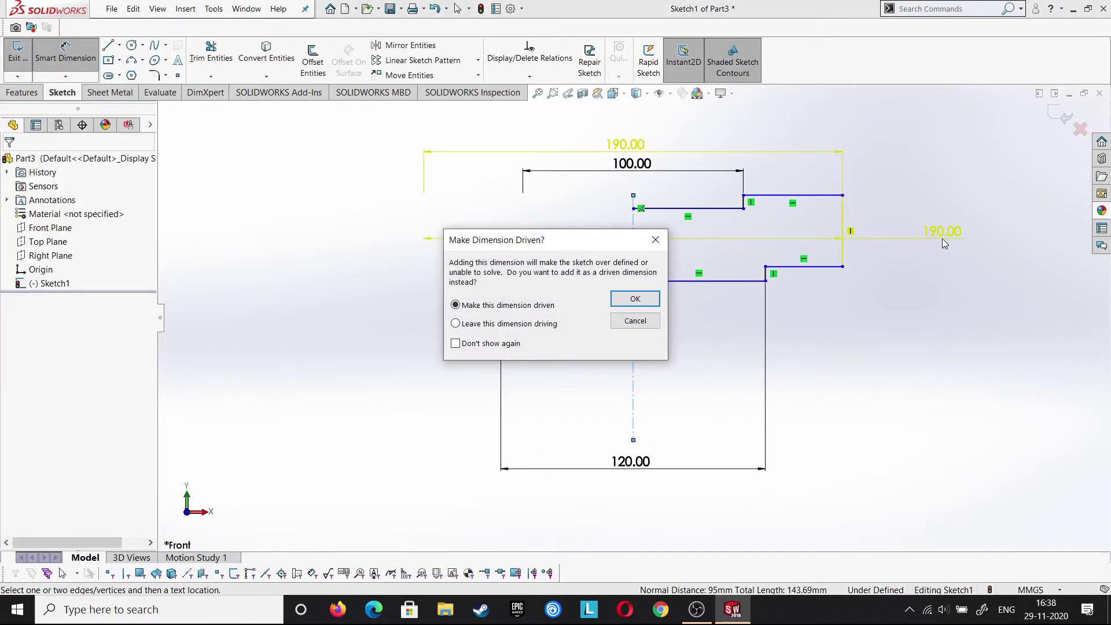
{"action": "key", "text": "Return"}
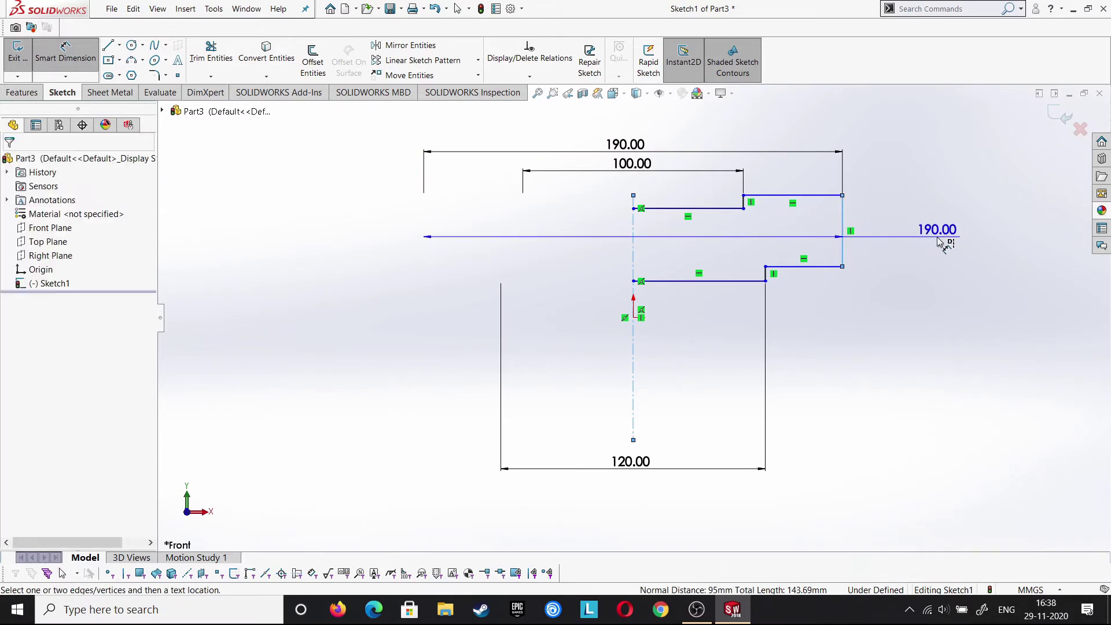
Set the top section height to 20, the lower step to 6, and the short vertical line to 2 (flipped)
{"action": "left_click", "coordinate": [1004, 247]}
{"action": "type", "text": "20"}
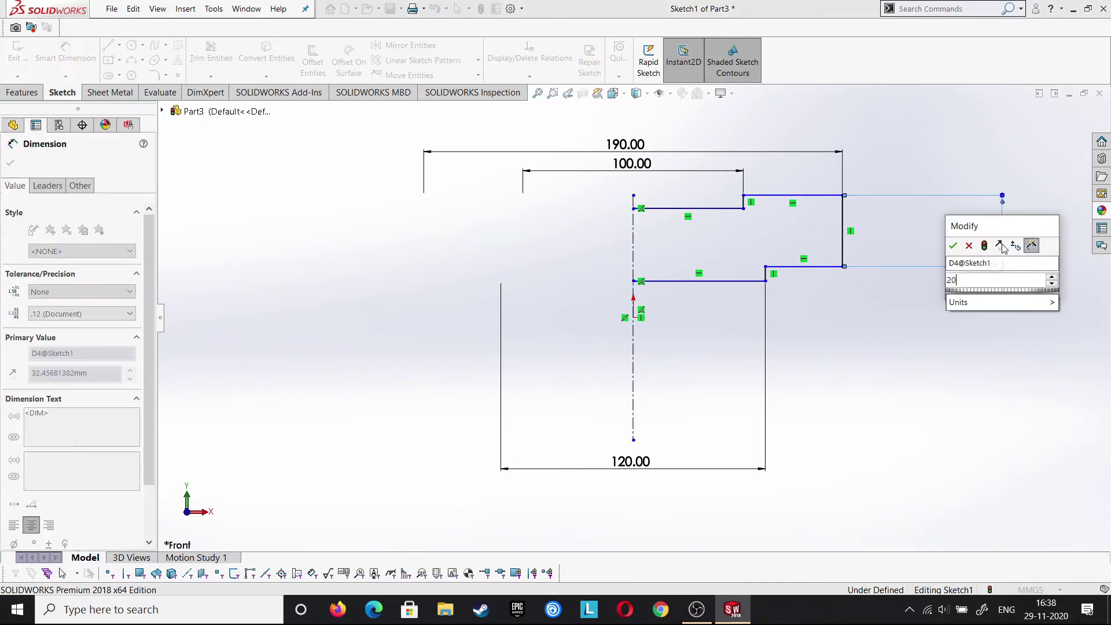
{"action": "key", "text": "Return"}
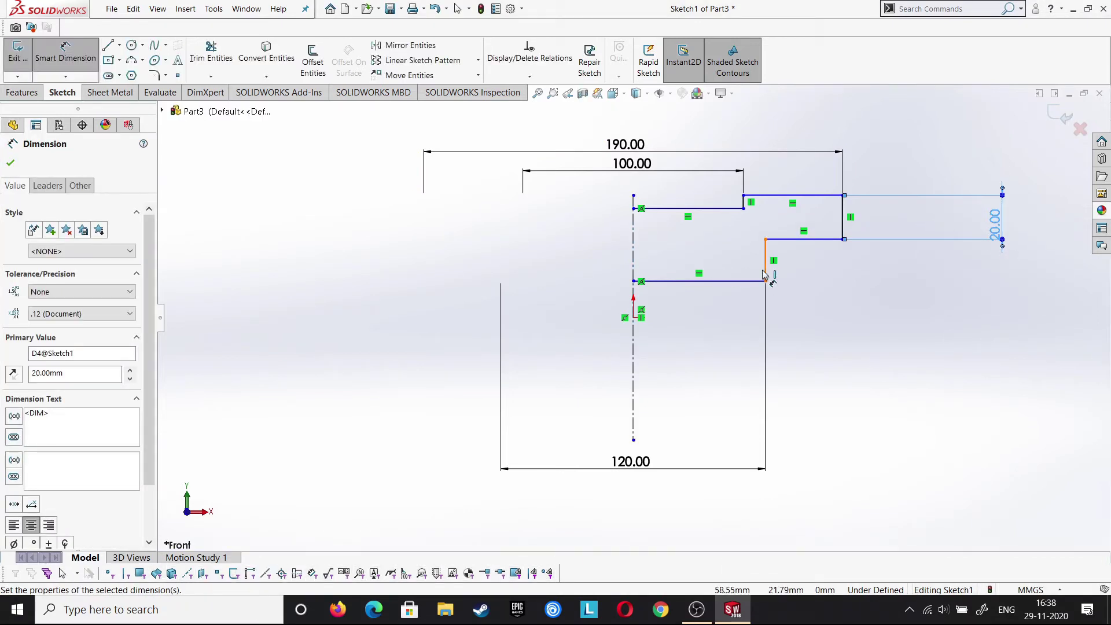
{"action": "left_click", "coordinate": [974, 273]}
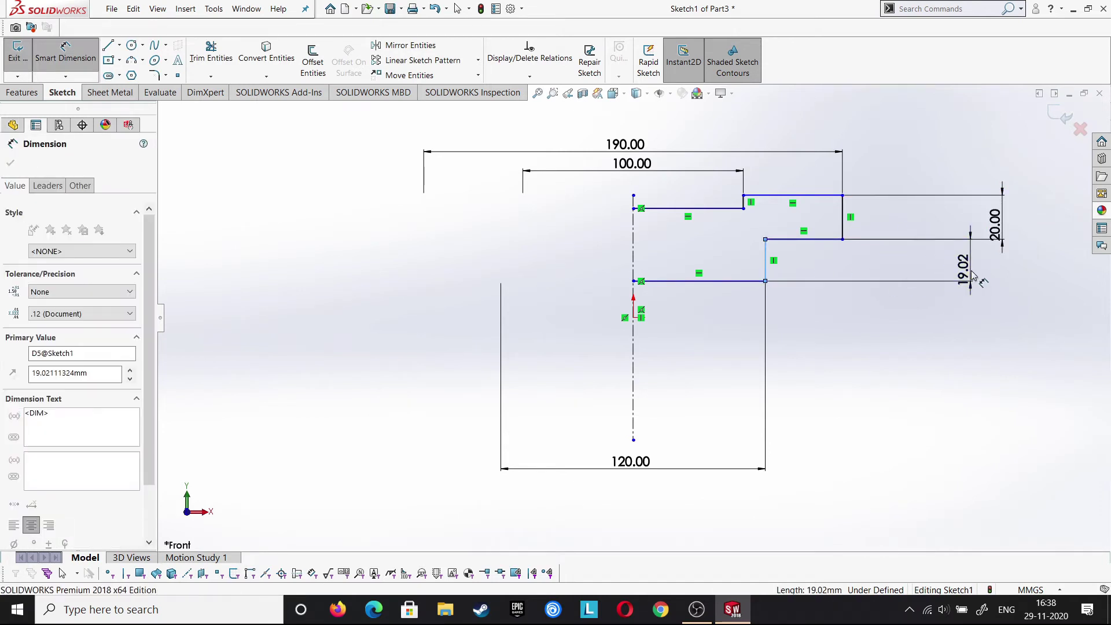
{"action": "type", "text": "6"}
{"action": "key", "text": "Return"}
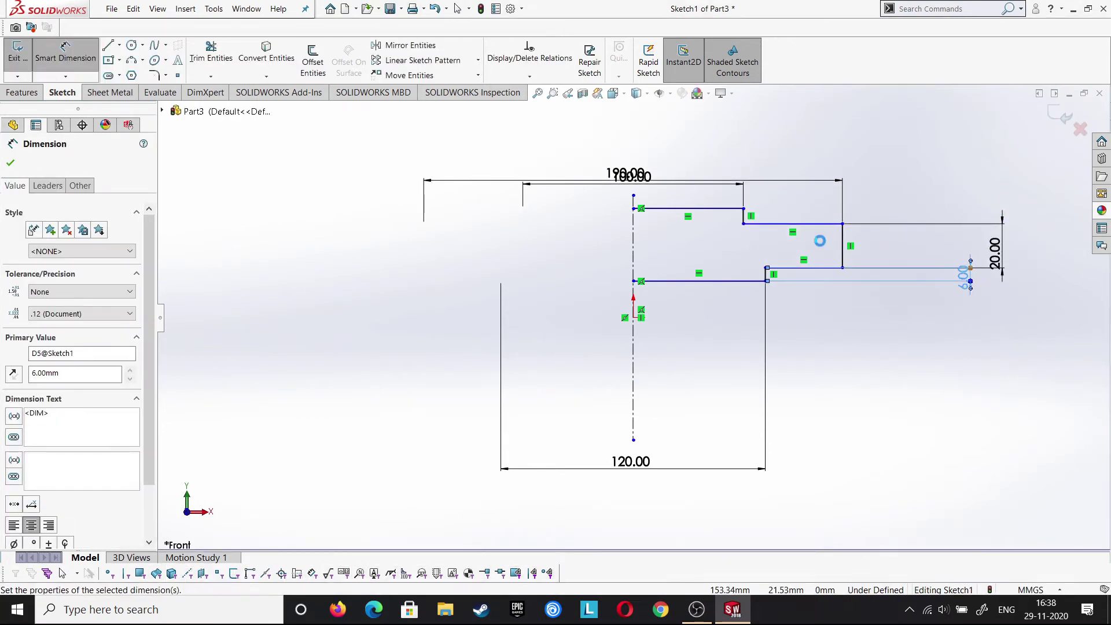
{"action": "left_click", "coordinate": [747, 218]}
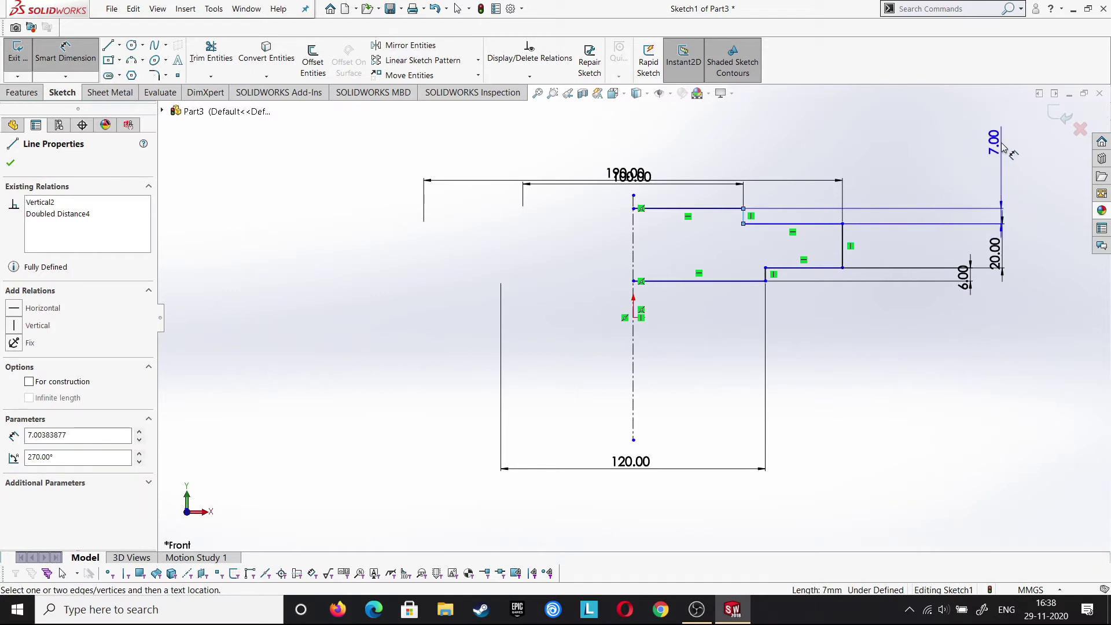
{"action": "left_click", "coordinate": [1003, 148]}
{"action": "type", "text": "-2"}
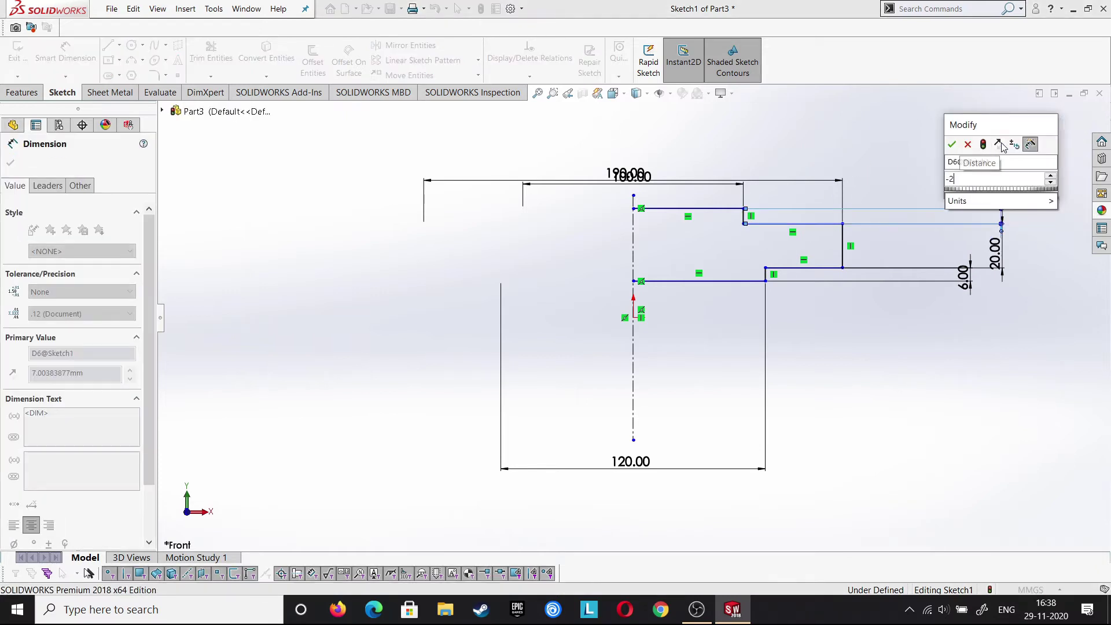
{"action": "key", "text": "Return"}
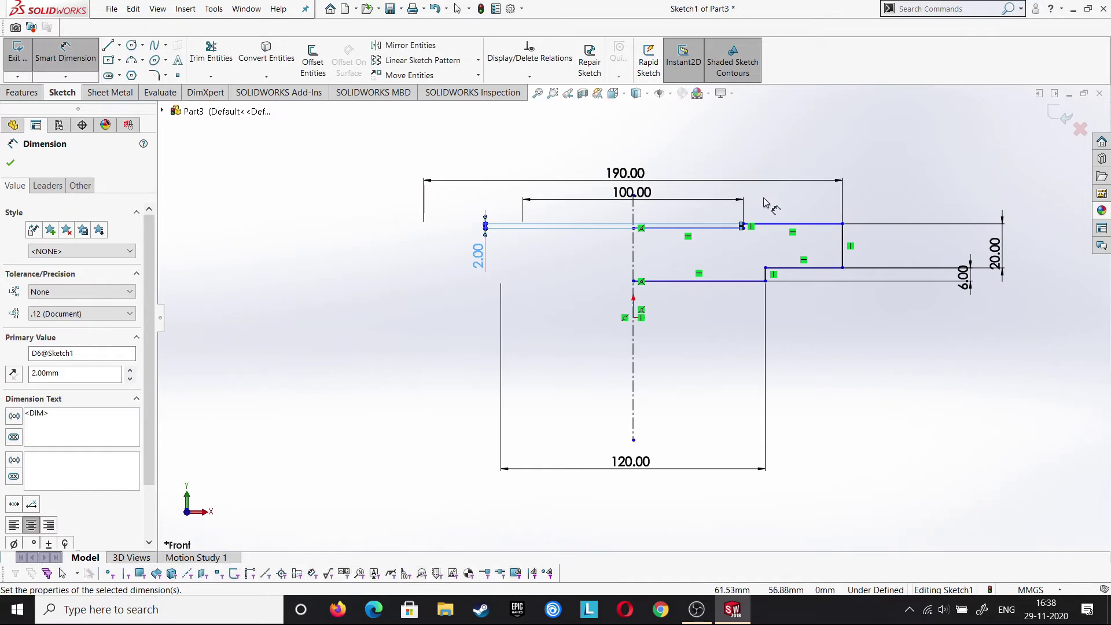
Move the 6.00 dimension label aside so the dimensions read clearly
{"action": "scroll", "coordinate": [763, 202], "scroll_direction": "down", "scroll_amount": 2}
{"action": "scroll", "coordinate": [860, 308], "scroll_direction": "up", "scroll_amount": 1}
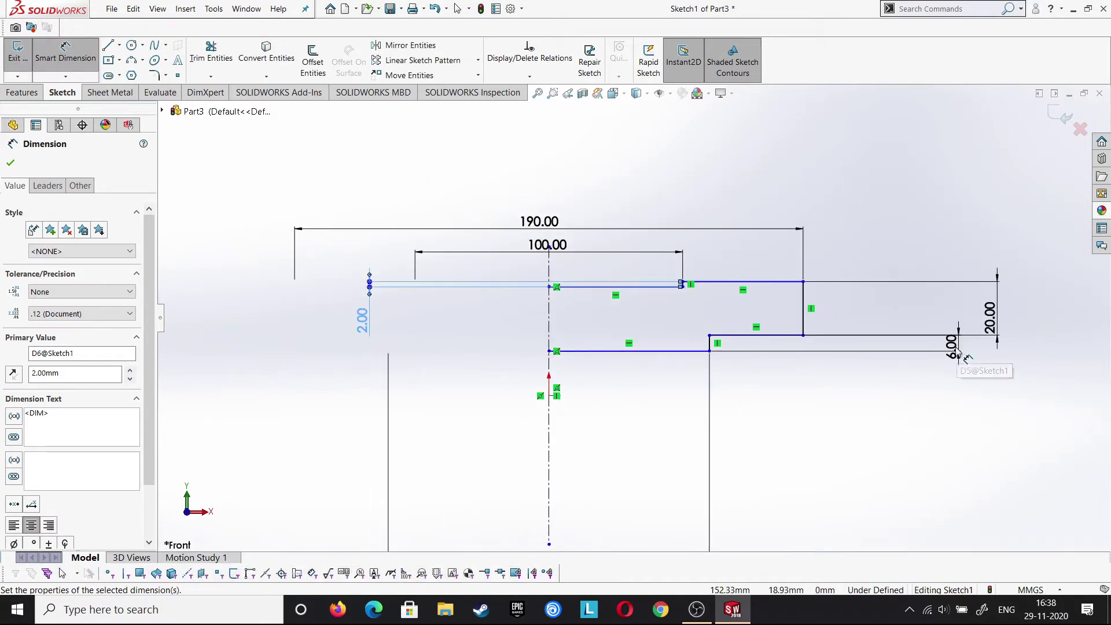
{"action": "mouse_move", "coordinate": [960, 353]}
{"action": "left_mouse_down"}
{"action": "mouse_move", "coordinate": [997, 354]}
{"action": "mouse_move", "coordinate": [1003, 294]}
{"action": "left_mouse_up"}
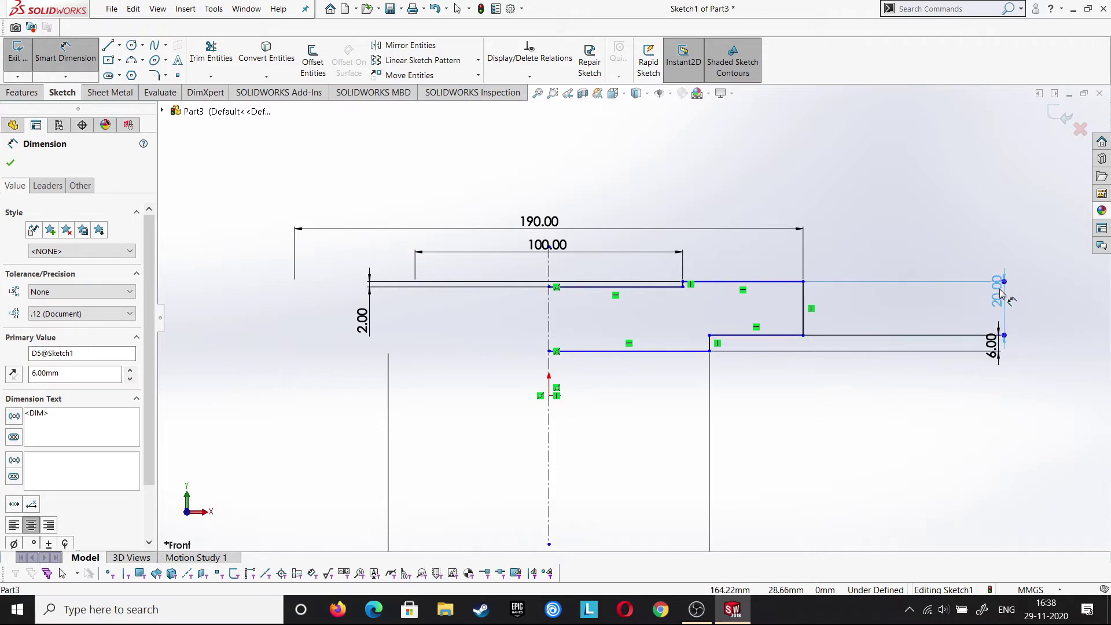
{"action": "left_click", "coordinate": [996, 351]}
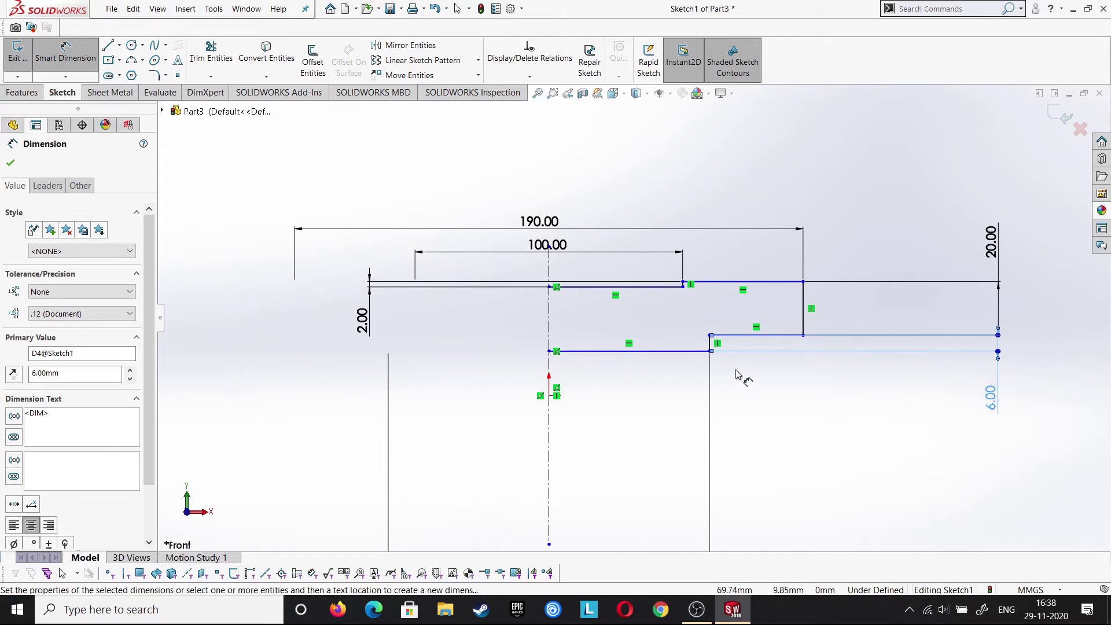
{"action": "scroll", "coordinate": [739, 377], "scroll_direction": "up", "scroll_amount": 1}
{"action": "scroll", "coordinate": [726, 375], "scroll_direction": "up", "scroll_amount": 1}
{"action": "scroll", "coordinate": [724, 373], "scroll_direction": "up", "scroll_amount": 1}
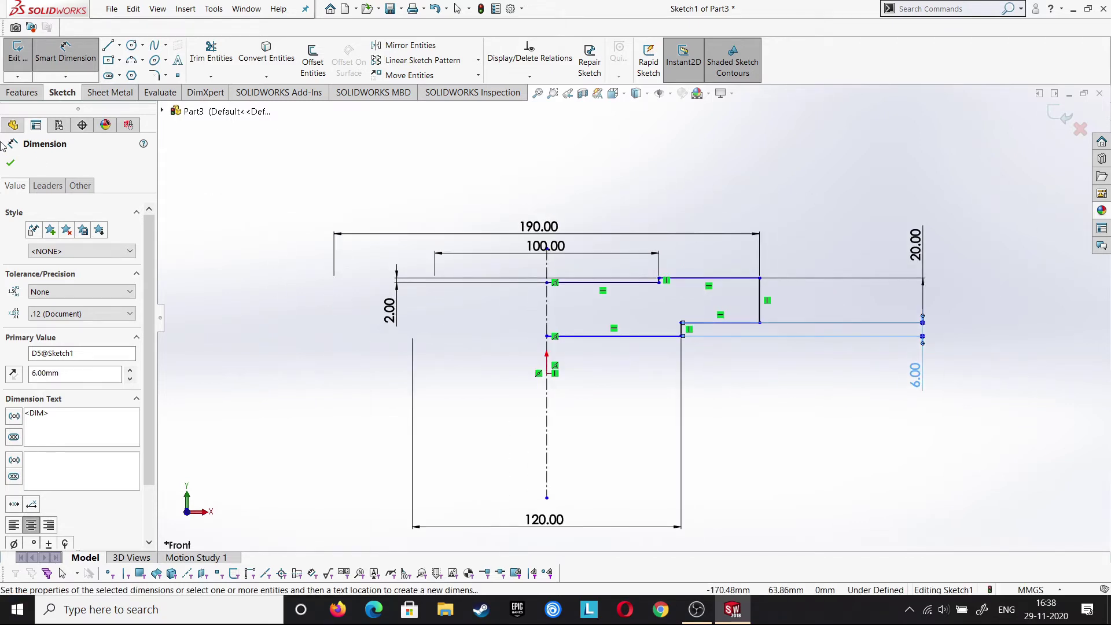
{"action": "left_click", "coordinate": [10, 168]}
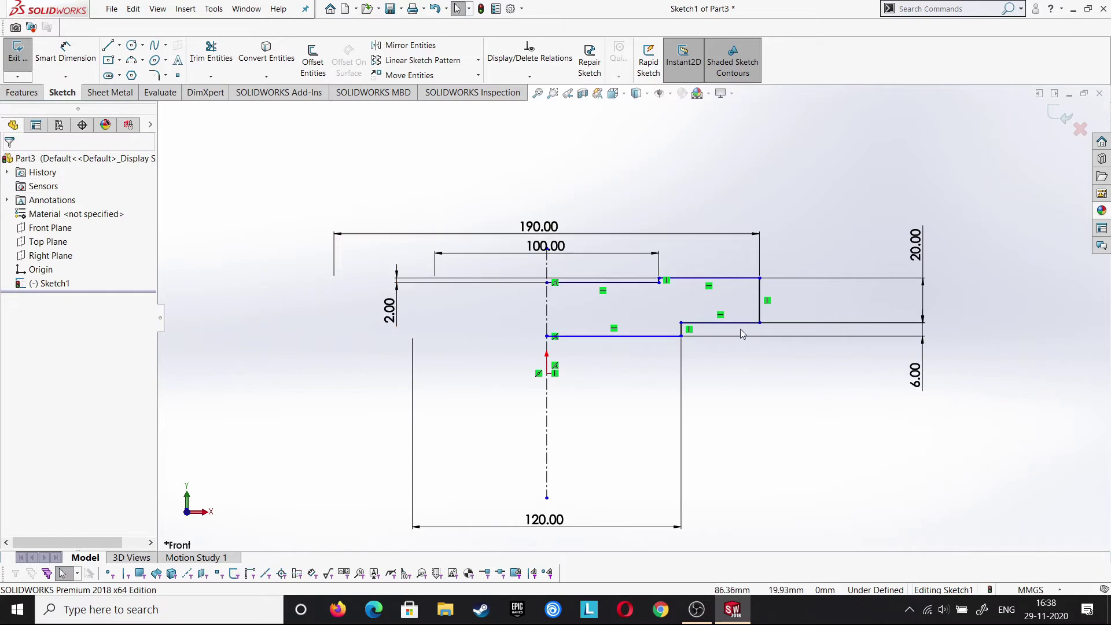
Trim away the vertical centerline with power trim
{"action": "left_click", "coordinate": [218, 59]}
{"action": "scroll", "coordinate": [544, 300], "scroll_direction": "down", "scroll_amount": 2}
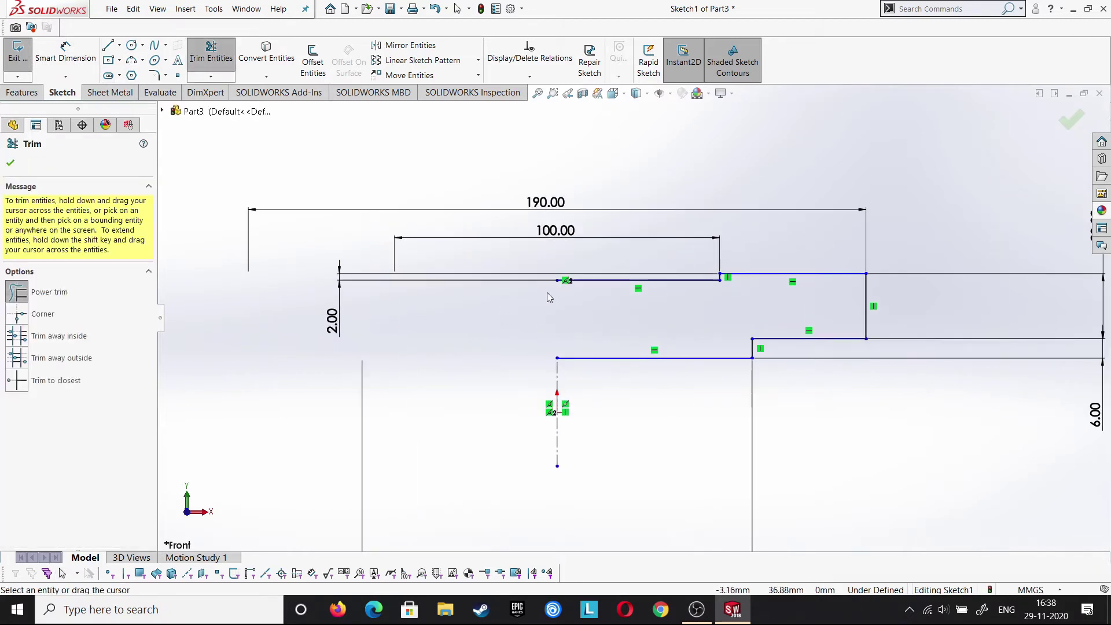
{"action": "left_click_drag", "start_coordinate": [591, 434], "coordinate": [536, 456]}
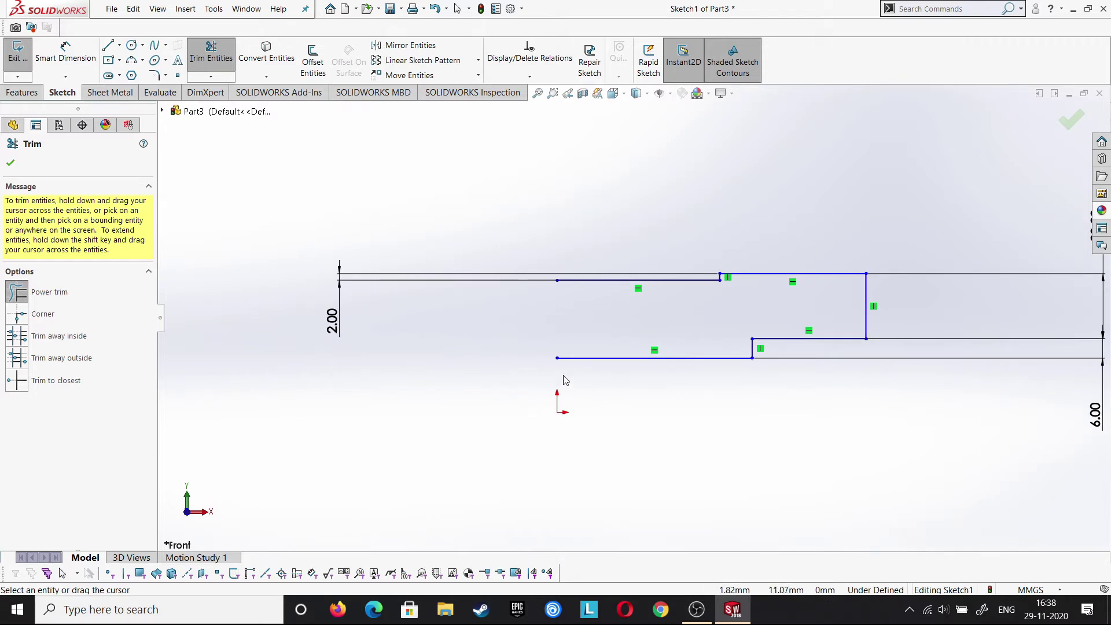
Close the profile's left end with a vertical line
{"action": "left_click", "coordinate": [108, 46]}
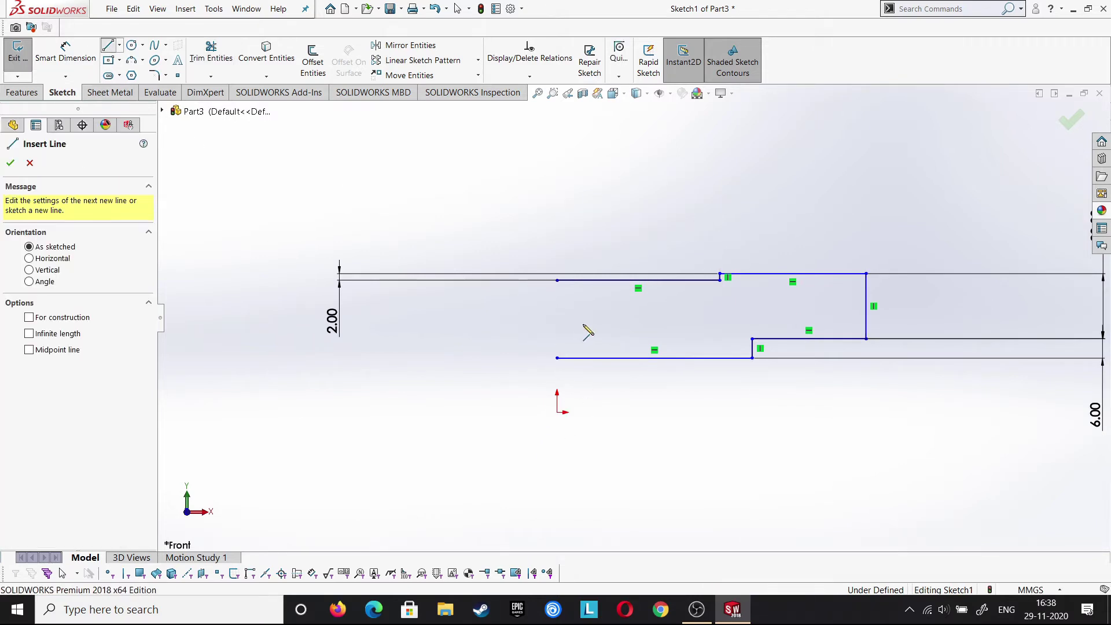
{"action": "left_click", "coordinate": [557, 281]}
{"action": "left_click", "coordinate": [557, 357]}
{"action": "right_click", "coordinate": [557, 361]}
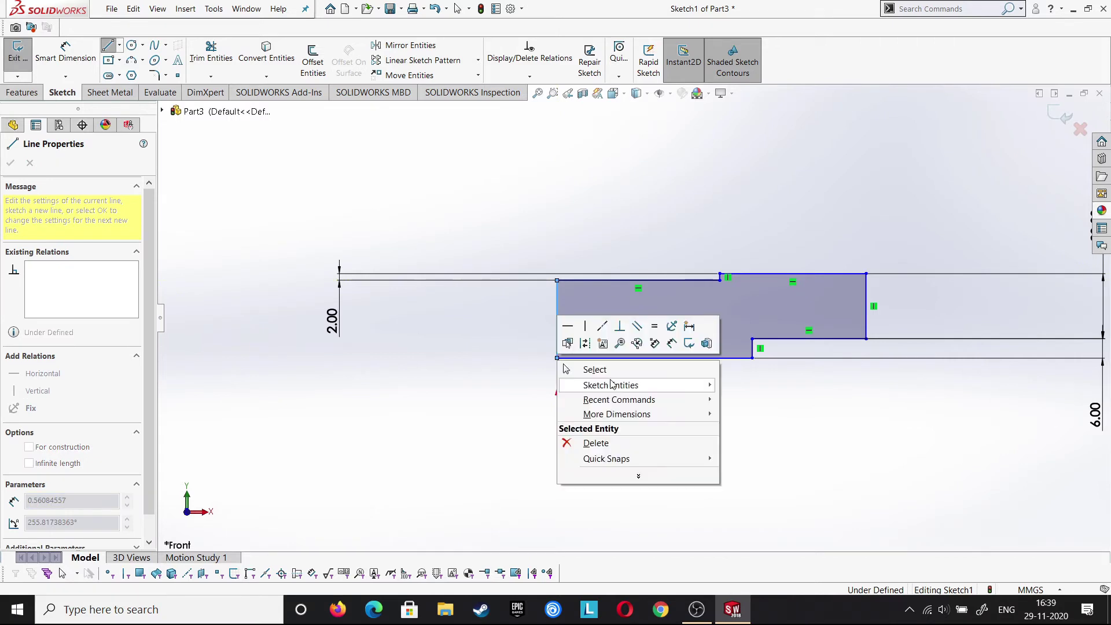
{"action": "left_click", "coordinate": [612, 374]}
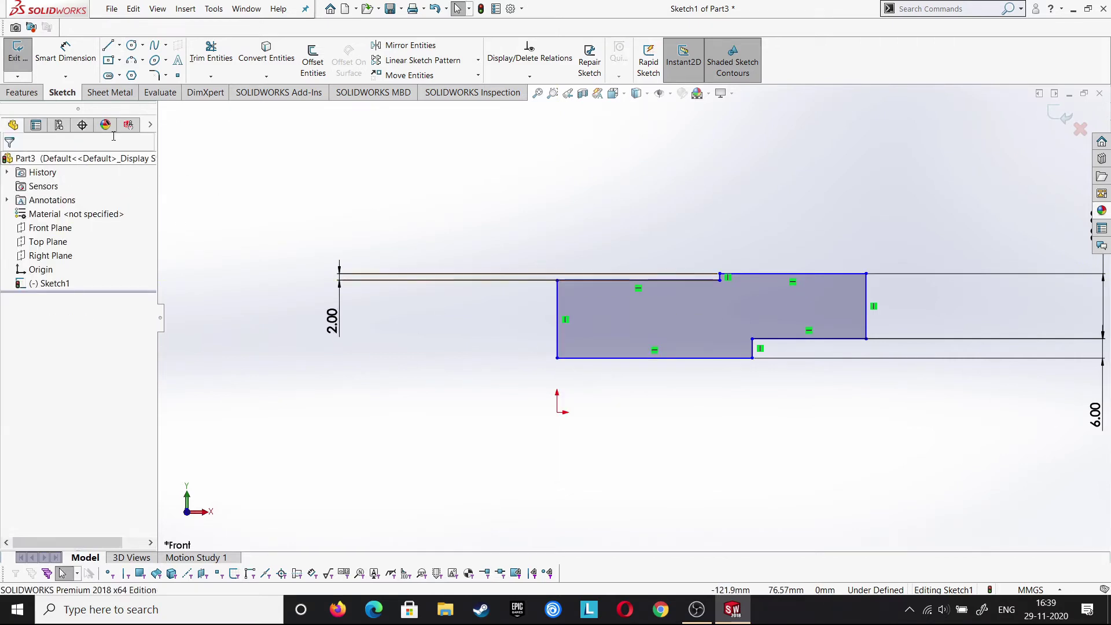
{"action": "left_click", "coordinate": [22, 93]}
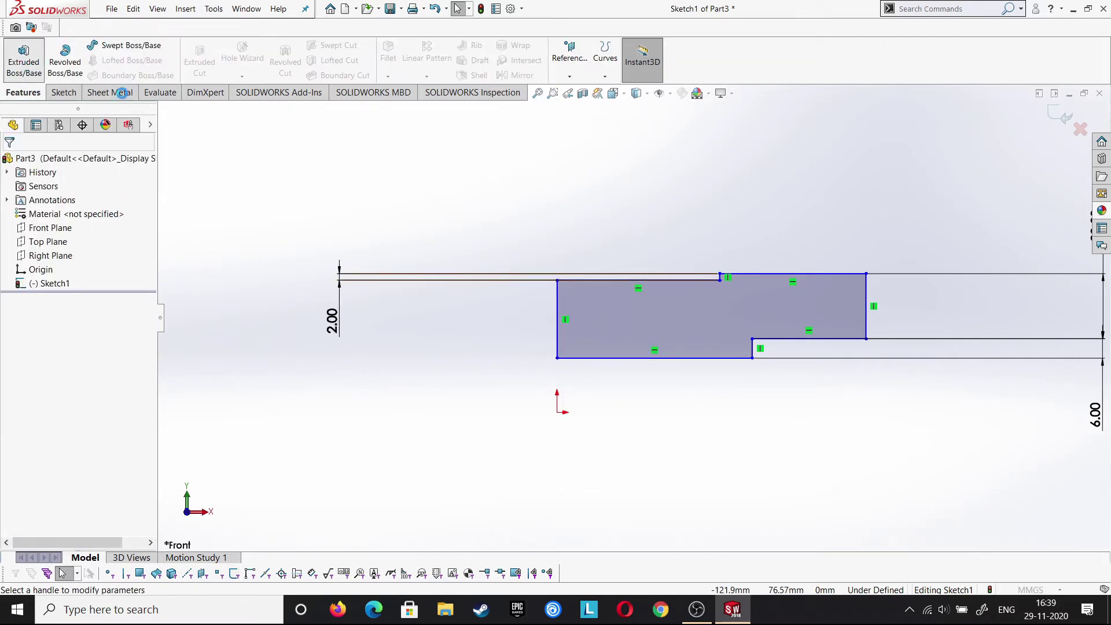
{"action": "left_click", "coordinate": [23, 58]}
{"action": "left_click", "coordinate": [32, 92]}
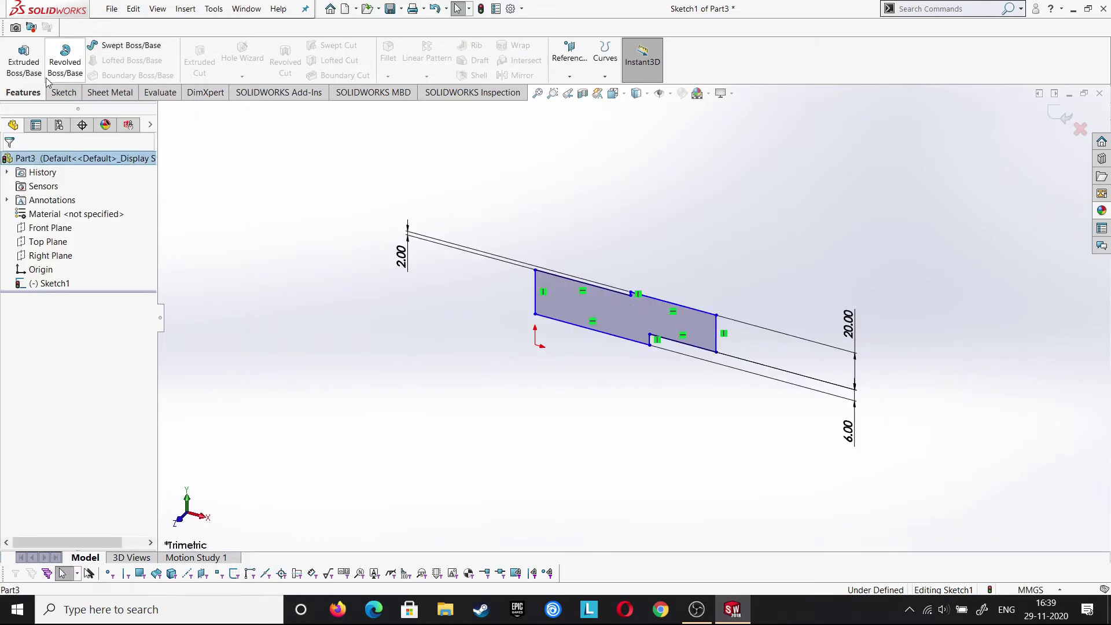
Revolve the profile 360° about its left vertical edge to create Revolve1
{"action": "left_click", "coordinate": [49, 76]}
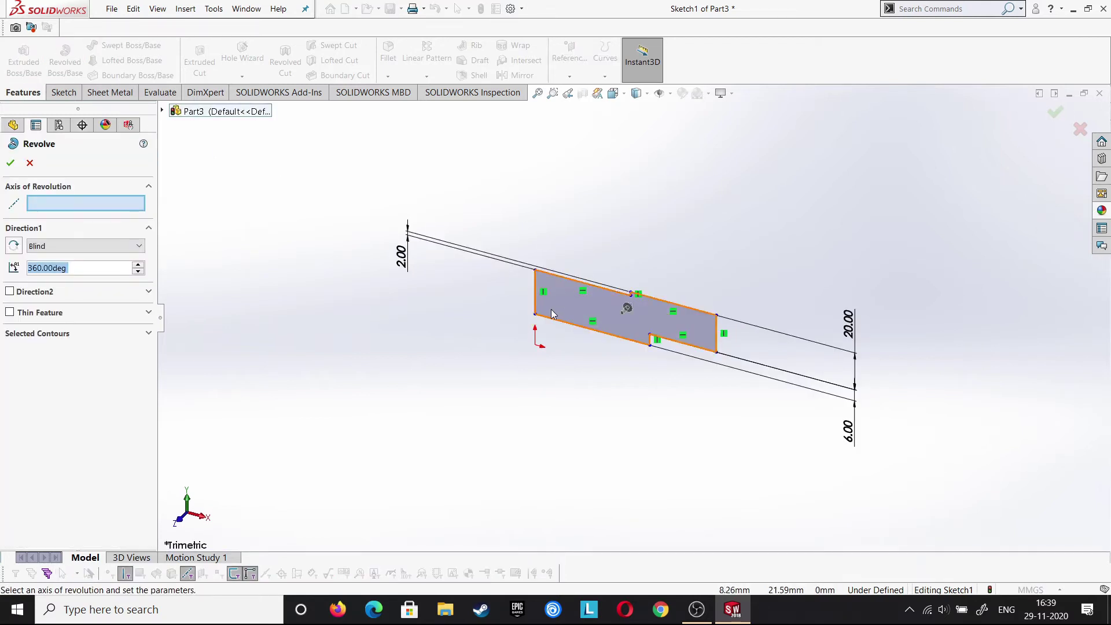
{"action": "left_click", "coordinate": [534, 301]}
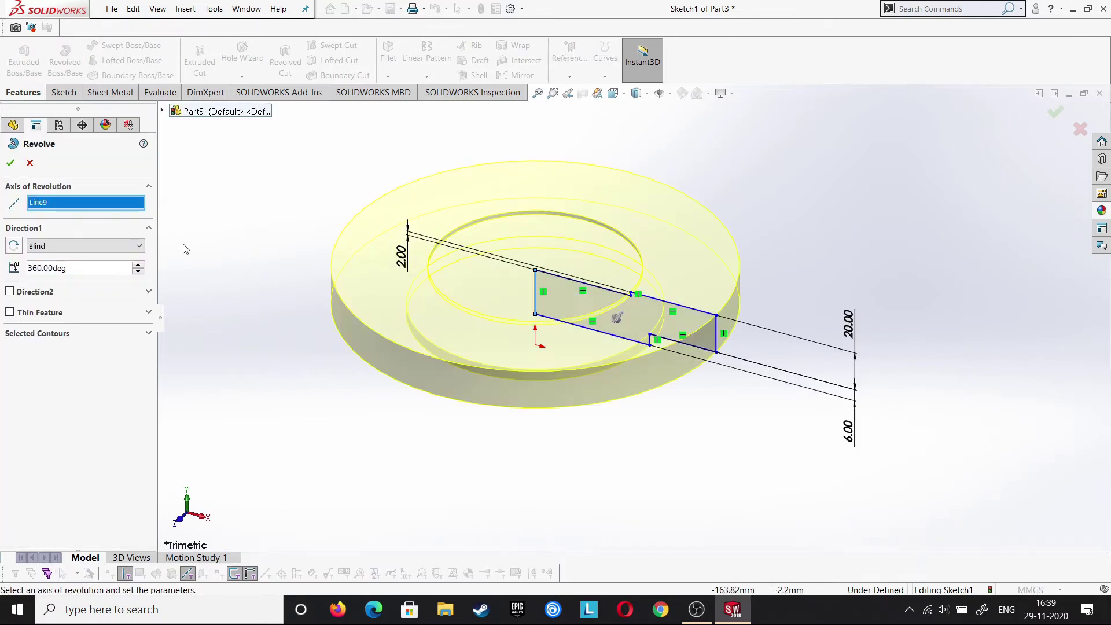
{"action": "left_click", "coordinate": [9, 160]}
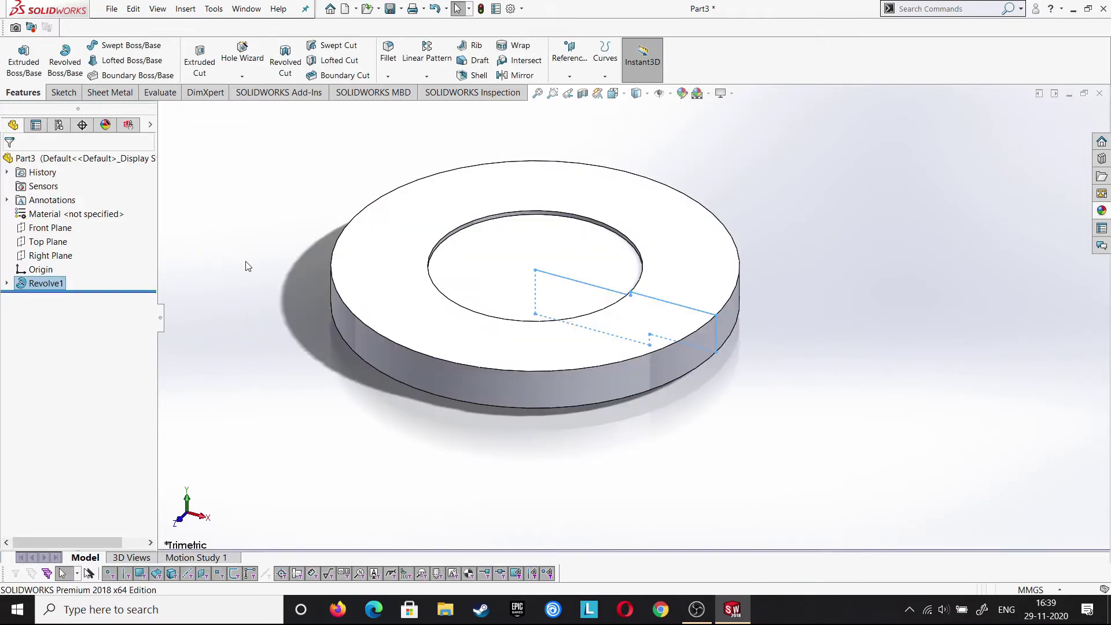
{"action": "middle_click_drag", "start_coordinate": [297, 338], "coordinate": [345, 318]}
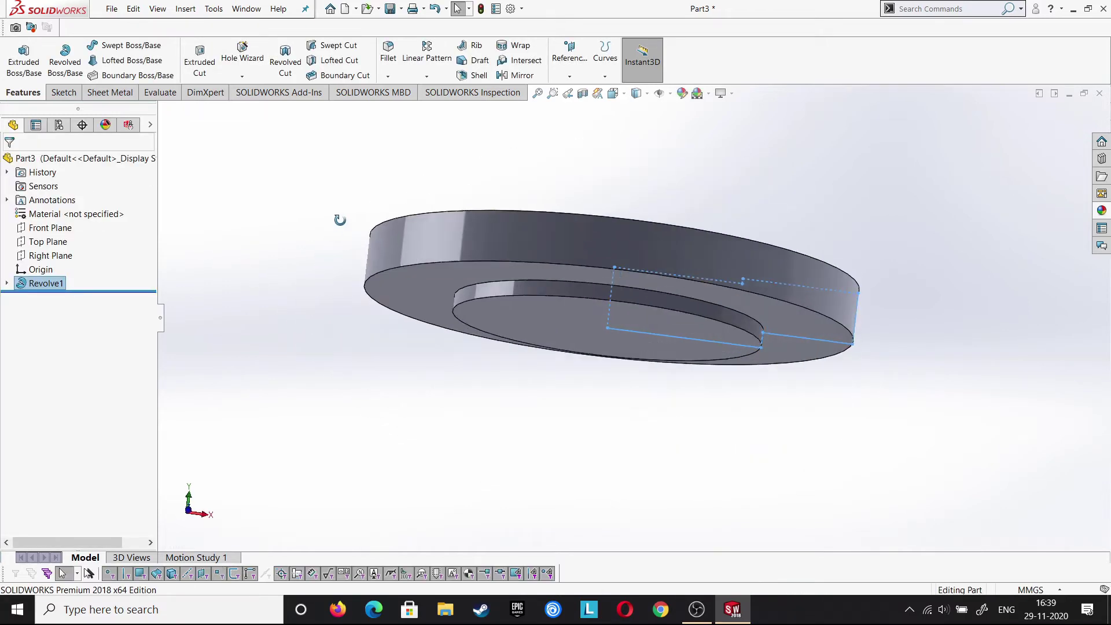
{"action": "left_click", "coordinate": [345, 318]}
Start a sketch on the ring's recessed underside face and draw a circle centred on the origin
{"action": "right_click", "coordinate": [577, 323]}
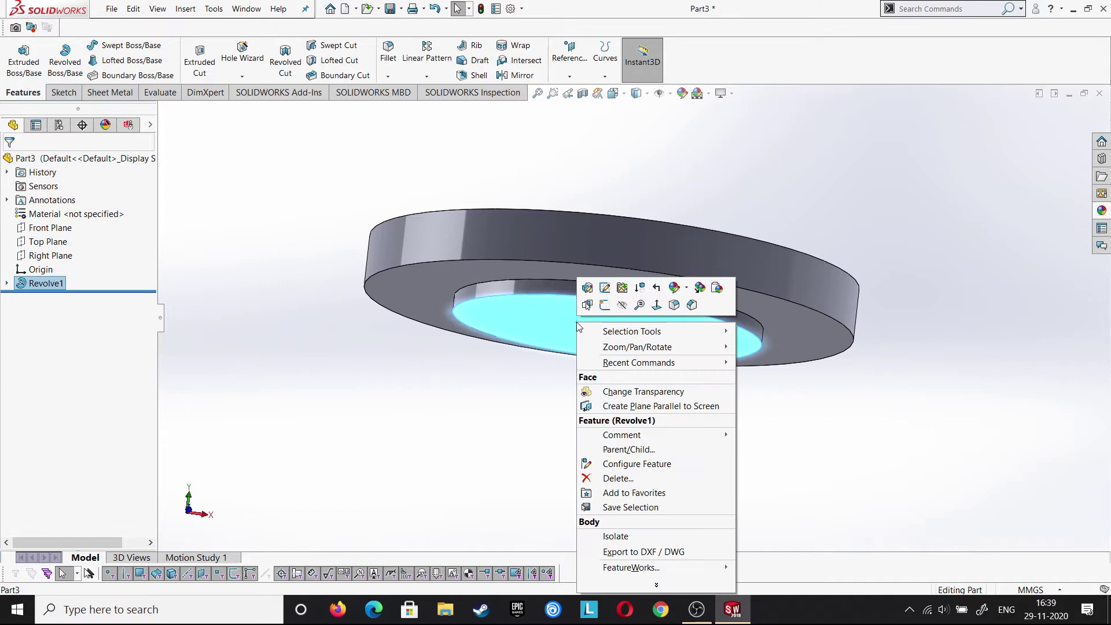
{"action": "left_click", "coordinate": [605, 306]}
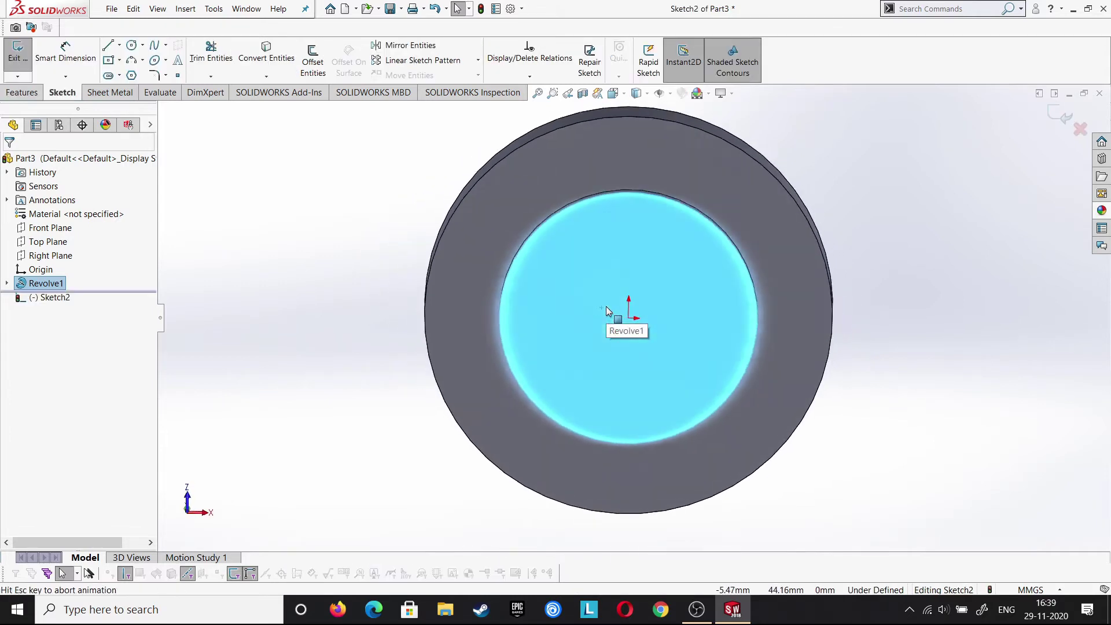
{"action": "left_click", "coordinate": [132, 46]}
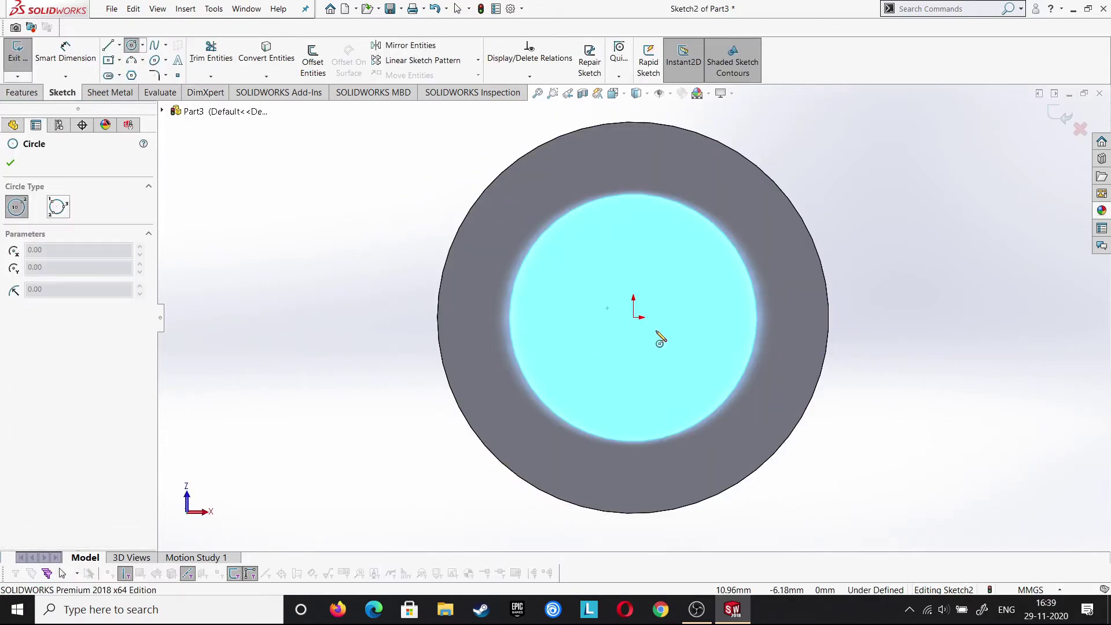
{"action": "left_click", "coordinate": [633, 318]}
{"action": "left_click", "coordinate": [657, 372]}
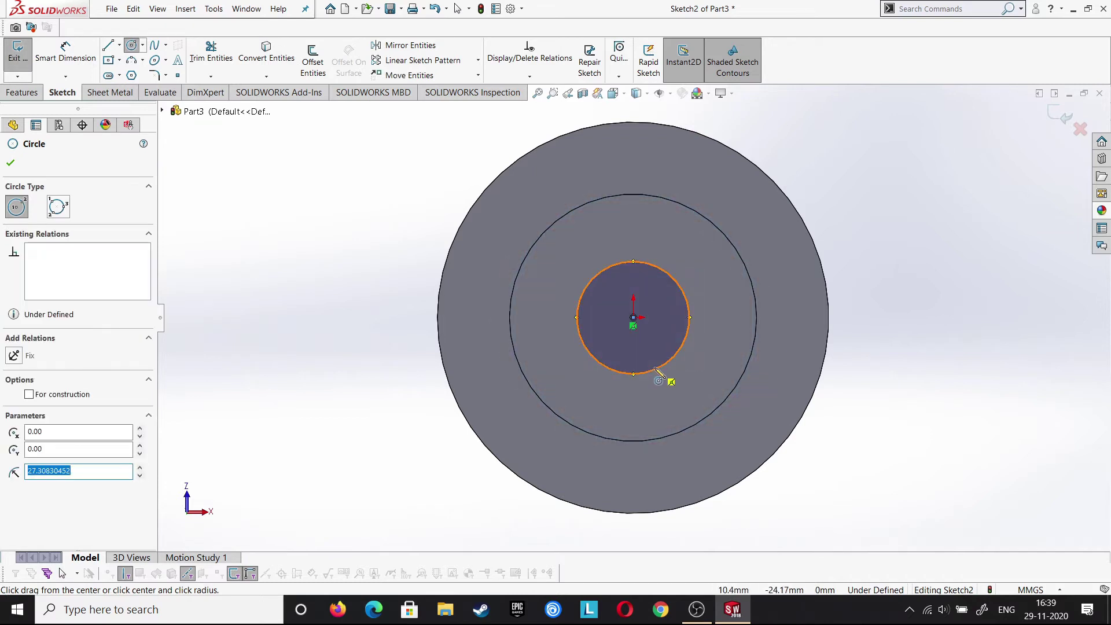
{"action": "key", "text": "Escape"}
Dimension the circle to 25 mm diameter and exit the sketch
{"action": "left_click", "coordinate": [66, 52]}
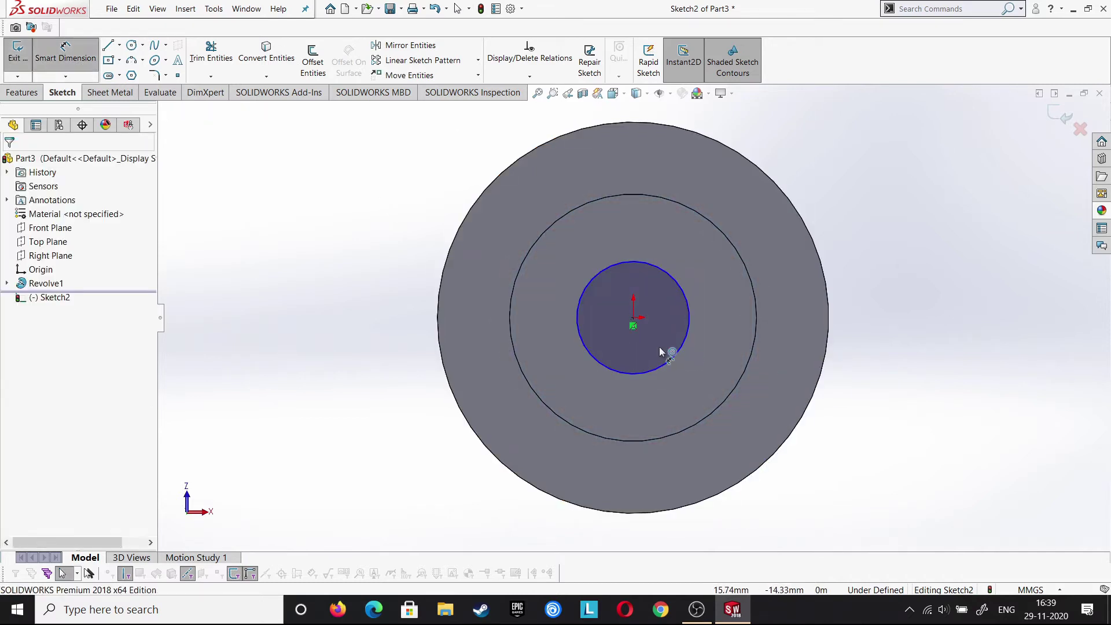
{"action": "left_click", "coordinate": [688, 351]}
{"action": "left_click", "coordinate": [986, 370]}
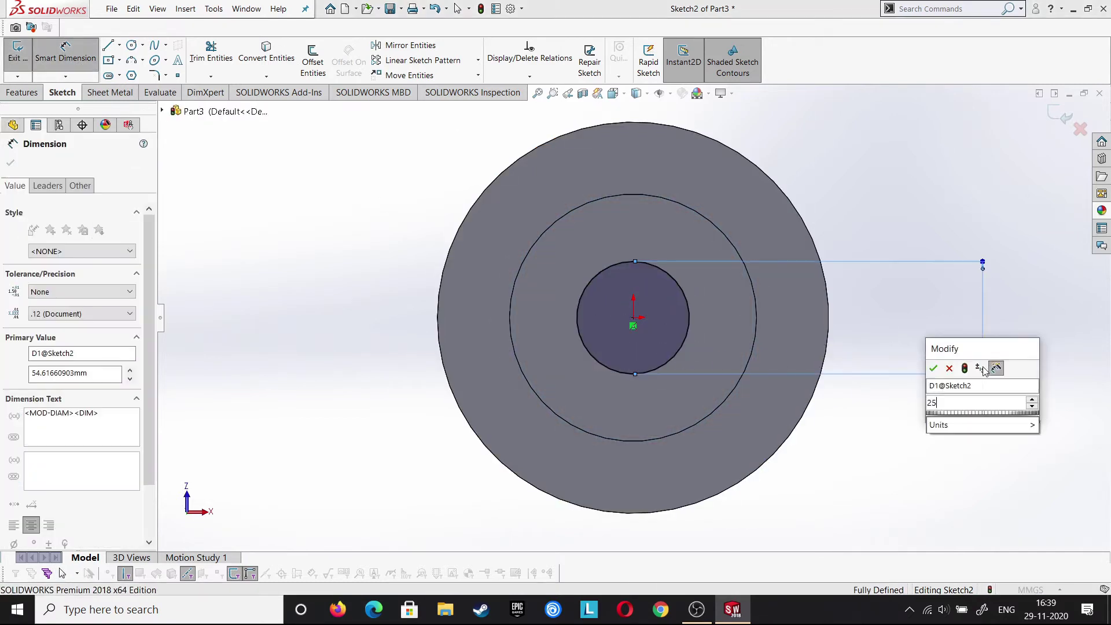
{"action": "type", "text": "25"}
{"action": "key", "text": "Return"}
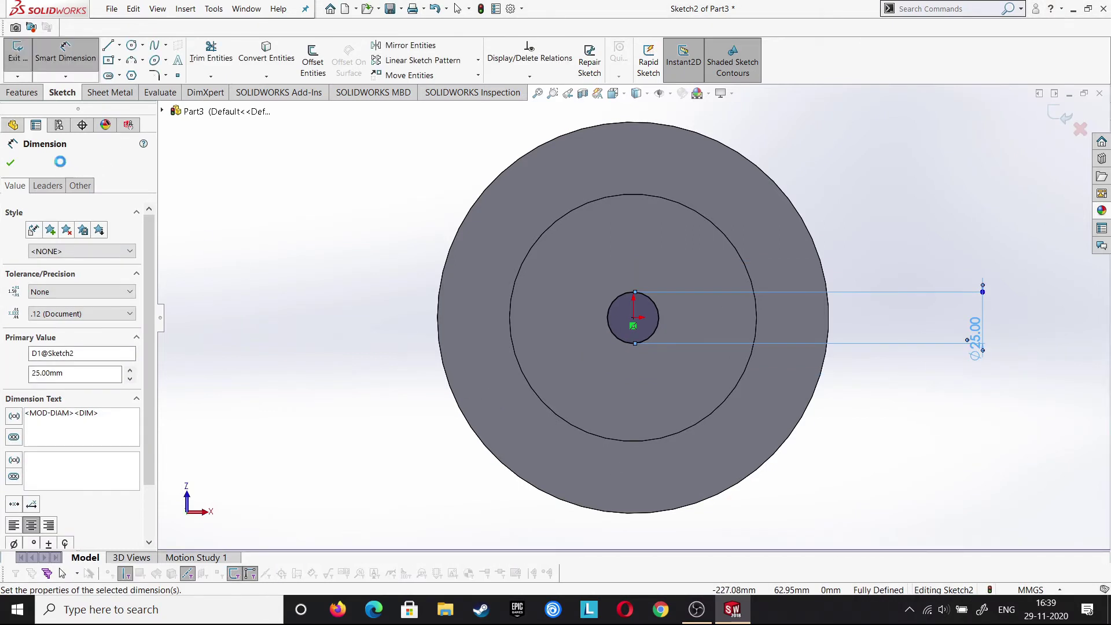
{"action": "left_click", "coordinate": [10, 160]}
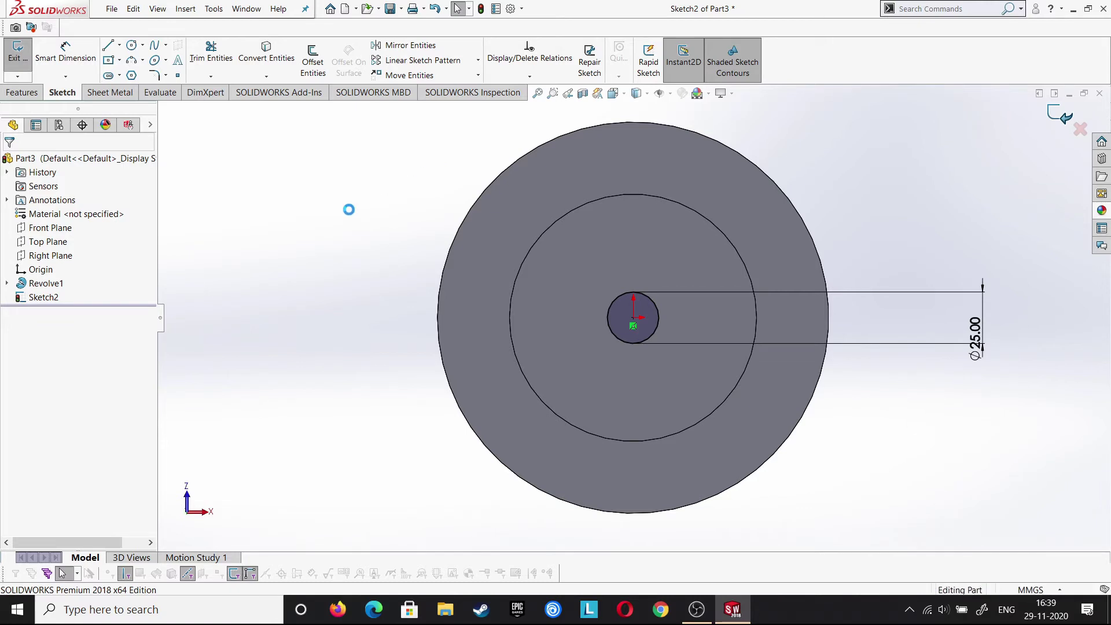
{"action": "left_click", "coordinate": [569, 58]}
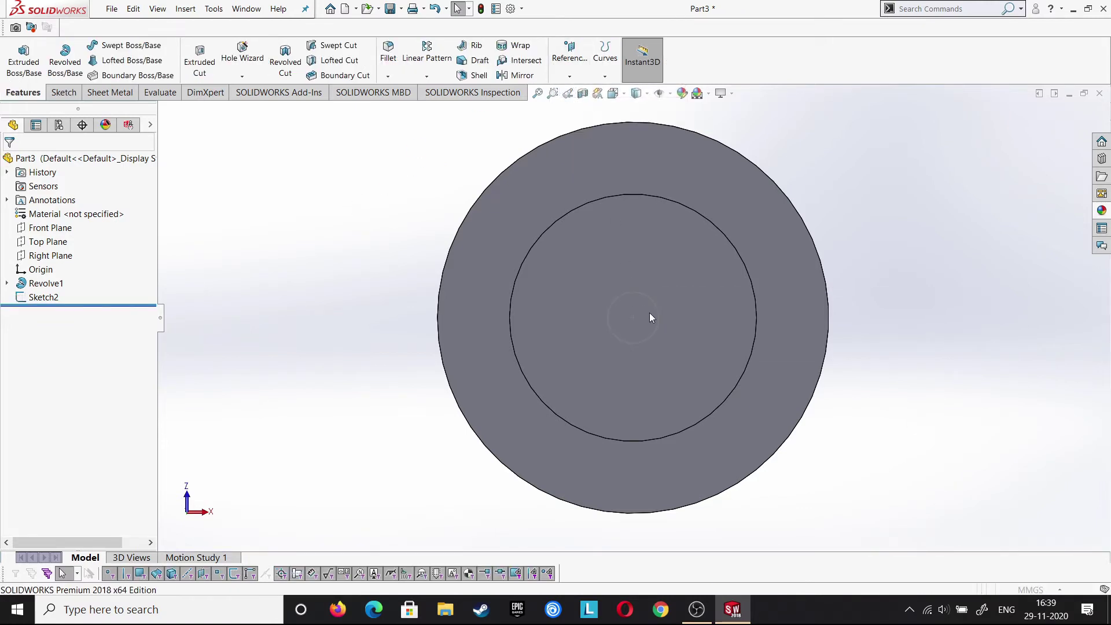
Create an offset reference plane, Plane1, from the ring's inner face
{"action": "left_click", "coordinate": [707, 313]}
{"action": "middle_click_drag", "start_coordinate": [330, 351], "coordinate": [428, 344]}
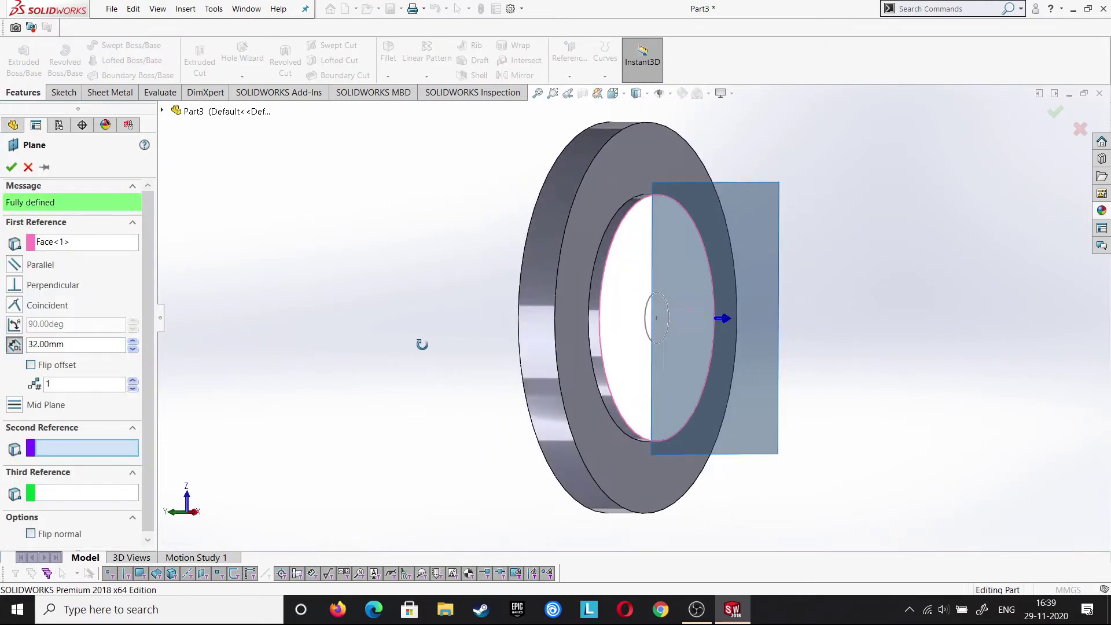
{"action": "left_click", "coordinate": [12, 167]}
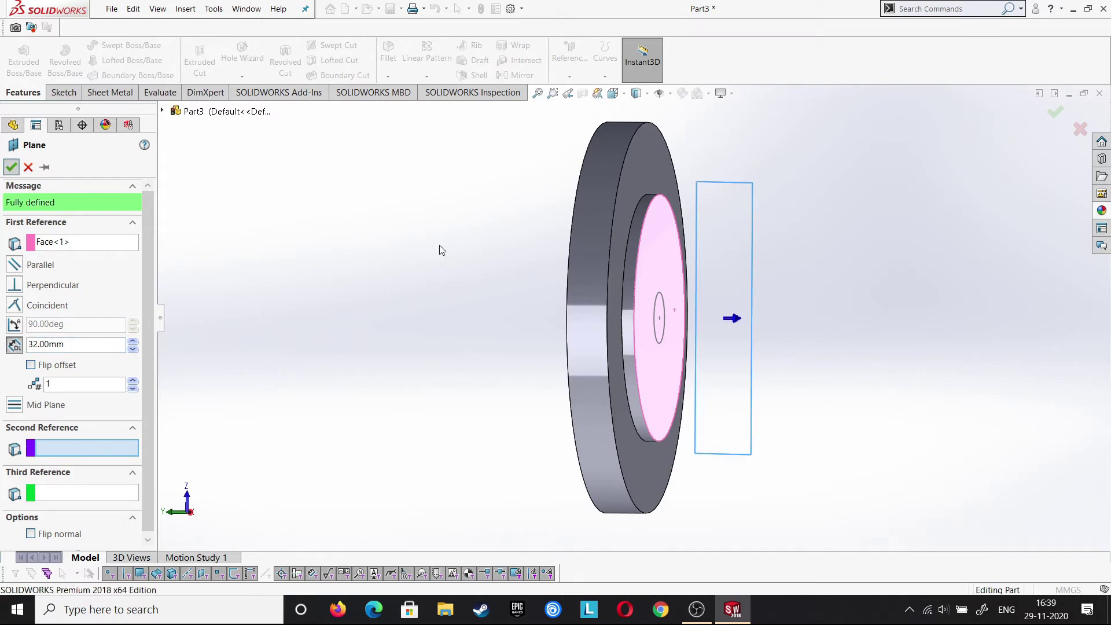
Sketch a 20 mm diameter circle centred on the origin on Plane1
{"action": "right_click", "coordinate": [738, 242]}
{"action": "left_click", "coordinate": [765, 226]}
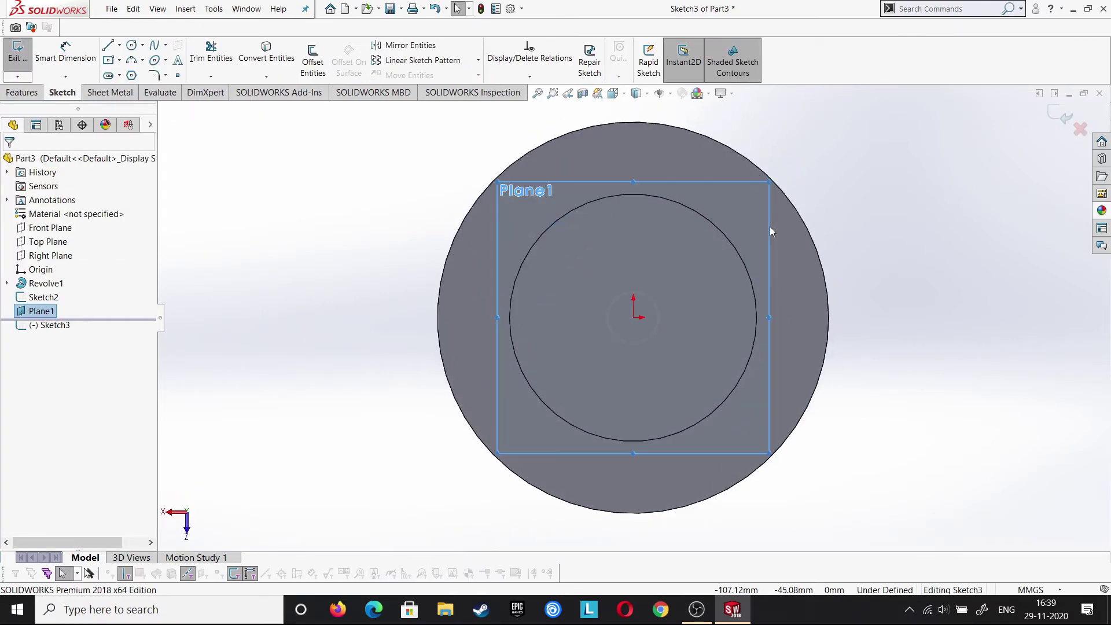
{"action": "left_click", "coordinate": [634, 317]}
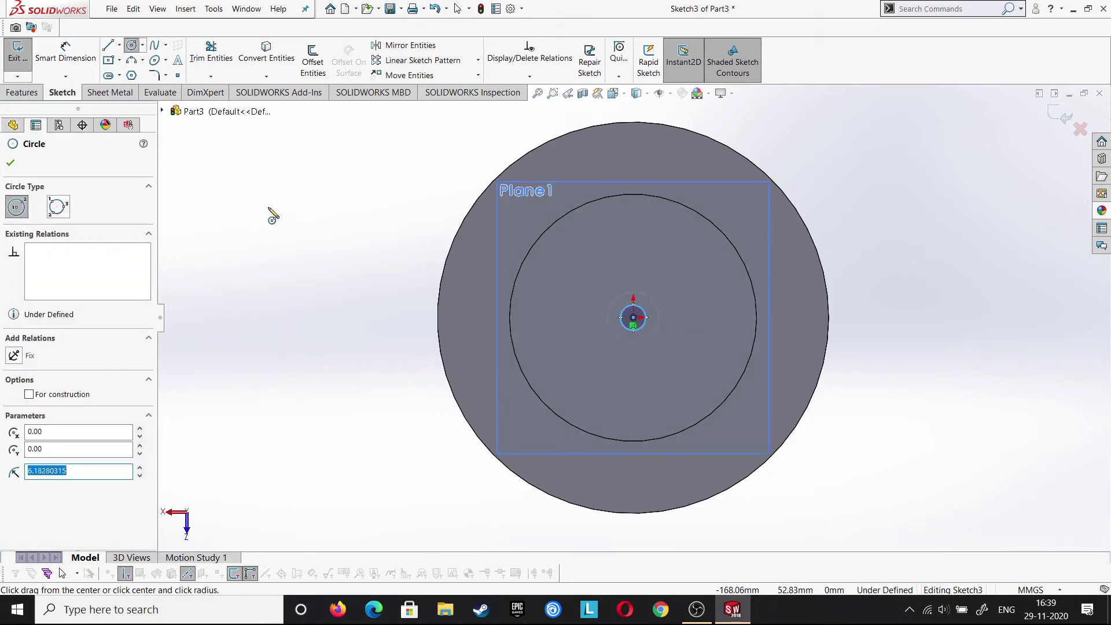
{"action": "left_click", "coordinate": [10, 164]}
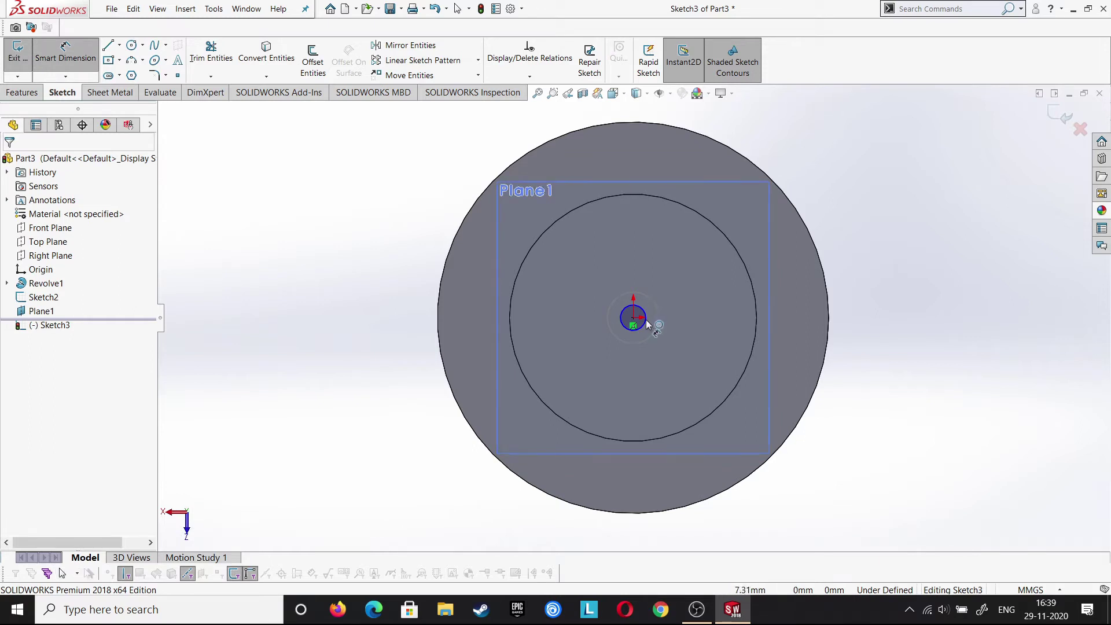
{"action": "left_click", "coordinate": [926, 328]}
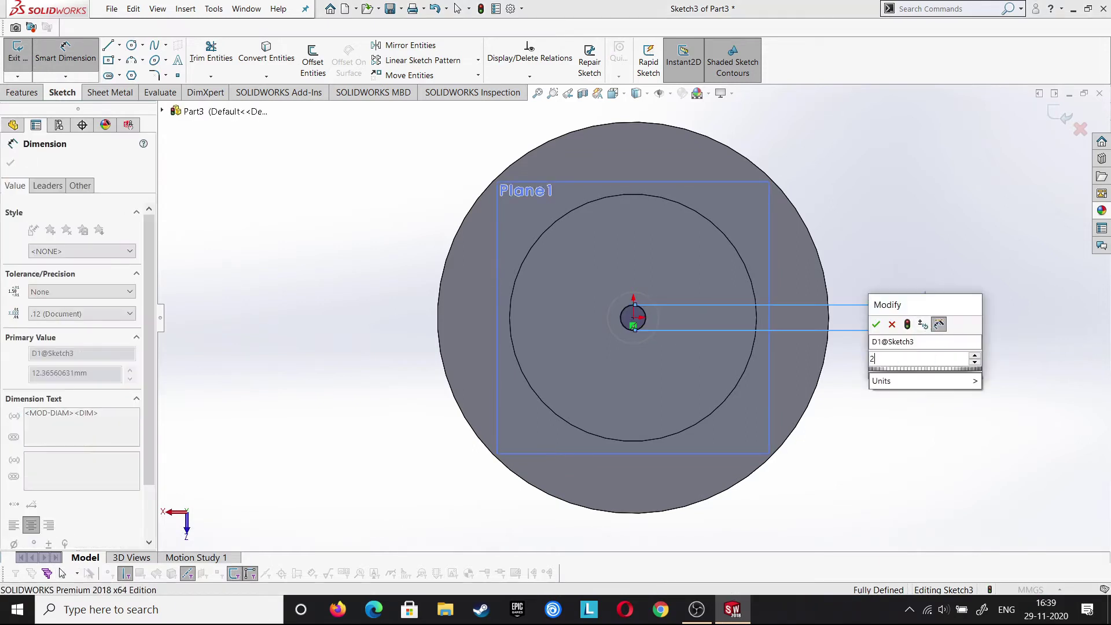
{"action": "type", "text": "20"}
{"action": "key", "text": "Return"}
{"action": "key", "text": "Return"}
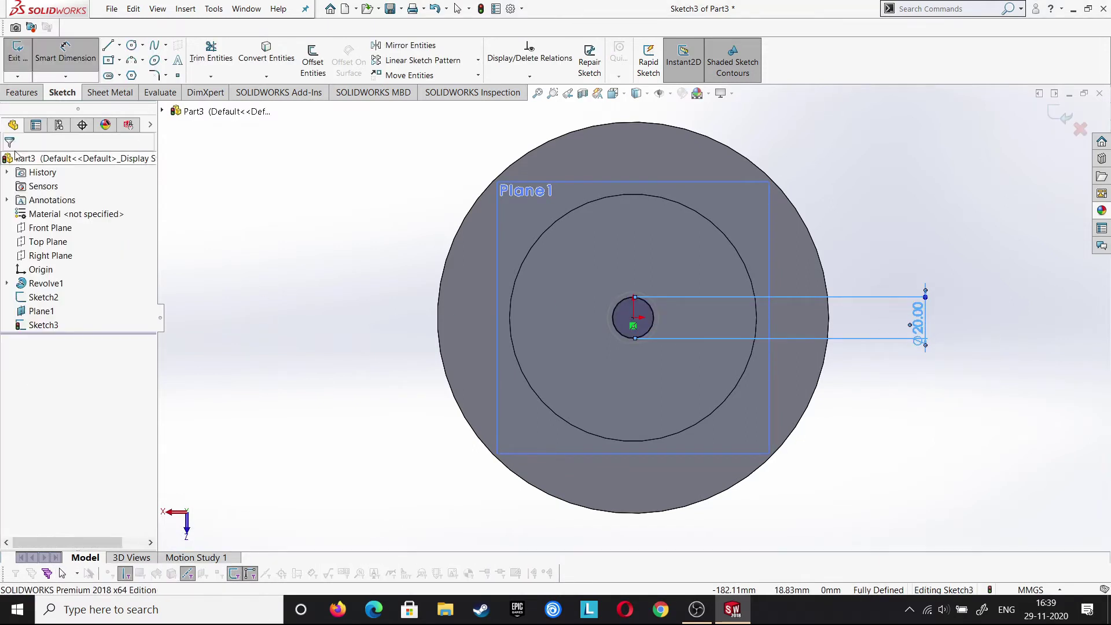
{"action": "left_click", "coordinate": [1063, 115]}
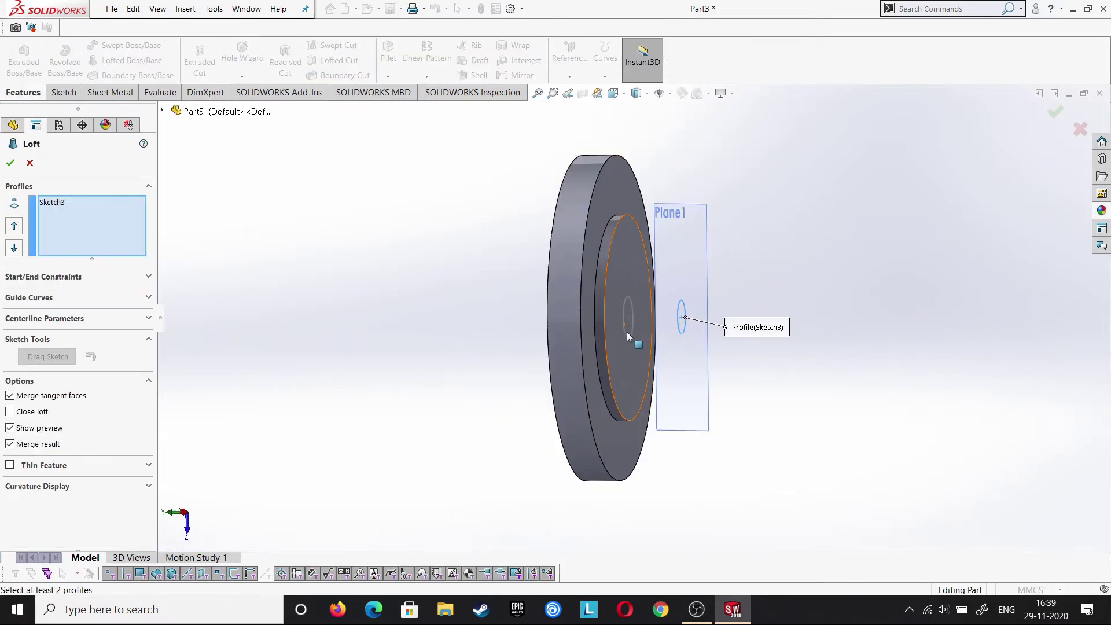
Loft the 20 mm circle to the 25 mm disc-face circle to create Loft1
{"action": "left_click", "coordinate": [625, 336]}
{"action": "middle_click_drag", "start_coordinate": [380, 322], "coordinate": [372, 312]}
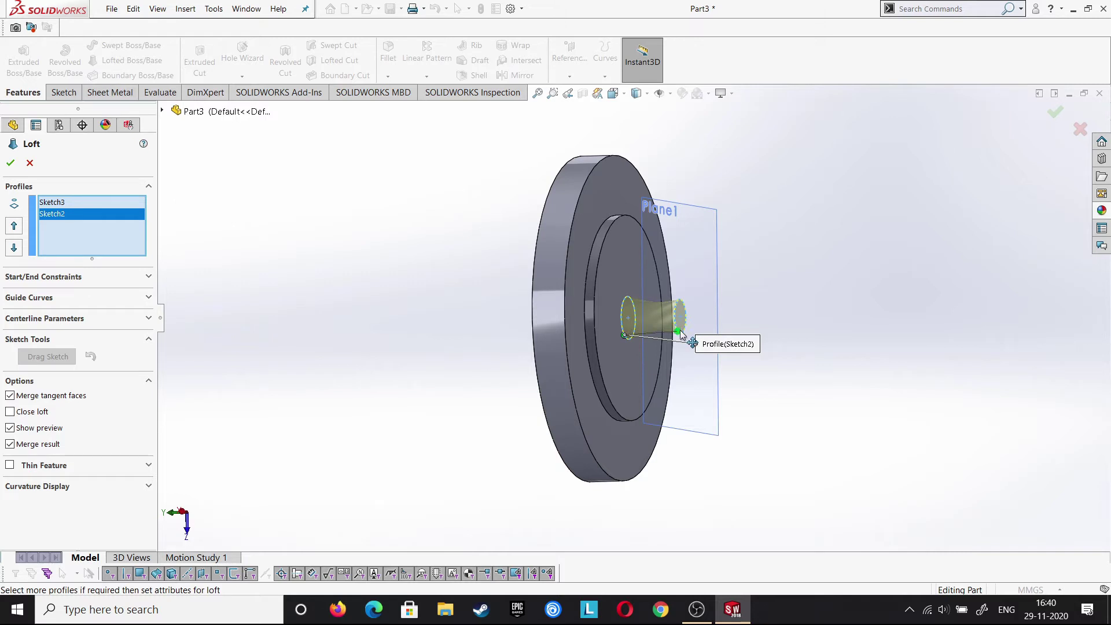
{"action": "middle_click_drag", "start_coordinate": [772, 331], "coordinate": [771, 261]}
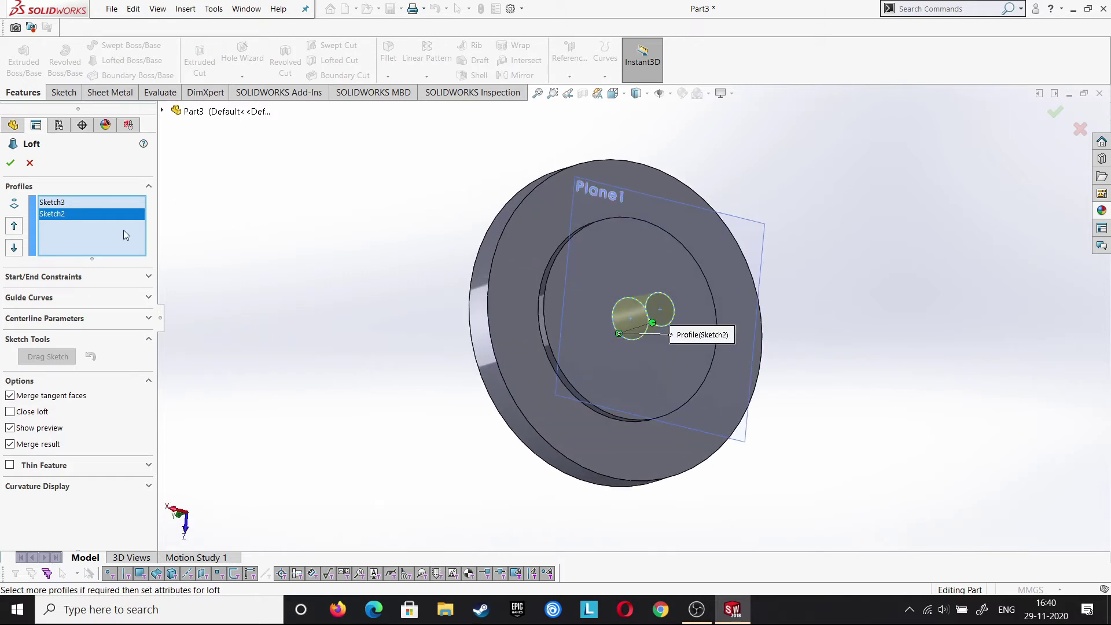
{"action": "left_click", "coordinate": [11, 164]}
Hide Plane1 and show the part in isometric view
{"action": "scroll", "coordinate": [856, 304], "scroll_direction": "down", "scroll_amount": 2}
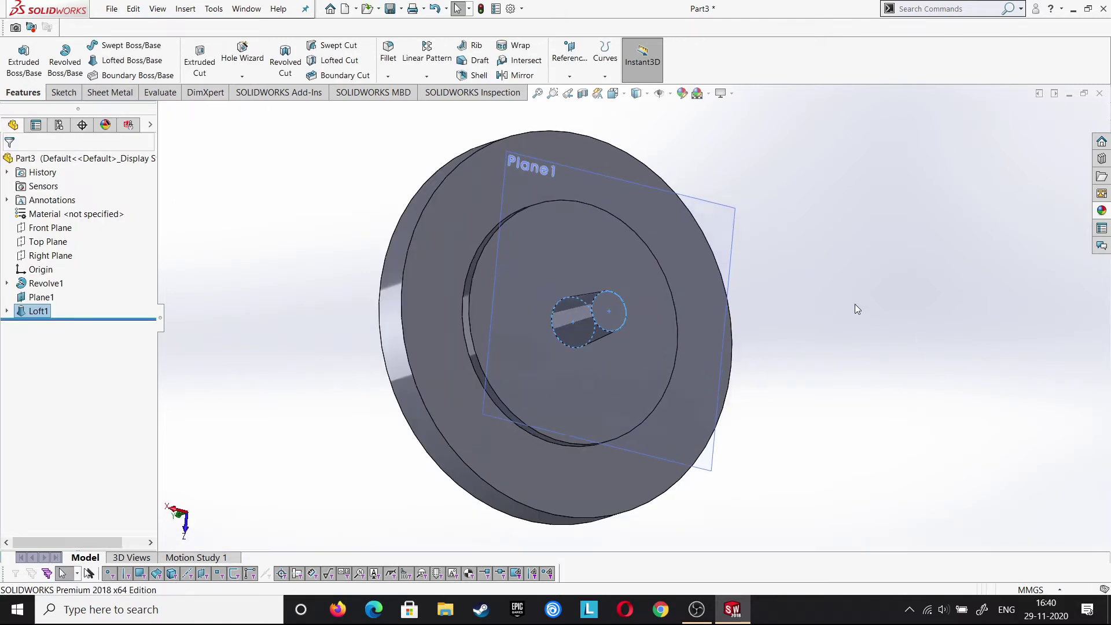
{"action": "scroll", "coordinate": [859, 304], "scroll_direction": "down", "scroll_amount": 2}
{"action": "middle_click_drag", "start_coordinate": [859, 303], "coordinate": [831, 303]}
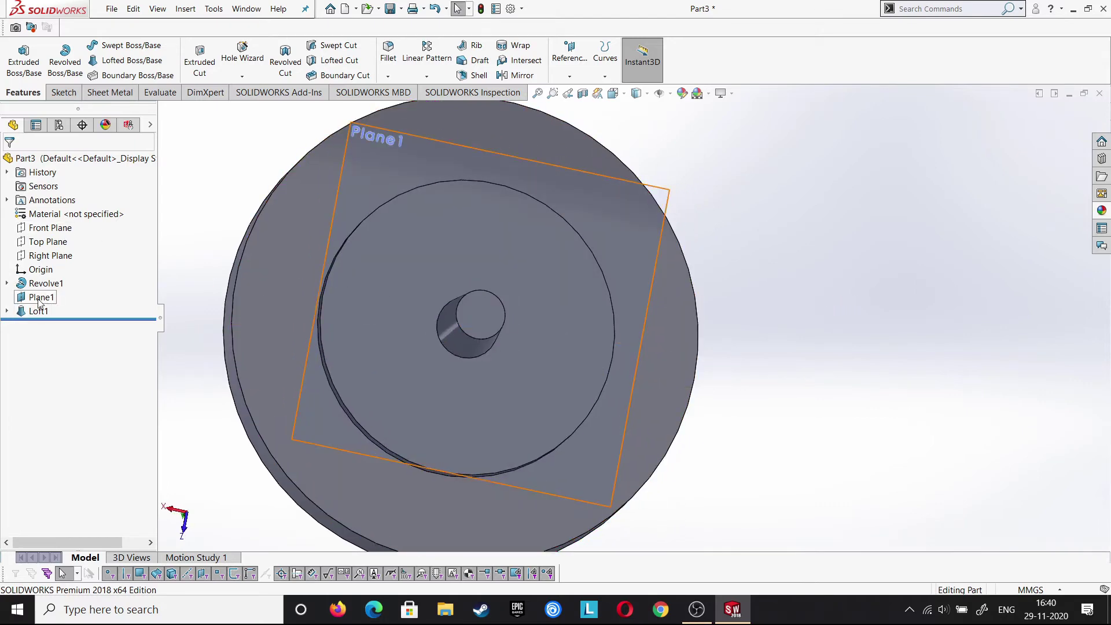
{"action": "right_click", "coordinate": [45, 296]}
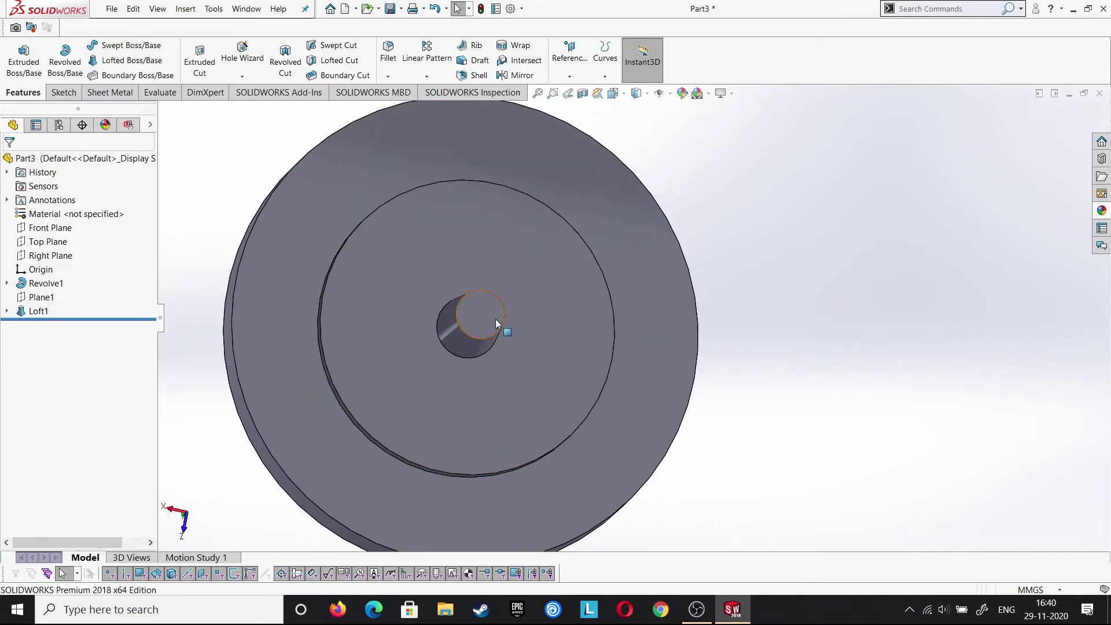
{"action": "key", "text": "ctrl+7"}
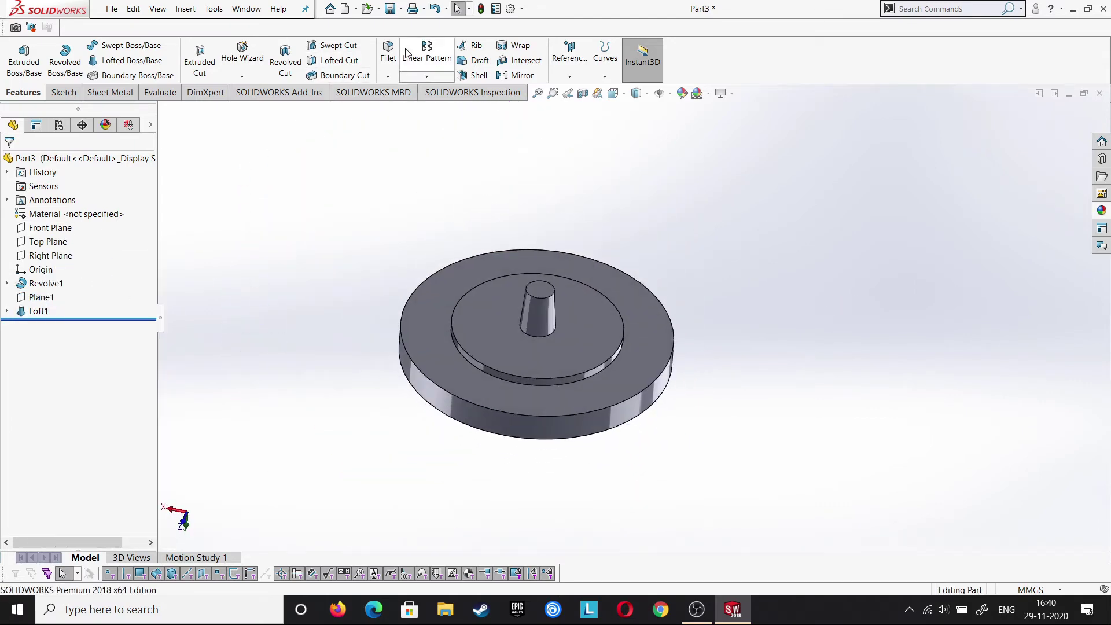
Fillet the peg's tip and base edges at 10 mm radius, creating Fillet1
{"action": "left_click", "coordinate": [548, 303]}
{"action": "scroll", "coordinate": [482, 405], "scroll_direction": "down", "scroll_amount": 3}
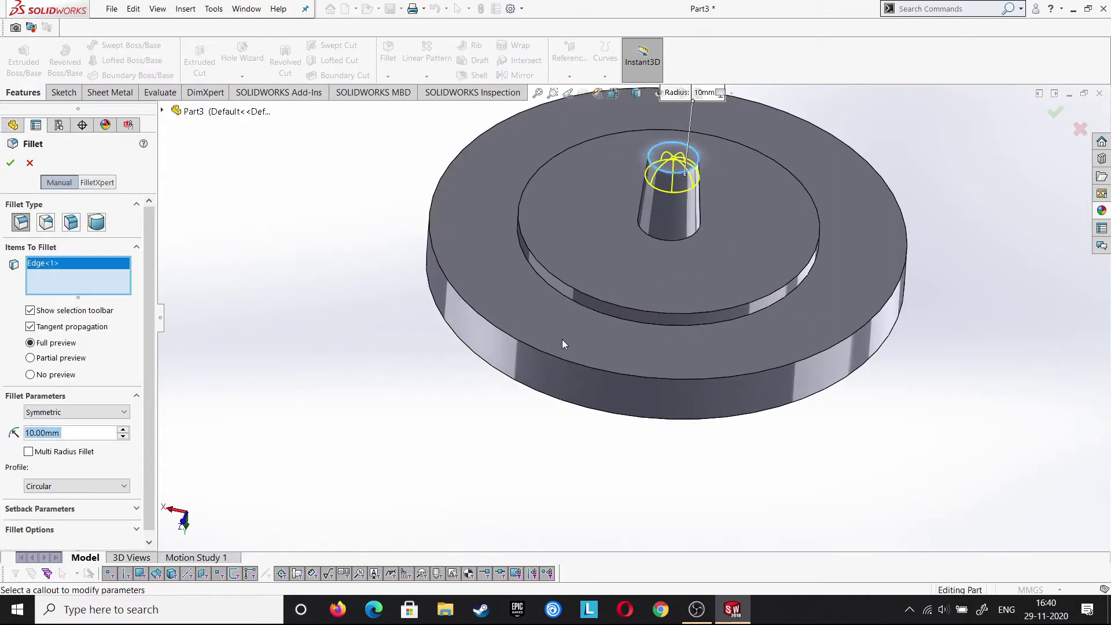
{"action": "left_click", "coordinate": [678, 241]}
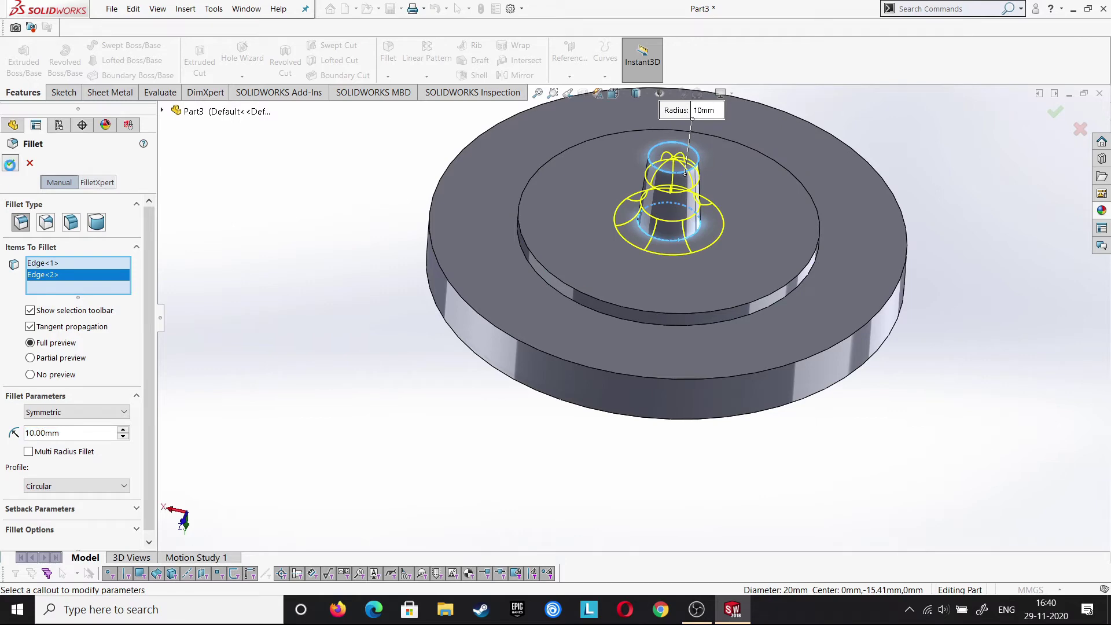
{"action": "key", "text": "Return"}
{"action": "mouse_move", "coordinate": [385, 265]}
{"action": "middle_mouse_down"}
{"action": "mouse_move", "coordinate": [423, 230]}
{"action": "mouse_move", "coordinate": [414, 271]}
{"action": "mouse_move", "coordinate": [508, 168]}
{"action": "middle_mouse_up"}
{"action": "left_click", "coordinate": [274, 204]}
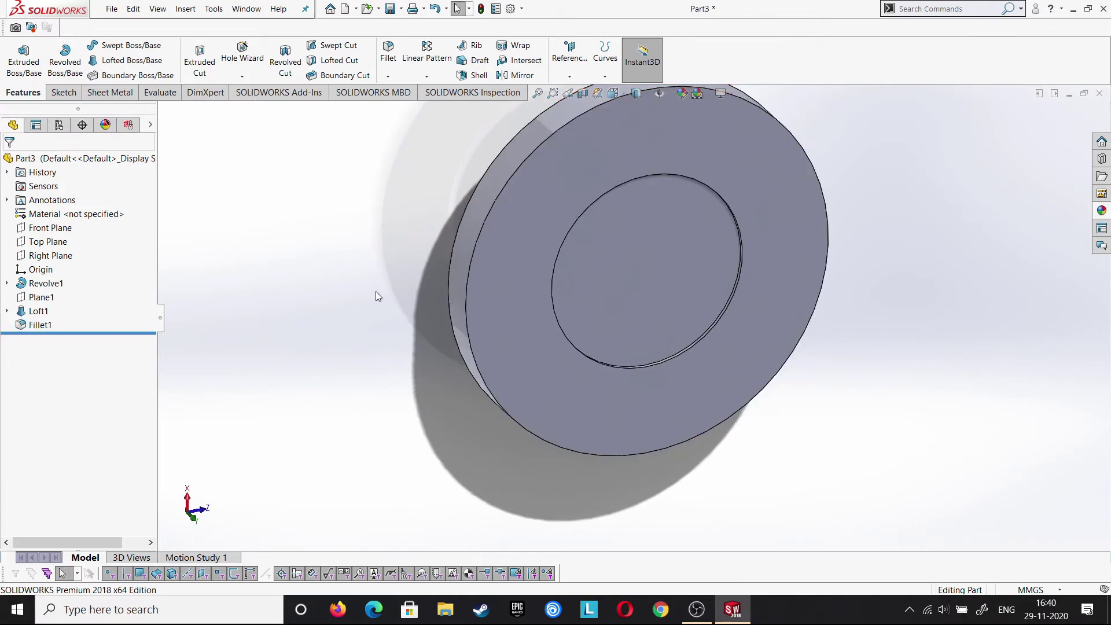
{"action": "middle_click_drag", "start_coordinate": [376, 296], "coordinate": [382, 186]}
Start a sketch on the disc's flat face with a circle centred on the origin
{"action": "right_click", "coordinate": [497, 293]}
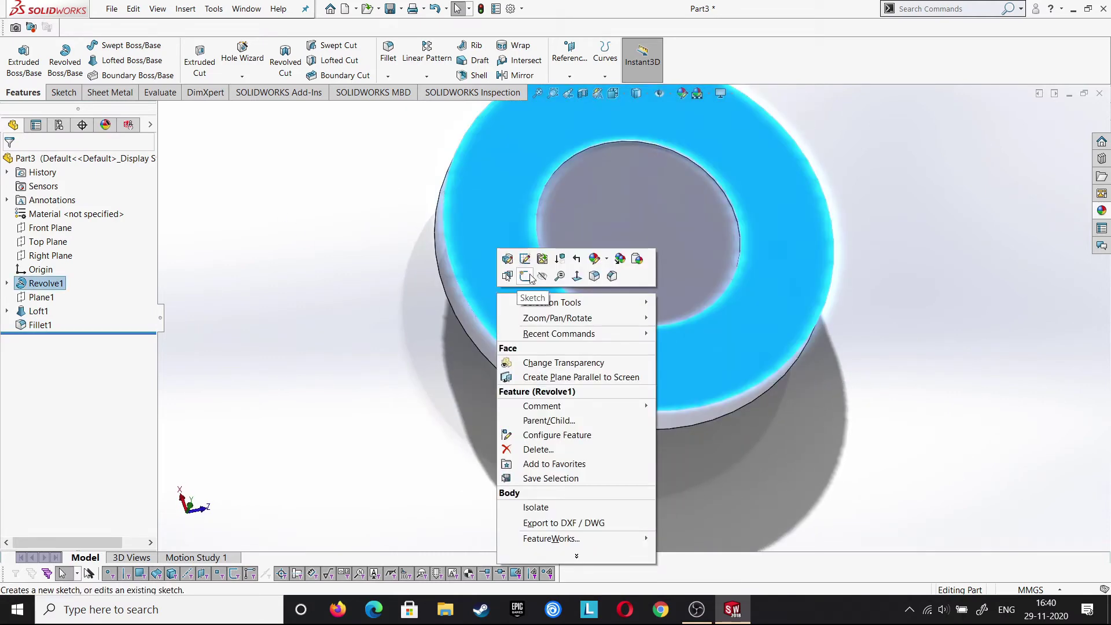
{"action": "left_click", "coordinate": [525, 277]}
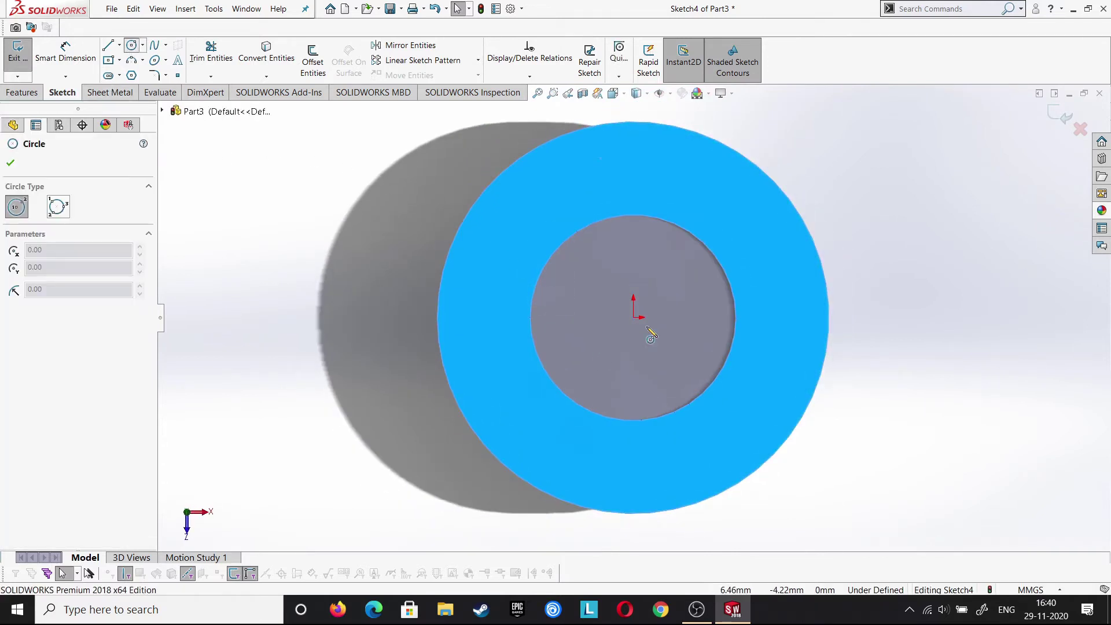
{"action": "left_click", "coordinate": [633, 318]}
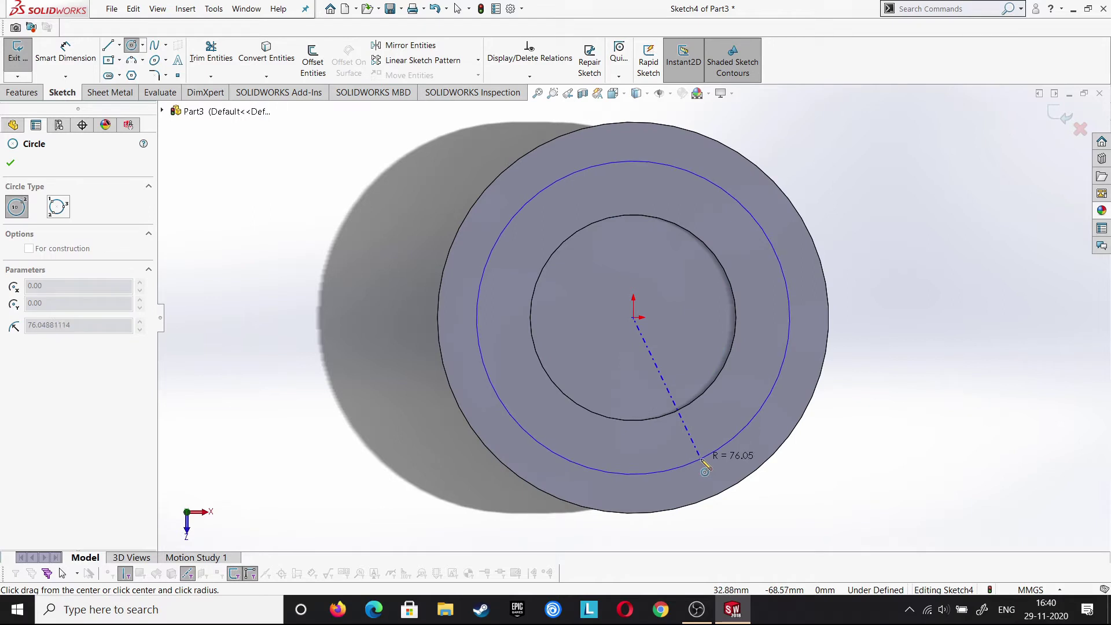
{"action": "left_click", "coordinate": [702, 461]}
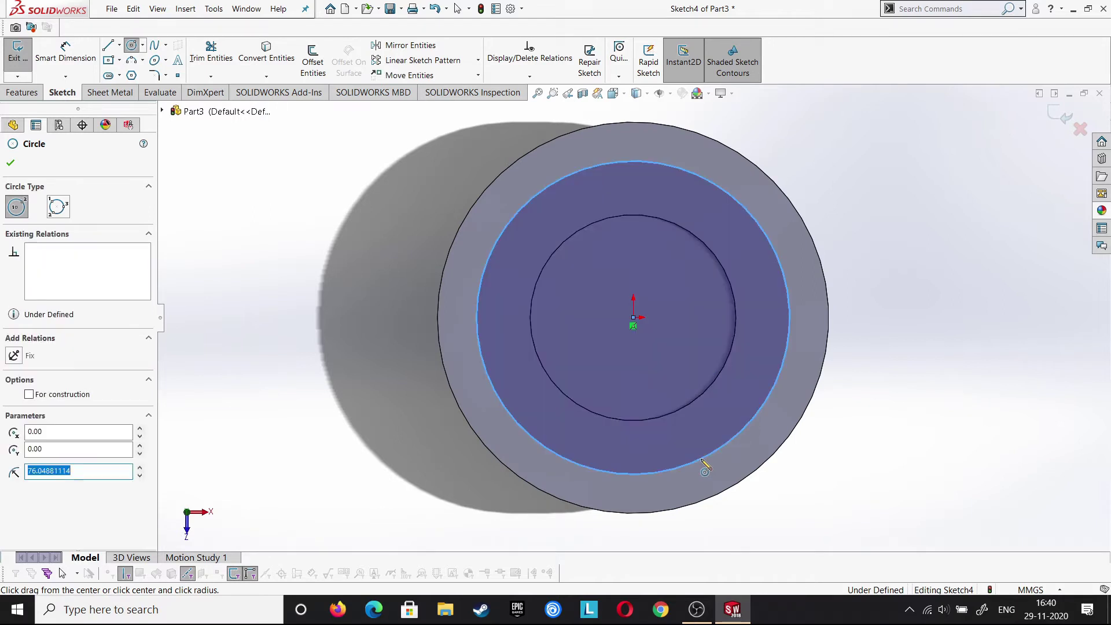
{"action": "key", "text": "Escape"}
Dimension the large circle to 150 mm diameter and make it construction geometry
{"action": "left_click", "coordinate": [96, 55]}
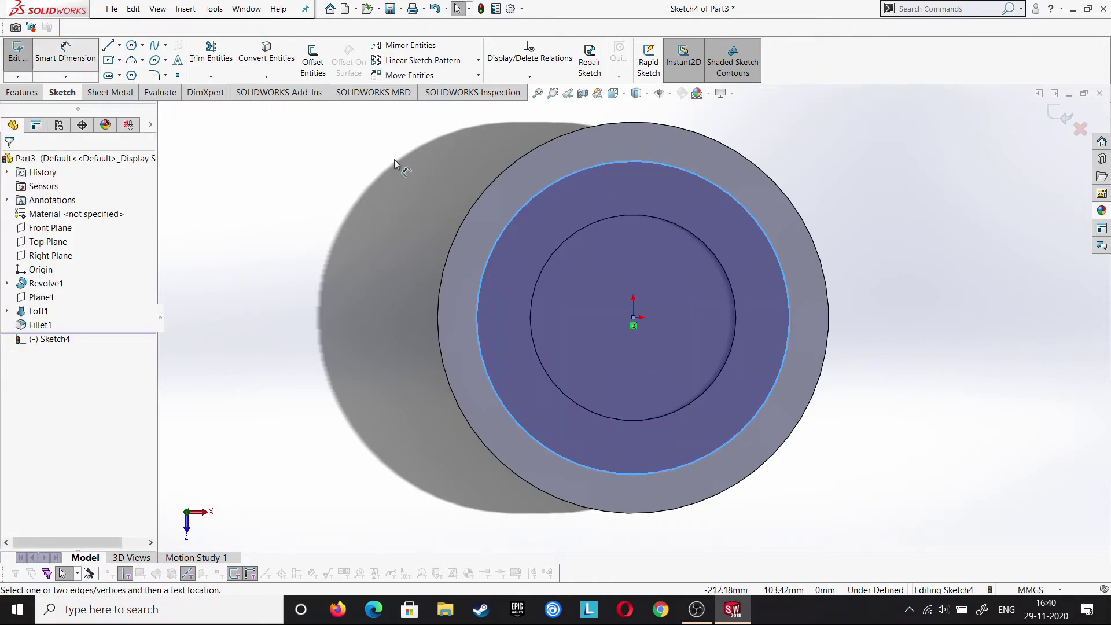
{"action": "left_click", "coordinate": [789, 306]}
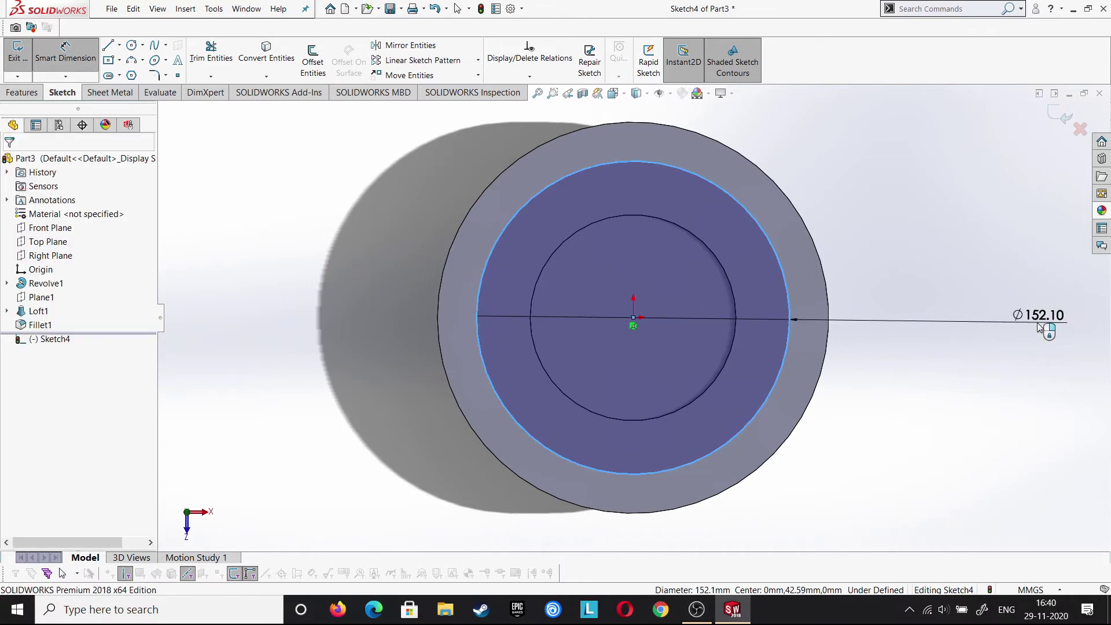
{"action": "left_click", "coordinate": [1037, 322]}
{"action": "key", "text": "Return"}
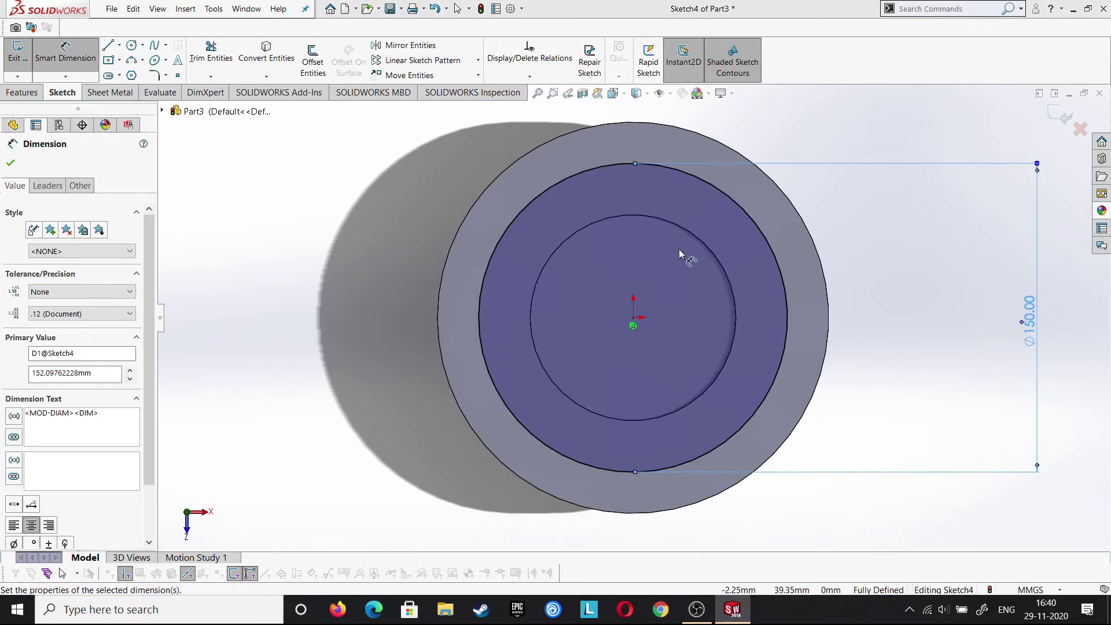
{"action": "key", "text": "Escape"}
{"action": "left_click", "coordinate": [784, 286]}
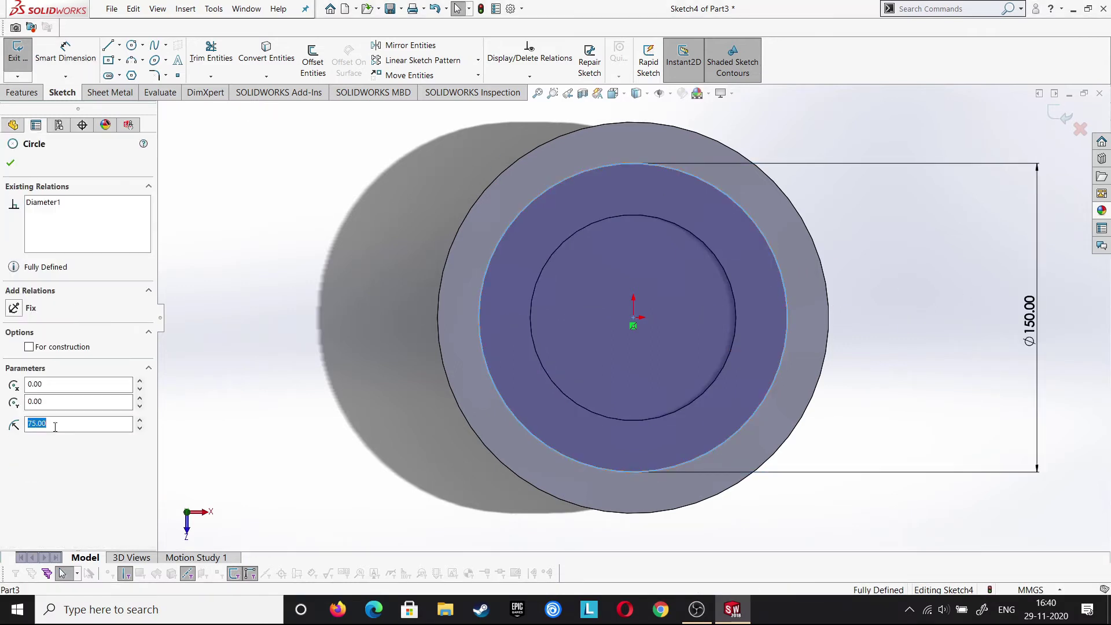
{"action": "left_click", "coordinate": [29, 347]}
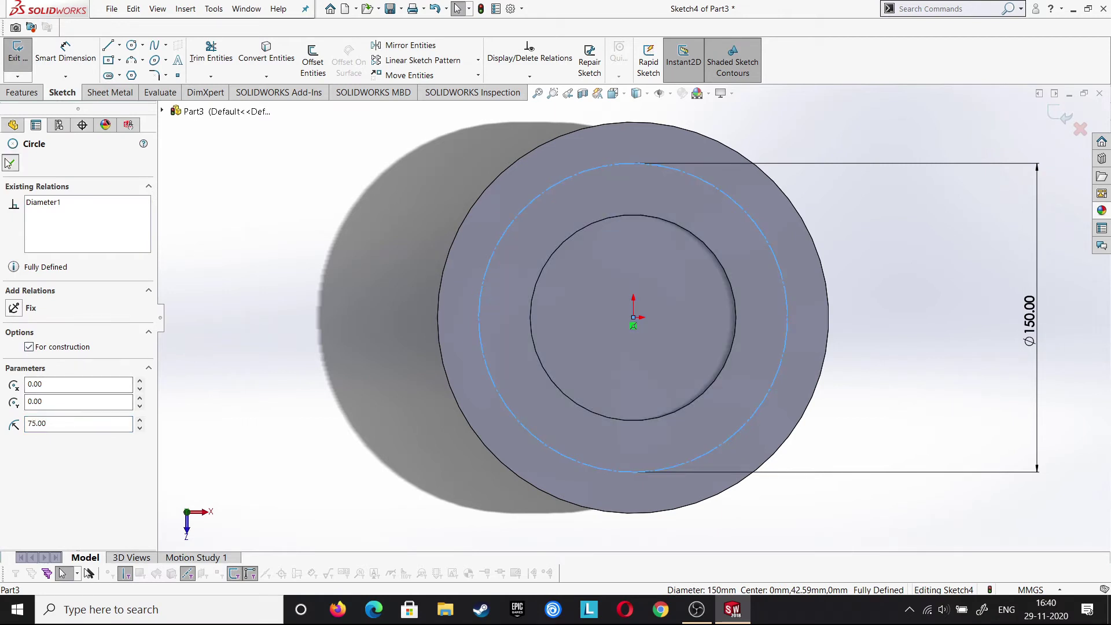
{"action": "left_click", "coordinate": [10, 162]}
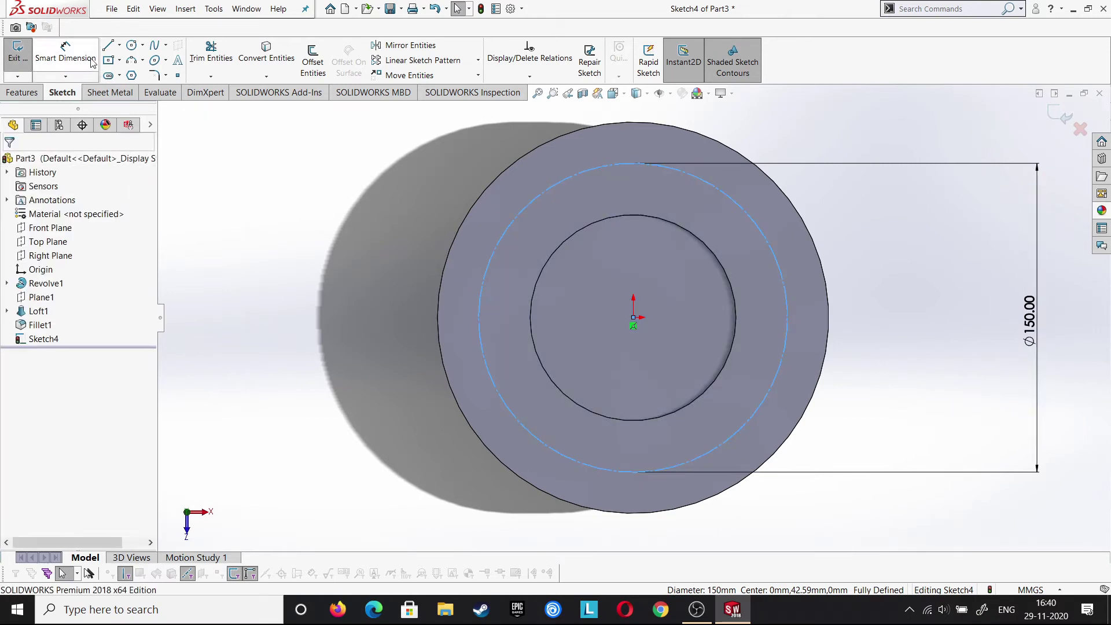
Add an 18 mm diameter circle centred on the construction circle's right quadrant
{"action": "left_click", "coordinate": [131, 46]}
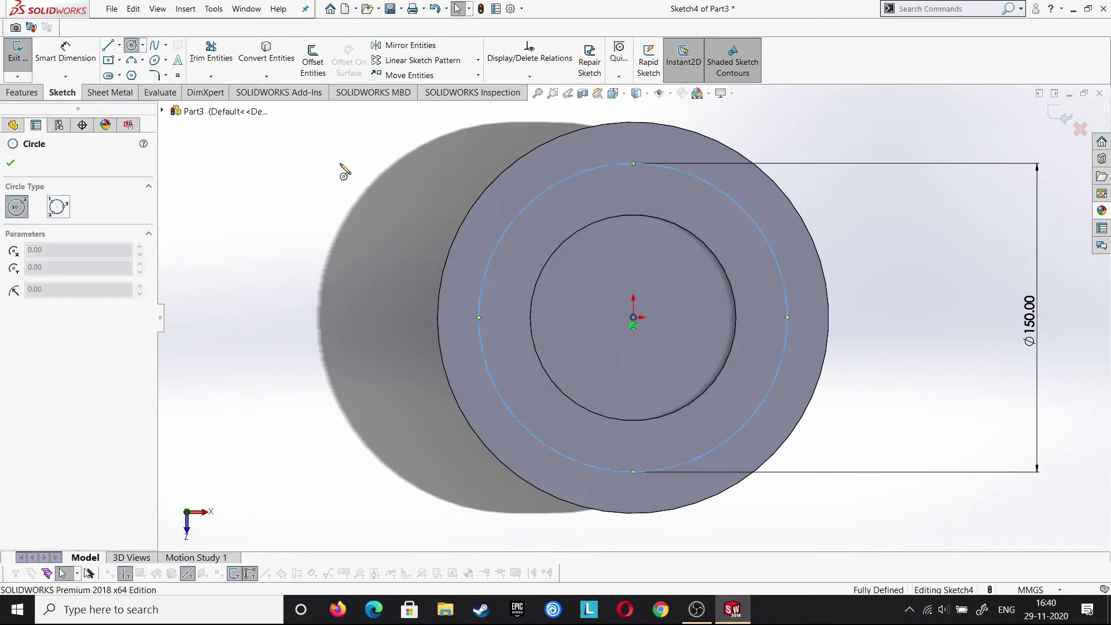
{"action": "left_click", "coordinate": [787, 318]}
{"action": "left_click", "coordinate": [805, 342]}
{"action": "left_click", "coordinate": [65, 52]}
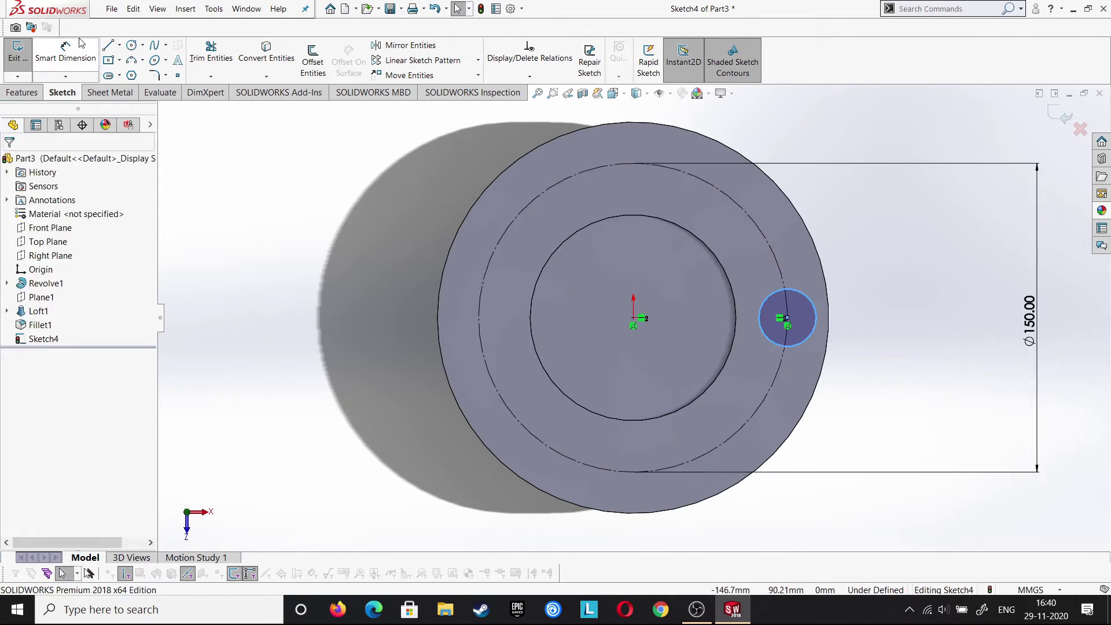
{"action": "left_click", "coordinate": [811, 341]}
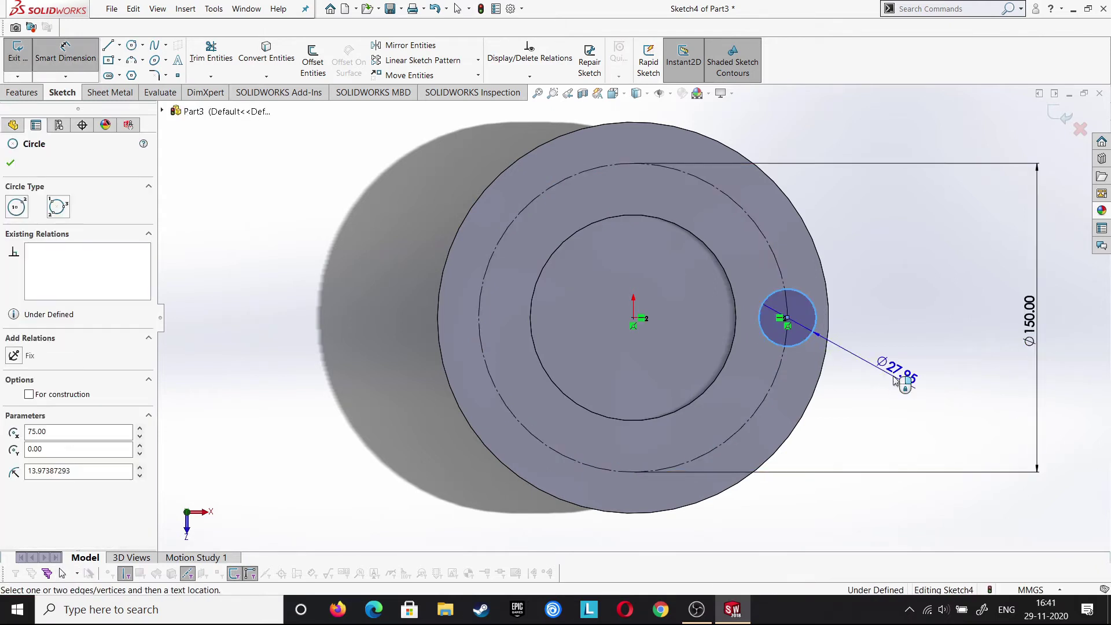
{"action": "left_click", "coordinate": [893, 377]}
{"action": "type", "text": "18"}
{"action": "key", "text": "Return"}
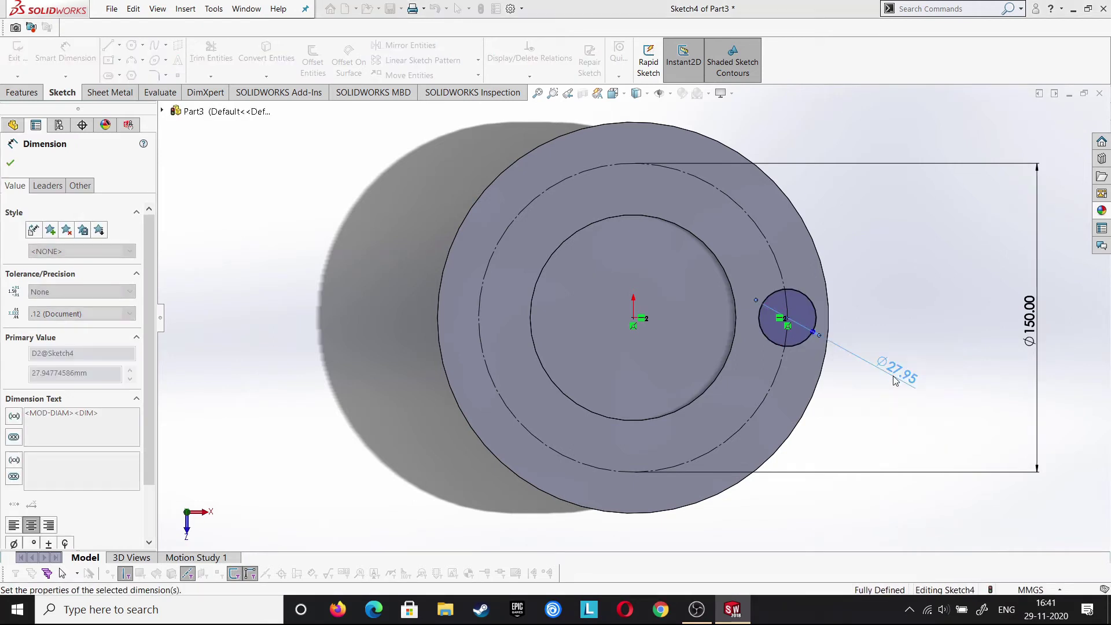
{"action": "key", "text": "Escape"}
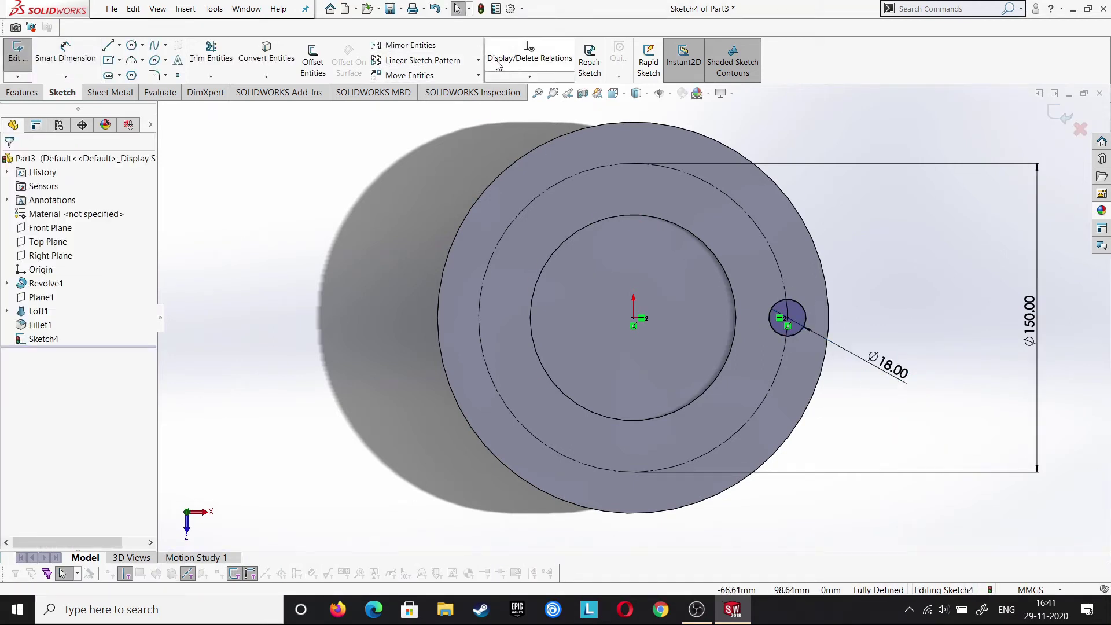
{"action": "left_click", "coordinate": [478, 60]}
{"action": "left_click", "coordinate": [419, 91]}
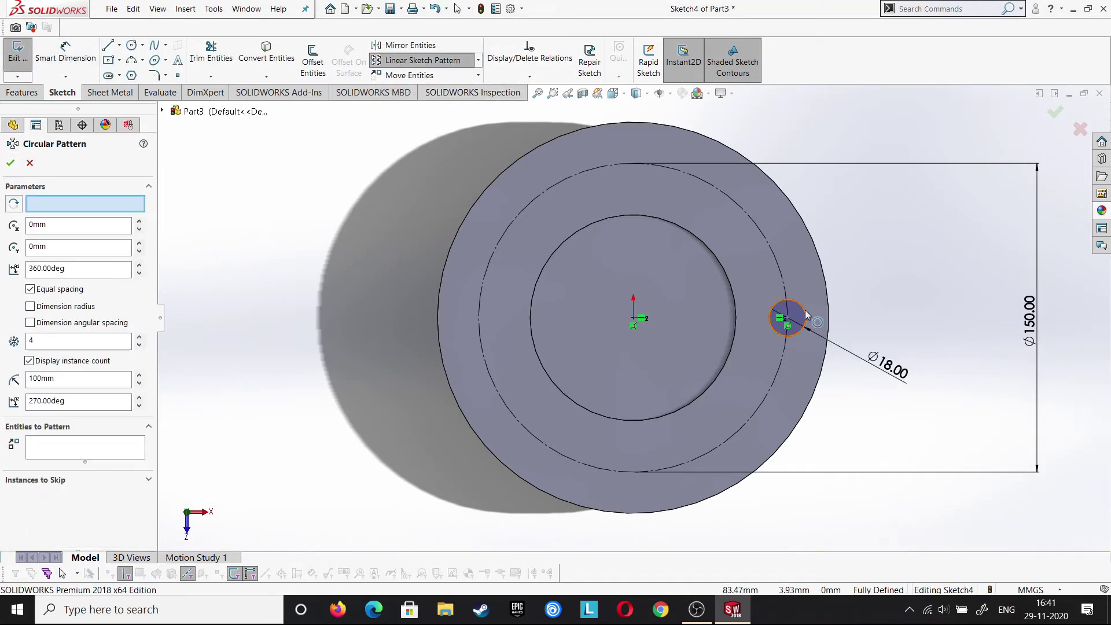
Circularly pattern the 18 mm circle into 6 equally spaced copies about the origin over 360°
{"action": "left_click", "coordinate": [634, 327]}
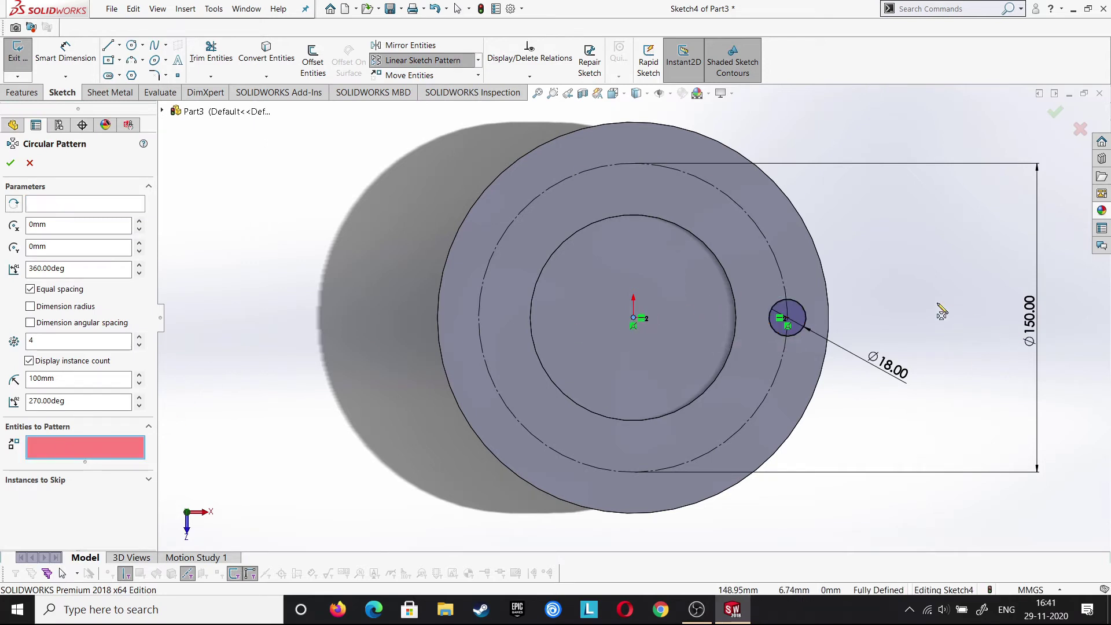
{"action": "left_click", "coordinate": [803, 315]}
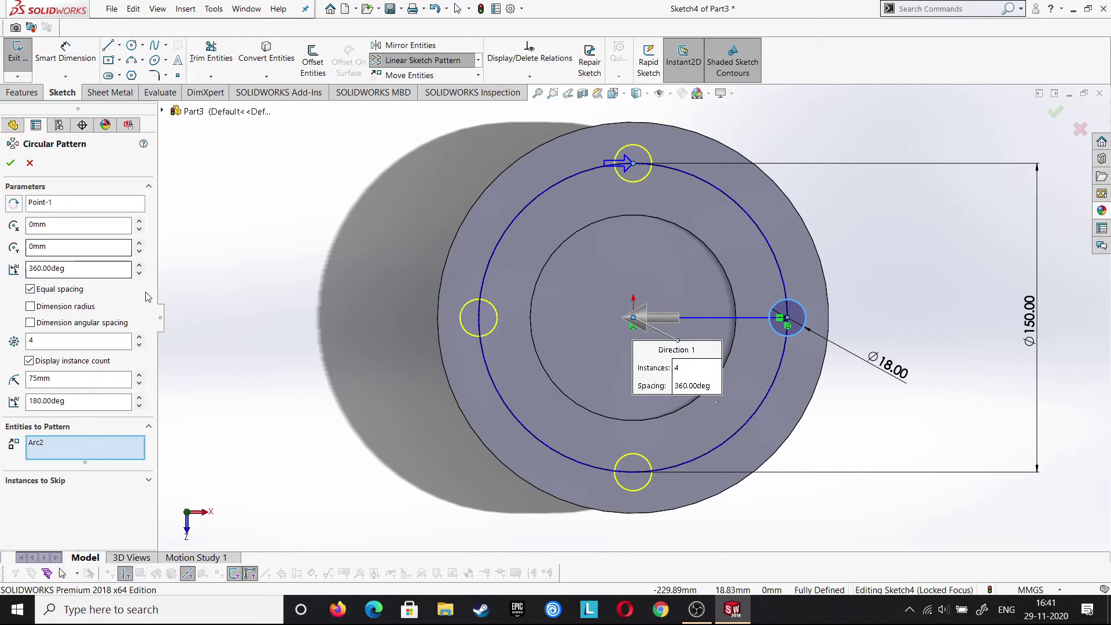
{"action": "left_click", "coordinate": [139, 337]}
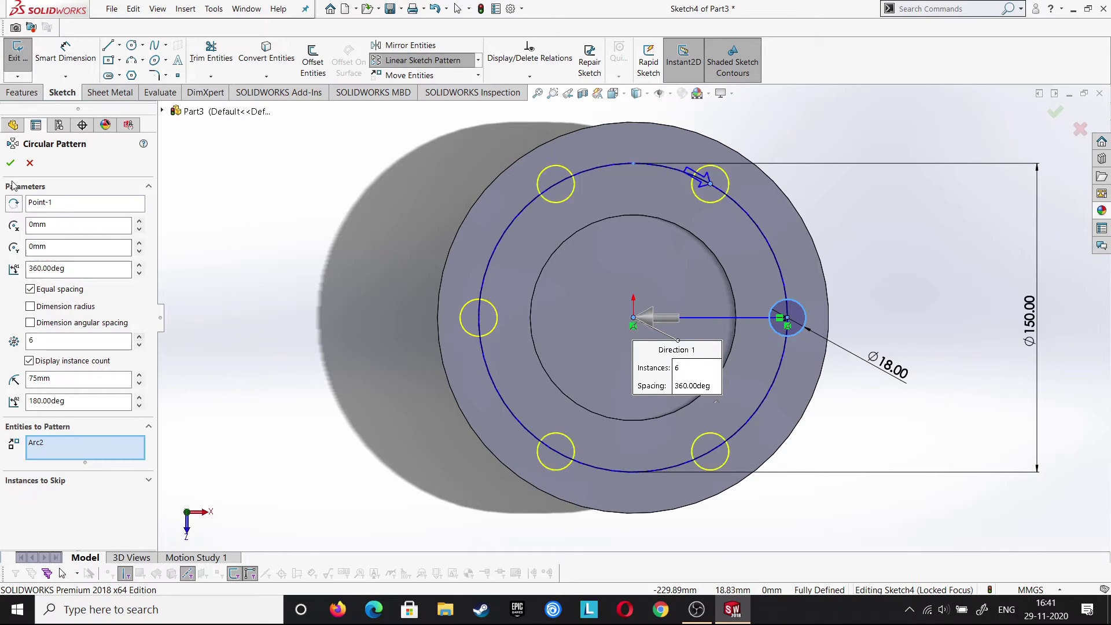
{"action": "left_click", "coordinate": [11, 164]}
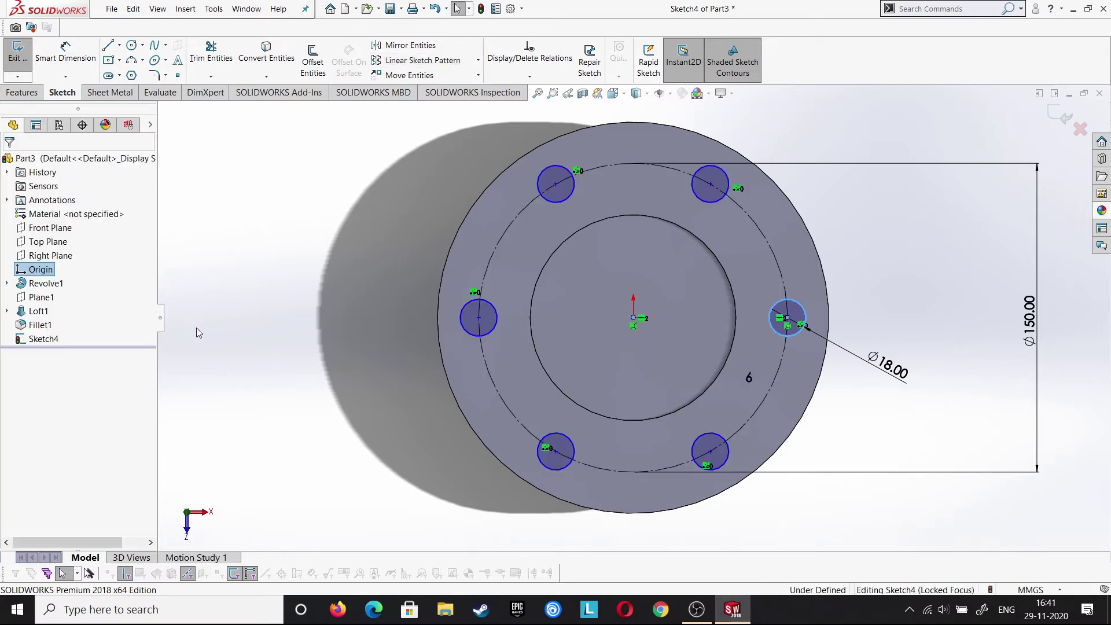
{"action": "middle_click_drag", "start_coordinate": [193, 327], "coordinate": [170, 217]}
{"action": "left_click", "coordinate": [22, 92]}
Extrude-cut the six circles up to the origin vertex, creating six bolt holes as Cut-Extrude1
{"action": "left_click", "coordinate": [200, 69]}
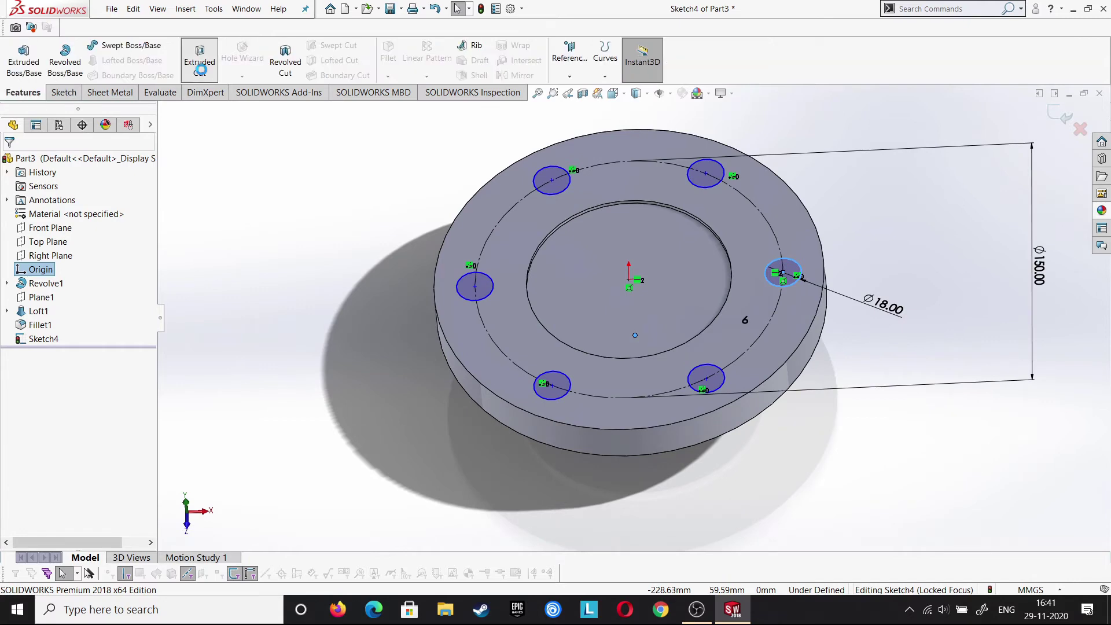
{"action": "middle_click_drag", "start_coordinate": [422, 456], "coordinate": [427, 290]}
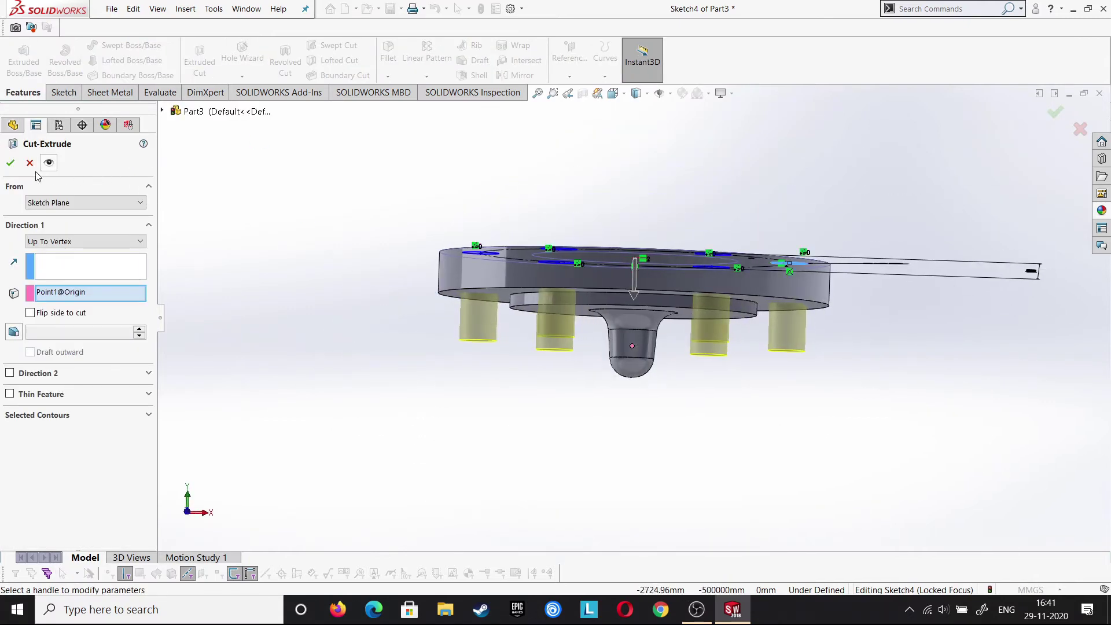
{"action": "left_click", "coordinate": [11, 164]}
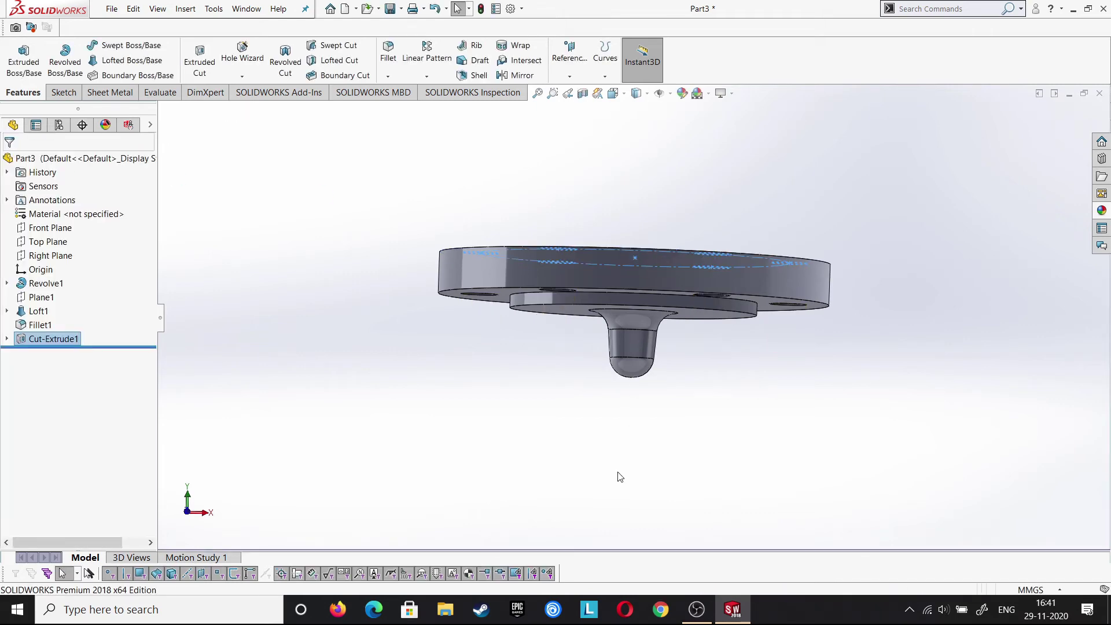
{"action": "middle_click_drag", "start_coordinate": [618, 474], "coordinate": [517, 326]}
{"action": "left_click", "coordinate": [1054, 329]}
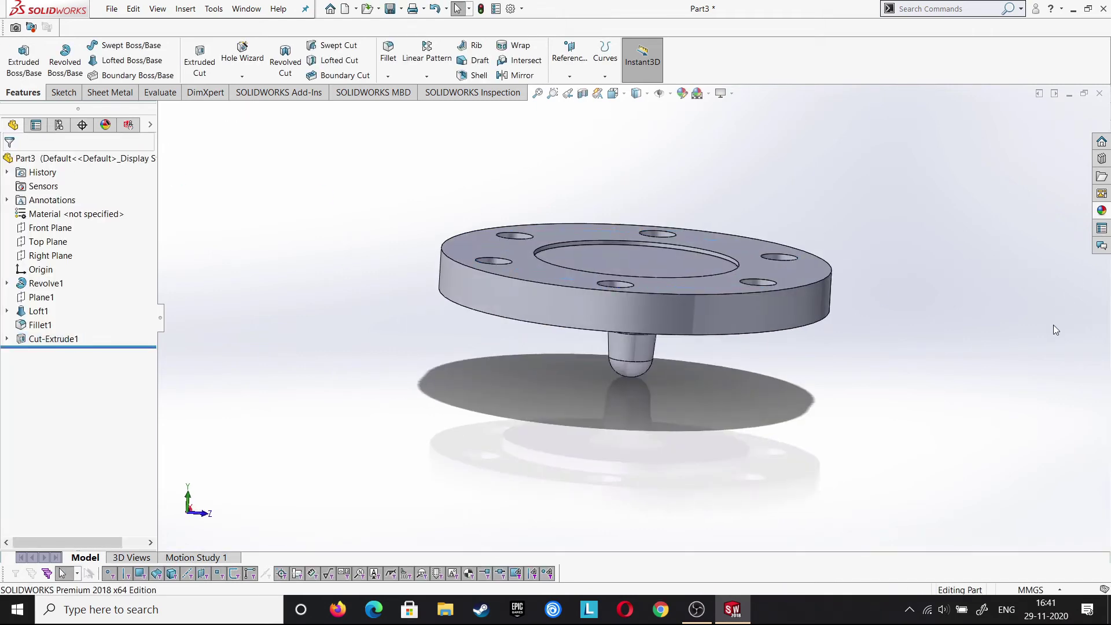
Apply polished steel to the flange and reorient to a standard view of its top face
{"action": "left_click", "coordinate": [1101, 208]}
{"action": "left_click_drag", "start_coordinate": [953, 304], "coordinate": [608, 370]}
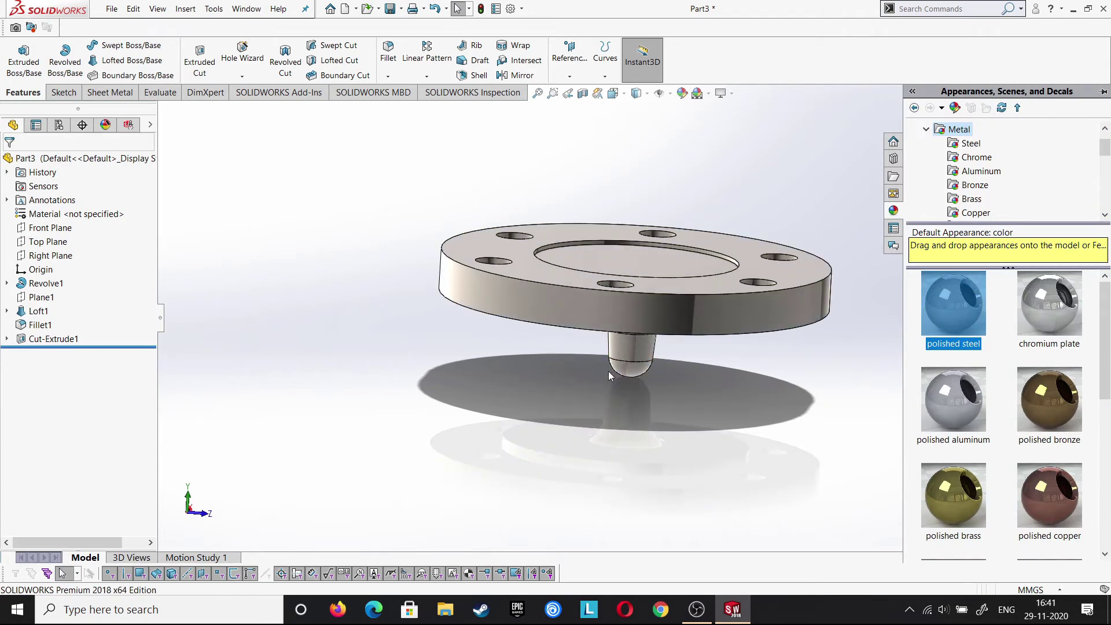
{"action": "middle_click_drag", "start_coordinate": [765, 371], "coordinate": [809, 417]}
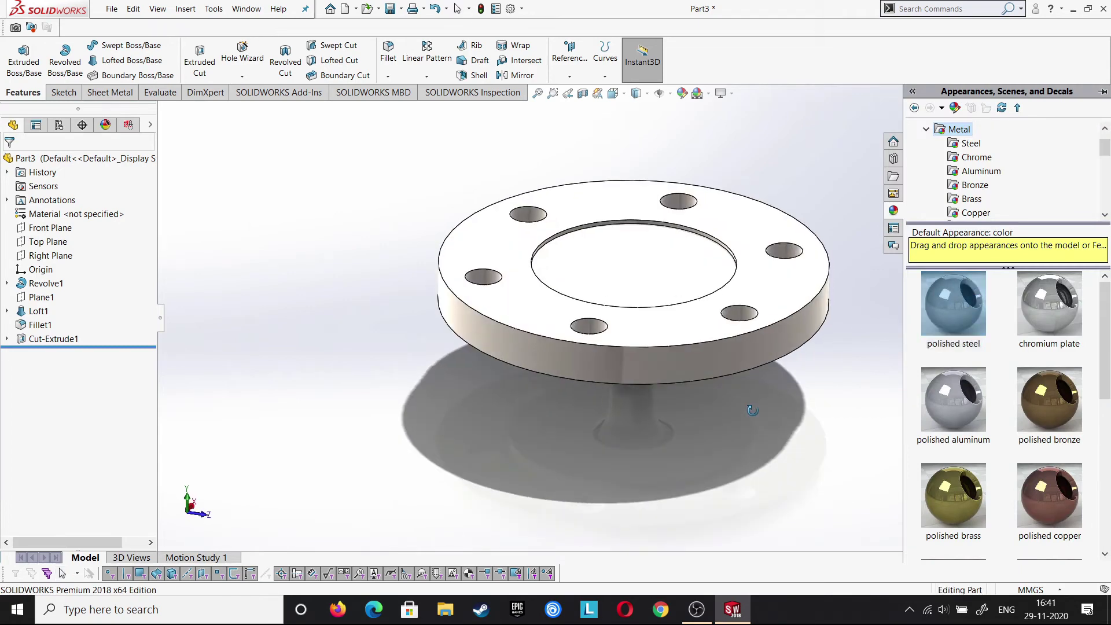
{"action": "left_click", "coordinate": [809, 417]}
{"action": "left_click", "coordinate": [613, 93]}
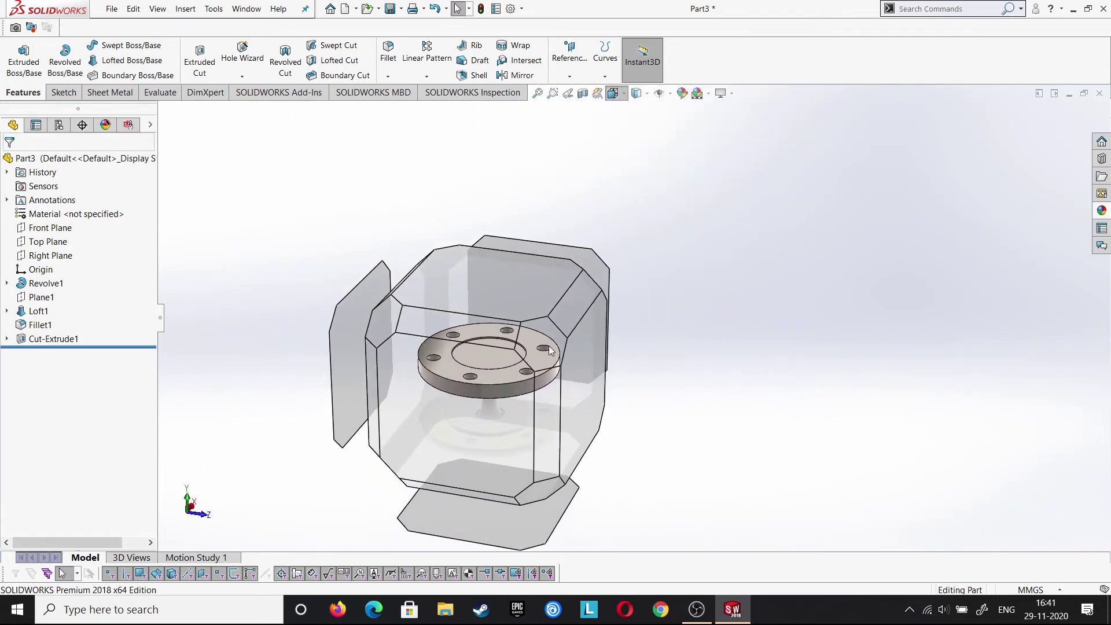
{"action": "left_click", "coordinate": [680, 355]}
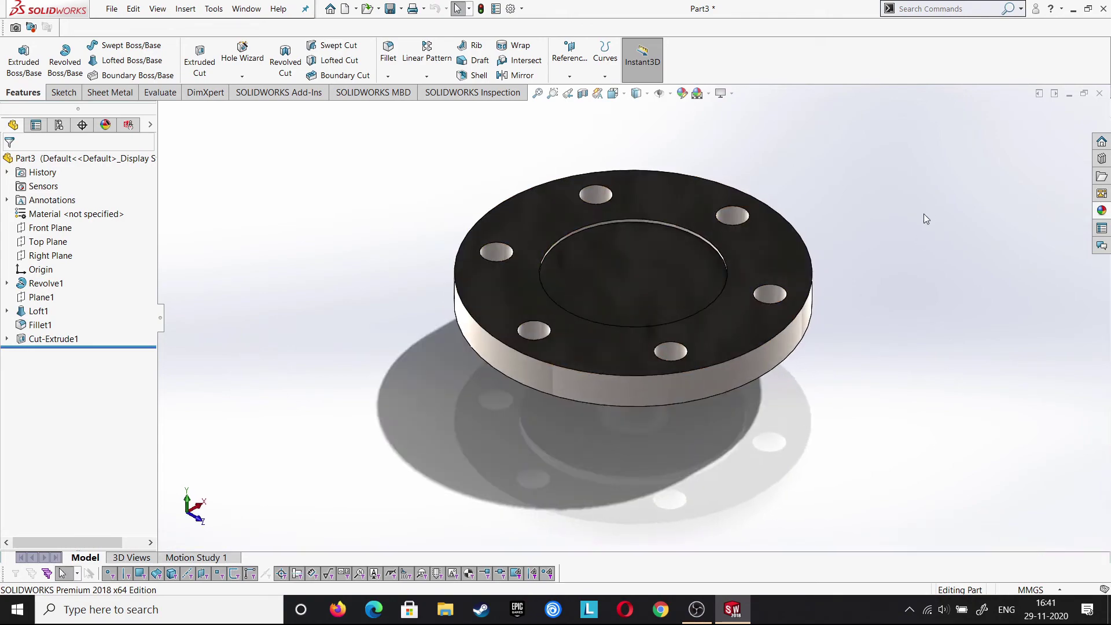
{"action": "middle_click_drag", "start_coordinate": [890, 254], "coordinate": [879, 267]}
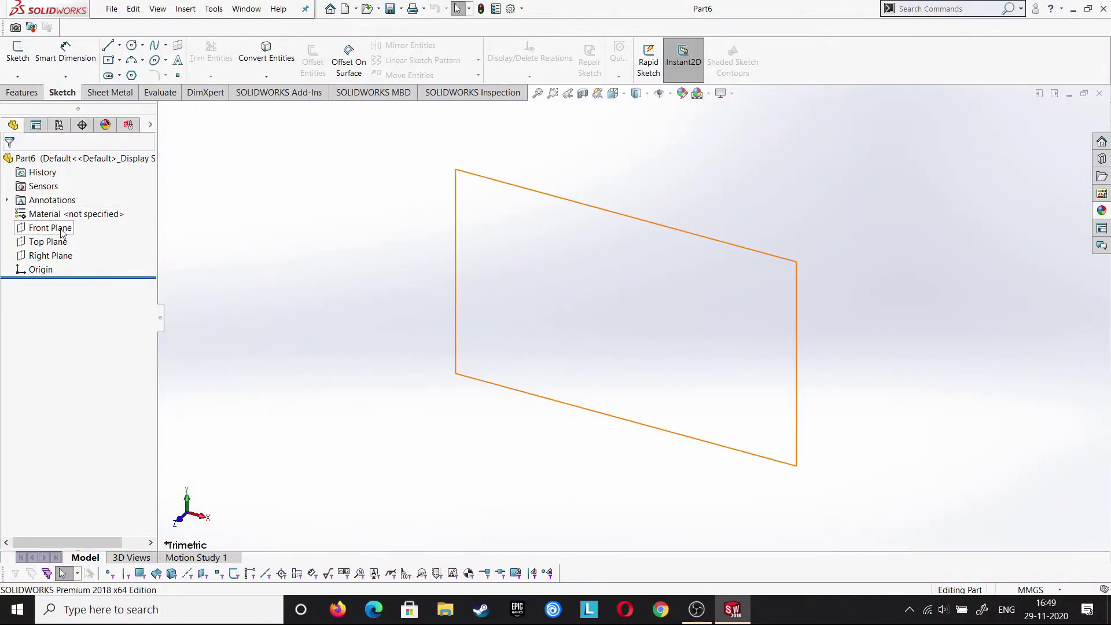
Start a Front Plane sketch with a vertical centerline whose midpoint is on the origin
{"action": "left_click", "coordinate": [50, 228]}
{"action": "left_click", "coordinate": [82, 214]}
{"action": "left_click", "coordinate": [119, 45]}
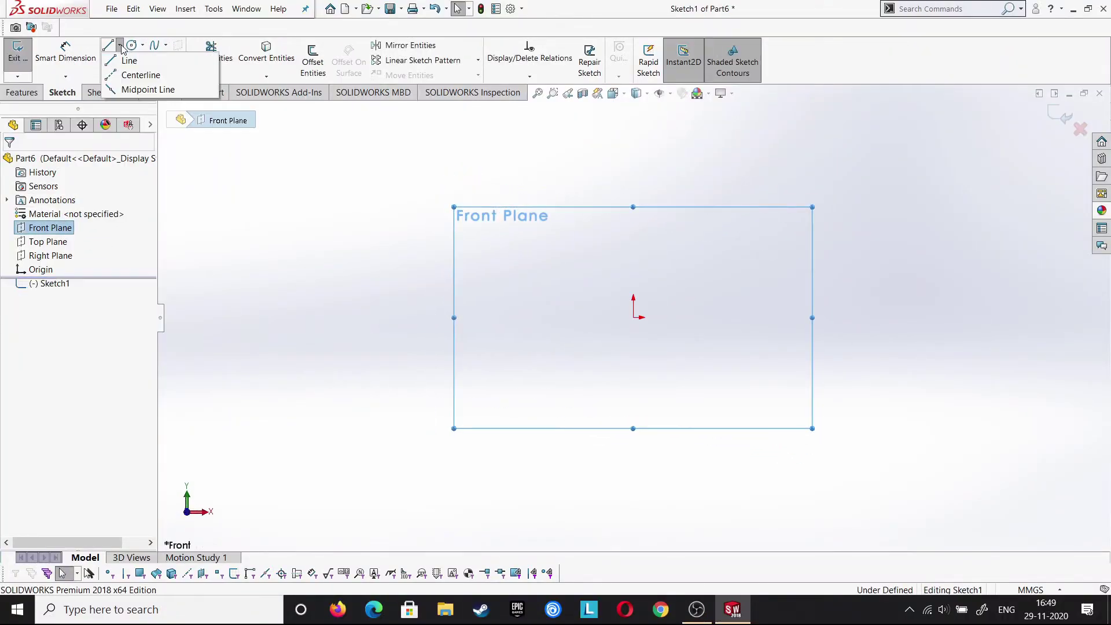
{"action": "left_click", "coordinate": [133, 74]}
{"action": "left_click", "coordinate": [633, 236]}
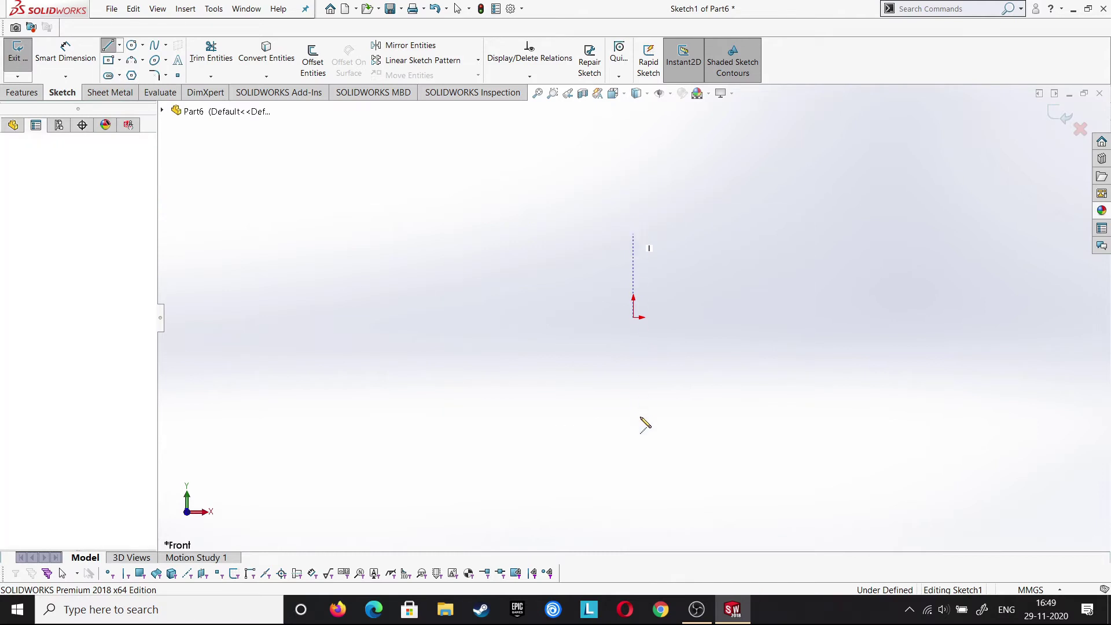
{"action": "left_click", "coordinate": [633, 417]}
{"action": "right_click", "coordinate": [633, 417]}
{"action": "left_click", "coordinate": [671, 440]}
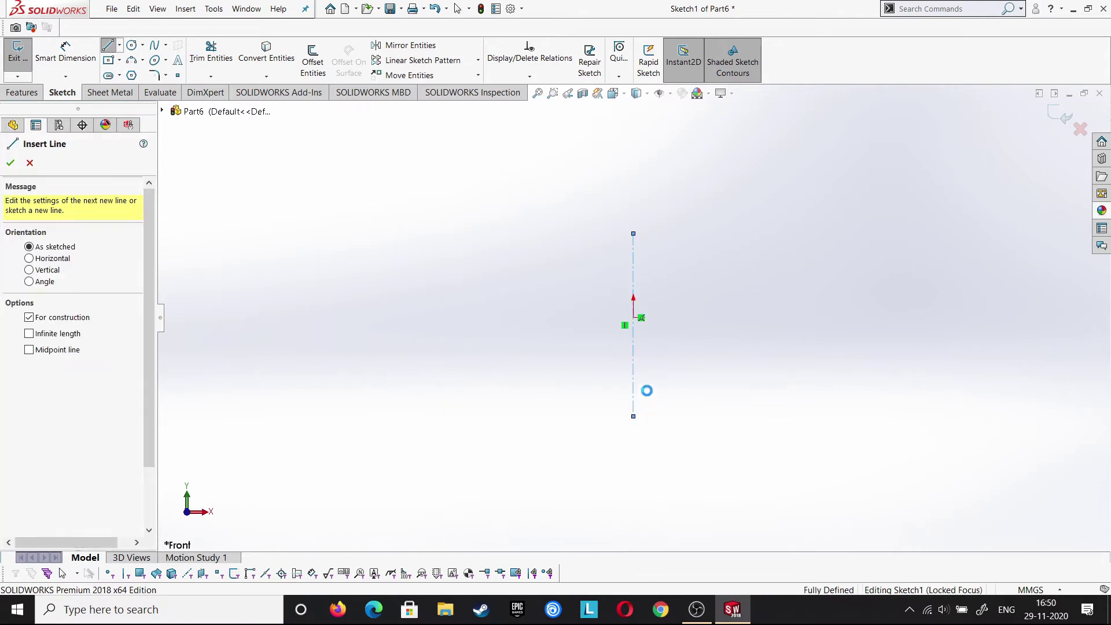
{"action": "key", "text": "Escape"}
{"action": "left_click", "coordinate": [637, 329]}
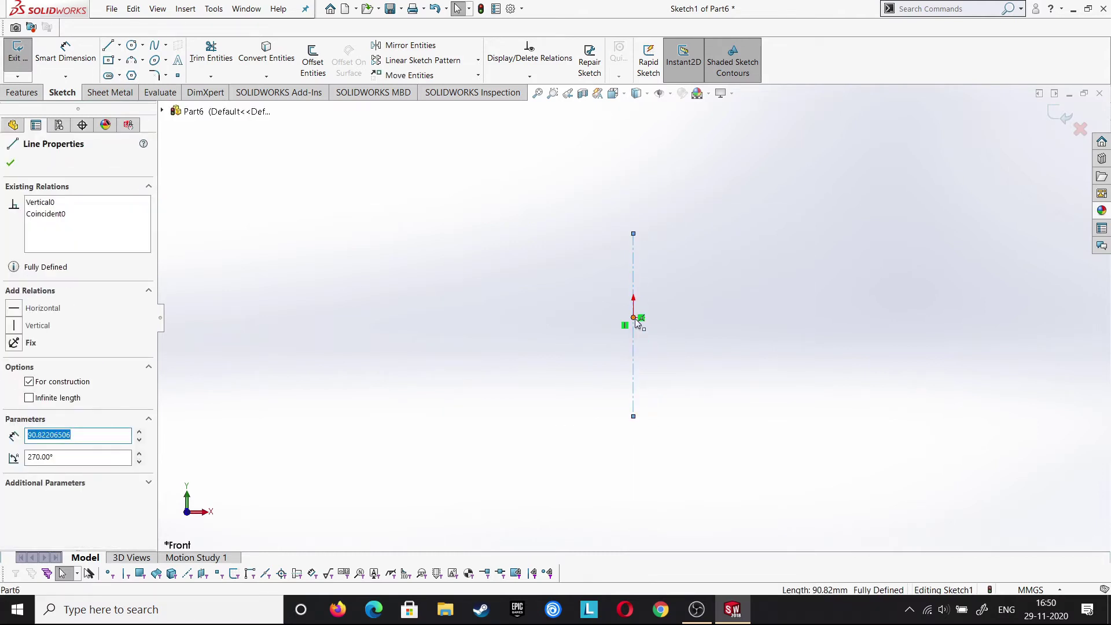
{"action": "left_click", "coordinate": [634, 318], "text": "ctrl"}
{"action": "left_click", "coordinate": [10, 163]}
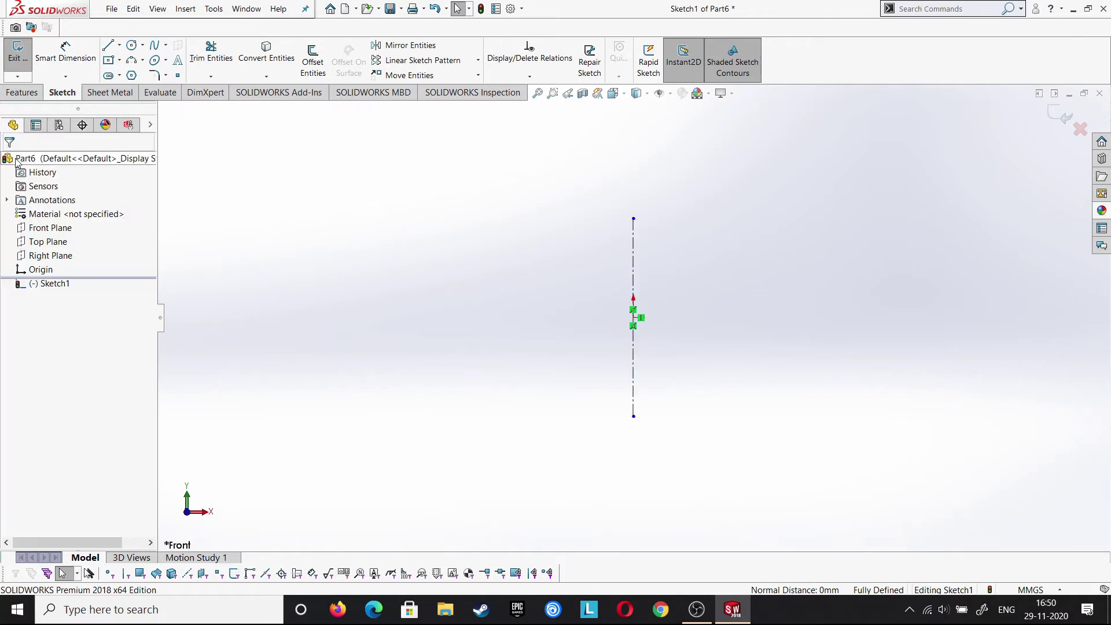
Draw a closed L-shaped line profile to the right of the centerline
{"action": "left_click", "coordinate": [108, 46]}
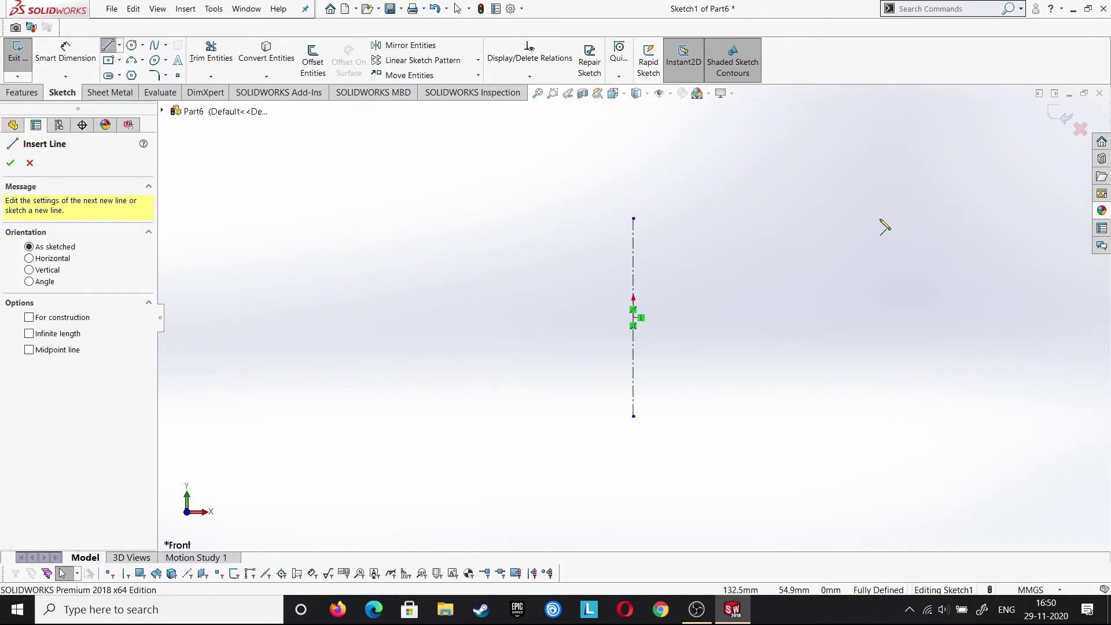
{"action": "left_click", "coordinate": [801, 220]}
{"action": "left_click", "coordinate": [757, 218]}
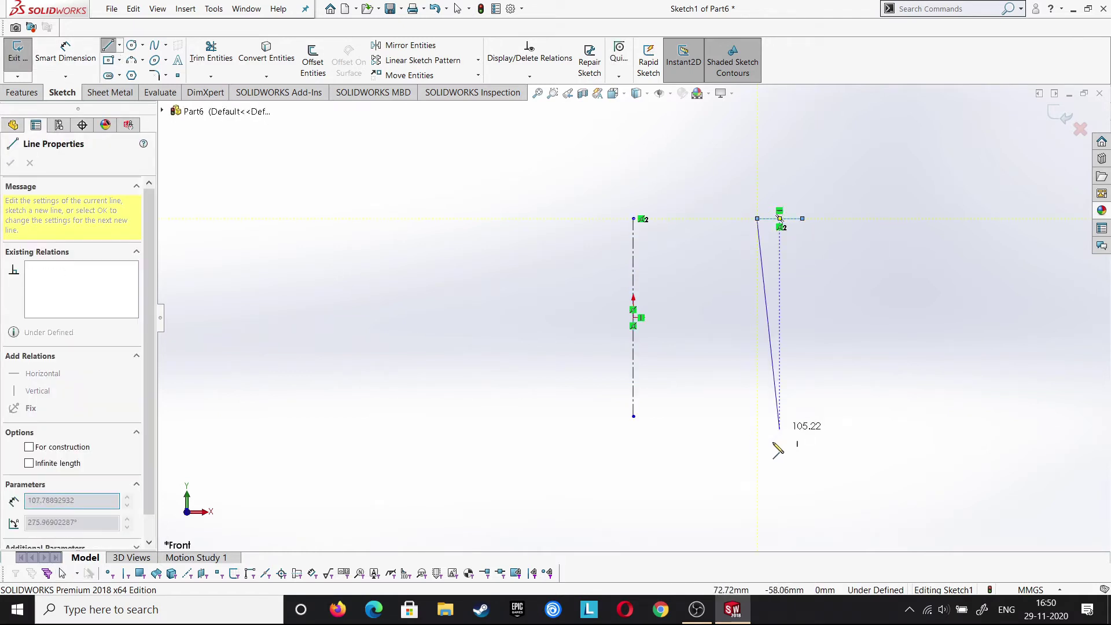
{"action": "left_click", "coordinate": [757, 416]}
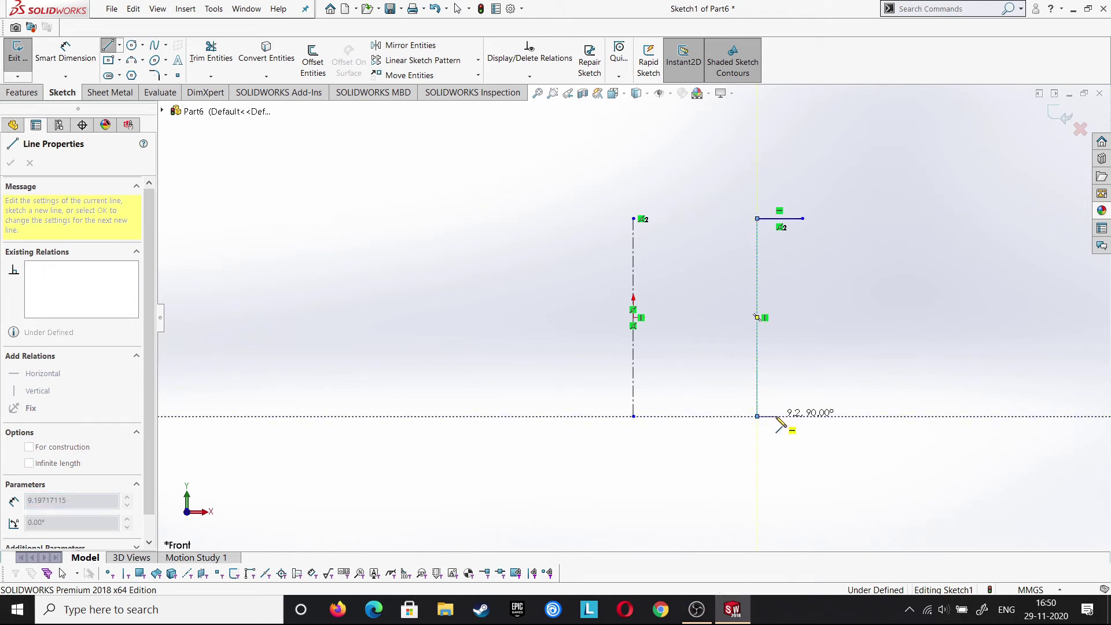
{"action": "left_click", "coordinate": [775, 416]}
{"action": "left_click", "coordinate": [775, 239]}
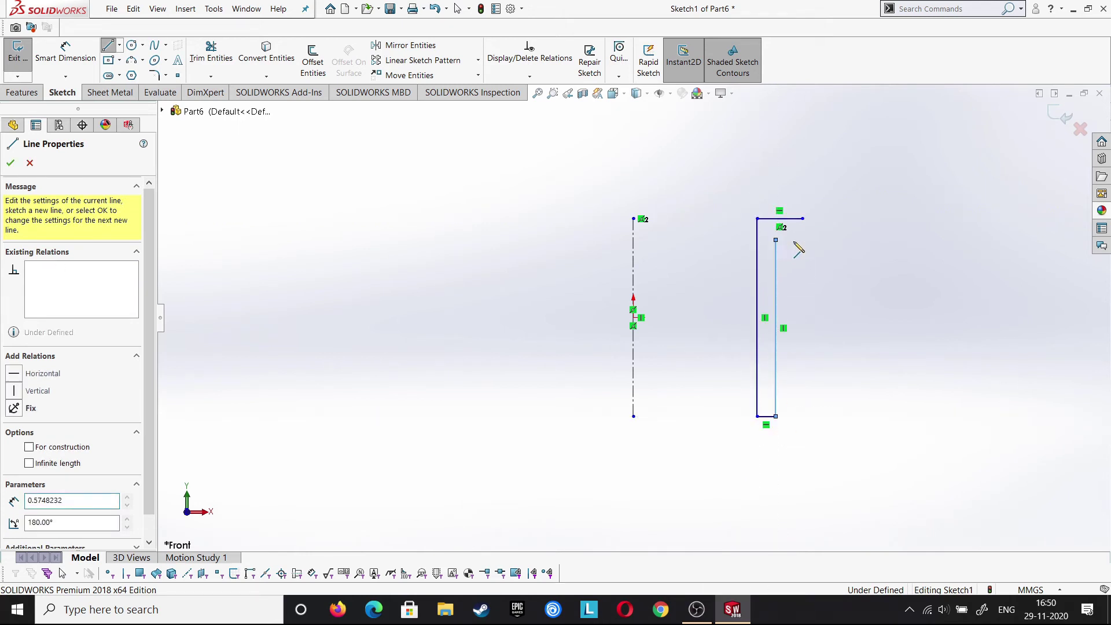
{"action": "left_click", "coordinate": [802, 239]}
{"action": "left_click", "coordinate": [802, 219]}
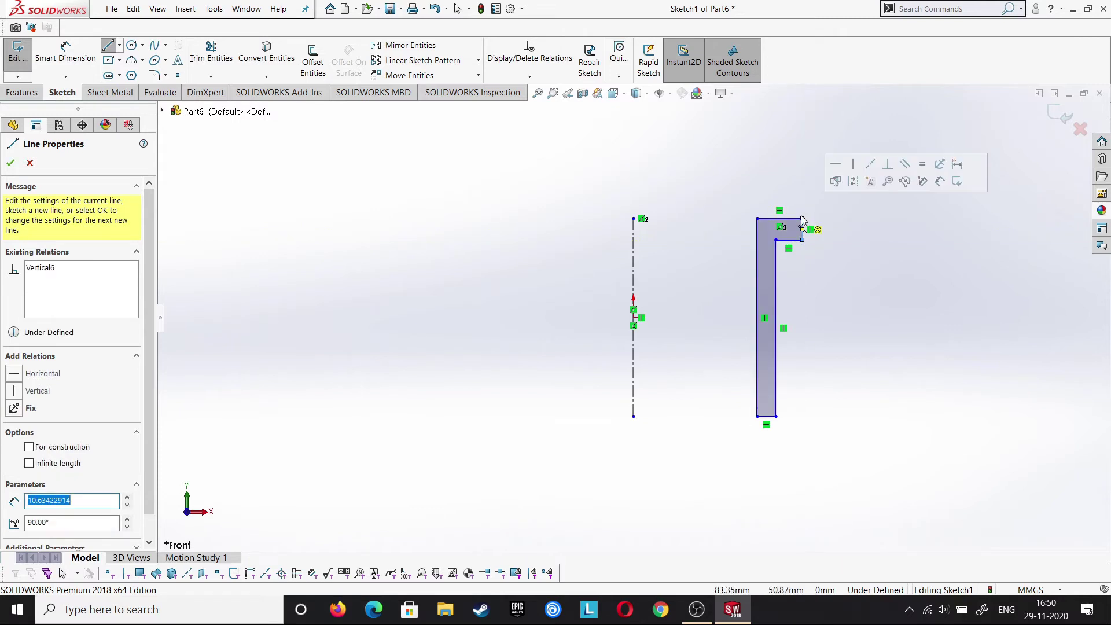
{"action": "right_click", "coordinate": [801, 220]}
{"action": "left_click", "coordinate": [824, 224]}
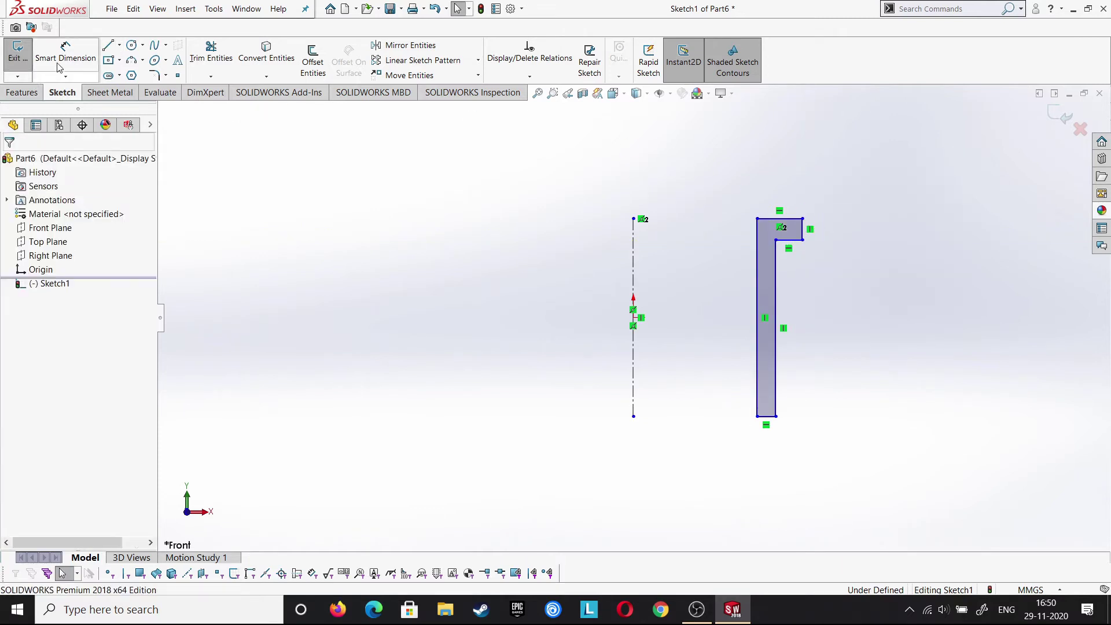
Dimension the profile's inner edge 45 mm, short edge 6 mm and outer diameter 112 mm
{"action": "left_click", "coordinate": [777, 359]}
{"action": "left_click", "coordinate": [873, 360]}
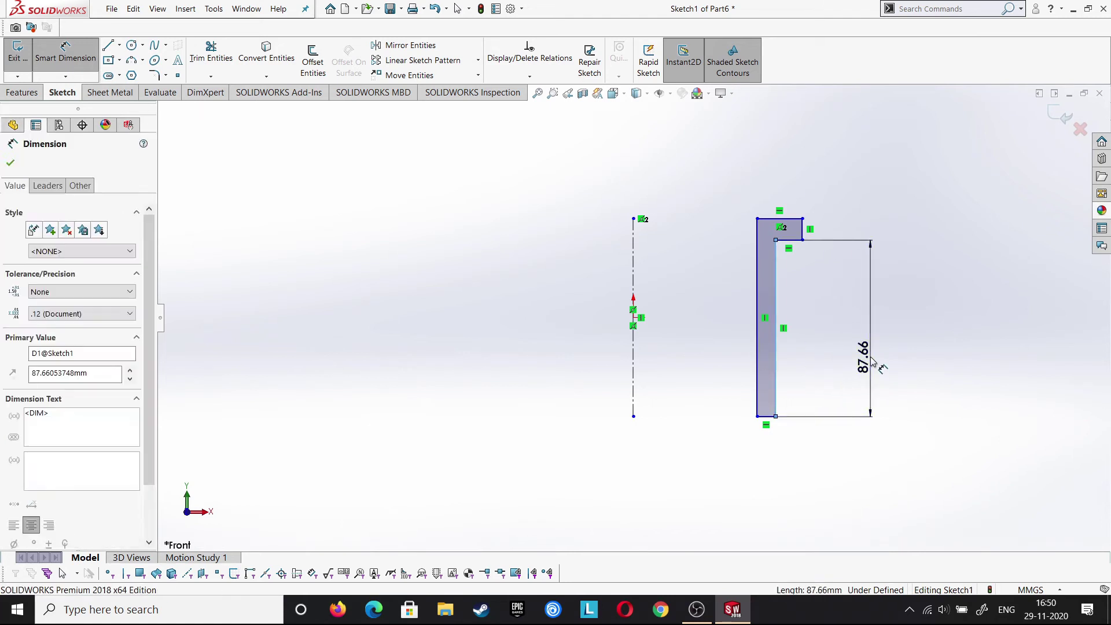
{"action": "type", "text": "45"}
{"action": "key", "text": "Return"}
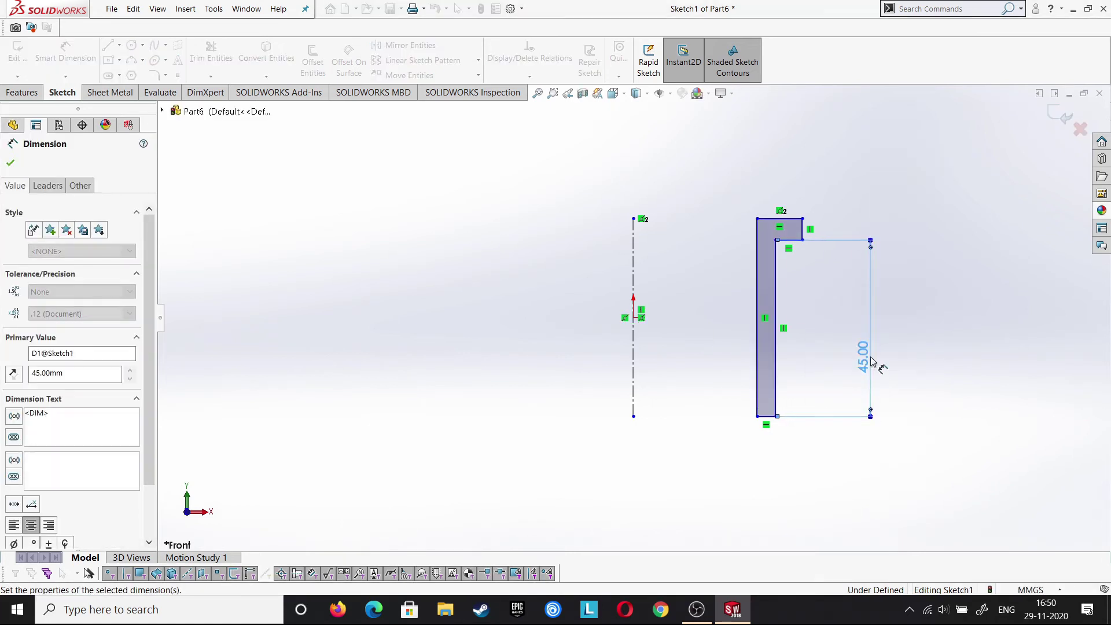
{"action": "left_click", "coordinate": [822, 230]}
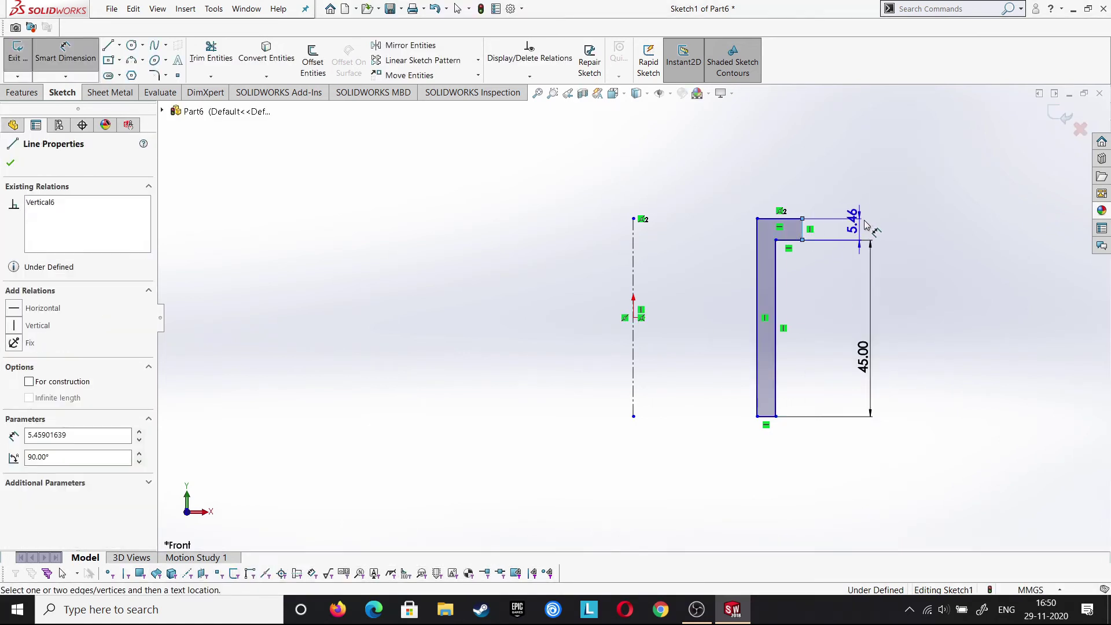
{"action": "left_click", "coordinate": [872, 223]}
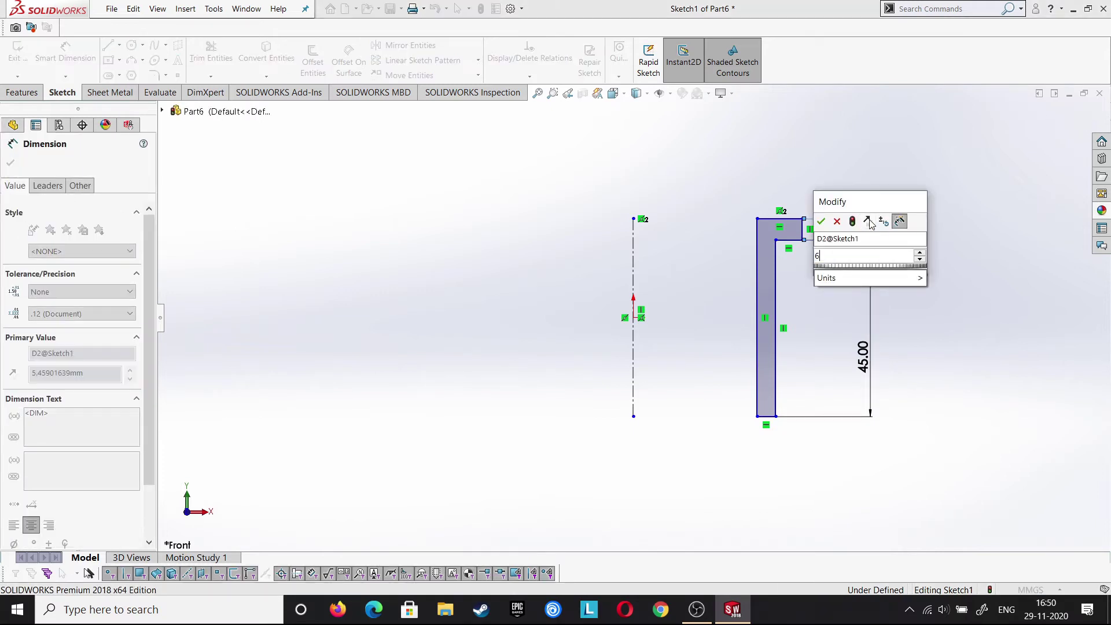
{"action": "type", "text": "6"}
{"action": "key", "text": "Return"}
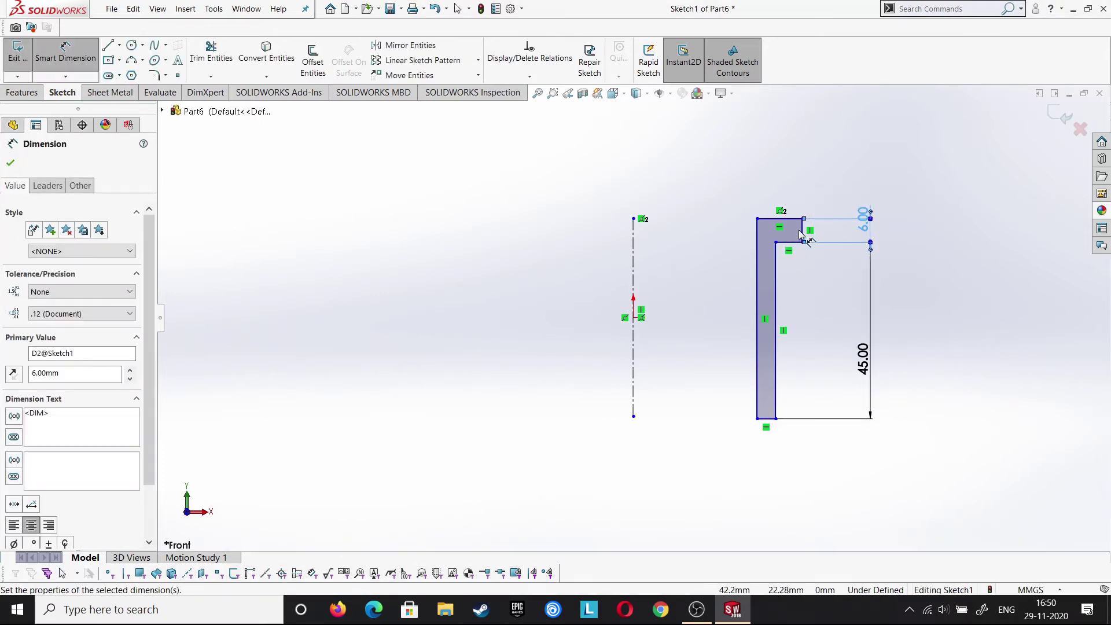
{"action": "left_click", "coordinate": [799, 233]}
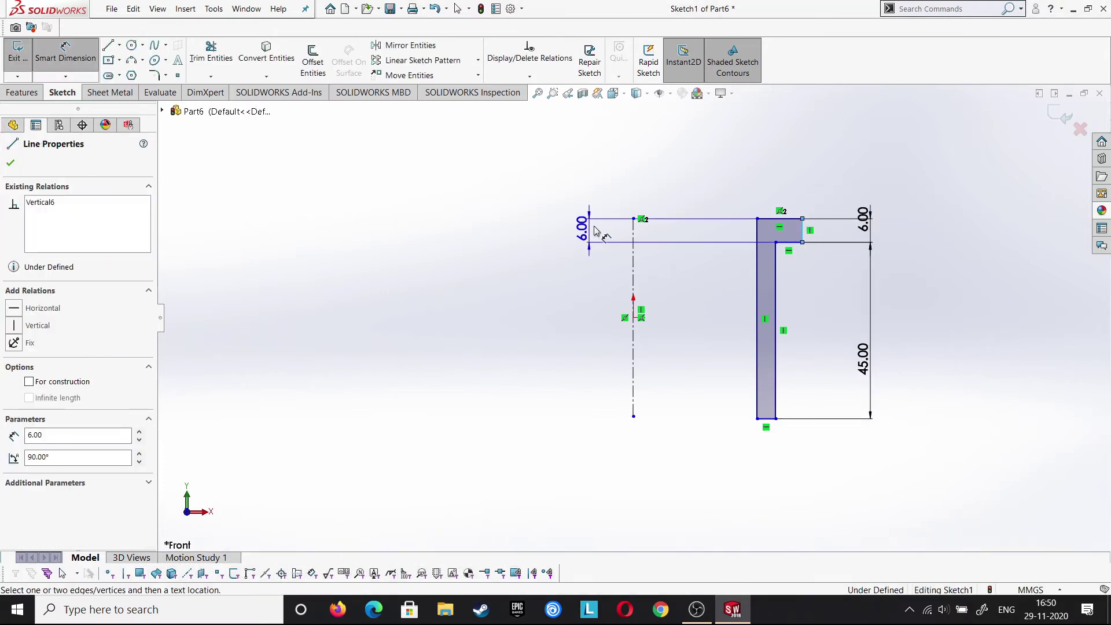
{"action": "left_click", "coordinate": [633, 236]}
{"action": "left_click", "coordinate": [624, 142]}
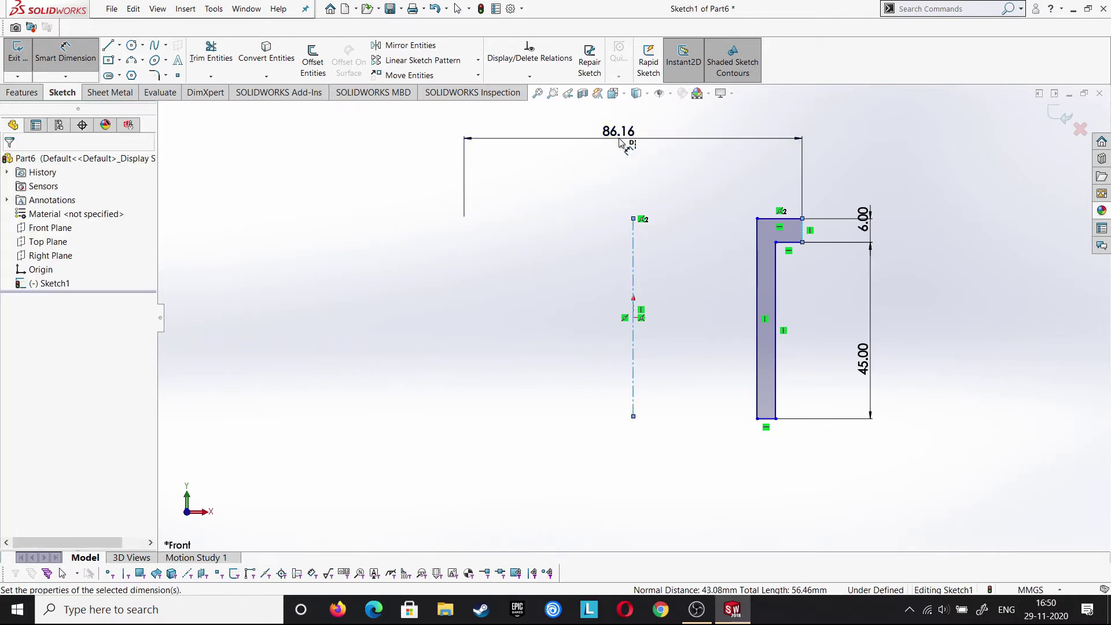
{"action": "type", "text": "112"}
{"action": "key", "text": "Return"}
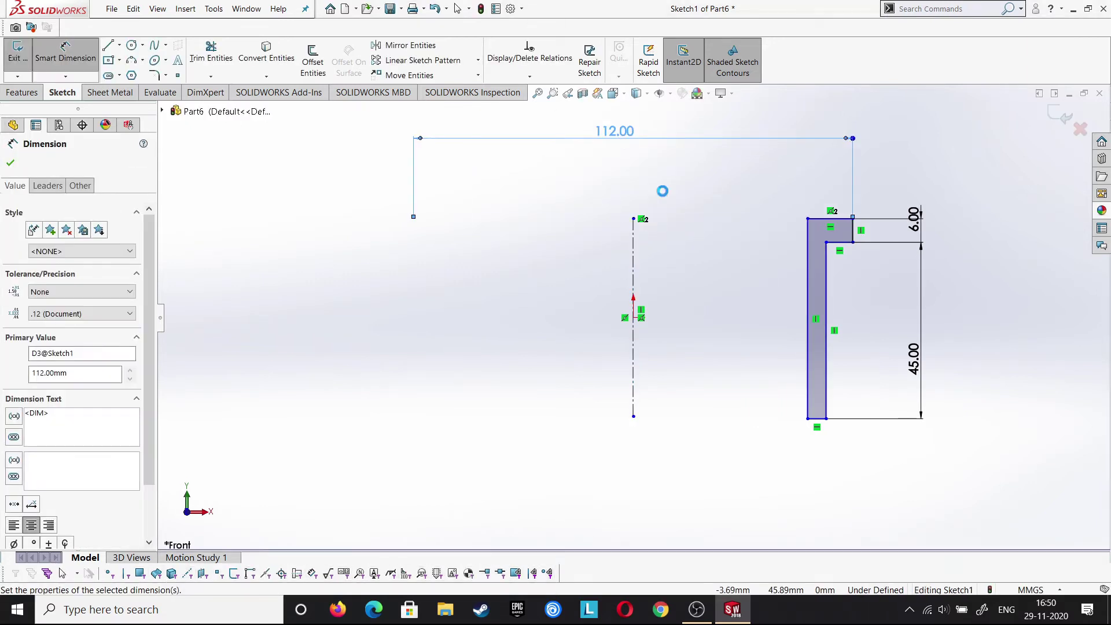
Add the 90 mm span and the 100 mm inner-wall diameter across the centerline
{"action": "left_click", "coordinate": [809, 357]}
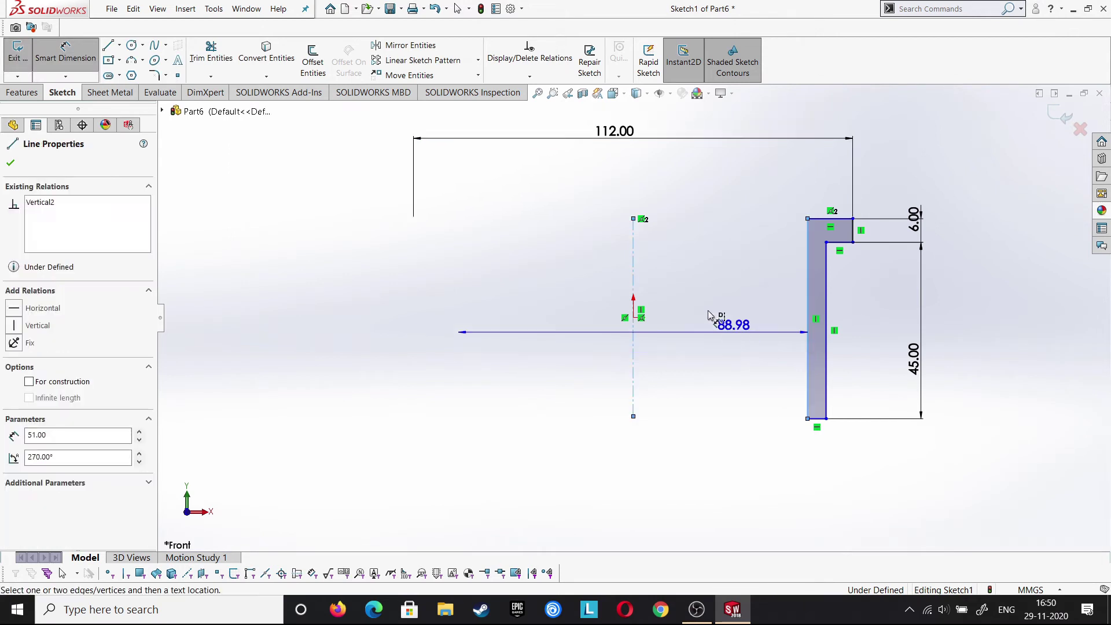
{"action": "left_click", "coordinate": [610, 168]}
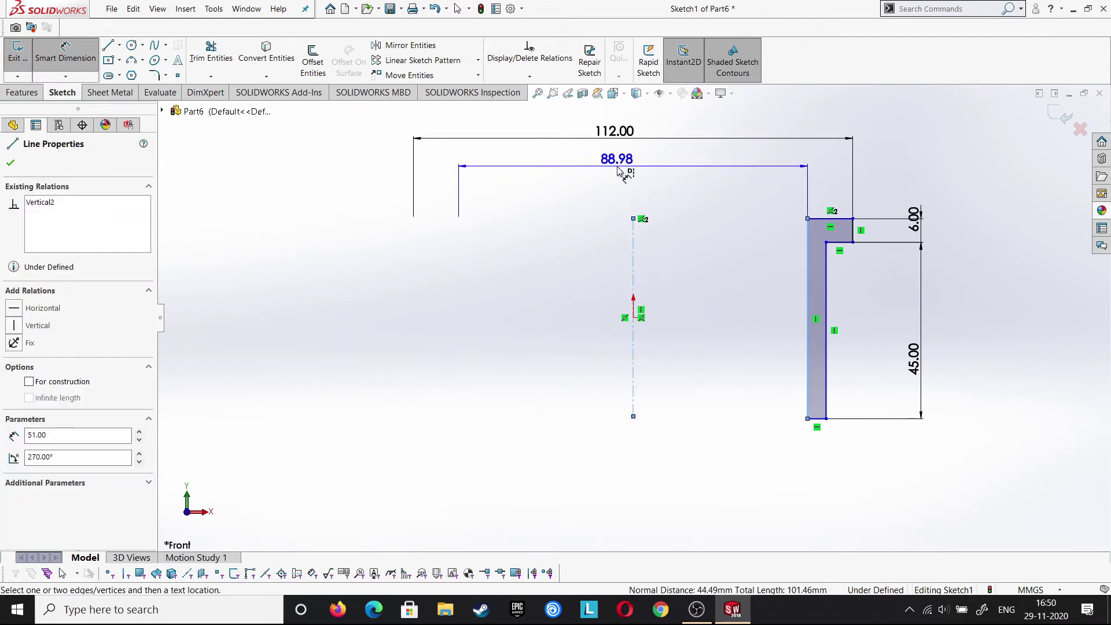
{"action": "type", "text": "90"}
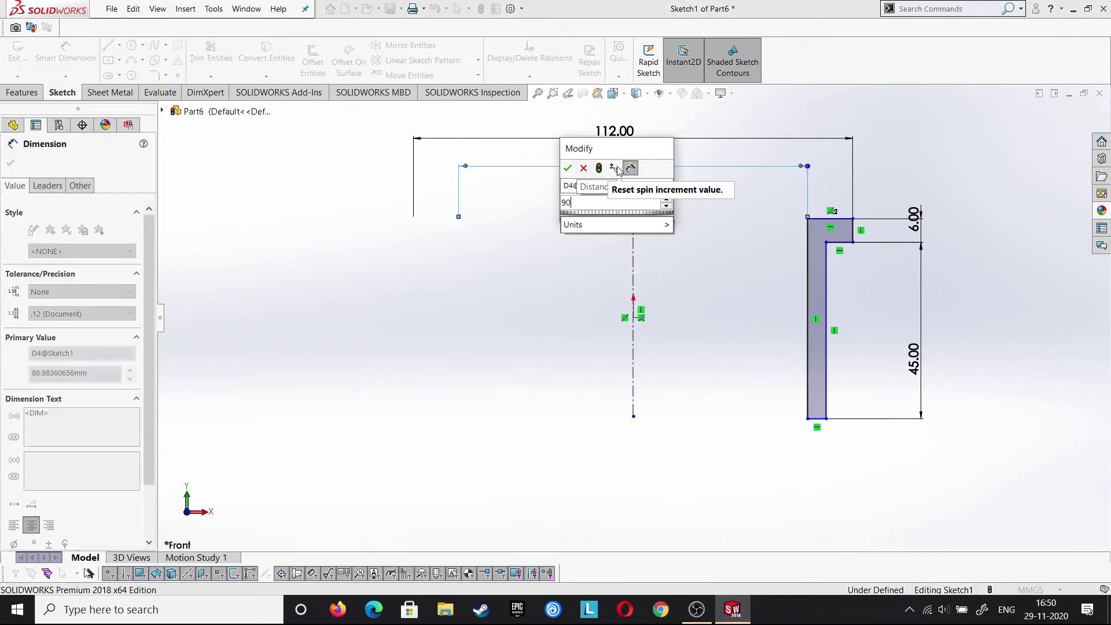
{"action": "key", "text": "Return"}
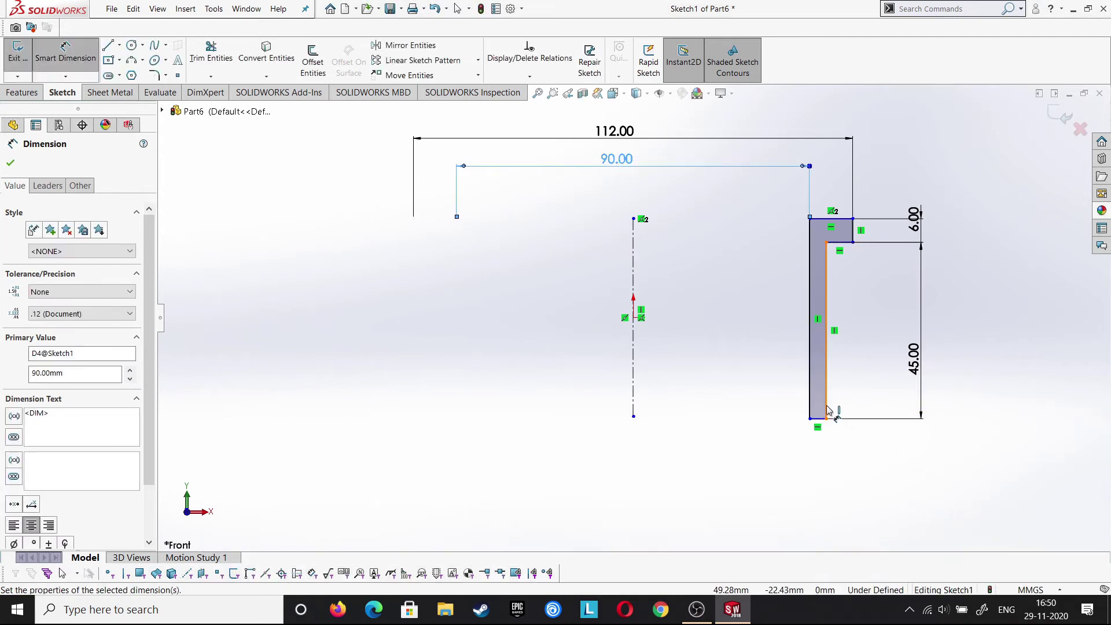
{"action": "left_click", "coordinate": [826, 405]}
{"action": "left_click", "coordinate": [633, 405]}
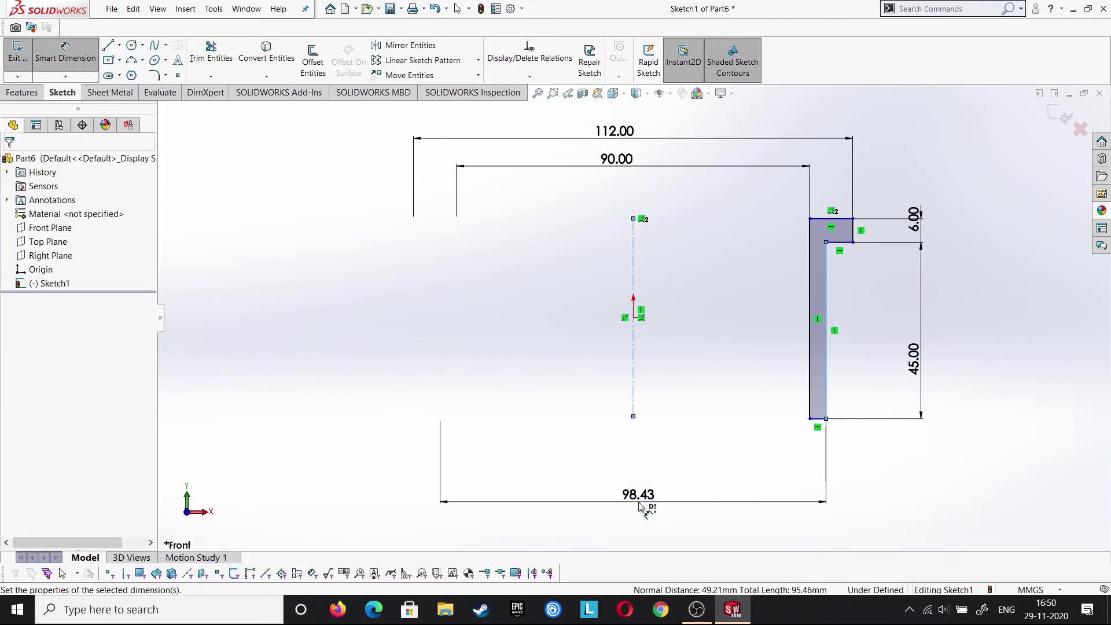
{"action": "left_click", "coordinate": [639, 506]}
{"action": "type", "text": "100"}
{"action": "key", "text": "Return"}
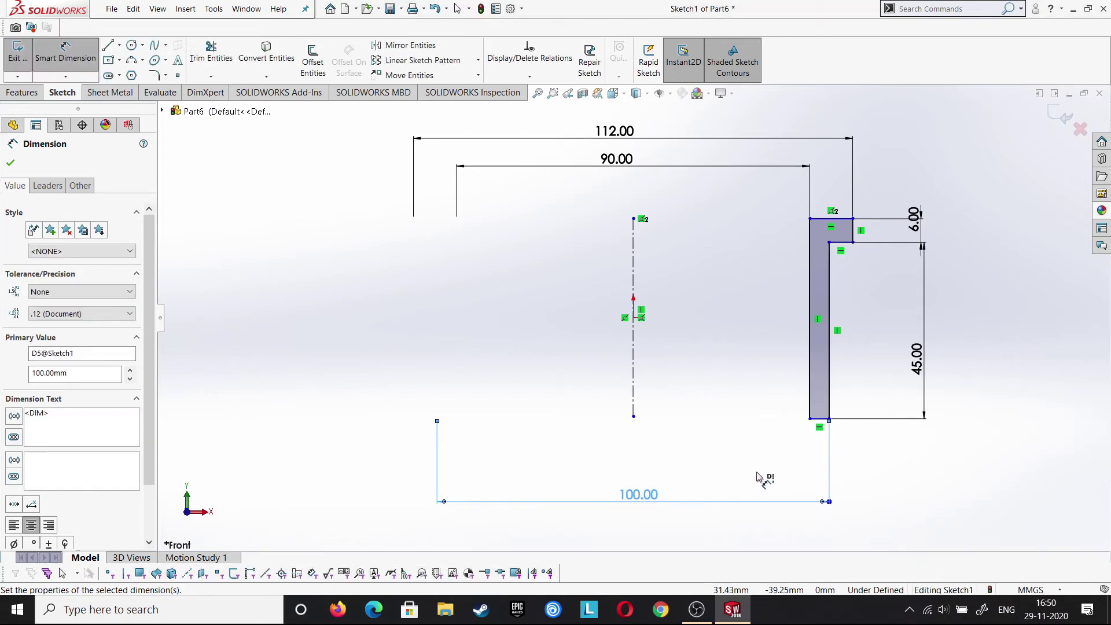
{"action": "left_click", "coordinate": [10, 163]}
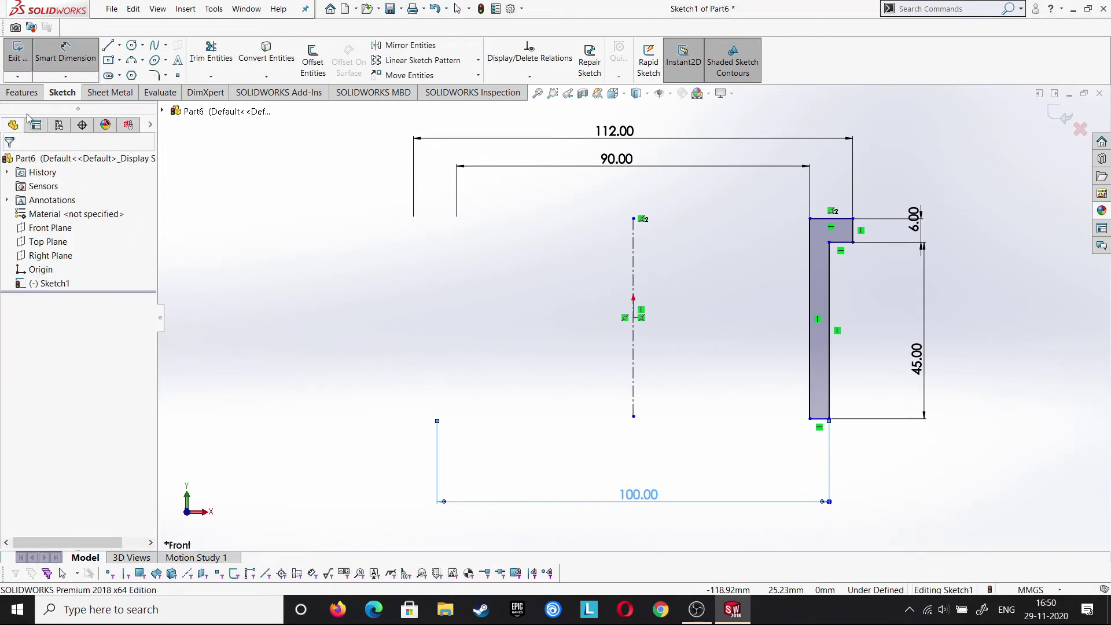
{"action": "left_click", "coordinate": [166, 76]}
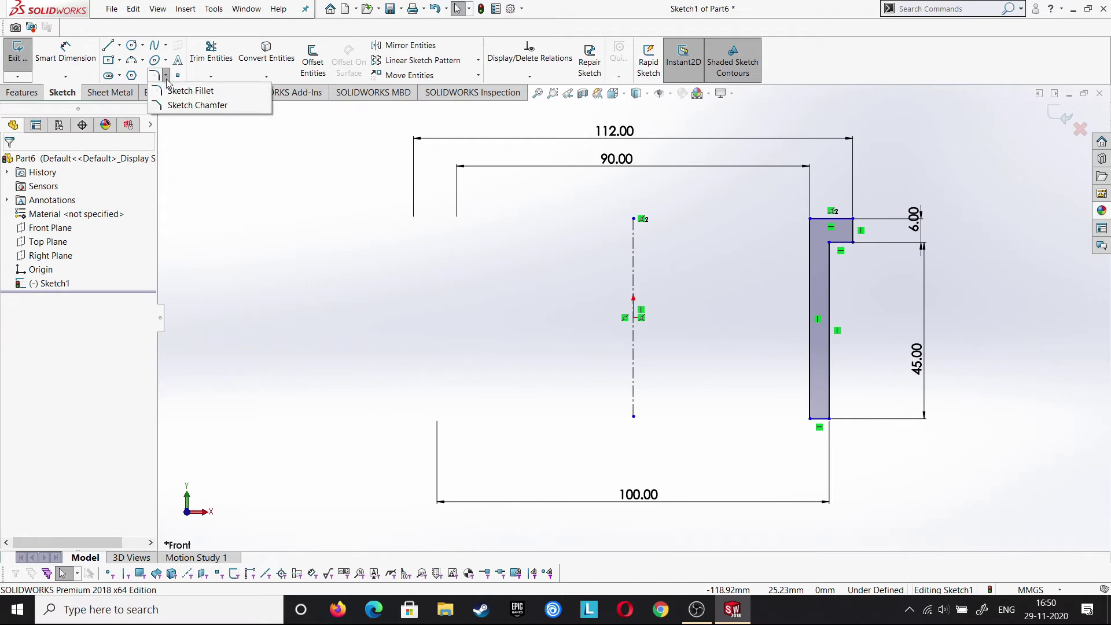
Chamfer the profile's top-left corner 3 mm equal-distance and exit Sketch1
{"action": "left_click", "coordinate": [184, 106]}
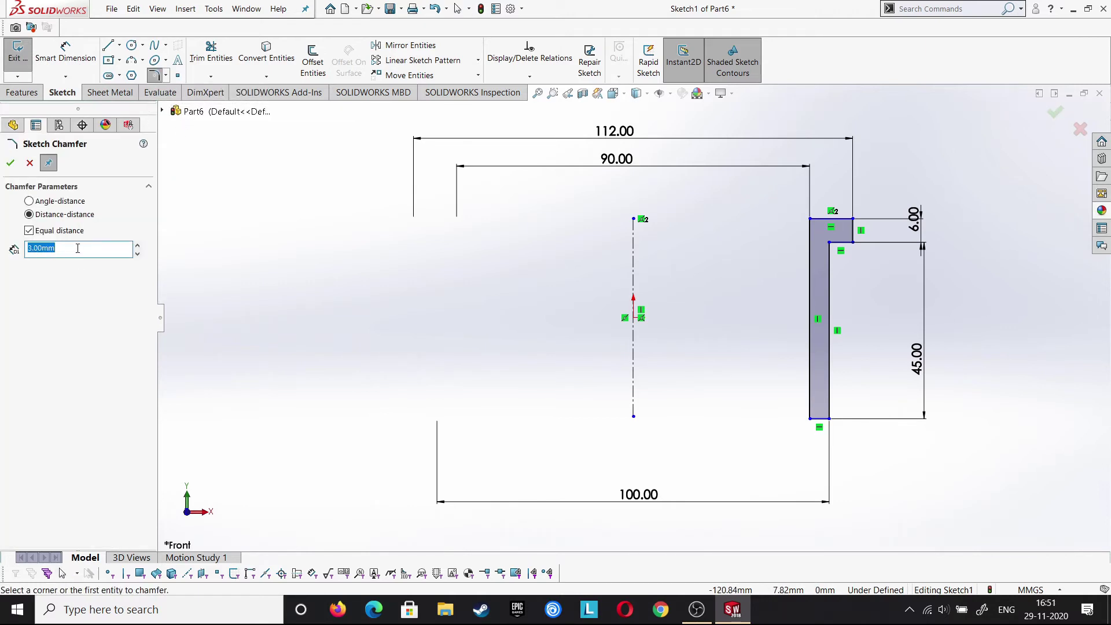
{"action": "left_click", "coordinate": [810, 219]}
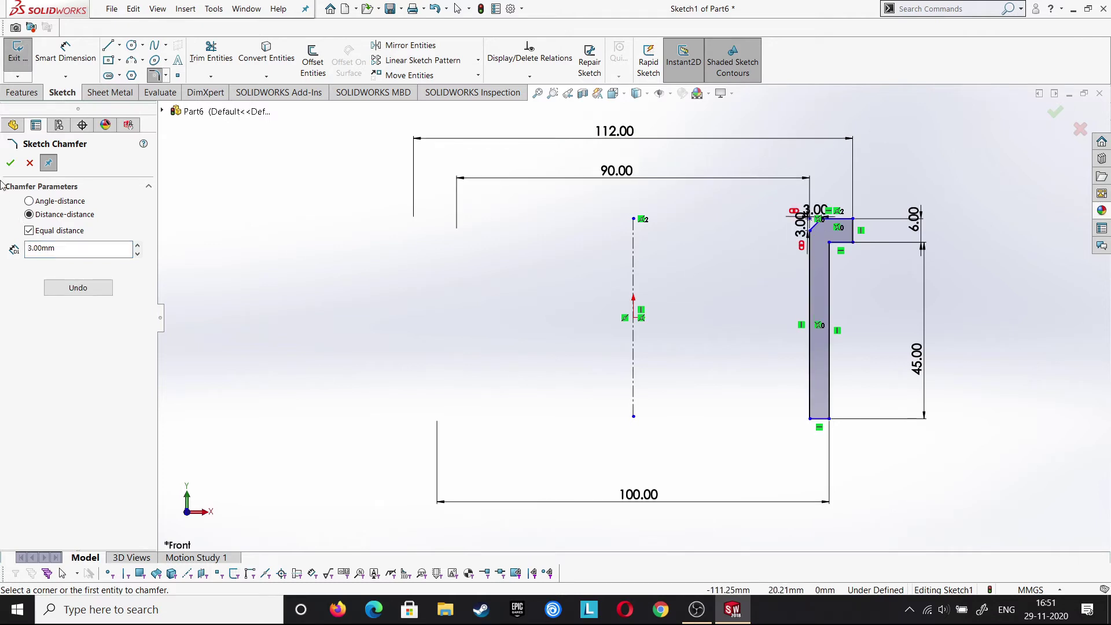
{"action": "left_click", "coordinate": [14, 164]}
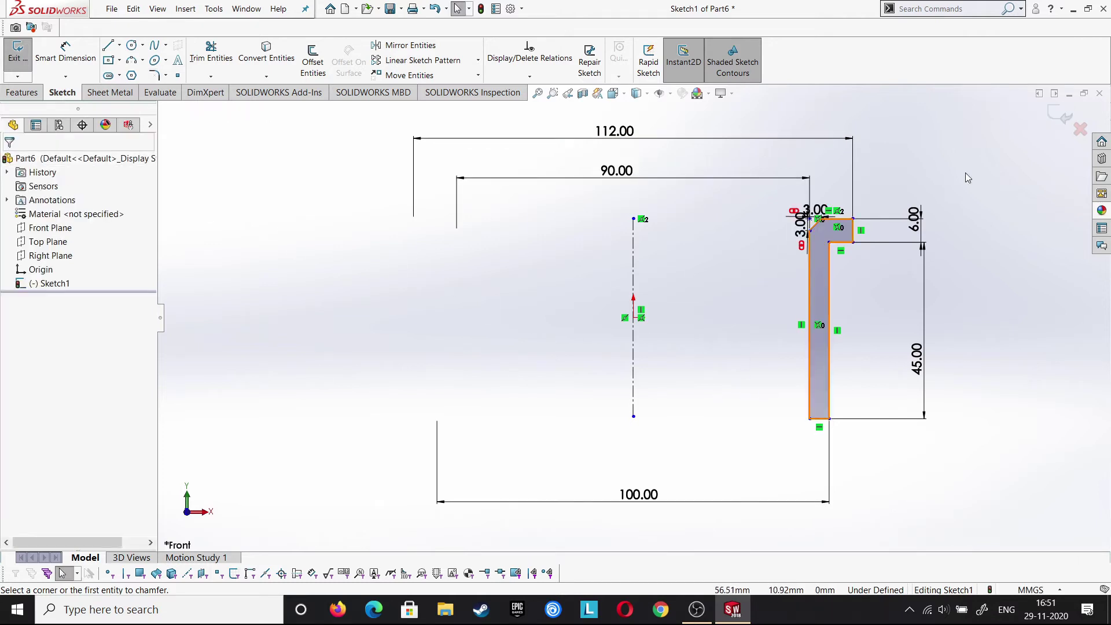
{"action": "left_click", "coordinate": [1063, 115]}
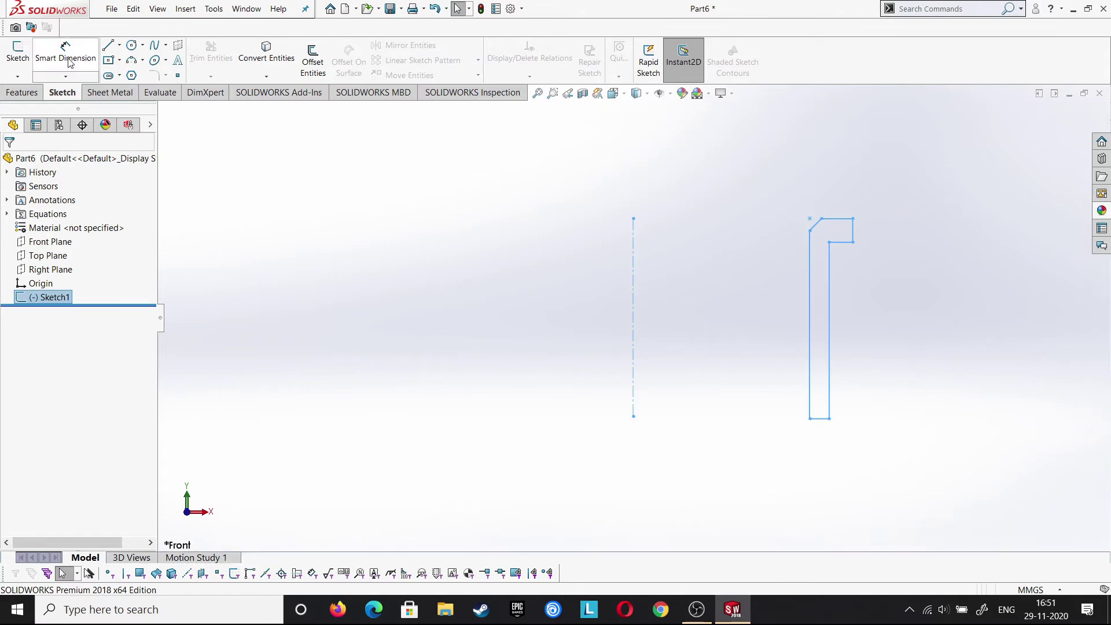
Revolve the profile 360° about the centerline into Revolve1, then start a new reference plane
{"action": "left_click", "coordinate": [21, 92]}
{"action": "left_click", "coordinate": [81, 58]}
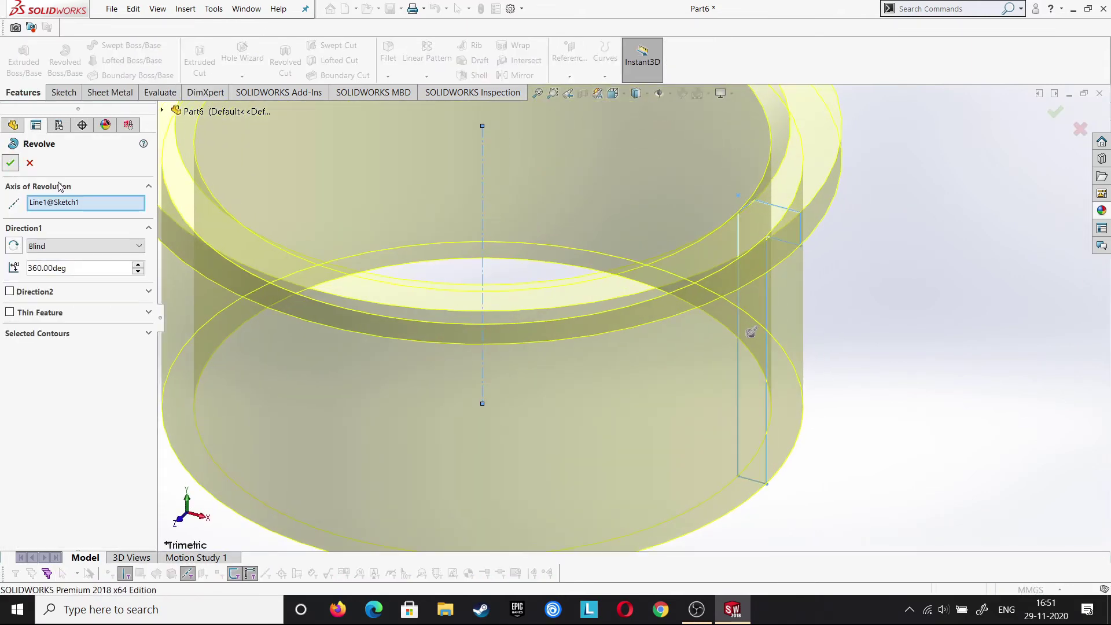
{"action": "key", "text": "Return"}
{"action": "scroll", "coordinate": [538, 312], "scroll_direction": "up", "scroll_amount": 3}
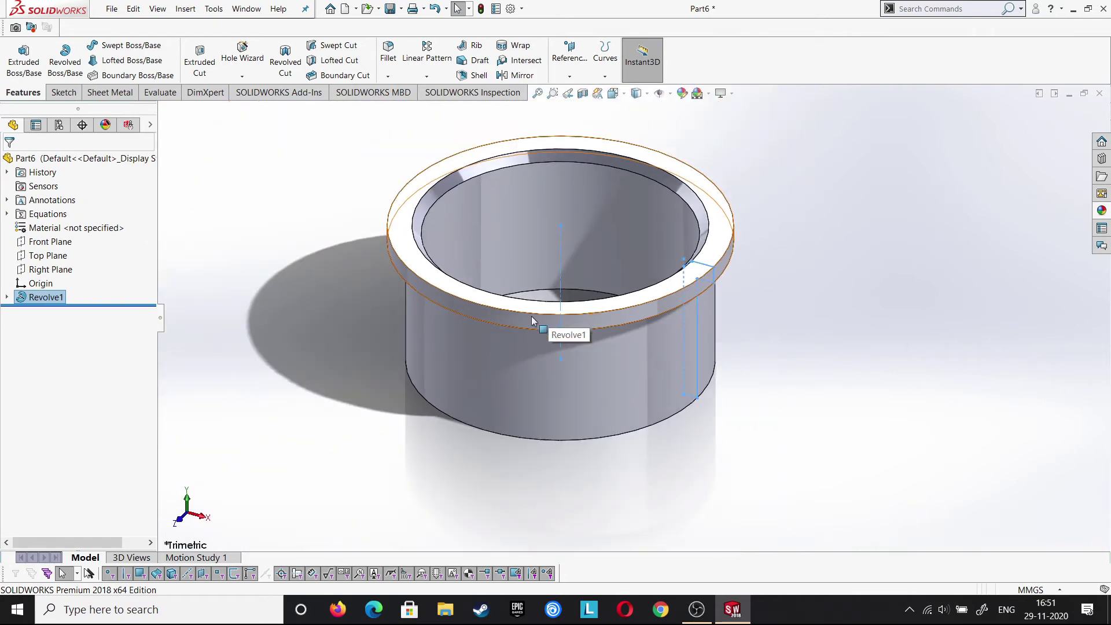
{"action": "left_click", "coordinate": [339, 321]}
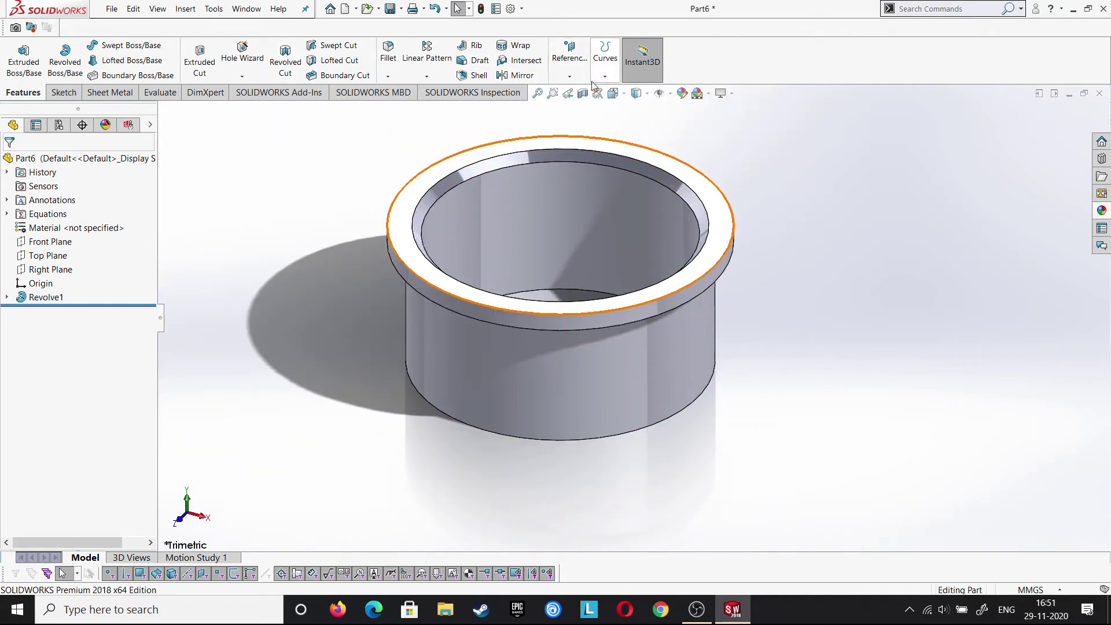
{"action": "left_click", "coordinate": [569, 76]}
{"action": "left_click", "coordinate": [578, 89]}
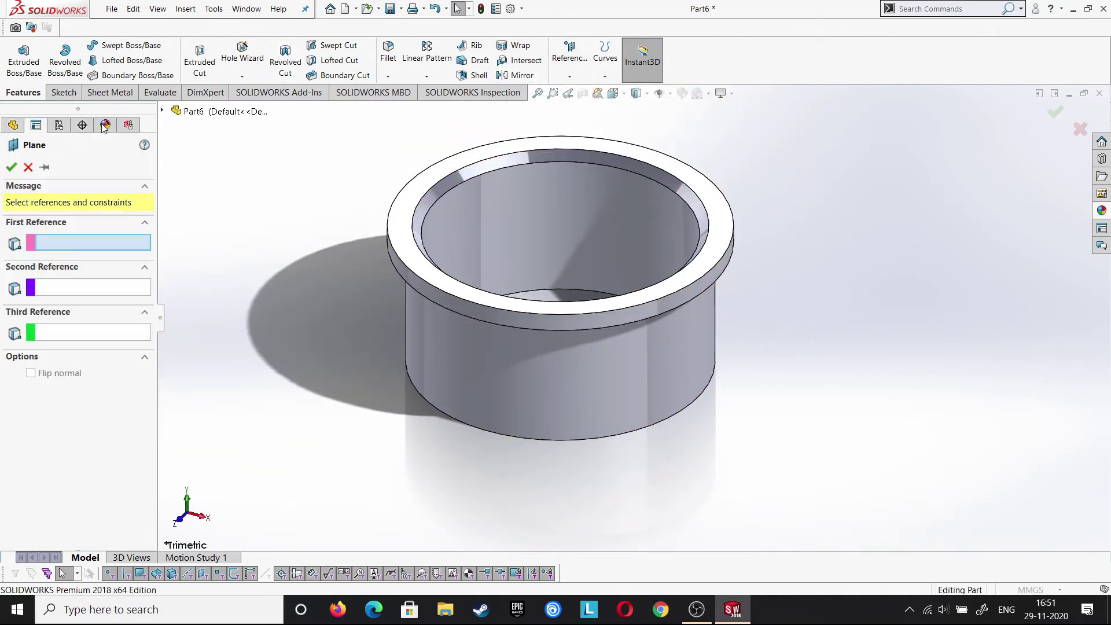
Create Plane1 offset 78 mm from the Right Plane
{"action": "left_click", "coordinate": [162, 110]}
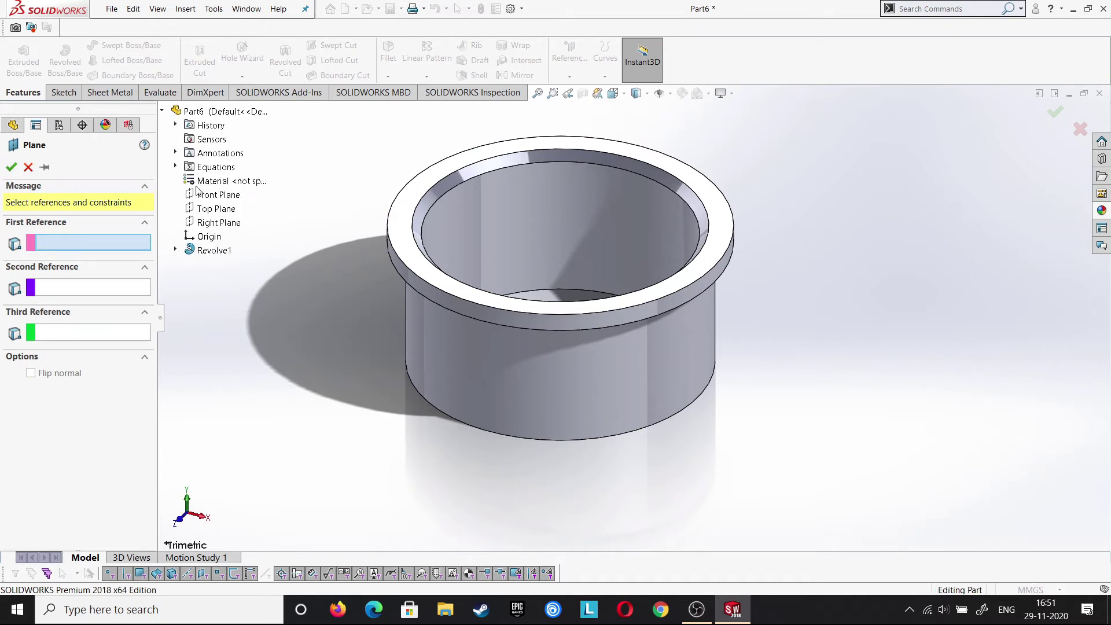
{"action": "left_click", "coordinate": [213, 223]}
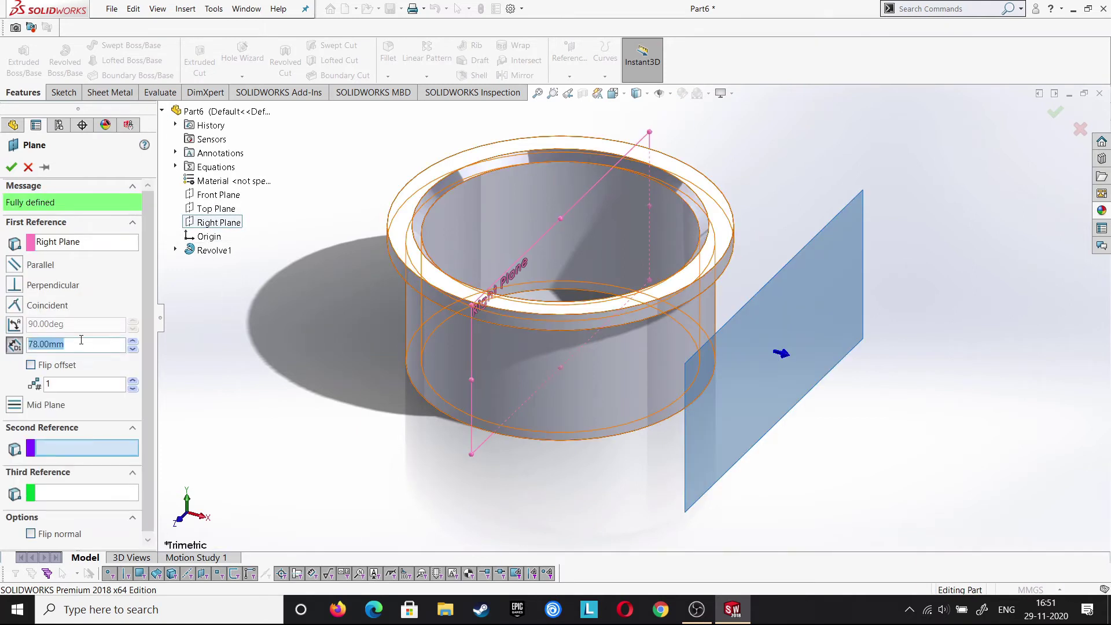
{"action": "type", "text": "78"}
{"action": "key", "text": "Return"}
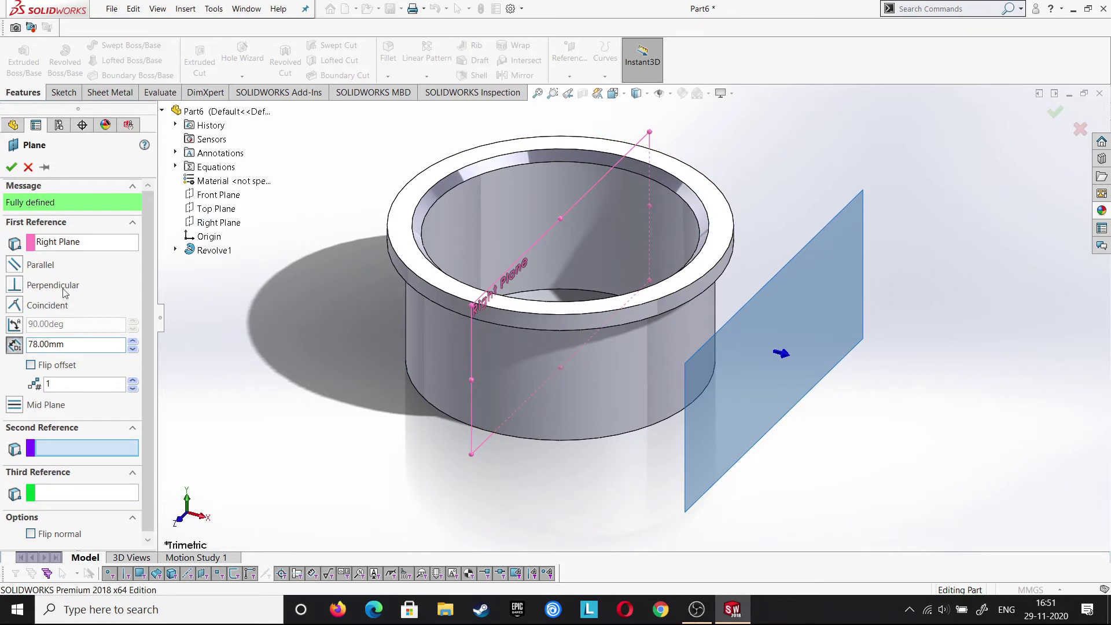
{"action": "left_click", "coordinate": [11, 167]}
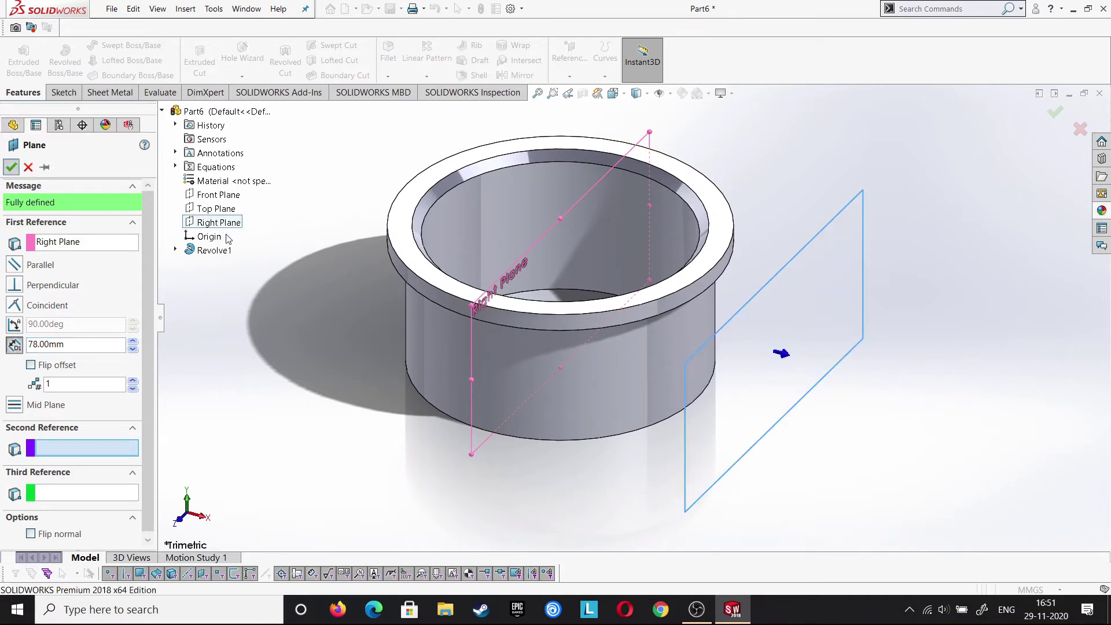
Sketch on Plane1, viewed normal, a vertical centerline down from the part's top edge
{"action": "right_click", "coordinate": [716, 379]}
{"action": "left_click", "coordinate": [747, 364]}
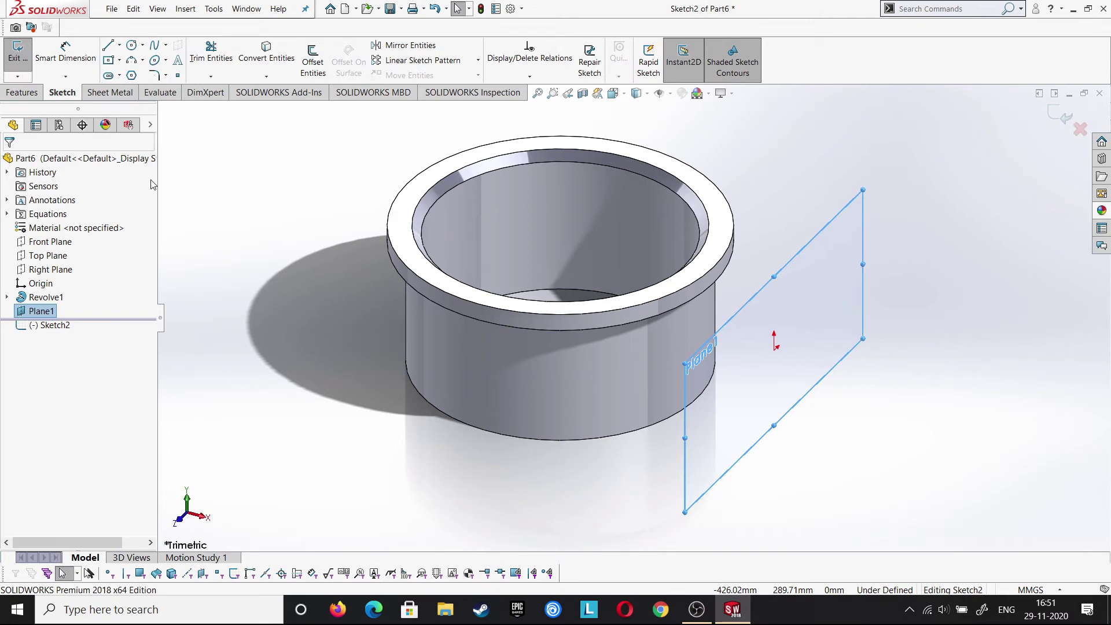
{"action": "key", "text": "ctrl+8"}
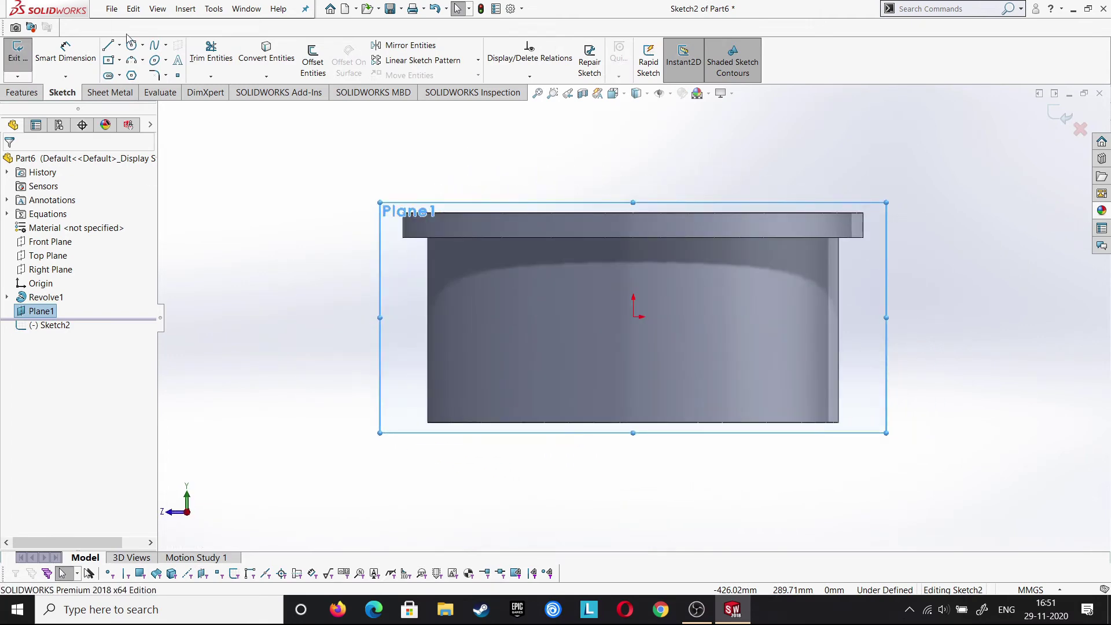
{"action": "left_click", "coordinate": [119, 45]}
{"action": "left_click", "coordinate": [136, 68]}
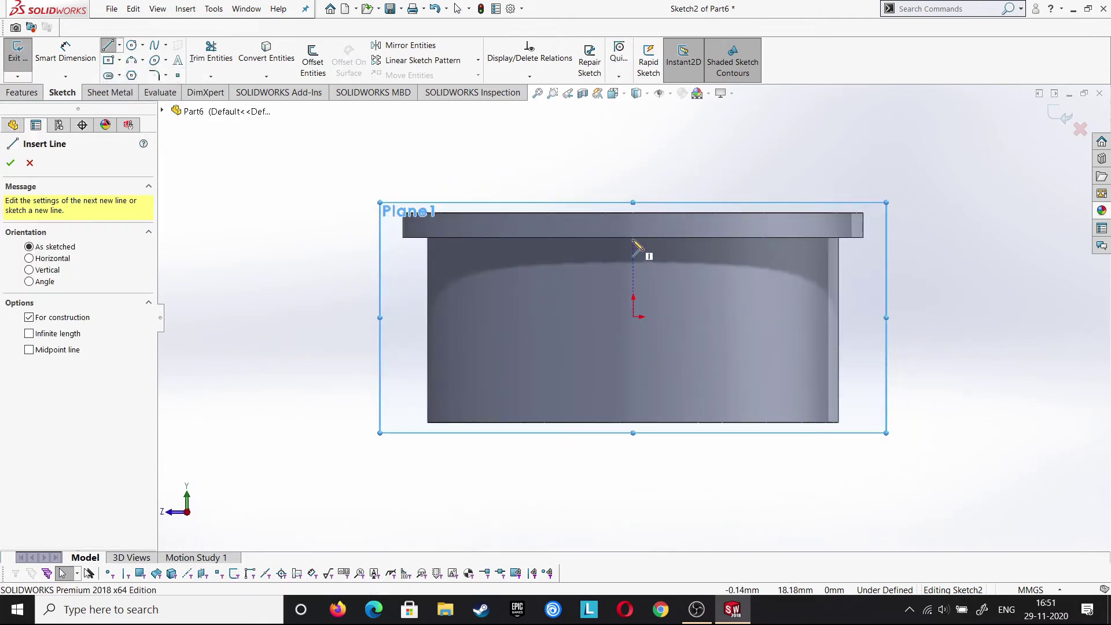
{"action": "left_click", "coordinate": [634, 237]}
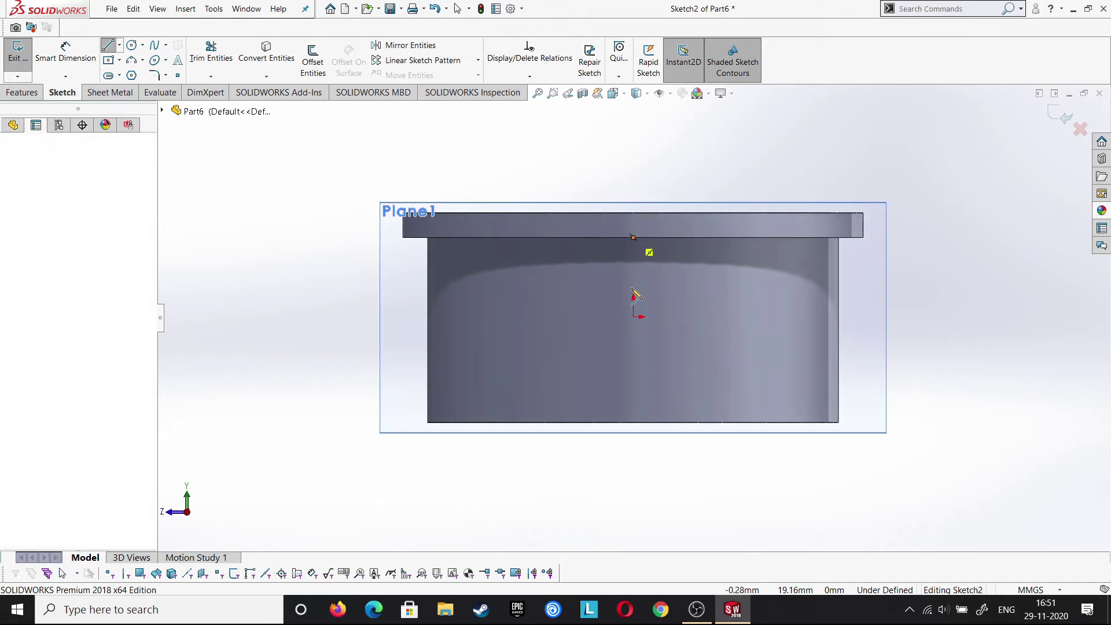
{"action": "left_click", "coordinate": [633, 370]}
{"action": "right_click", "coordinate": [658, 374]}
{"action": "left_click", "coordinate": [660, 379]}
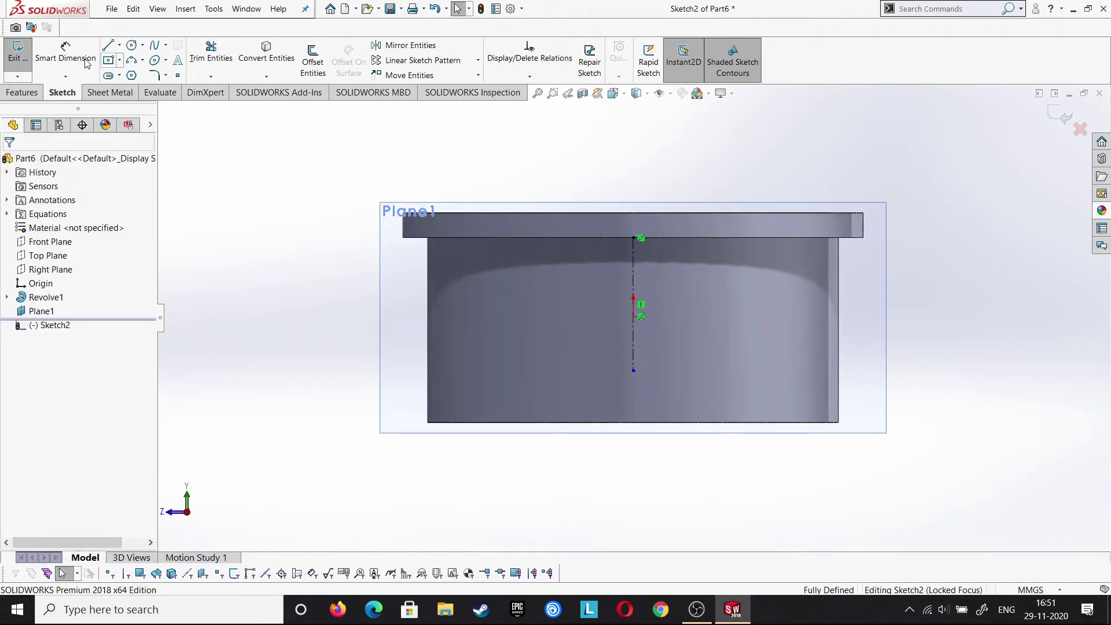
Dimension the centerline to 22 mm and finish the sketch
{"action": "right_click_drag", "start_coordinate": [645, 376], "coordinate": [639, 352]}
{"action": "left_click", "coordinate": [635, 347]}
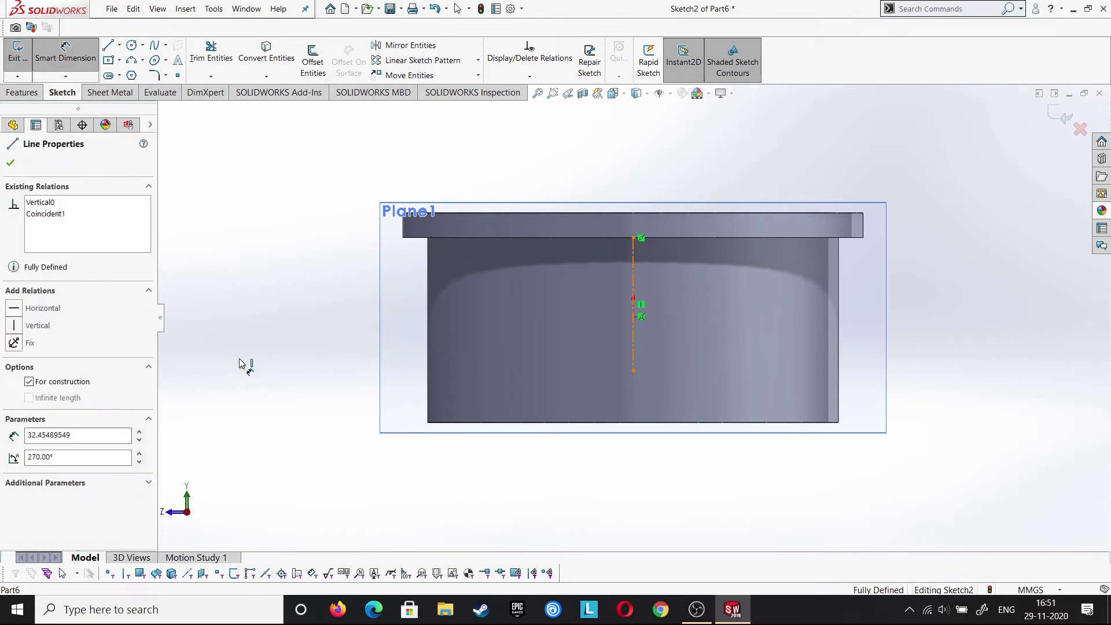
{"action": "left_click", "coordinate": [243, 362]}
{"action": "type", "text": "22"}
{"action": "key", "text": "Return"}
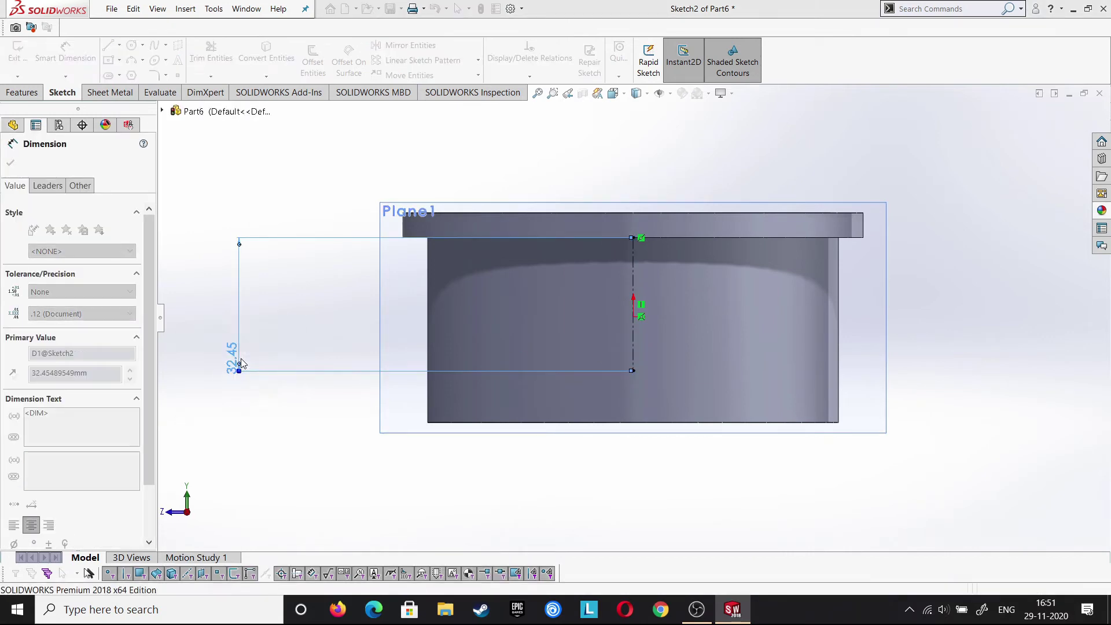
{"action": "left_click_drag", "start_coordinate": [237, 333], "coordinate": [232, 287]}
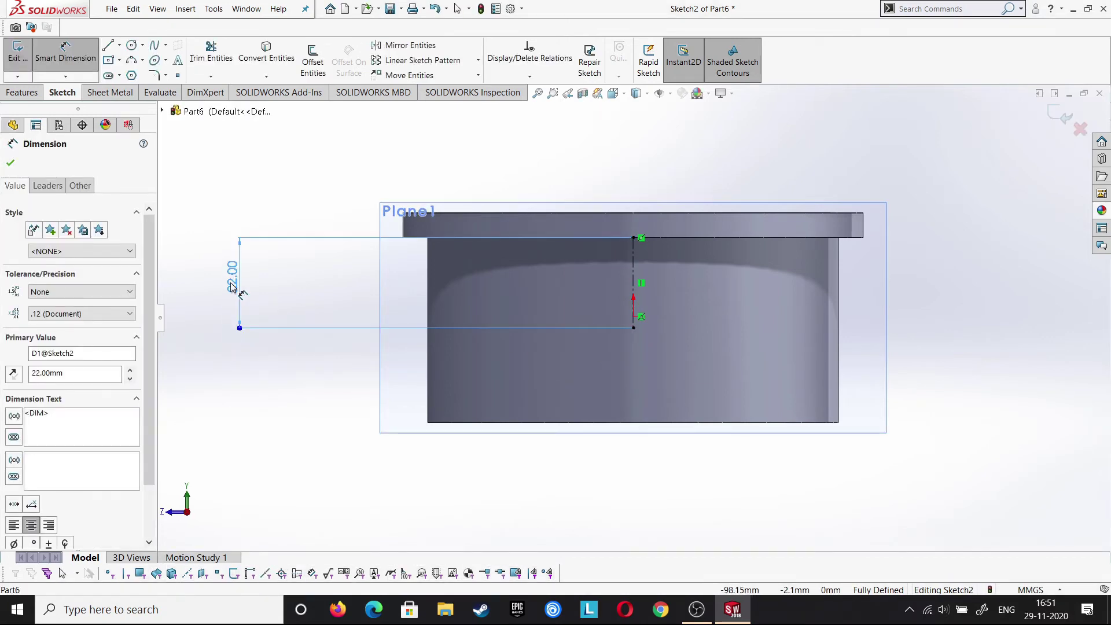
{"action": "left_click", "coordinate": [10, 163]}
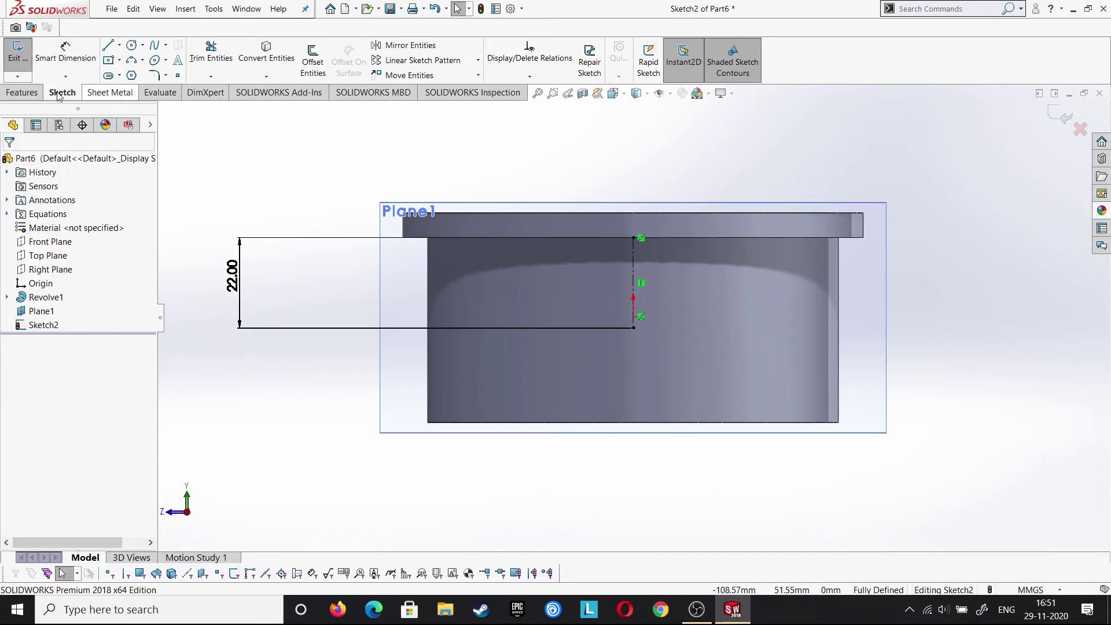
{"action": "left_click", "coordinate": [23, 92]}
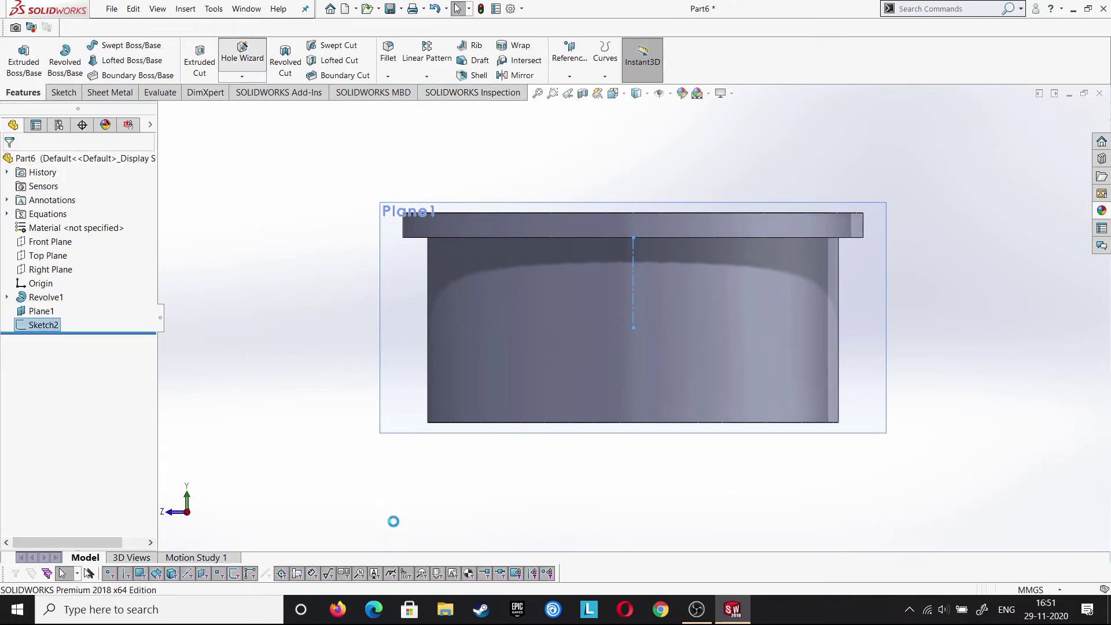
Place the M10 countersunk hole, 28 mm blind, on Plane1 at the ring's side and create it
{"action": "left_click_drag", "start_coordinate": [149, 370], "coordinate": [160, 496]}
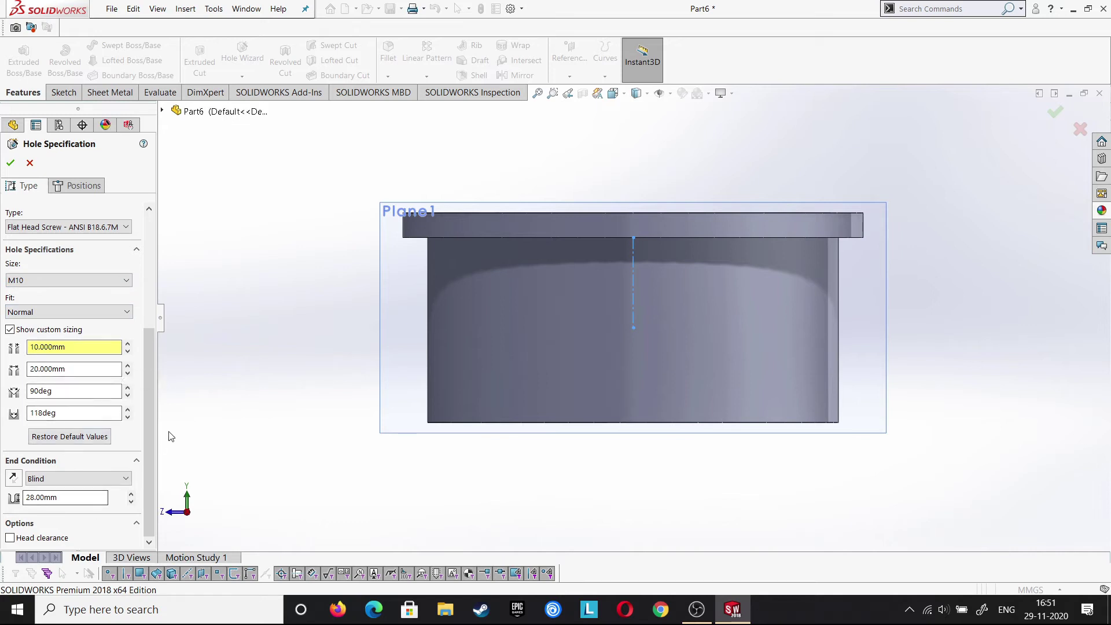
{"action": "left_click_drag", "start_coordinate": [107, 499], "coordinate": [20, 503]}
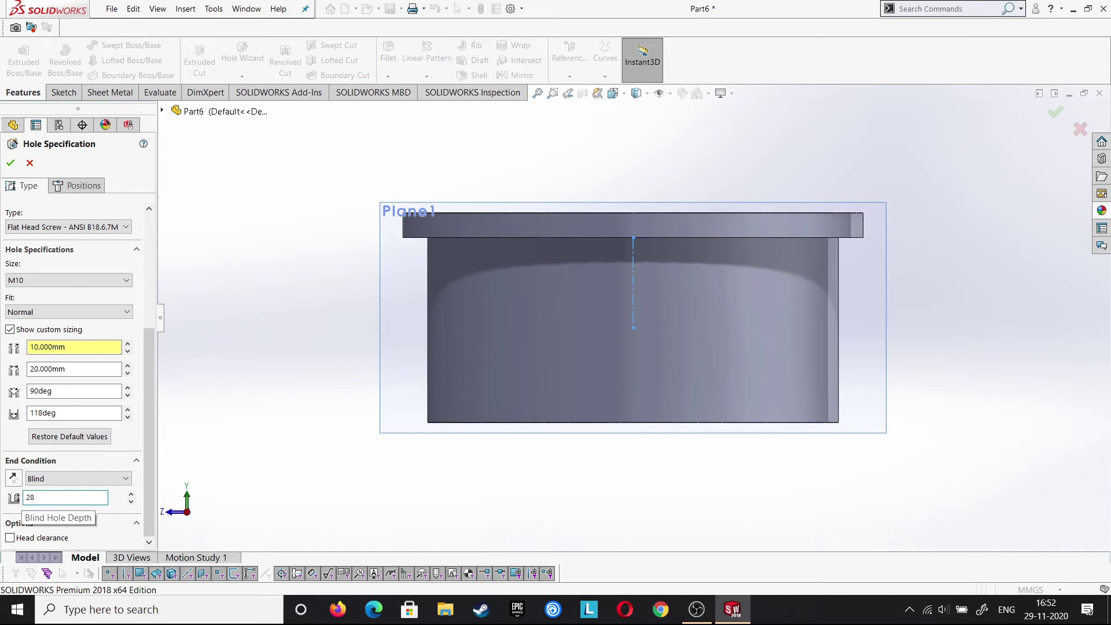
{"action": "left_click", "coordinate": [81, 186]}
{"action": "middle_click_drag", "start_coordinate": [279, 305], "coordinate": [380, 311]}
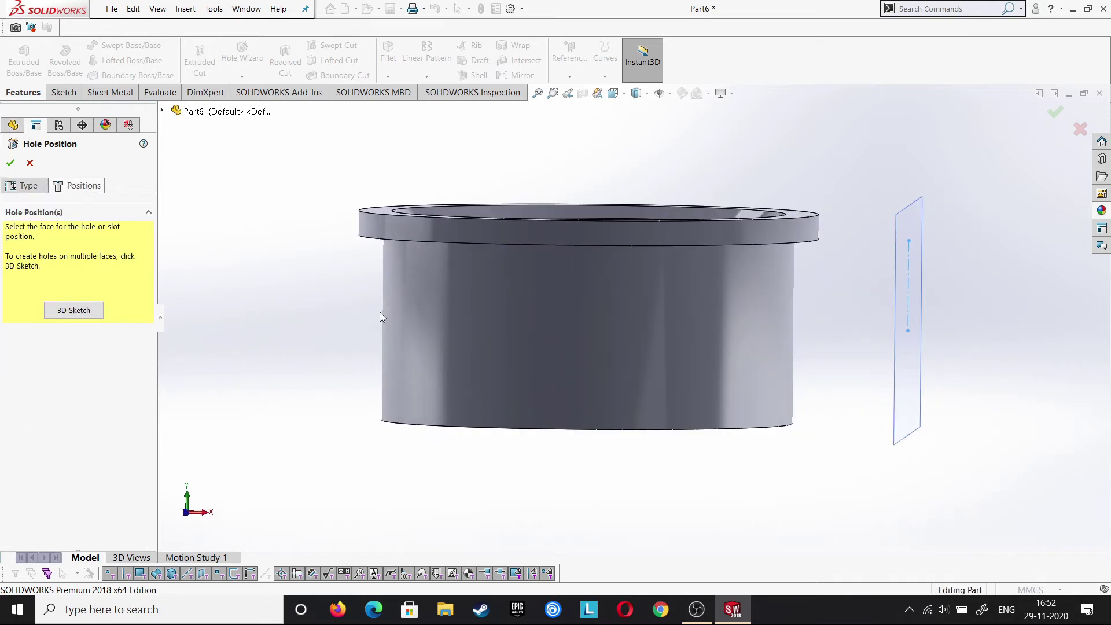
{"action": "left_click", "coordinate": [913, 392]}
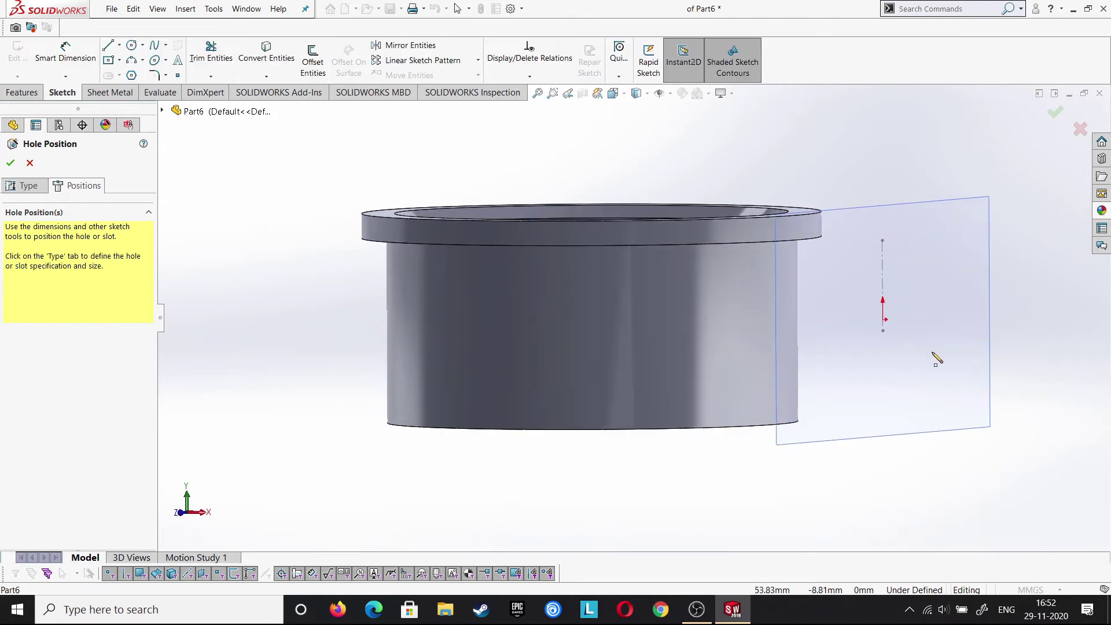
{"action": "left_click", "coordinate": [883, 332]}
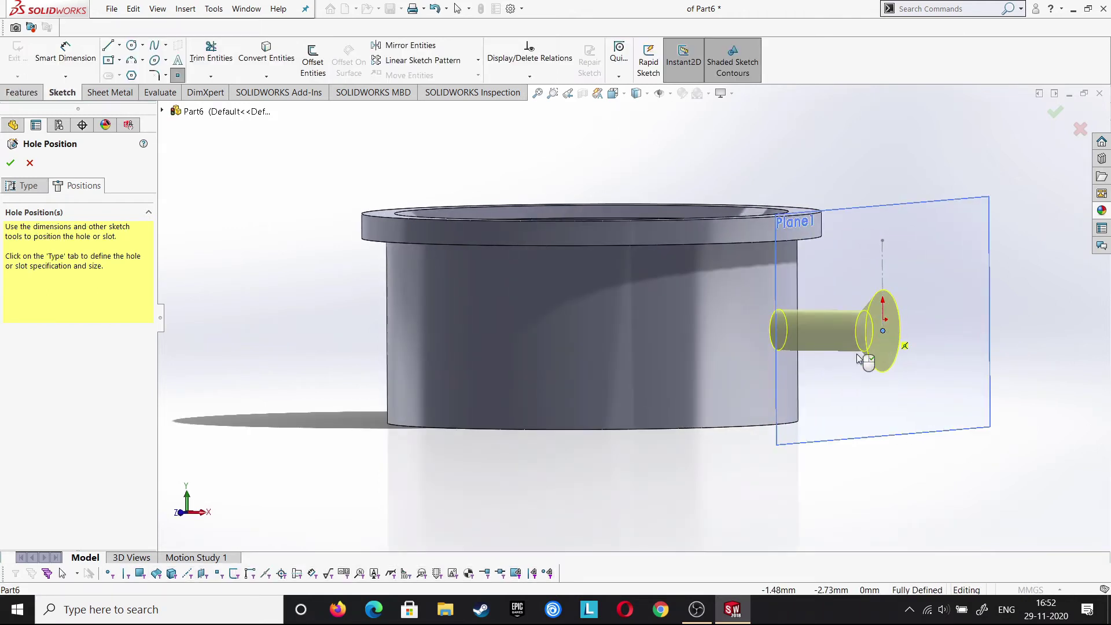
{"action": "left_click", "coordinate": [11, 164]}
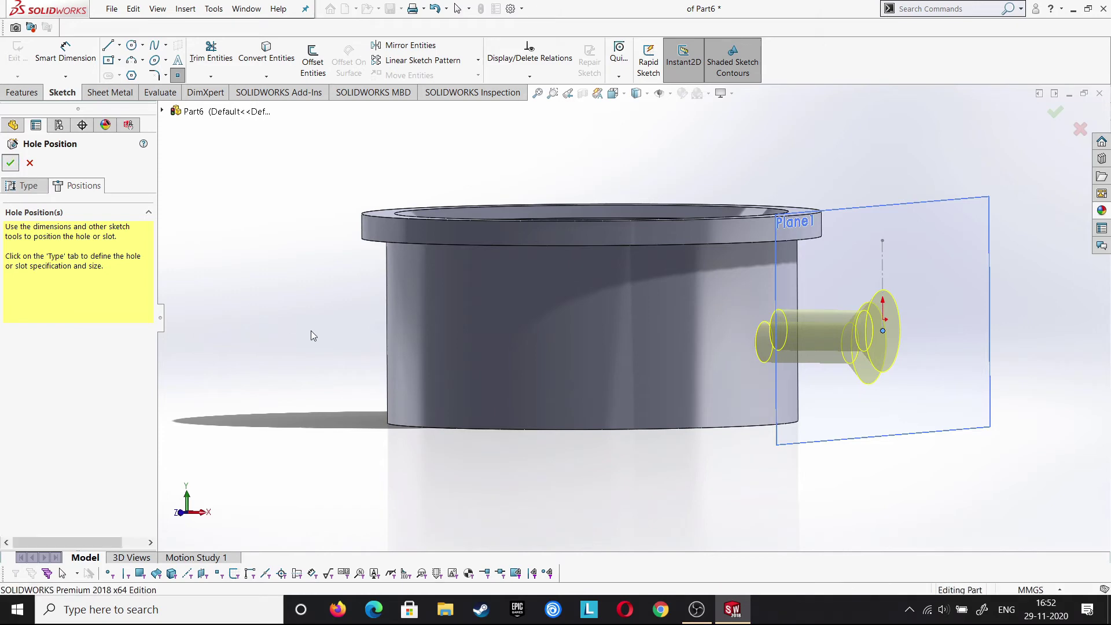
Hide Sketch2 and Plane1 so only the ring is visible
{"action": "left_click", "coordinate": [255, 310]}
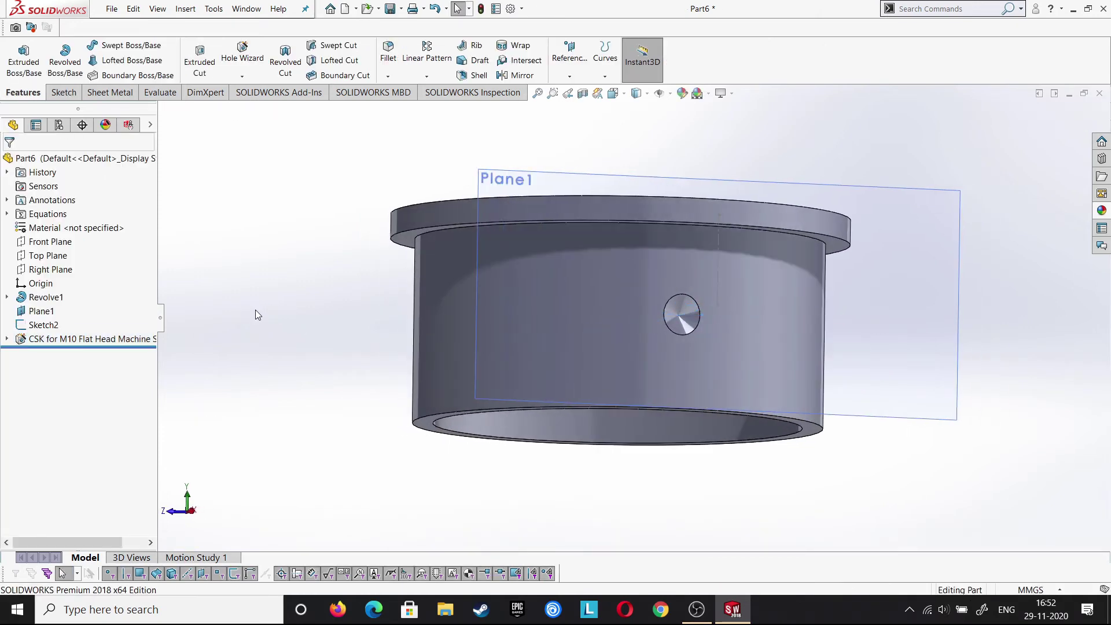
{"action": "middle_click_drag", "start_coordinate": [255, 311], "coordinate": [260, 353]}
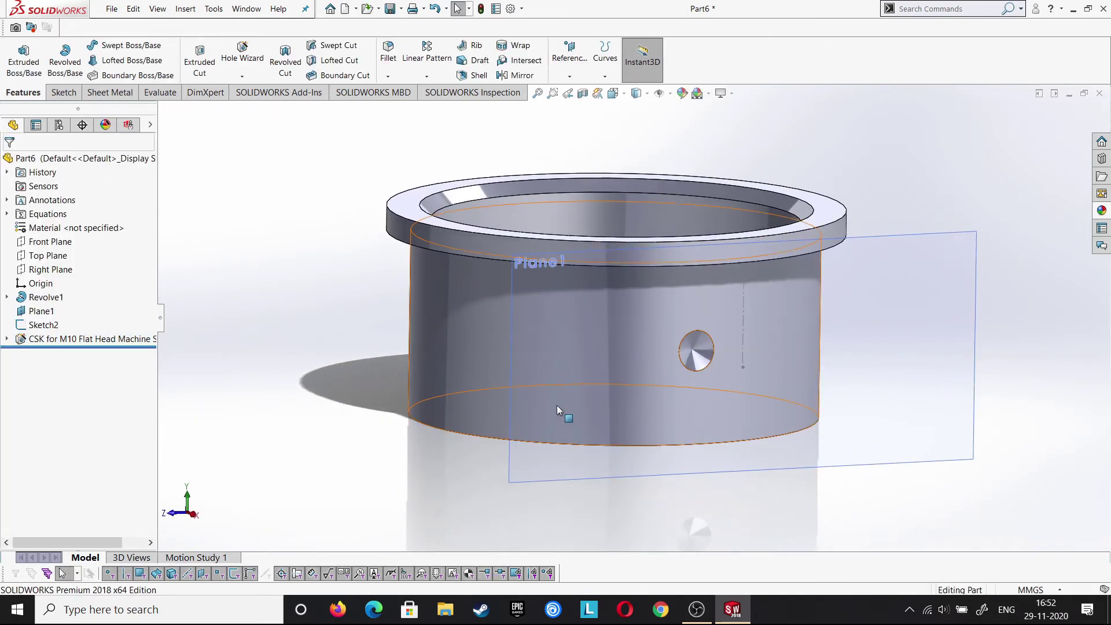
{"action": "right_click", "coordinate": [52, 325]}
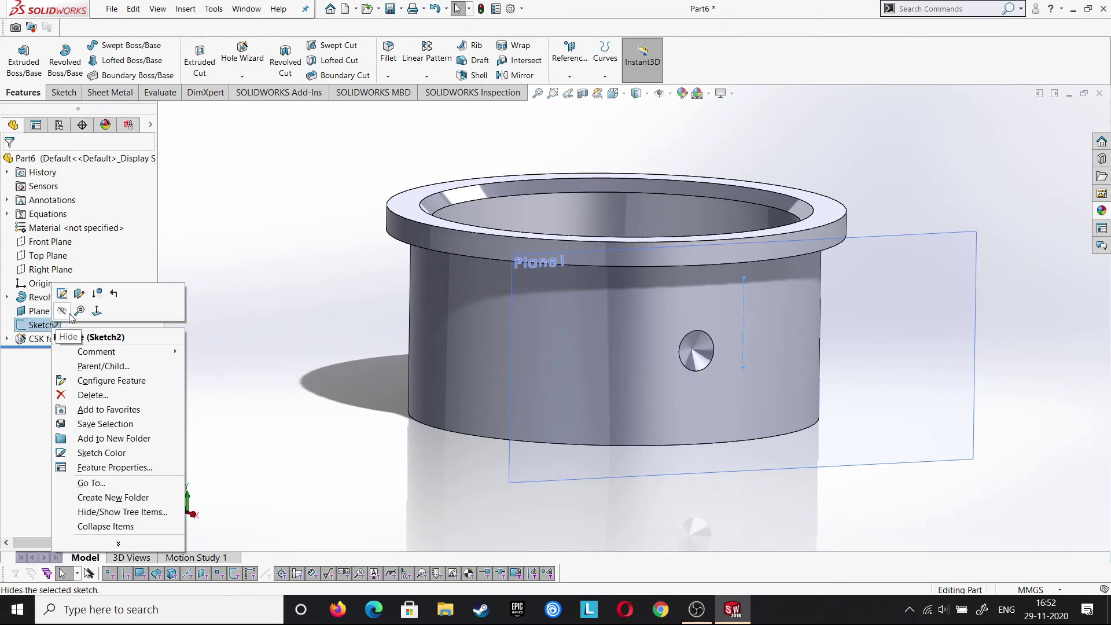
{"action": "left_click", "coordinate": [60, 317]}
{"action": "right_click", "coordinate": [36, 313]}
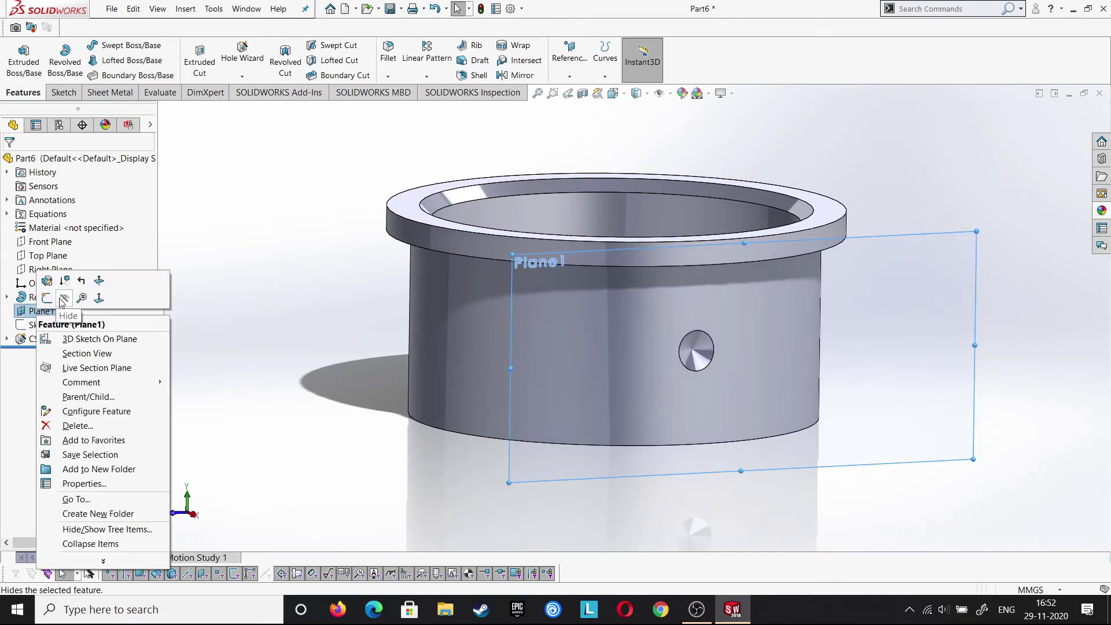
{"action": "left_click", "coordinate": [64, 302]}
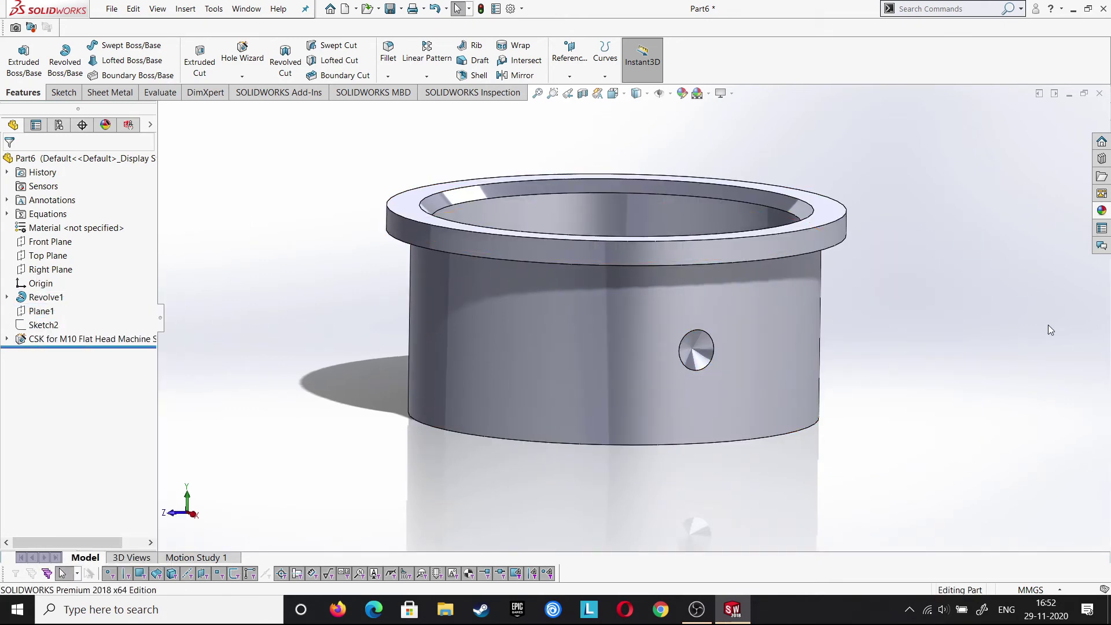
Apply polished steel to the ring and set a standard view orientation
{"action": "middle_click_drag", "start_coordinate": [1048, 324], "coordinate": [1082, 289]}
{"action": "left_click", "coordinate": [1101, 210]}
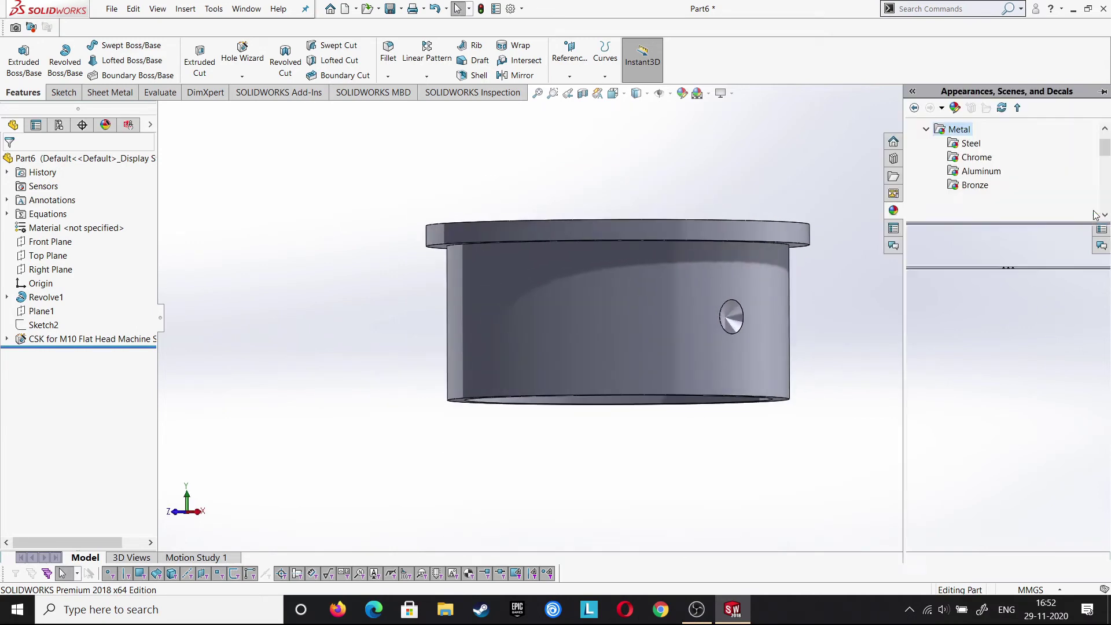
{"action": "left_click", "coordinate": [955, 312]}
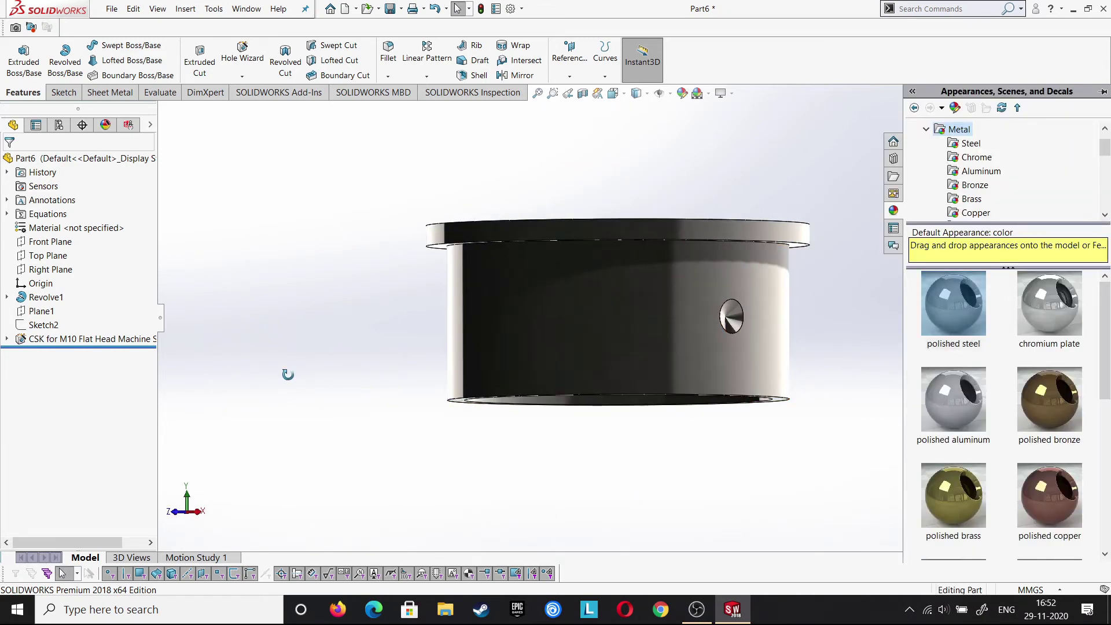
{"action": "middle_click_drag", "start_coordinate": [335, 275], "coordinate": [398, 250]}
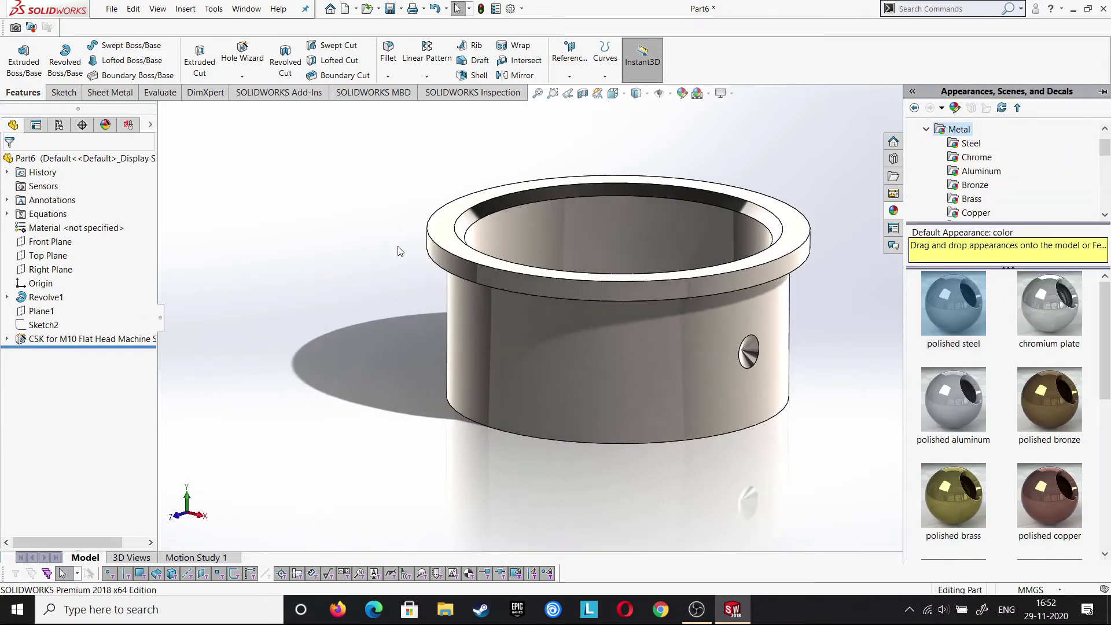
{"action": "left_click", "coordinate": [636, 93]}
{"action": "left_click", "coordinate": [484, 324]}
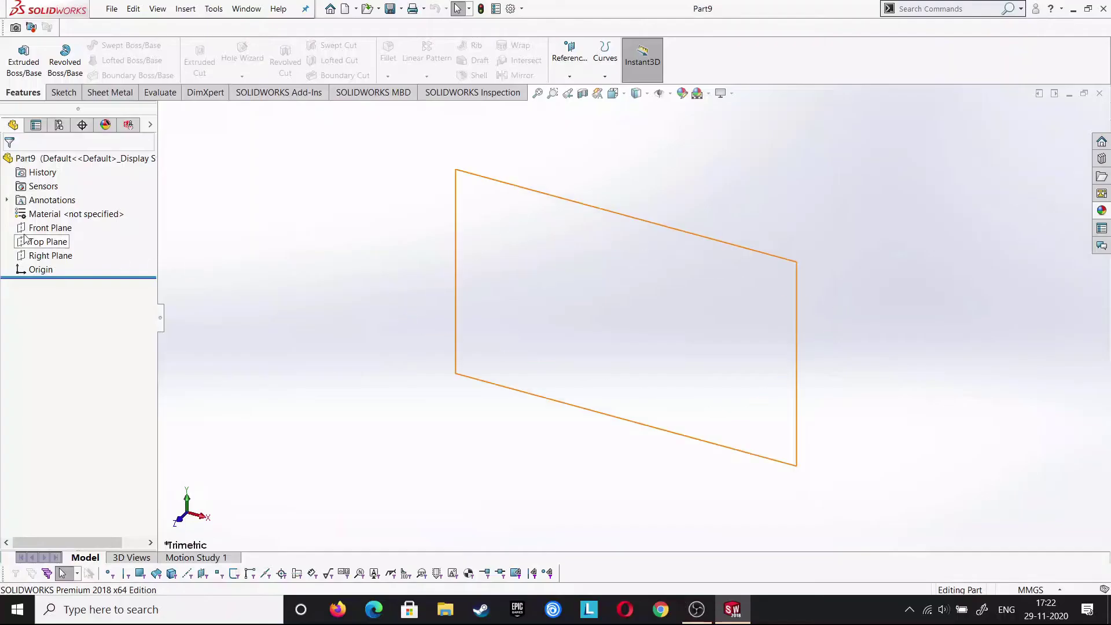
Start a Front Plane sketch with a vertical centerline centred on the origin
{"action": "left_click", "coordinate": [32, 231]}
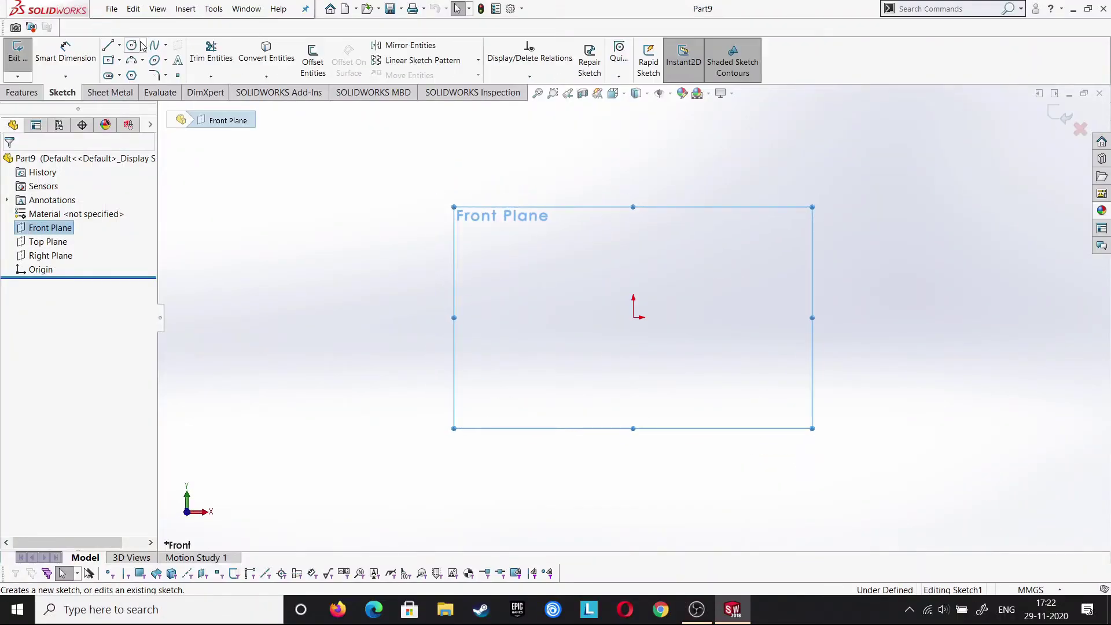
{"action": "left_click", "coordinate": [119, 45]}
{"action": "left_click", "coordinate": [132, 74]}
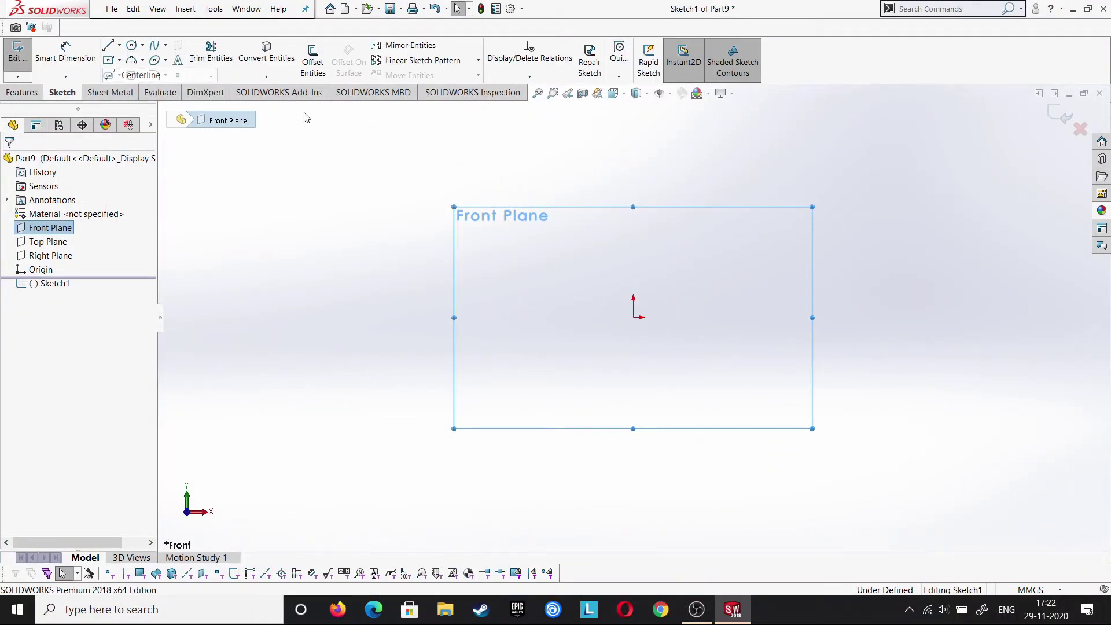
{"action": "left_click", "coordinate": [633, 253]}
{"action": "left_click", "coordinate": [633, 378]}
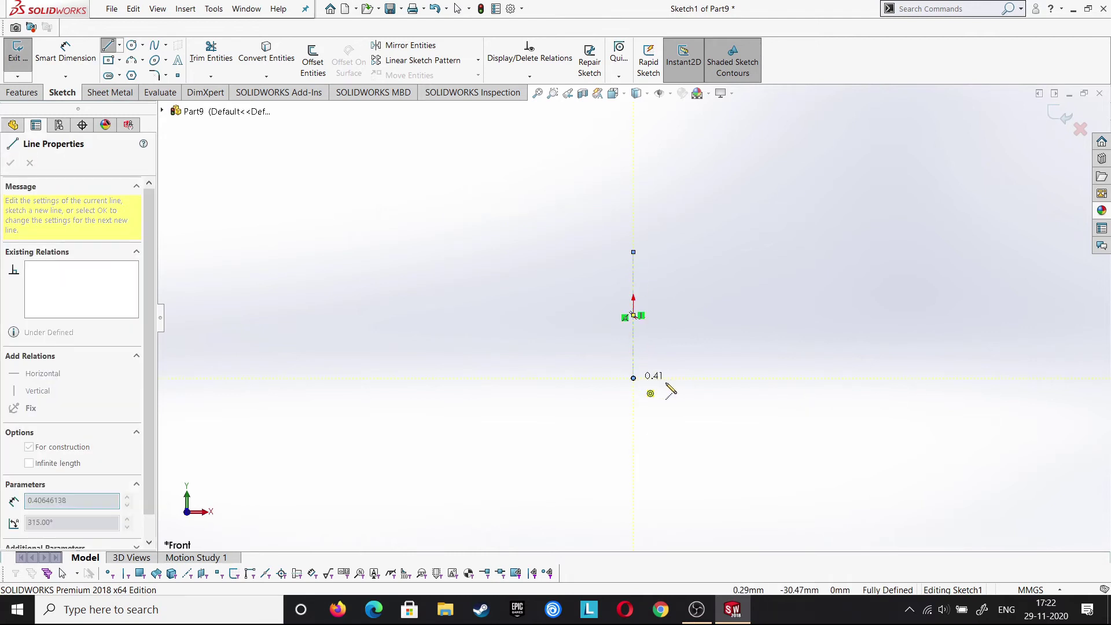
{"action": "right_click", "coordinate": [639, 379]}
{"action": "left_click", "coordinate": [666, 388]}
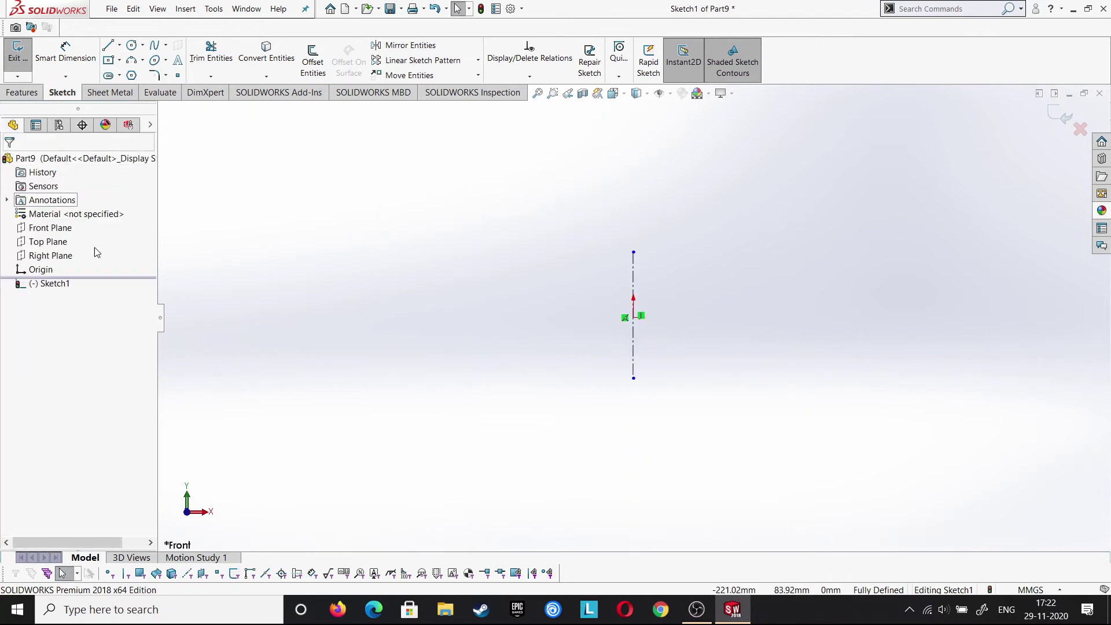
{"action": "left_click", "coordinate": [634, 290]}
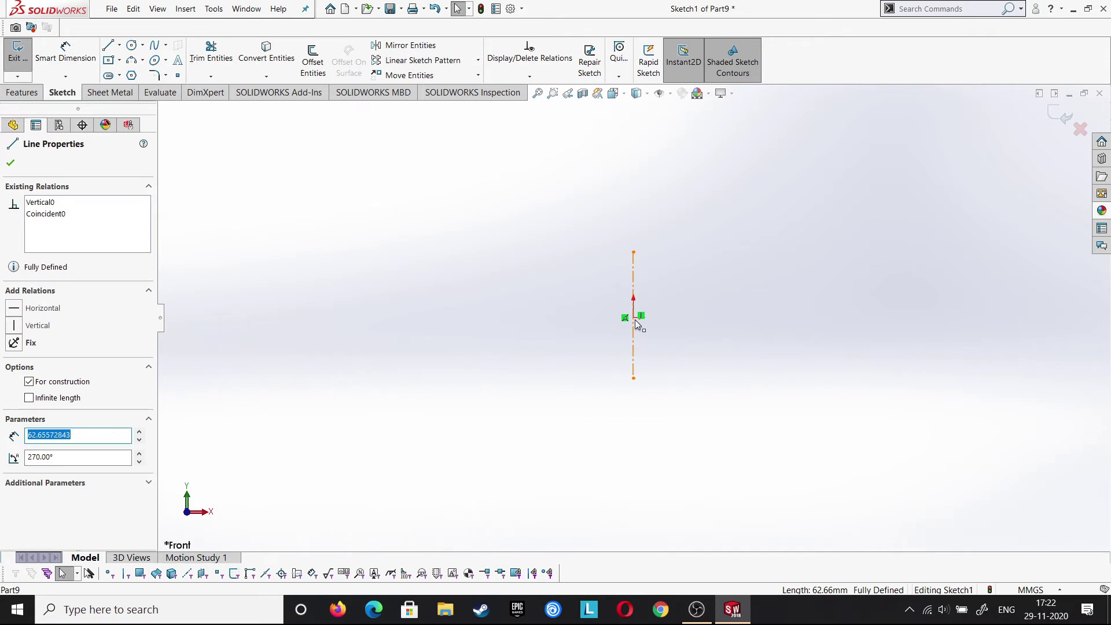
{"action": "left_click", "coordinate": [635, 322], "text": "ctrl"}
{"action": "left_click", "coordinate": [14, 367]}
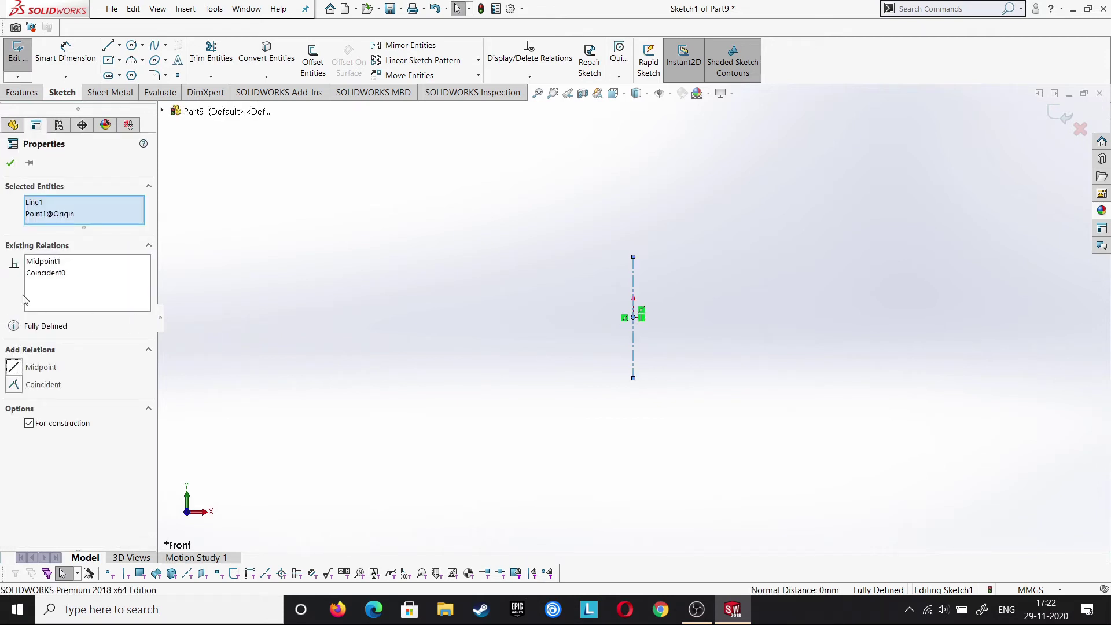
Draw a short horizontal line leftward from the centerline's top end
{"action": "key", "text": "l"}
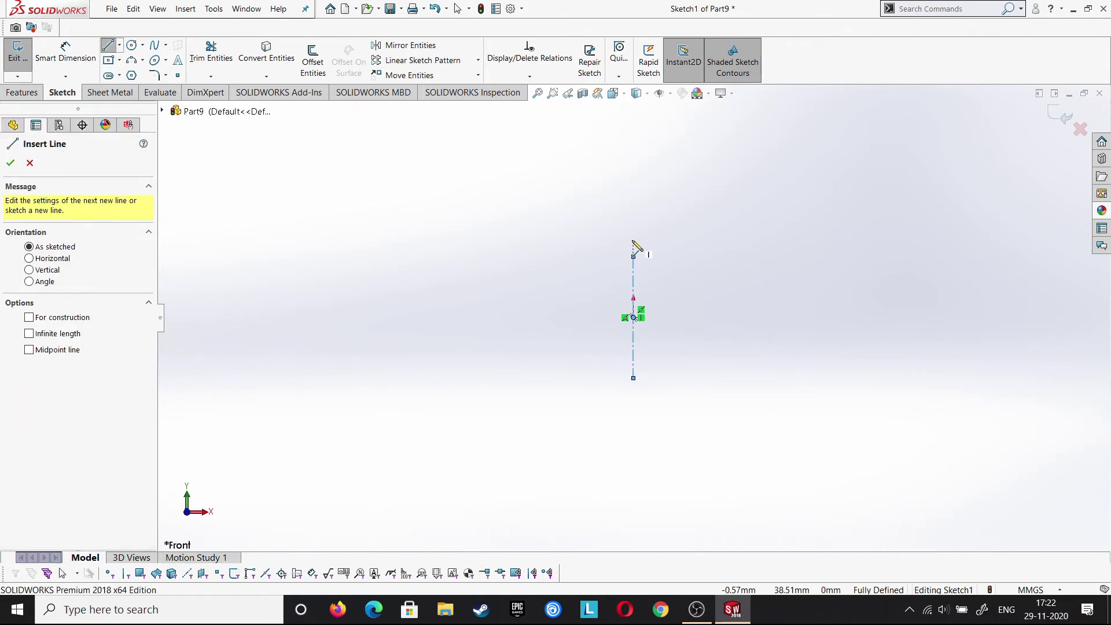
{"action": "left_click", "coordinate": [31, 164]}
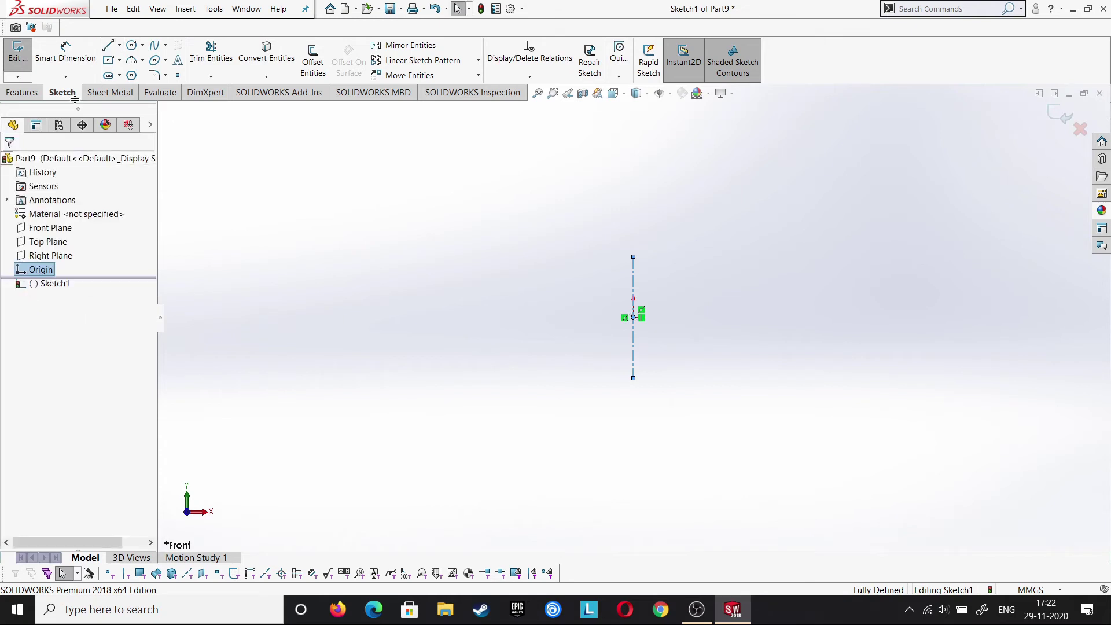
{"action": "left_click", "coordinate": [109, 51]}
{"action": "left_click", "coordinate": [633, 256]}
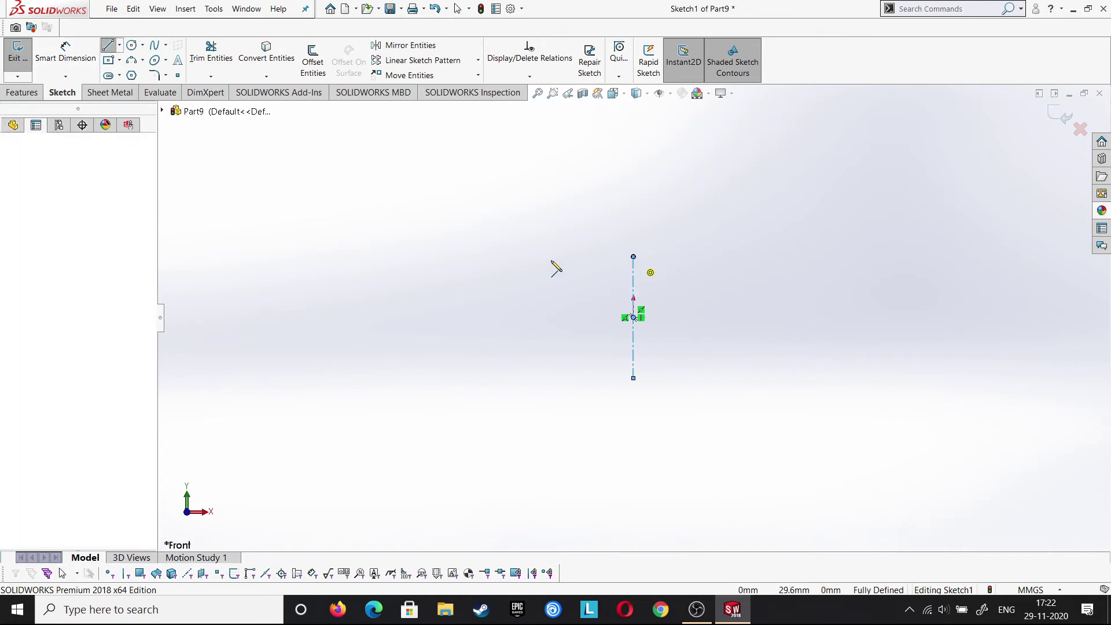
{"action": "left_click", "coordinate": [606, 257]}
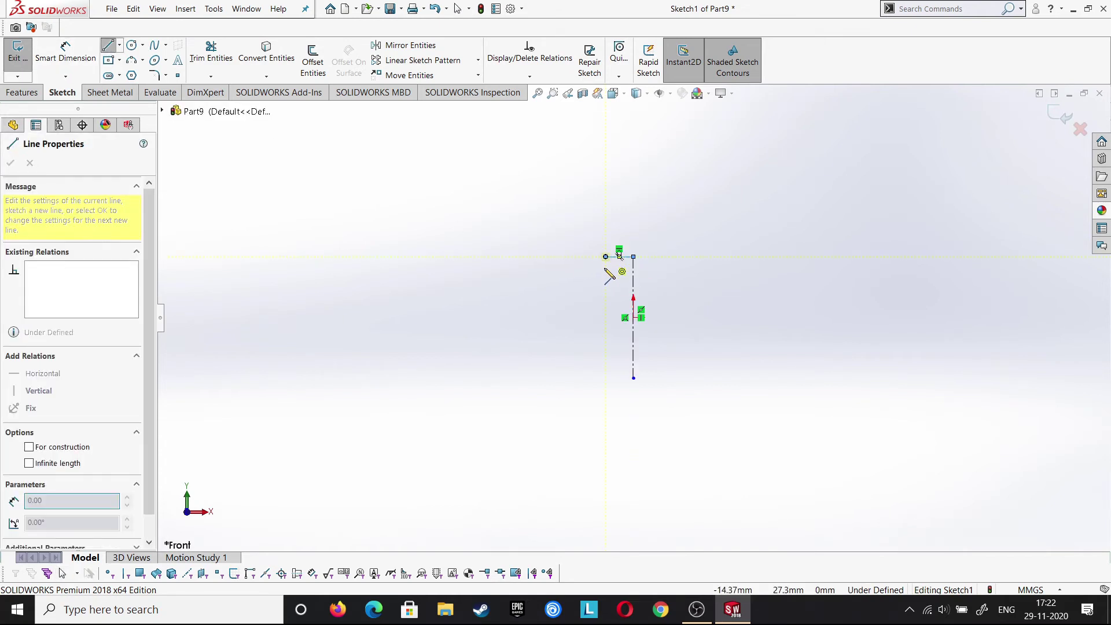
{"action": "right_click", "coordinate": [597, 285]}
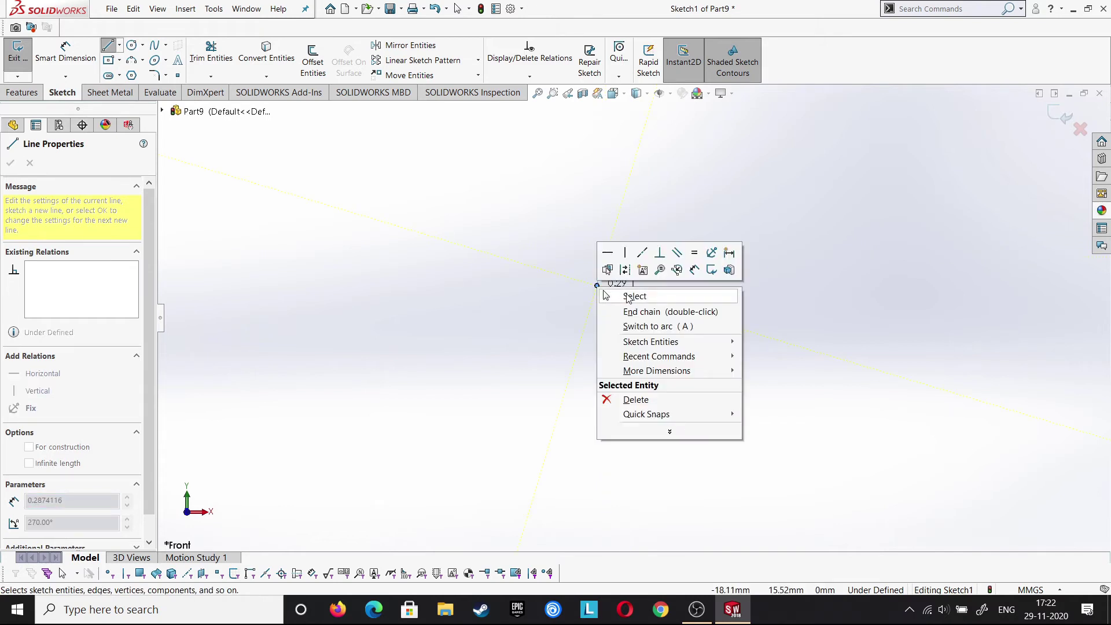
{"action": "left_click", "coordinate": [628, 297]}
Dimension the top line's end 25 mm from the centerline
{"action": "left_click", "coordinate": [65, 52]}
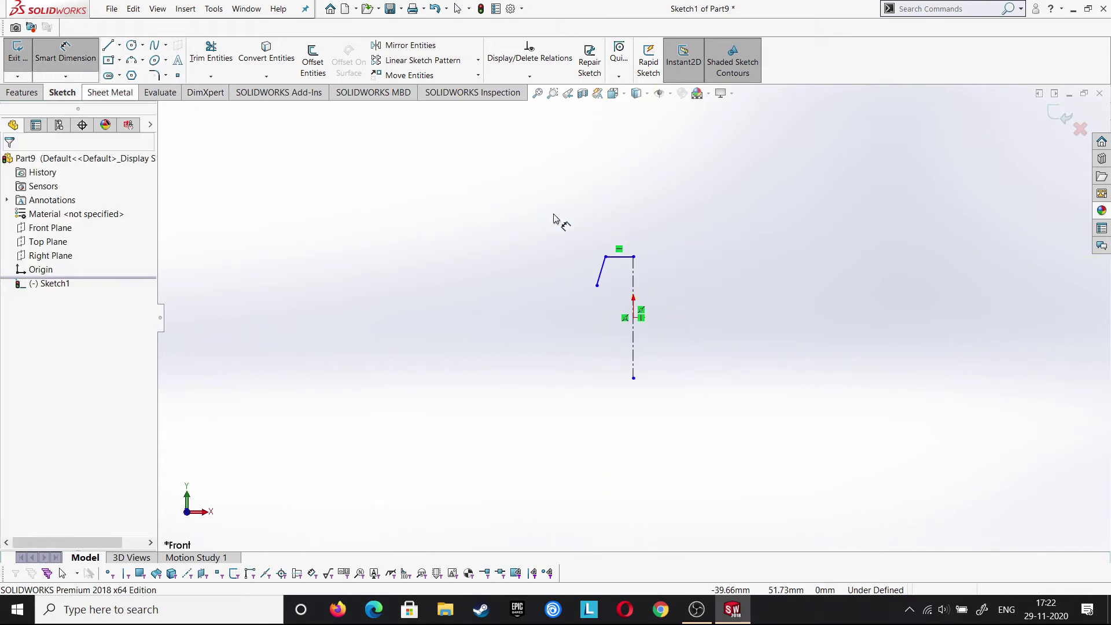
{"action": "left_click", "coordinate": [607, 257]}
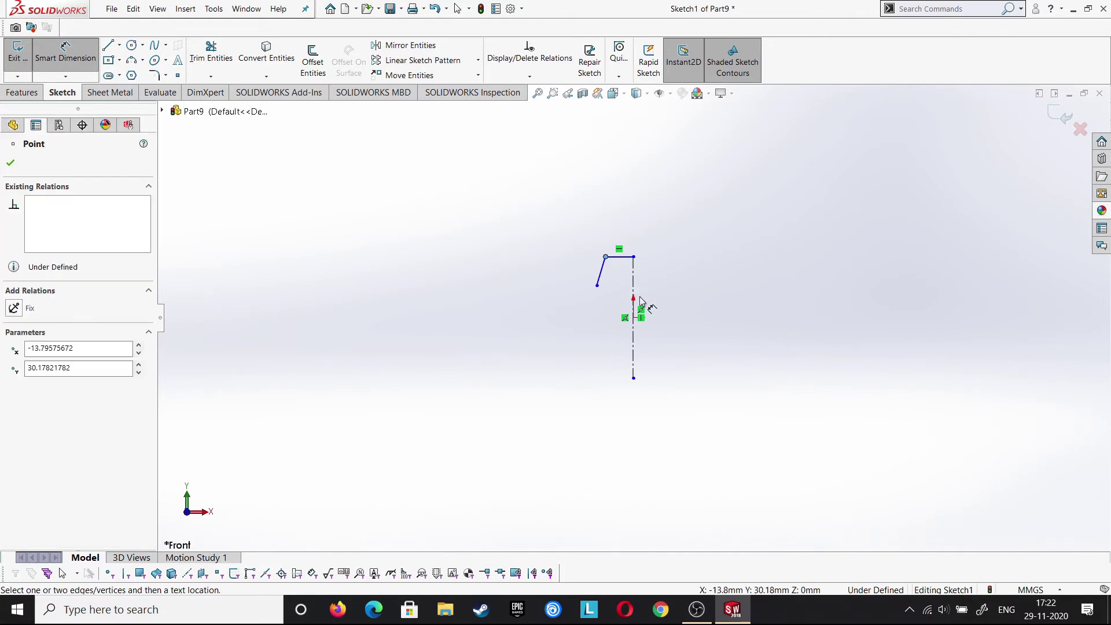
{"action": "left_click", "coordinate": [635, 299]}
{"action": "left_click", "coordinate": [651, 182]}
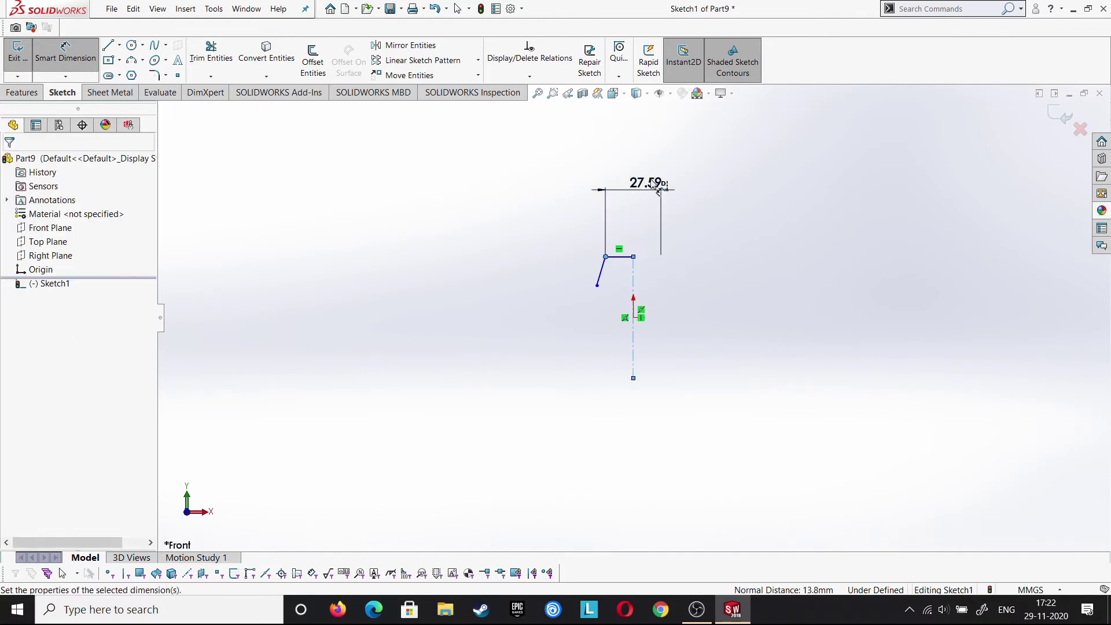
{"action": "type", "text": "25"}
{"action": "key", "text": "Return"}
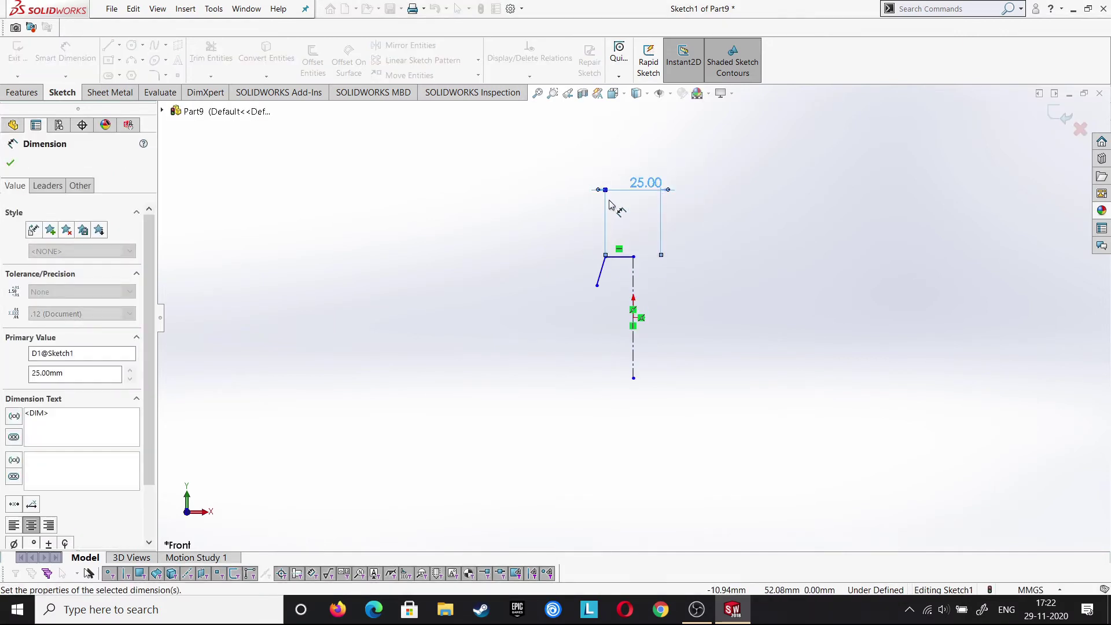
{"action": "left_click", "coordinate": [11, 162]}
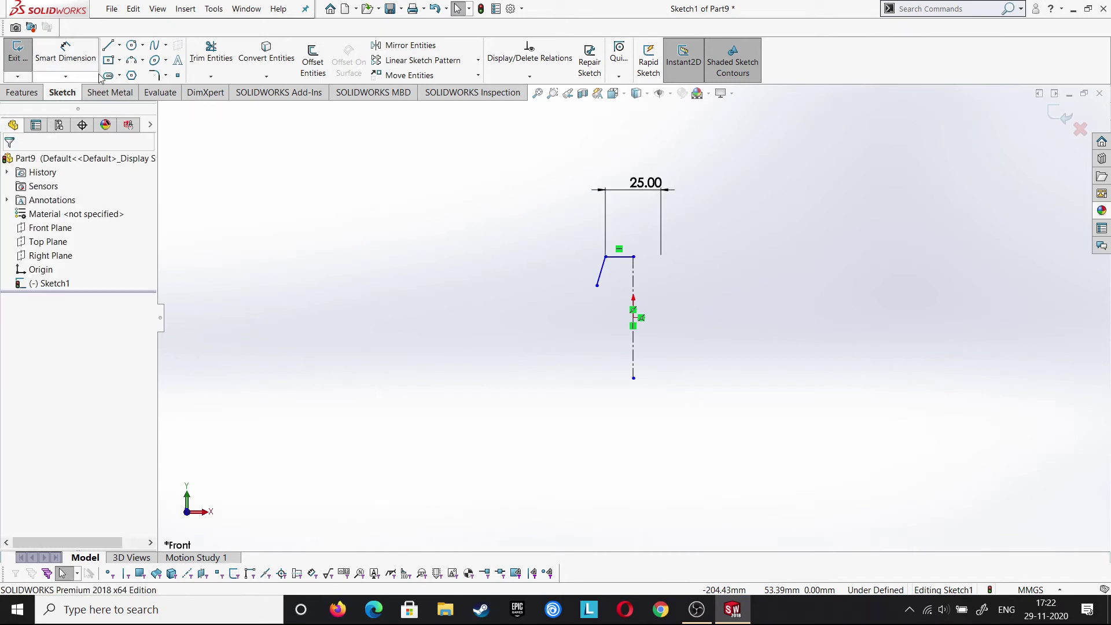
Sketch a three-point arc leftward from the slanted line and give it radius 100 mm
{"action": "left_click", "coordinate": [132, 61]}
{"action": "left_click", "coordinate": [598, 286]}
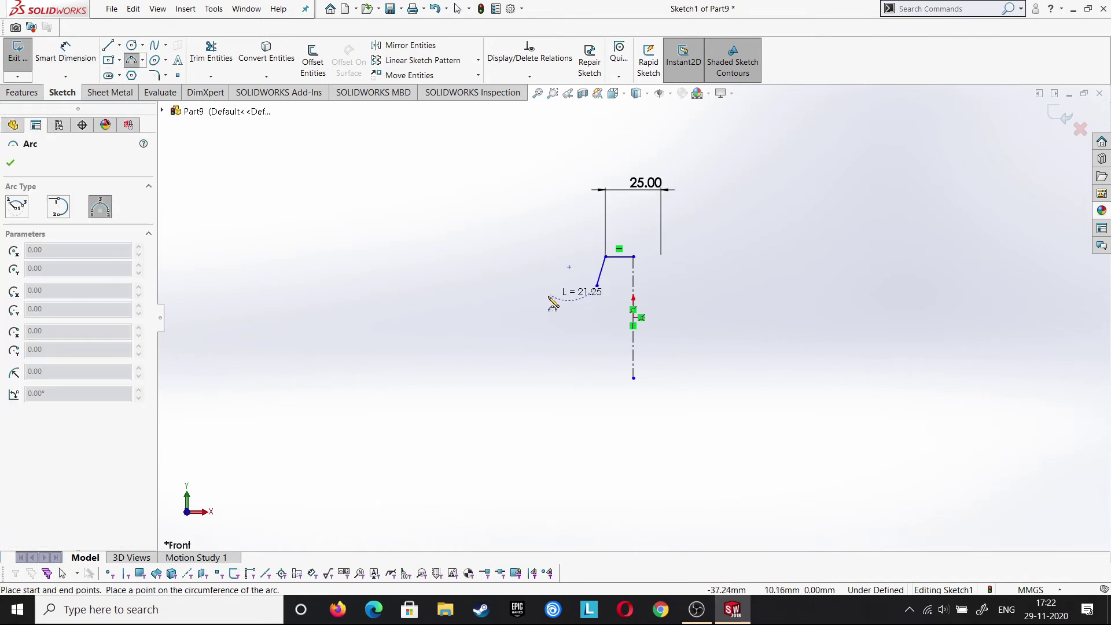
{"action": "left_click", "coordinate": [535, 301]}
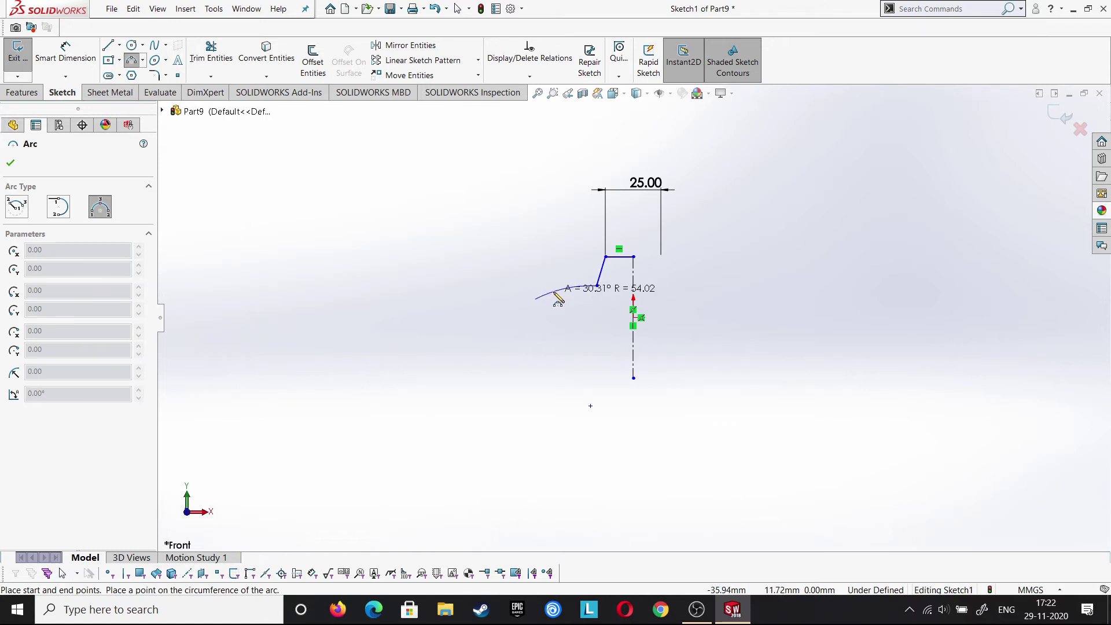
{"action": "left_click", "coordinate": [557, 298]}
{"action": "right_click", "coordinate": [557, 299]}
{"action": "left_click", "coordinate": [581, 300]}
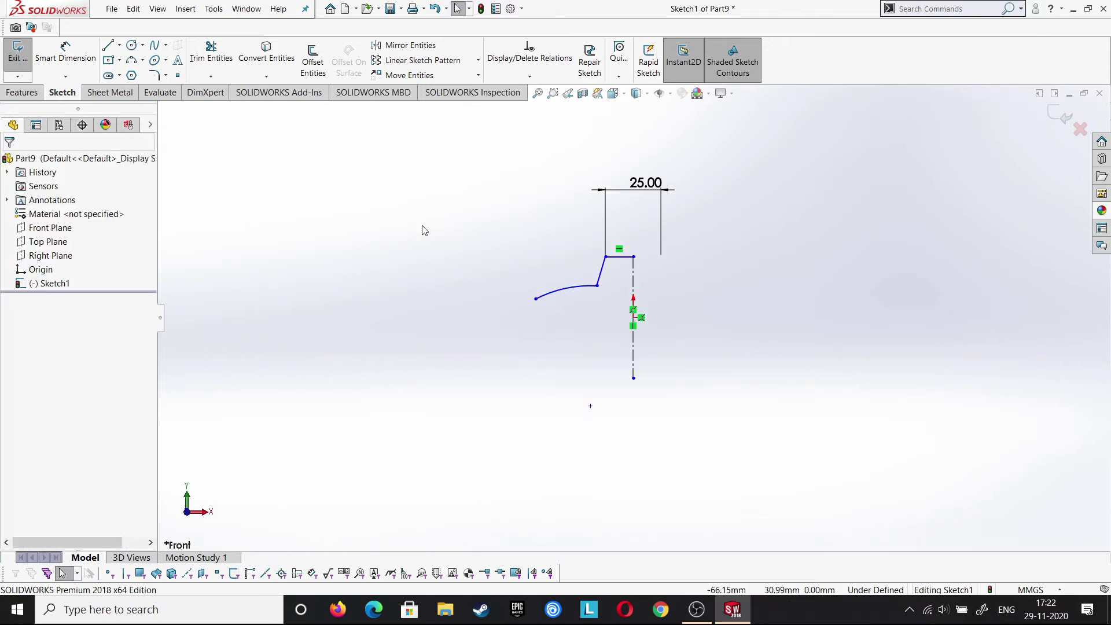
{"action": "left_click", "coordinate": [66, 53]}
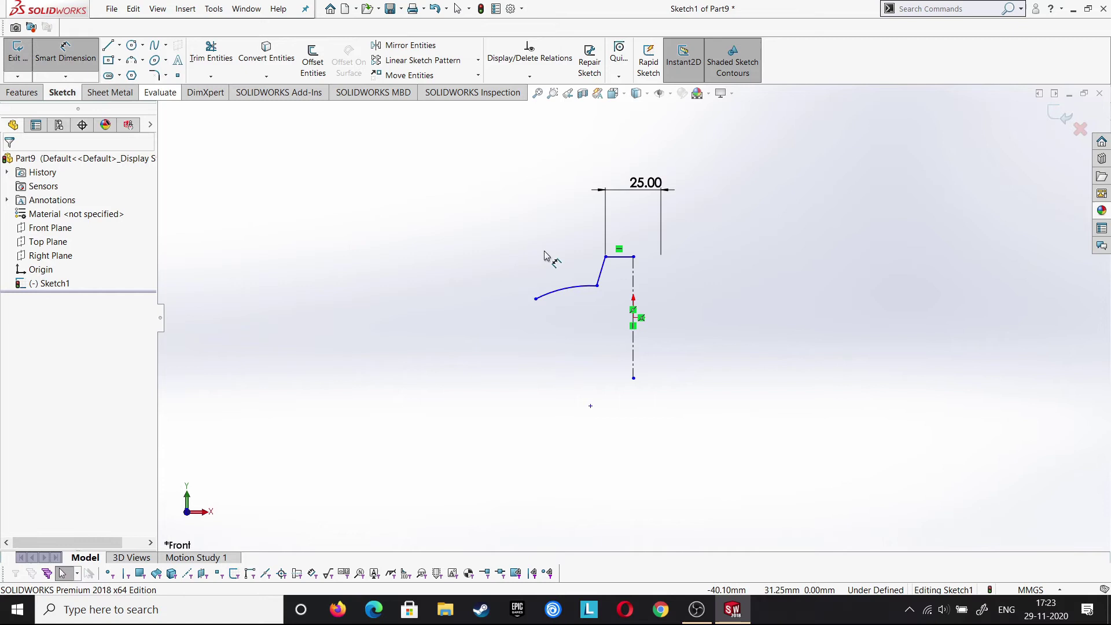
{"action": "left_click", "coordinate": [559, 296]}
{"action": "left_click", "coordinate": [523, 217]}
{"action": "type", "text": "1"}
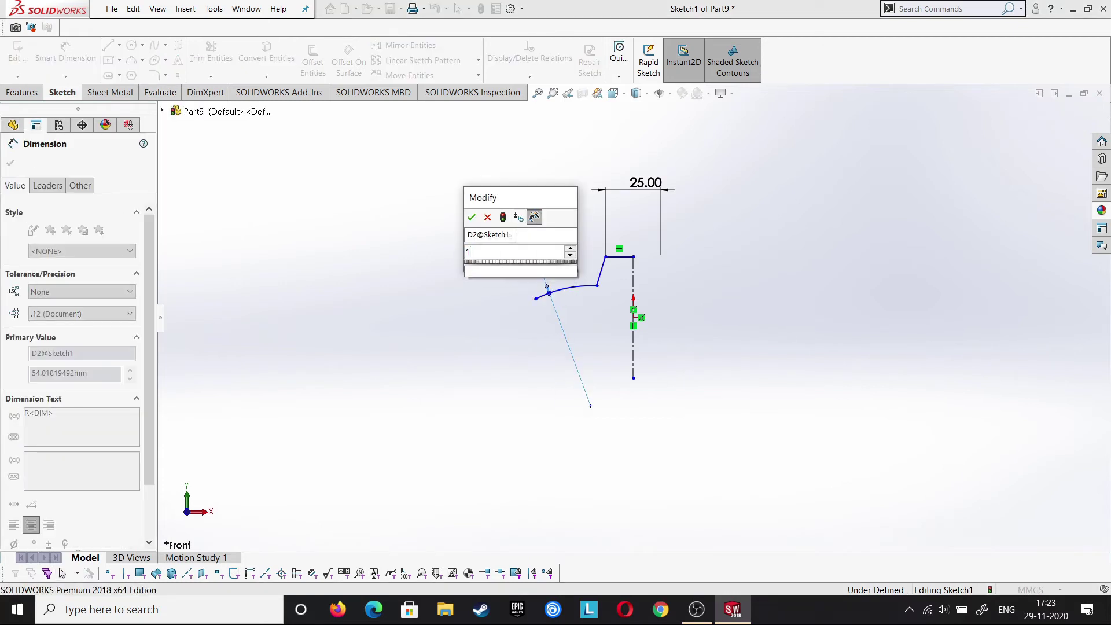
{"action": "type", "text": "00"}
{"action": "key", "text": "Return"}
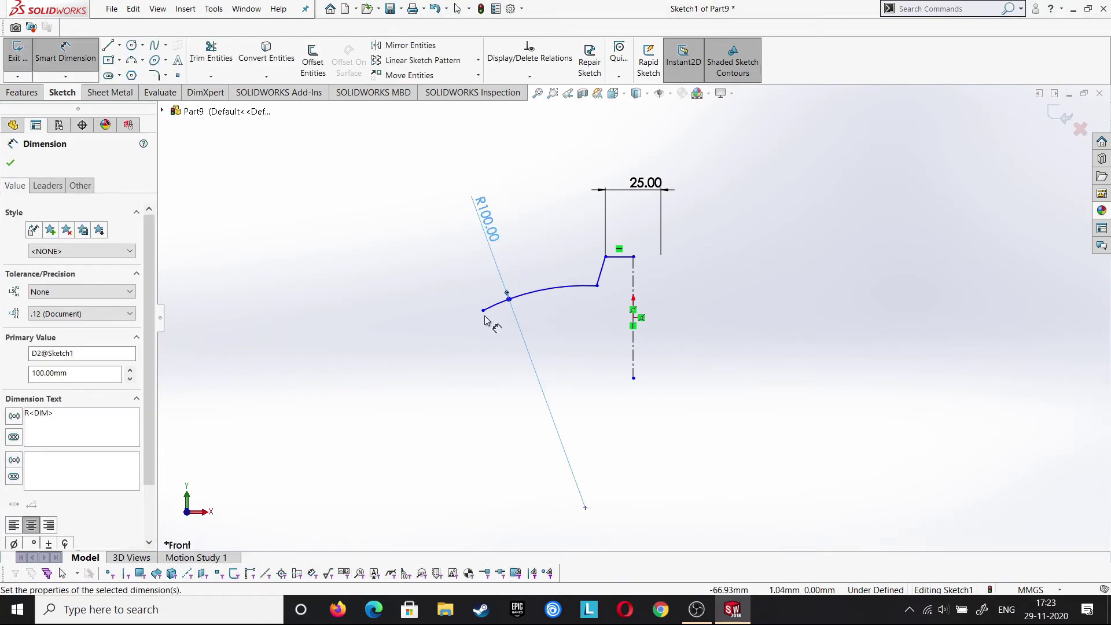
Drag the arc's left endpoint onto the slanted R100 line
{"action": "left_click", "coordinate": [483, 310]}
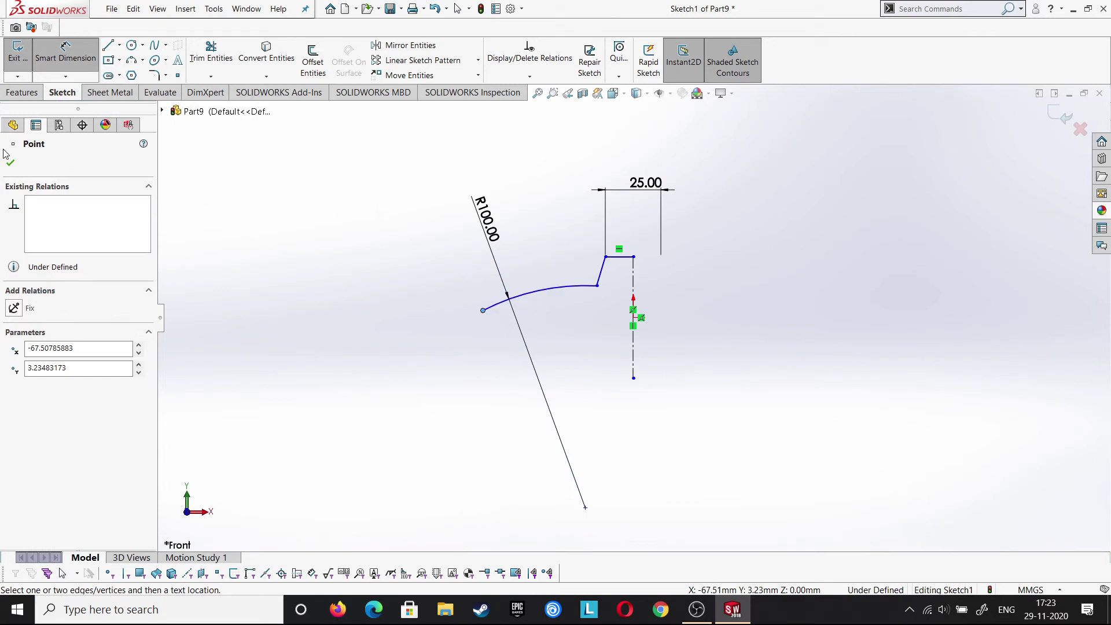
{"action": "key", "text": "Escape"}
{"action": "left_click", "coordinate": [483, 311]}
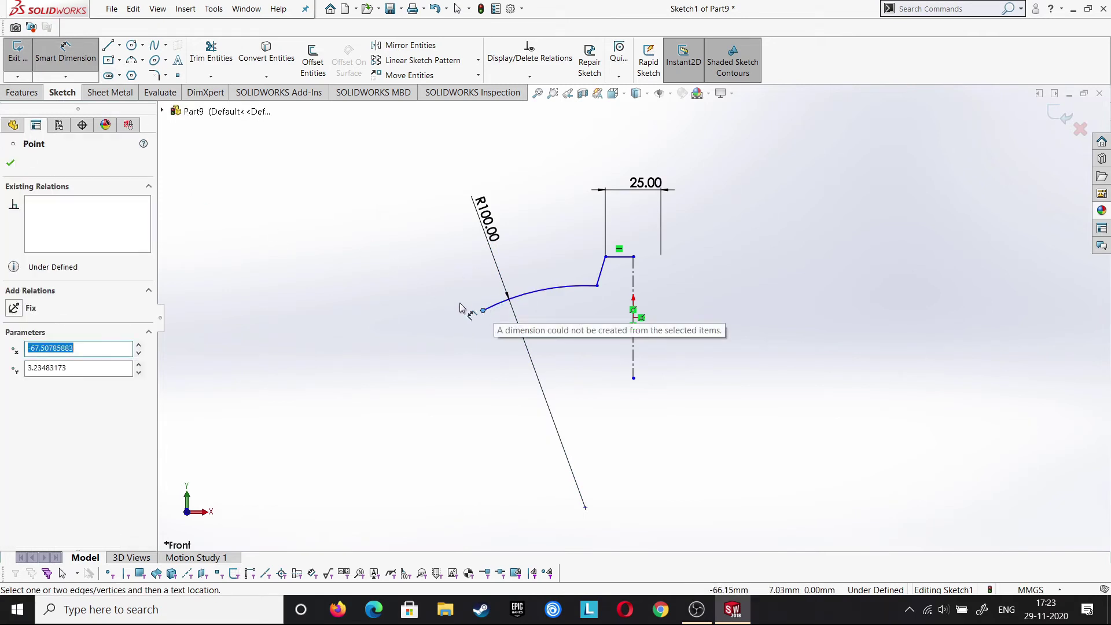
{"action": "key", "text": "Escape"}
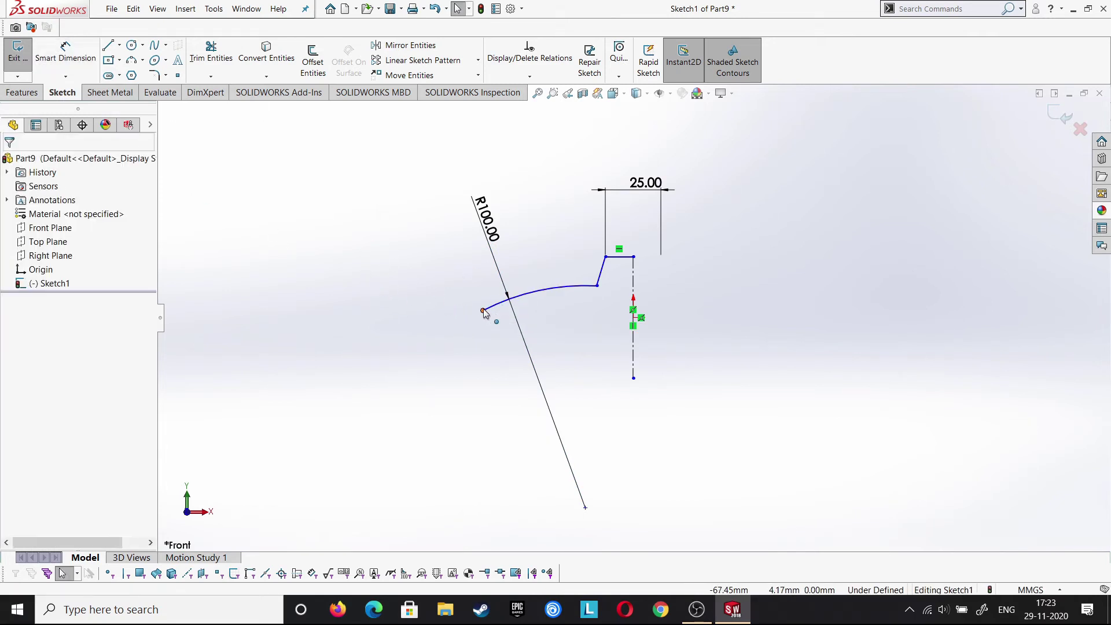
{"action": "left_click_drag", "start_coordinate": [483, 312], "coordinate": [531, 294]}
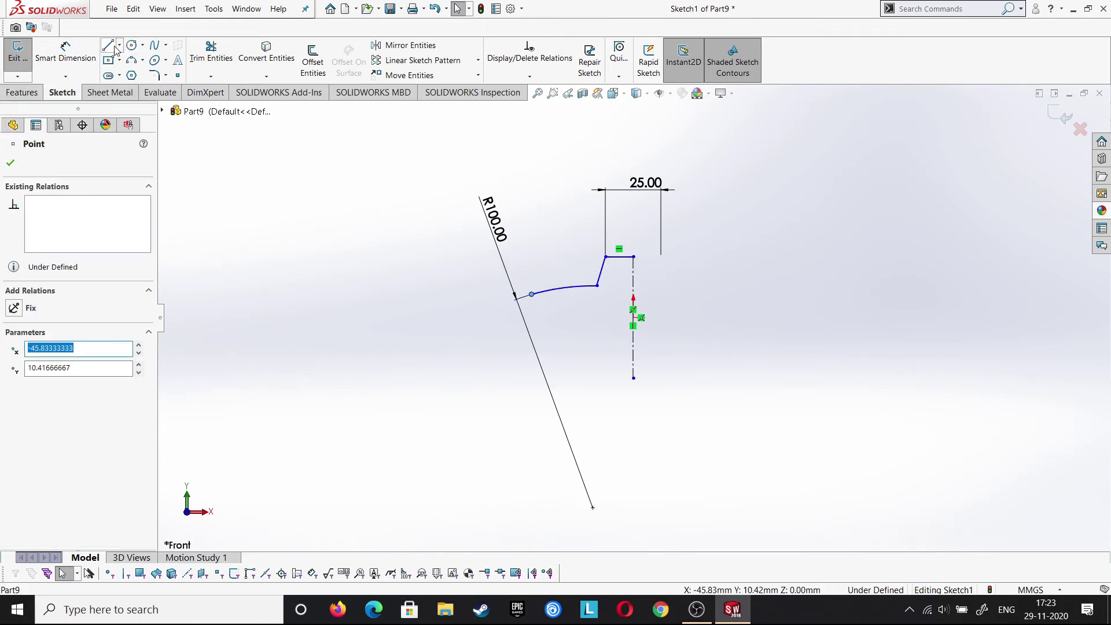
Draw a short vertical drop, a slanted edge and a horizontal line to the centreline
{"action": "left_click", "coordinate": [111, 46]}
{"action": "left_click", "coordinate": [531, 294]}
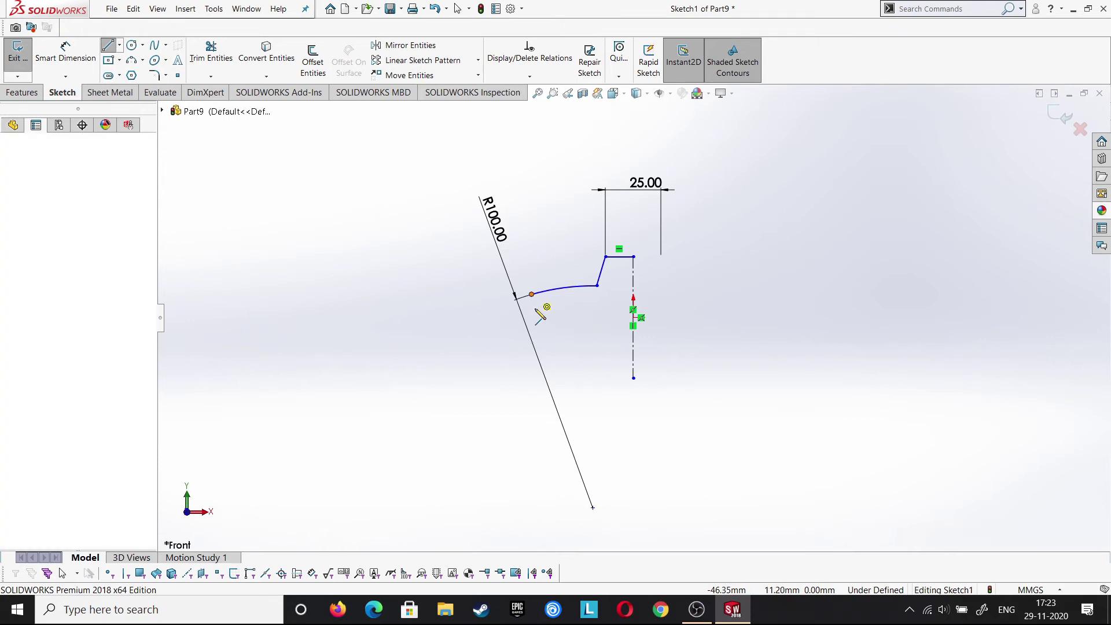
{"action": "left_click", "coordinate": [531, 306]}
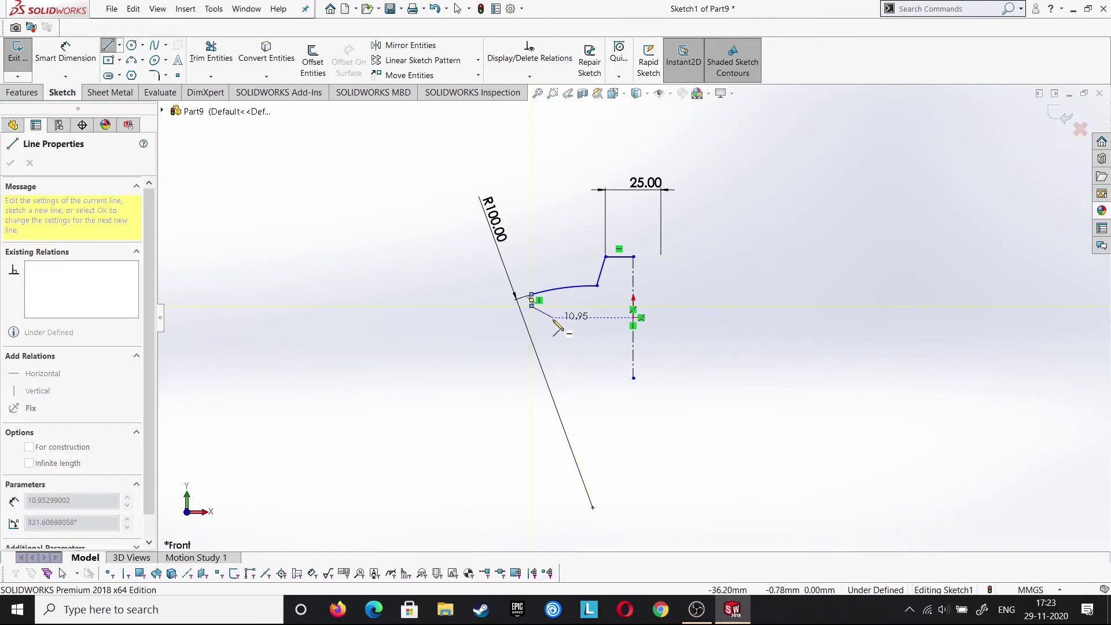
{"action": "left_click", "coordinate": [553, 318]}
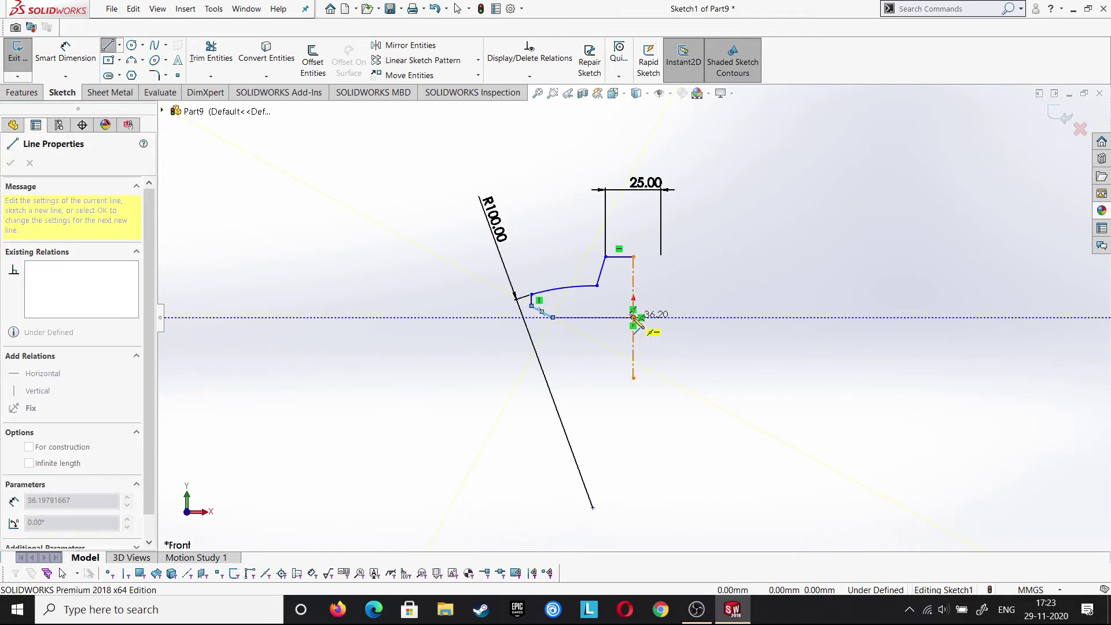
{"action": "left_click", "coordinate": [633, 317]}
{"action": "right_click", "coordinate": [632, 316]}
{"action": "left_click", "coordinate": [666, 326]}
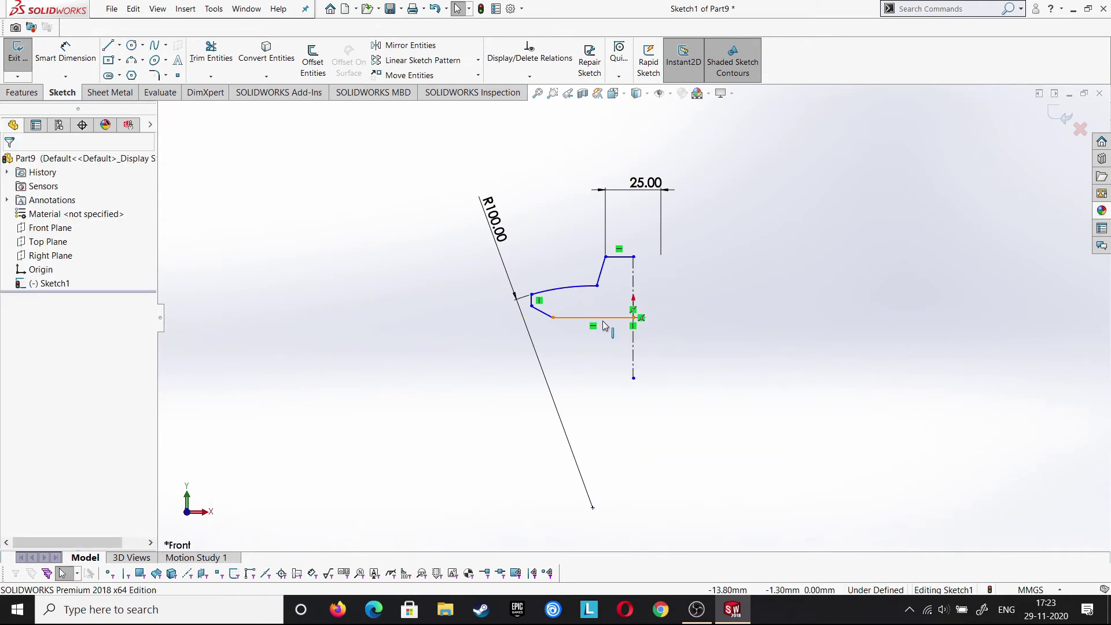
Dimension the vertical drop 5 mm and the slanted edge 45°
{"action": "left_click", "coordinate": [602, 318]}
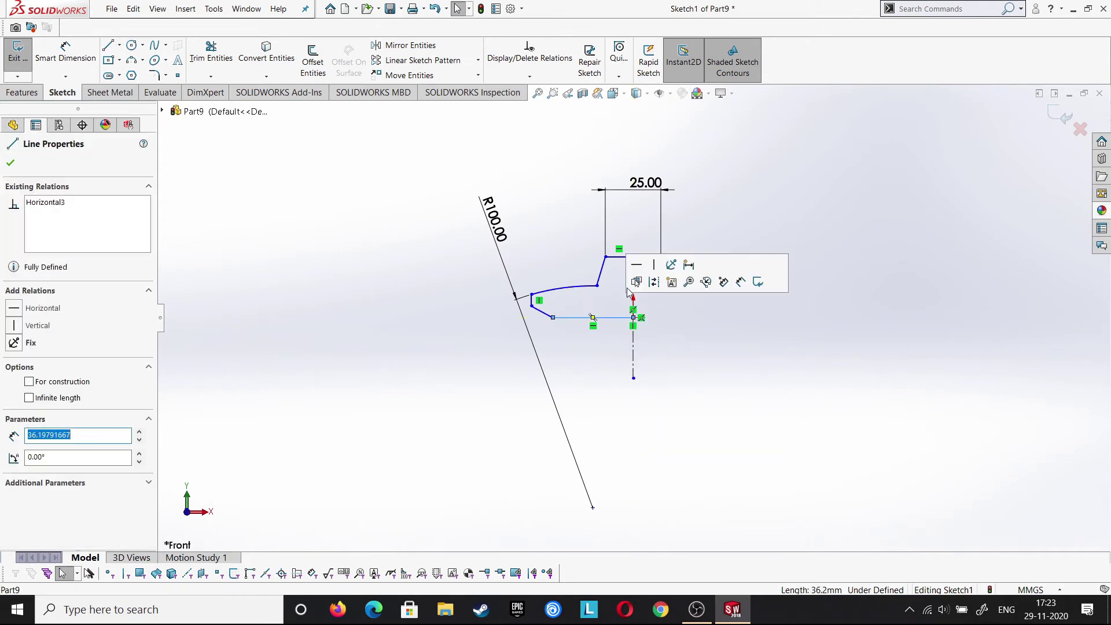
{"action": "left_click", "coordinate": [422, 291]}
{"action": "key", "text": "d"}
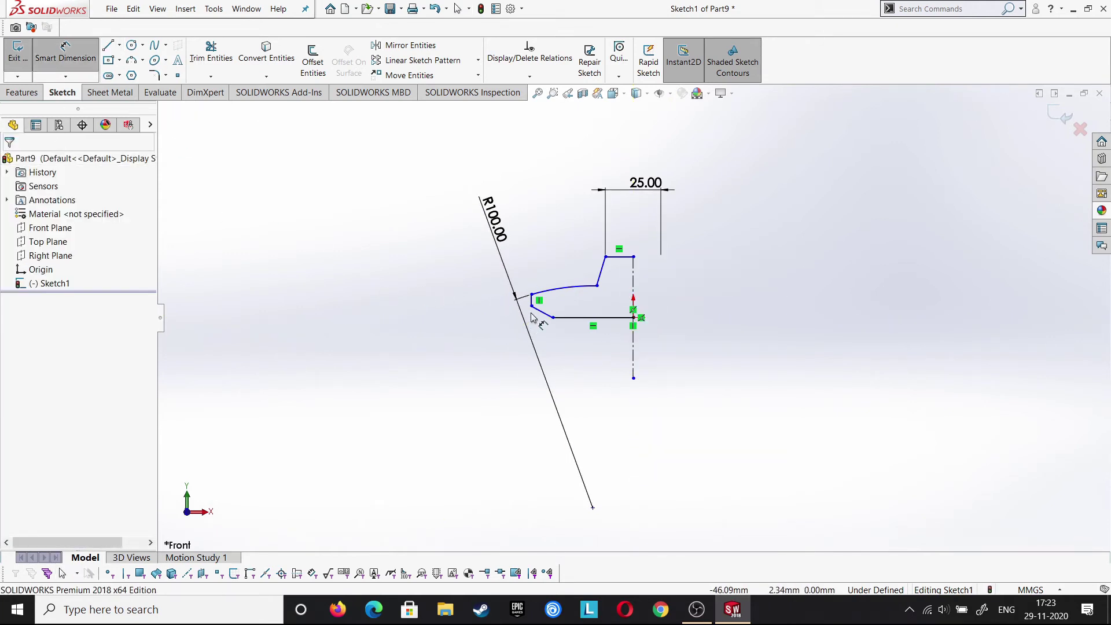
{"action": "left_click", "coordinate": [533, 302]}
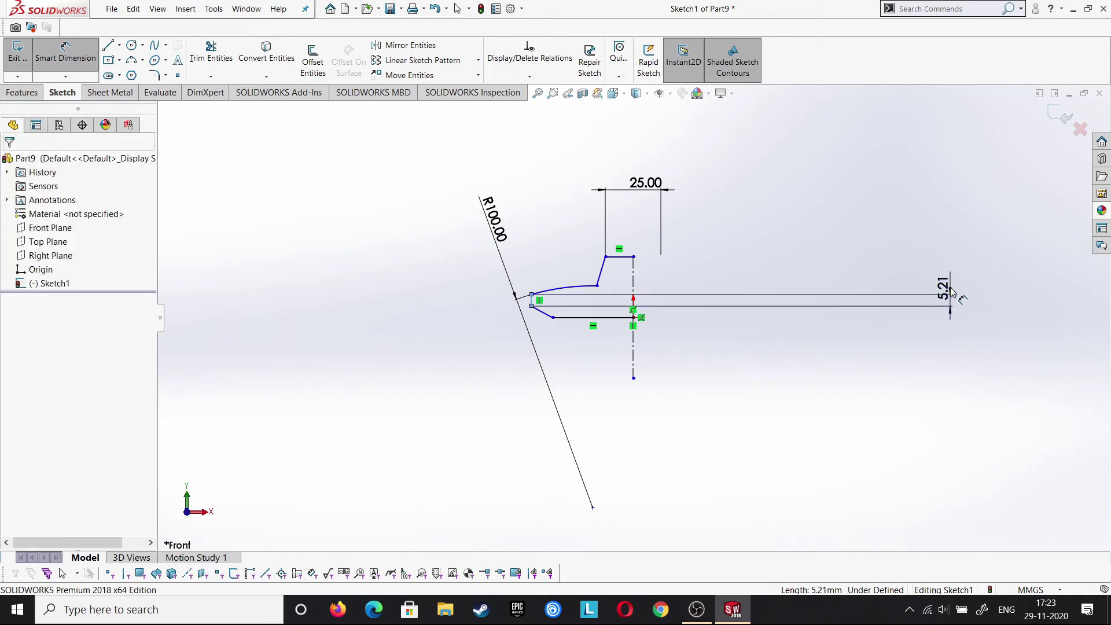
{"action": "left_click", "coordinate": [950, 289]}
{"action": "type", "text": "5.00mm"}
{"action": "key", "text": "Return"}
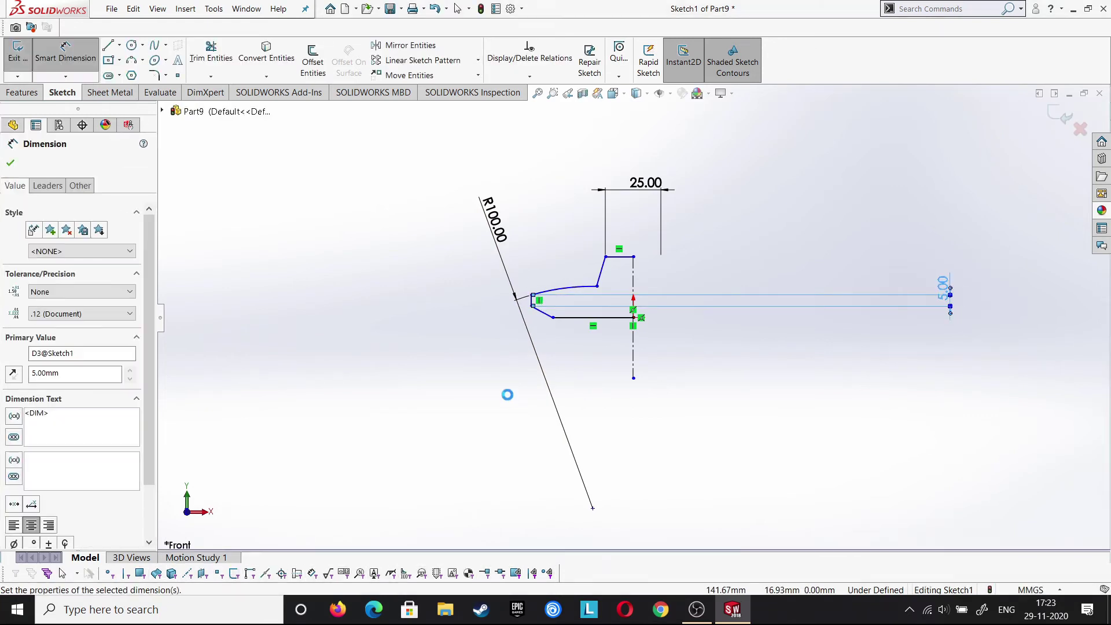
{"action": "scroll", "coordinate": [569, 318], "scroll_direction": "down", "scroll_amount": 2}
{"action": "left_click", "coordinate": [572, 280]}
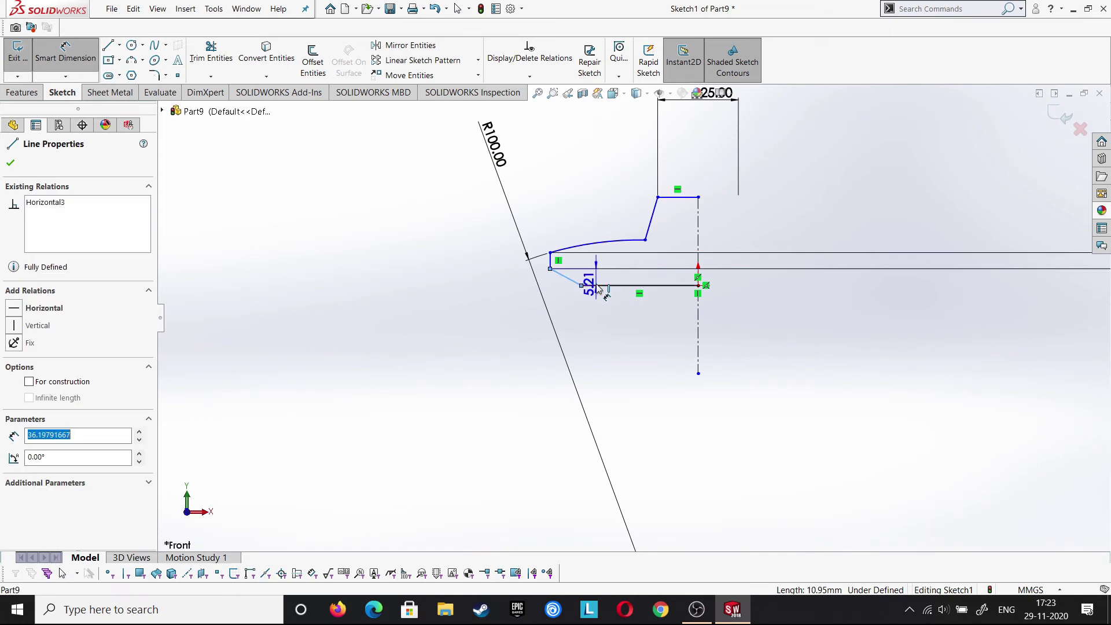
{"action": "left_click", "coordinate": [466, 282]}
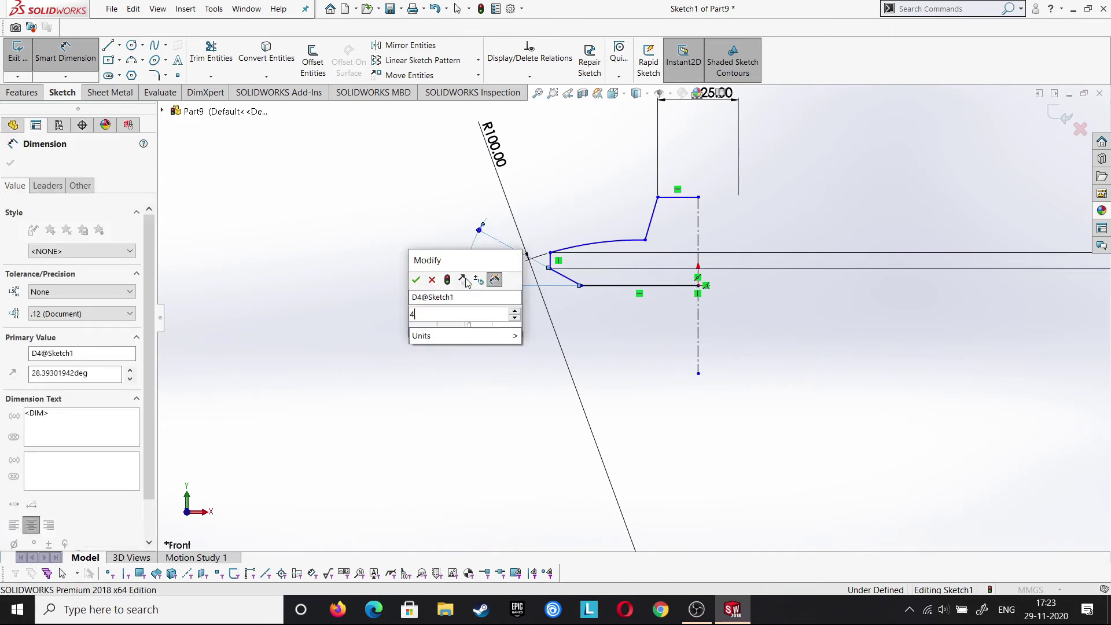
{"action": "type", "text": "45"}
{"action": "key", "text": "Return"}
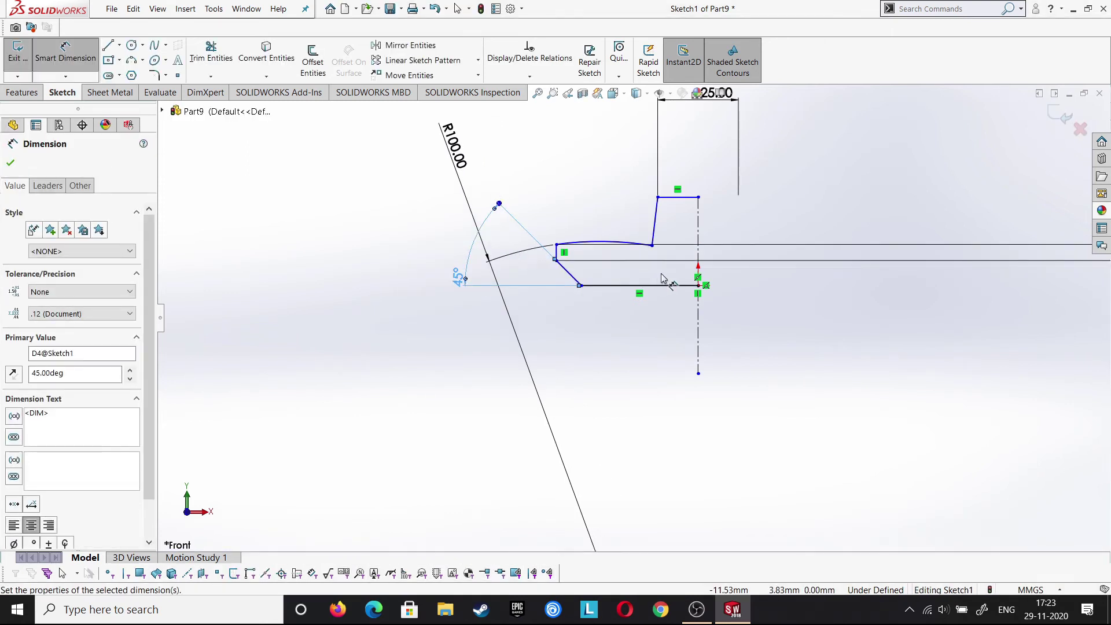
{"action": "key", "text": "Escape"}
Adjust an arc endpoint and dimension the bottom line 40 mm
{"action": "left_click_drag", "start_coordinate": [652, 246], "coordinate": [654, 224]}
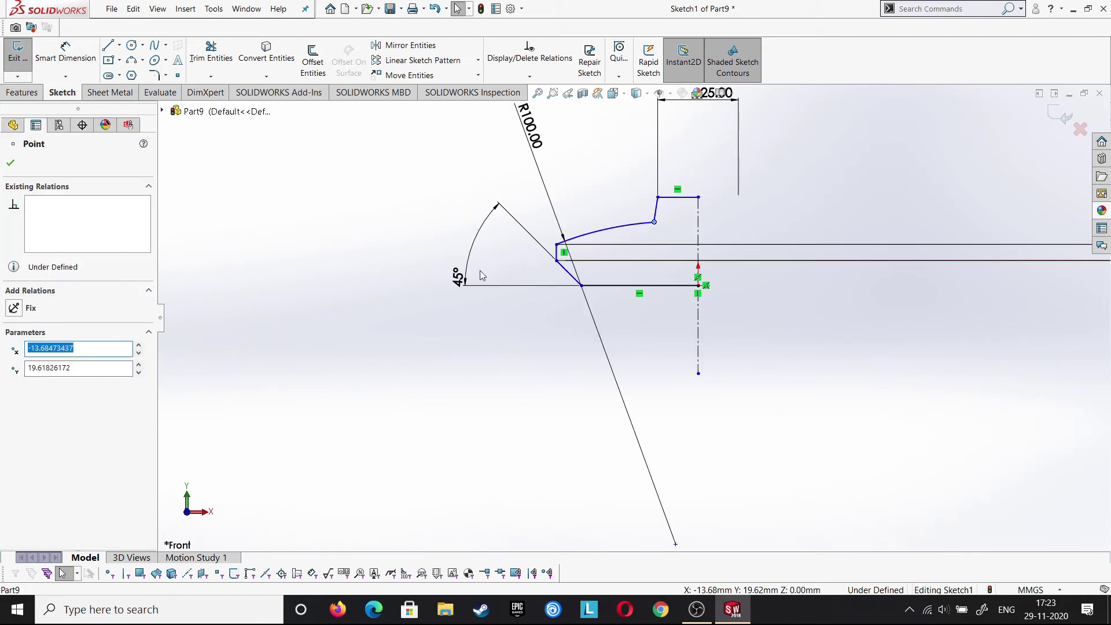
{"action": "left_click", "coordinate": [616, 286]}
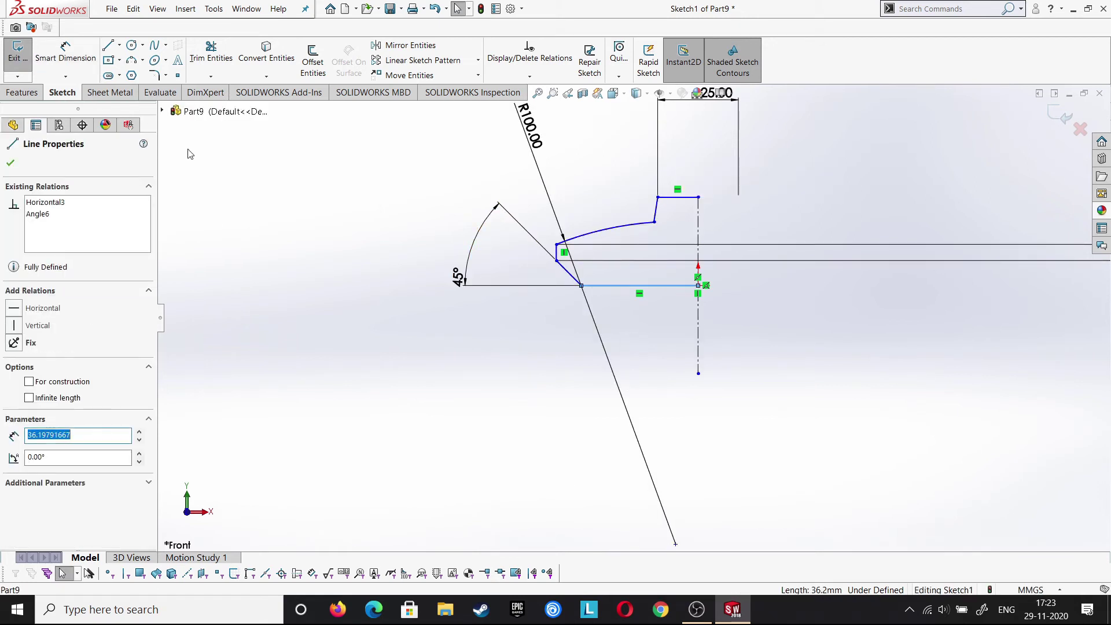
{"action": "left_click", "coordinate": [65, 52]}
{"action": "left_click", "coordinate": [630, 285]}
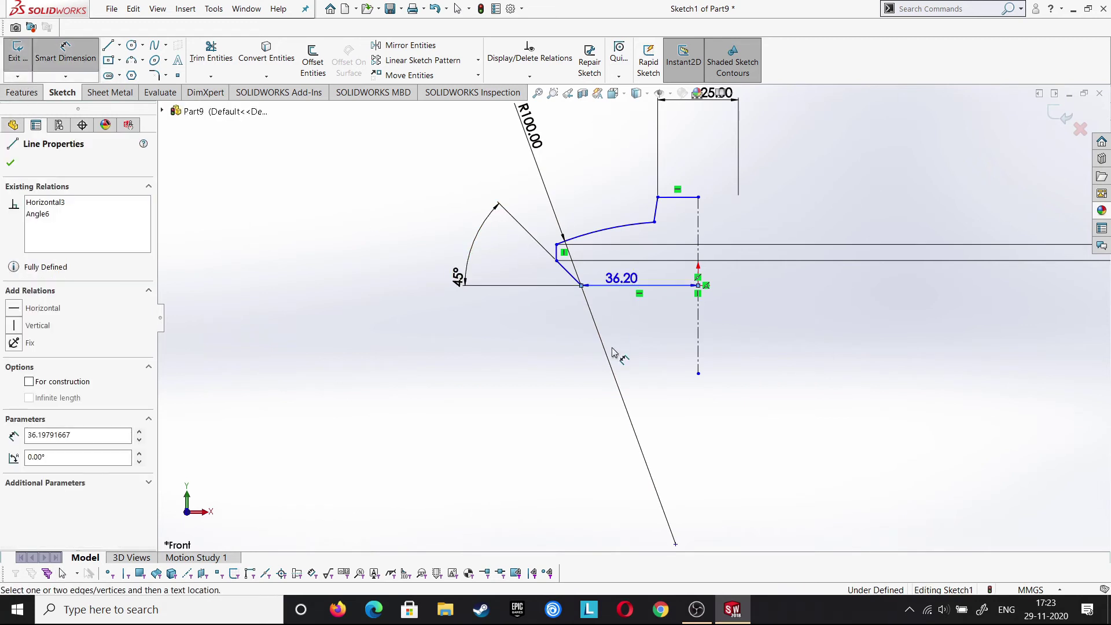
{"action": "left_click", "coordinate": [614, 346]}
{"action": "type", "text": "40"}
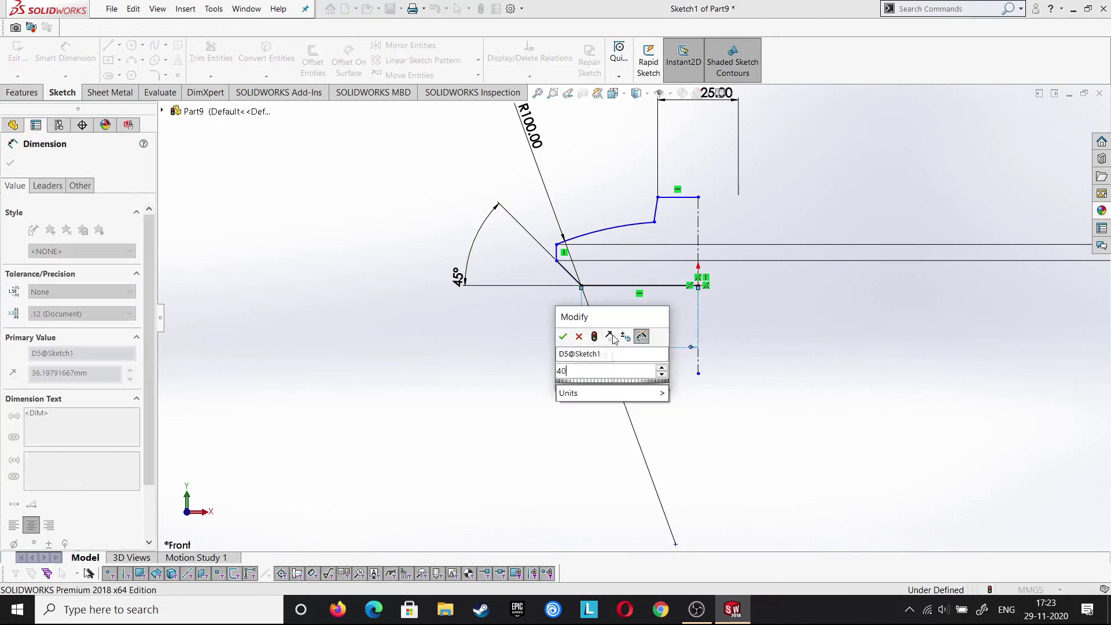
{"action": "key", "text": "Return"}
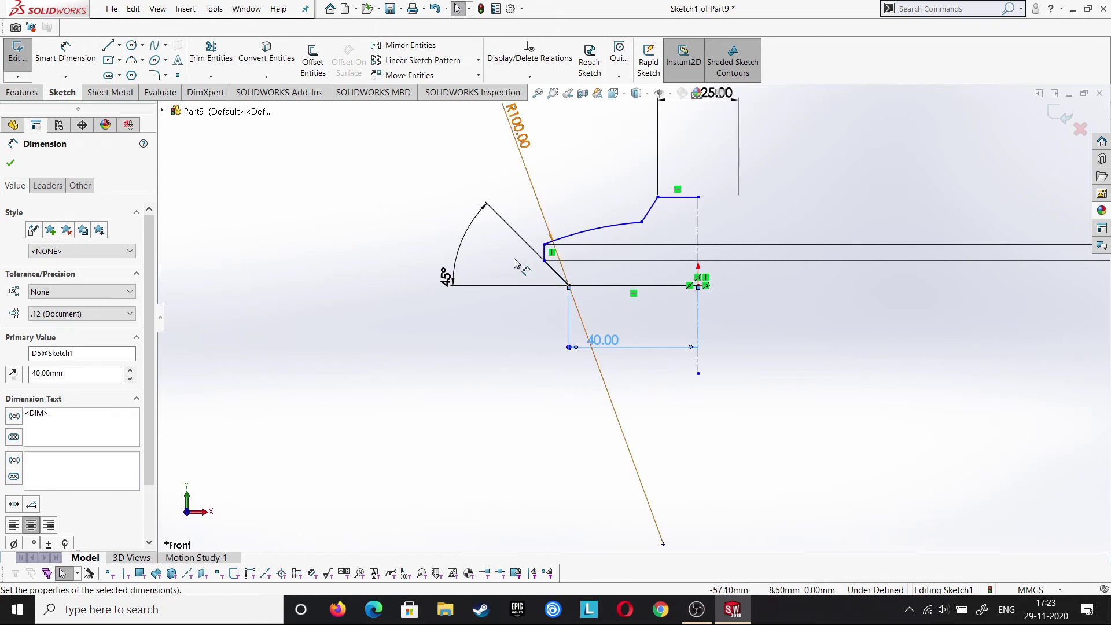
{"action": "key", "text": "Escape"}
{"action": "scroll", "coordinate": [633, 318], "scroll_direction": "down", "scroll_amount": 3}
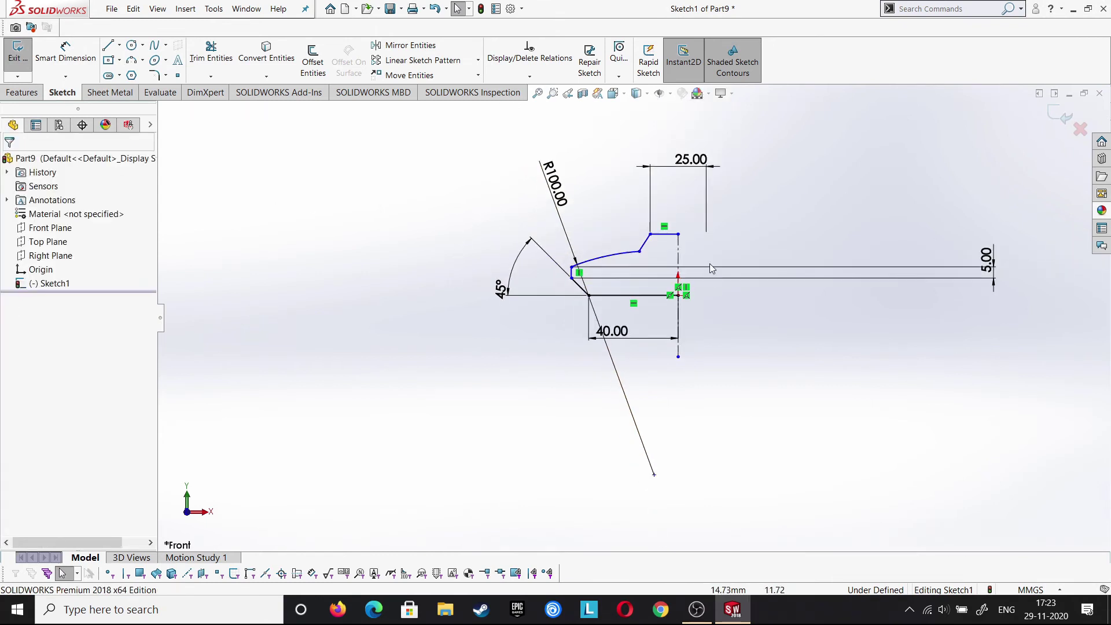
{"action": "scroll", "coordinate": [700, 231], "scroll_direction": "down", "scroll_amount": 1}
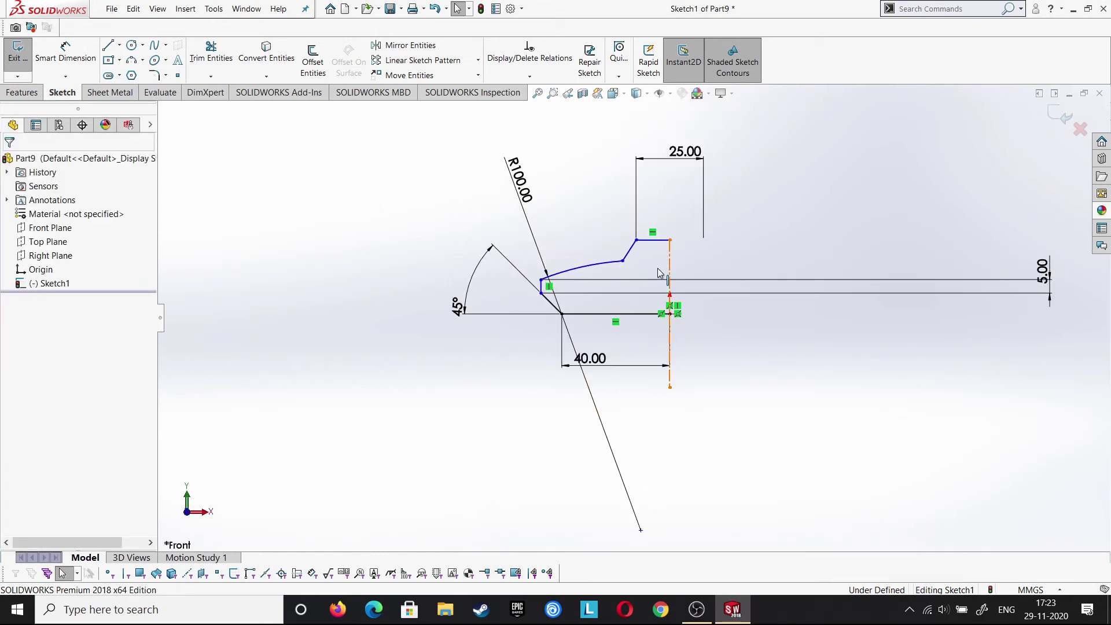
Trim the vertical construction line and convert it to a solid line
{"action": "left_click", "coordinate": [669, 272]}
{"action": "left_click", "coordinate": [522, 284]}
{"action": "key", "text": "t"}
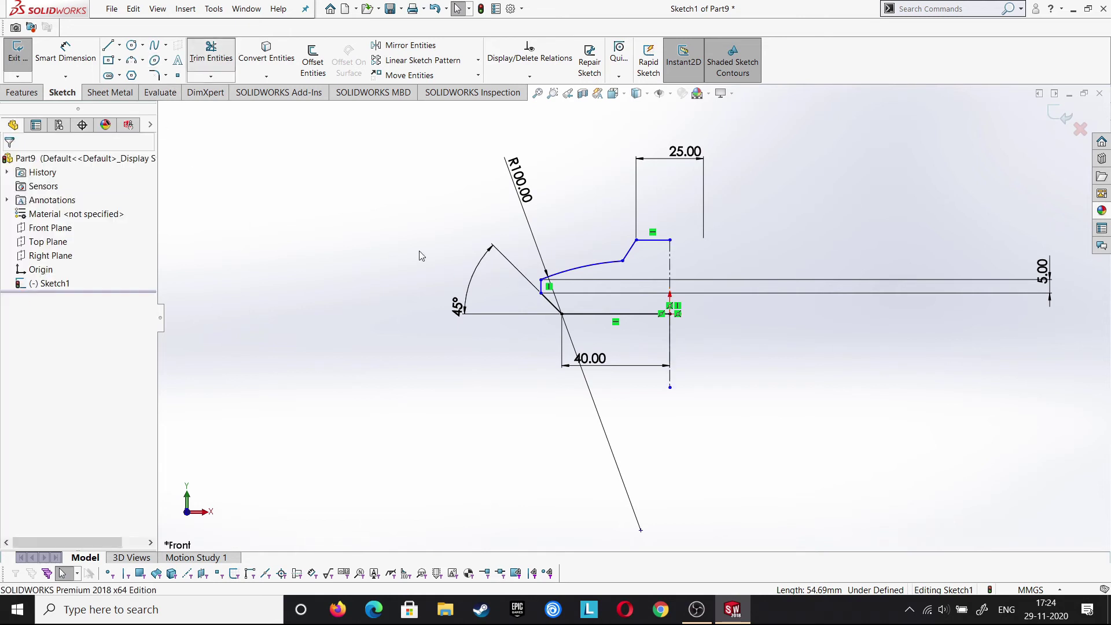
{"action": "left_click_drag", "start_coordinate": [660, 348], "coordinate": [686, 283]}
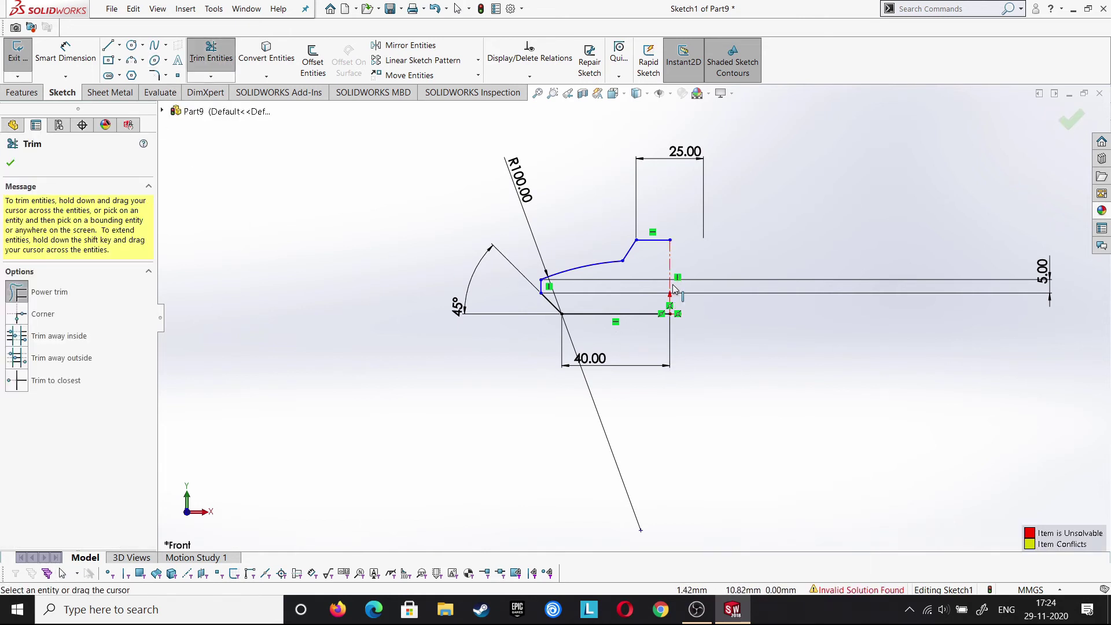
{"action": "left_click", "coordinate": [672, 289]}
{"action": "left_click", "coordinate": [7, 163]}
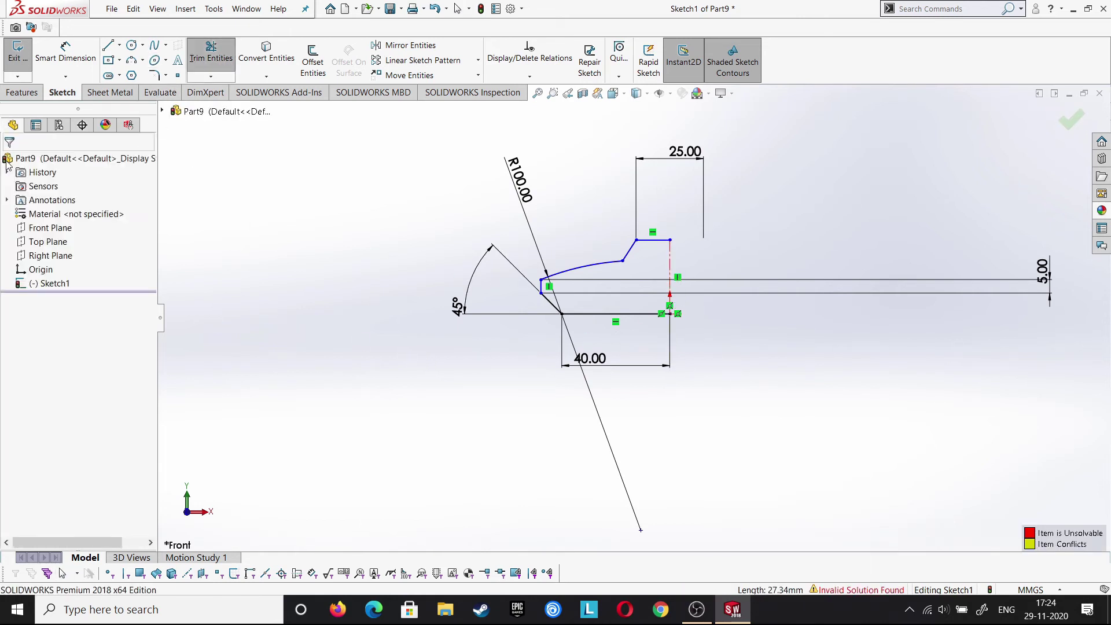
{"action": "left_click", "coordinate": [673, 271]}
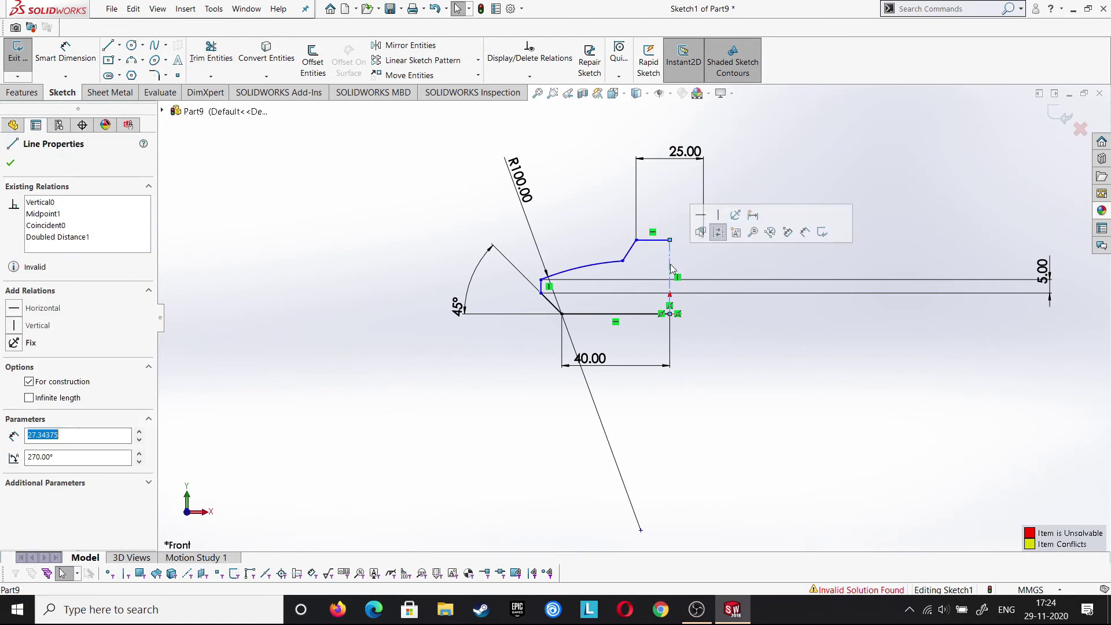
{"action": "left_click", "coordinate": [38, 385]}
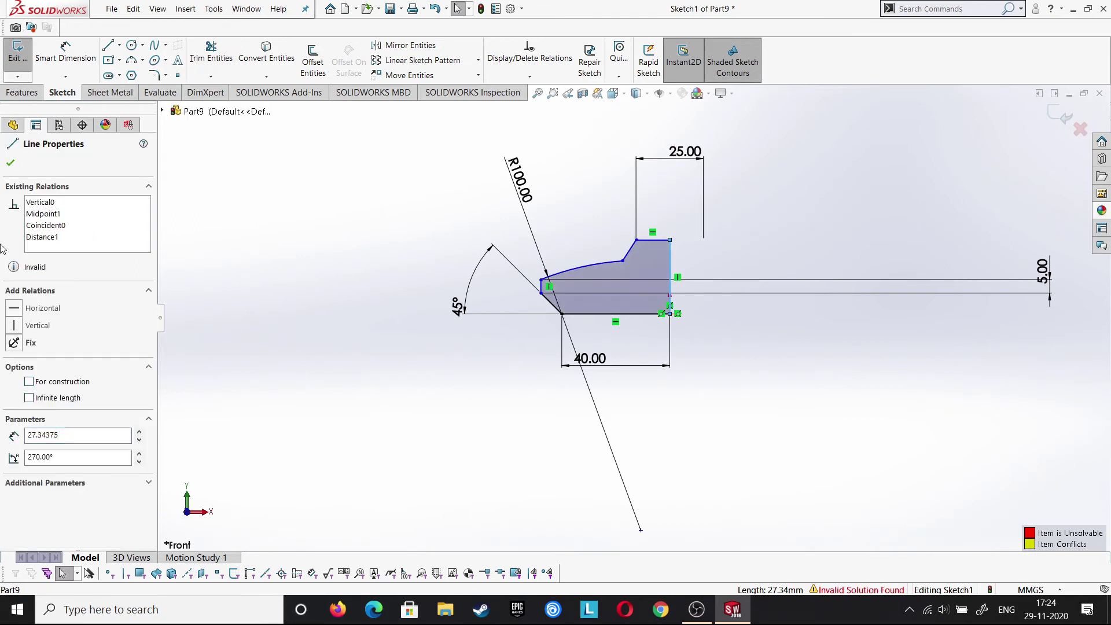
{"action": "left_click", "coordinate": [7, 165]}
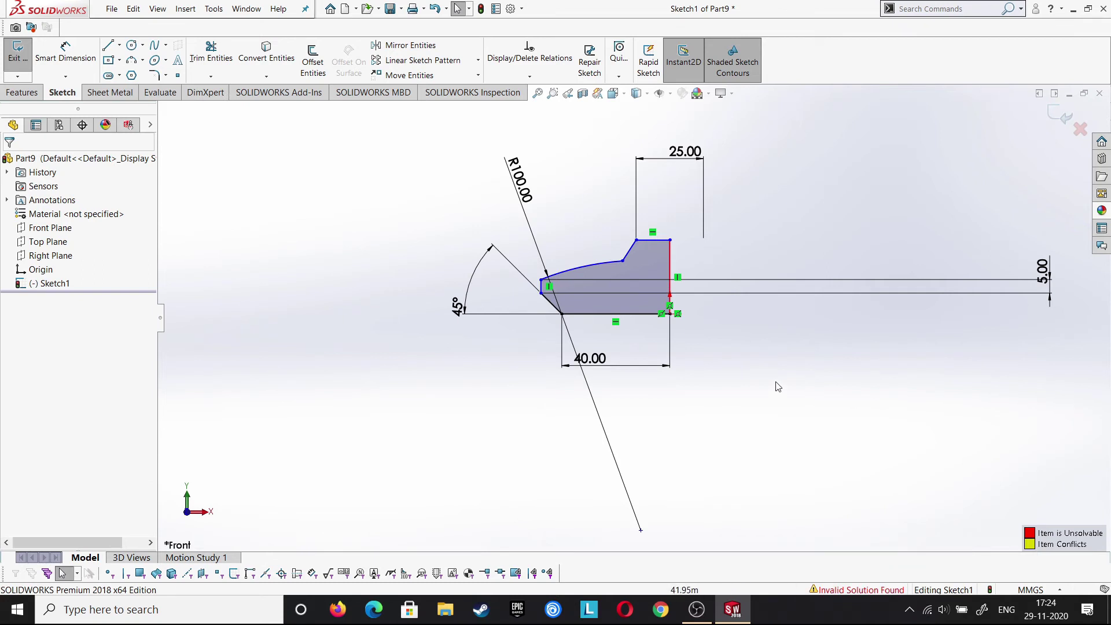
Trim away the vertical line portion above the profile
{"action": "left_click", "coordinate": [665, 262]}
{"action": "left_click", "coordinate": [716, 273]}
{"action": "left_click", "coordinate": [210, 52]}
{"action": "left_click_drag", "start_coordinate": [659, 269], "coordinate": [681, 288]}
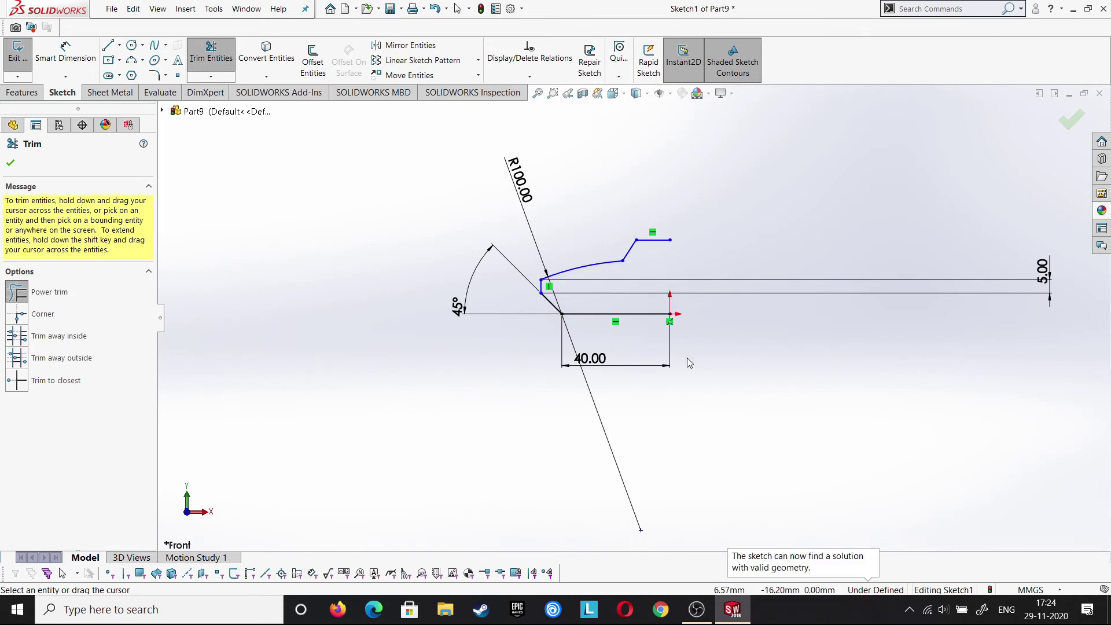
{"action": "left_click", "coordinate": [8, 162]}
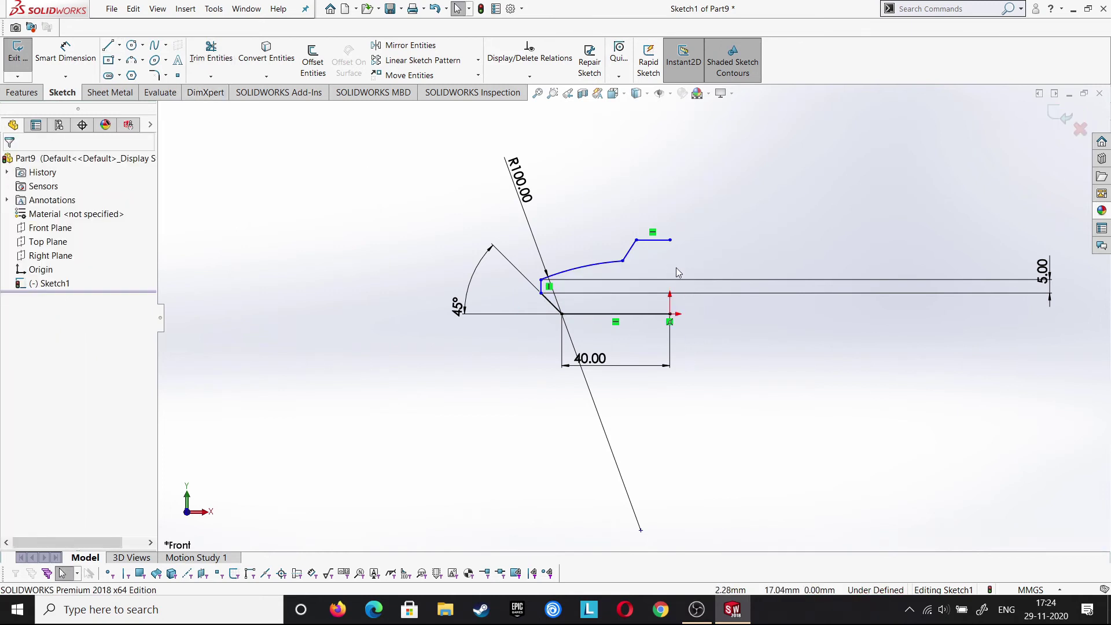
Draw a vertical line from the top edge's end down to the bottom corner
{"action": "left_click", "coordinate": [669, 240]}
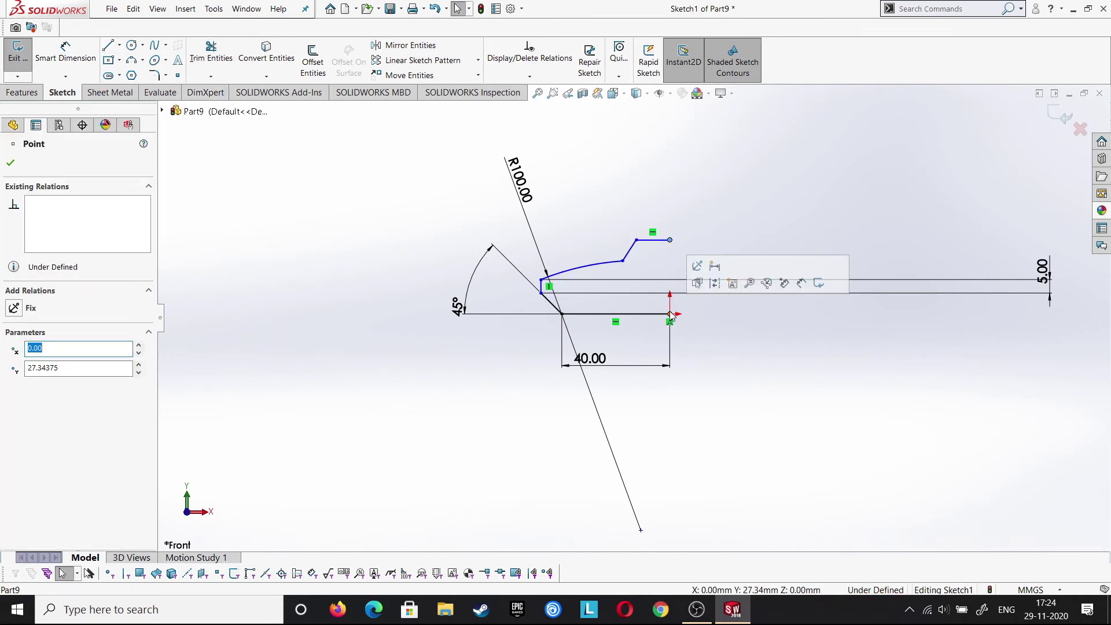
{"action": "left_click", "coordinate": [108, 45]}
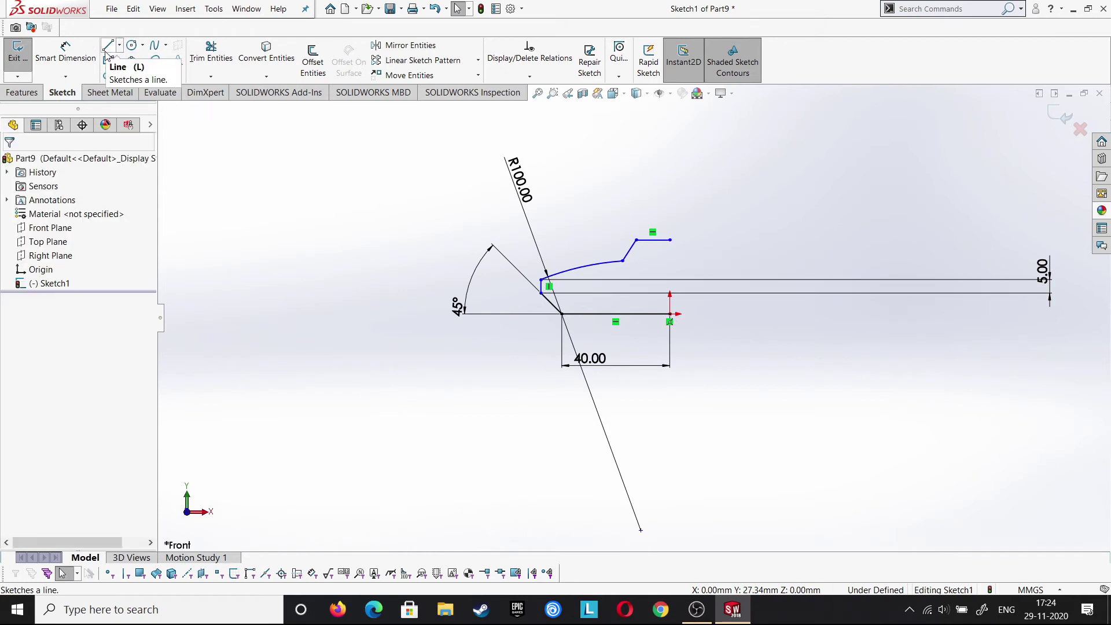
{"action": "left_click", "coordinate": [670, 241]}
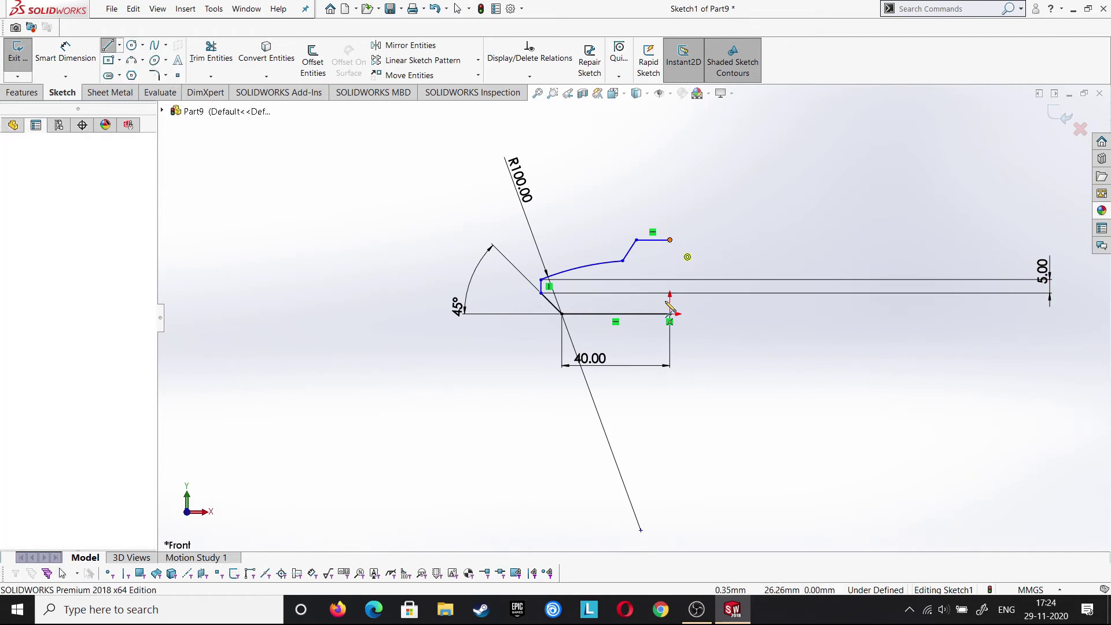
{"action": "left_click", "coordinate": [669, 313]}
{"action": "right_click", "coordinate": [670, 316]}
{"action": "left_click", "coordinate": [735, 328]}
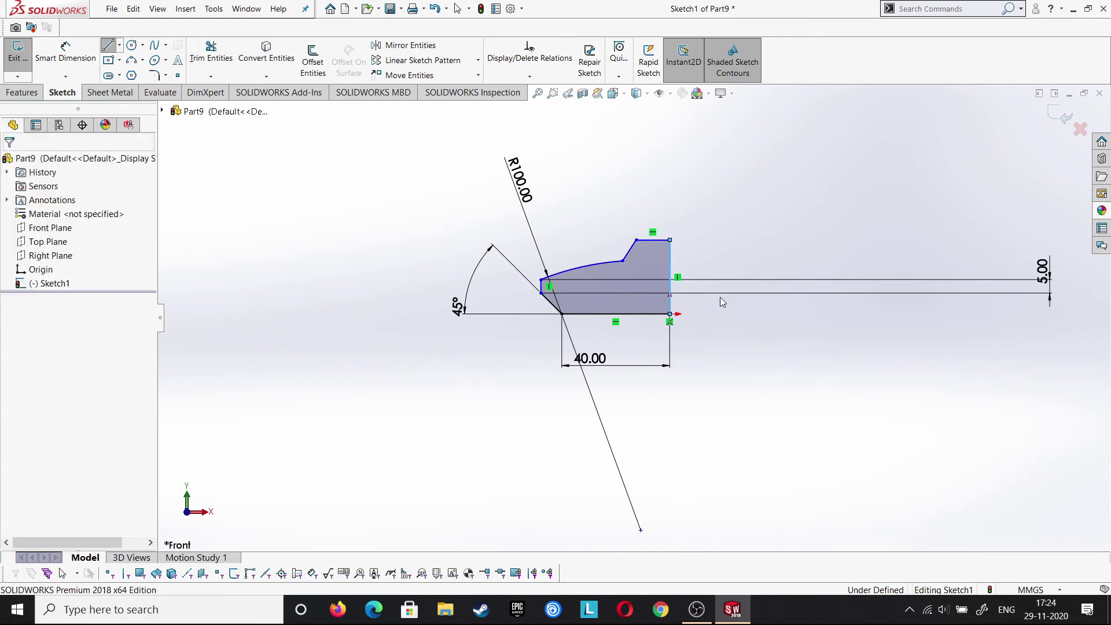
Dimension the top edge 12.50 long and 25.00 above the 5.00 line
{"action": "key", "text": "d"}
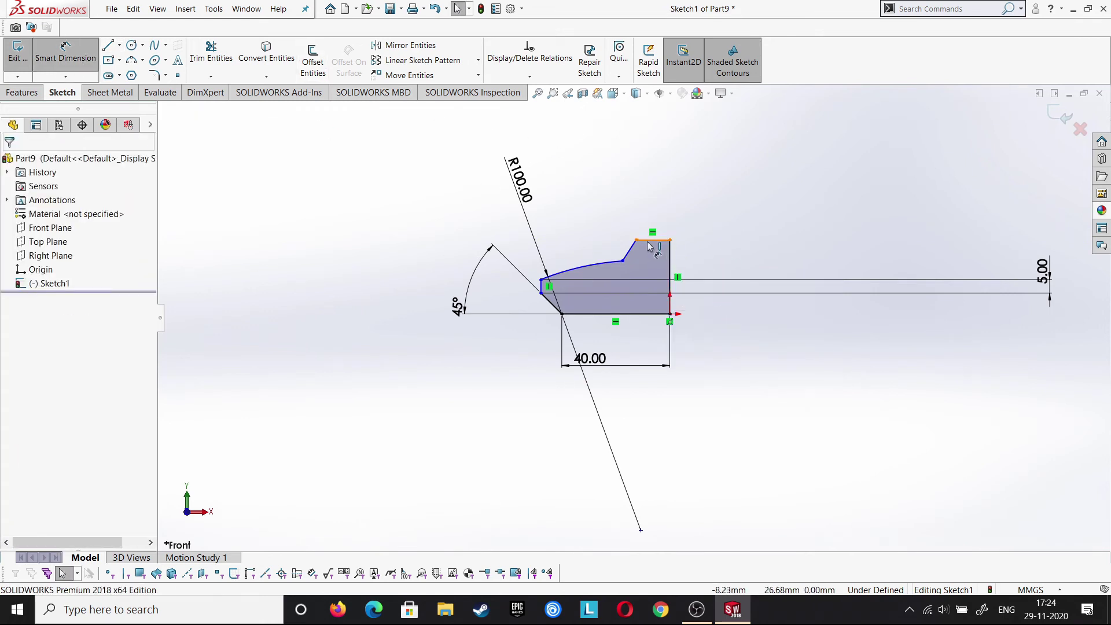
{"action": "left_click", "coordinate": [648, 246]}
{"action": "left_click", "coordinate": [683, 163]}
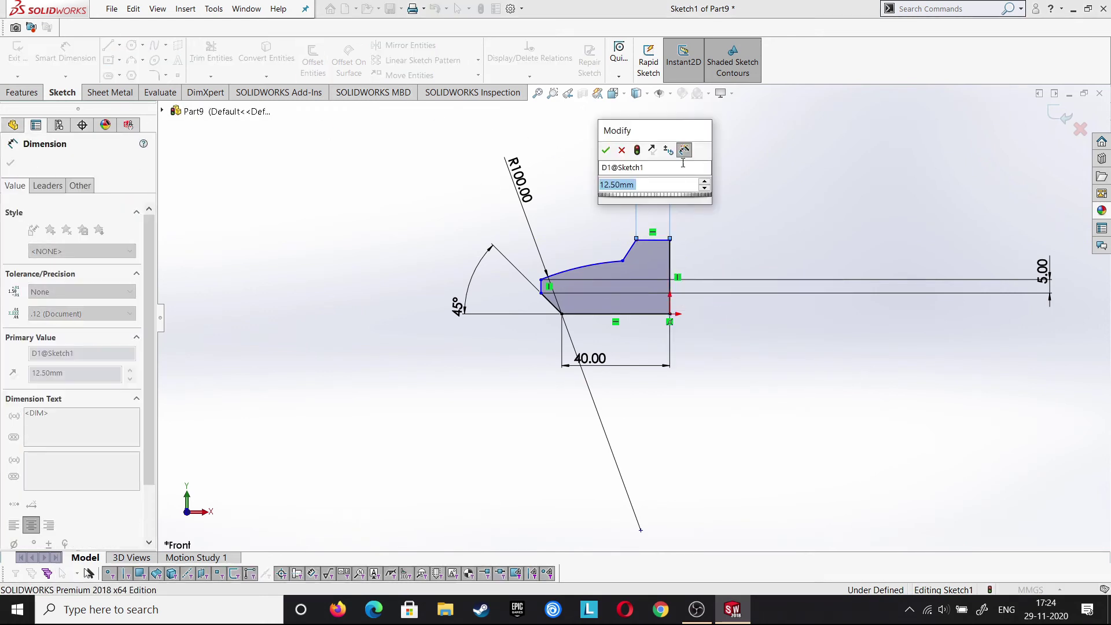
{"action": "left_click", "coordinate": [606, 150]}
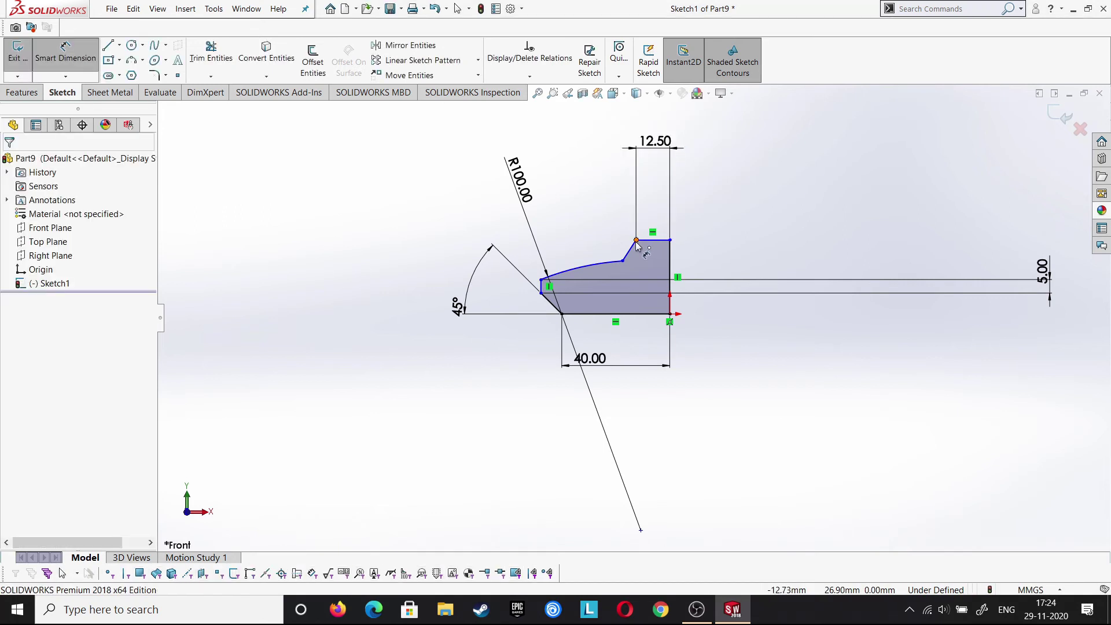
{"action": "left_click", "coordinate": [637, 240]}
{"action": "left_click", "coordinate": [541, 279]}
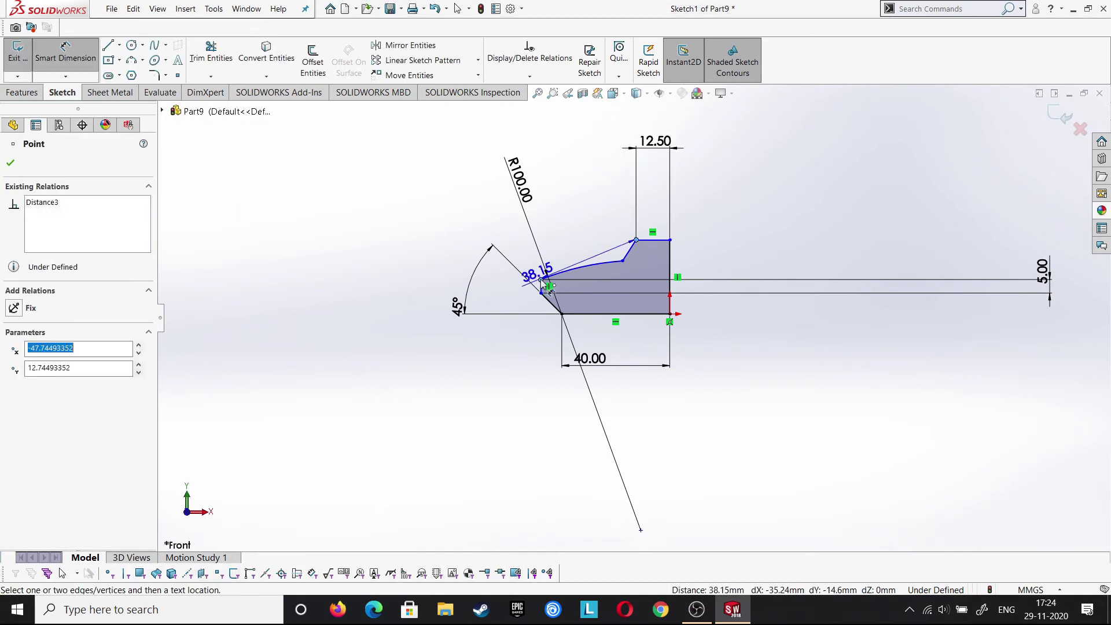
{"action": "left_click", "coordinate": [901, 249]}
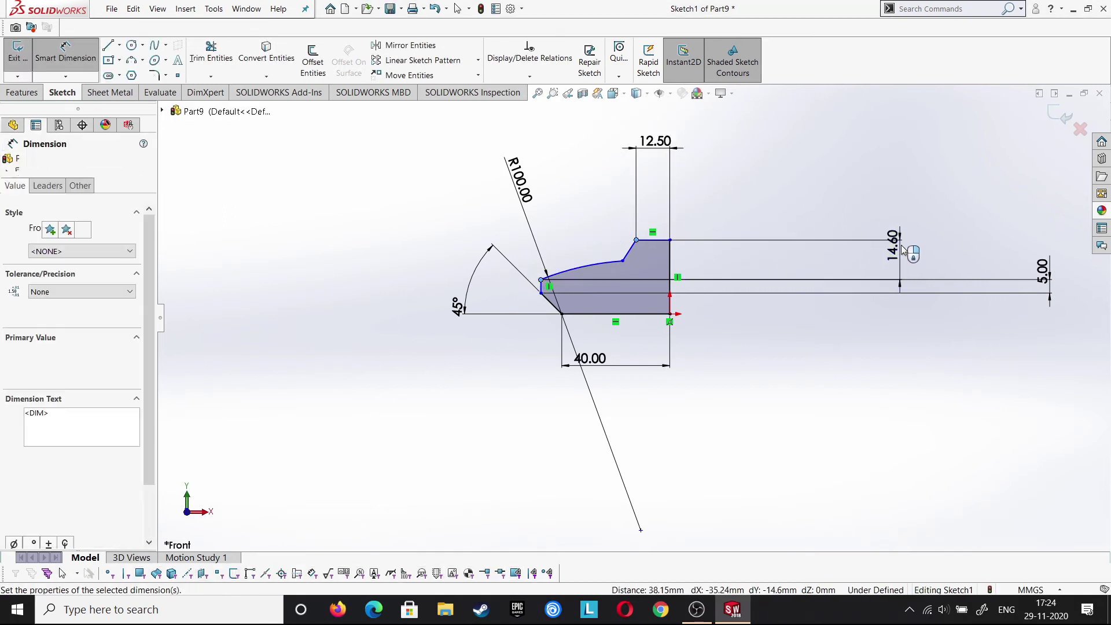
{"action": "type", "text": "25"}
{"action": "key", "text": "Return"}
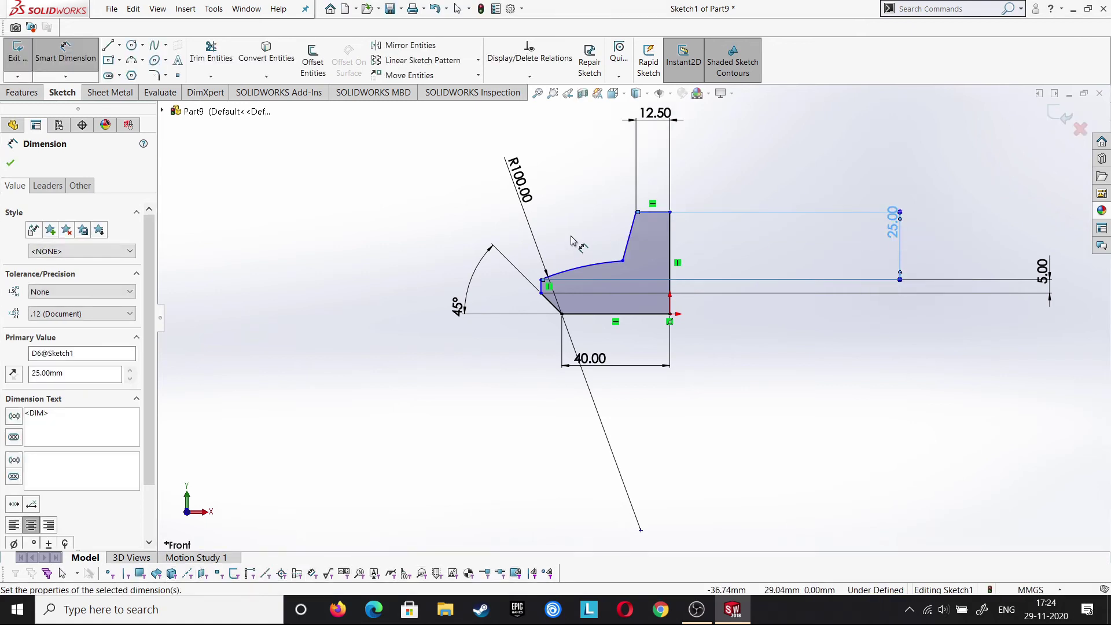
{"action": "key", "text": "Escape"}
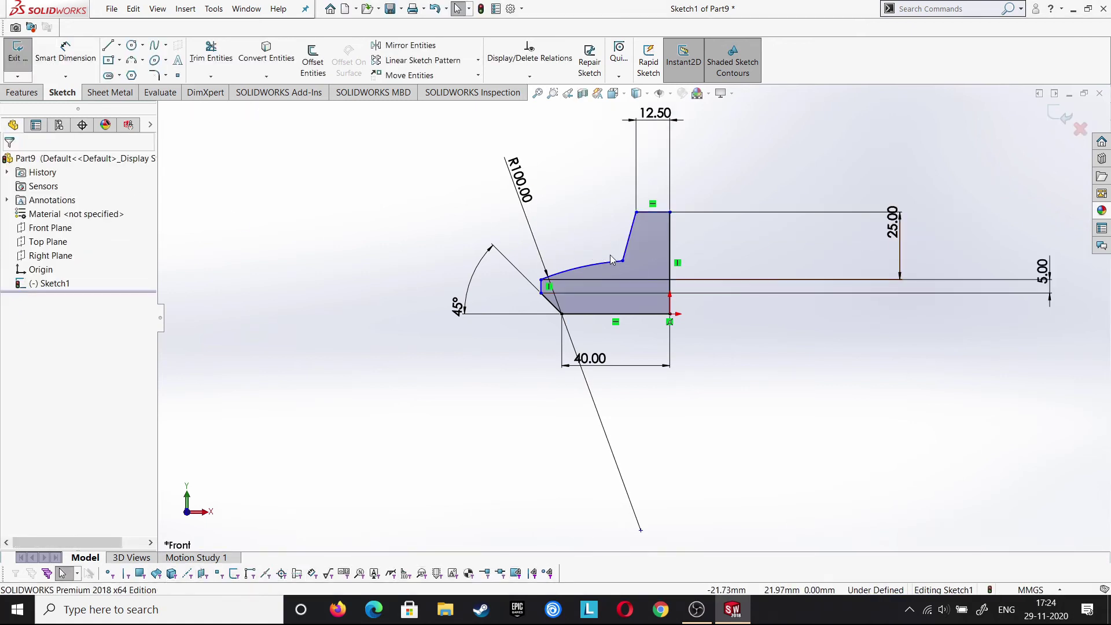
Drag the arc's upper endpoint up, right, then back left to reshape it
{"action": "left_click_drag", "start_coordinate": [623, 263], "coordinate": [630, 247]}
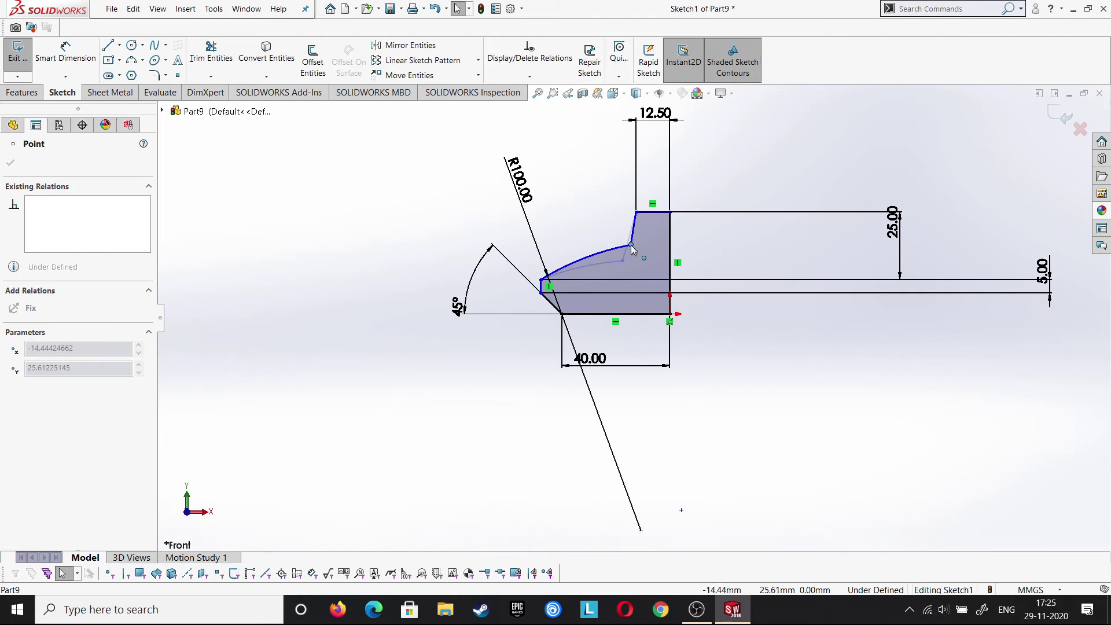
{"action": "scroll", "coordinate": [633, 259], "scroll_direction": "down", "scroll_amount": 2}
{"action": "scroll", "coordinate": [634, 261], "scroll_direction": "down", "scroll_amount": 1}
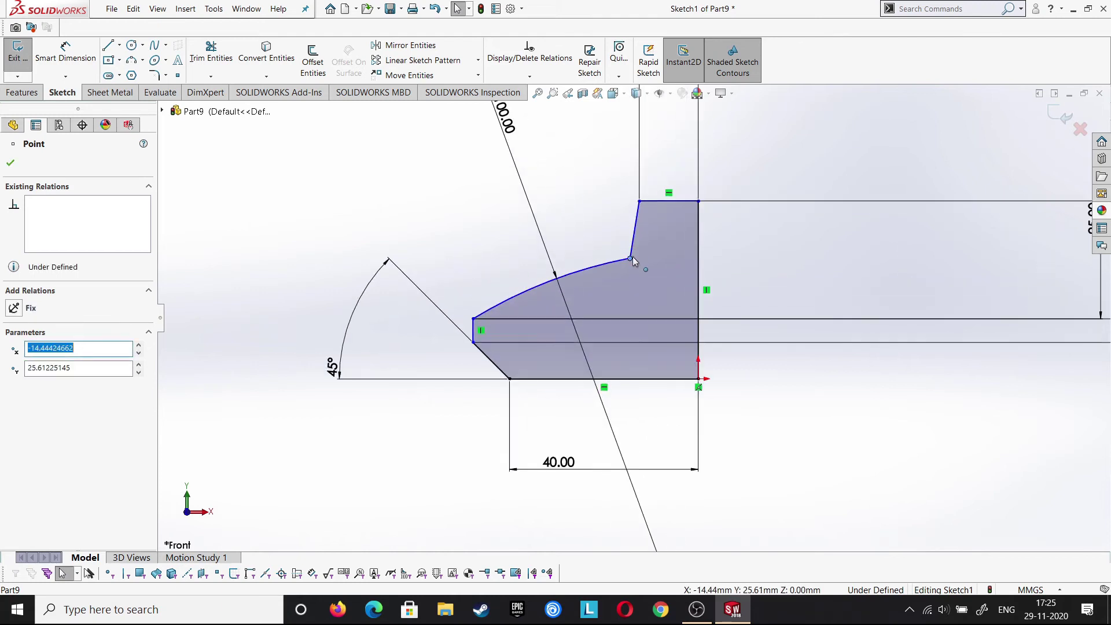
{"action": "left_click", "coordinate": [624, 259]}
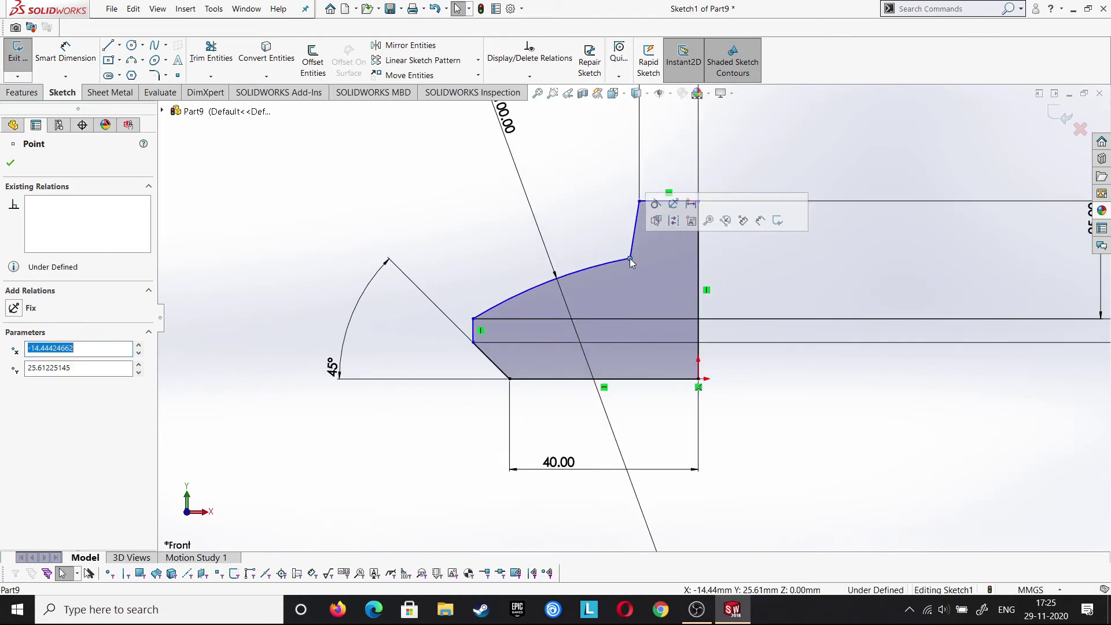
{"action": "left_click", "coordinate": [11, 165]}
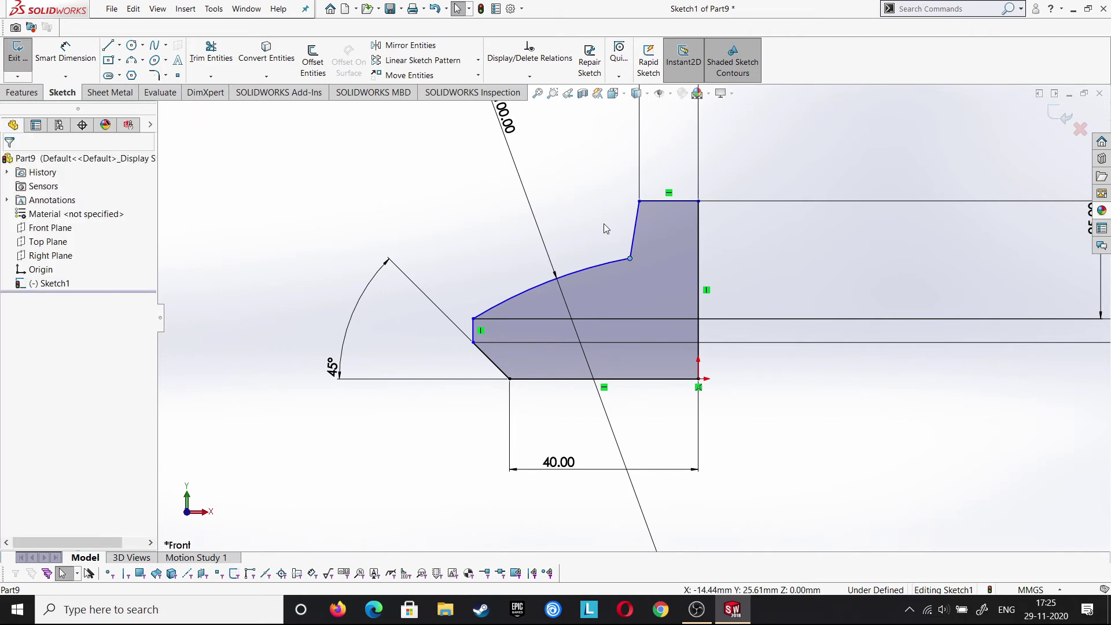
{"action": "left_click_drag", "start_coordinate": [631, 260], "coordinate": [617, 260]}
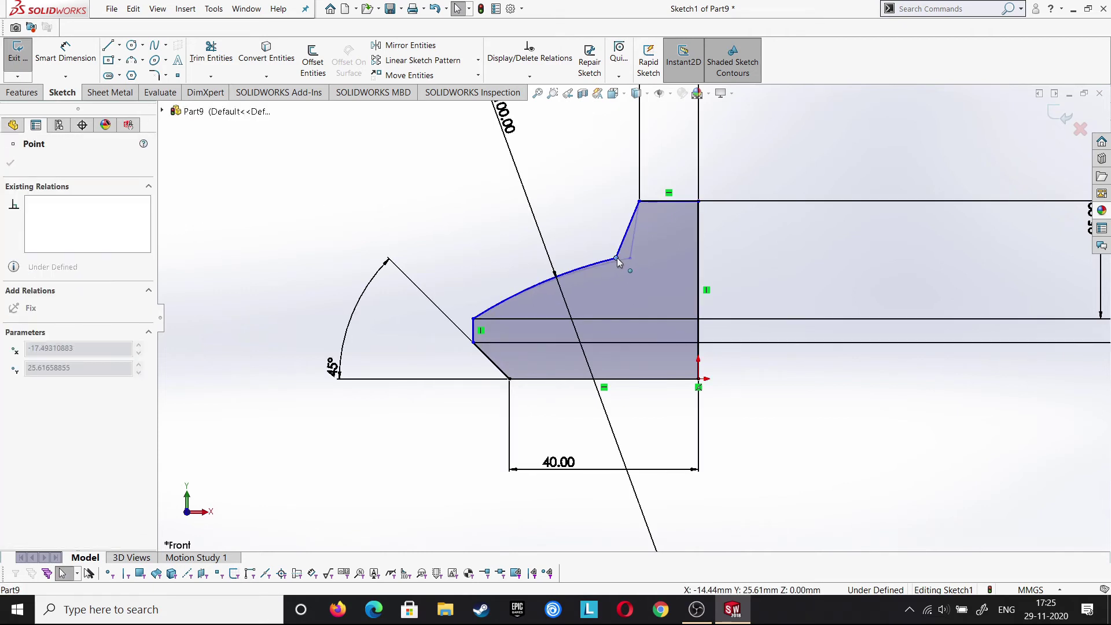
{"action": "scroll", "coordinate": [632, 317], "scroll_direction": "up", "scroll_amount": 3}
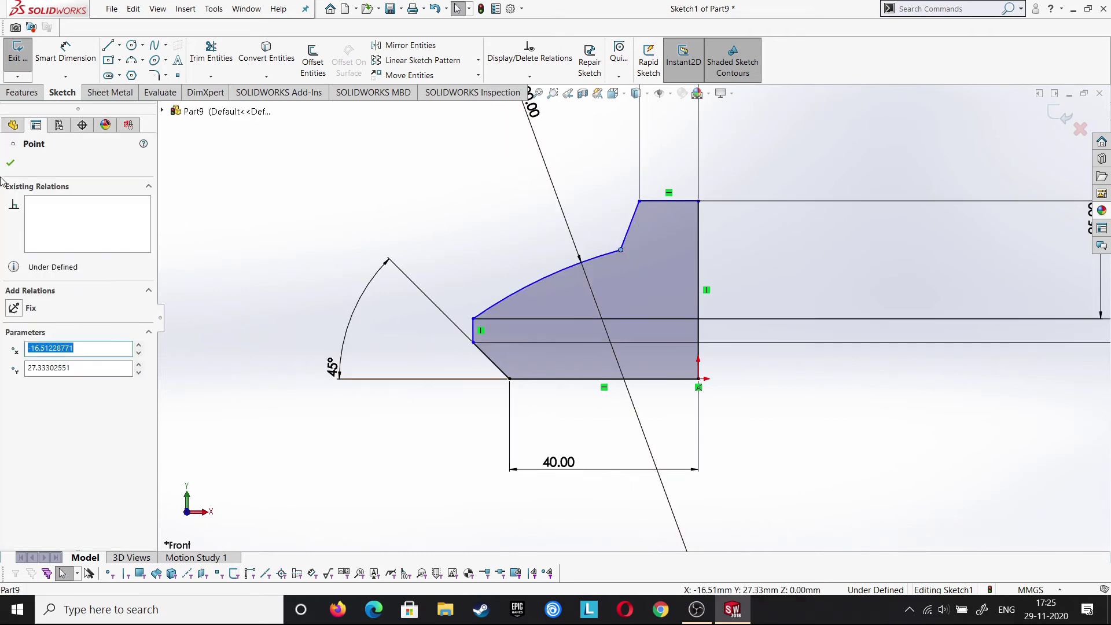
{"action": "left_click", "coordinate": [397, 223]}
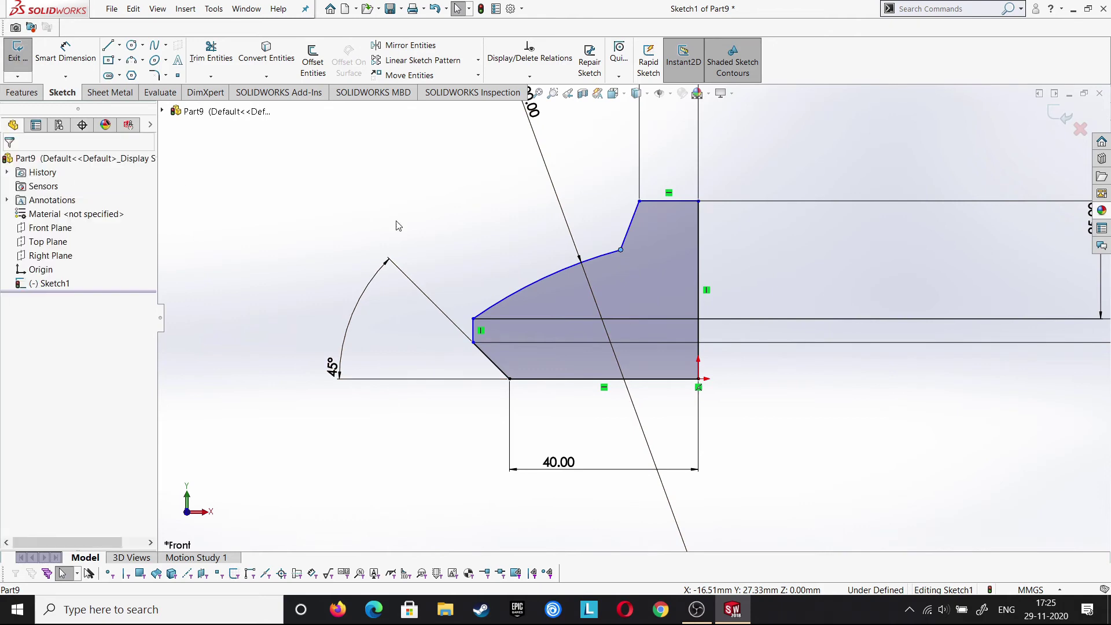
{"action": "left_click", "coordinate": [18, 93]}
Revolve the profile 360° about the vertical line, then orbit to view the underside
{"action": "left_click", "coordinate": [65, 58]}
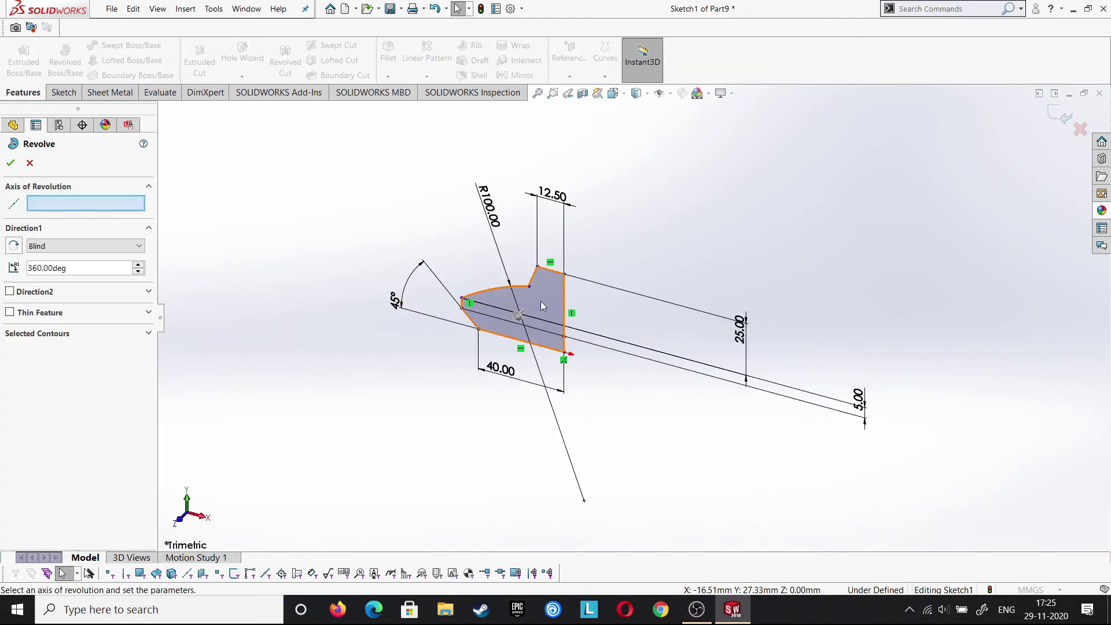
{"action": "left_click", "coordinate": [564, 302]}
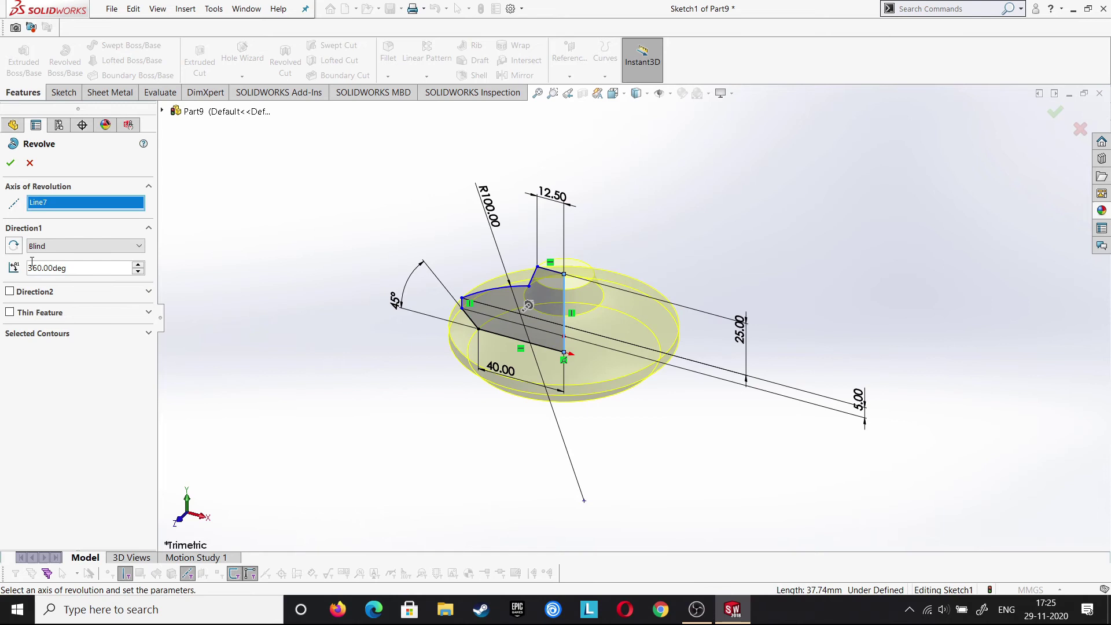
{"action": "left_click", "coordinate": [8, 163]}
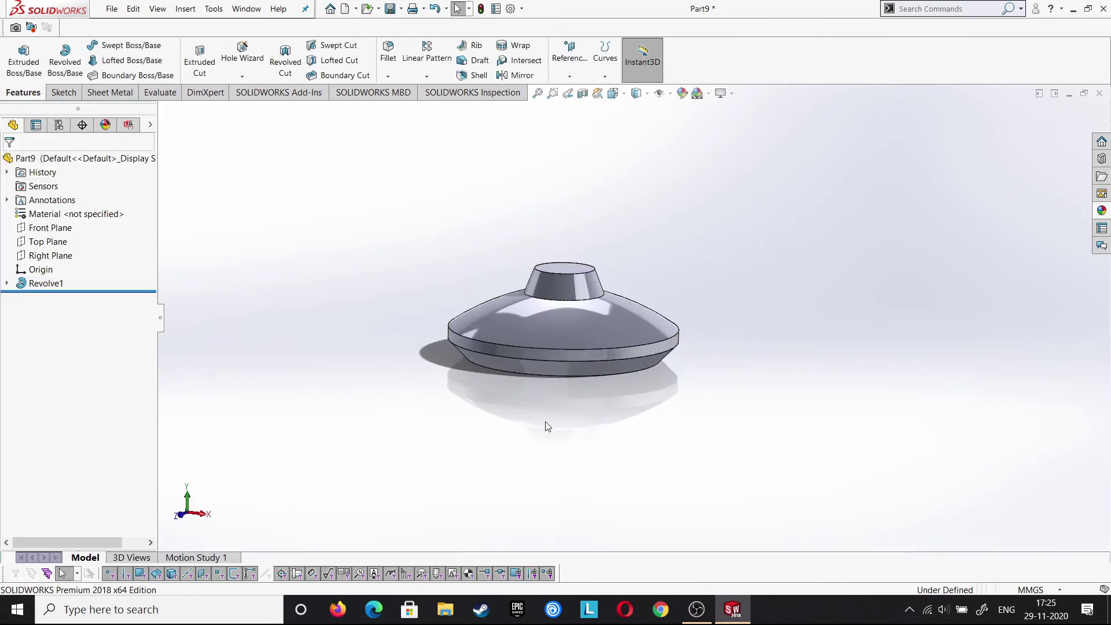
{"action": "middle_click_drag", "start_coordinate": [548, 426], "coordinate": [243, 272]}
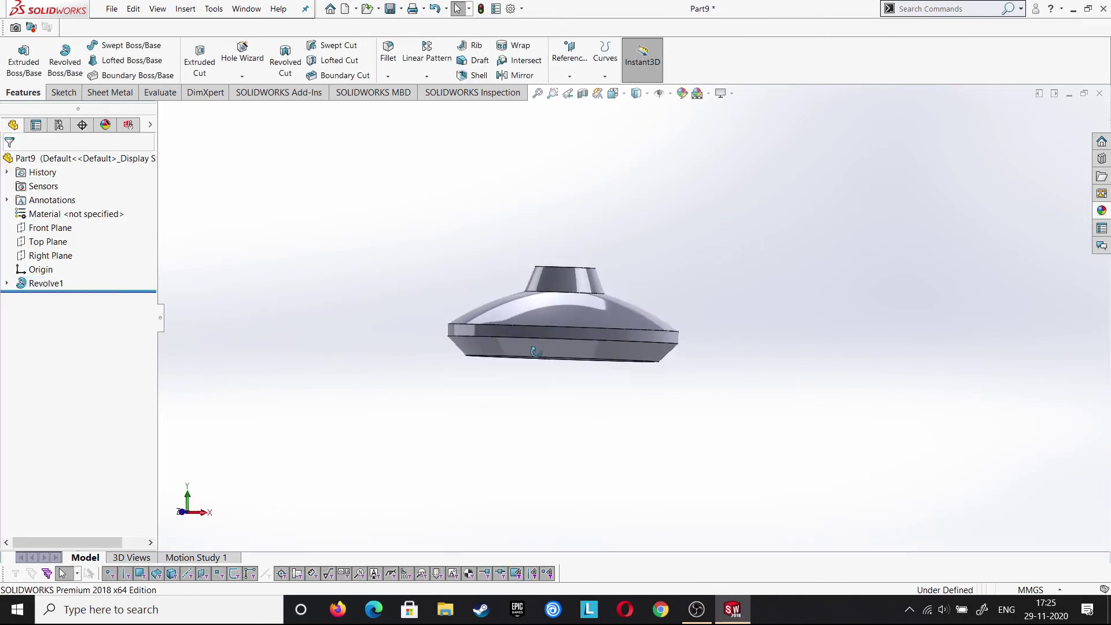
{"action": "left_click", "coordinate": [50, 228]}
Start a new Front Plane sketch viewed normal, selecting the origin and base corner
{"action": "left_click", "coordinate": [57, 216]}
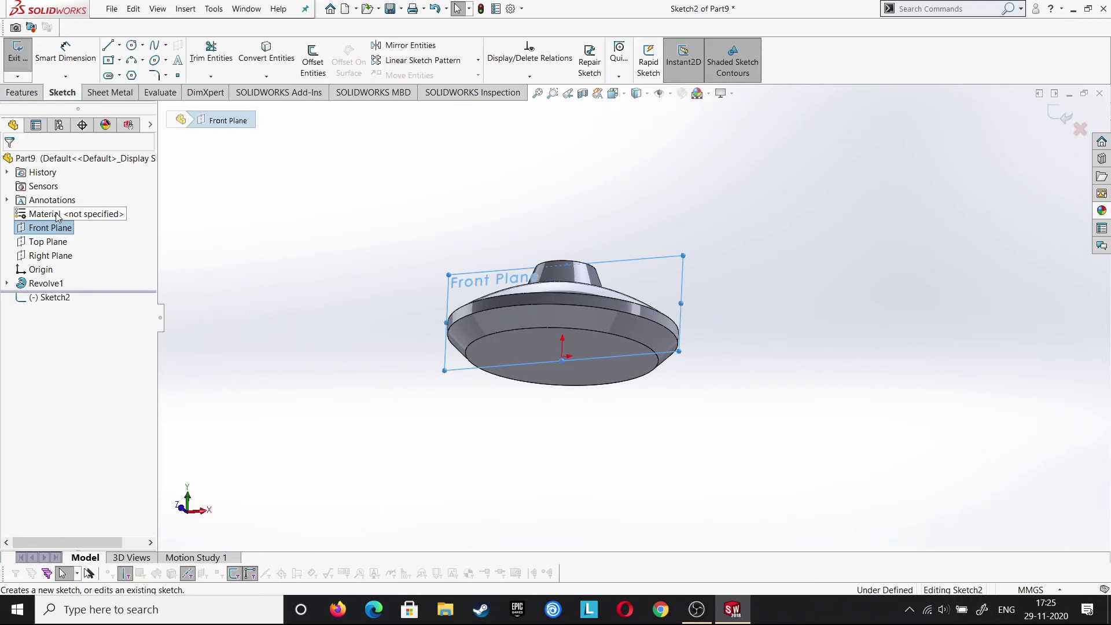
{"action": "key", "text": "ctrl+7"}
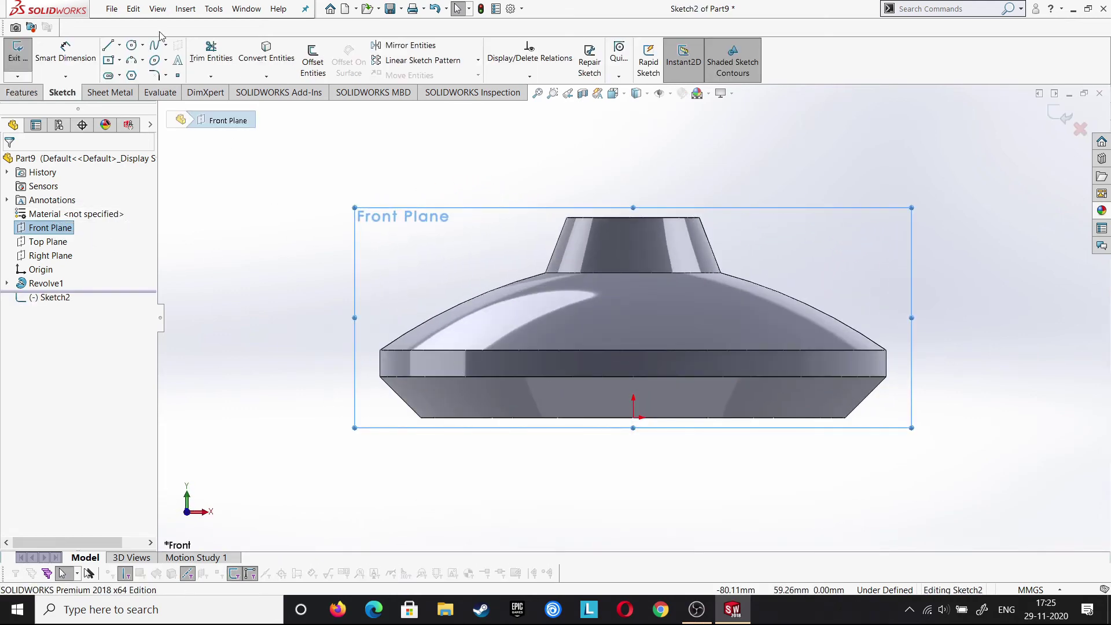
{"action": "key", "text": "Escape"}
{"action": "left_click", "coordinate": [109, 48]}
{"action": "left_click", "coordinate": [119, 46]}
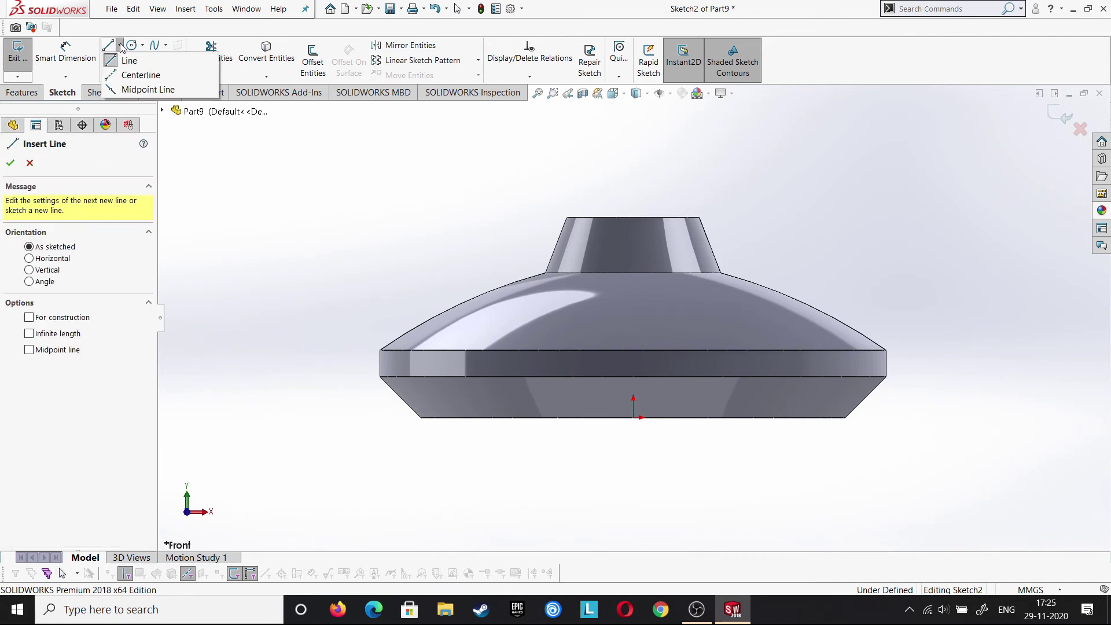
{"action": "key", "text": "Escape"}
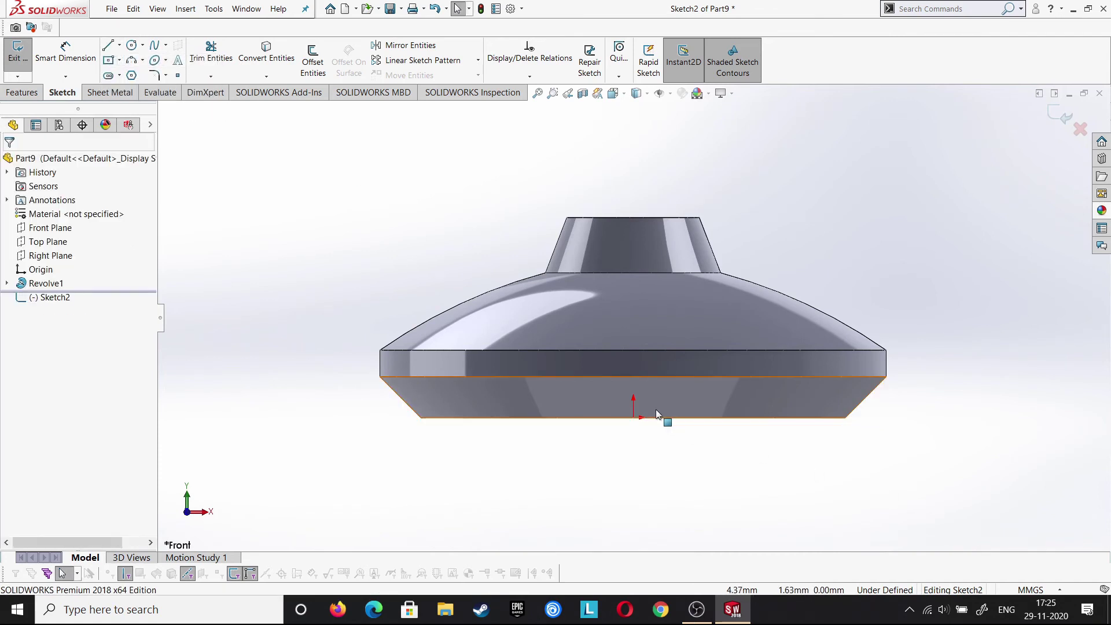
{"action": "left_click", "coordinate": [633, 417]}
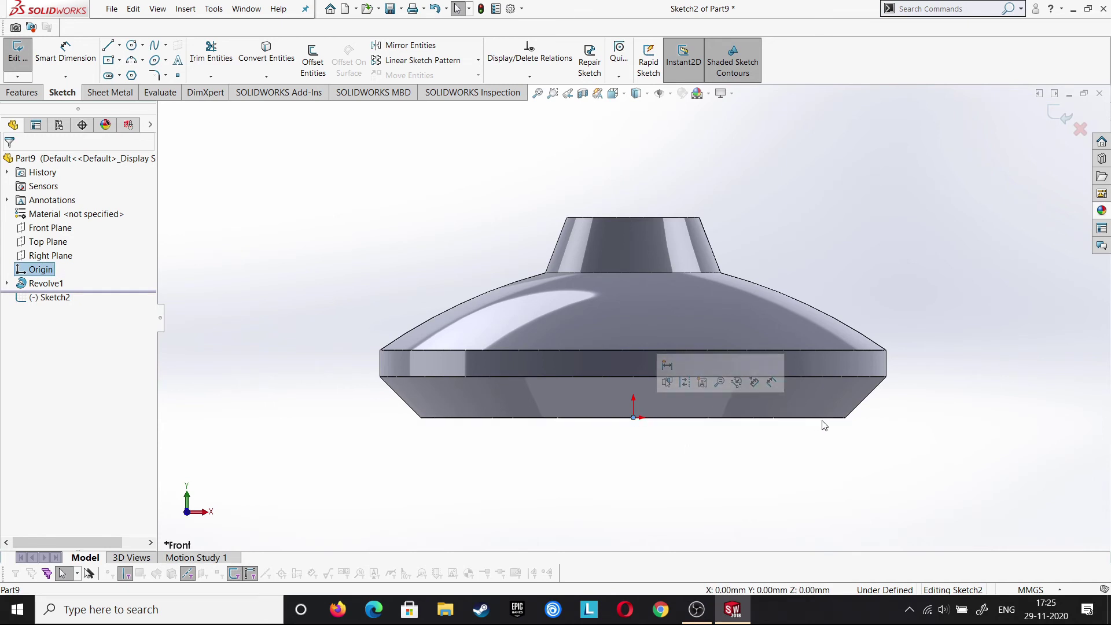
{"action": "left_click", "coordinate": [844, 418]}
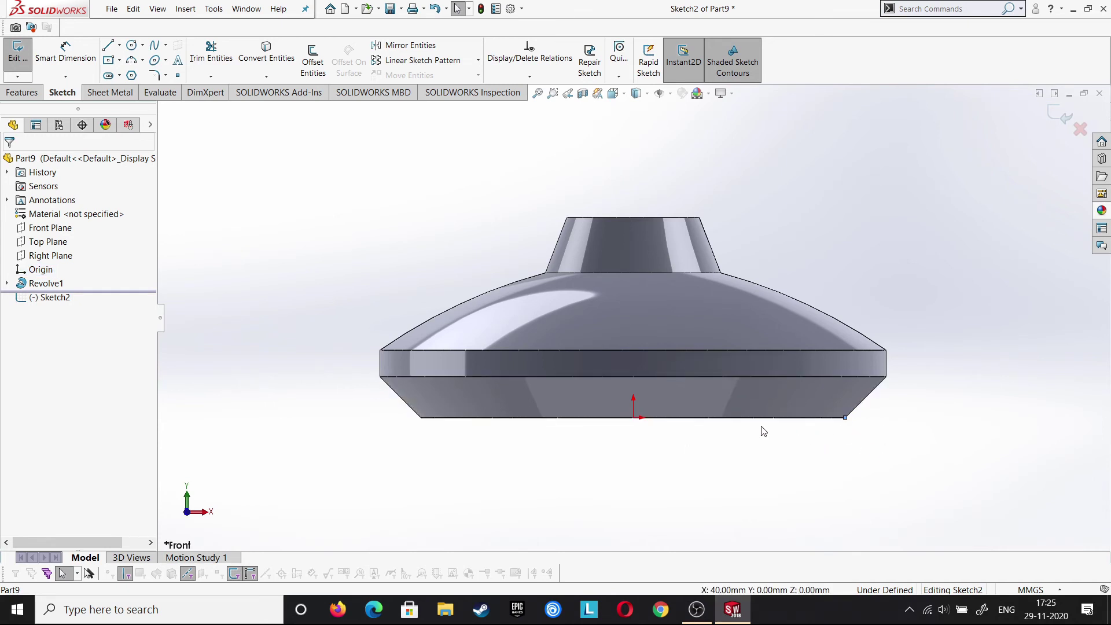
Draw a closed leg profile from the origin to the base corner, down, across and back
{"action": "left_click", "coordinate": [108, 47]}
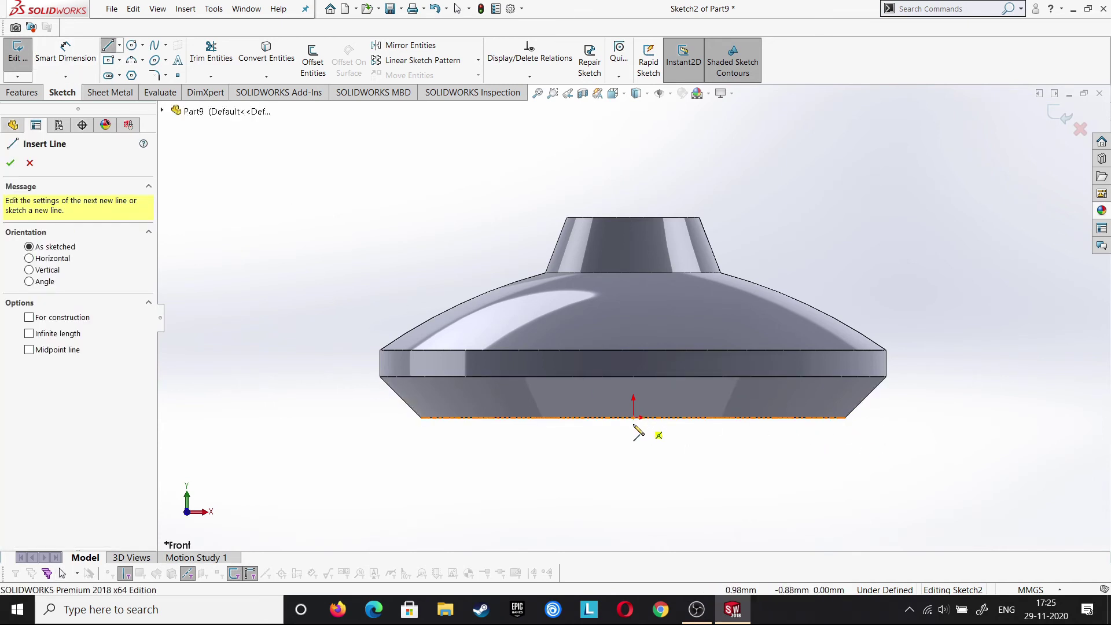
{"action": "left_click", "coordinate": [634, 417]}
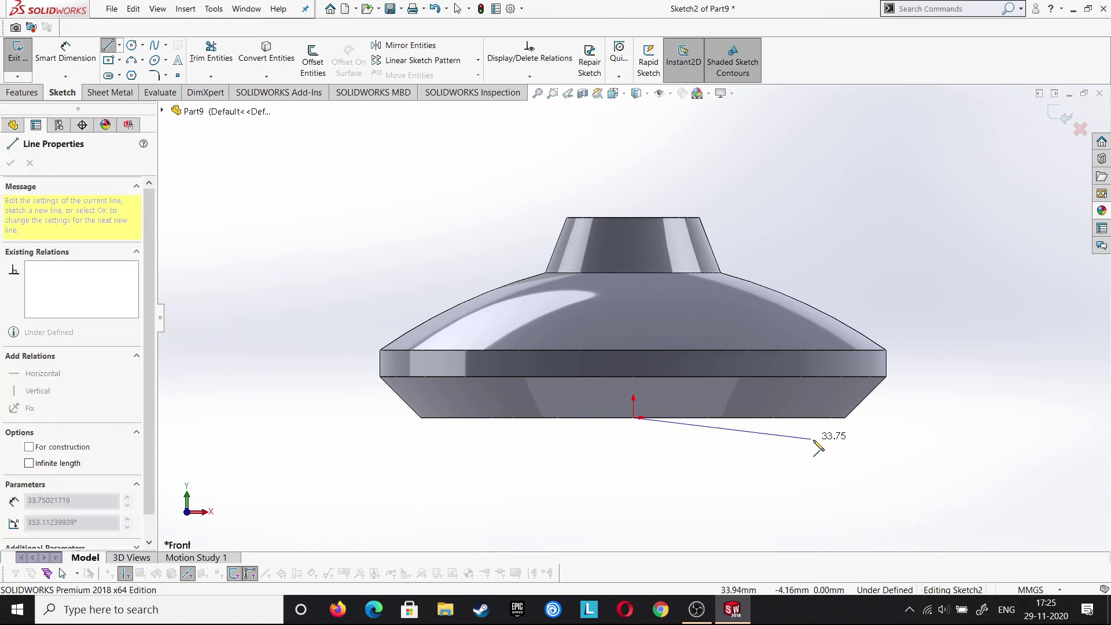
{"action": "left_click", "coordinate": [845, 417]}
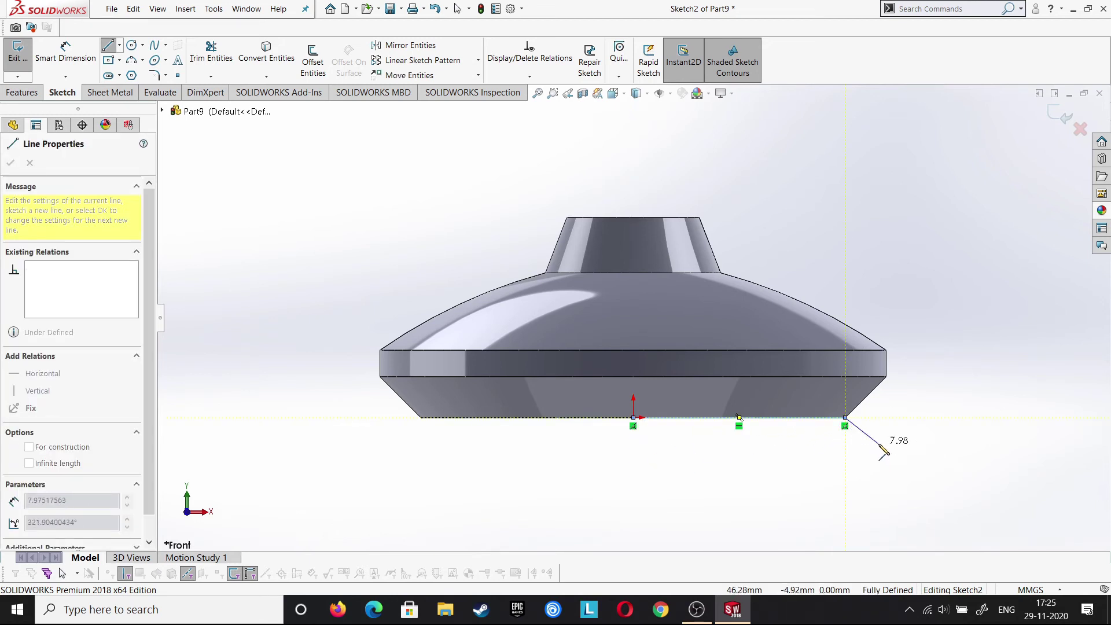
{"action": "left_click", "coordinate": [882, 445]}
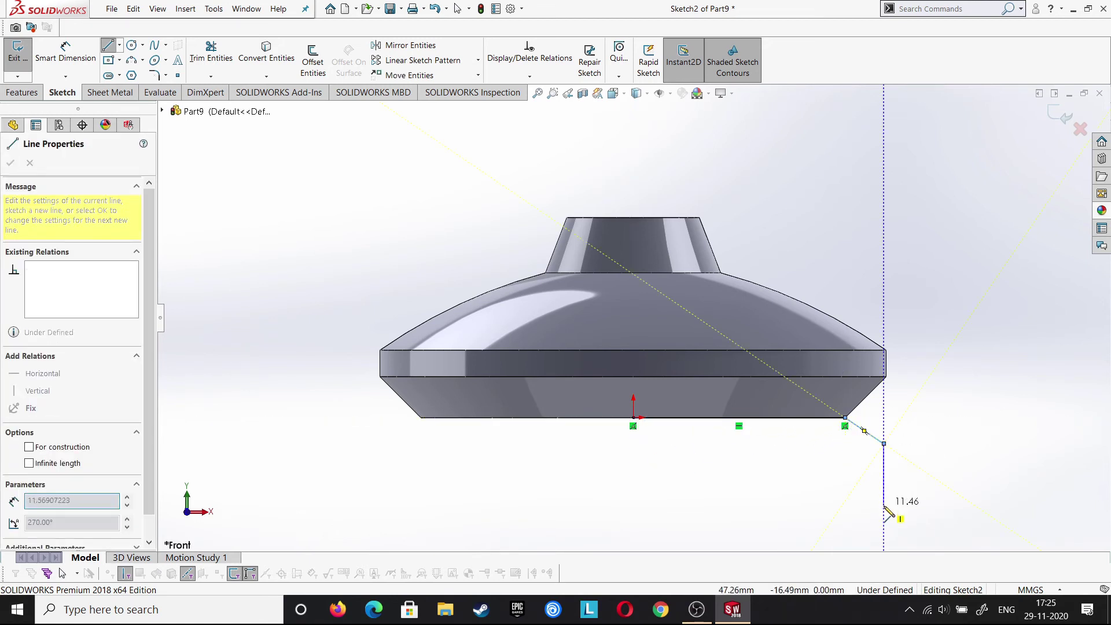
{"action": "key", "text": "z"}
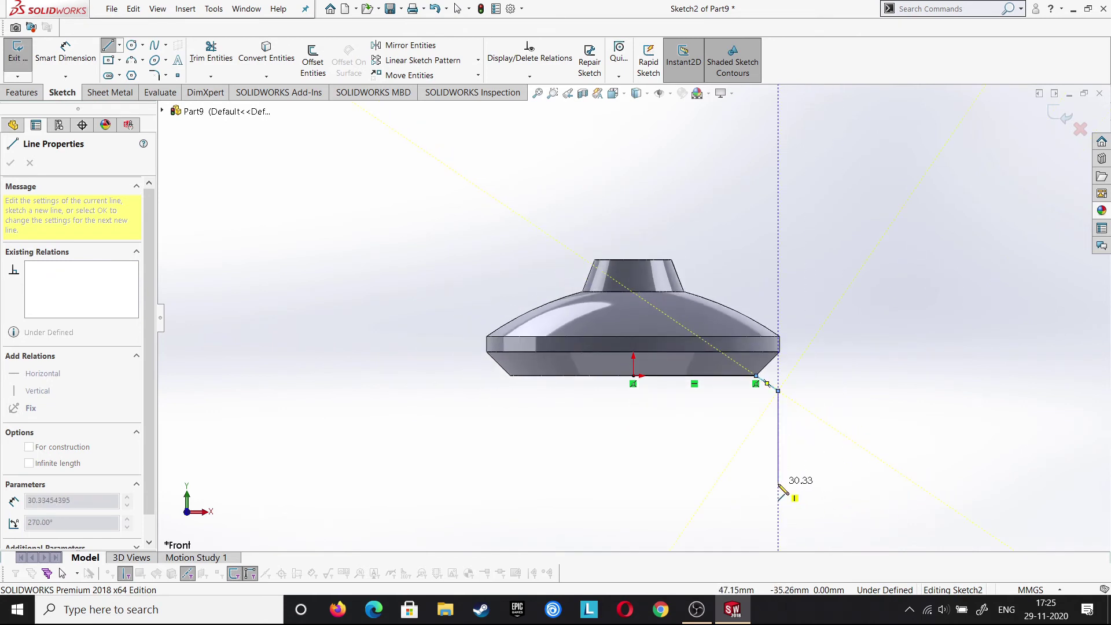
{"action": "left_click", "coordinate": [778, 484]}
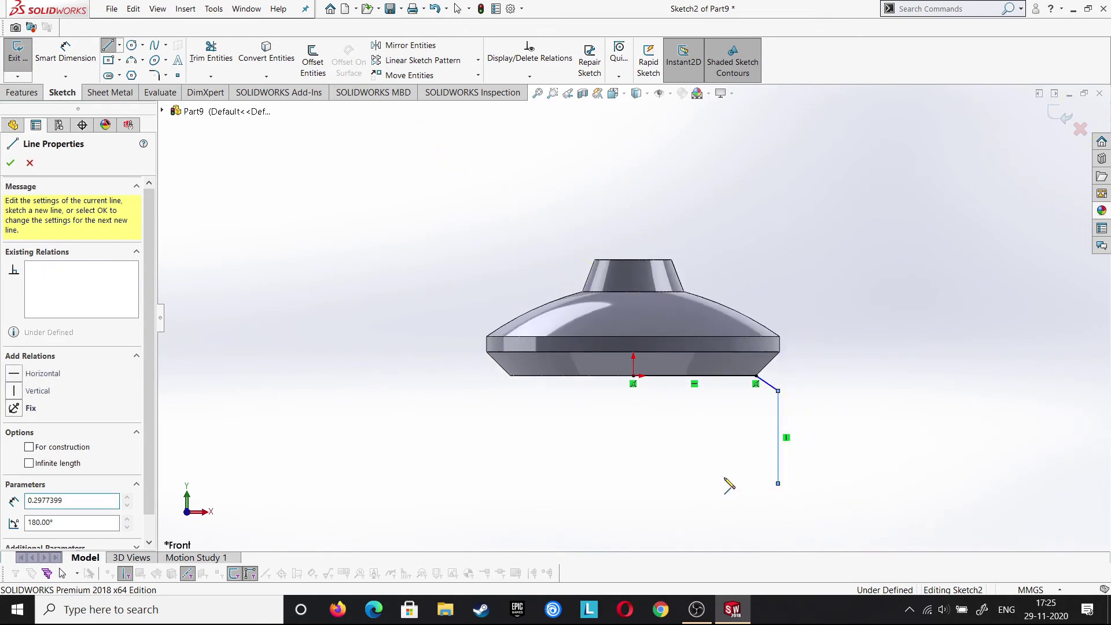
{"action": "left_click", "coordinate": [633, 484]}
{"action": "left_click", "coordinate": [633, 376]}
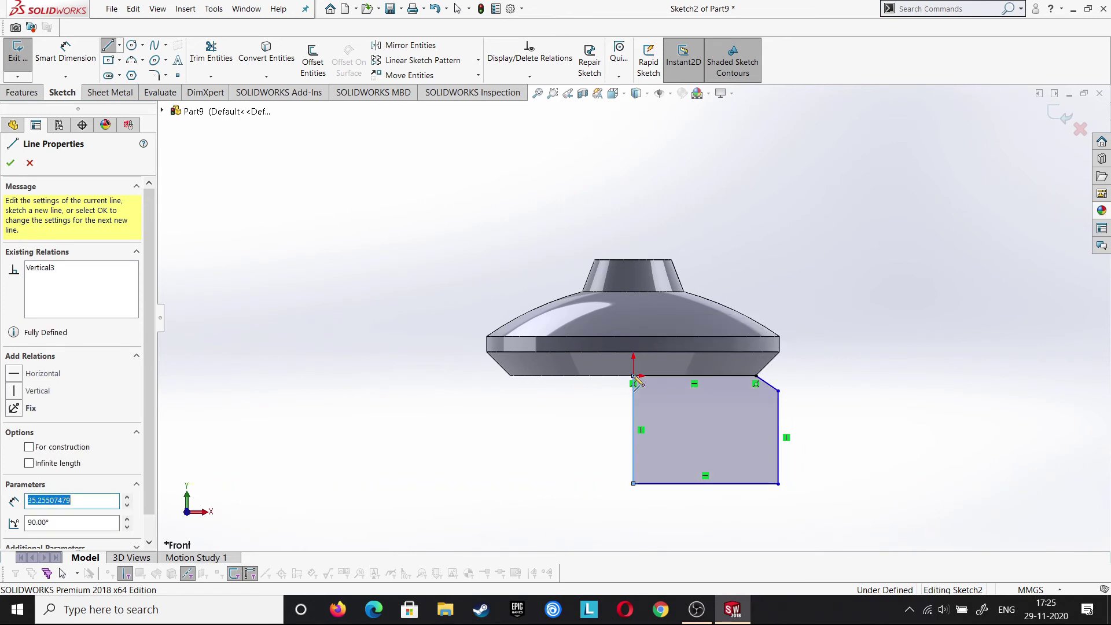
{"action": "right_click", "coordinate": [633, 376]}
{"action": "left_click", "coordinate": [654, 377]}
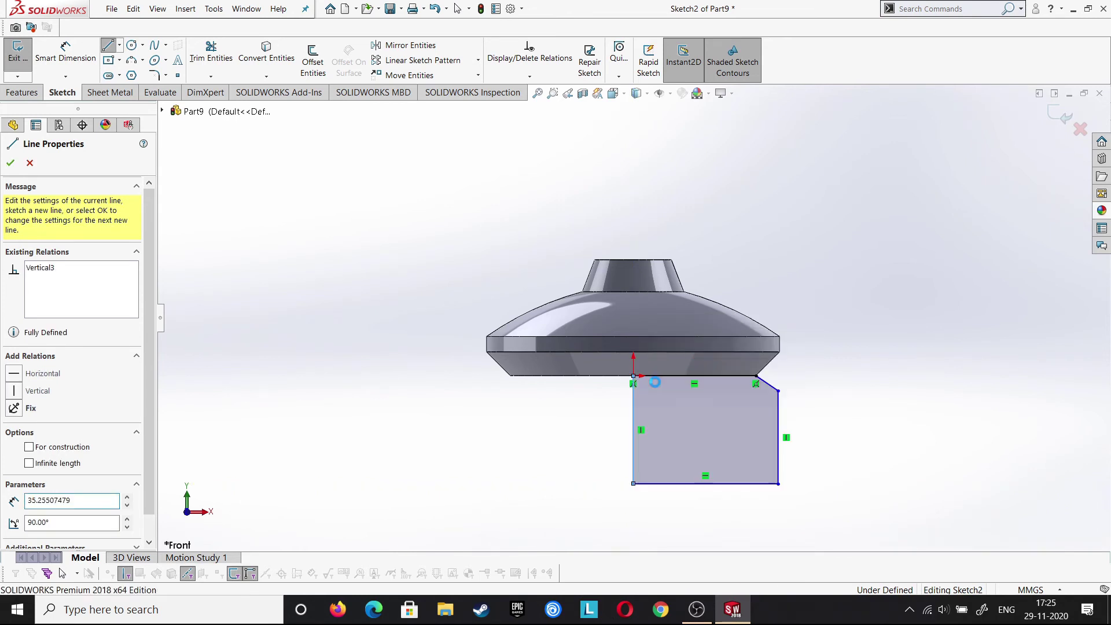
Dimension the bottom edge of the leg sketch to a 45 mm width
{"action": "left_click", "coordinate": [98, 59]}
{"action": "left_click", "coordinate": [656, 495]}
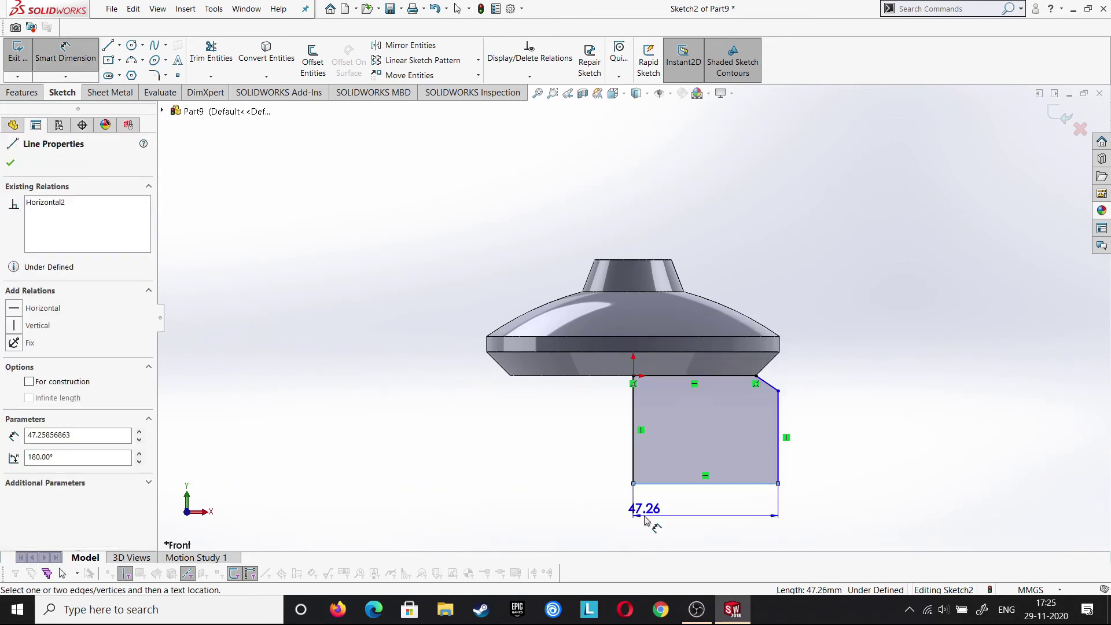
{"action": "left_click", "coordinate": [657, 529]}
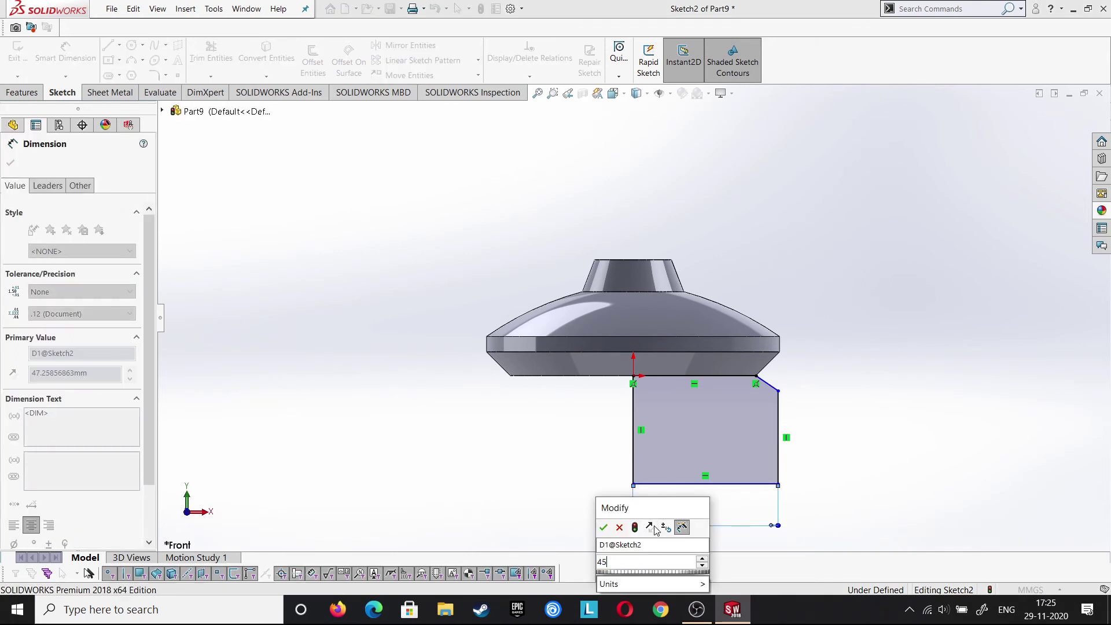
{"action": "type", "text": "45"}
{"action": "key", "text": "Return"}
{"action": "scroll", "coordinate": [777, 372], "scroll_direction": "down", "scroll_amount": 3}
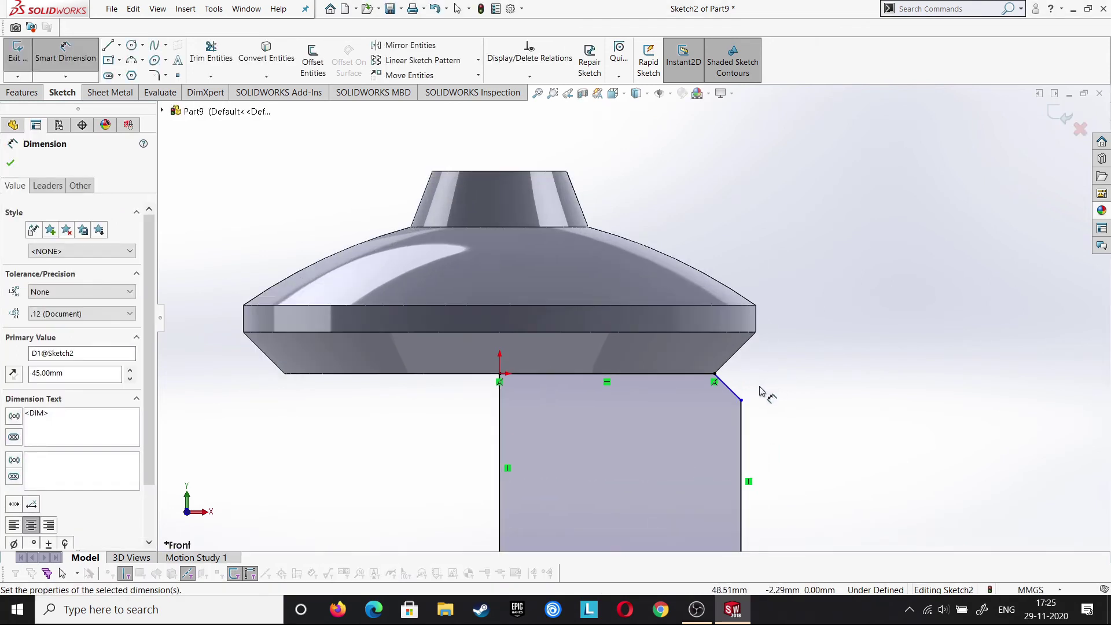
{"action": "scroll", "coordinate": [756, 385], "scroll_direction": "up", "scroll_amount": 1}
Dimension the right edge to 43 mm and the left edge to 48 mm
{"action": "left_click", "coordinate": [723, 471]}
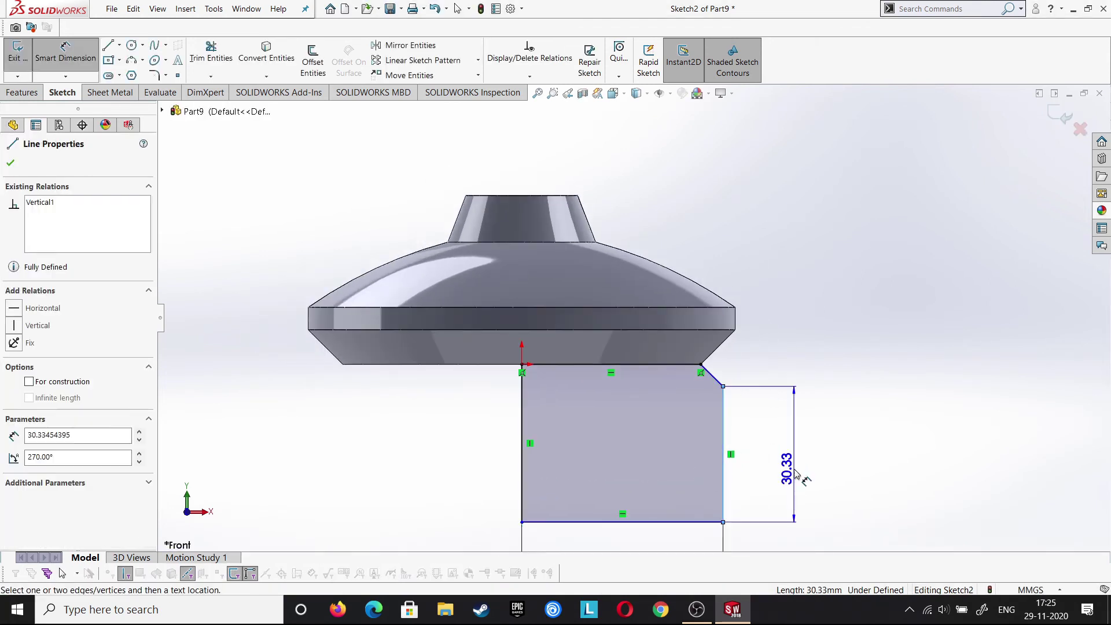
{"action": "left_click", "coordinate": [794, 469]}
{"action": "type", "text": "43"}
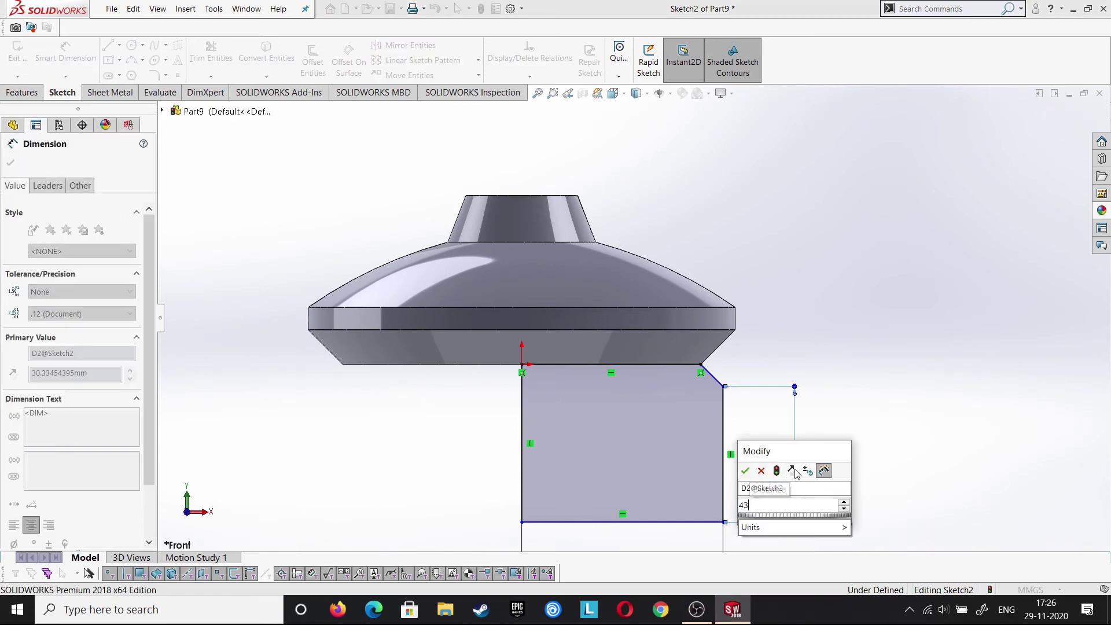
{"action": "key", "text": "Return"}
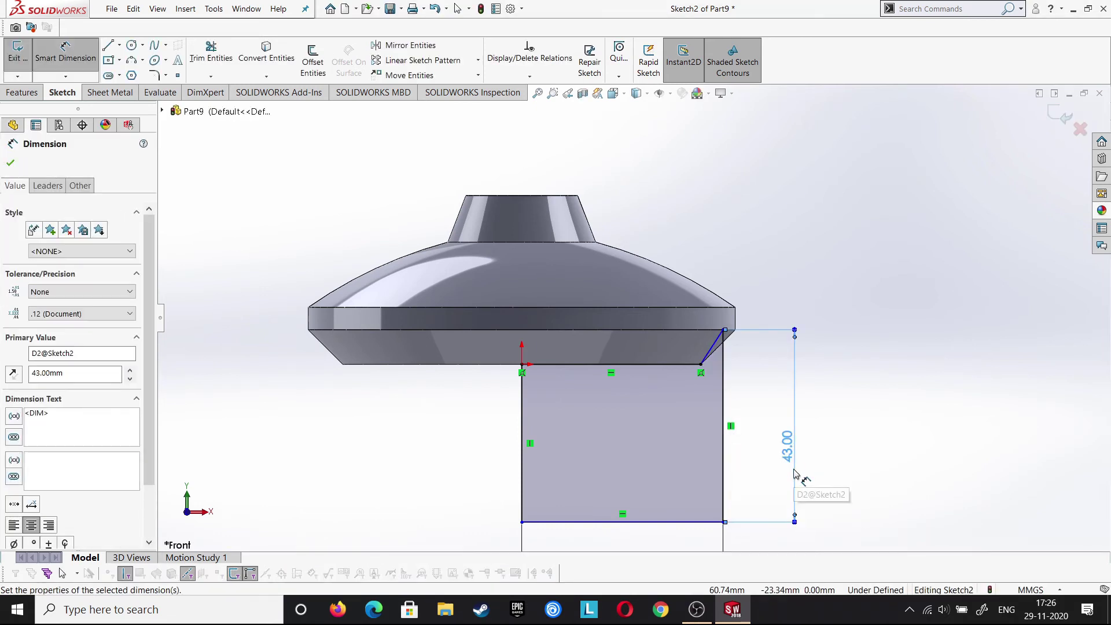
{"action": "left_click", "coordinate": [521, 453]}
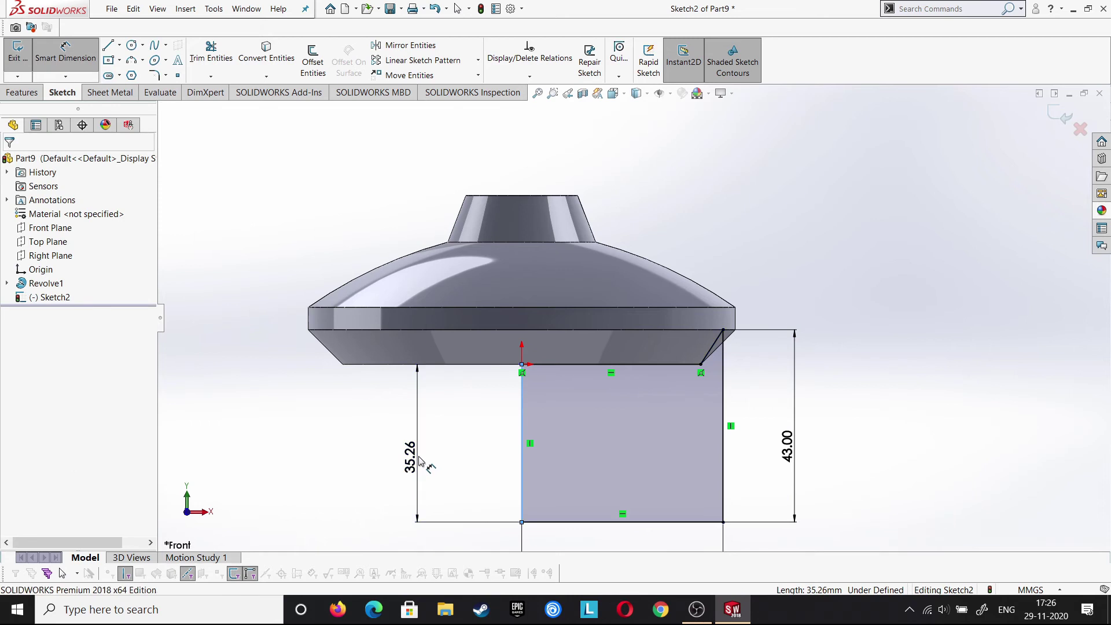
{"action": "left_click", "coordinate": [420, 460]}
{"action": "type", "text": "48"}
{"action": "key", "text": "Return"}
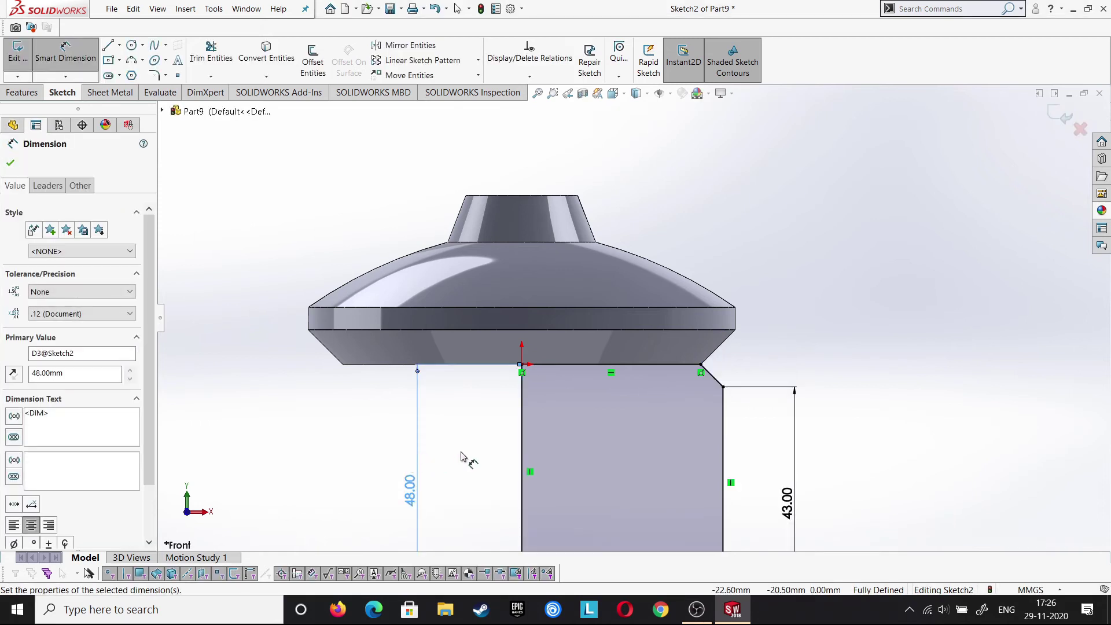
{"action": "key", "text": "f"}
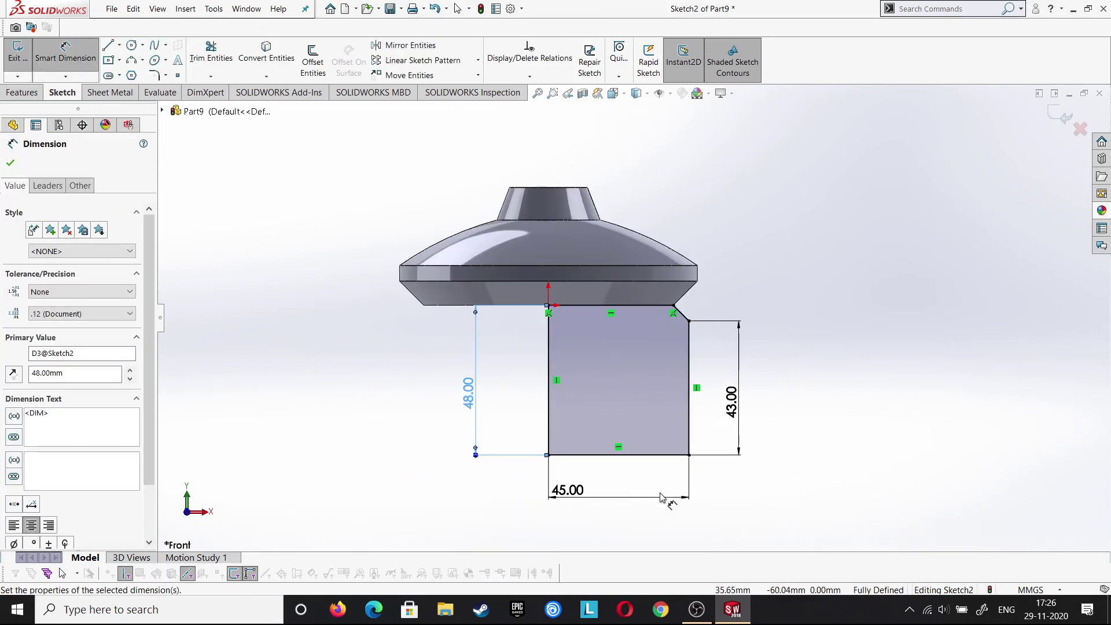
{"action": "left_click", "coordinate": [9, 164]}
Extrude the leg sketch 8 mm with a Mid Plane end condition as Boss-Extrude1
{"action": "left_click", "coordinate": [22, 93]}
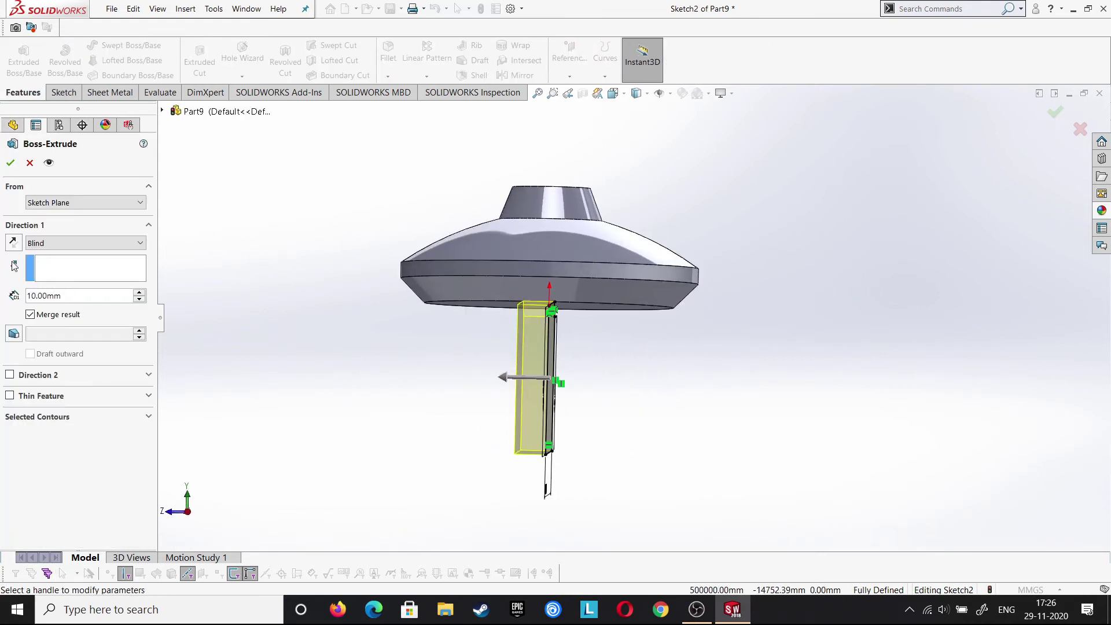
{"action": "left_click", "coordinate": [84, 243]}
{"action": "left_click", "coordinate": [70, 313]}
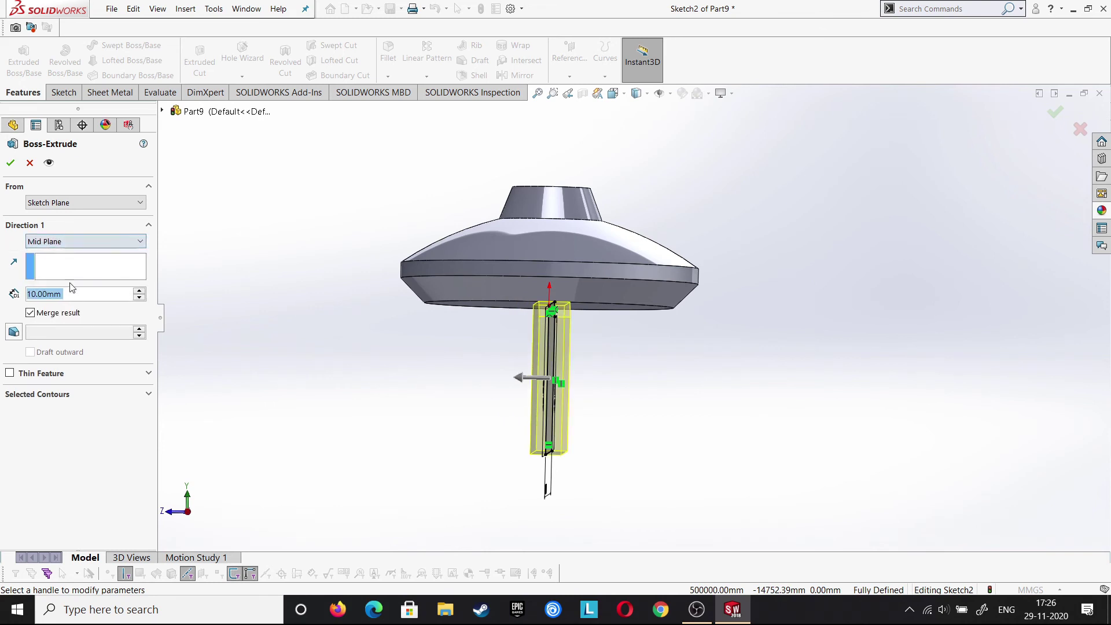
{"action": "scroll", "coordinate": [81, 296], "scroll_direction": "down", "scroll_amount": 1}
{"action": "scroll", "coordinate": [81, 296], "scroll_direction": "down", "scroll_amount": 1}
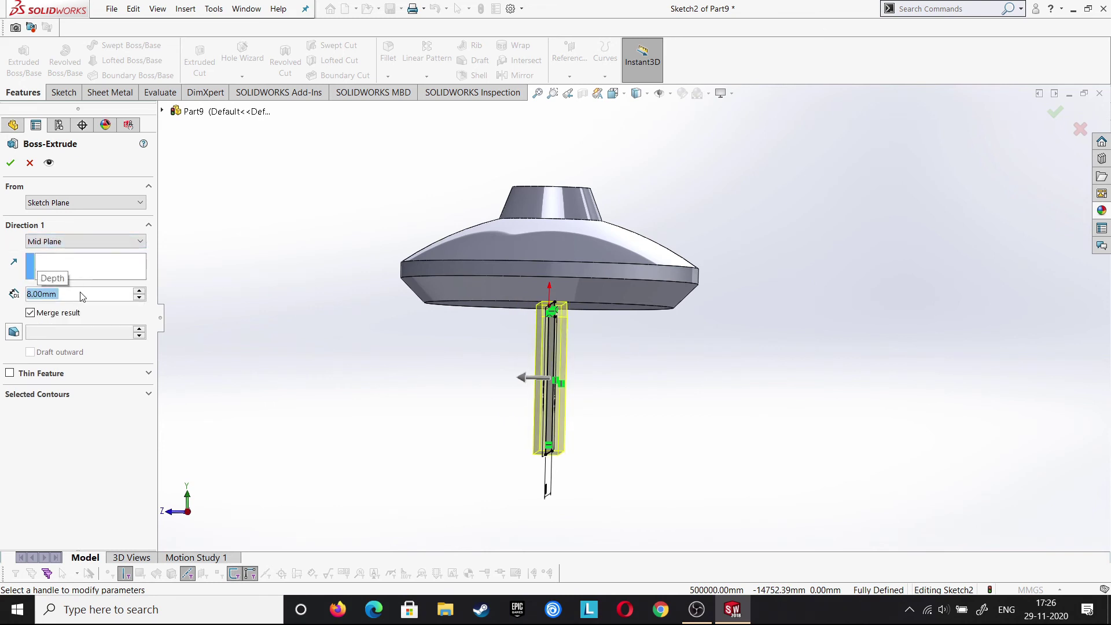
{"action": "key", "text": "Return"}
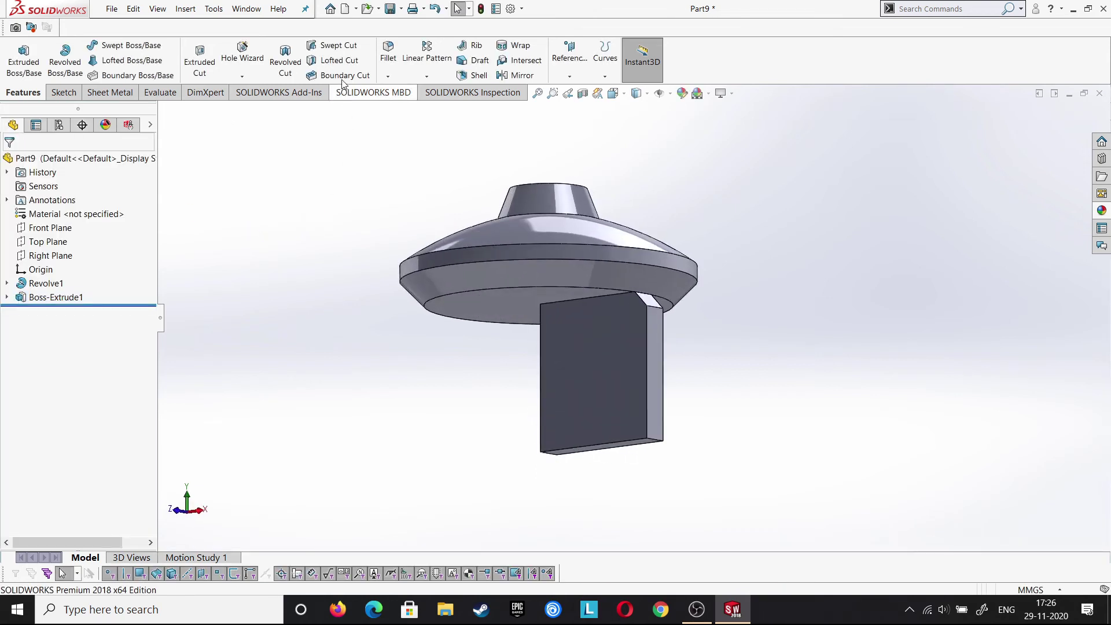
{"action": "left_click", "coordinate": [581, 328]}
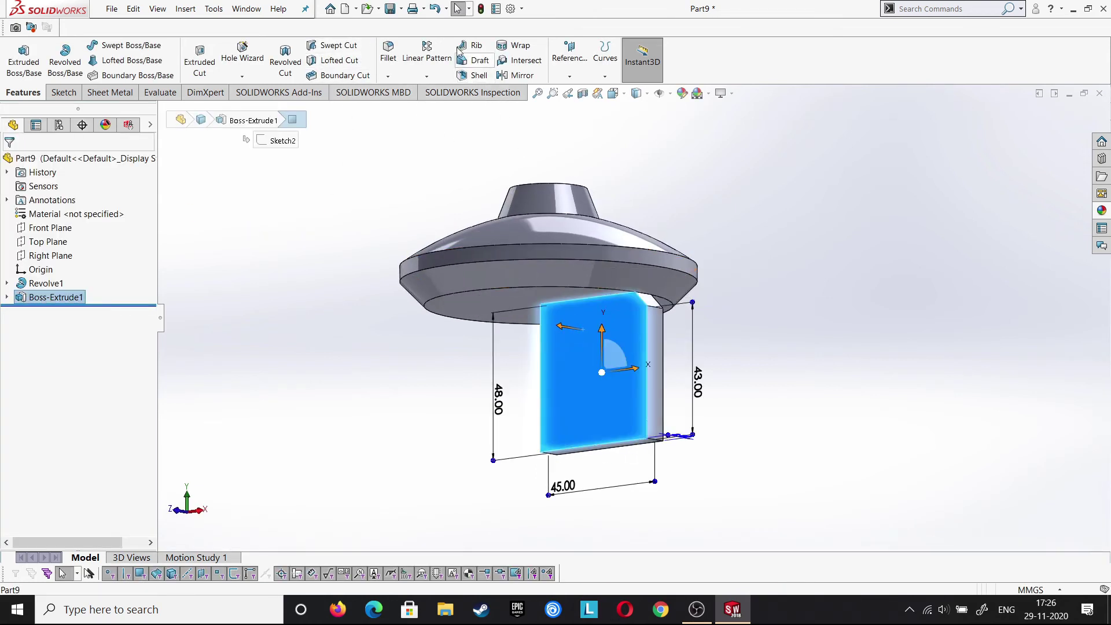
Circular-pattern the leg block into 3 instances over 360° around the cap's circular edge
{"action": "left_click", "coordinate": [427, 76]}
{"action": "left_click", "coordinate": [442, 107]}
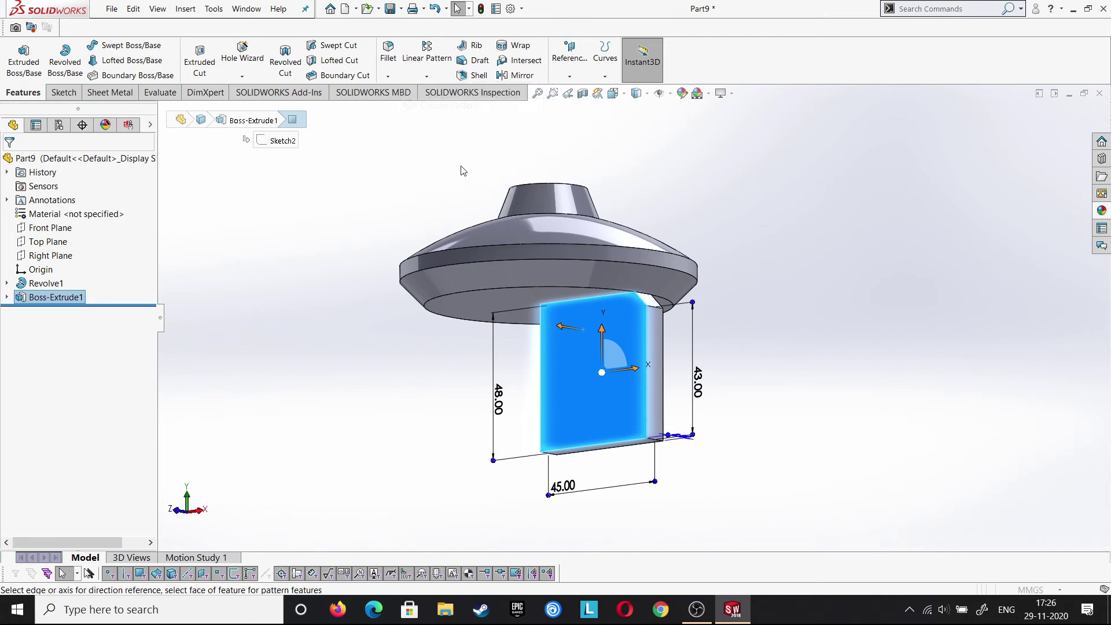
{"action": "left_click", "coordinate": [468, 289]}
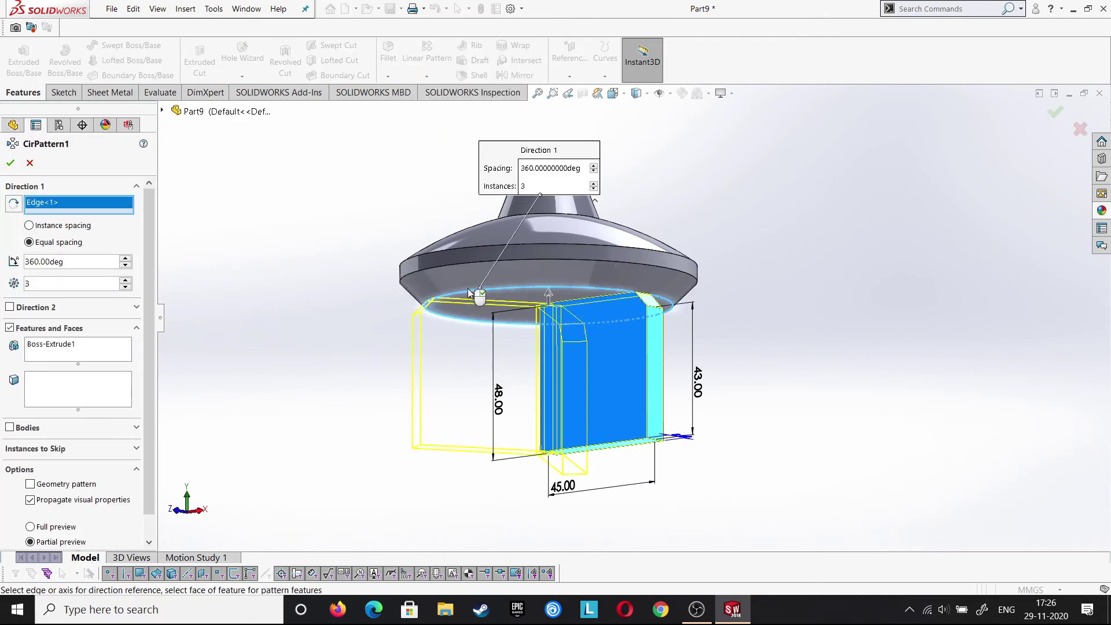
{"action": "left_click", "coordinate": [11, 164]}
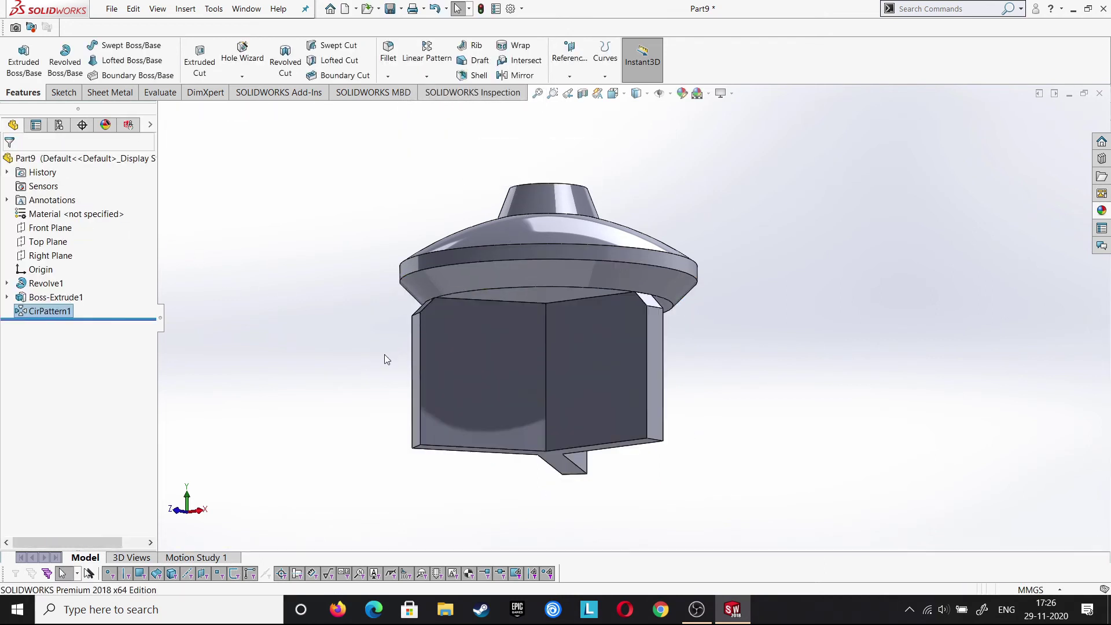
{"action": "mouse_move", "coordinate": [384, 354]}
{"action": "middle_mouse_down"}
{"action": "mouse_move", "coordinate": [466, 235]}
{"action": "mouse_move", "coordinate": [373, 332]}
{"action": "middle_mouse_up"}
{"action": "mouse_move", "coordinate": [287, 278]}
{"action": "middle_mouse_down"}
{"action": "mouse_move", "coordinate": [488, 293]}
{"action": "mouse_move", "coordinate": [488, 242]}
{"action": "middle_mouse_up"}
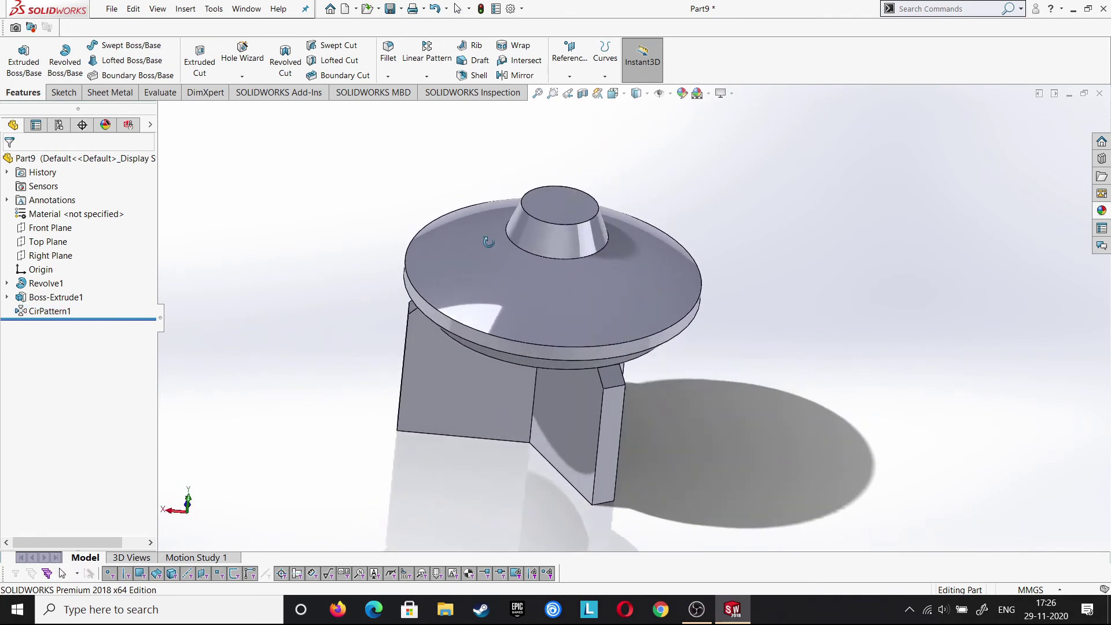
Apply the polished steel appearance from the Metal library to the part
{"action": "left_click", "coordinate": [1101, 210]}
{"action": "mouse_move", "coordinate": [1007, 246]}
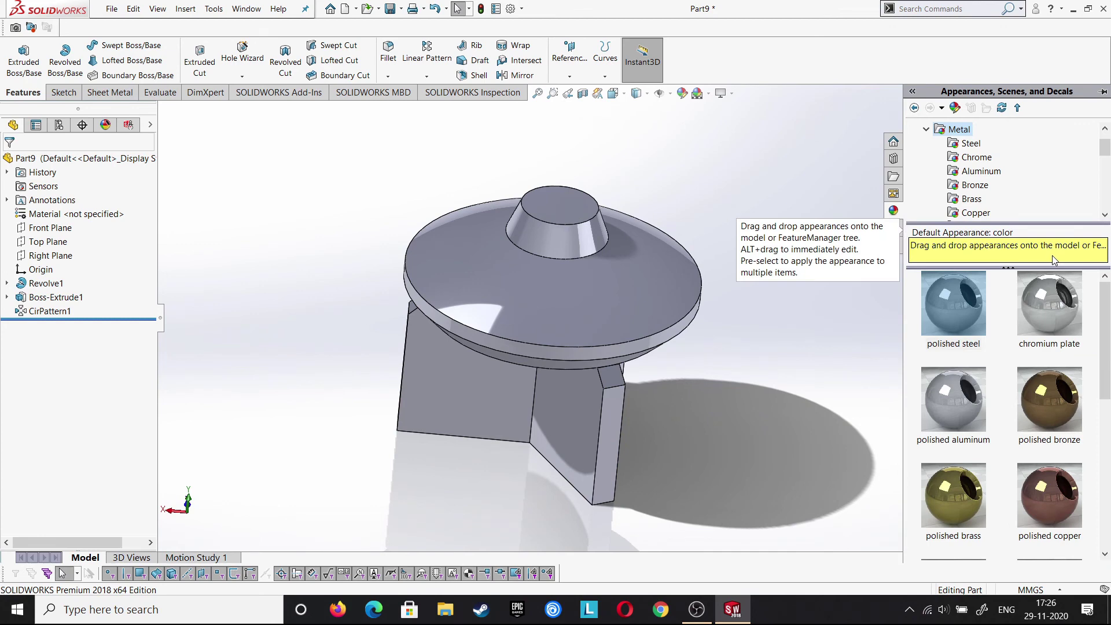
{"action": "double_click", "coordinate": [953, 303]}
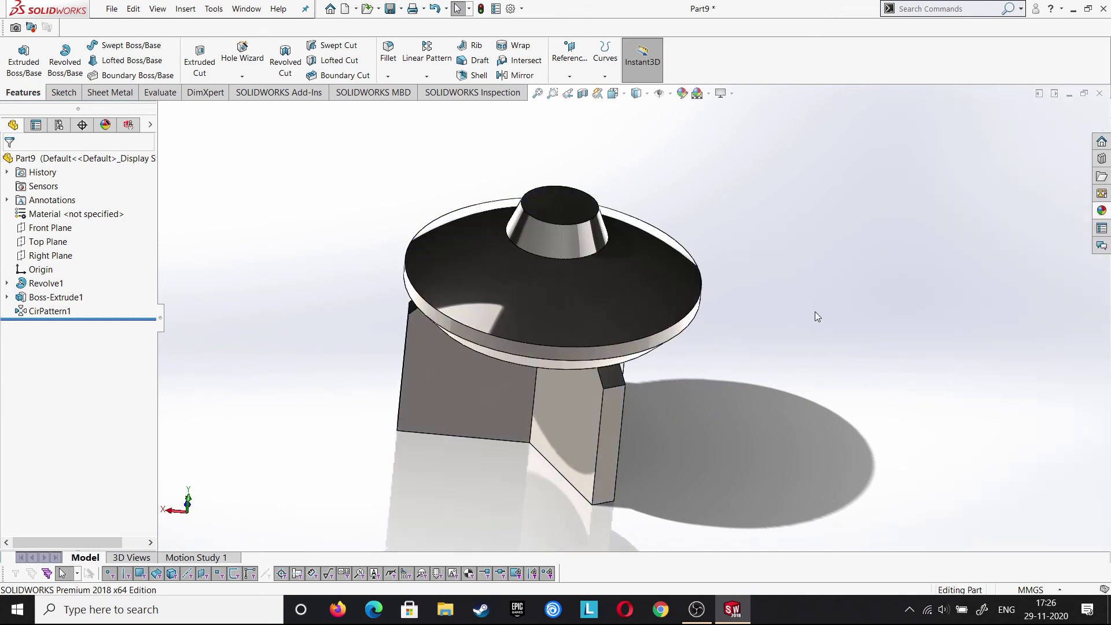
{"action": "middle_click_drag", "start_coordinate": [732, 282], "coordinate": [648, 115]}
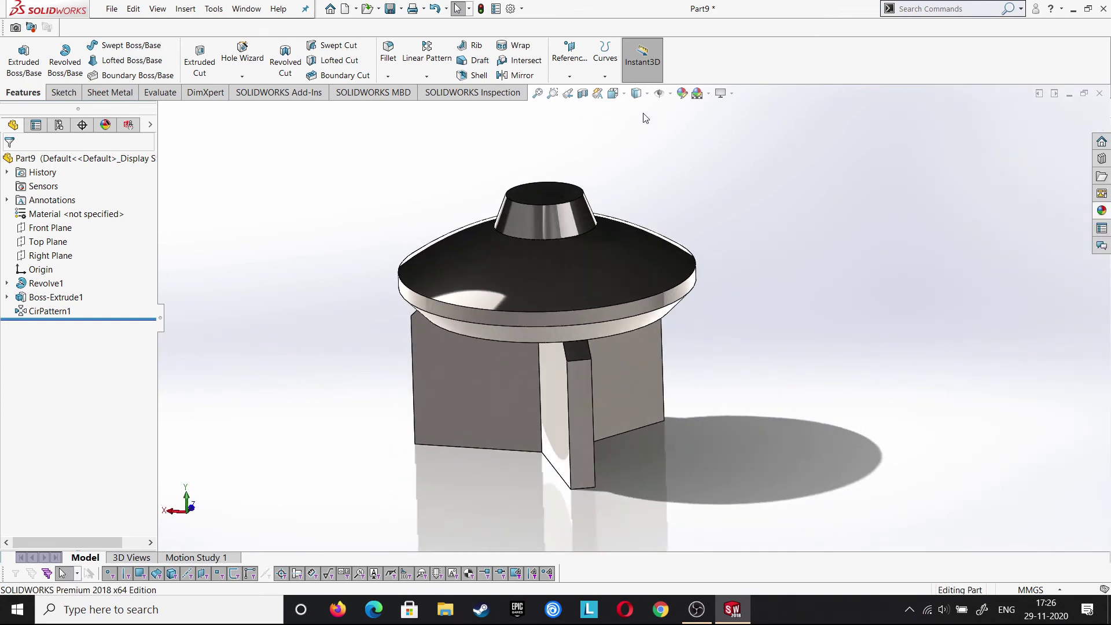
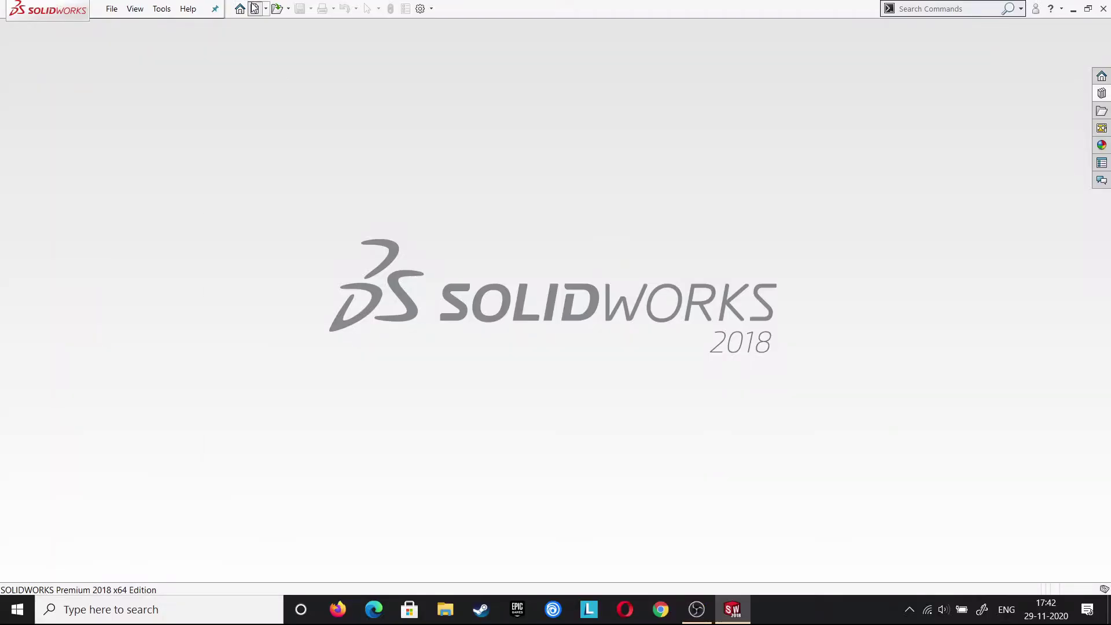
Create a new assembly and load the body, cover, valve and valve seat part files
{"action": "left_click", "coordinate": [255, 8]}
{"action": "left_click", "coordinate": [416, 293]}
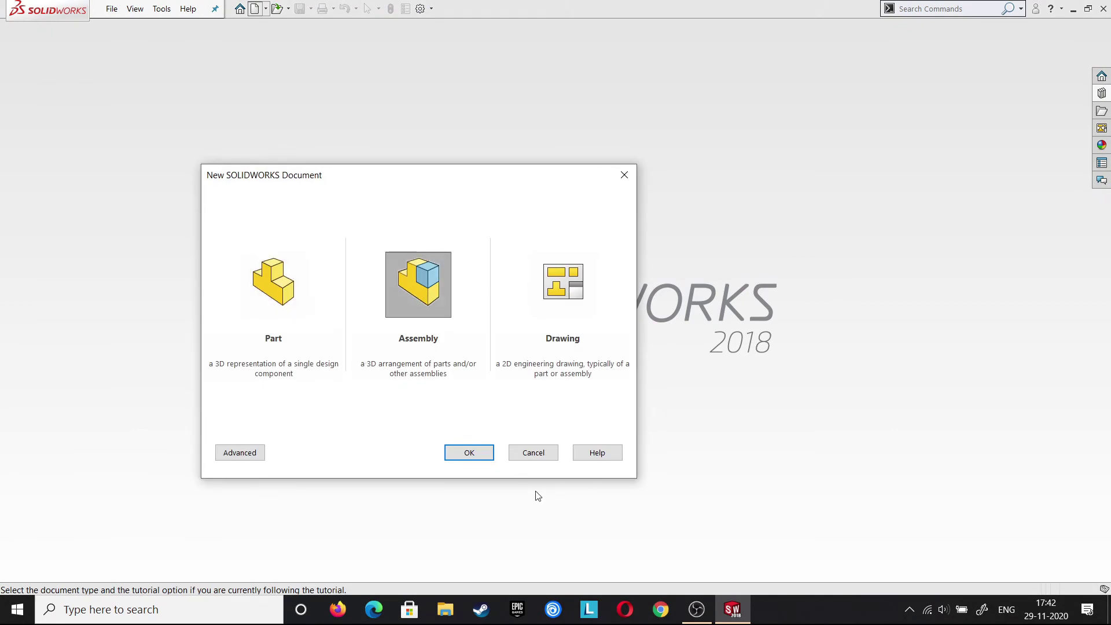
{"action": "left_click", "coordinate": [493, 460]}
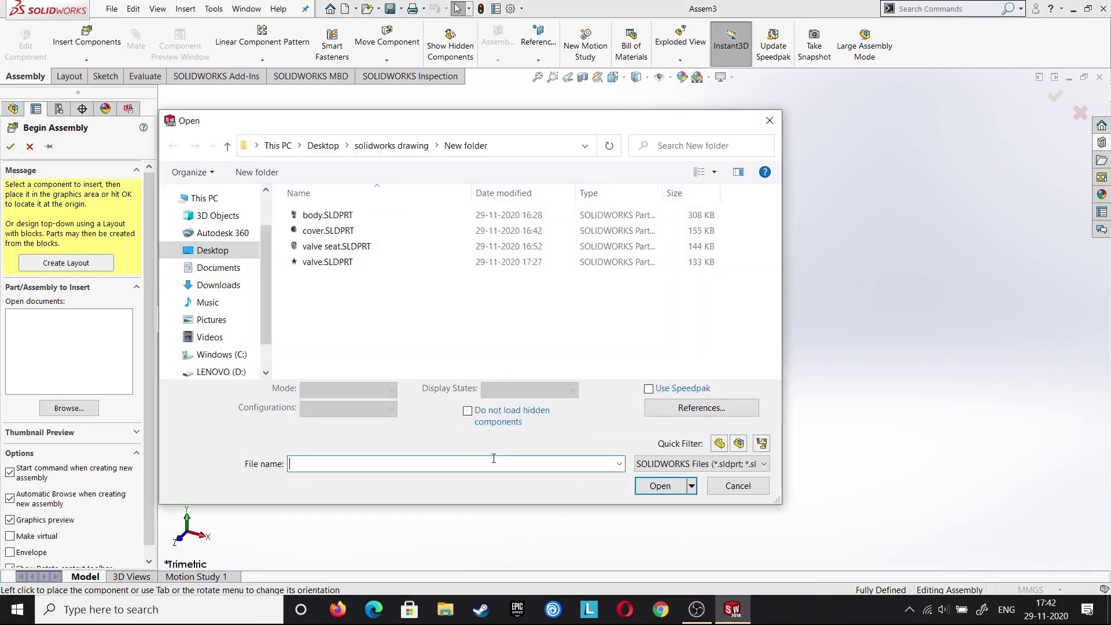
{"action": "left_click_drag", "start_coordinate": [508, 319], "coordinate": [286, 207]}
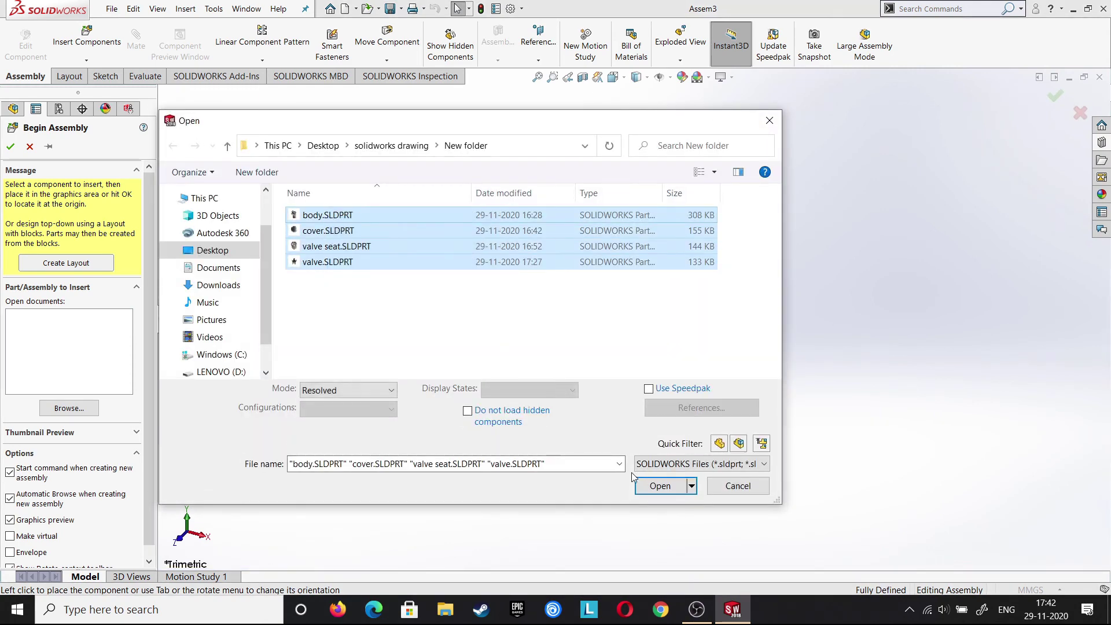
{"action": "left_click", "coordinate": [666, 494]}
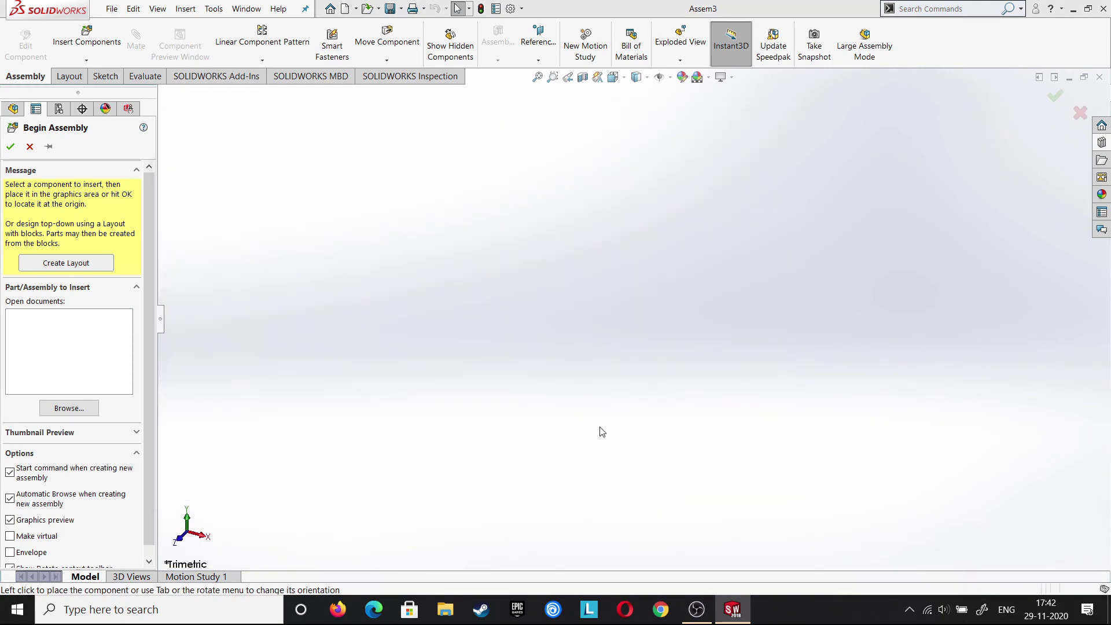
Place the body, cover, valve and valve seat apart from each other in the scene
{"action": "left_click", "coordinate": [517, 330]}
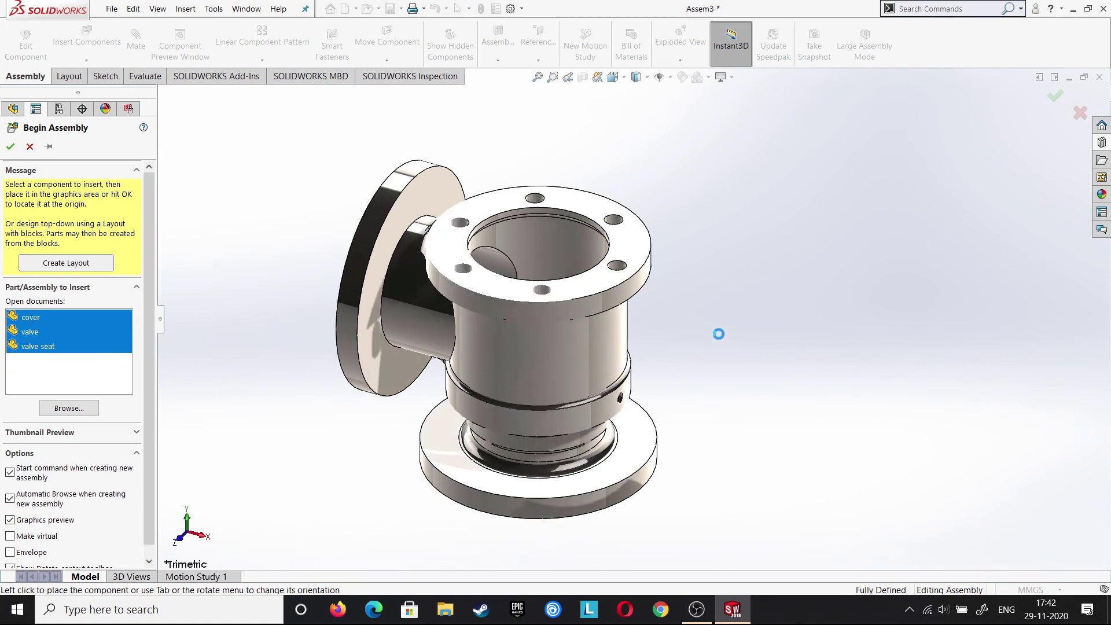
{"action": "scroll", "coordinate": [839, 235], "scroll_direction": "up", "scroll_amount": 3}
{"action": "scroll", "coordinate": [779, 222], "scroll_direction": "up", "scroll_amount": 2}
{"action": "left_click", "coordinate": [776, 220]}
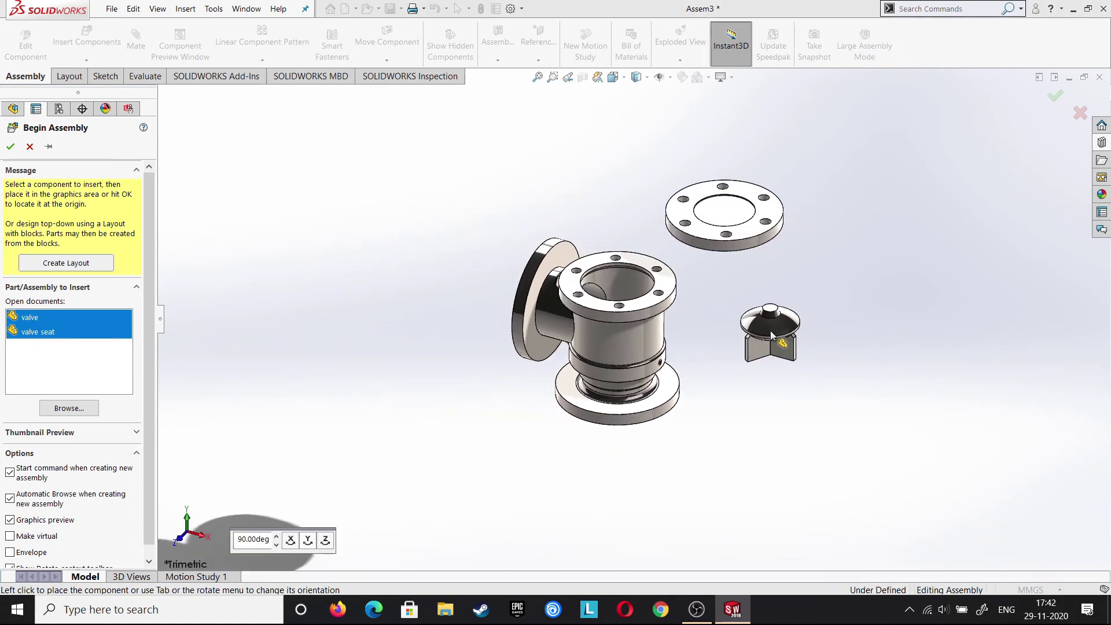
{"action": "left_click", "coordinate": [770, 331]}
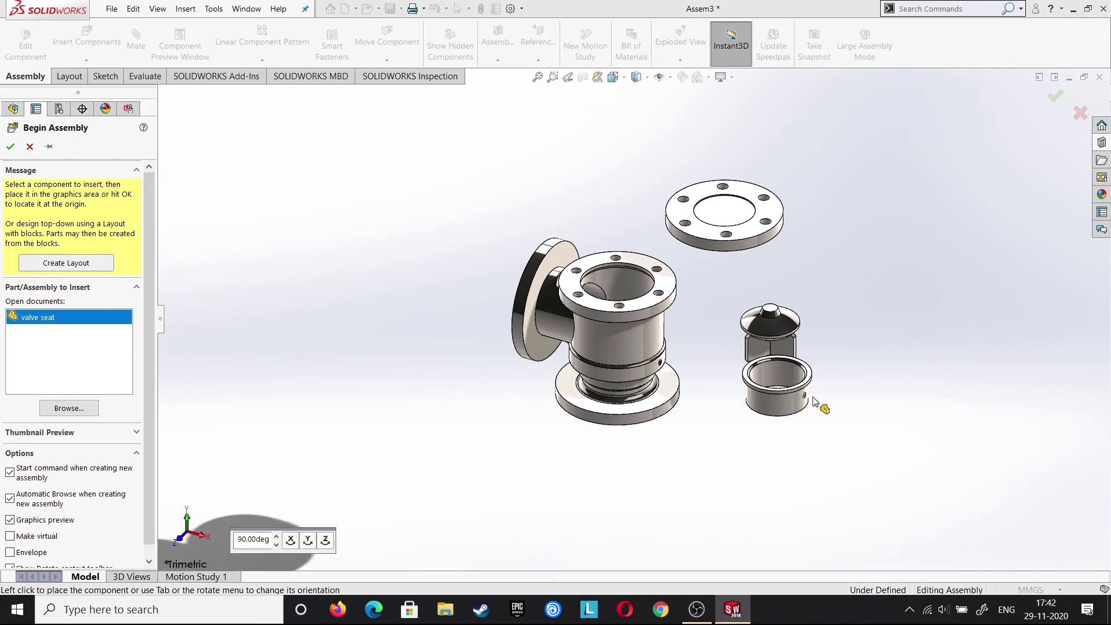
{"action": "left_click", "coordinate": [894, 361]}
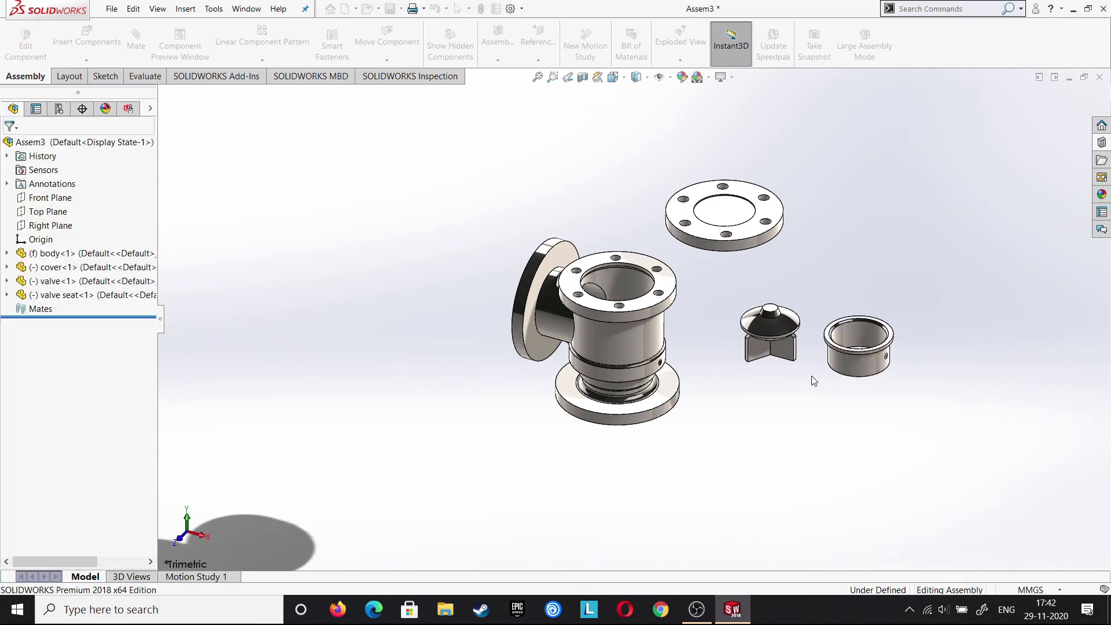
Mate the valve concentric with the valve seat's inner edge
{"action": "scroll", "coordinate": [801, 370], "scroll_direction": "down", "scroll_amount": 2}
{"action": "scroll", "coordinate": [805, 362], "scroll_direction": "down", "scroll_amount": 3}
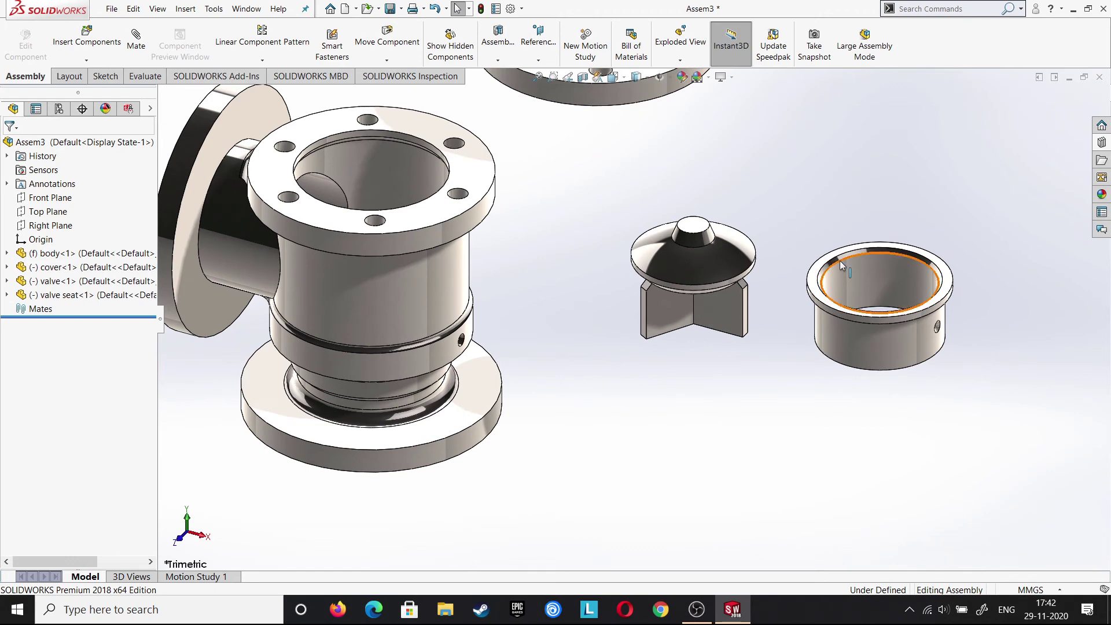
{"action": "left_click", "coordinate": [840, 264]}
{"action": "key", "text": "Up"}
{"action": "key", "text": "Up"}
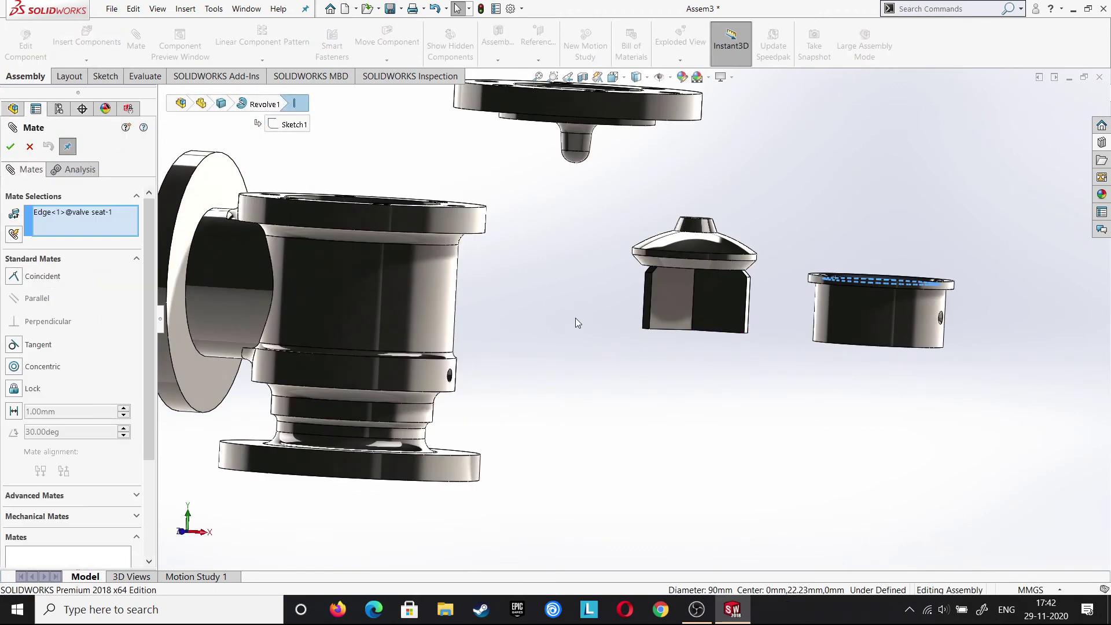
{"action": "middle_click_drag", "start_coordinate": [598, 273], "coordinate": [620, 219]}
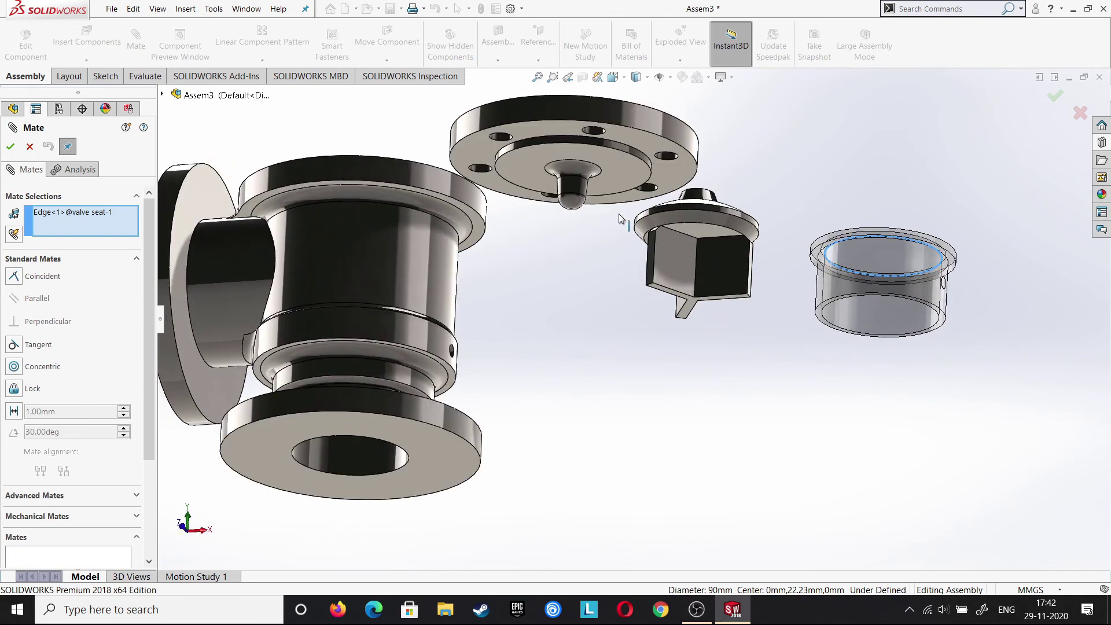
{"action": "left_click", "coordinate": [688, 226]}
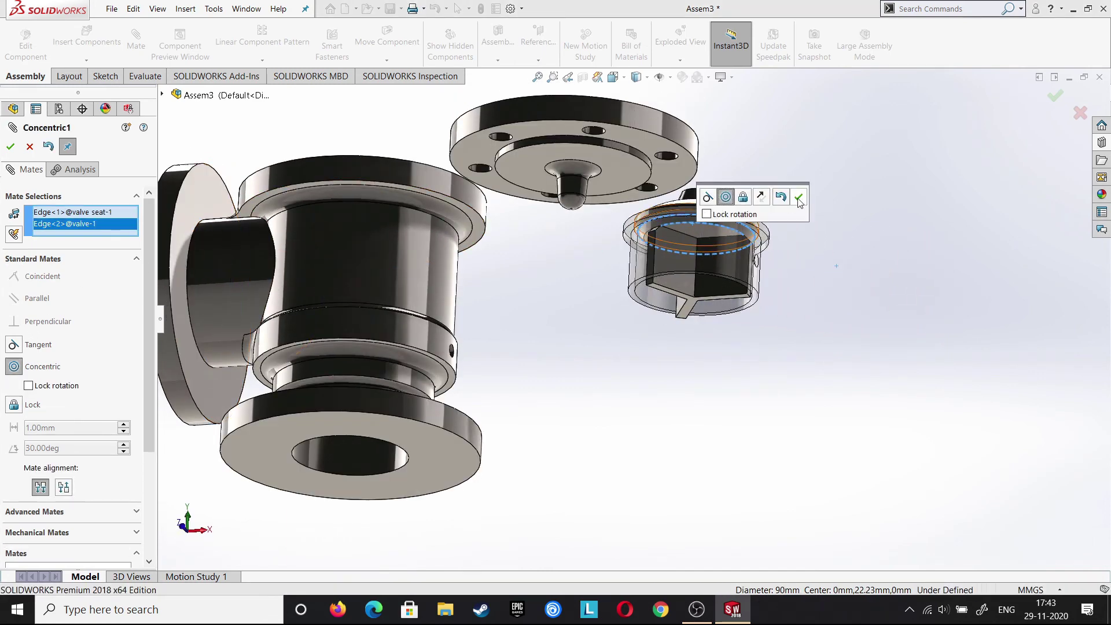
{"action": "left_click", "coordinate": [797, 198]}
Lift the valve, then make its face coincident with the seat's inner circular edge
{"action": "middle_click_drag", "start_coordinate": [797, 199], "coordinate": [731, 218]}
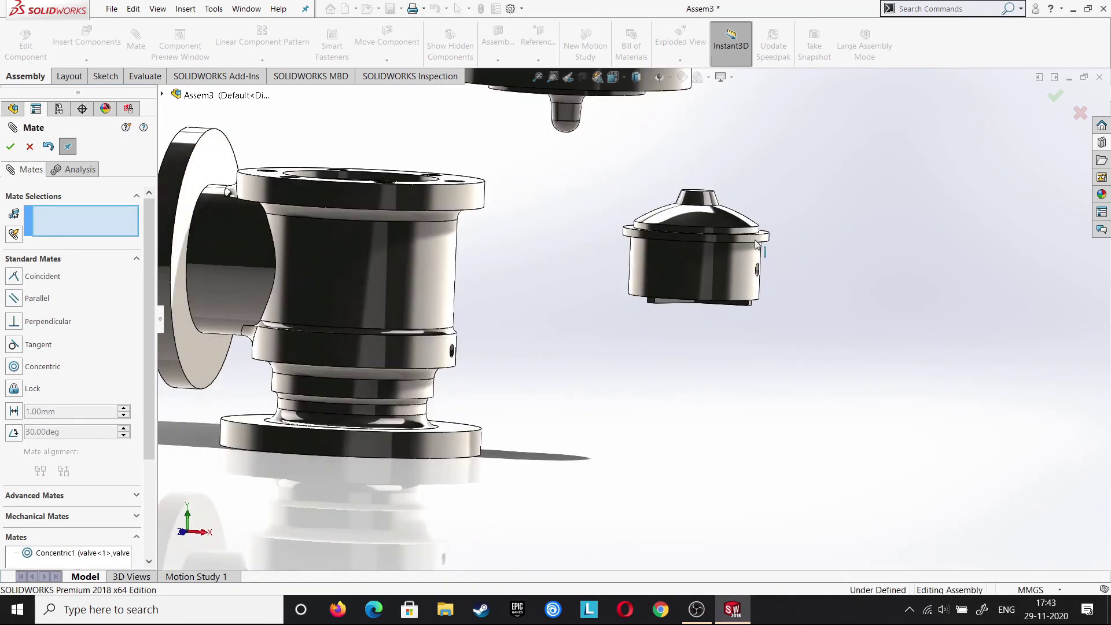
{"action": "left_click_drag", "start_coordinate": [730, 218], "coordinate": [785, 226]}
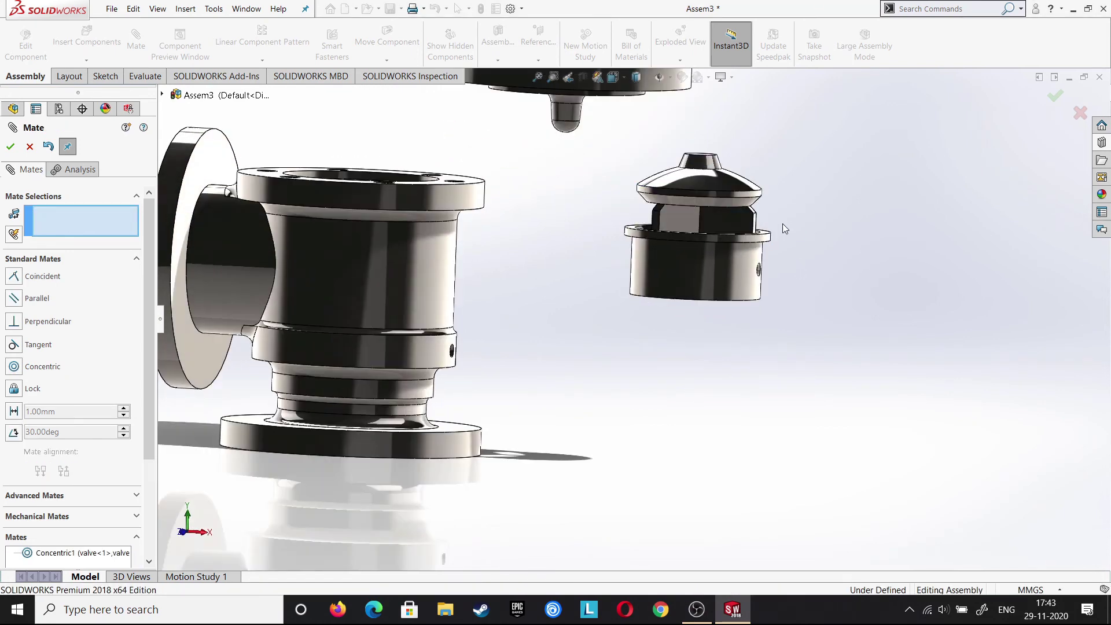
{"action": "middle_click_drag", "start_coordinate": [783, 224], "coordinate": [764, 327]}
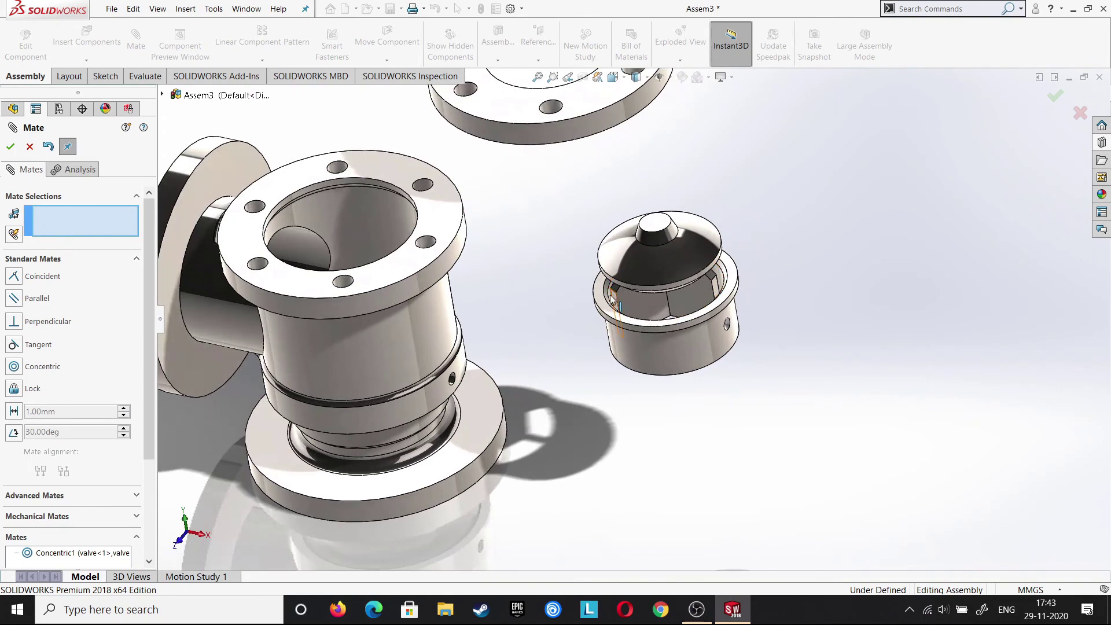
{"action": "left_click", "coordinate": [651, 317]}
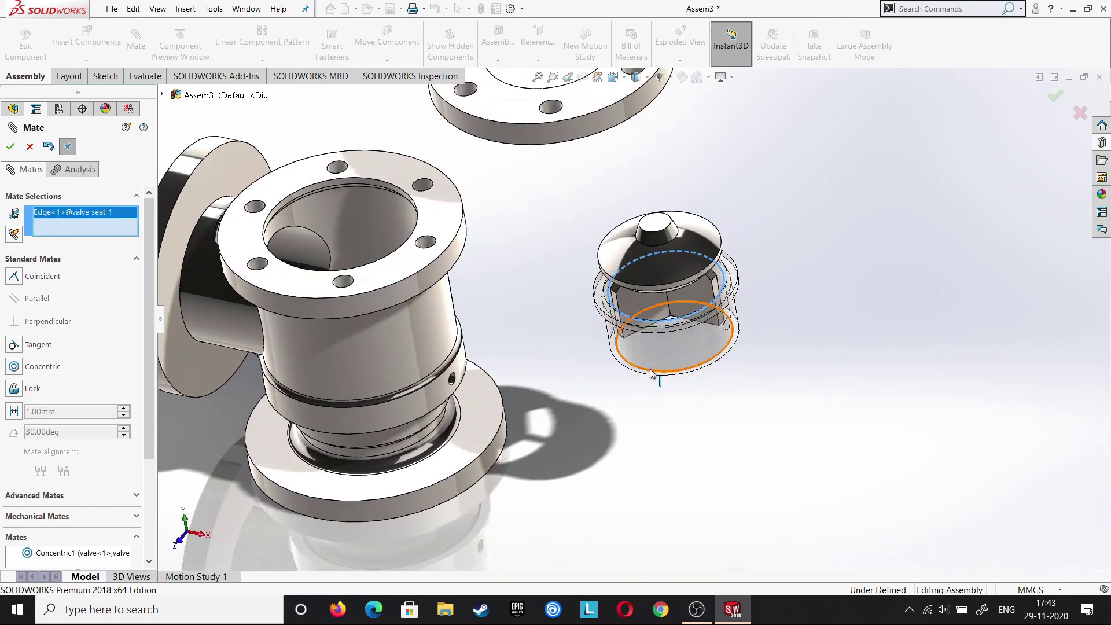
{"action": "middle_click_drag", "start_coordinate": [651, 373], "coordinate": [672, 273]}
{"action": "left_click", "coordinate": [667, 303]}
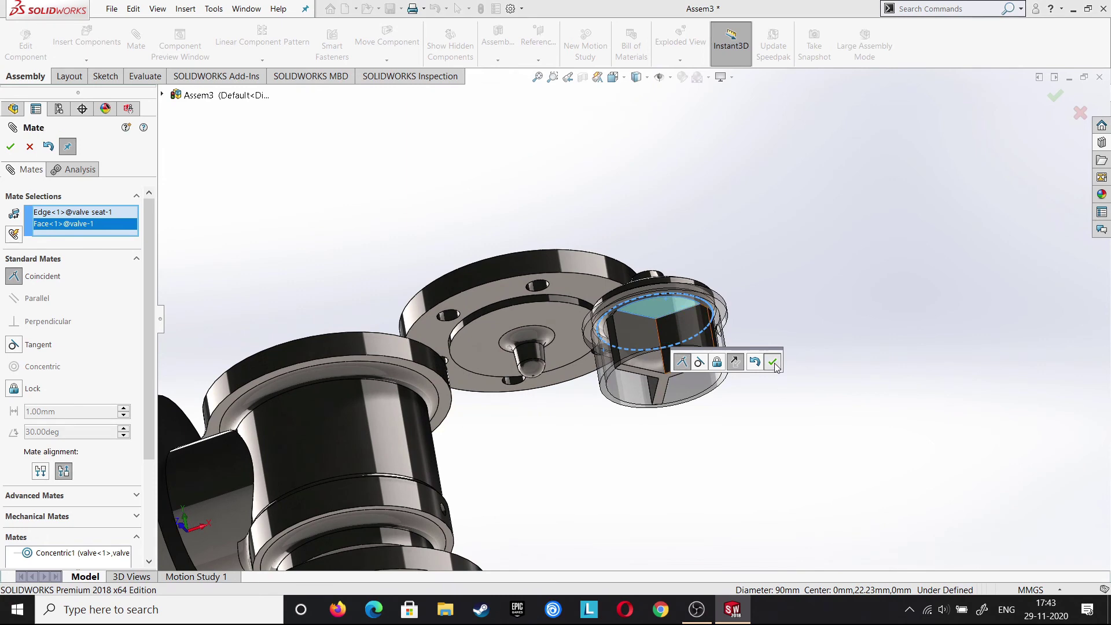
{"action": "left_click", "coordinate": [773, 362]}
{"action": "middle_click_drag", "start_coordinate": [750, 300], "coordinate": [723, 324]}
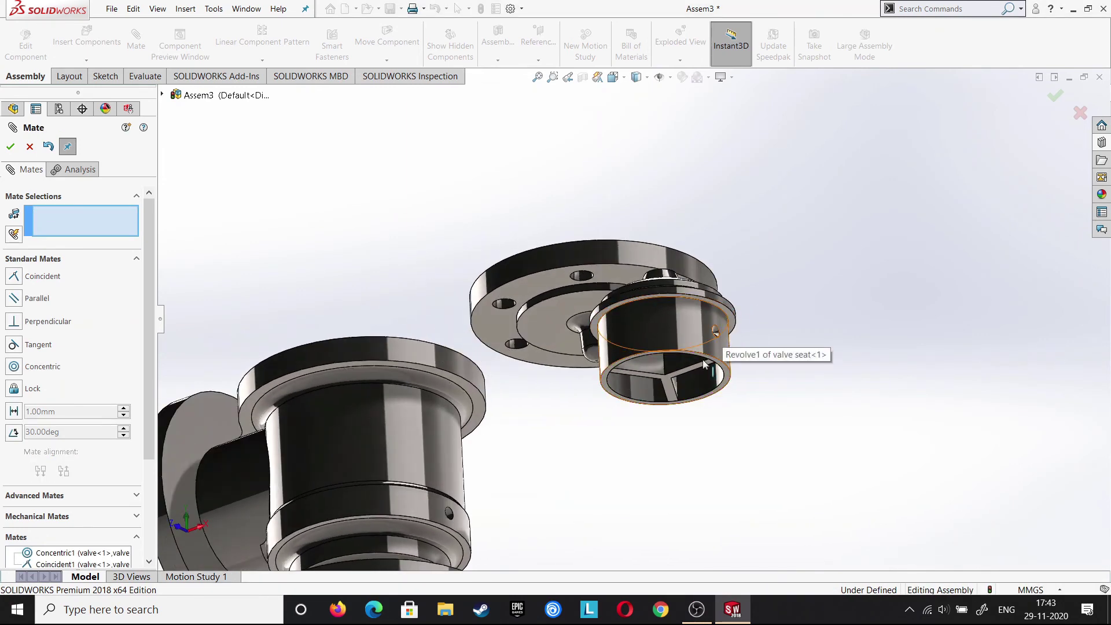
Mate the valve seat rim concentric with the body's flange edge
{"action": "scroll", "coordinate": [659, 458], "scroll_direction": "up", "scroll_amount": 2}
{"action": "scroll", "coordinate": [653, 463], "scroll_direction": "up", "scroll_amount": 2}
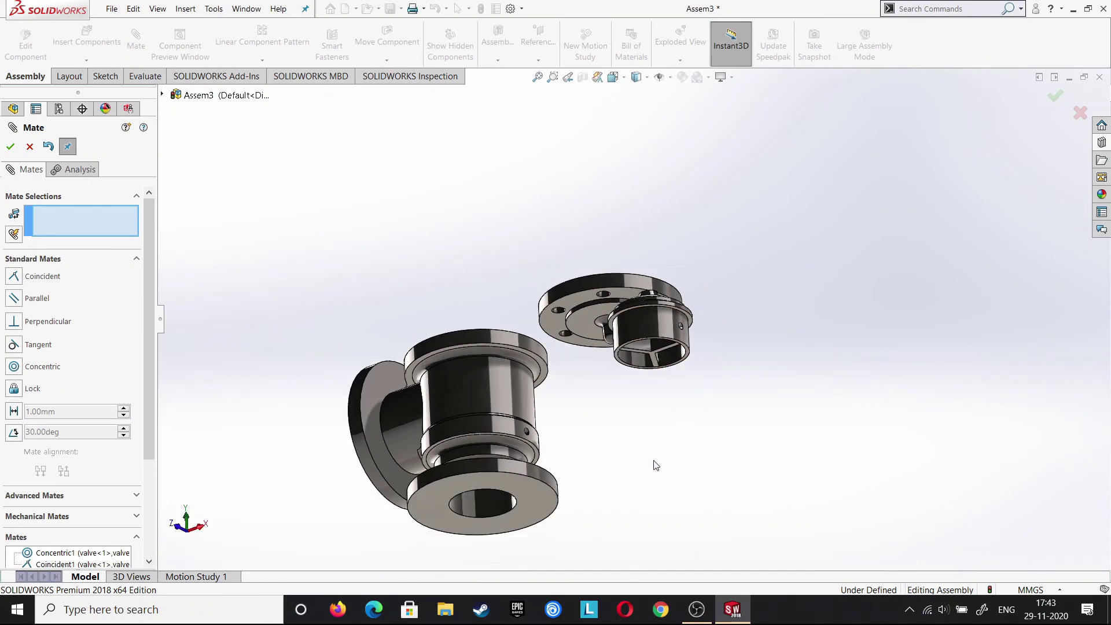
{"action": "middle_click_drag", "start_coordinate": [657, 461], "coordinate": [707, 337]}
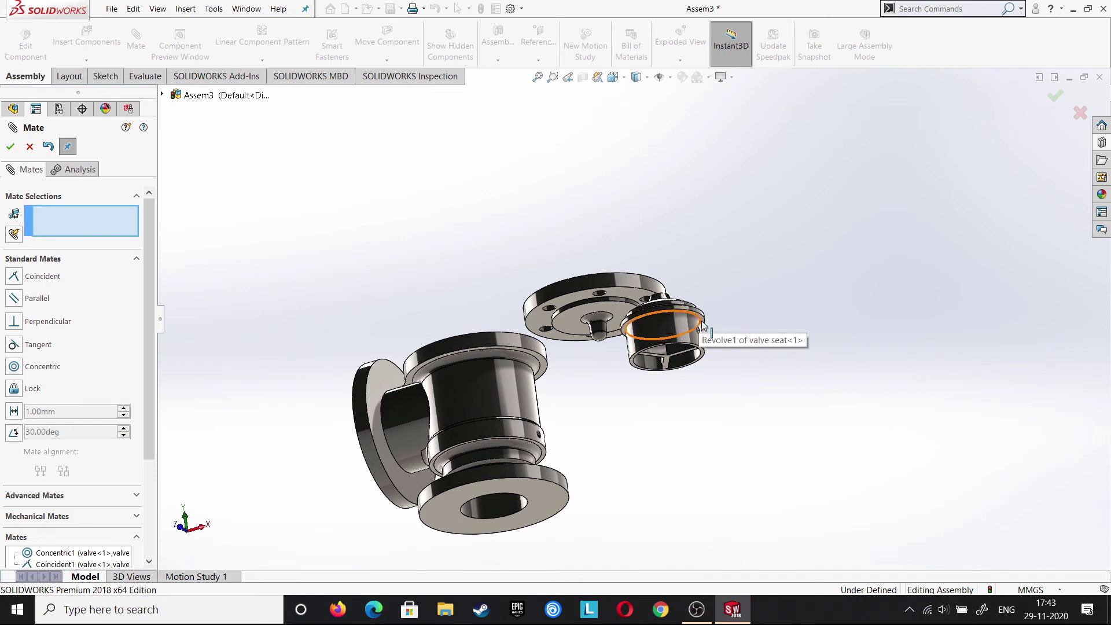
{"action": "scroll", "coordinate": [703, 324], "scroll_direction": "down", "scroll_amount": 2}
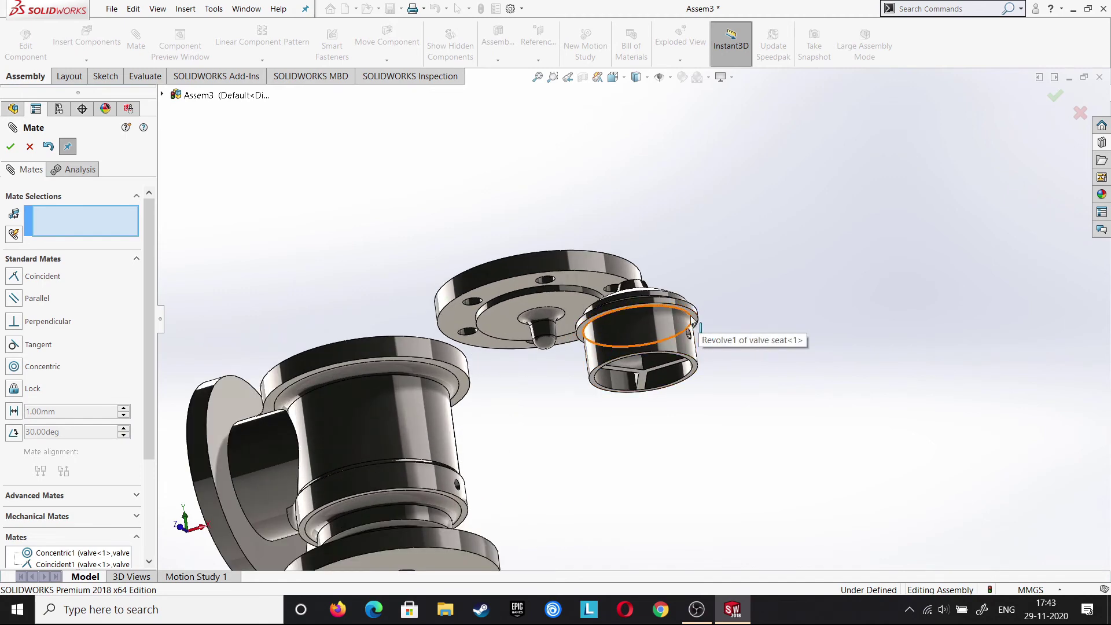
{"action": "left_click", "coordinate": [694, 320]}
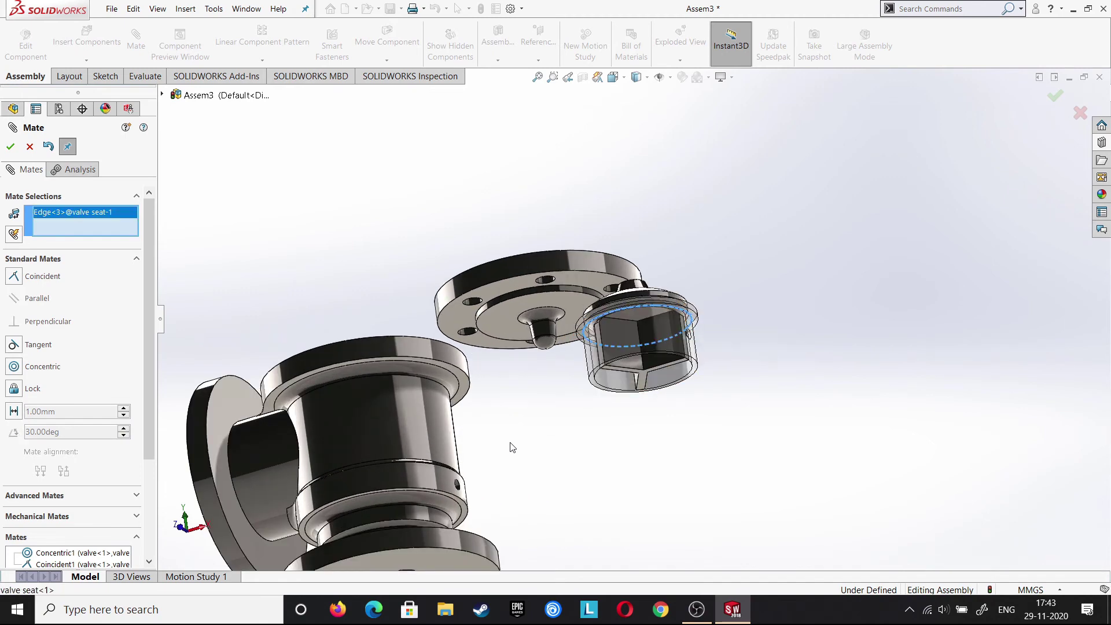
{"action": "middle_click_drag", "start_coordinate": [512, 447], "coordinate": [463, 396]}
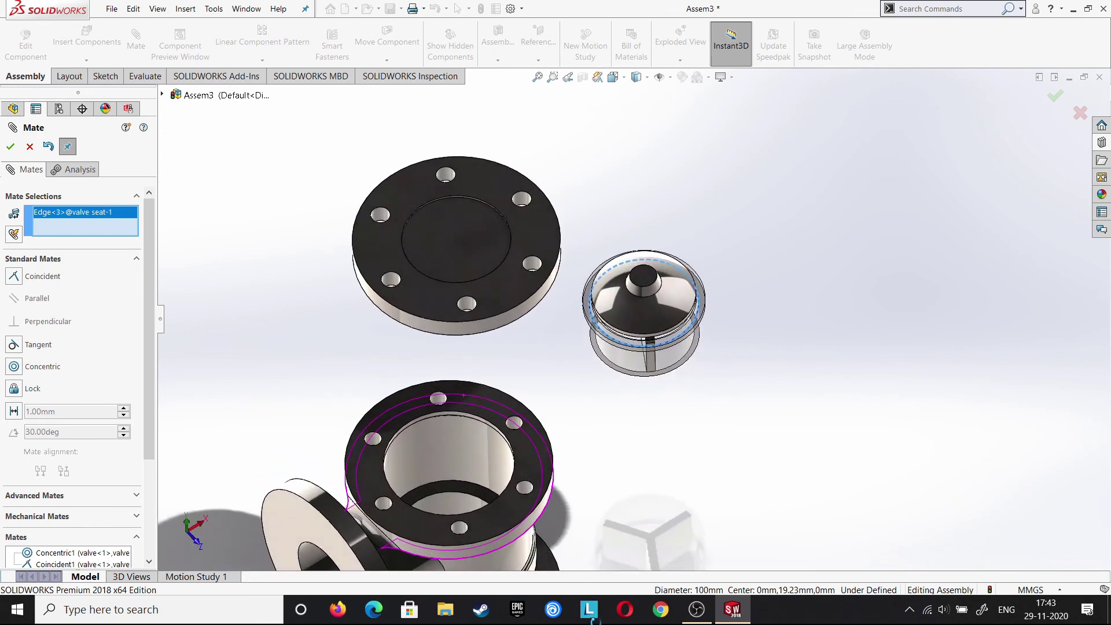
{"action": "left_click", "coordinate": [456, 497]}
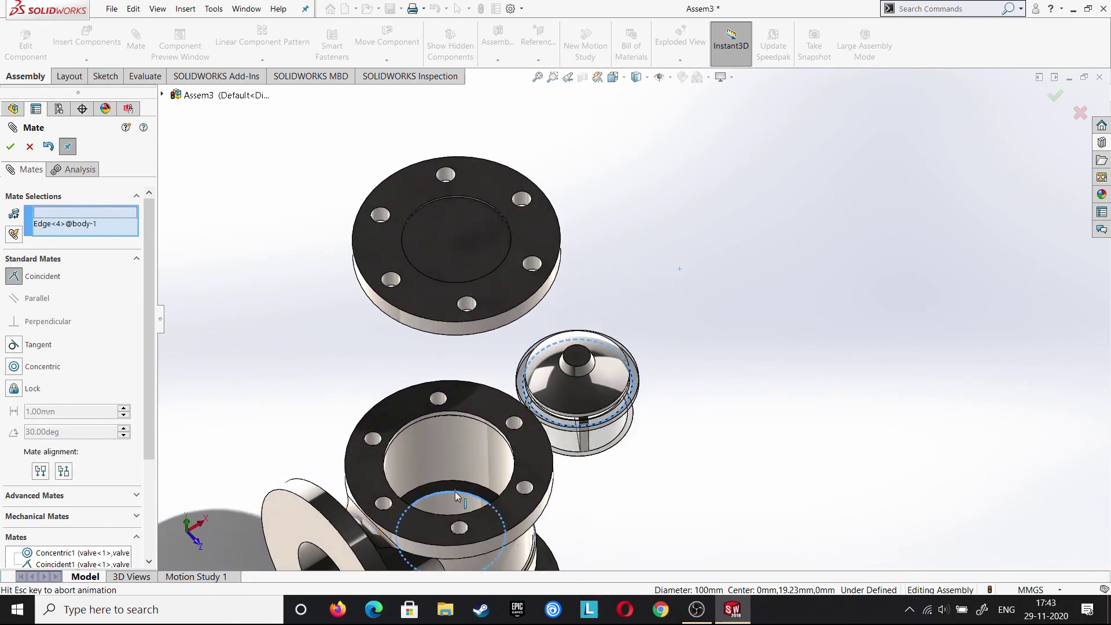
{"action": "left_click", "coordinate": [371, 514]}
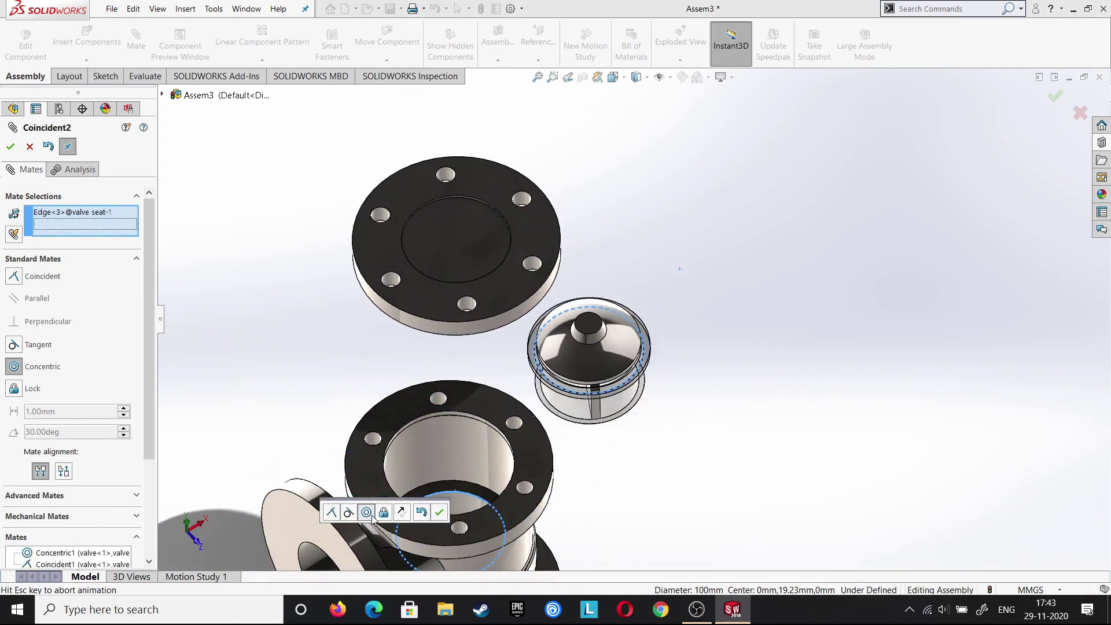
{"action": "left_click", "coordinate": [439, 514]}
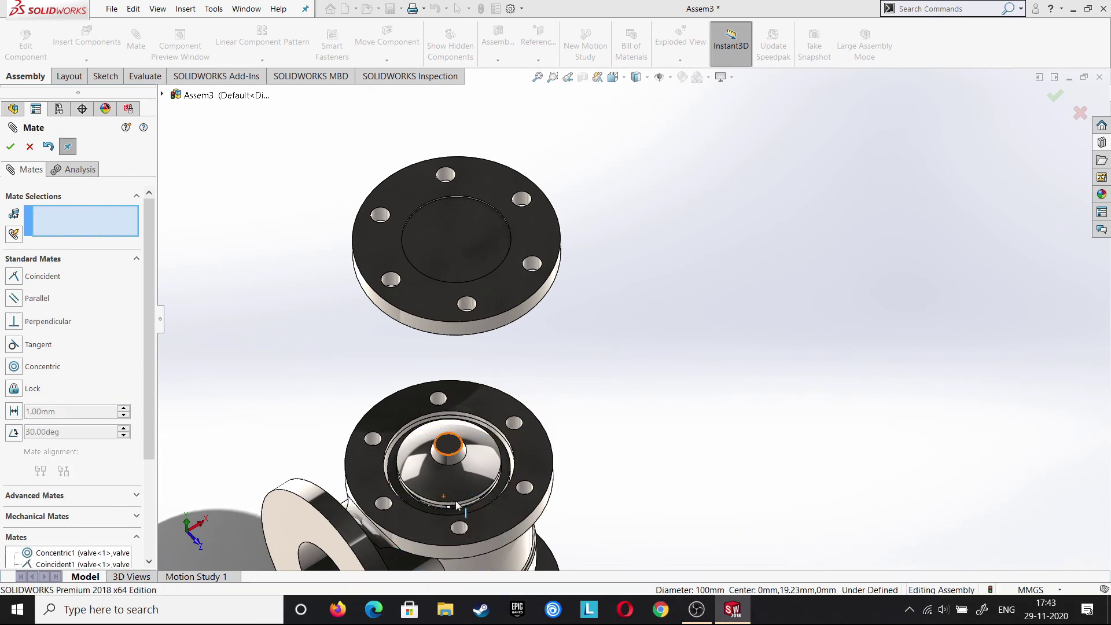
Lift the valve seat out of the body and move the cover away from it
{"action": "middle_click_drag", "start_coordinate": [670, 461], "coordinate": [678, 408]}
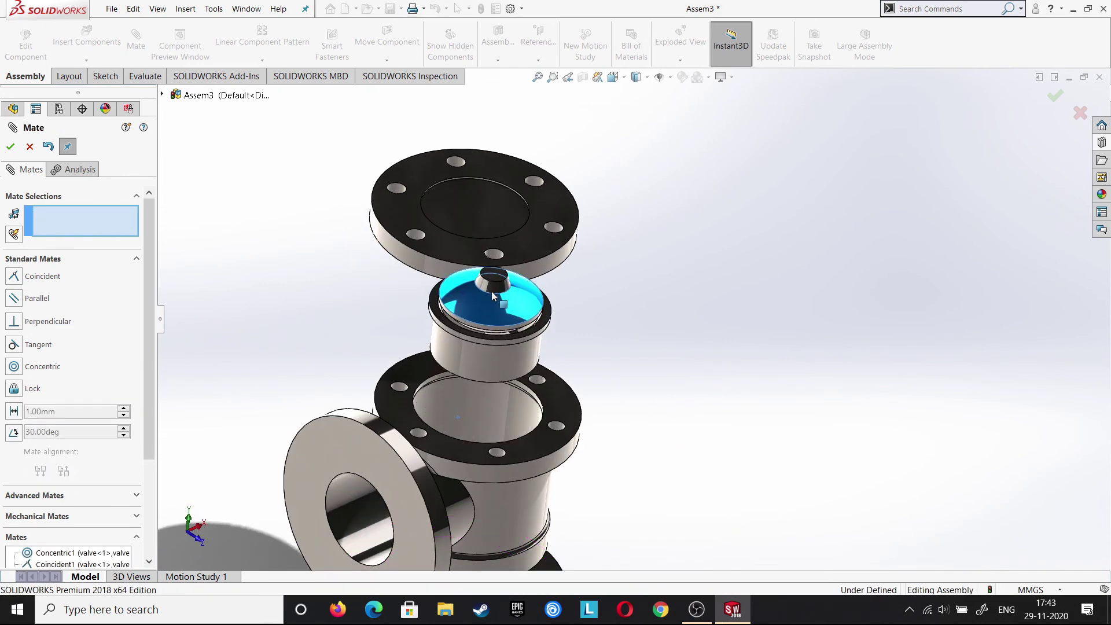
{"action": "left_click_drag", "start_coordinate": [459, 422], "coordinate": [463, 264]}
{"action": "middle_click_drag", "start_coordinate": [560, 317], "coordinate": [557, 247]}
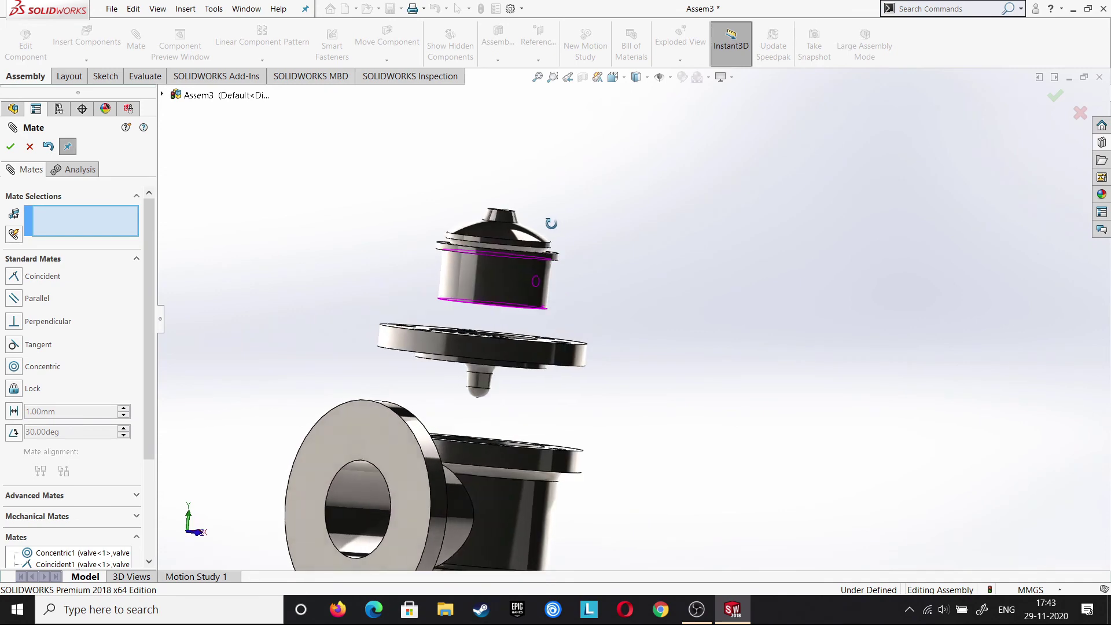
{"action": "left_click_drag", "start_coordinate": [557, 248], "coordinate": [532, 260]}
{"action": "middle_click_drag", "start_coordinate": [428, 260], "coordinate": [585, 277]}
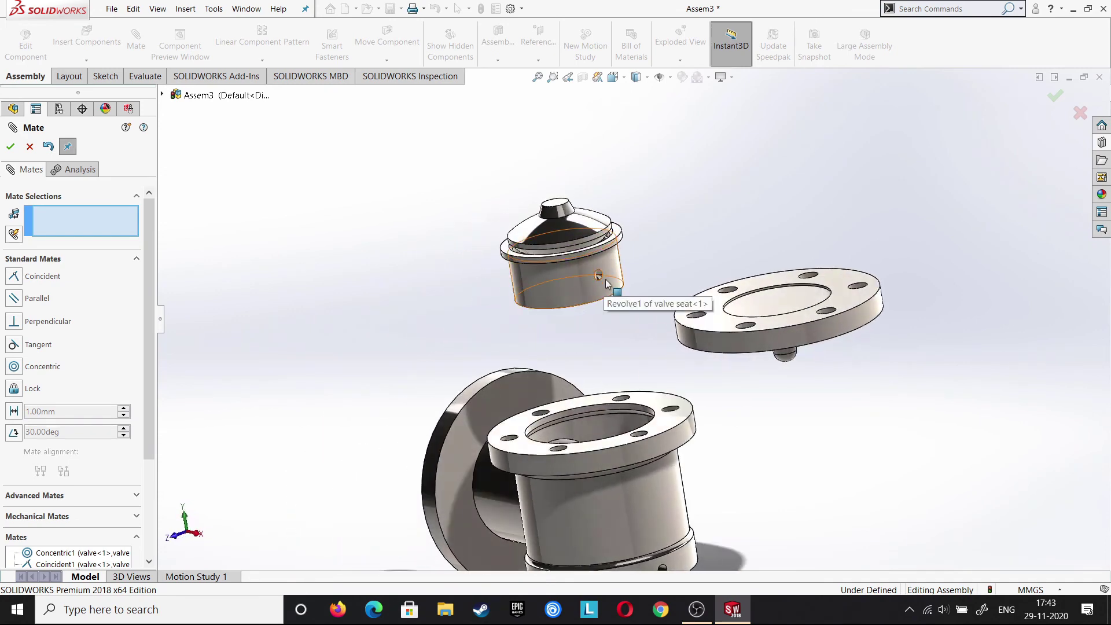
Pick a valve seat edge, then bring up the context menu for the wrong Edge<5> selection
{"action": "left_click", "coordinate": [604, 280]}
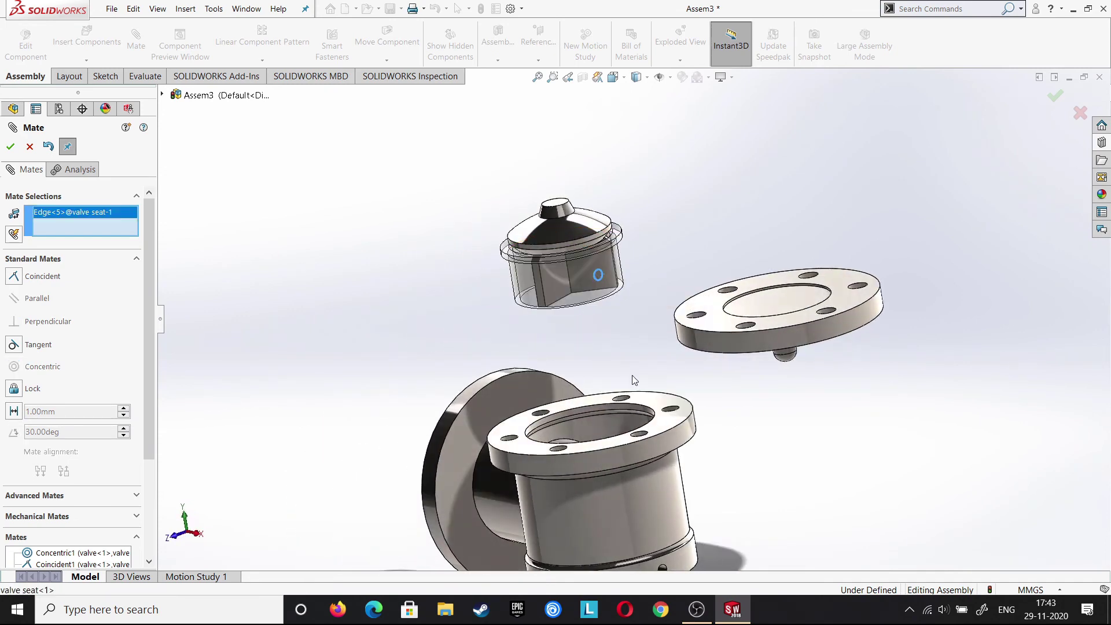
{"action": "scroll", "coordinate": [633, 358], "scroll_direction": "up", "scroll_amount": 1}
{"action": "scroll", "coordinate": [660, 431], "scroll_direction": "up", "scroll_amount": 1}
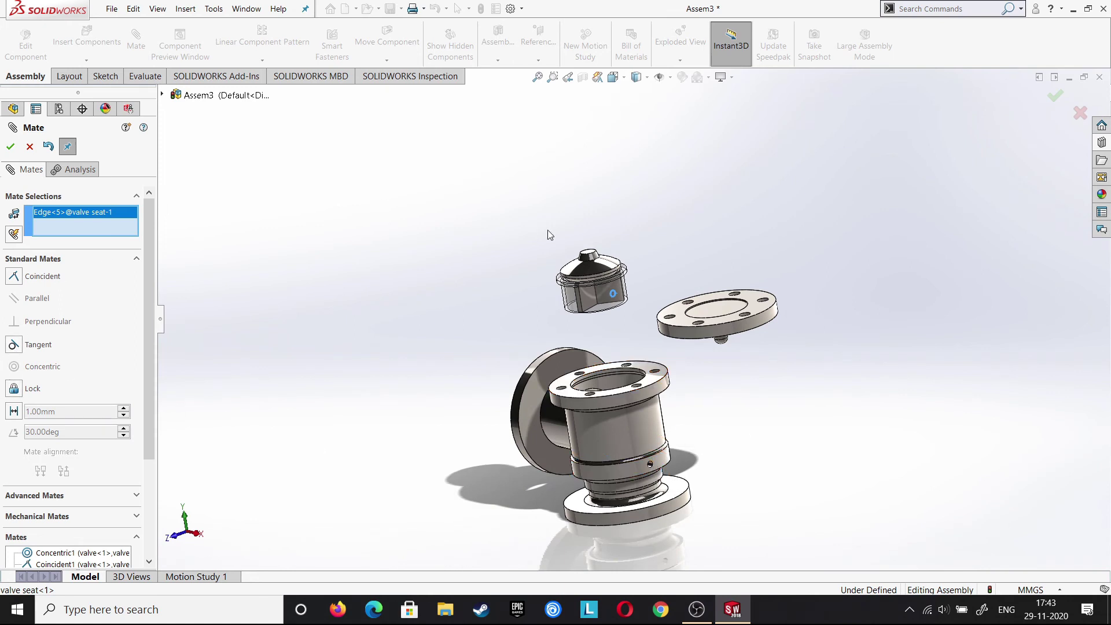
{"action": "right_click", "coordinate": [72, 214]}
Delete the wrong edge, then mate the valve seat face concentric with the body's bore
{"action": "left_click", "coordinate": [96, 233]}
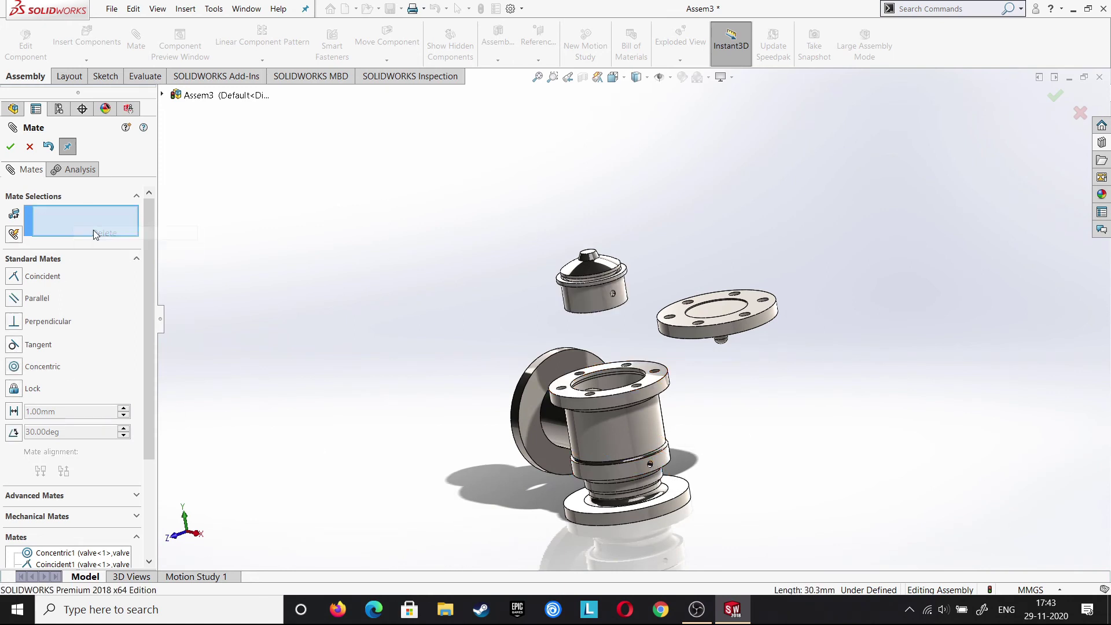
{"action": "scroll", "coordinate": [651, 466], "scroll_direction": "down", "scroll_amount": 2}
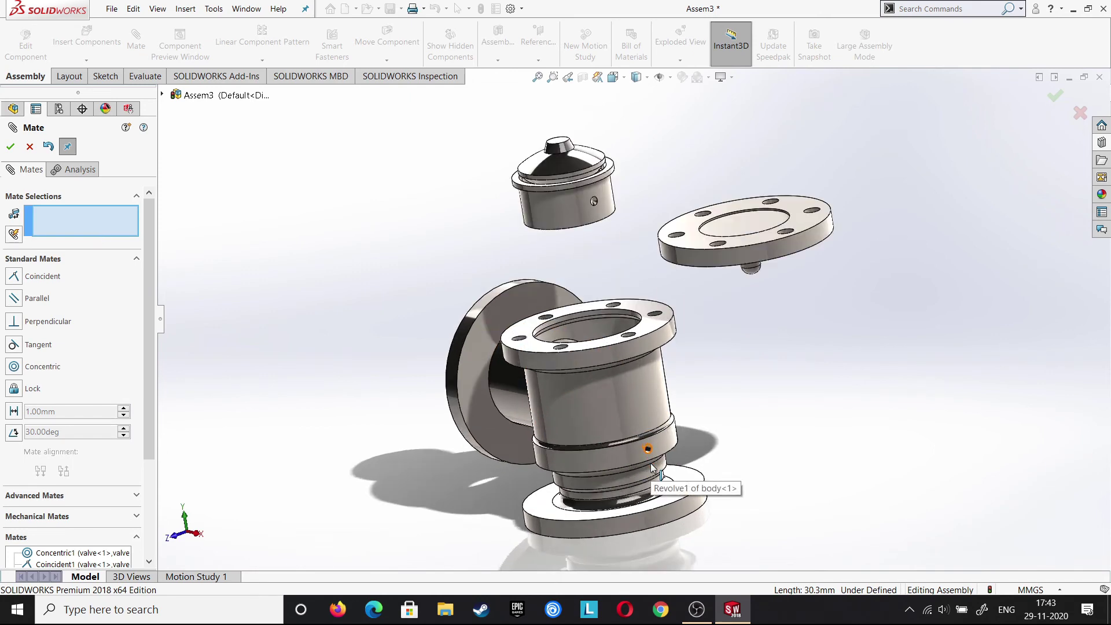
{"action": "scroll", "coordinate": [651, 452], "scroll_direction": "down", "scroll_amount": 2}
{"action": "left_click", "coordinate": [647, 430]}
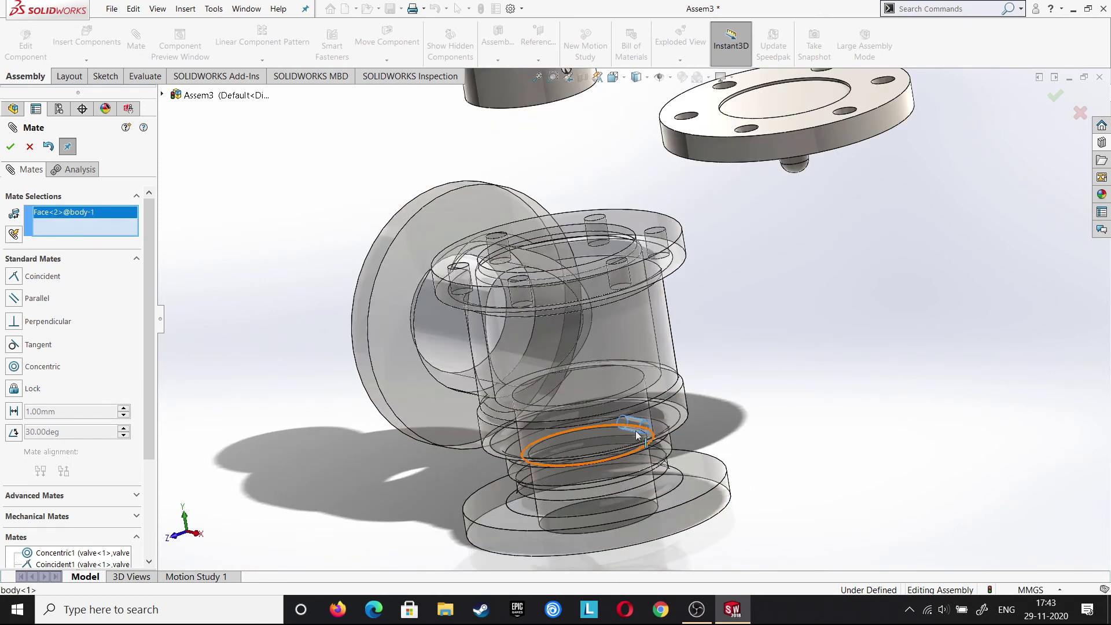
{"action": "scroll", "coordinate": [445, 219], "scroll_direction": "up", "scroll_amount": 2}
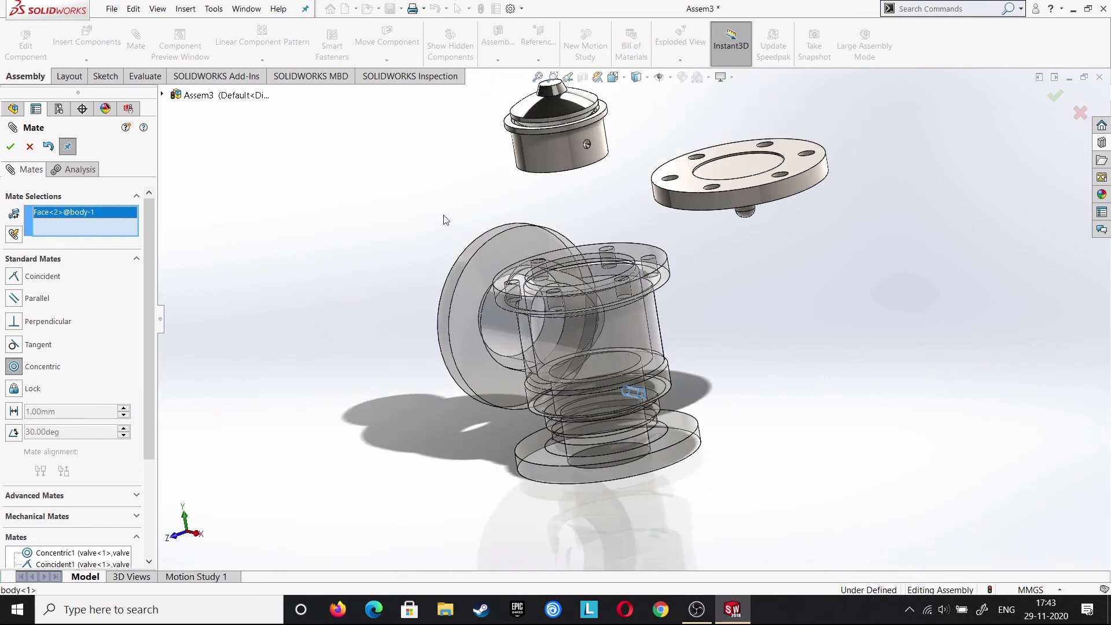
{"action": "left_click", "coordinate": [587, 145]}
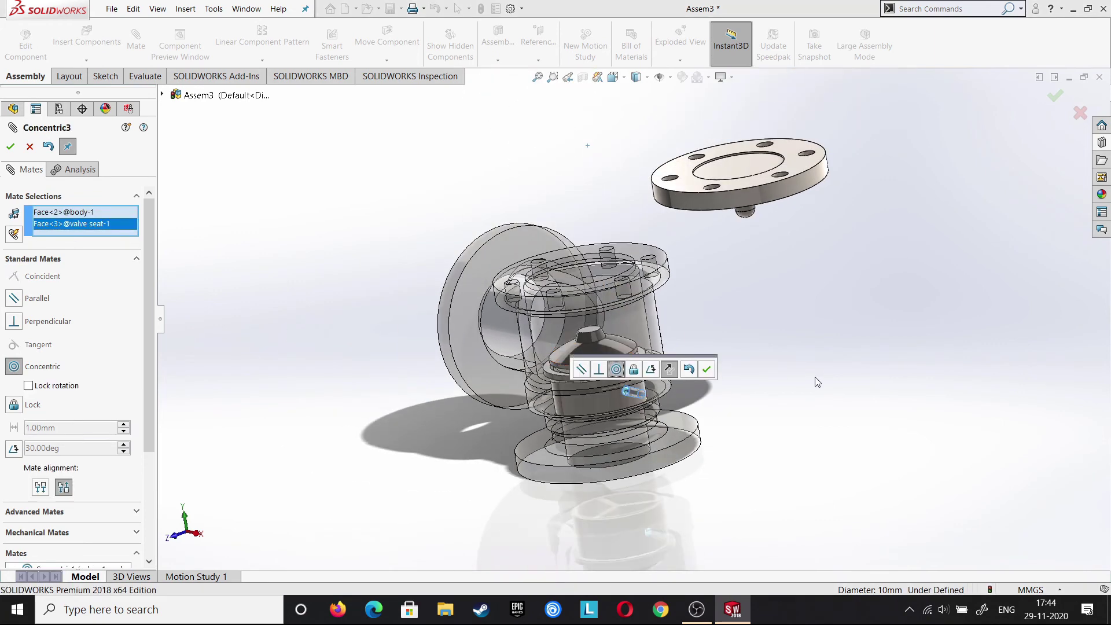
{"action": "left_click", "coordinate": [706, 371]}
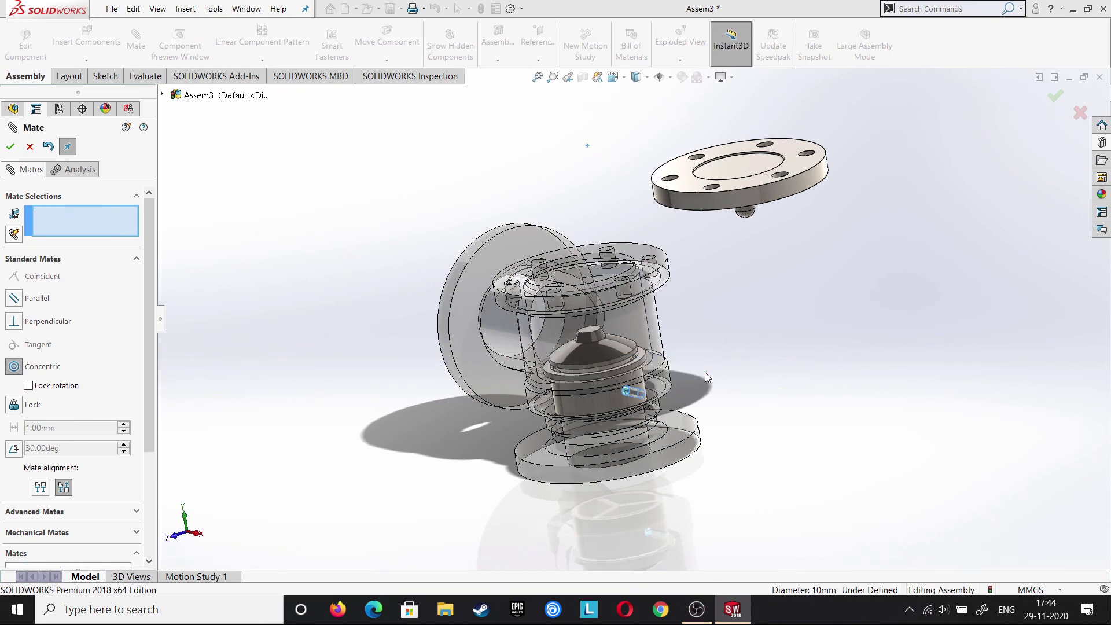
Select the body's inner ring face and the cover's outer edge for the next mate
{"action": "mouse_move", "coordinate": [704, 385]}
{"action": "middle_mouse_down"}
{"action": "mouse_move", "coordinate": [731, 401]}
{"action": "mouse_move", "coordinate": [751, 483]}
{"action": "middle_mouse_up"}
{"action": "scroll", "coordinate": [711, 445], "scroll_direction": "down", "scroll_amount": 3}
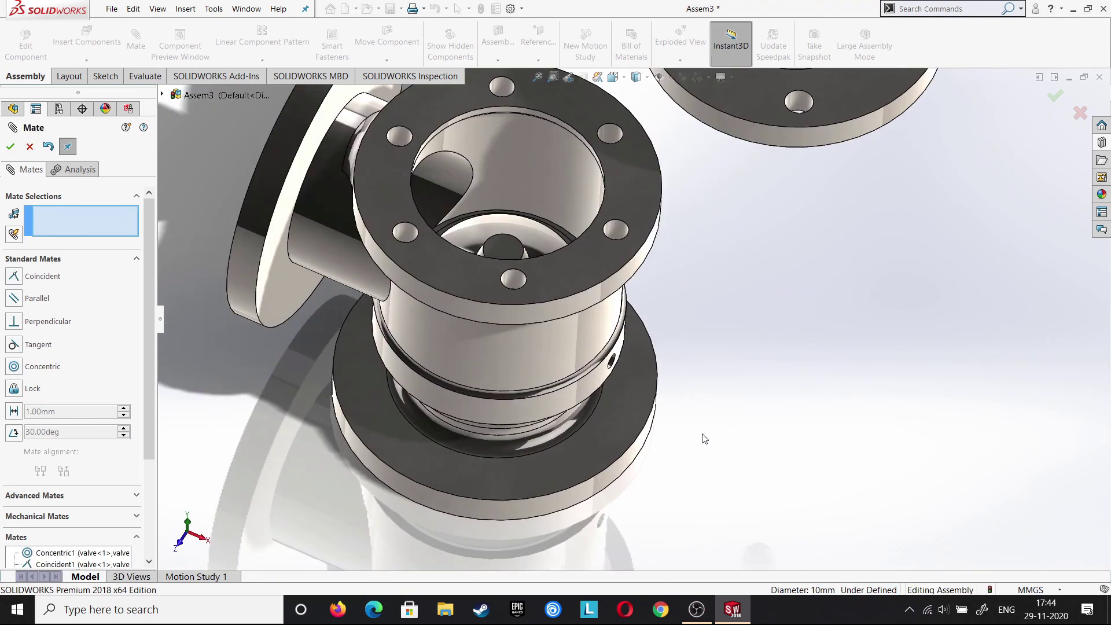
{"action": "left_click", "coordinate": [543, 237]}
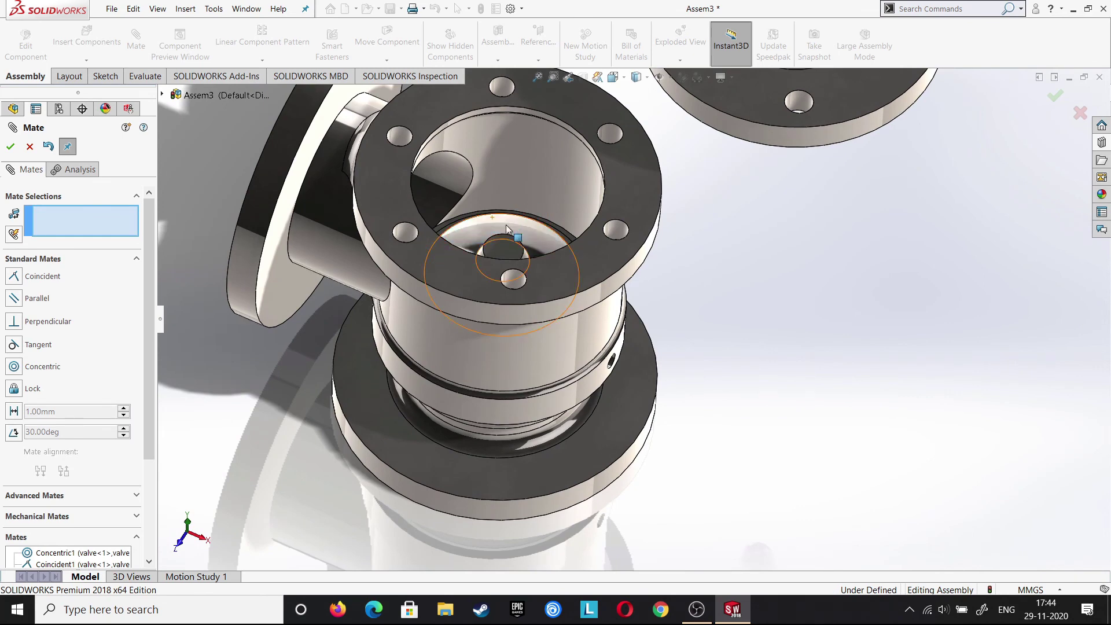
{"action": "scroll", "coordinate": [625, 97], "scroll_direction": "up", "scroll_amount": 2}
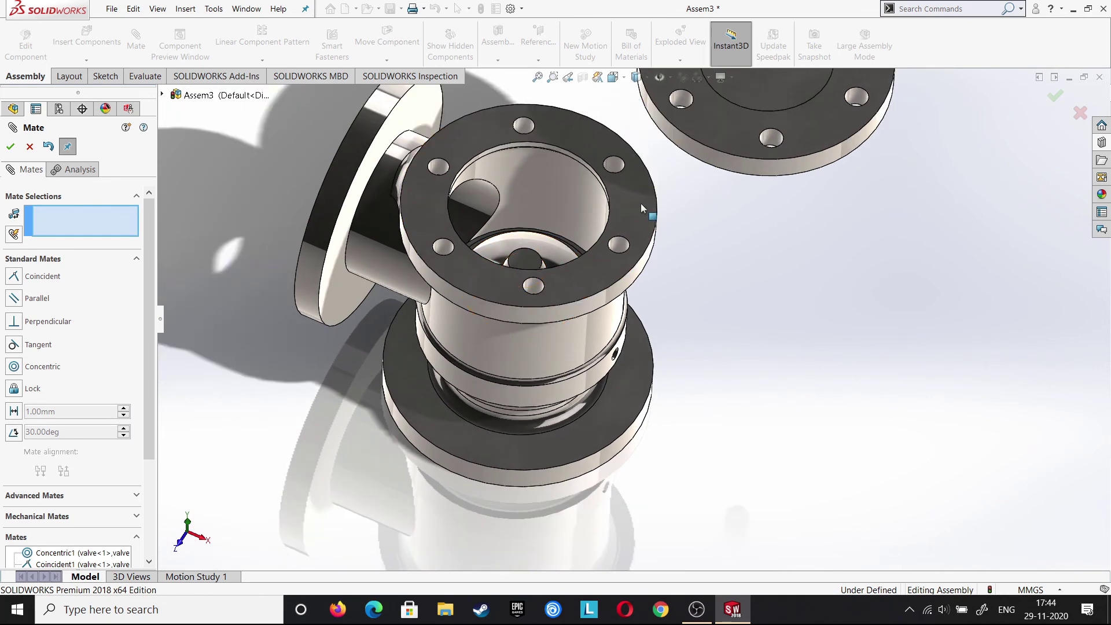
{"action": "scroll", "coordinate": [665, 231], "scroll_direction": "up", "scroll_amount": 3}
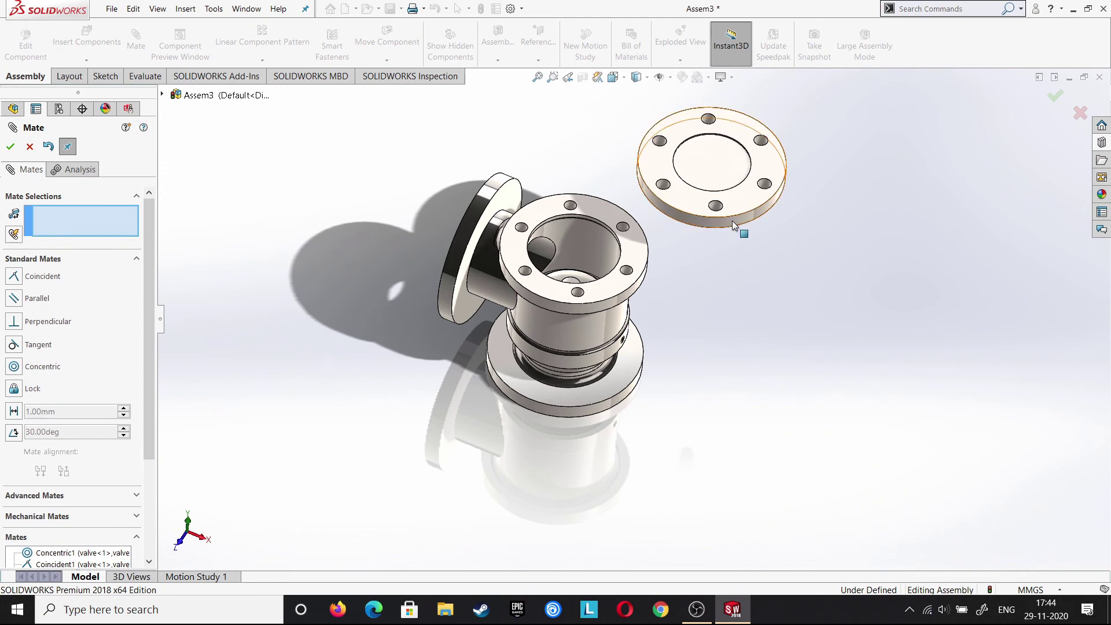
{"action": "left_click", "coordinate": [735, 223]}
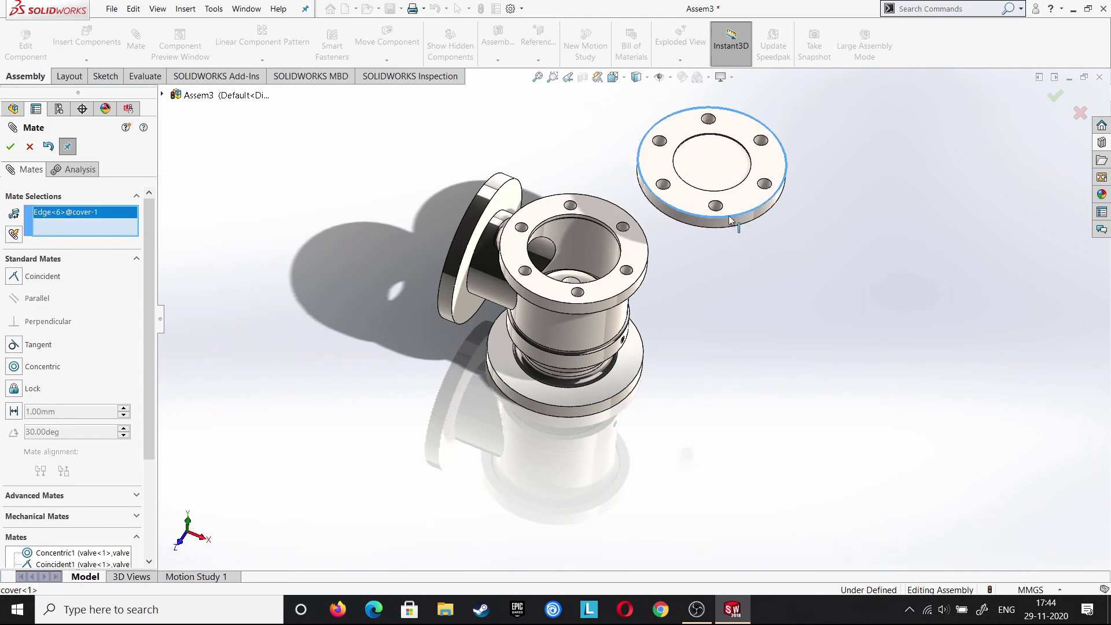
Center the cover concentric on the body's top flange edge and lift it clear
{"action": "left_click", "coordinate": [603, 300]}
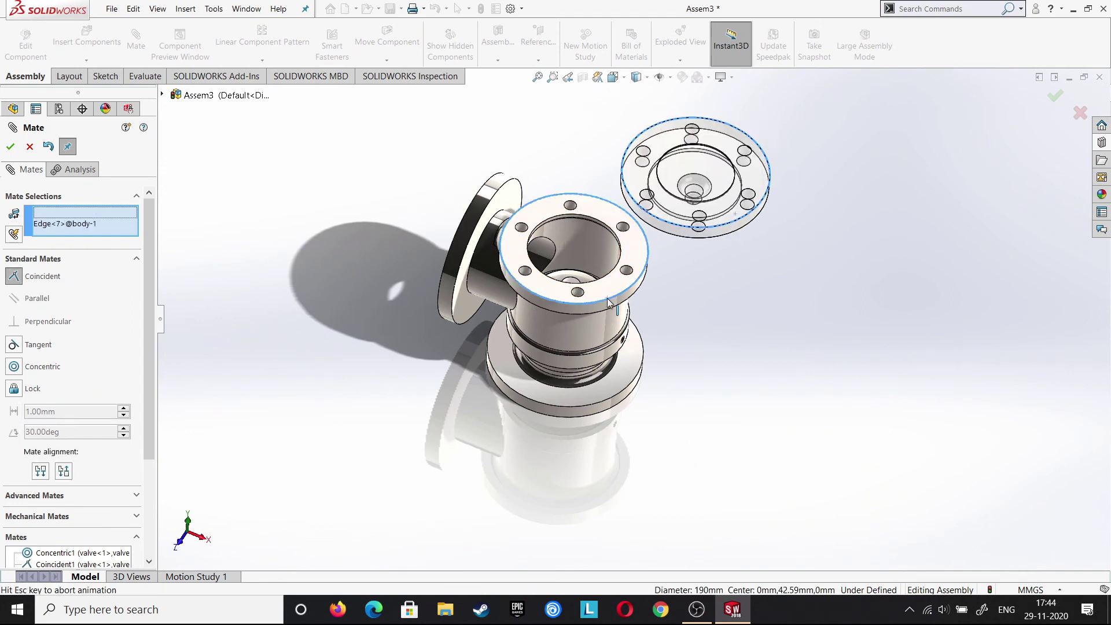
{"action": "left_click", "coordinate": [8, 367]}
{"action": "left_click", "coordinate": [732, 282]}
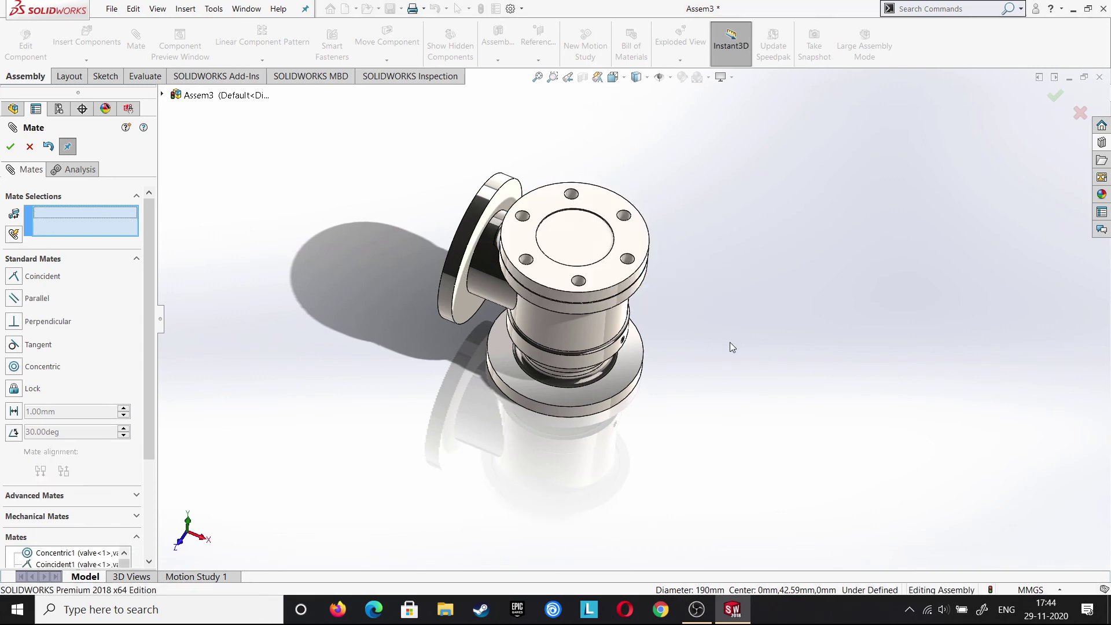
{"action": "middle_click_drag", "start_coordinate": [731, 269], "coordinate": [709, 173]}
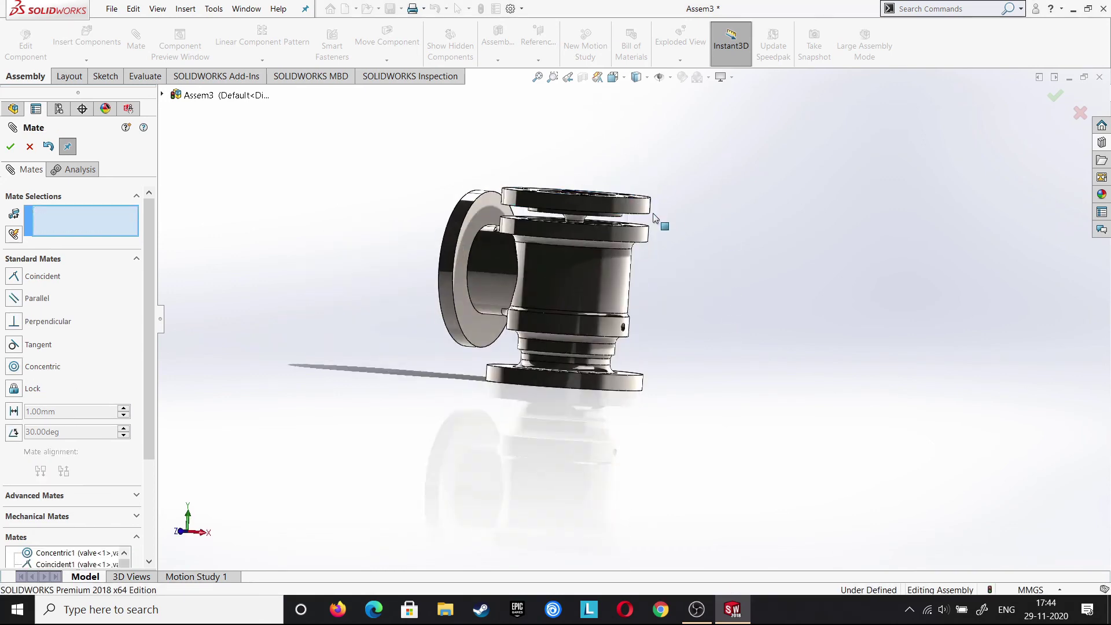
{"action": "left_click_drag", "start_coordinate": [652, 214], "coordinate": [657, 155]}
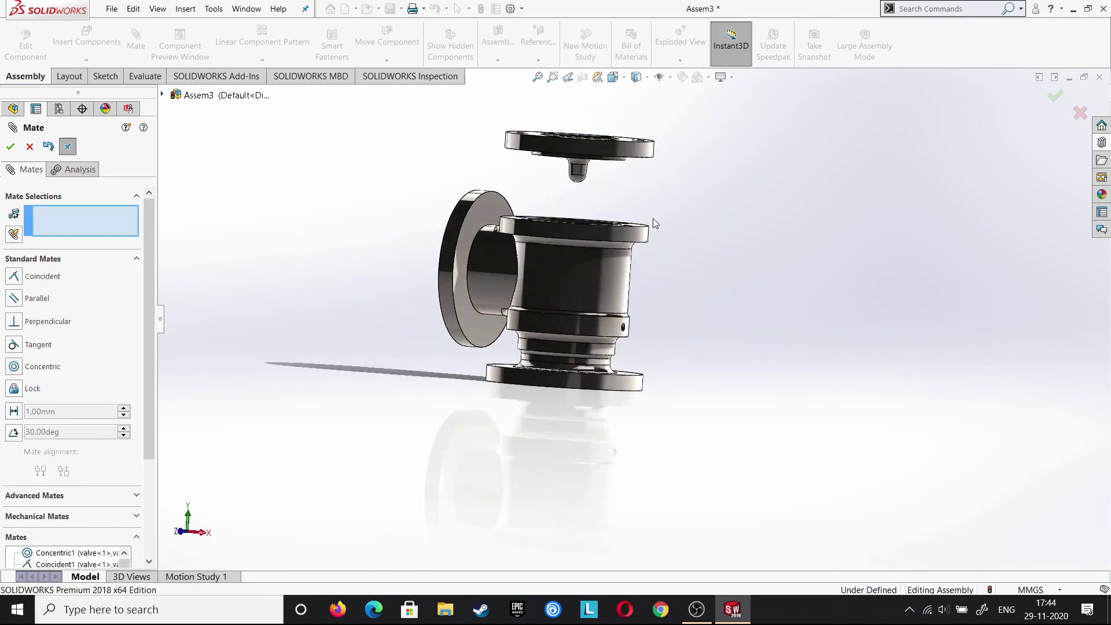
Align a cover bolt hole concentric with the matching body bolt hole
{"action": "middle_click_drag", "start_coordinate": [668, 237], "coordinate": [659, 260]}
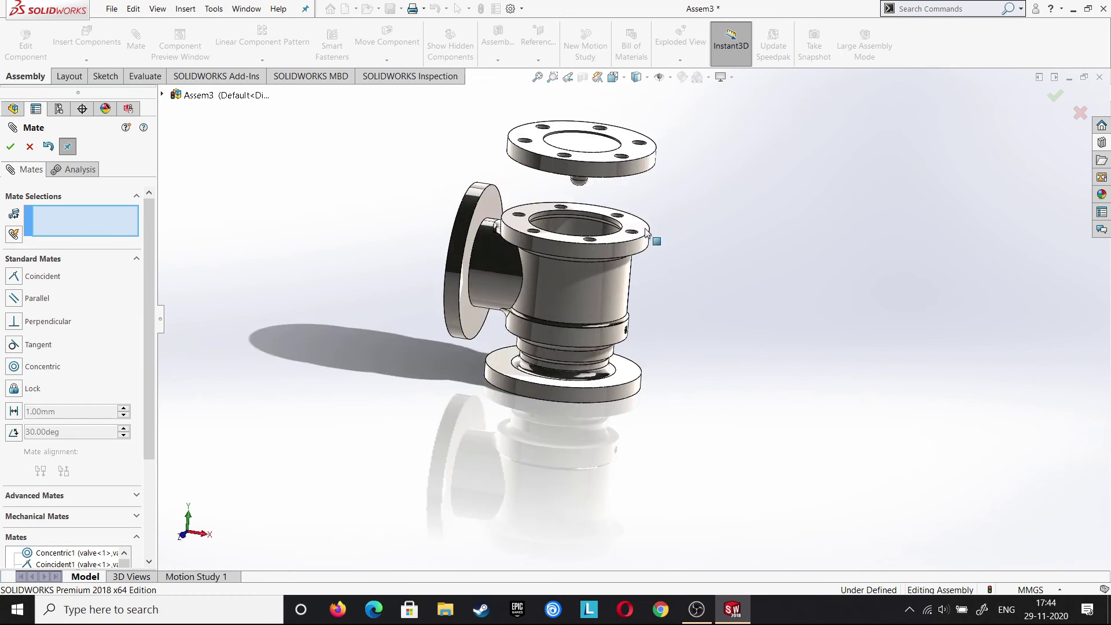
{"action": "left_click", "coordinate": [626, 158]}
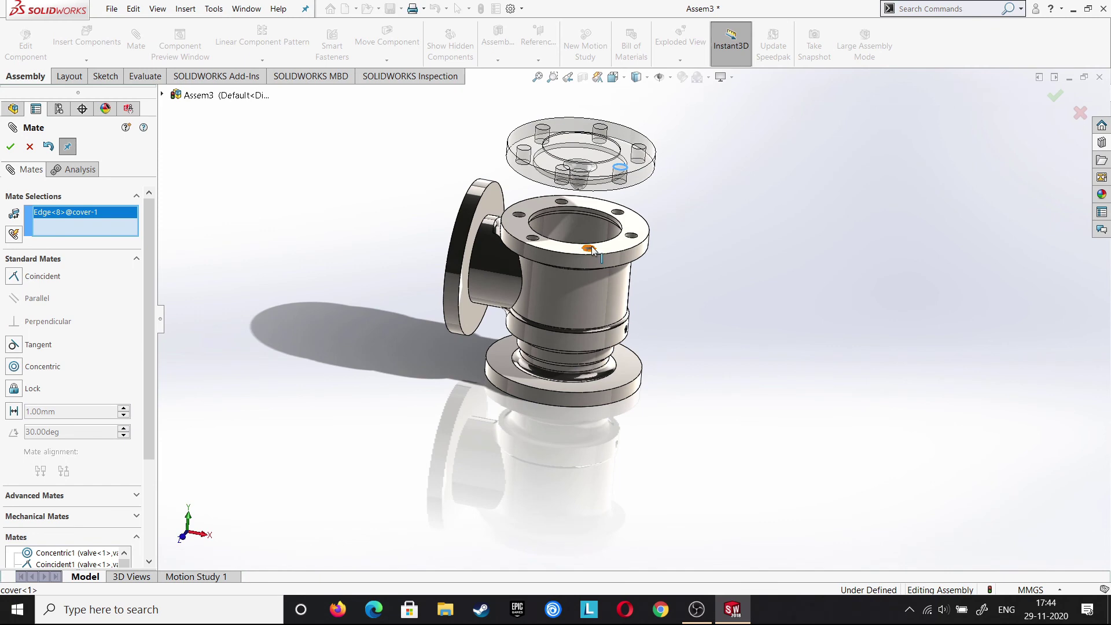
{"action": "left_click", "coordinate": [589, 251]}
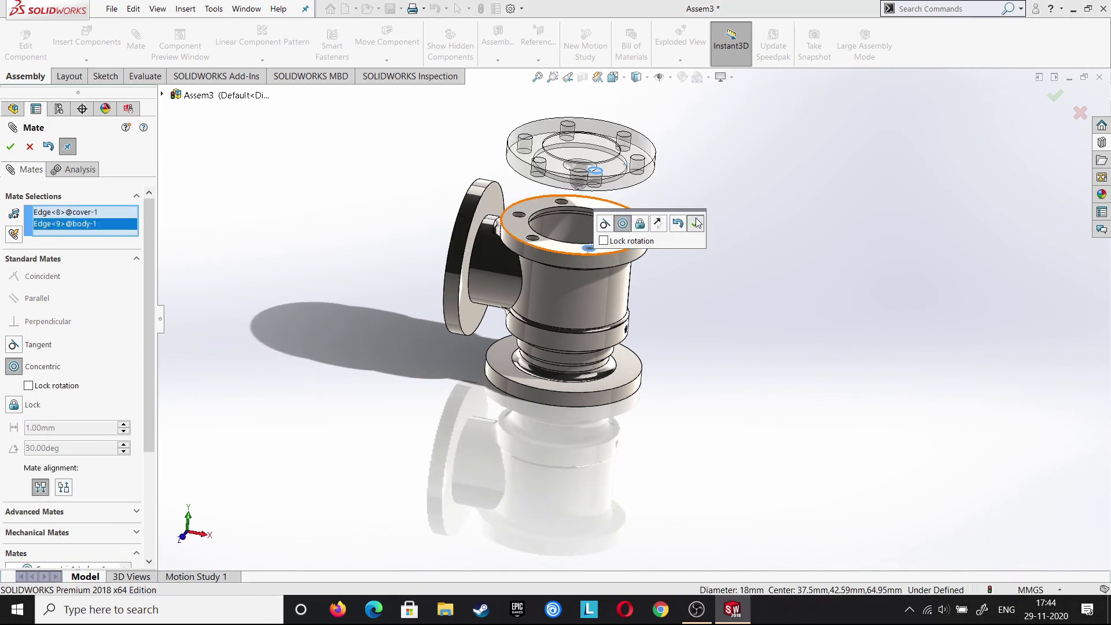
{"action": "left_click", "coordinate": [696, 223]}
Make the cover underside coincident with the body's top flange face and close Mate
{"action": "left_click", "coordinate": [642, 237]}
{"action": "middle_click_drag", "start_coordinate": [726, 261], "coordinate": [661, 169]}
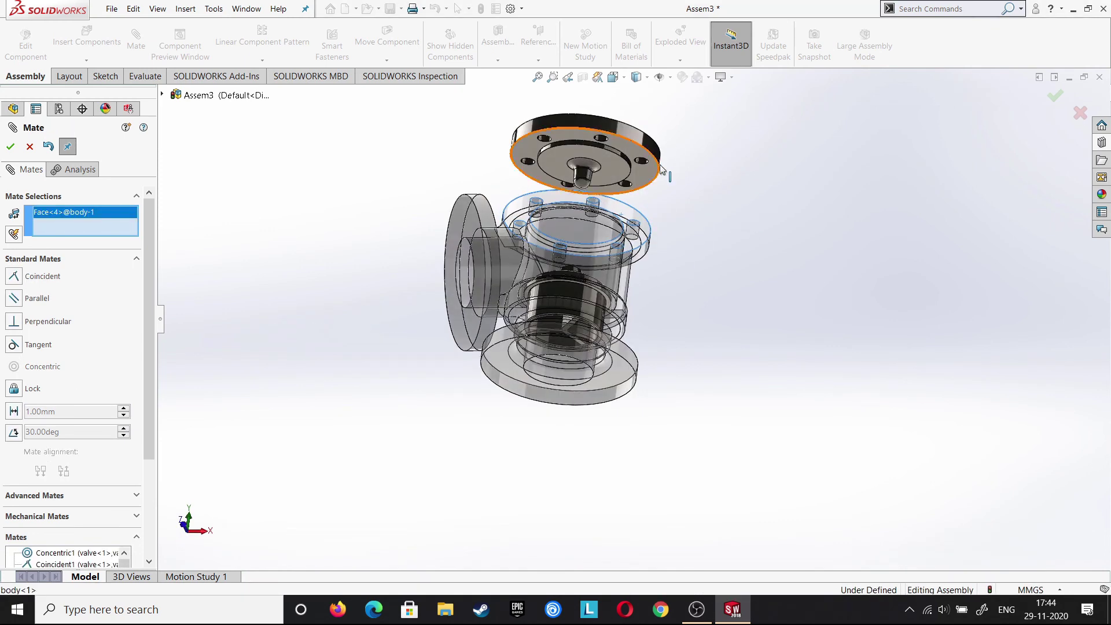
{"action": "left_click", "coordinate": [648, 178]}
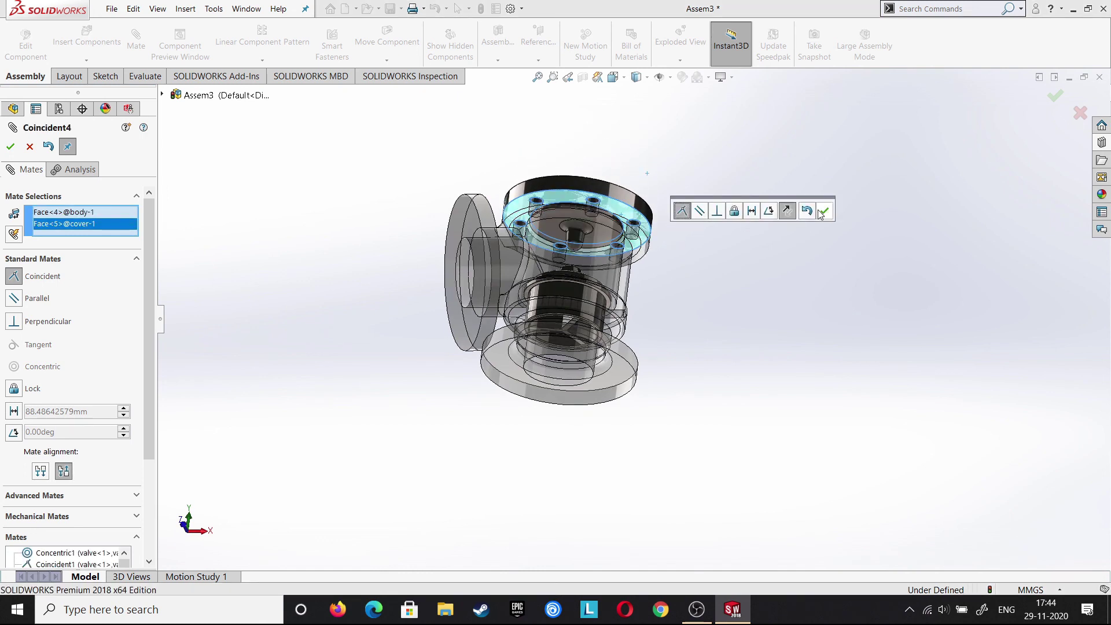
{"action": "left_click", "coordinate": [821, 211]}
{"action": "middle_click_drag", "start_coordinate": [722, 261], "coordinate": [748, 322]}
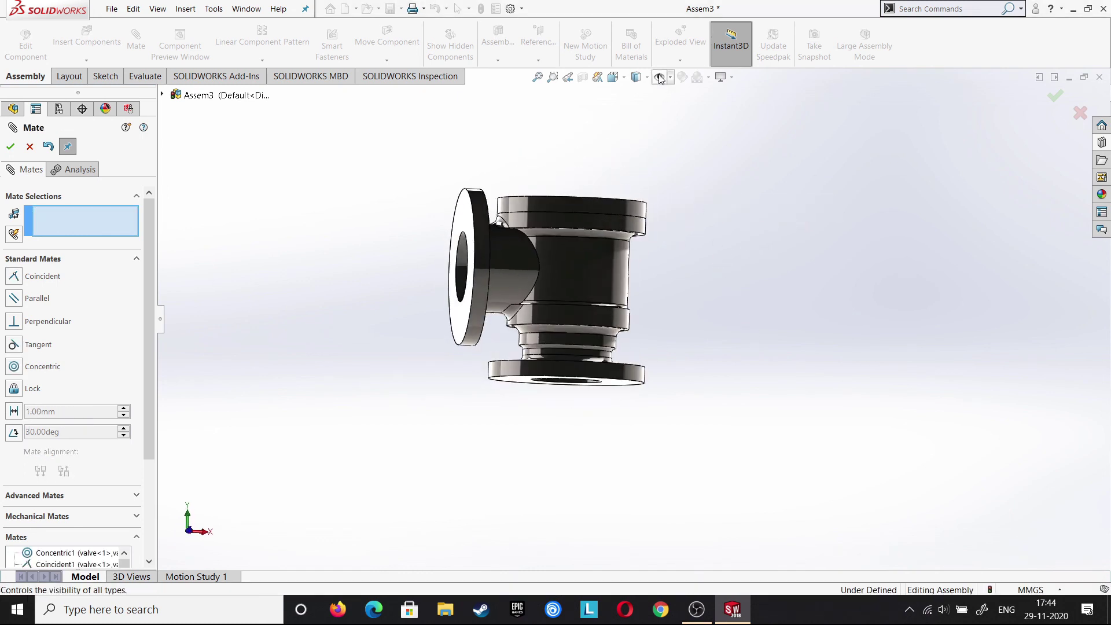
{"action": "left_click", "coordinate": [30, 147]}
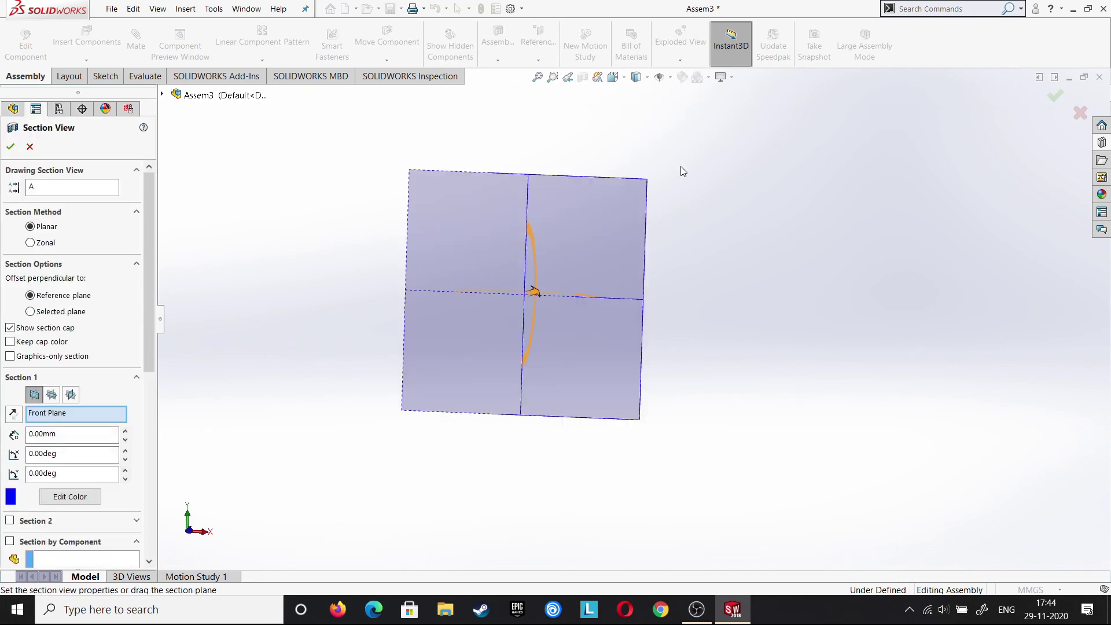
{"action": "middle_click_drag", "start_coordinate": [680, 166], "coordinate": [624, 249]}
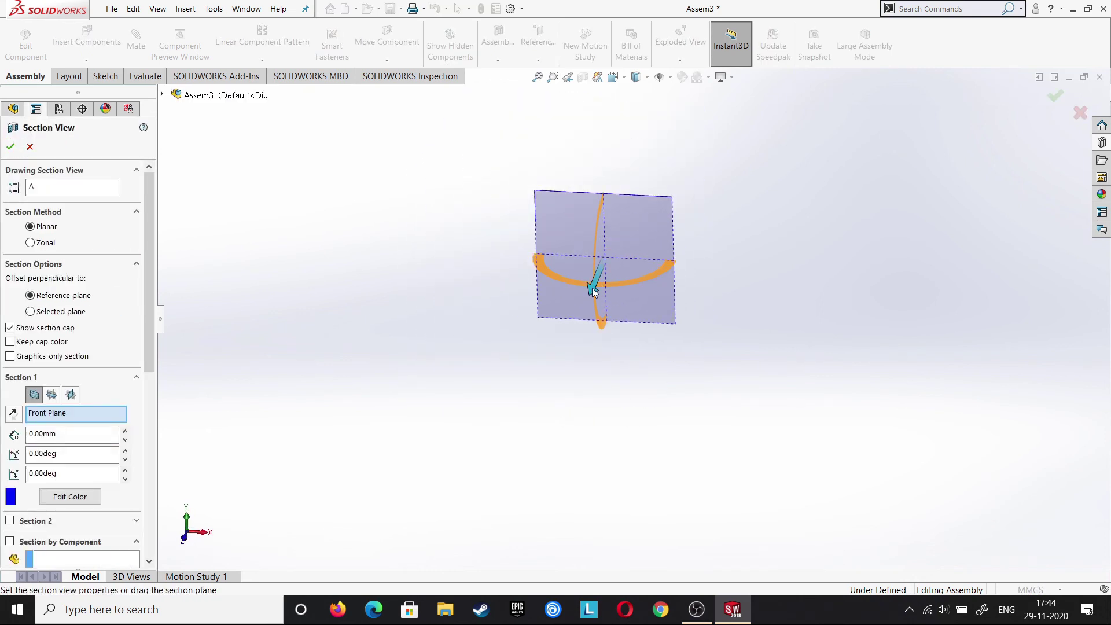
{"action": "mouse_move", "coordinate": [593, 282]}
{"action": "left_mouse_down"}
{"action": "mouse_move", "coordinate": [568, 349]}
{"action": "mouse_move", "coordinate": [579, 337]}
{"action": "left_mouse_up"}
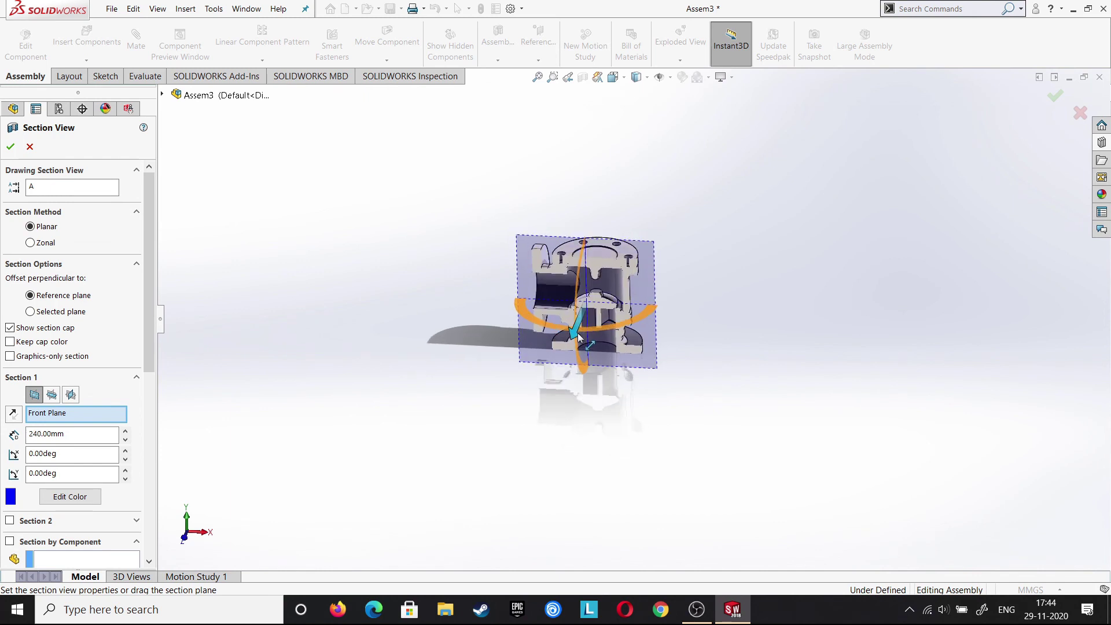
{"action": "left_click", "coordinate": [11, 148]}
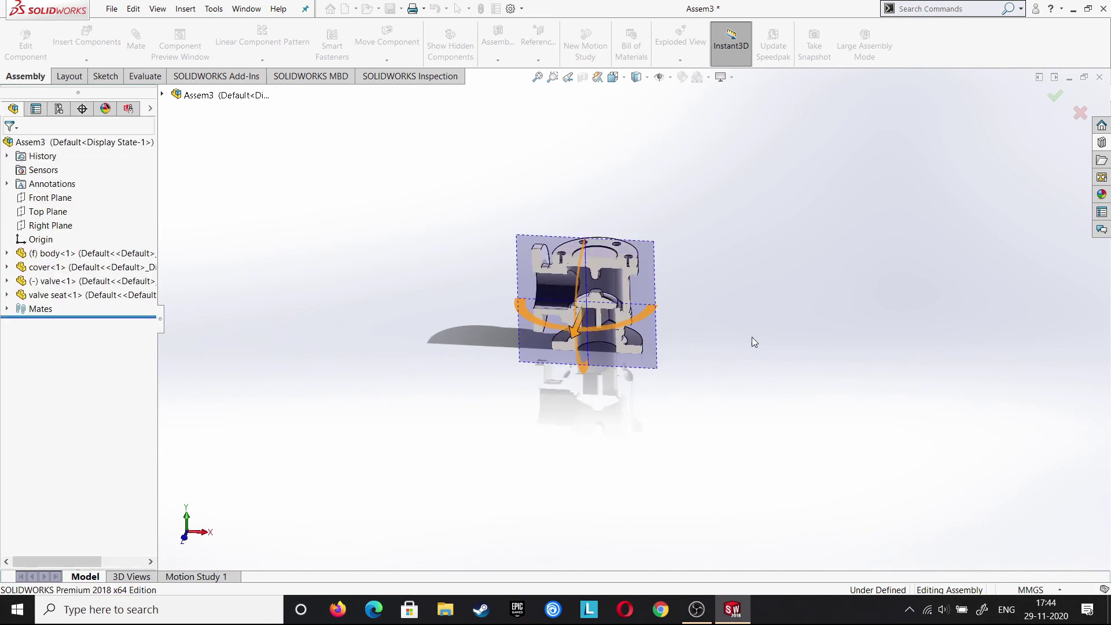
{"action": "scroll", "coordinate": [598, 299], "scroll_direction": "down", "scroll_amount": 3}
{"action": "middle_click_drag", "start_coordinate": [651, 366], "coordinate": [637, 339]}
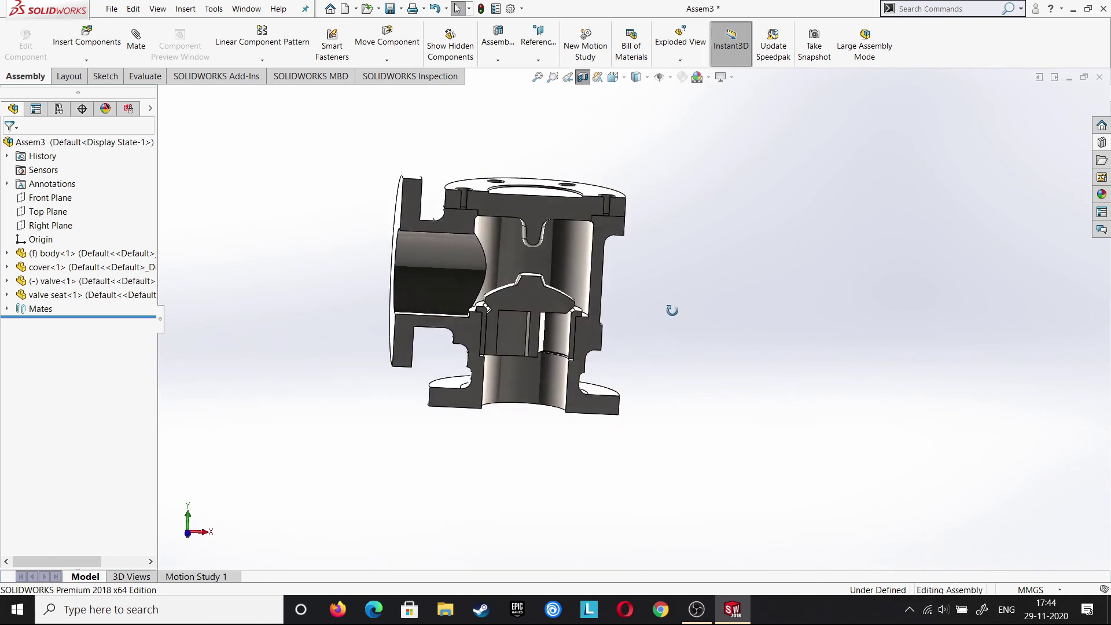
{"action": "left_click", "coordinate": [572, 345]}
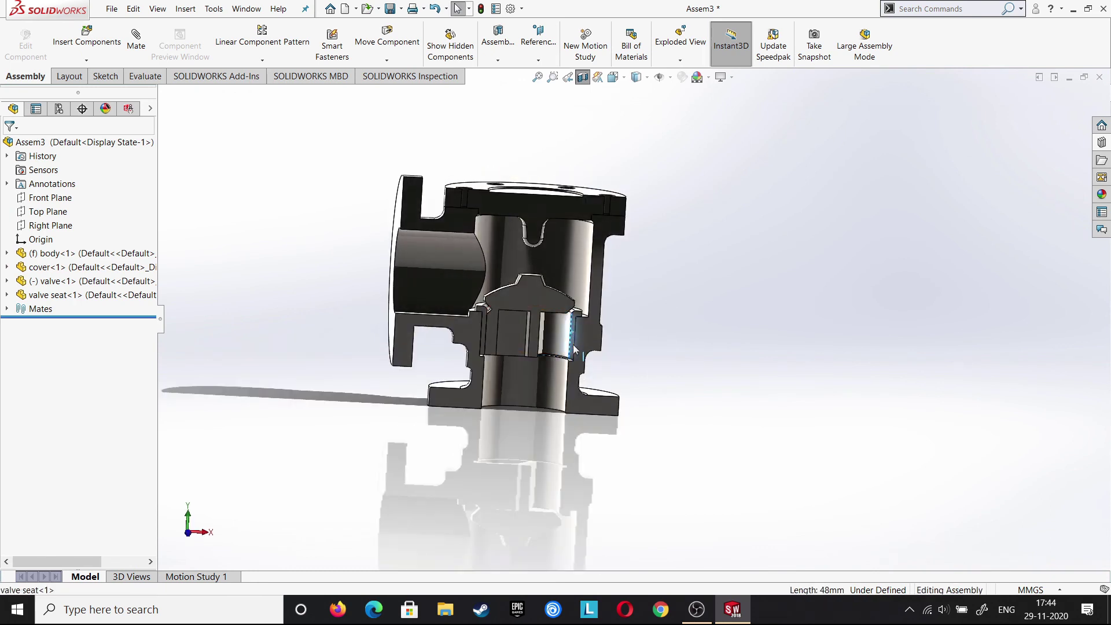
{"action": "middle_click_drag", "start_coordinate": [293, 309], "coordinate": [235, 278]}
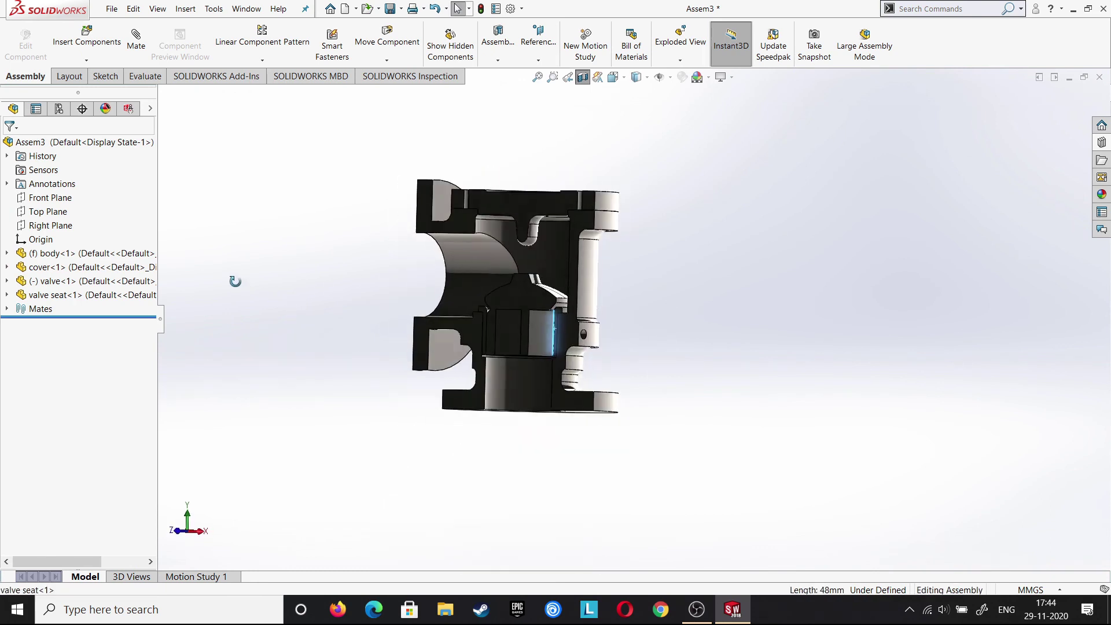
{"action": "left_click", "coordinate": [582, 77]}
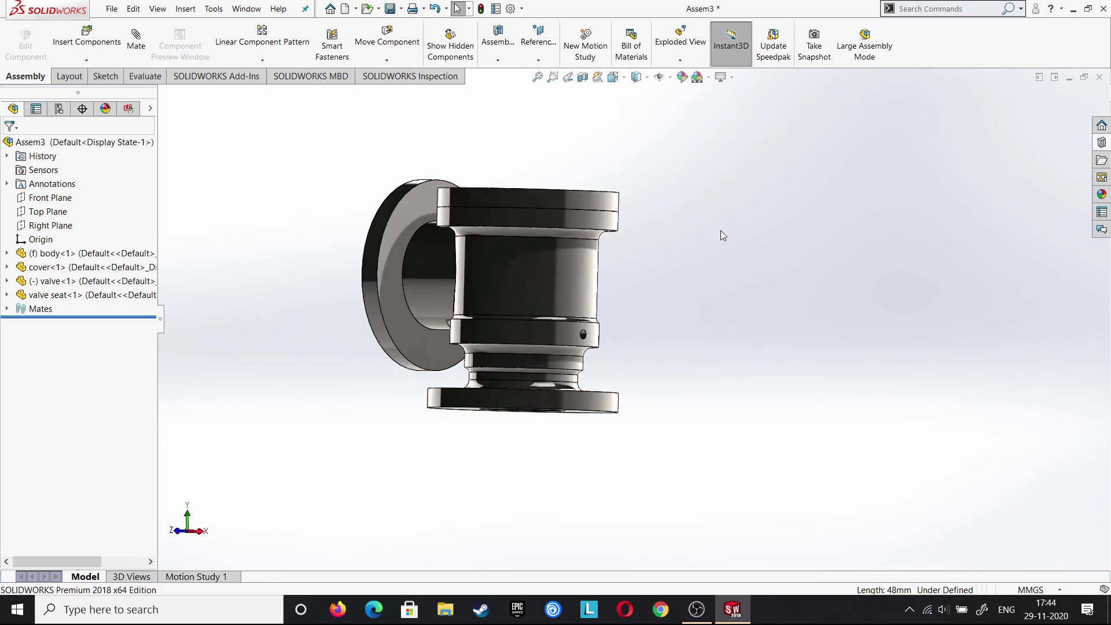
{"action": "middle_click_drag", "start_coordinate": [720, 230], "coordinate": [809, 315]}
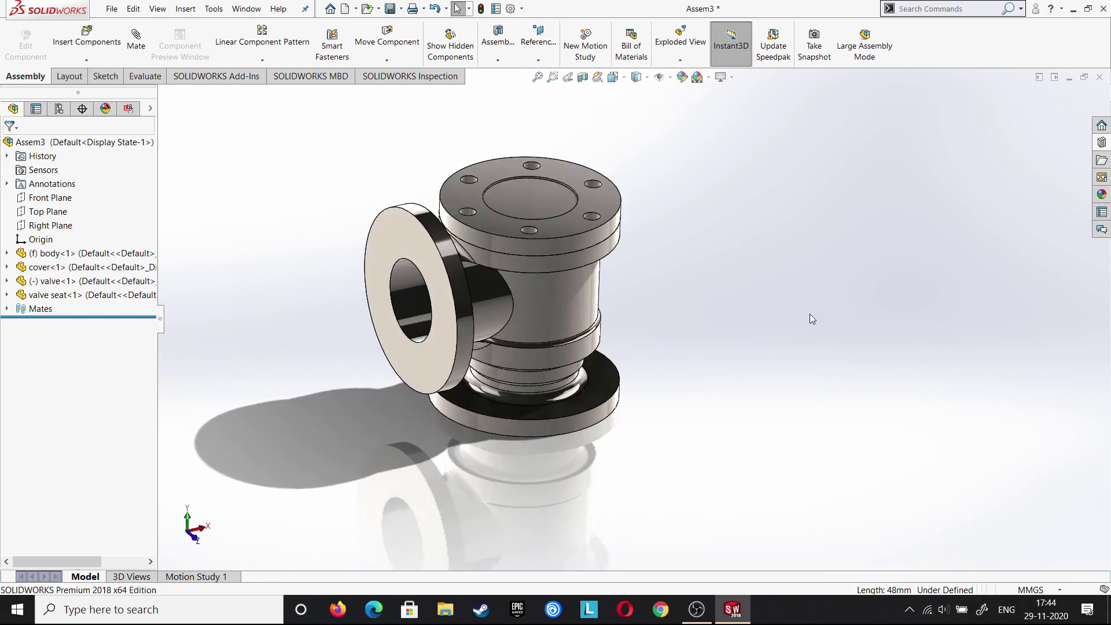
Cancel the pending screw and insert a Formed Hex Screw from ANSI Metric > Bolts and Screws > Hex Head
{"action": "left_click", "coordinate": [1103, 143]}
{"action": "mouse_move", "coordinate": [952, 299]}
{"action": "left_mouse_down"}
{"action": "mouse_move", "coordinate": [730, 267]}
{"action": "mouse_move", "coordinate": [762, 236]}
{"action": "left_mouse_up"}
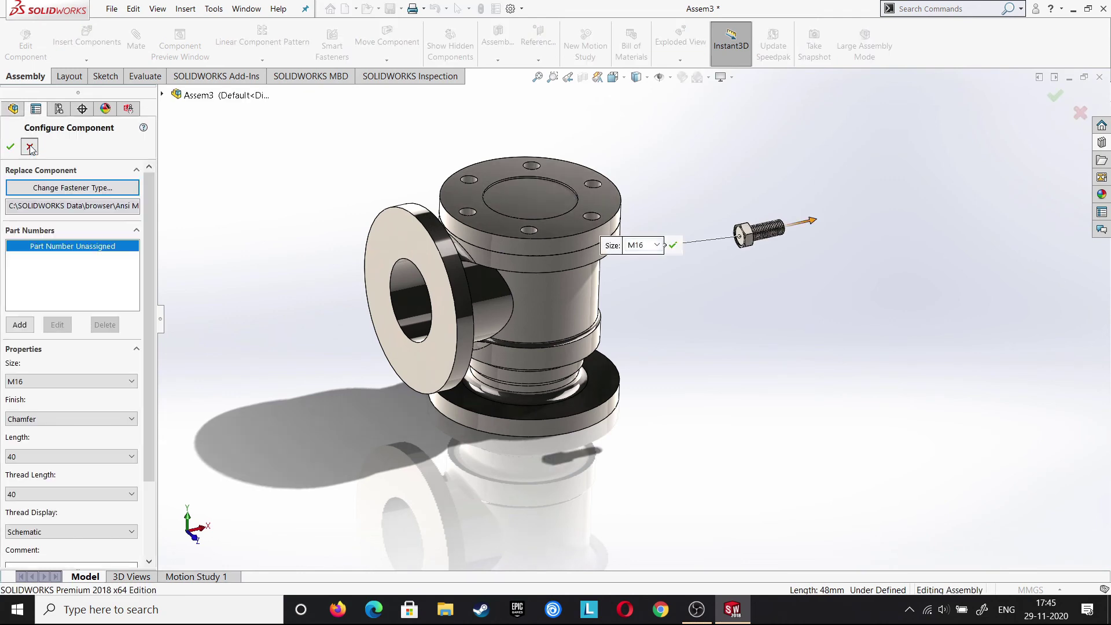
{"action": "key", "text": "Escape"}
{"action": "left_click", "coordinate": [1103, 143]}
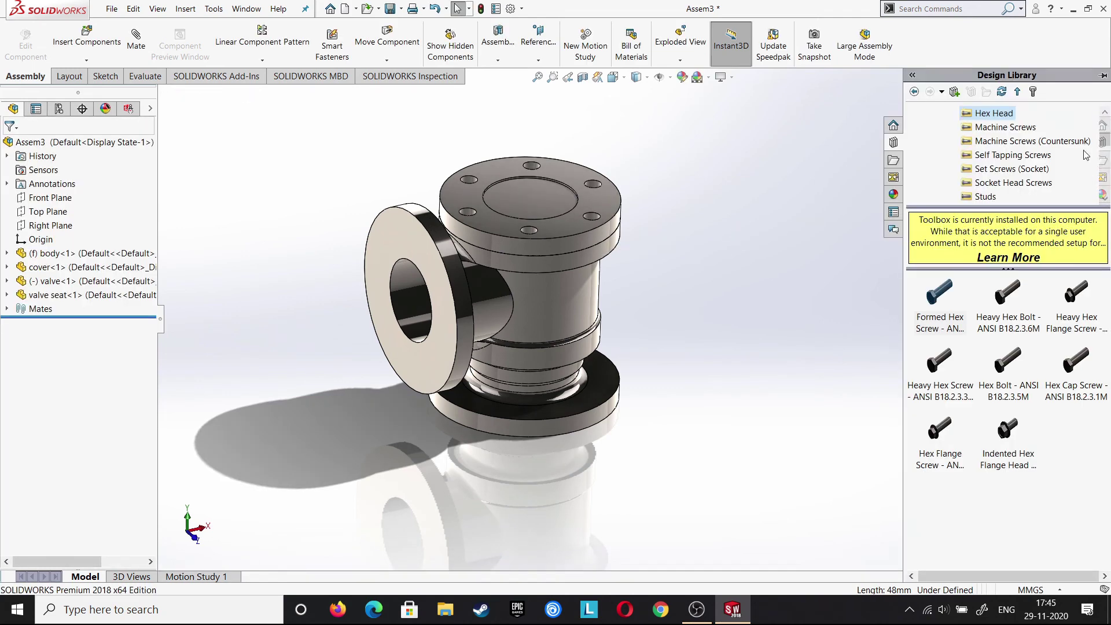
{"action": "left_click_drag", "start_coordinate": [1104, 140], "coordinate": [1104, 113]}
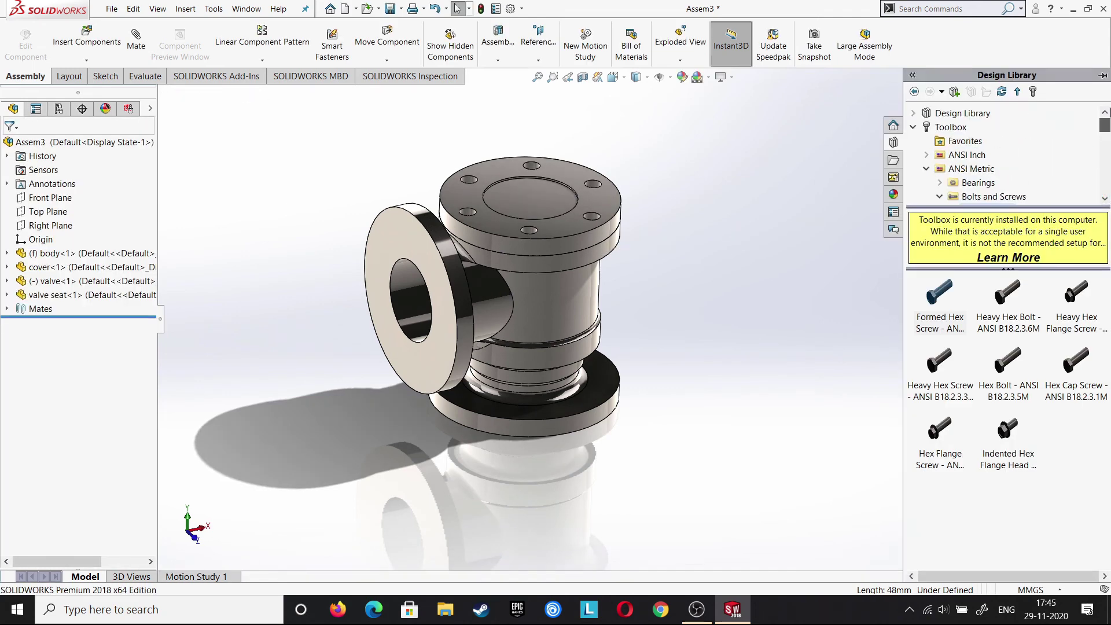
{"action": "left_click", "coordinate": [914, 127]}
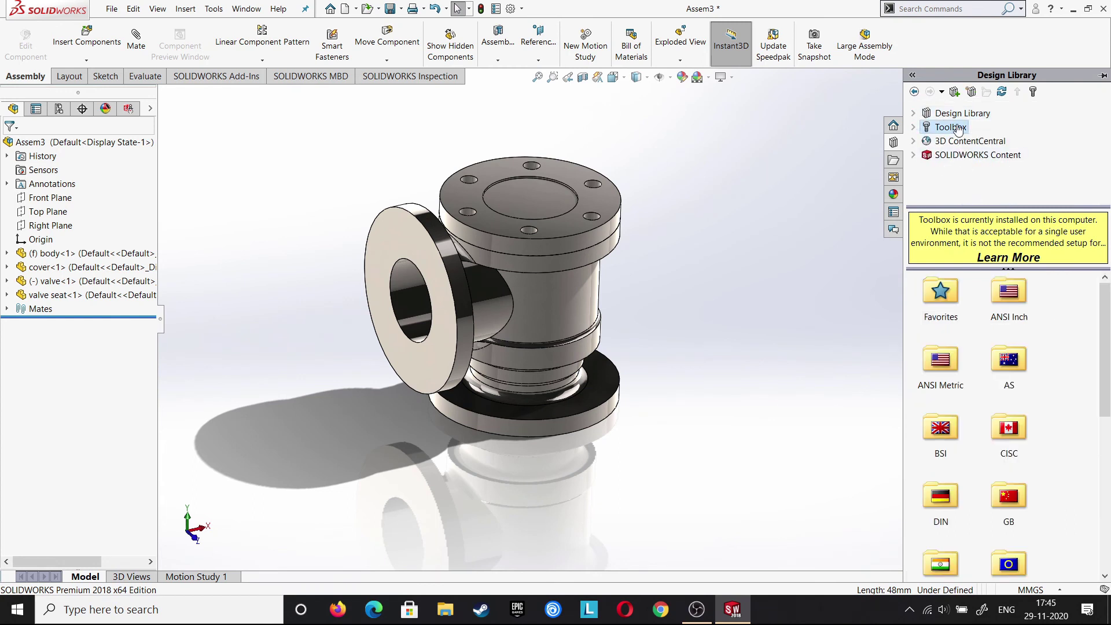
{"action": "double_click", "coordinate": [940, 355]}
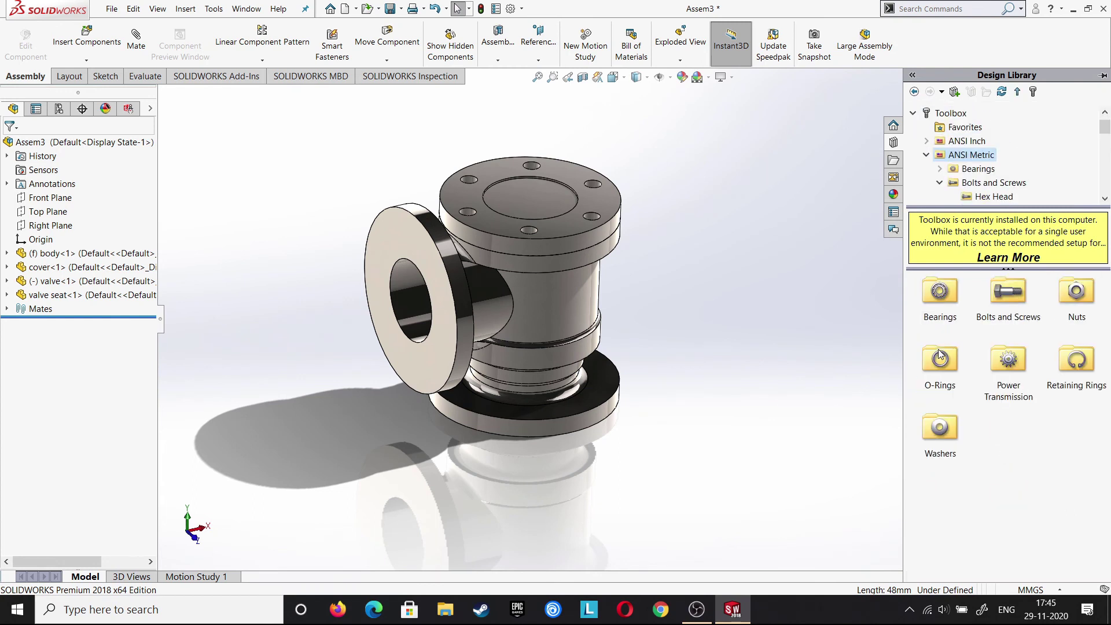
{"action": "double_click", "coordinate": [999, 294]}
{"action": "double_click", "coordinate": [932, 289]}
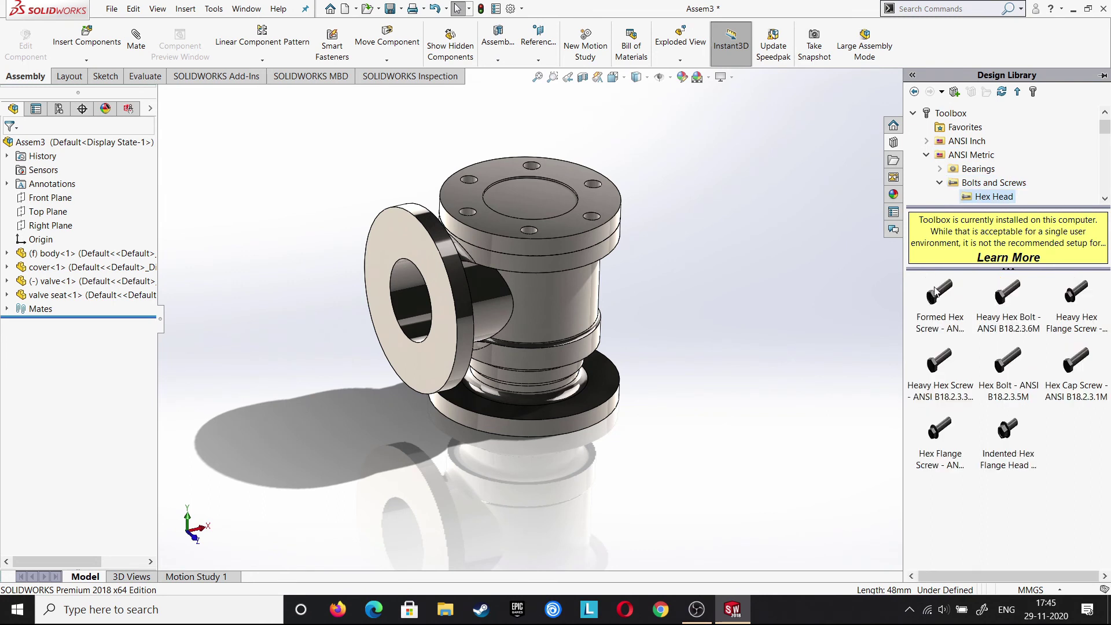
{"action": "left_click_drag", "start_coordinate": [936, 292], "coordinate": [773, 221]}
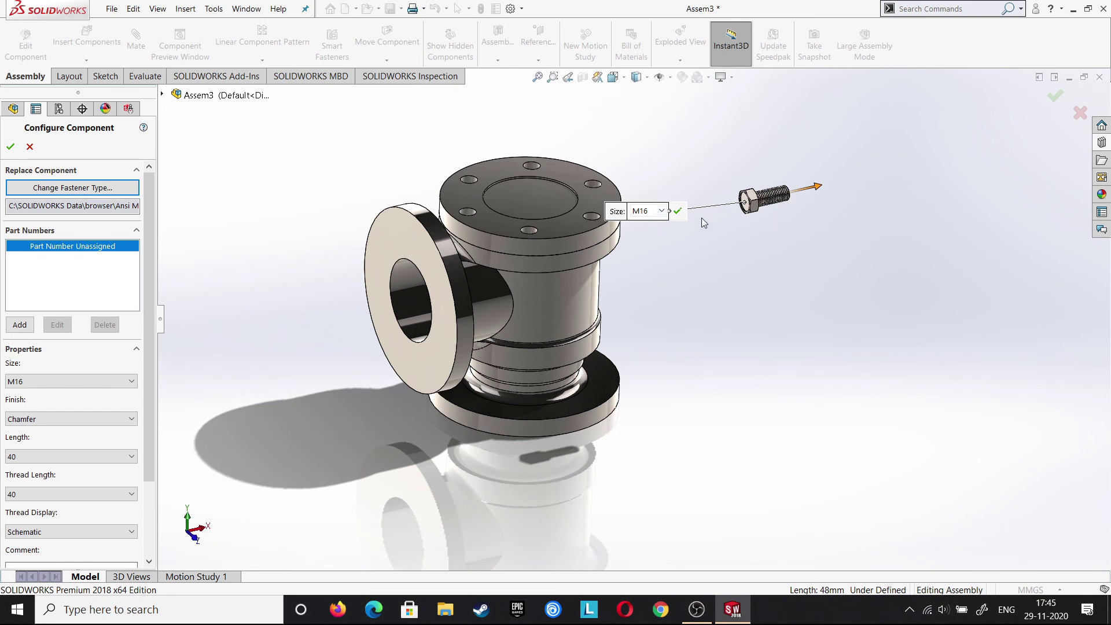
Configure the screw as M10 with length 20 and thread length 20
{"action": "left_click", "coordinate": [661, 212]}
{"action": "left_click", "coordinate": [640, 253]}
{"action": "left_click", "coordinate": [46, 456]}
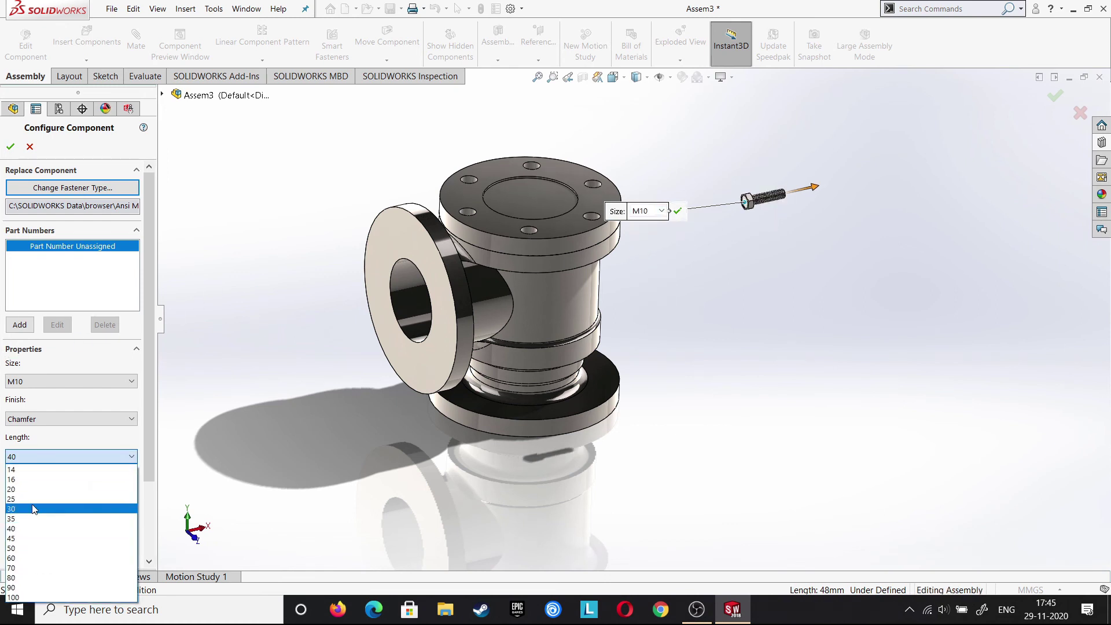
{"action": "left_click", "coordinate": [28, 488]}
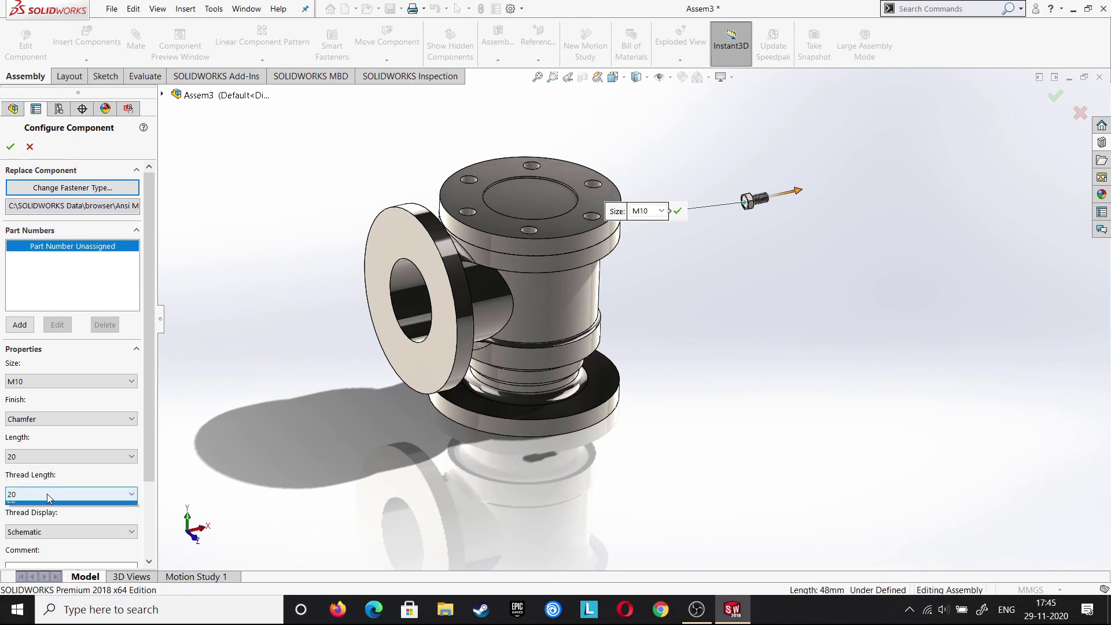
{"action": "left_click", "coordinate": [47, 495]}
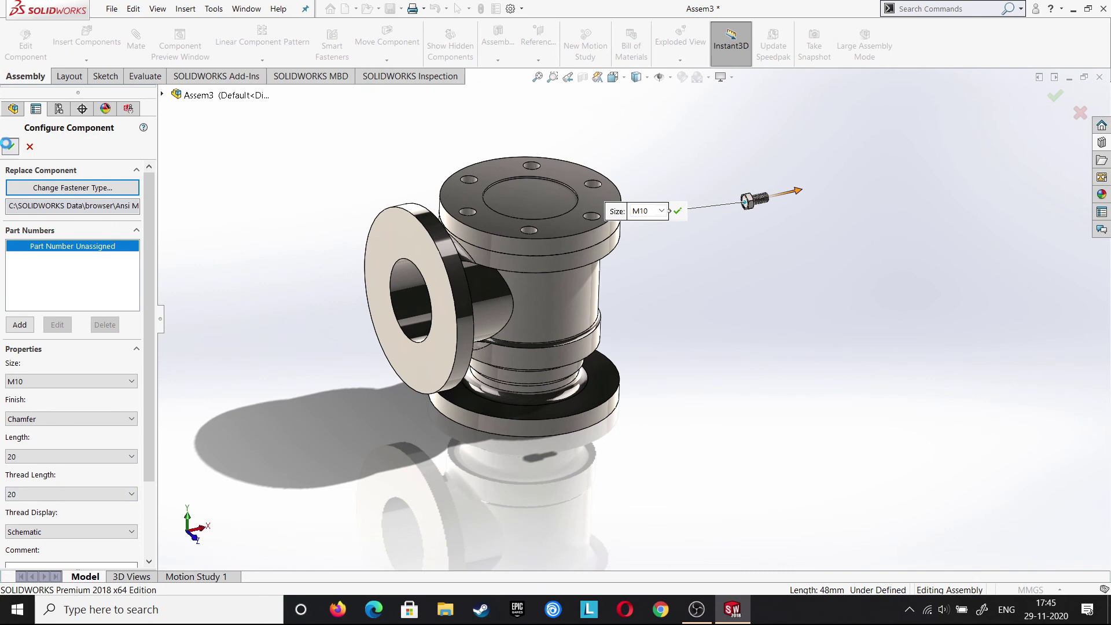
{"action": "left_click", "coordinate": [9, 146]}
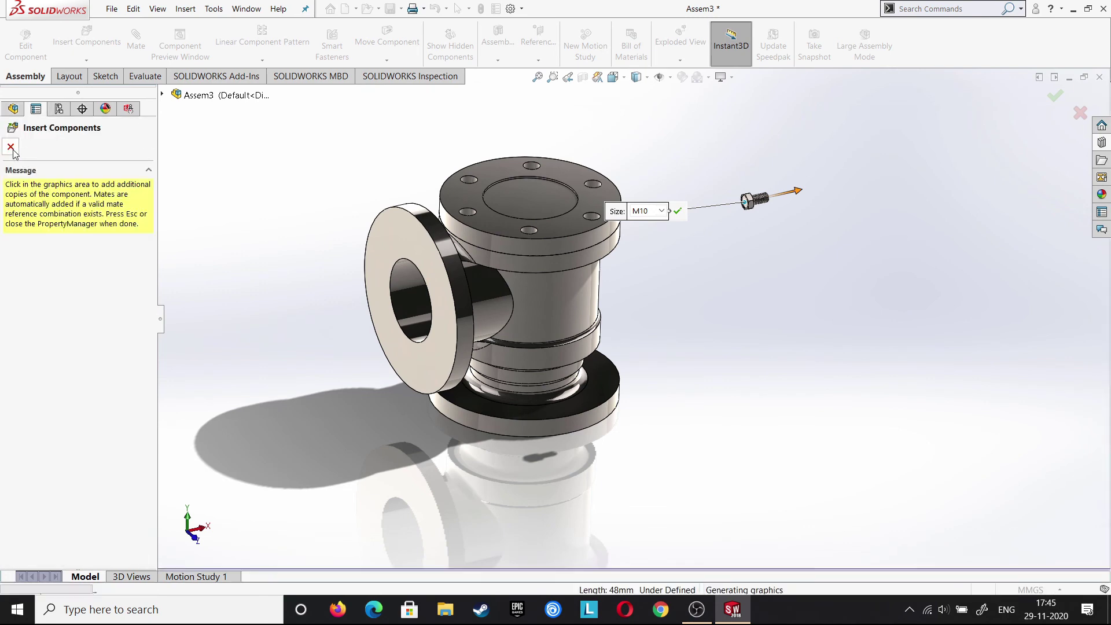
Mate the M10 screw's circular edge concentric with the body's side hole
{"action": "left_click", "coordinate": [11, 149]}
{"action": "mouse_move", "coordinate": [747, 230]}
{"action": "middle_mouse_down"}
{"action": "mouse_move", "coordinate": [681, 210]}
{"action": "mouse_move", "coordinate": [668, 279]}
{"action": "middle_mouse_up"}
{"action": "scroll", "coordinate": [681, 211], "scroll_direction": "down", "scroll_amount": 5}
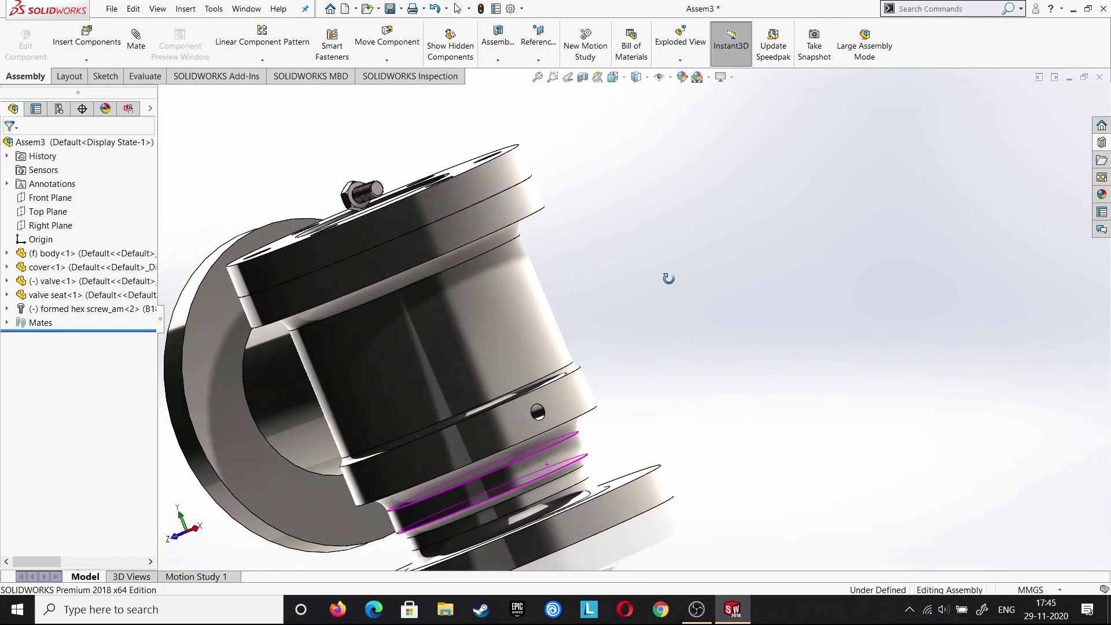
{"action": "scroll", "coordinate": [326, 188], "scroll_direction": "down", "scroll_amount": 3}
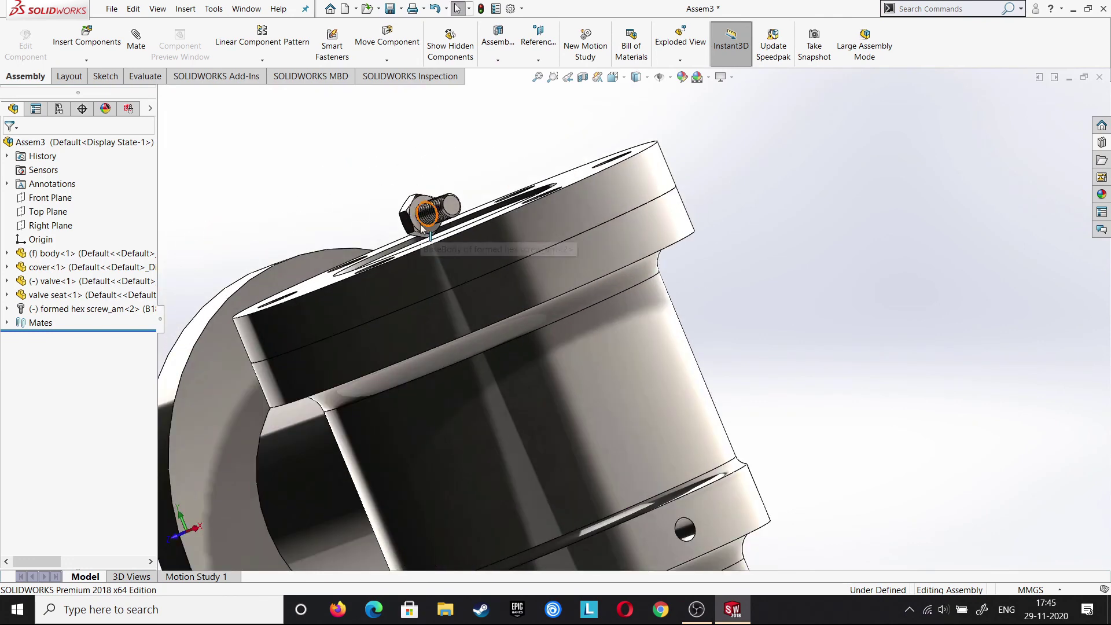
{"action": "scroll", "coordinate": [426, 234], "scroll_direction": "down", "scroll_amount": 3}
{"action": "scroll", "coordinate": [463, 254], "scroll_direction": "down", "scroll_amount": 2}
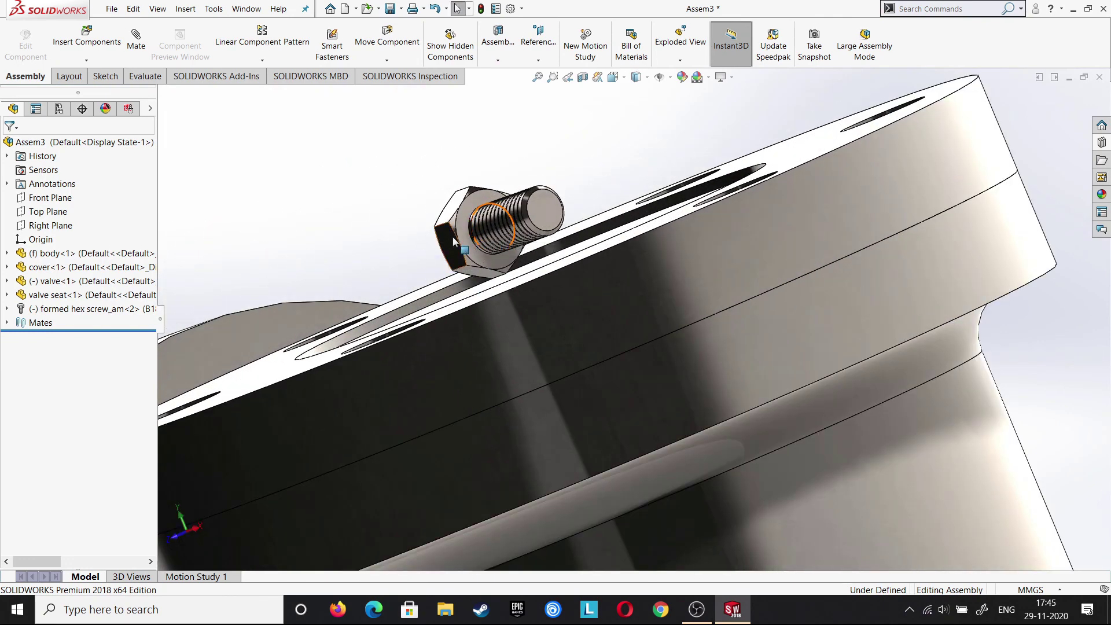
{"action": "left_click", "coordinate": [475, 252]}
{"action": "scroll", "coordinate": [675, 429], "scroll_direction": "up", "scroll_amount": 3}
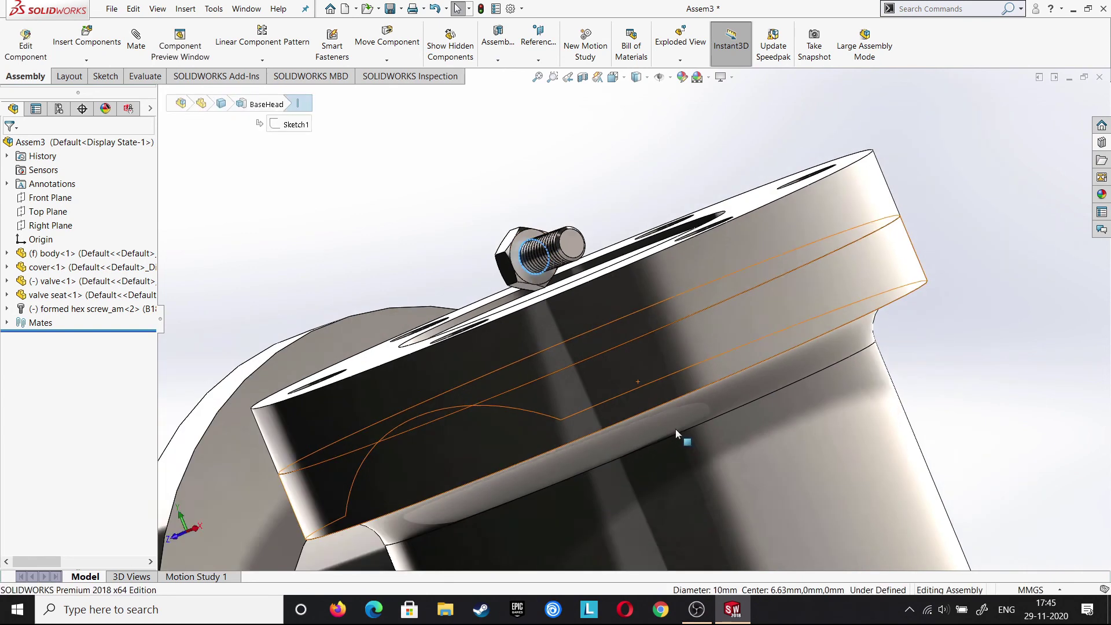
{"action": "scroll", "coordinate": [678, 426], "scroll_direction": "up", "scroll_amount": 3}
{"action": "scroll", "coordinate": [693, 441], "scroll_direction": "up", "scroll_amount": 1}
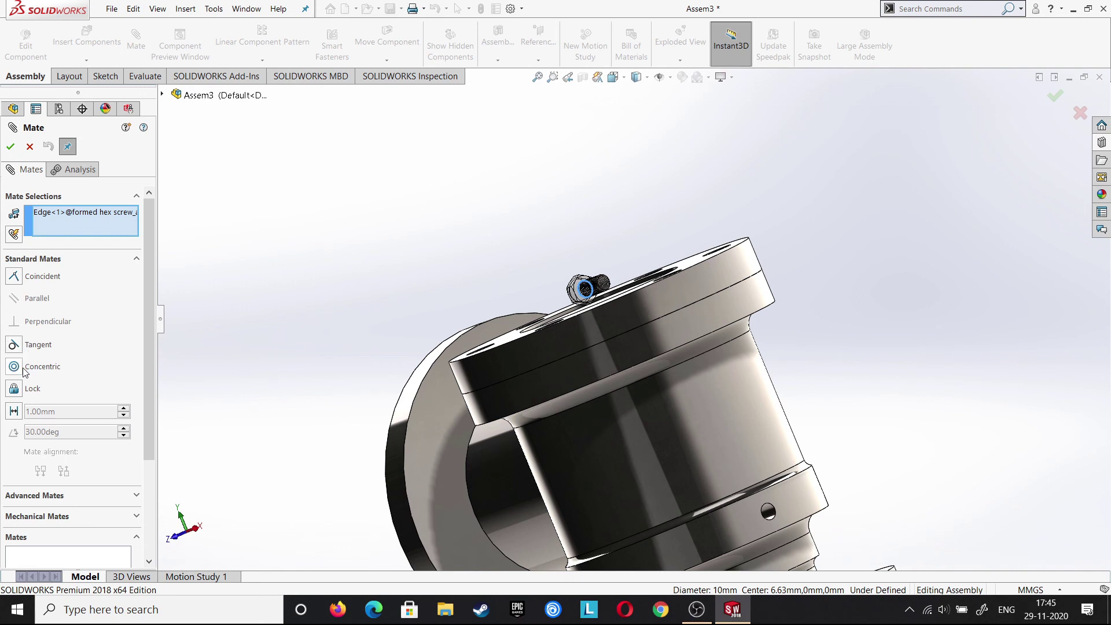
{"action": "left_click", "coordinate": [24, 369]}
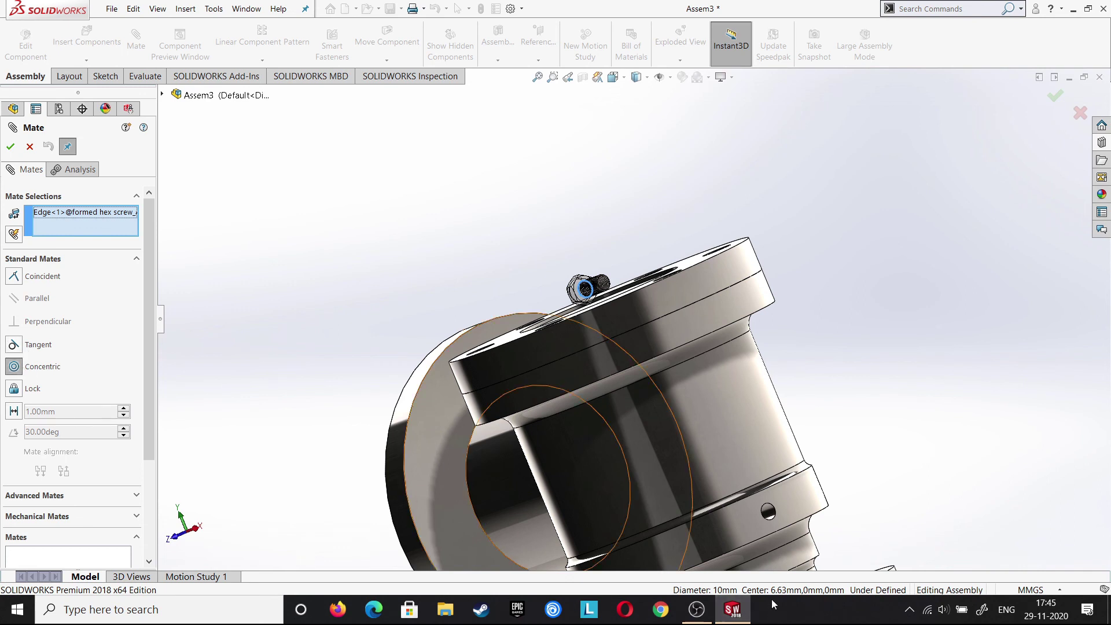
{"action": "left_click", "coordinate": [771, 514]}
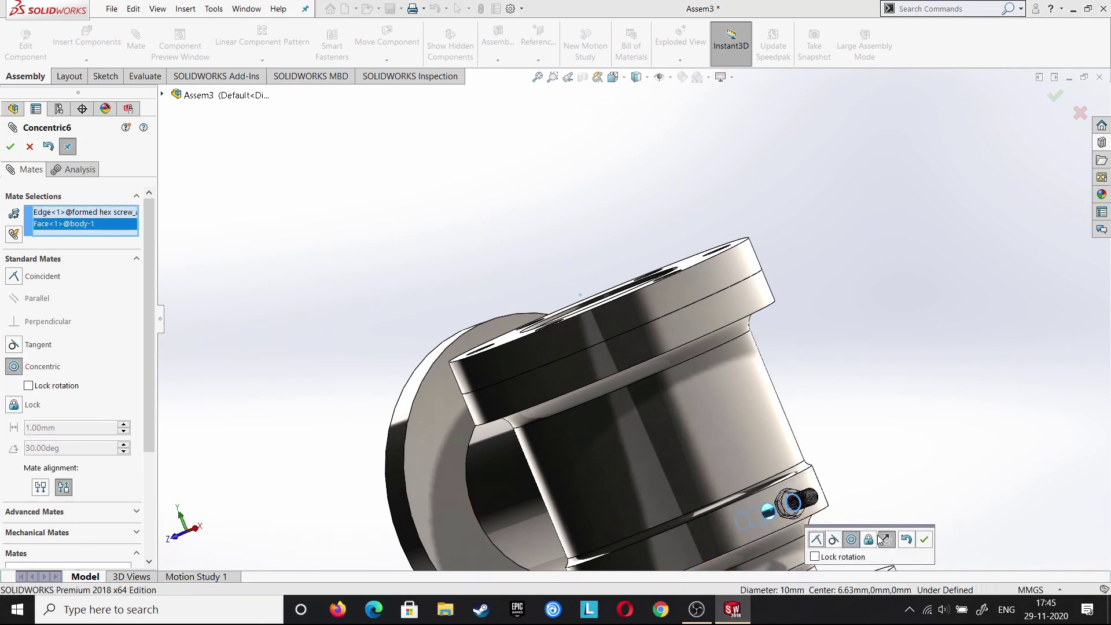
{"action": "left_click", "coordinate": [924, 539]}
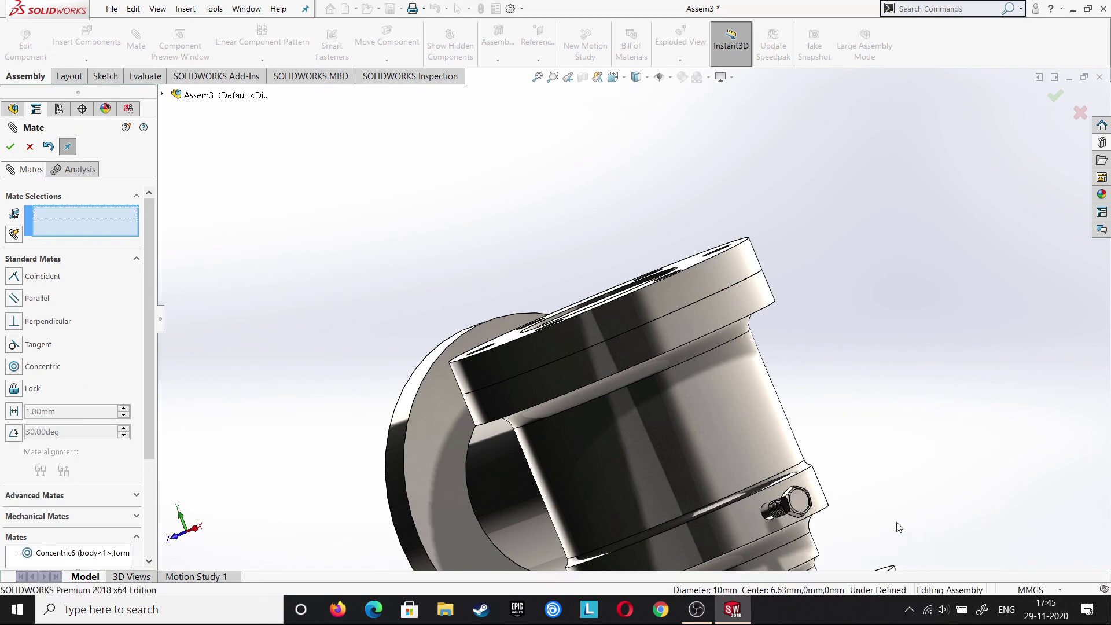
Make the screw face tangent to the body face it rests against, then close Mate
{"action": "mouse_move", "coordinate": [899, 527]}
{"action": "middle_mouse_down"}
{"action": "mouse_move", "coordinate": [917, 496]}
{"action": "mouse_move", "coordinate": [991, 457]}
{"action": "middle_mouse_up"}
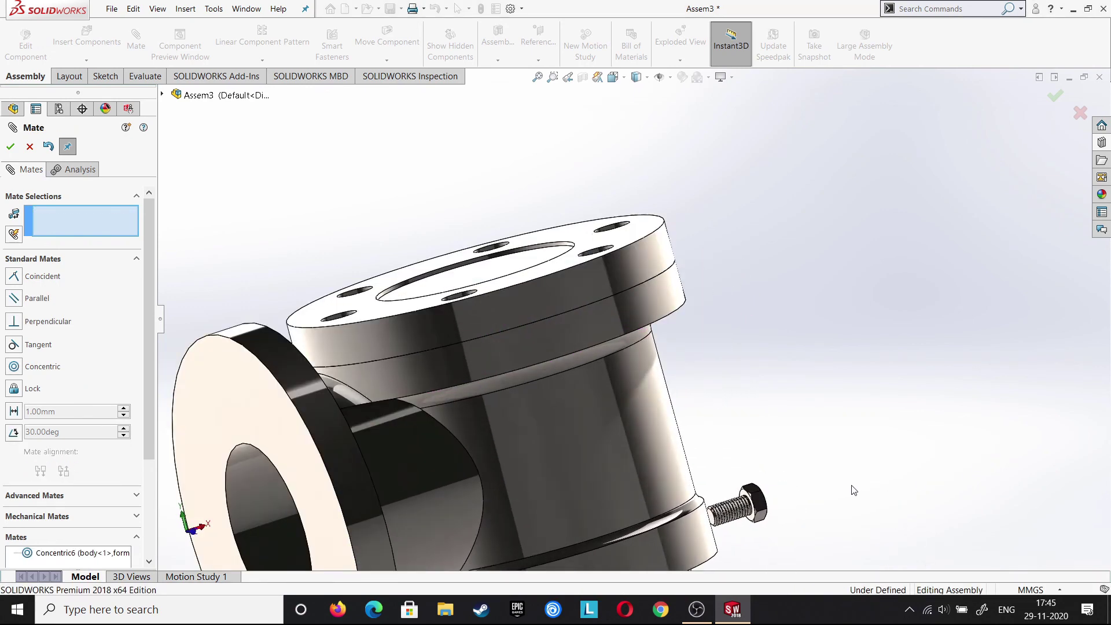
{"action": "scroll", "coordinate": [764, 521], "scroll_direction": "down", "scroll_amount": 2}
{"action": "scroll", "coordinate": [704, 505], "scroll_direction": "down", "scroll_amount": 2}
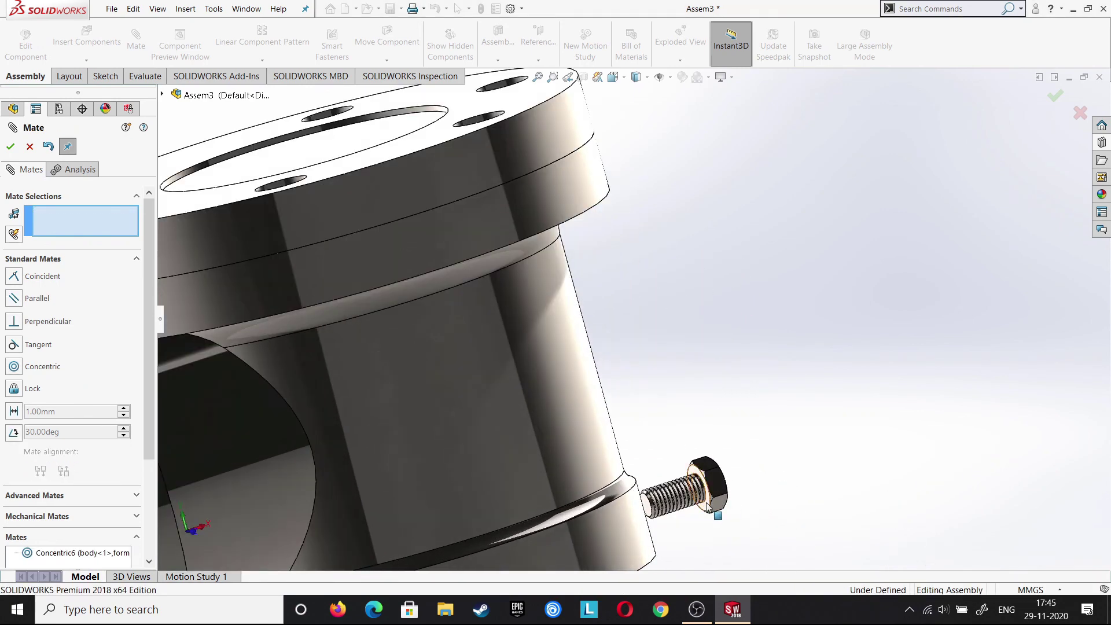
{"action": "left_click", "coordinate": [707, 507]}
{"action": "mouse_move", "coordinate": [744, 520]}
{"action": "middle_mouse_down"}
{"action": "mouse_move", "coordinate": [799, 528]}
{"action": "mouse_move", "coordinate": [766, 521]}
{"action": "middle_mouse_up"}
{"action": "scroll", "coordinate": [606, 466], "scroll_direction": "down", "scroll_amount": 2}
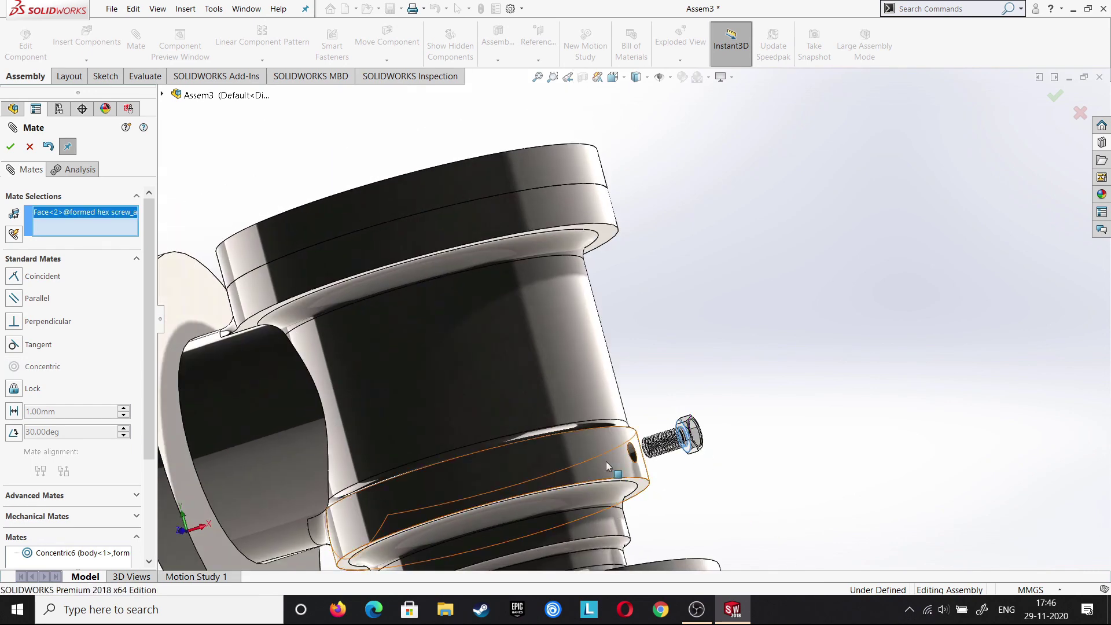
{"action": "left_click", "coordinate": [606, 461]}
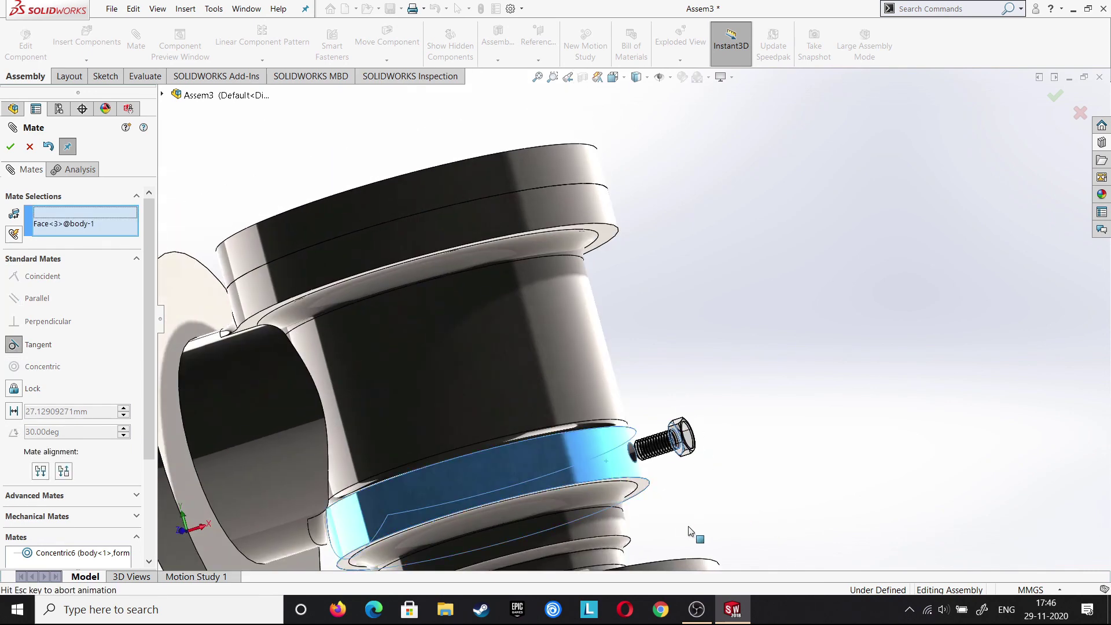
{"action": "left_click", "coordinate": [10, 147]}
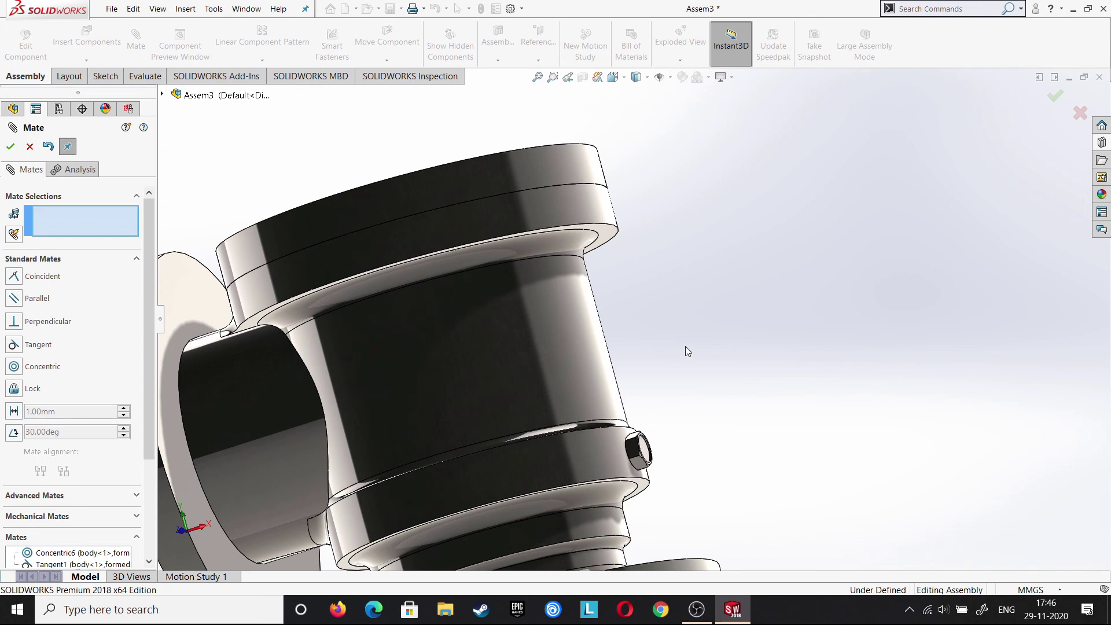
{"action": "middle_click_drag", "start_coordinate": [685, 346], "coordinate": [733, 381]}
{"action": "scroll", "coordinate": [734, 382], "scroll_direction": "up", "scroll_amount": 5}
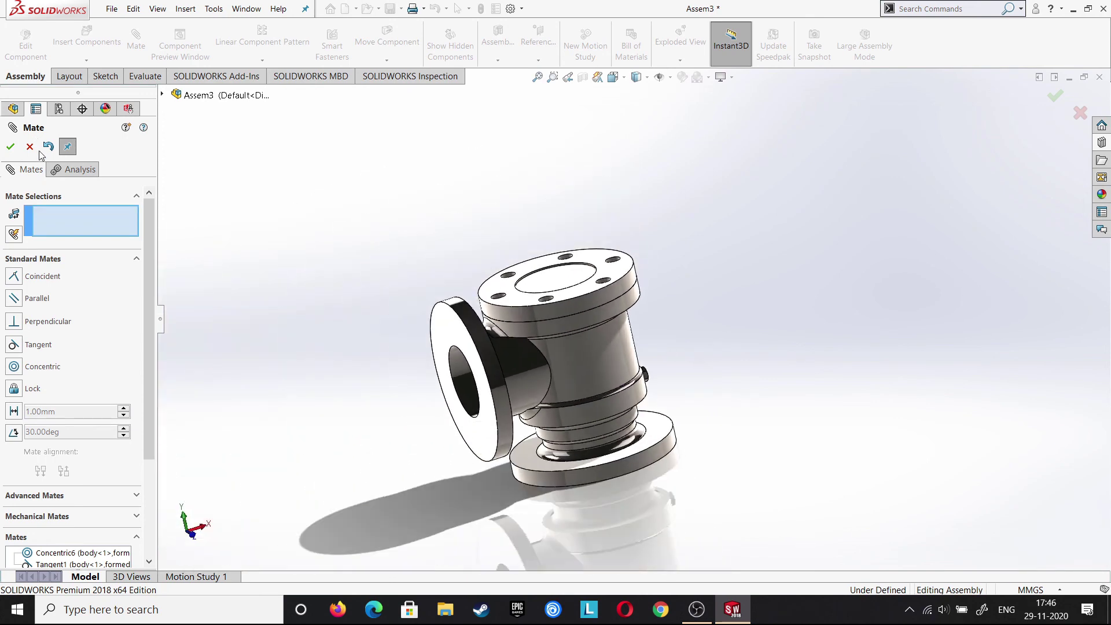
{"action": "left_click", "coordinate": [30, 146]}
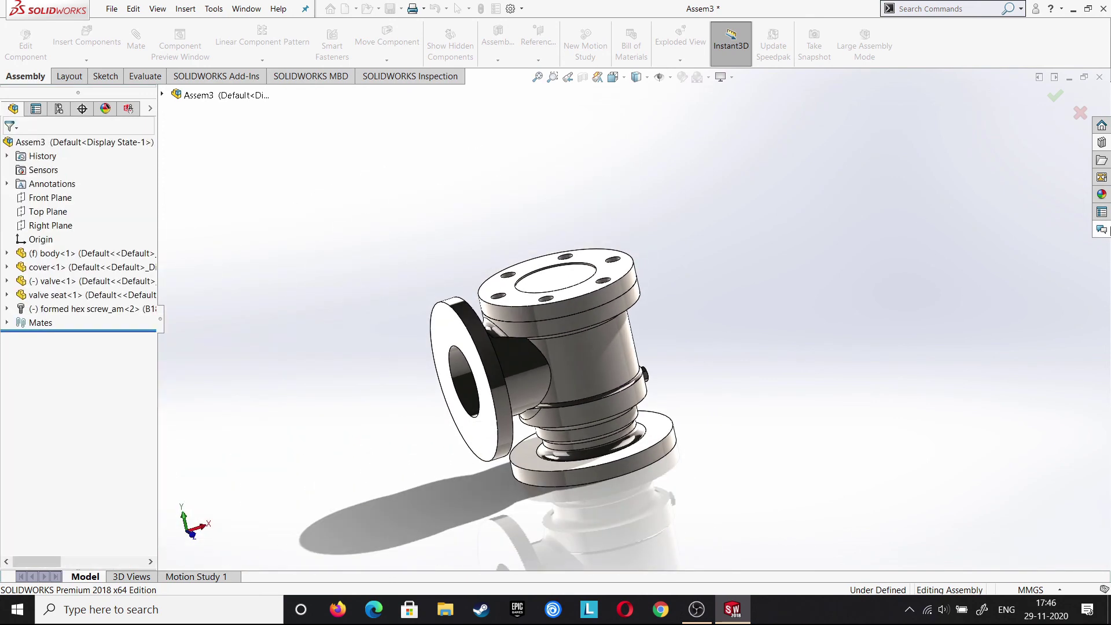
Insert another formed hex screw sized M16 with length 25
{"action": "left_click", "coordinate": [1101, 143]}
{"action": "left_click_drag", "start_coordinate": [960, 319], "coordinate": [797, 261]}
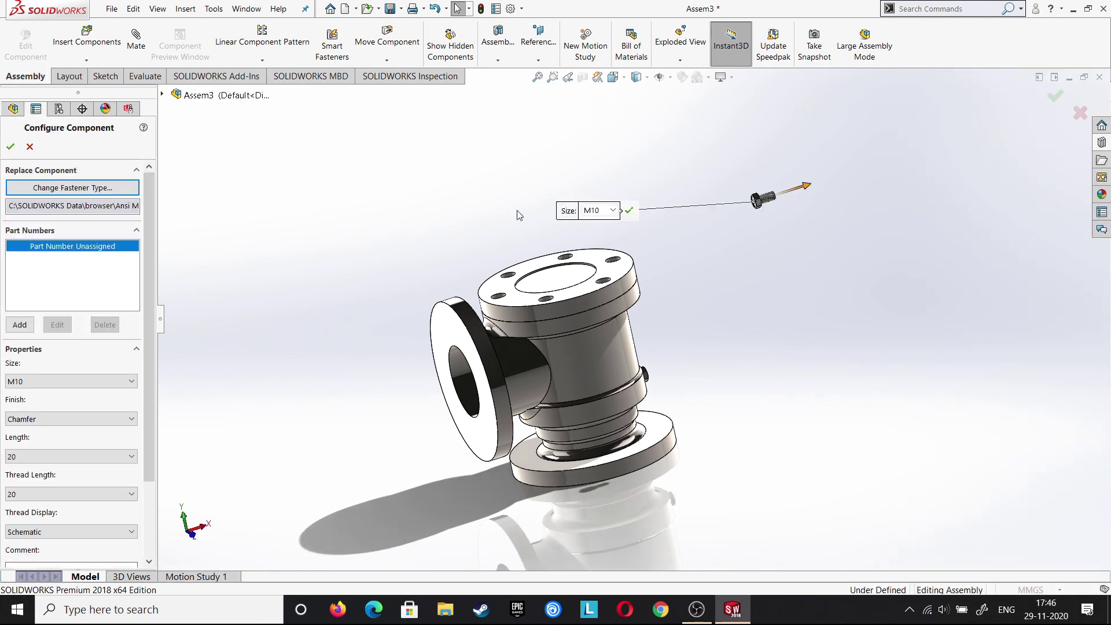
{"action": "left_click", "coordinate": [612, 210]}
{"action": "left_click", "coordinate": [604, 282]}
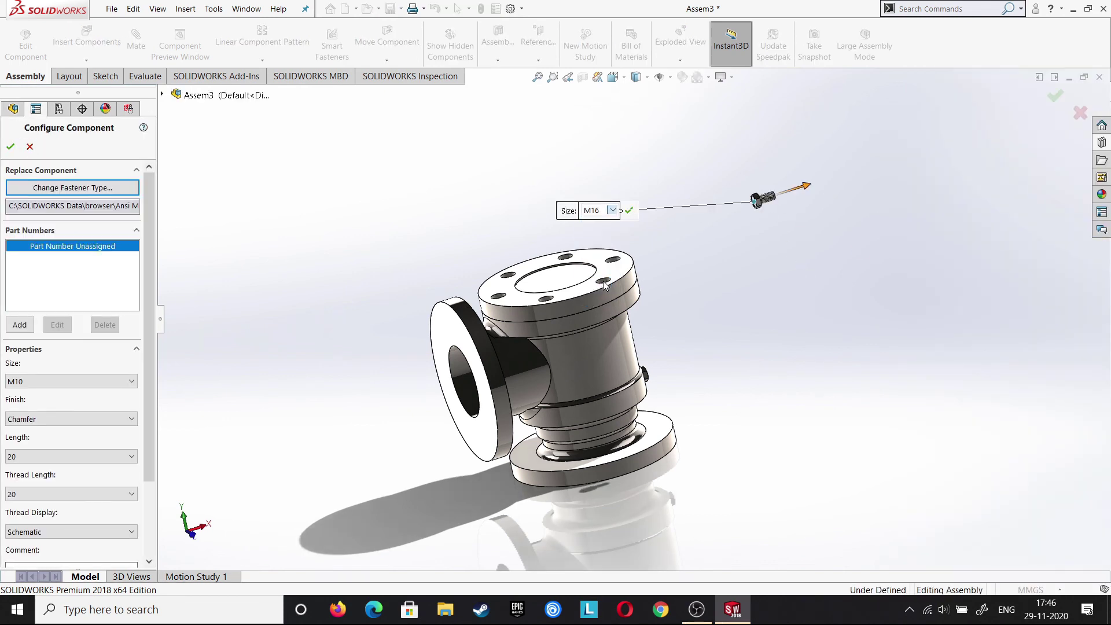
{"action": "left_click", "coordinate": [52, 457]}
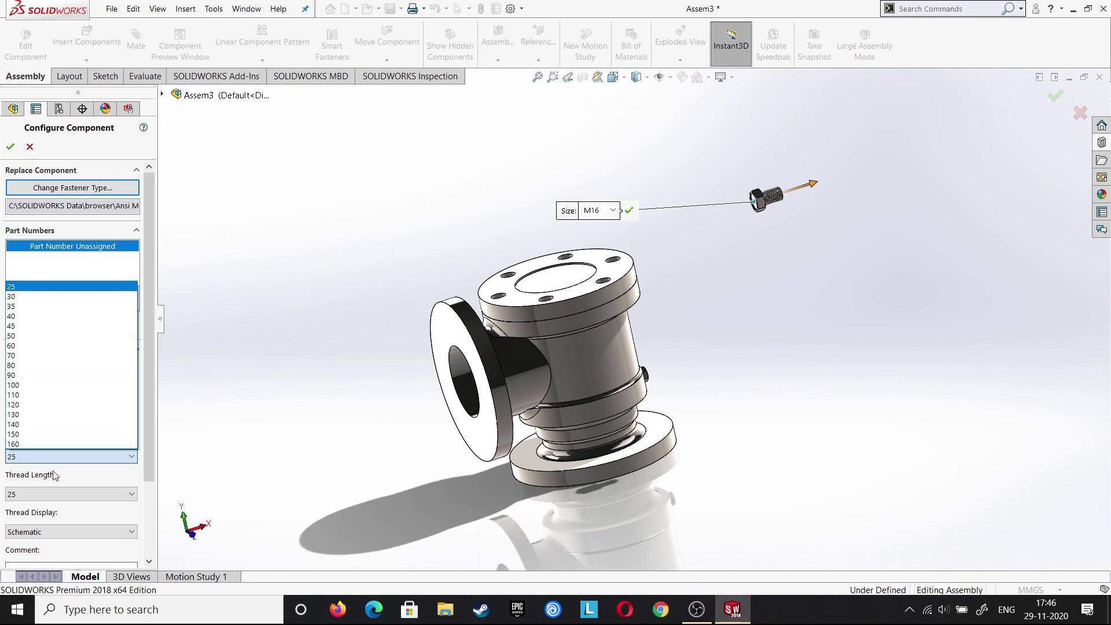
{"action": "left_click", "coordinate": [35, 316]}
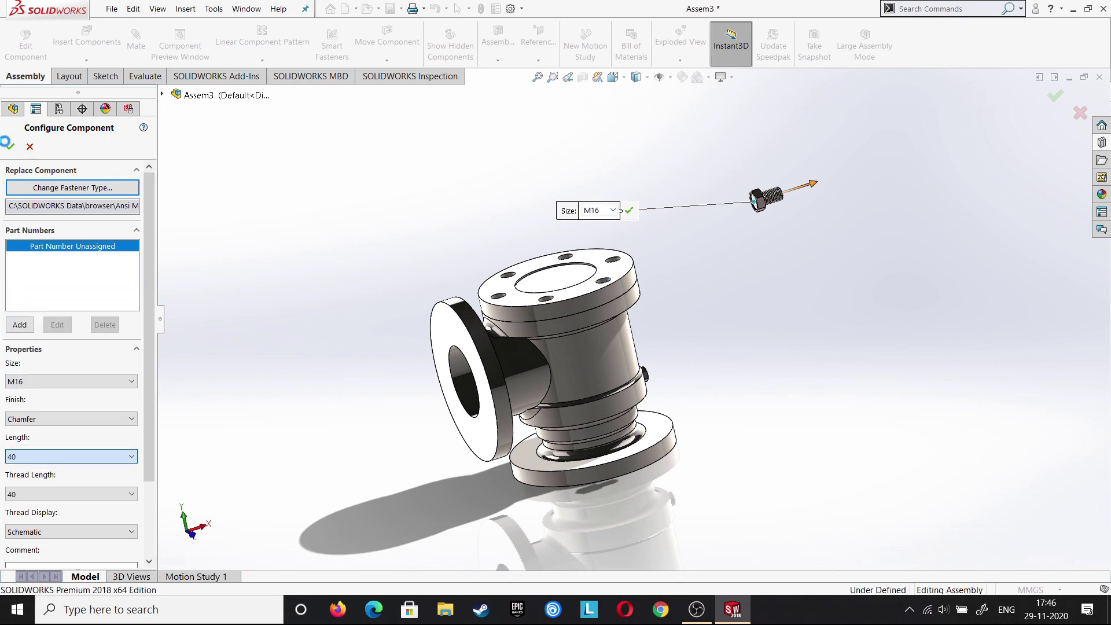
{"action": "left_click", "coordinate": [46, 460]}
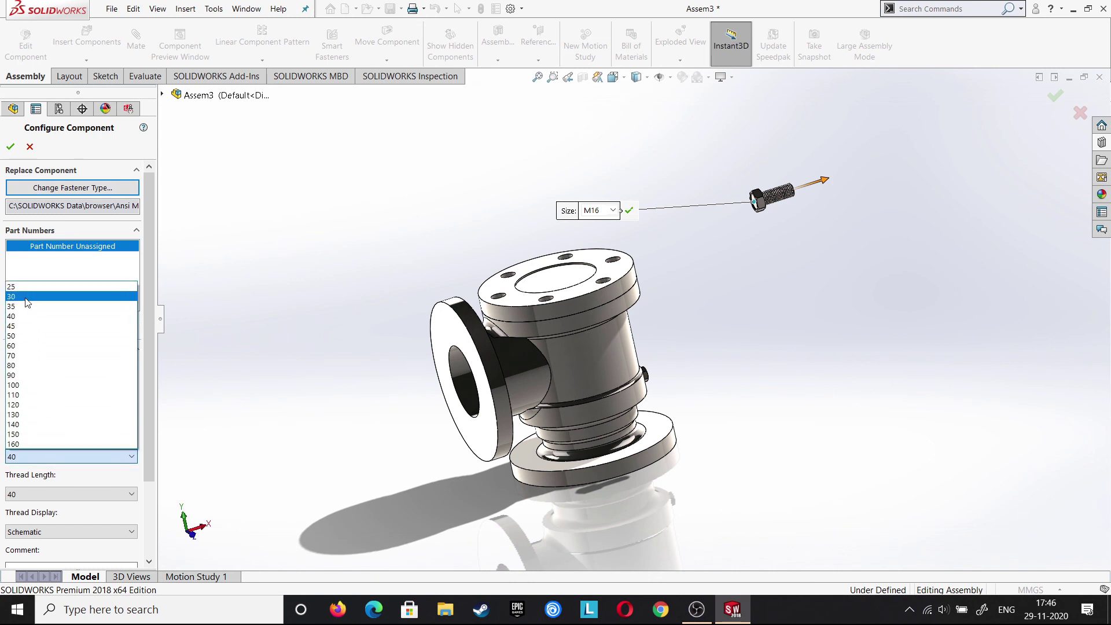
{"action": "left_click", "coordinate": [25, 287]}
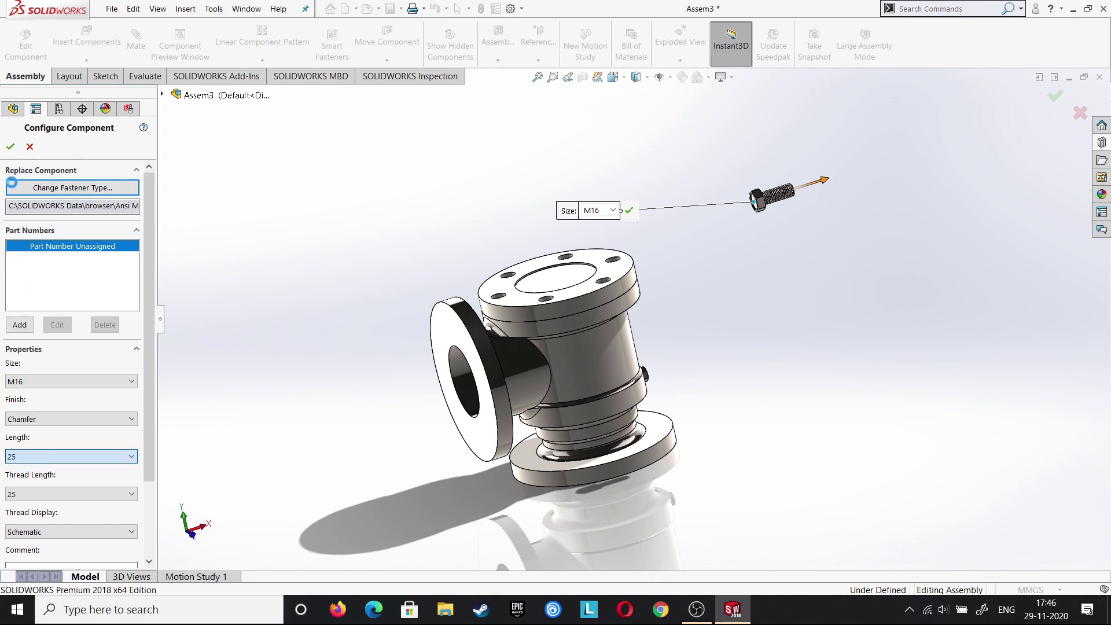
{"action": "left_click", "coordinate": [11, 147]}
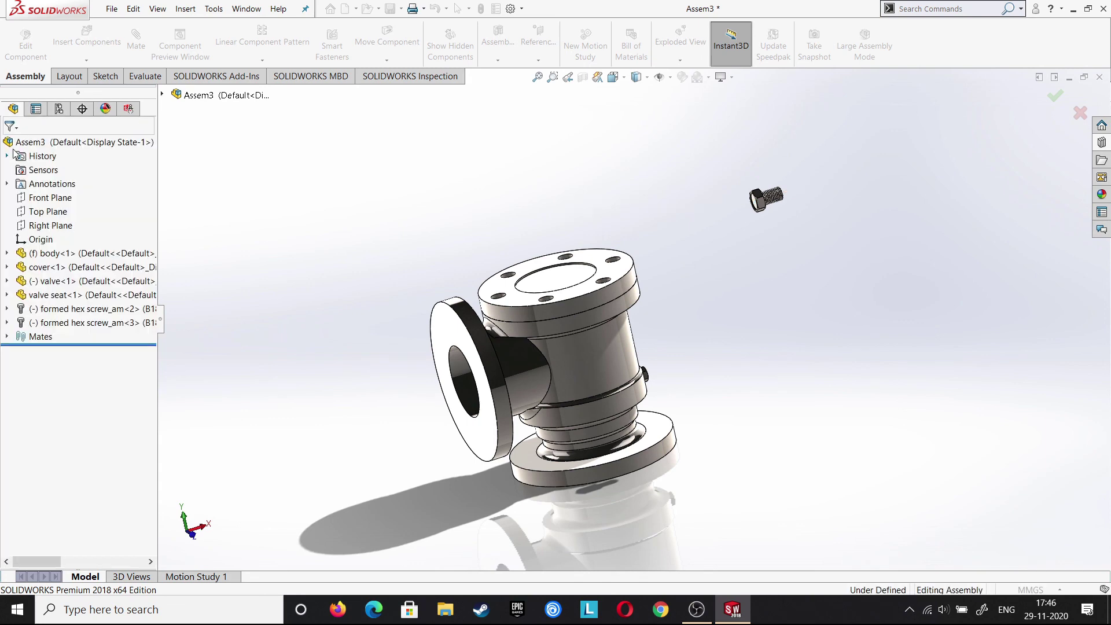
Delete the M16 × 25 screw and reopen the Design Library hex-head bolts
{"action": "left_click", "coordinate": [13, 149]}
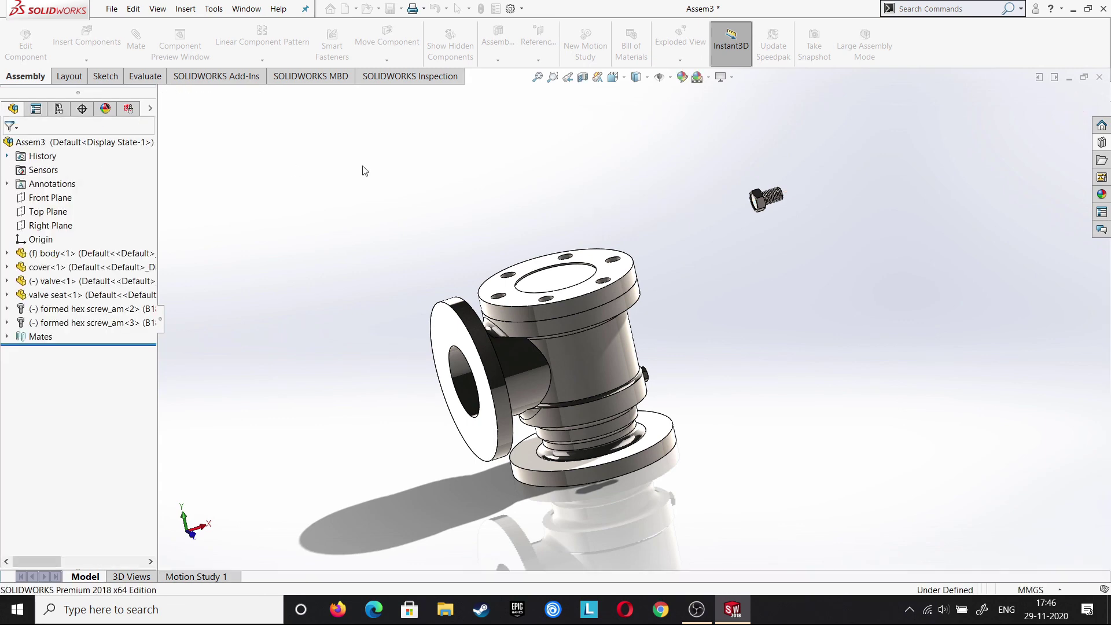
{"action": "right_click", "coordinate": [764, 200]}
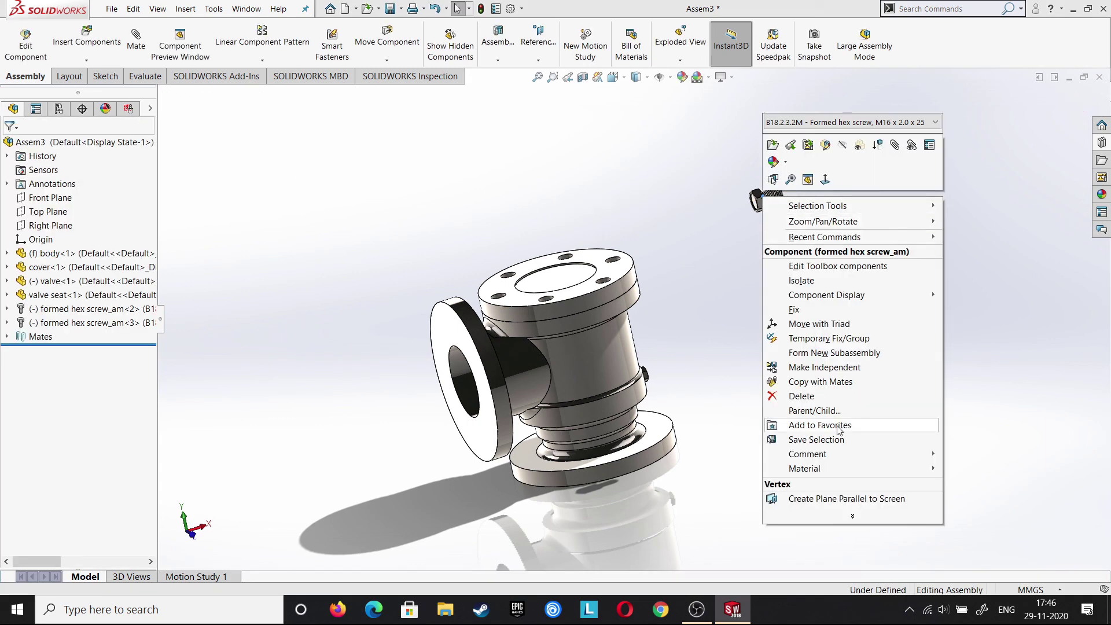
{"action": "left_click", "coordinate": [798, 422]}
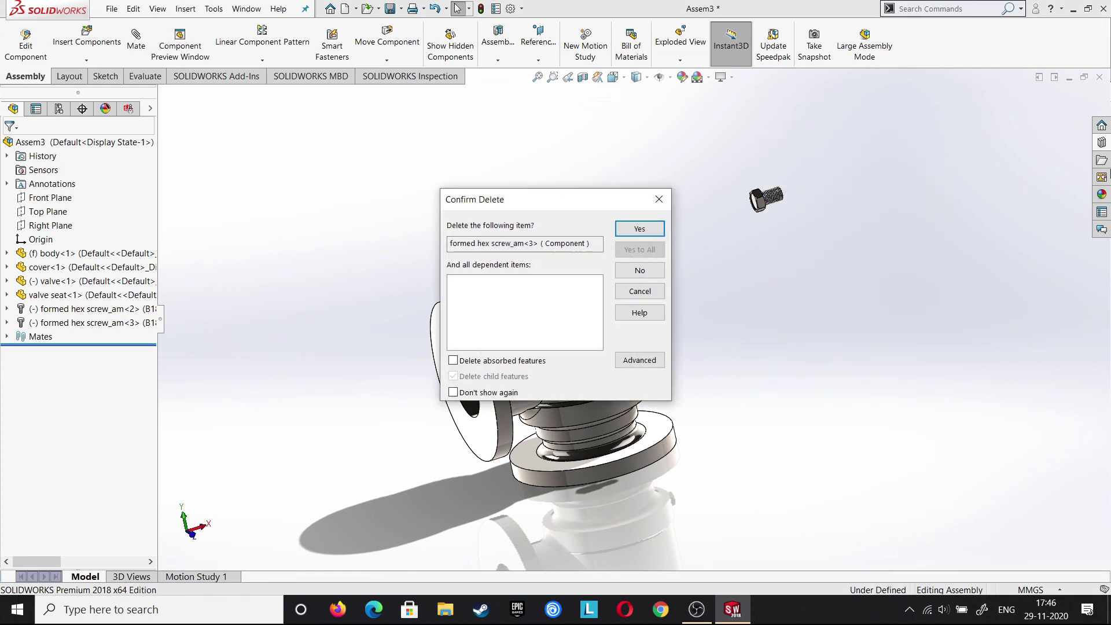
{"action": "left_click", "coordinate": [630, 231]}
{"action": "left_click", "coordinate": [1101, 143]}
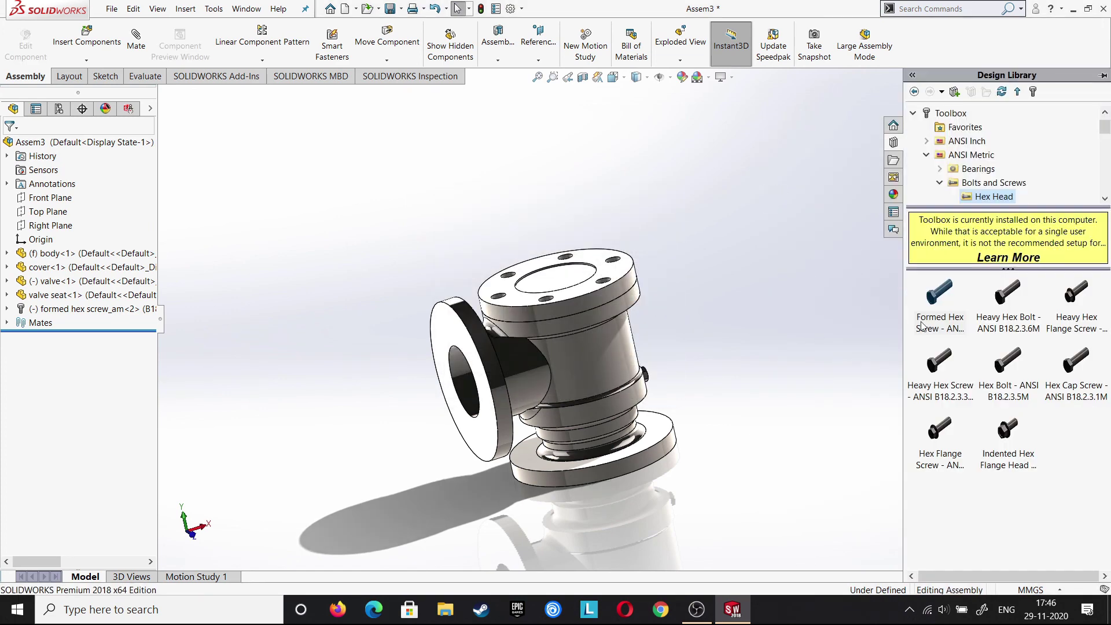
Insert an M16 formed hex screw with length 40 and thread length 40
{"action": "left_click_drag", "start_coordinate": [922, 325], "coordinate": [744, 286]}
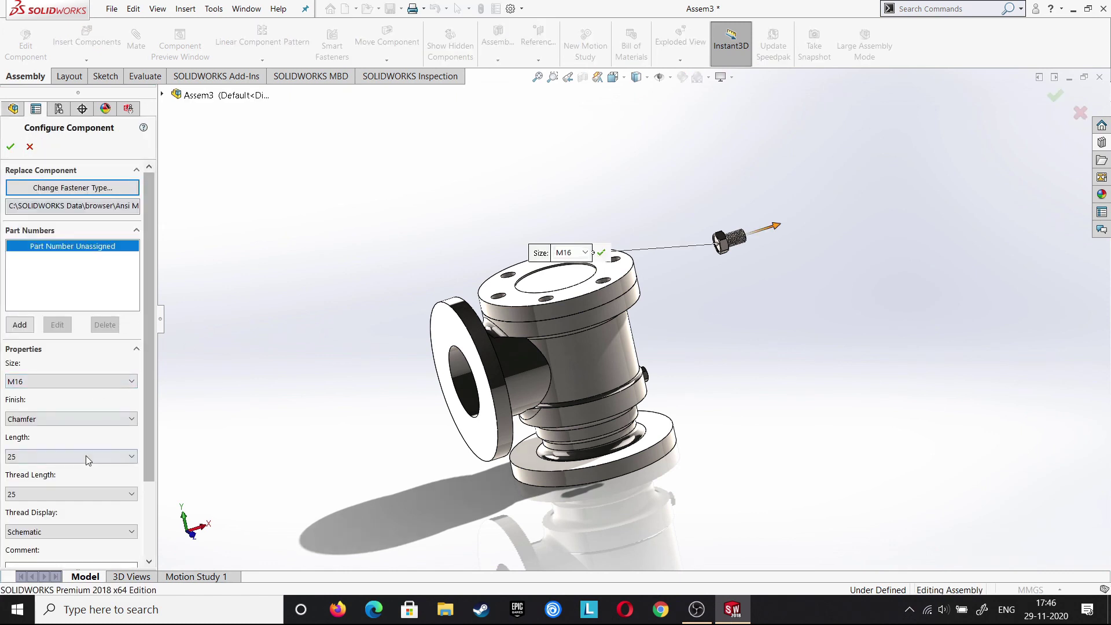
{"action": "left_click", "coordinate": [86, 456]}
{"action": "left_click", "coordinate": [22, 317]}
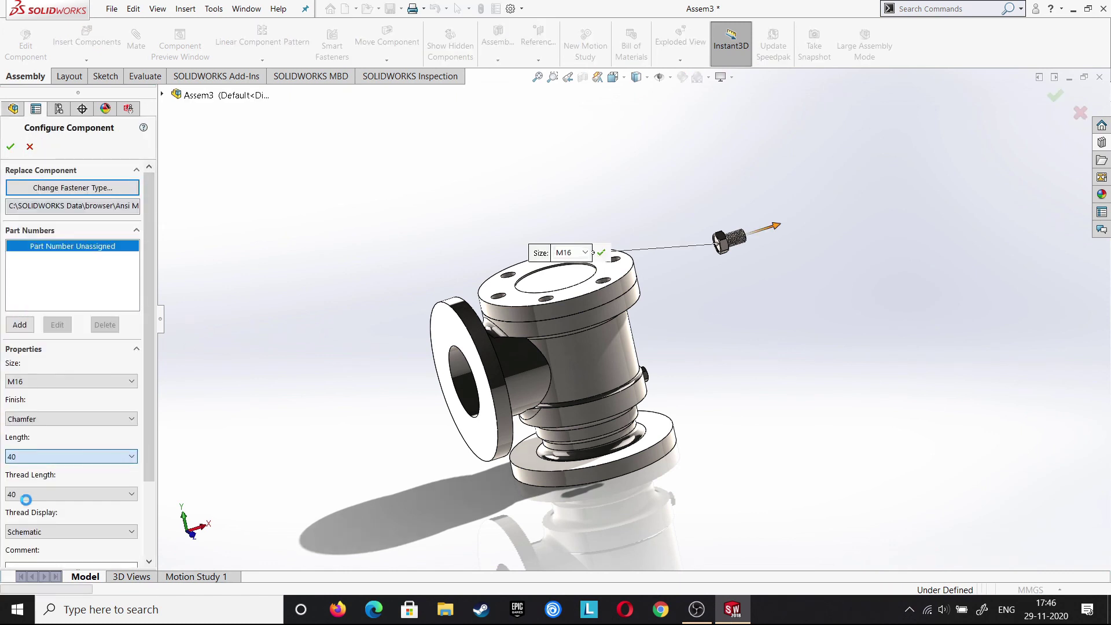
{"action": "left_click", "coordinate": [48, 493]}
{"action": "left_click", "coordinate": [49, 506]}
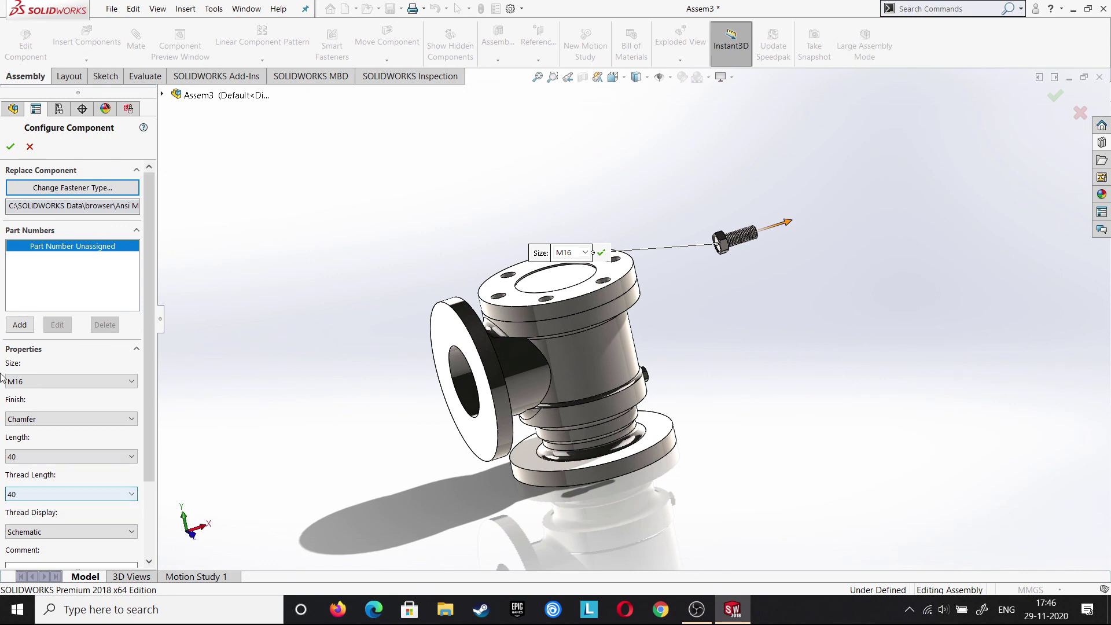
{"action": "left_click", "coordinate": [10, 146]}
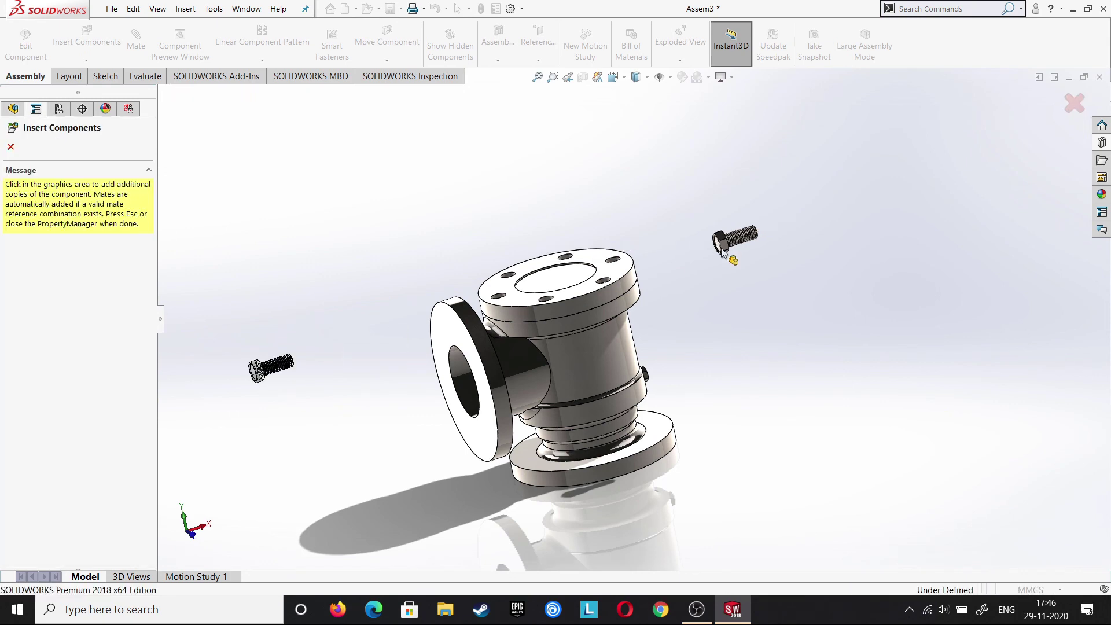
Stop inserting copies and select the new screw's edge for mating
{"action": "scroll", "coordinate": [752, 231], "scroll_direction": "down", "scroll_amount": 2}
{"action": "scroll", "coordinate": [753, 232], "scroll_direction": "down", "scroll_amount": 2}
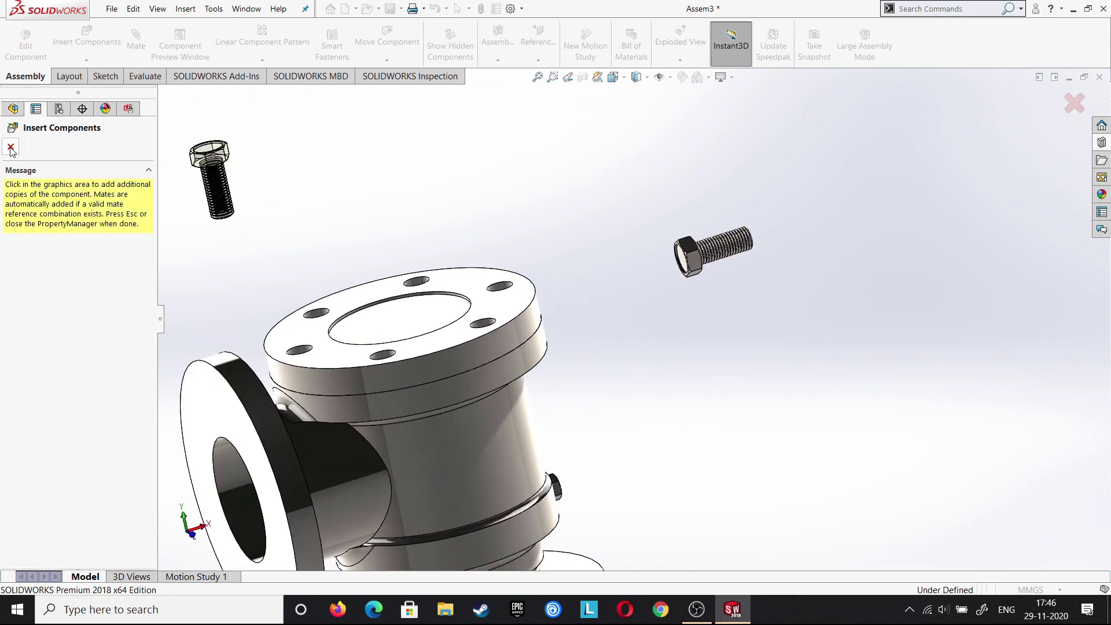
{"action": "left_click", "coordinate": [11, 147]}
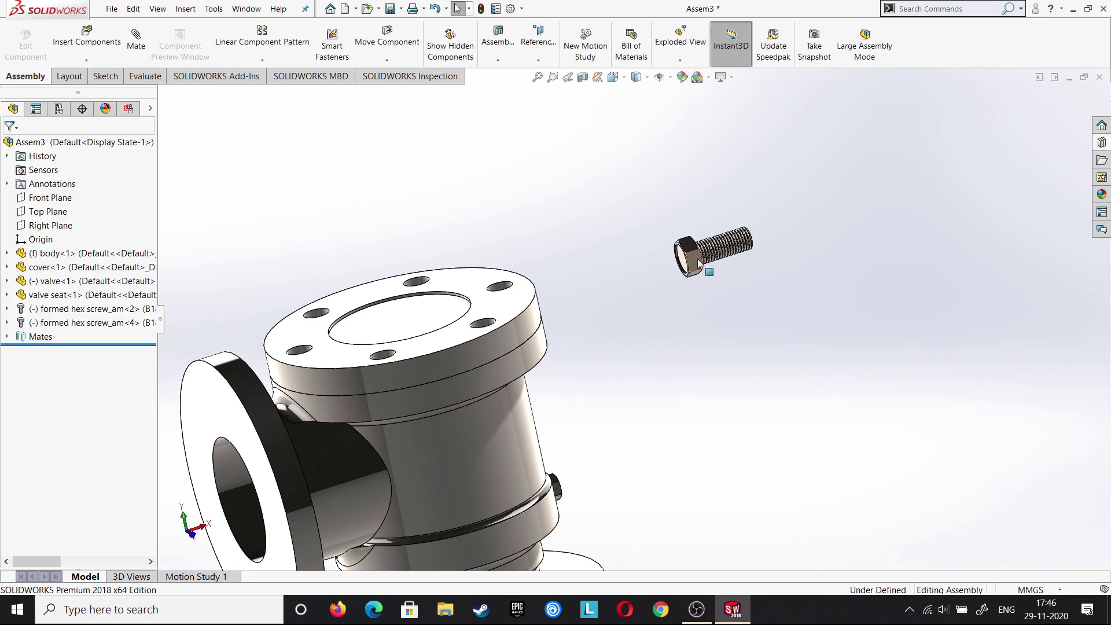
{"action": "middle_click_drag", "start_coordinate": [736, 300], "coordinate": [674, 297]}
{"action": "scroll", "coordinate": [675, 298], "scroll_direction": "down", "scroll_amount": 3}
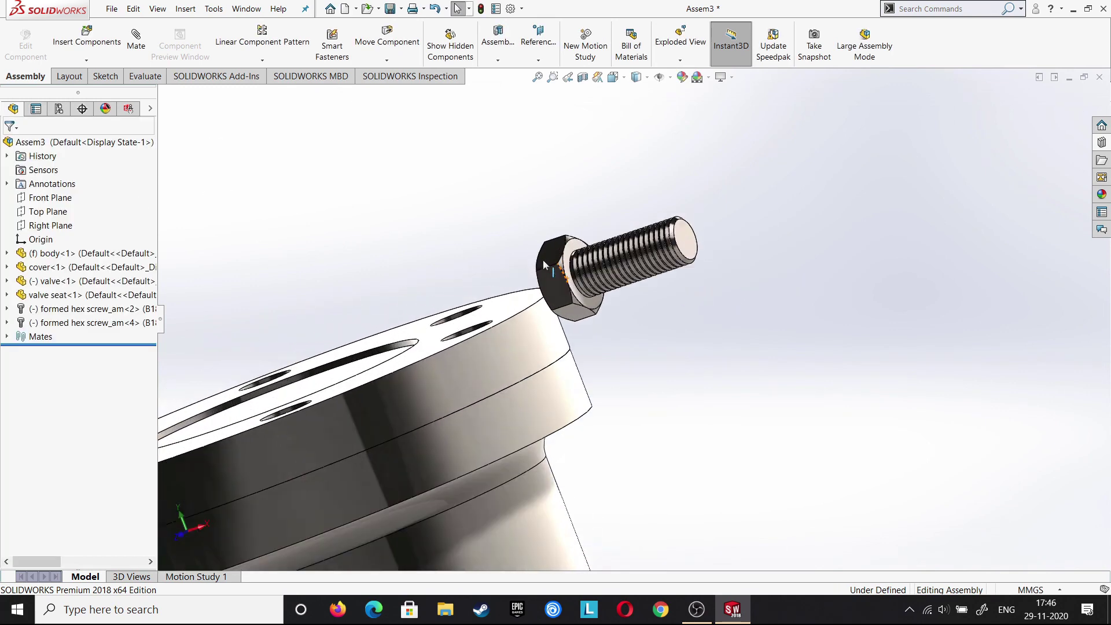
{"action": "left_click", "coordinate": [574, 291]}
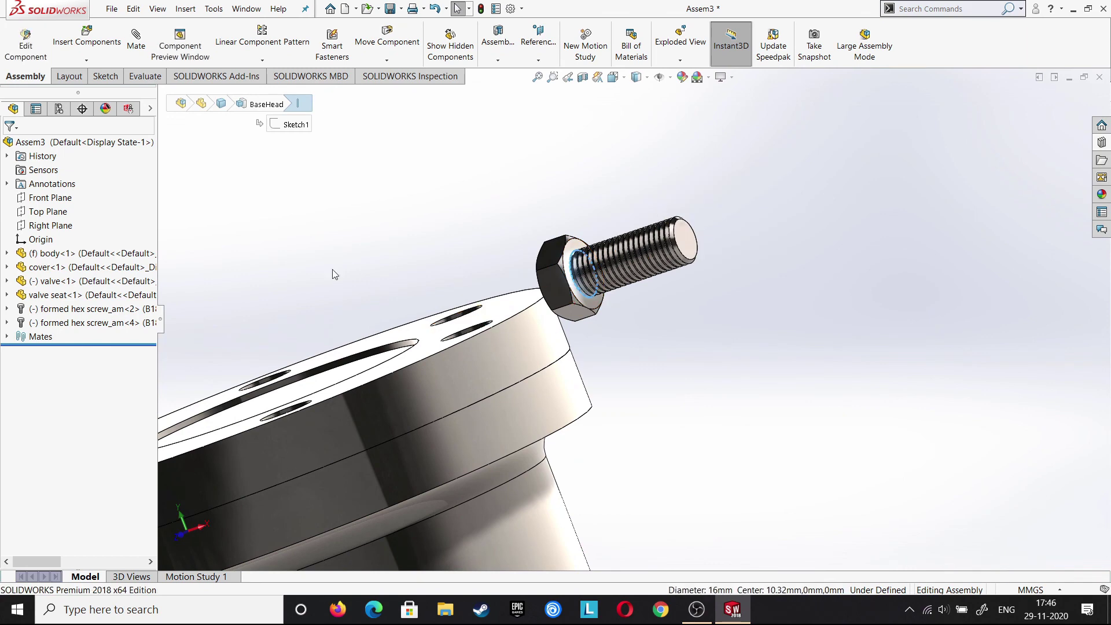
Make the M16 × 40 screw concentric with a cover flange bolt hole (Concentric7)
{"action": "middle_click_drag", "start_coordinate": [223, 141], "coordinate": [301, 186]}
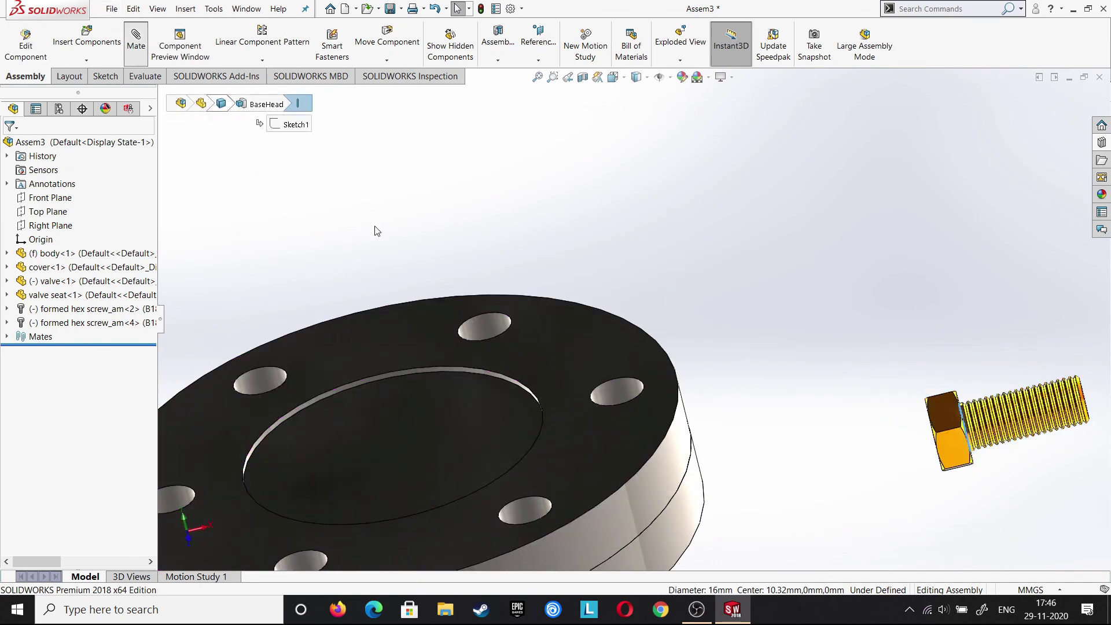
{"action": "scroll", "coordinate": [377, 231], "scroll_direction": "up", "scroll_amount": 2}
{"action": "middle_click_drag", "start_coordinate": [377, 231], "coordinate": [402, 320]}
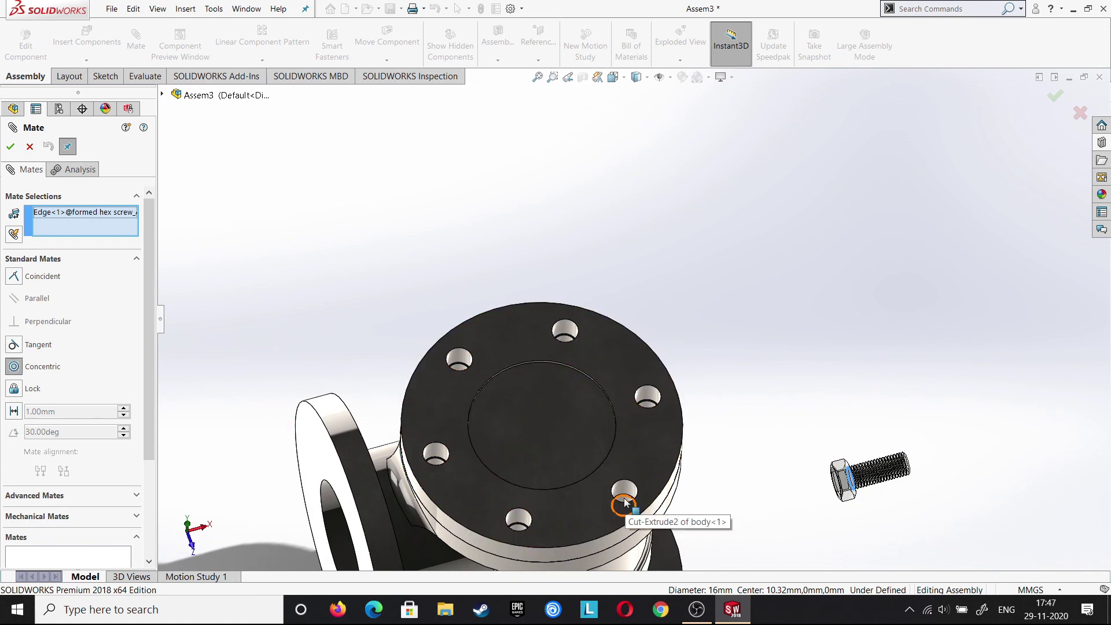
{"action": "middle_click_drag", "start_coordinate": [624, 501], "coordinate": [630, 499]}
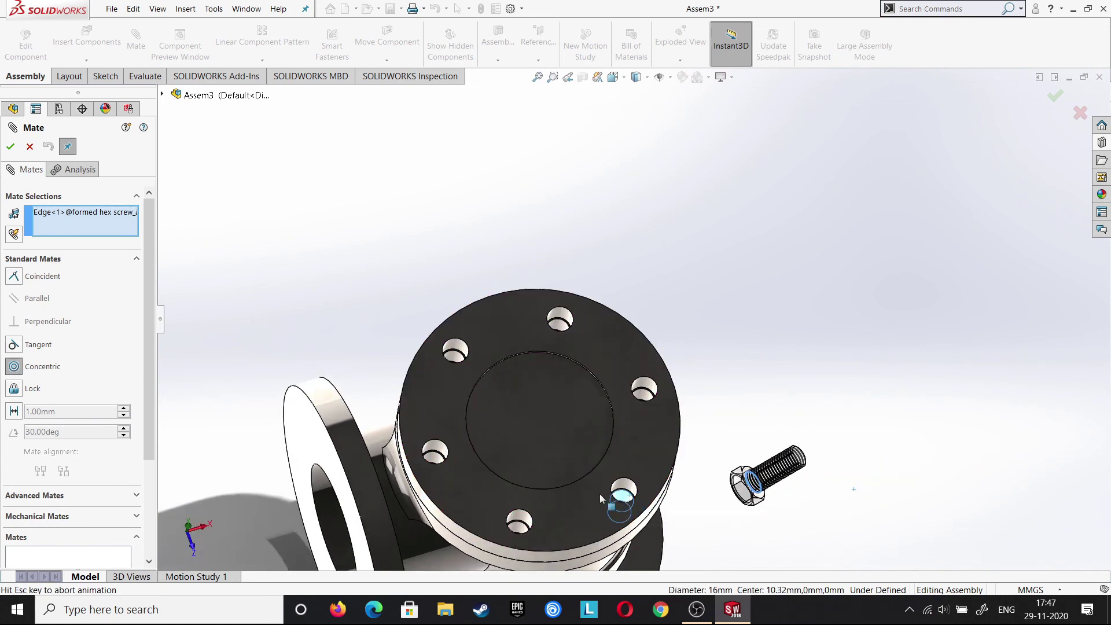
{"action": "left_click", "coordinate": [622, 497]}
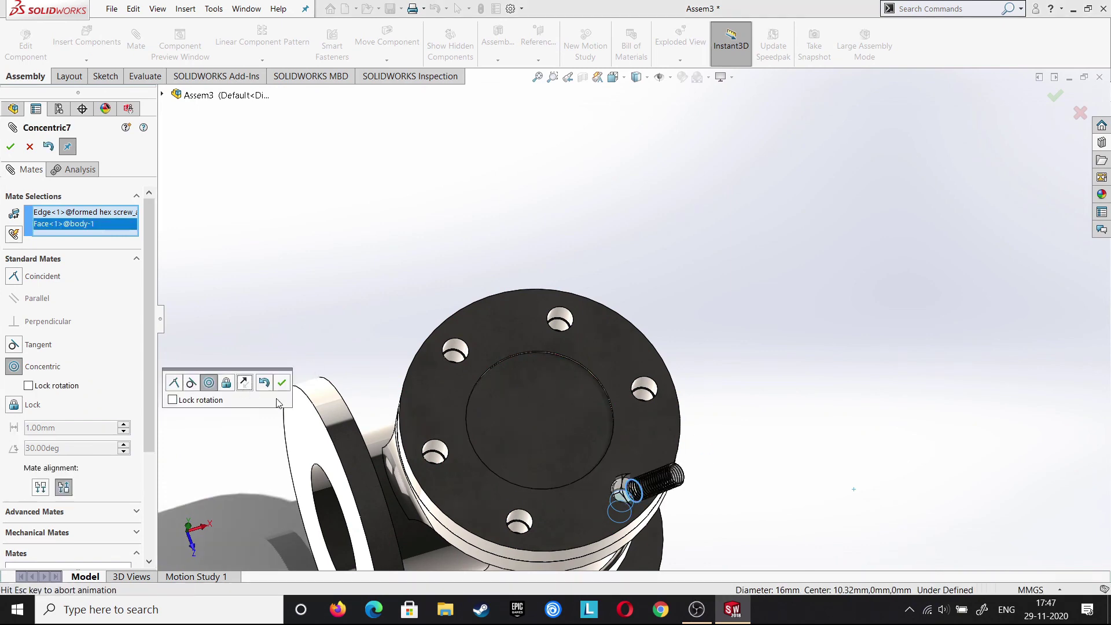
{"action": "left_click", "coordinate": [281, 382]}
Seat the screw head's underside flush on the flange top face (Coincident5)
{"action": "mouse_move", "coordinate": [682, 465]}
{"action": "middle_mouse_down"}
{"action": "mouse_move", "coordinate": [706, 350]}
{"action": "mouse_move", "coordinate": [654, 422]}
{"action": "middle_mouse_up"}
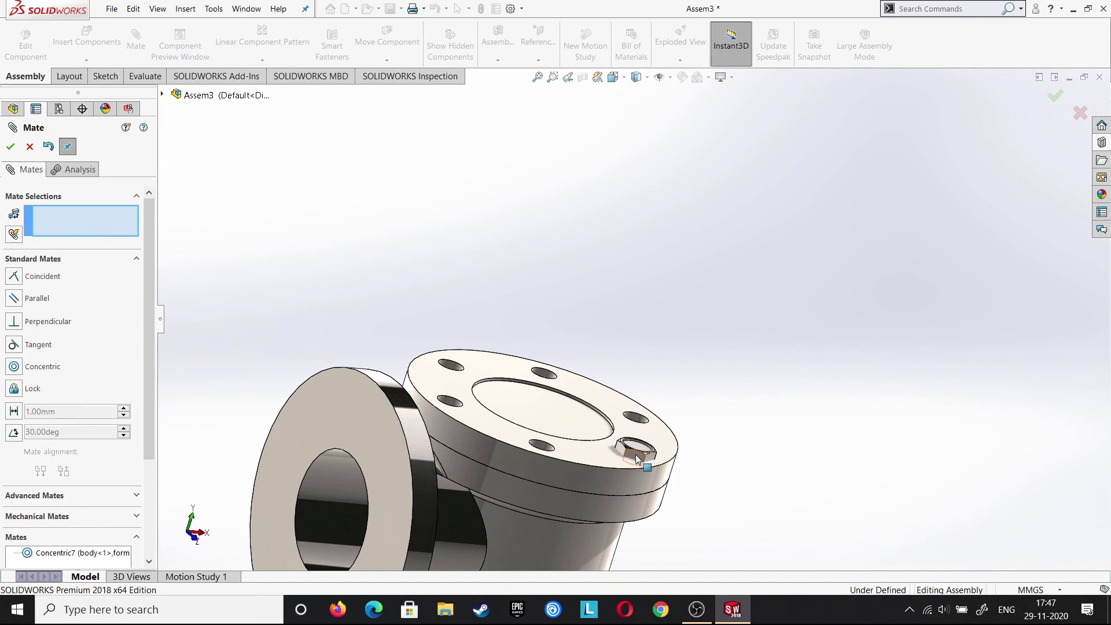
{"action": "left_click_drag", "start_coordinate": [636, 459], "coordinate": [668, 340]}
{"action": "mouse_move", "coordinate": [726, 449]}
{"action": "middle_mouse_down"}
{"action": "mouse_move", "coordinate": [739, 362]}
{"action": "mouse_move", "coordinate": [670, 408]}
{"action": "mouse_move", "coordinate": [713, 436]}
{"action": "mouse_move", "coordinate": [678, 494]}
{"action": "mouse_move", "coordinate": [679, 469]}
{"action": "middle_mouse_up"}
{"action": "scroll", "coordinate": [672, 412], "scroll_direction": "down", "scroll_amount": 3}
{"action": "left_click", "coordinate": [665, 405]}
{"action": "left_click", "coordinate": [678, 469]}
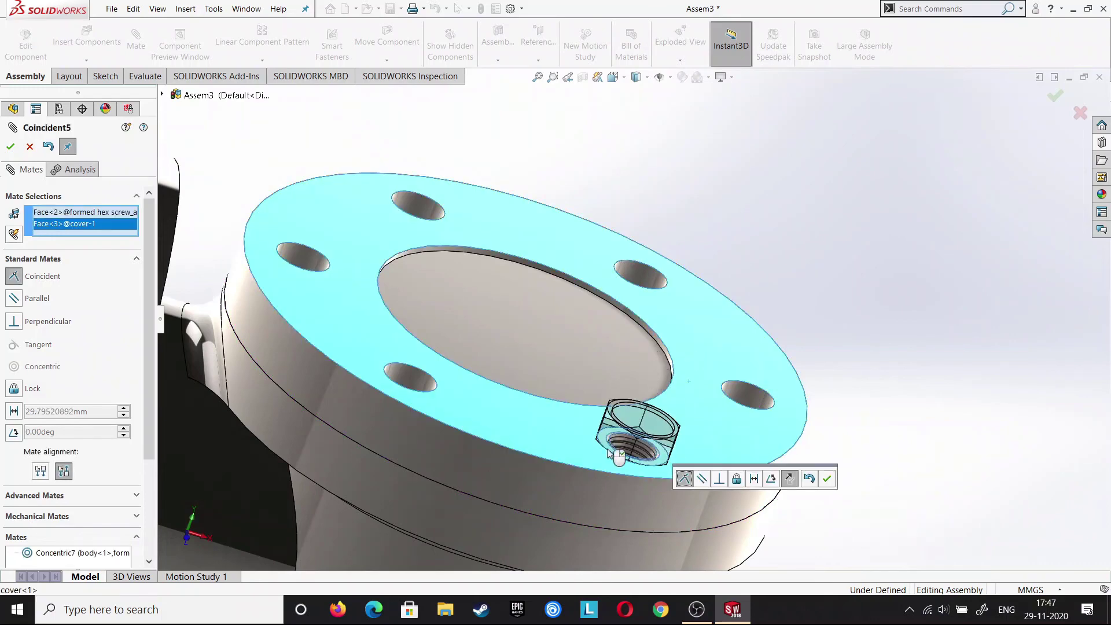
{"action": "left_click", "coordinate": [827, 480]}
{"action": "scroll", "coordinate": [810, 484], "scroll_direction": "up", "scroll_amount": 3}
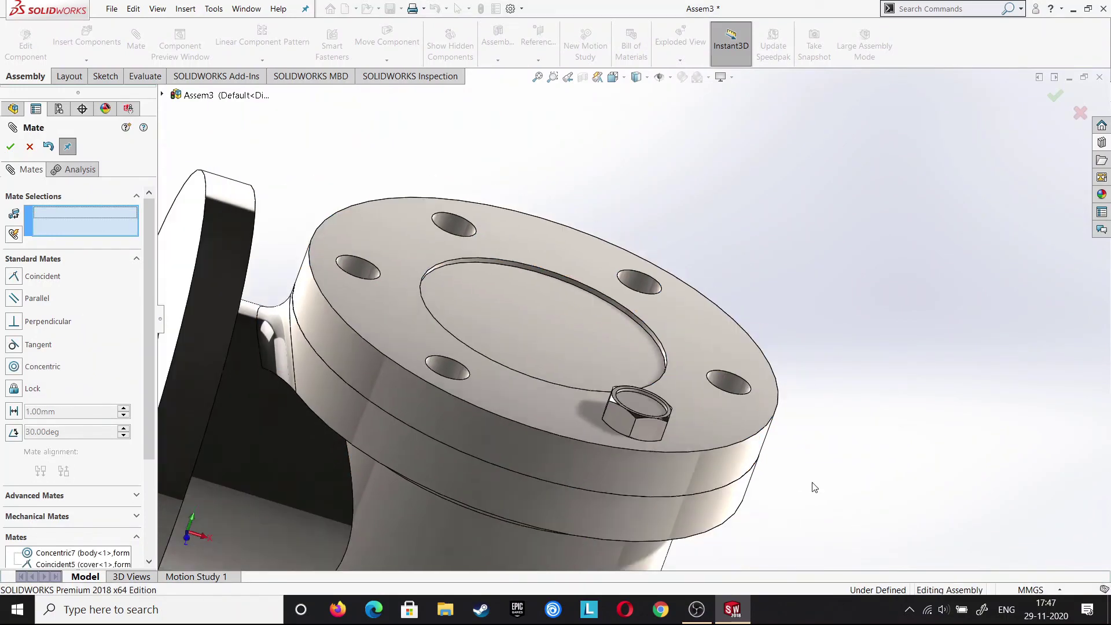
{"action": "scroll", "coordinate": [810, 484], "scroll_direction": "up", "scroll_amount": 2}
{"action": "scroll", "coordinate": [810, 484], "scroll_direction": "up", "scroll_amount": 2}
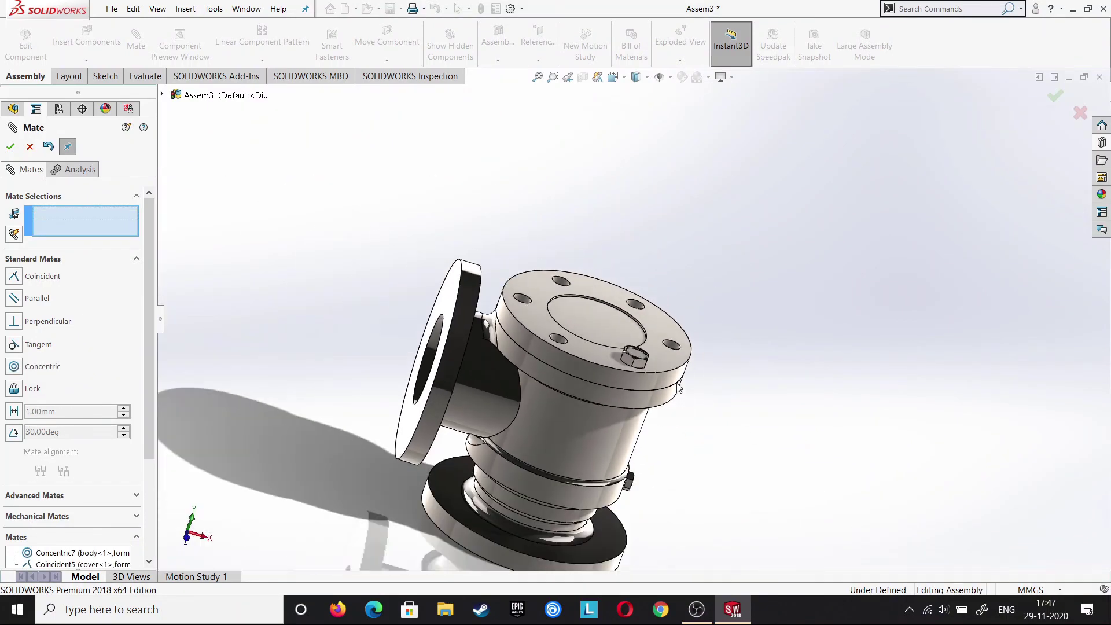
{"action": "left_click", "coordinate": [29, 147]}
Circular-pattern the 40 mm screw about the cover's circular edge: 6 instances over 360°
{"action": "left_click", "coordinate": [81, 322]}
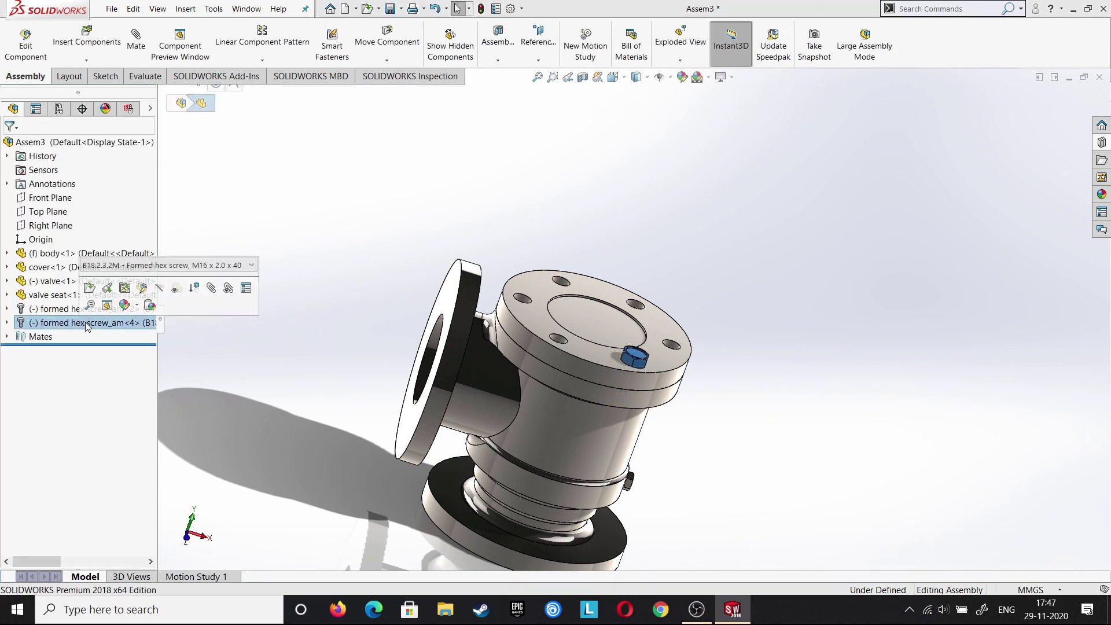
{"action": "left_click", "coordinate": [262, 60]}
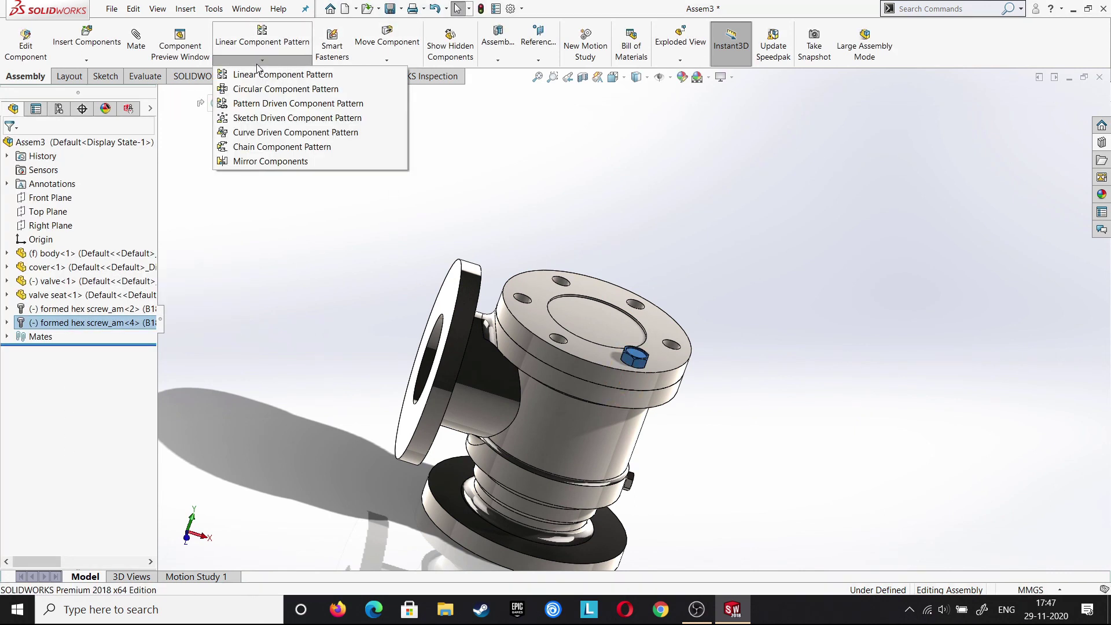
{"action": "left_click", "coordinate": [286, 89]}
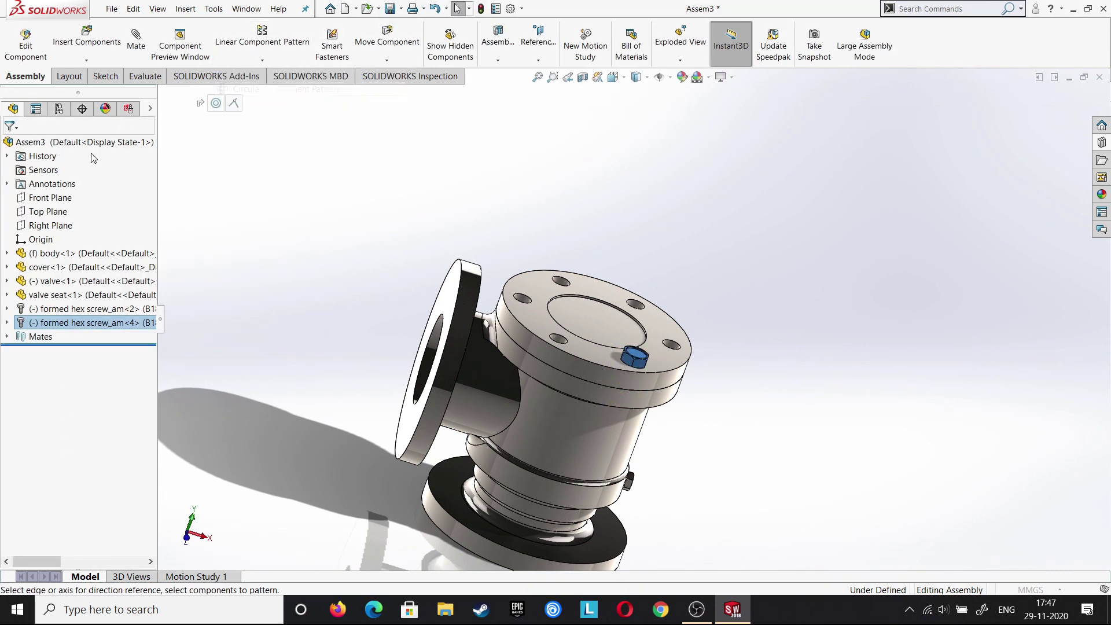
{"action": "left_click", "coordinate": [585, 364]}
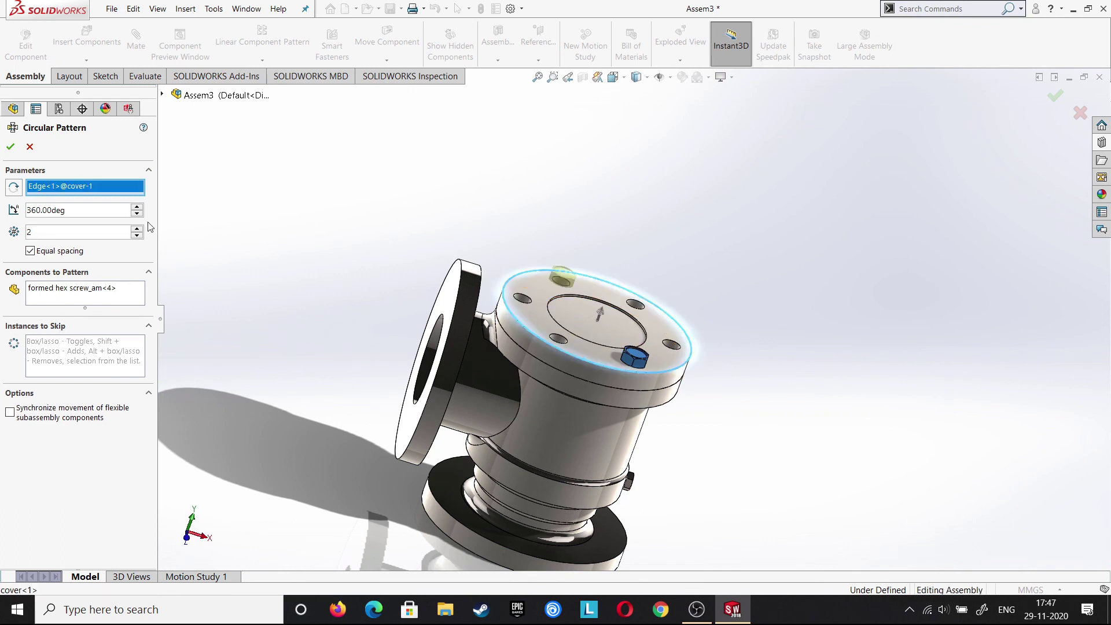
{"action": "type", "text": "6"}
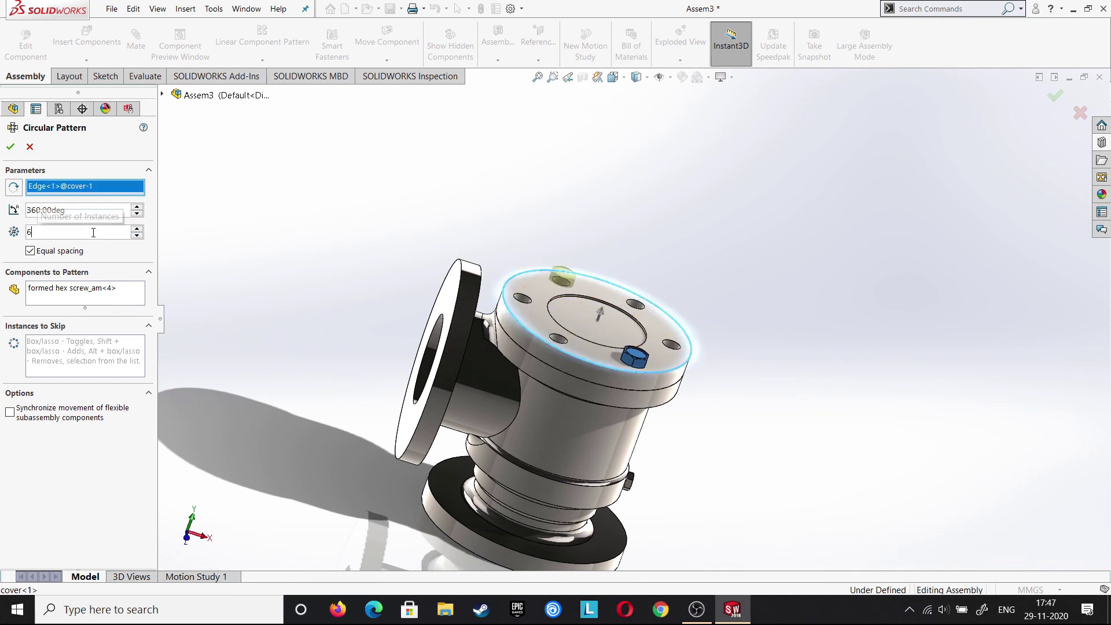
{"action": "left_click", "coordinate": [10, 146]}
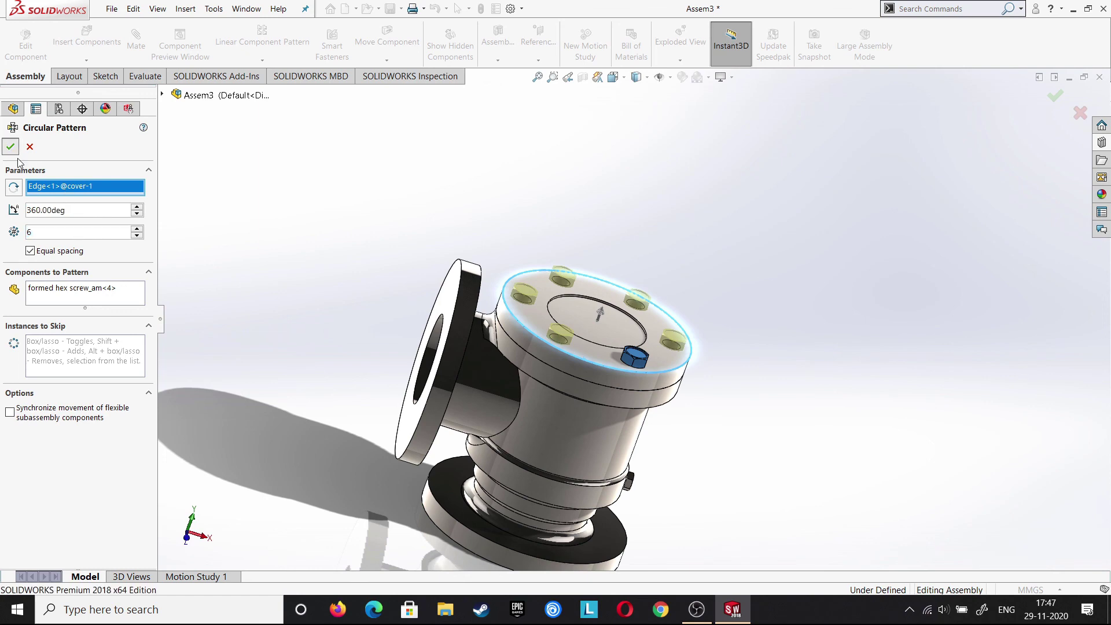
{"action": "middle_click_drag", "start_coordinate": [789, 404], "coordinate": [770, 391]}
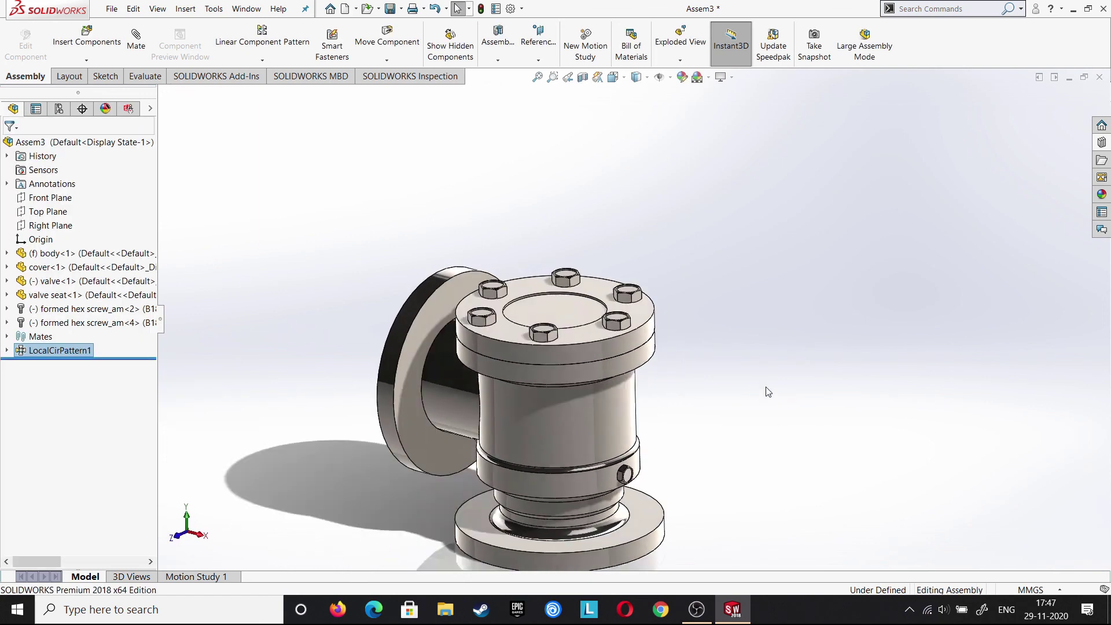
{"action": "scroll", "coordinate": [769, 391], "scroll_direction": "up", "scroll_amount": 3}
{"action": "mouse_move", "coordinate": [734, 323]}
{"action": "middle_mouse_down"}
{"action": "mouse_move", "coordinate": [726, 305]}
{"action": "mouse_move", "coordinate": [868, 297]}
{"action": "mouse_move", "coordinate": [992, 315]}
{"action": "mouse_move", "coordinate": [823, 330]}
{"action": "mouse_move", "coordinate": [955, 396]}
{"action": "middle_mouse_up"}
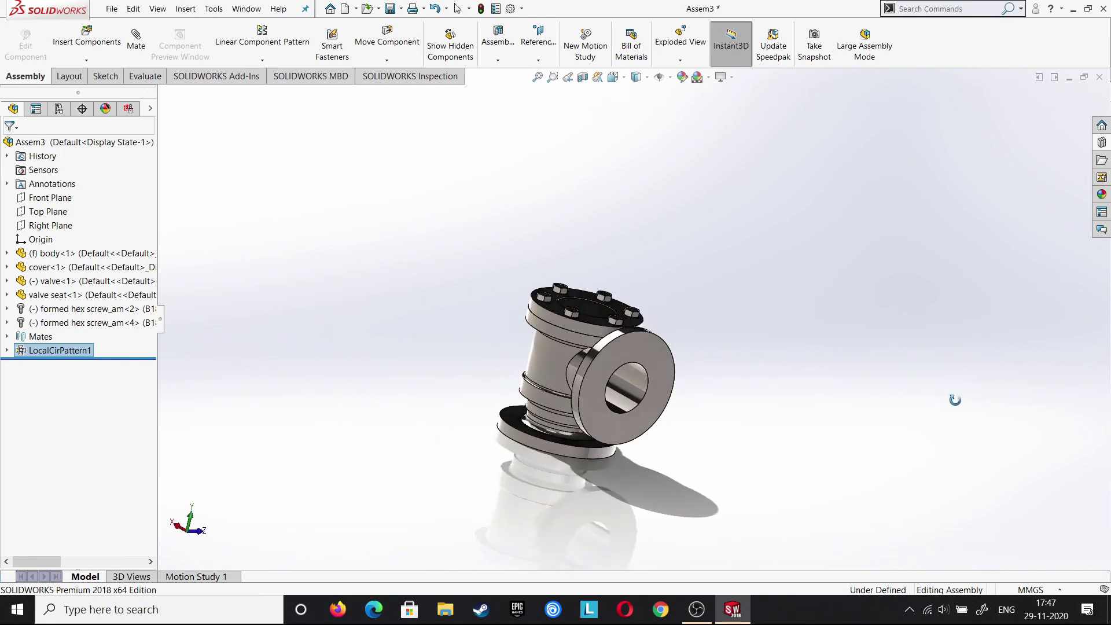
{"action": "left_click", "coordinate": [613, 77]}
{"action": "left_click", "coordinate": [483, 309]}
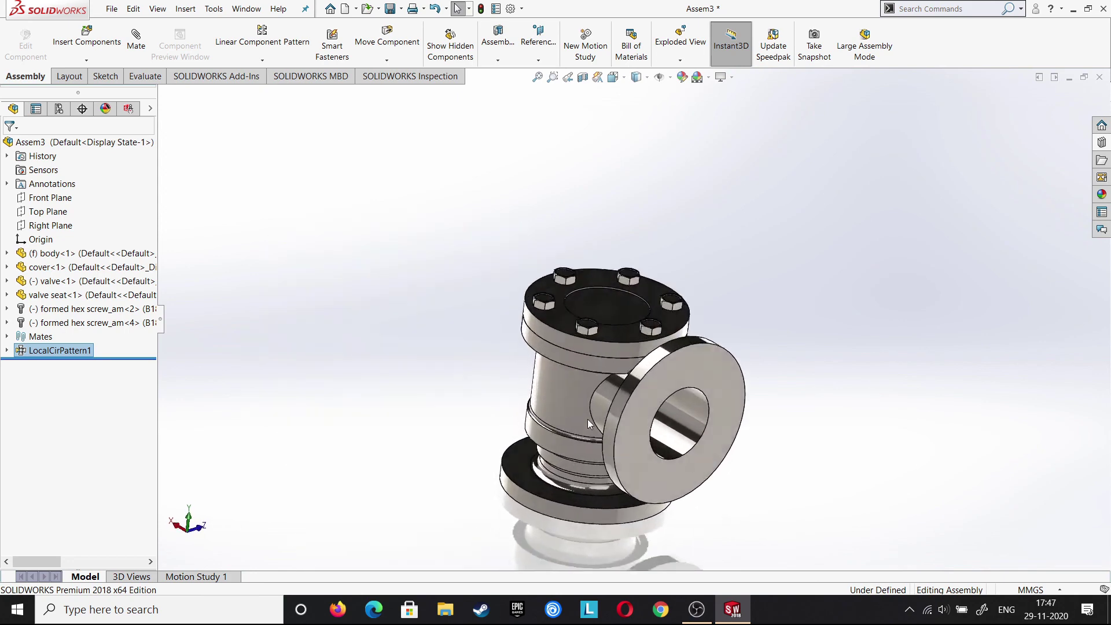